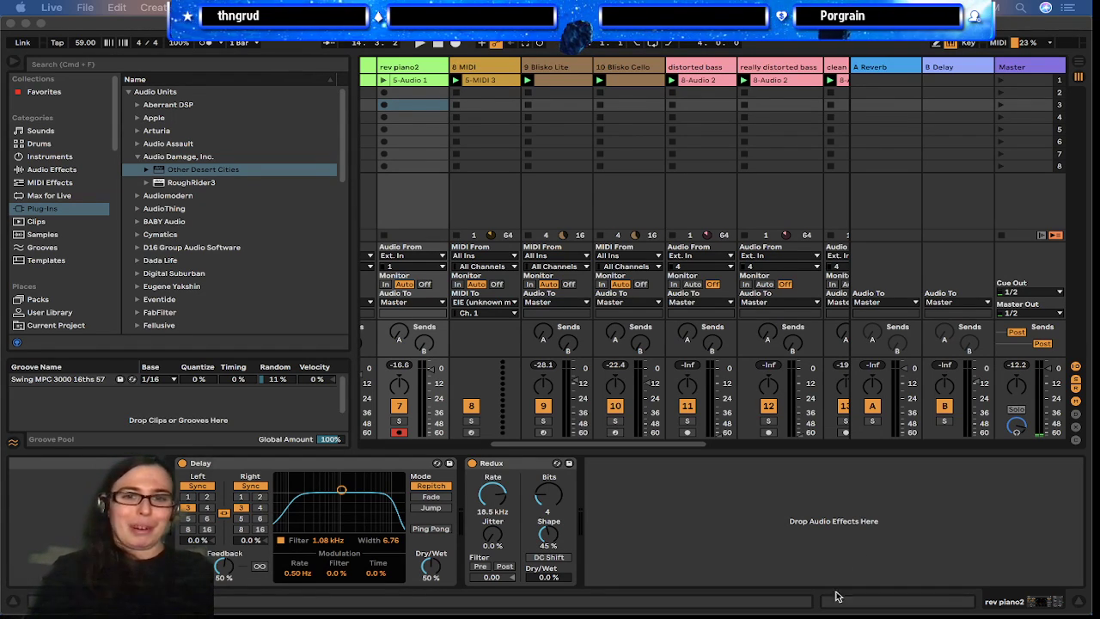
Look over the session's tracks and clips, from the drum group and pianos through the basses and organ to the Hainbach tracks
{"action": "scroll", "coordinate": [526, 437], "scroll_direction": "left", "scroll_amount": 10}
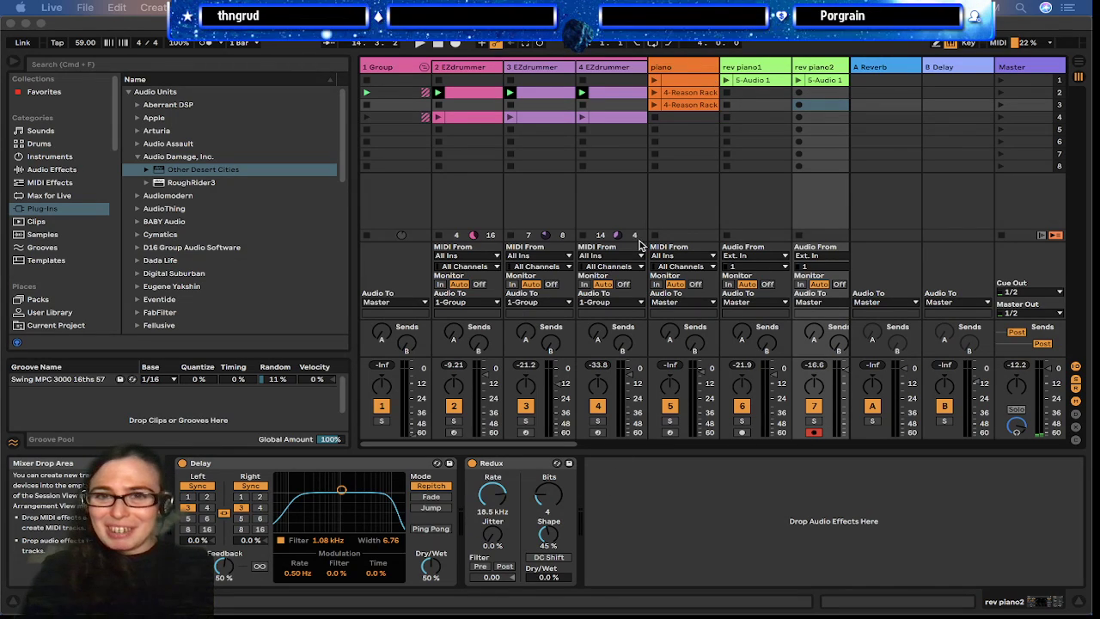
{"action": "scroll", "coordinate": [717, 194], "scroll_direction": "right", "scroll_amount": 10}
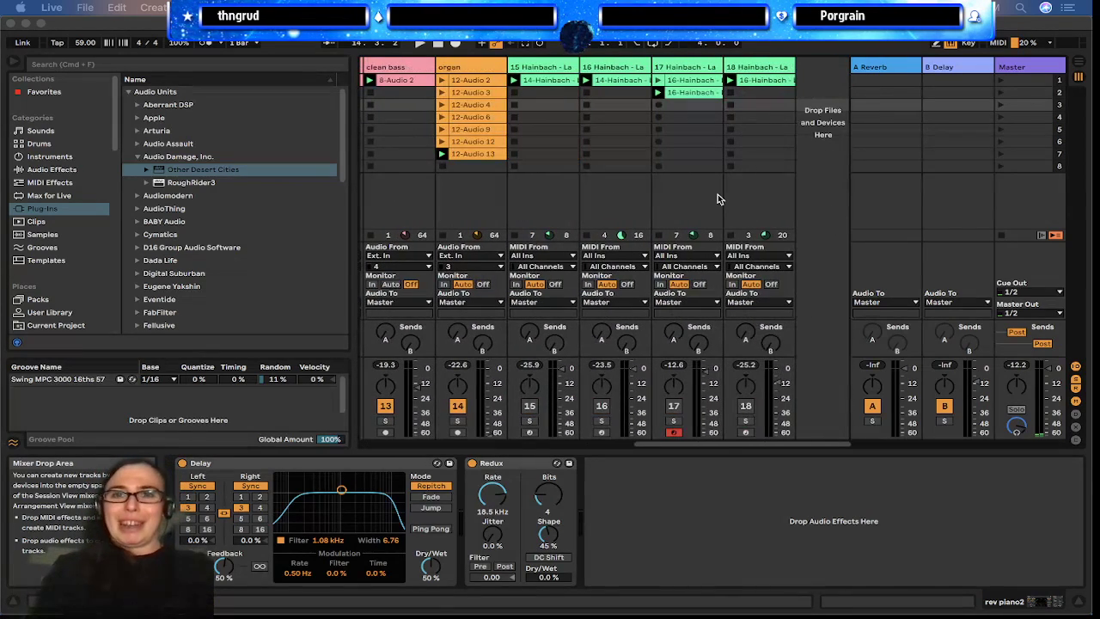
{"action": "scroll", "coordinate": [717, 195], "scroll_direction": "left", "scroll_amount": 10}
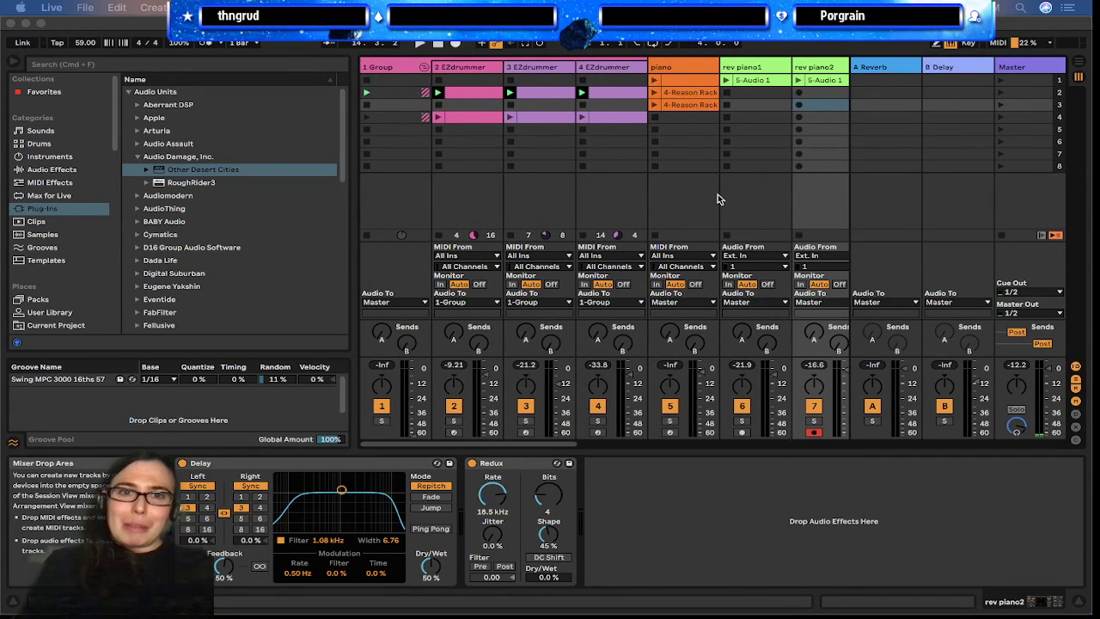
{"action": "scroll", "coordinate": [727, 199], "scroll_direction": "right", "scroll_amount": 1}
{"action": "scroll", "coordinate": [727, 198], "scroll_direction": "right", "scroll_amount": 4}
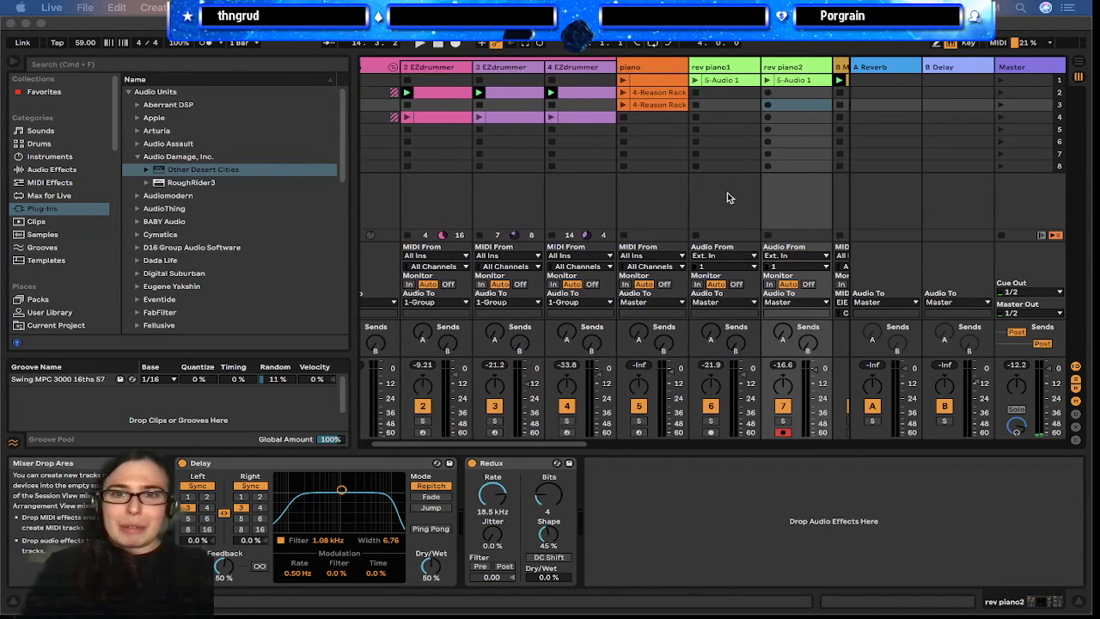
{"action": "scroll", "coordinate": [727, 198], "scroll_direction": "right", "scroll_amount": 4}
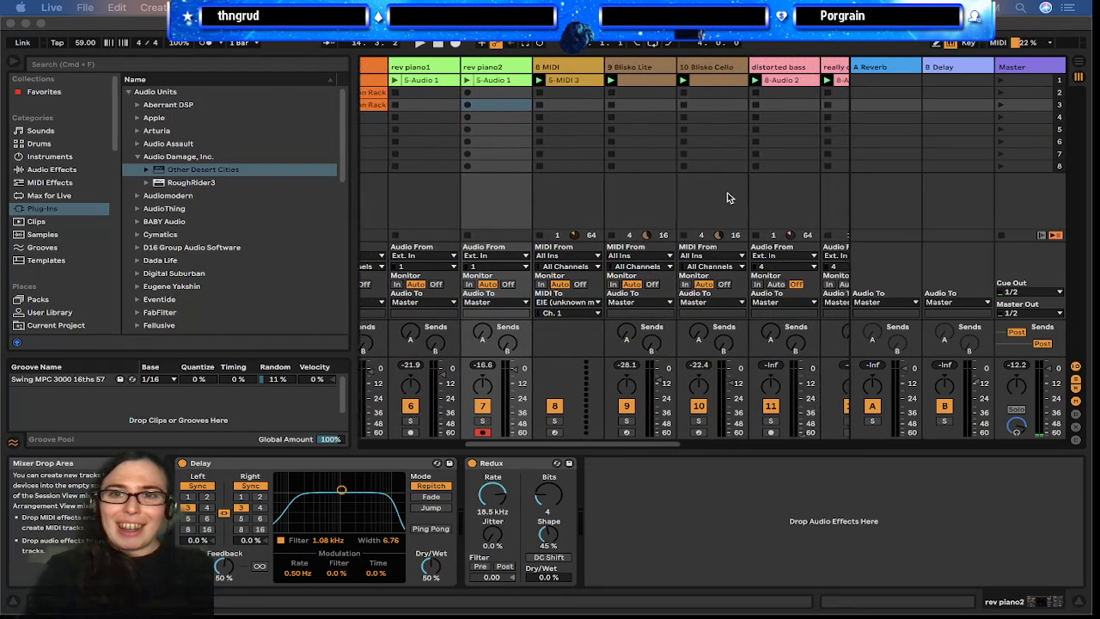
{"action": "scroll", "coordinate": [726, 198], "scroll_direction": "right", "scroll_amount": 1}
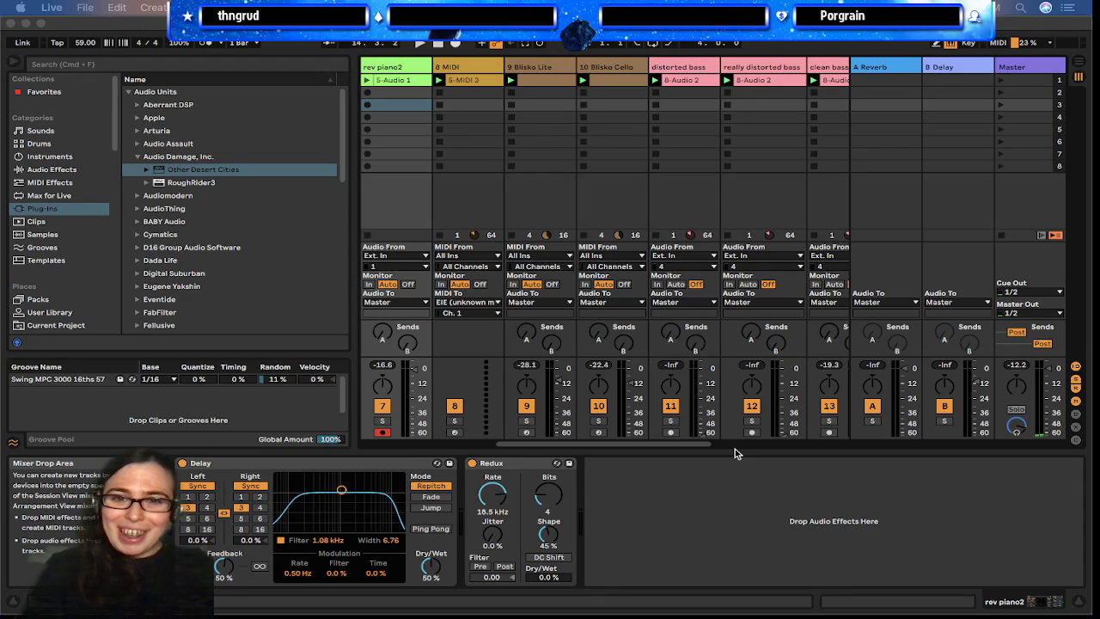
{"action": "scroll", "coordinate": [529, 143], "scroll_direction": "left", "scroll_amount": 5}
{"action": "scroll", "coordinate": [528, 143], "scroll_direction": "right", "scroll_amount": 6}
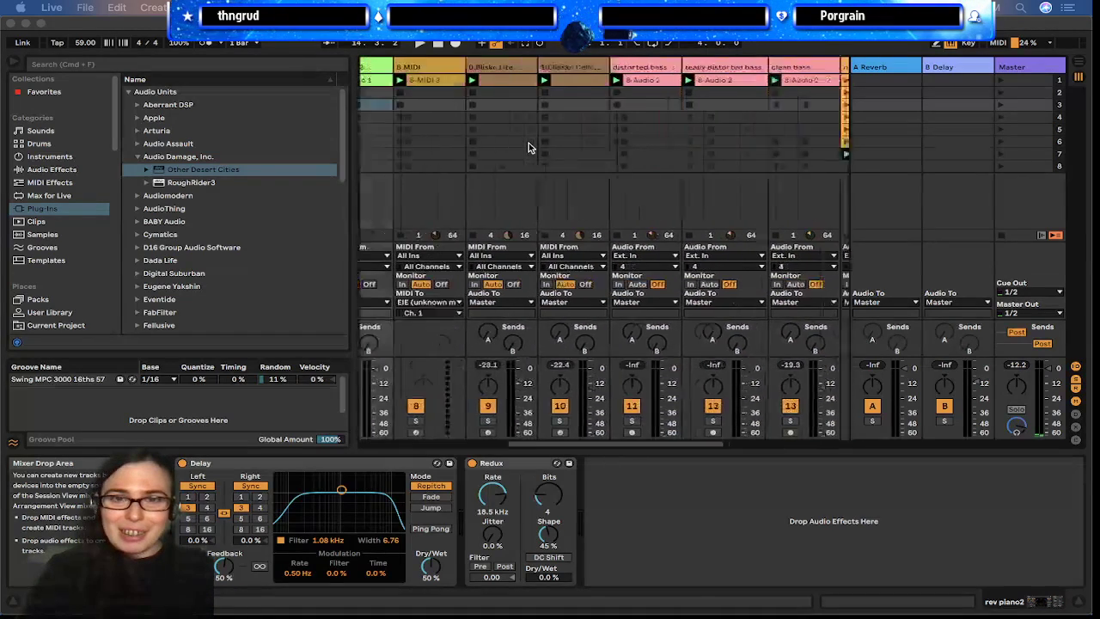
{"action": "scroll", "coordinate": [528, 142], "scroll_direction": "right", "scroll_amount": 1}
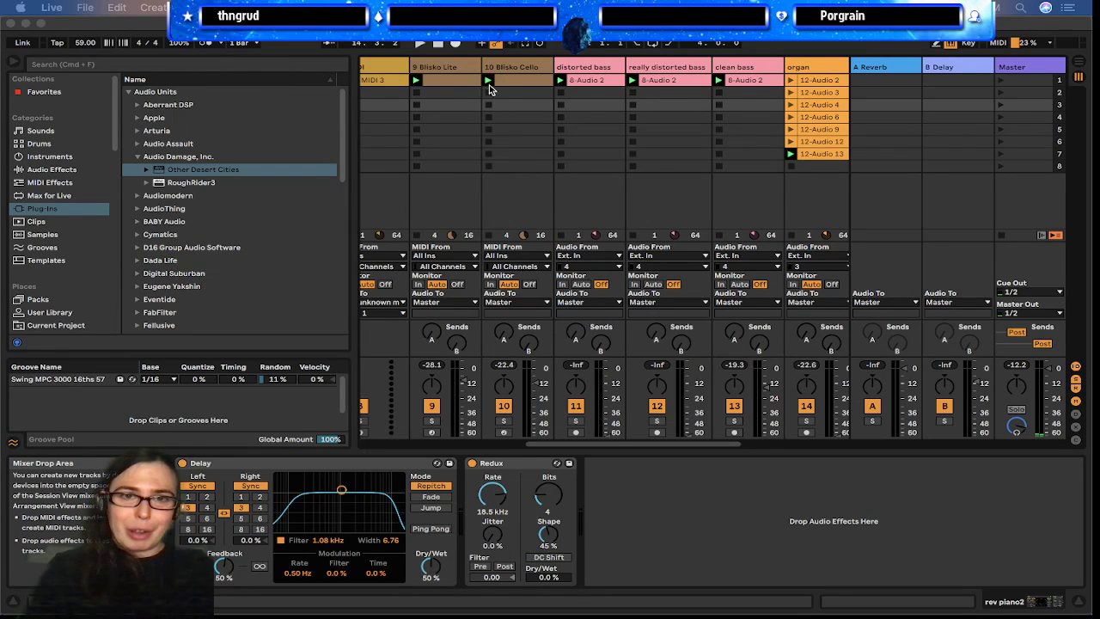
{"action": "scroll", "coordinate": [483, 152], "scroll_direction": "left", "scroll_amount": 1}
{"action": "scroll", "coordinate": [483, 152], "scroll_direction": "left", "scroll_amount": 2}
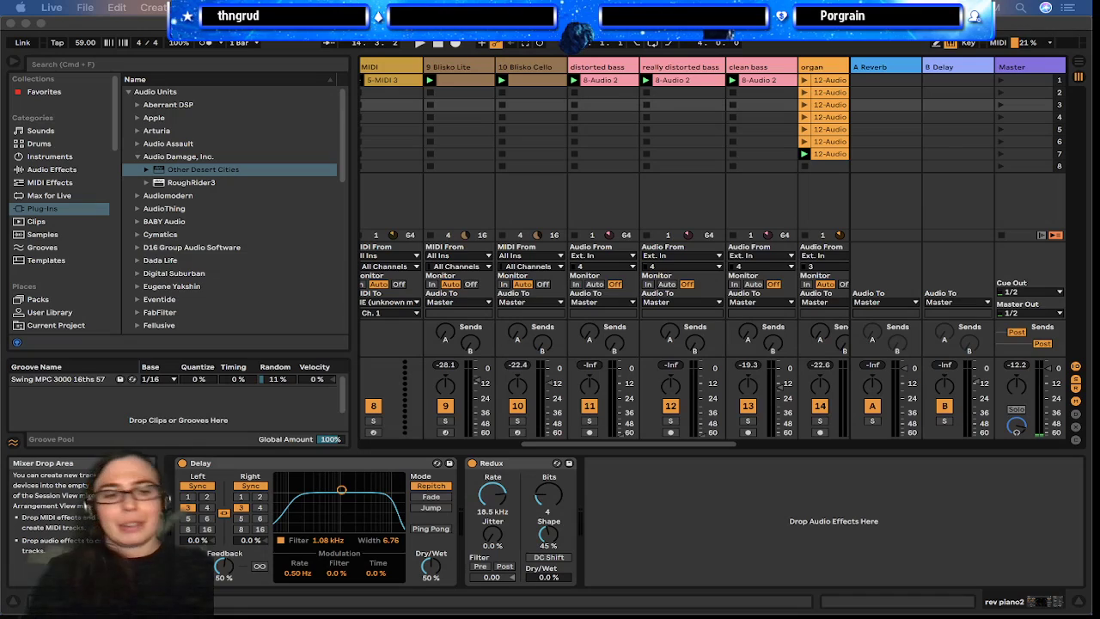
Switch back to Ableton Live and raise the system volume
{"action": "key", "text": "super+Tab"}
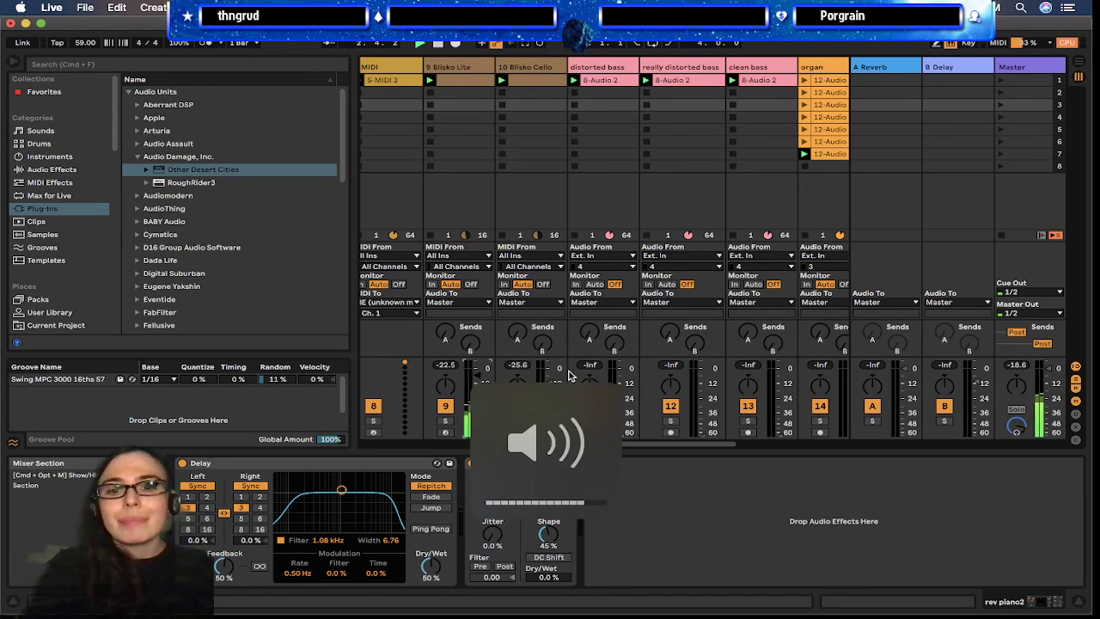
{"action": "key", "text": "XF86AudioRaiseVolume"}
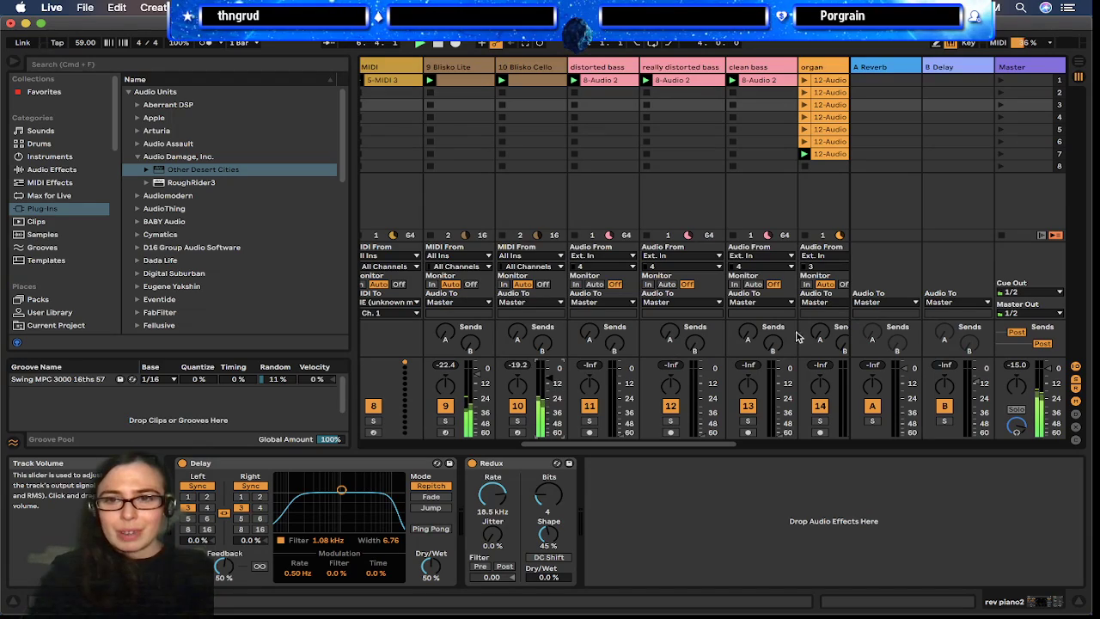
Select the clean bass track and raise its volume fader to bring the bass into the playing mix
{"action": "scroll", "coordinate": [764, 246], "scroll_direction": "left", "scroll_amount": 10}
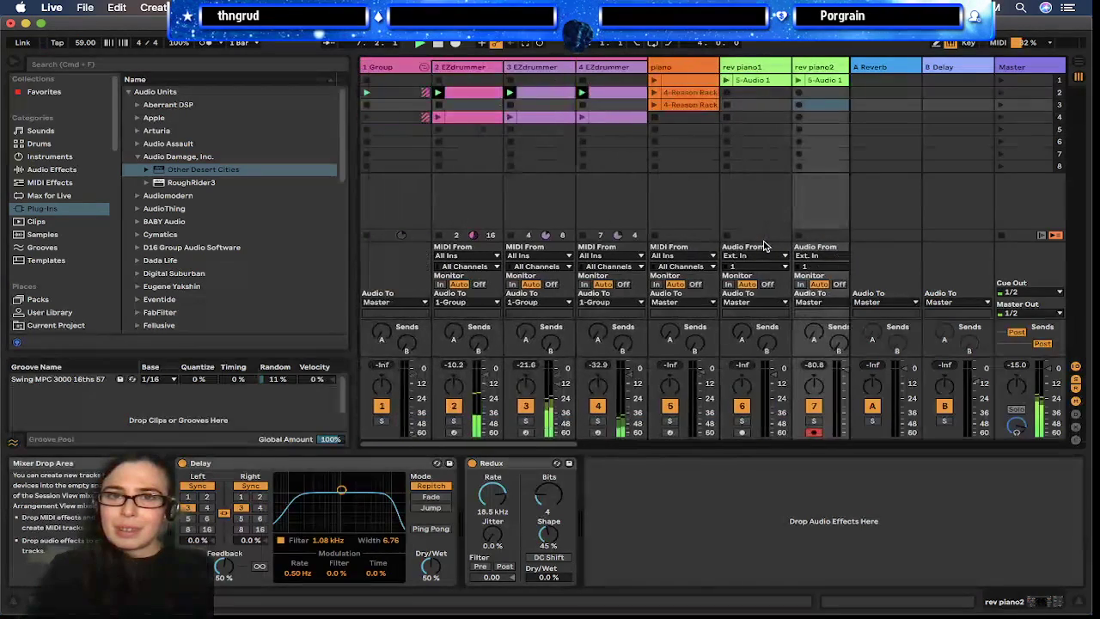
{"action": "scroll", "coordinate": [781, 211], "scroll_direction": "right", "scroll_amount": 10}
{"action": "scroll", "coordinate": [781, 210], "scroll_direction": "left", "scroll_amount": 5}
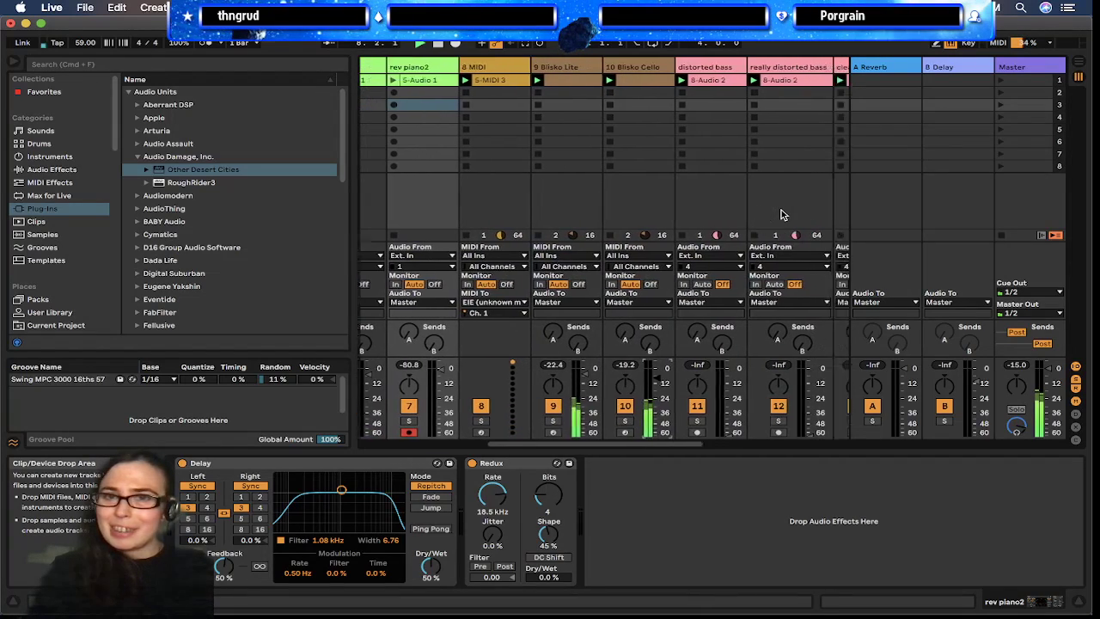
{"action": "scroll", "coordinate": [781, 209], "scroll_direction": "right", "scroll_amount": 8}
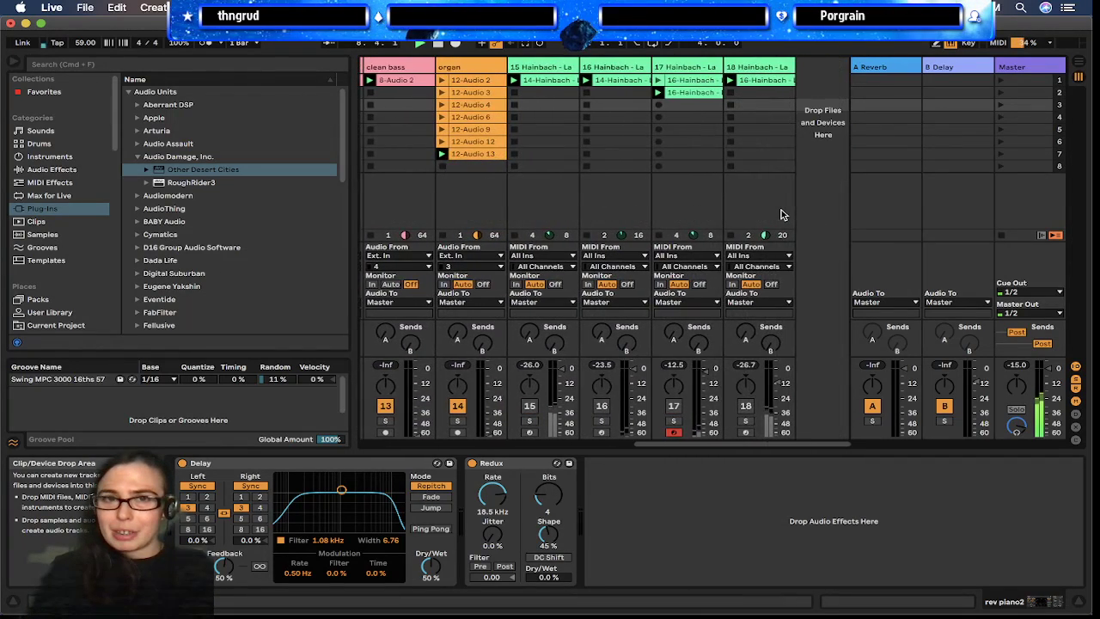
{"action": "scroll", "coordinate": [781, 214], "scroll_direction": "left", "scroll_amount": 4}
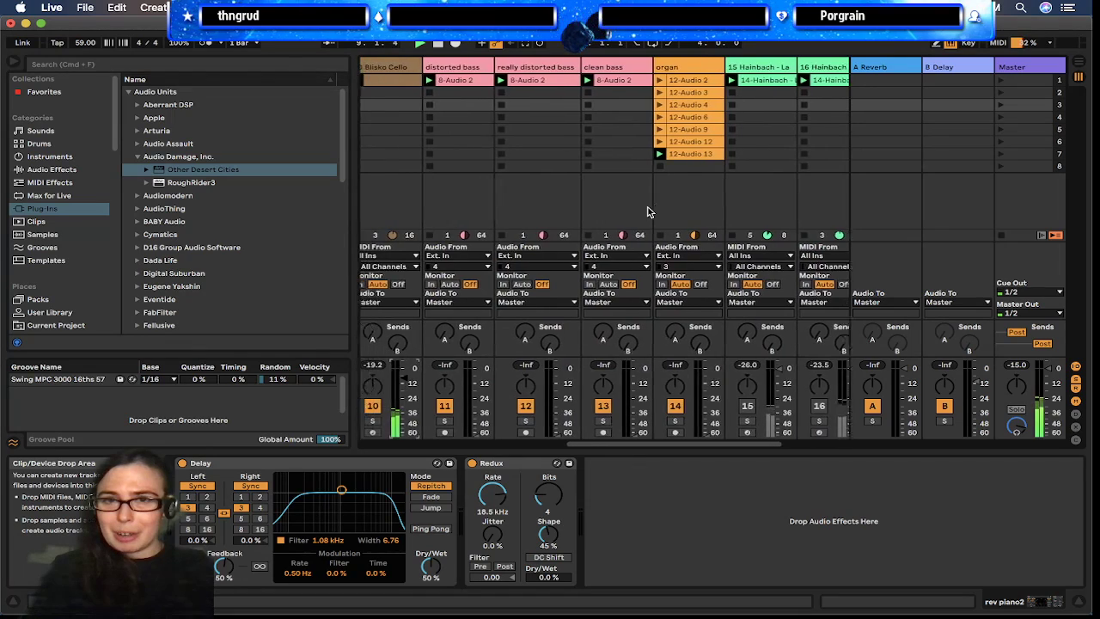
{"action": "scroll", "coordinate": [647, 211], "scroll_direction": "left", "scroll_amount": 1}
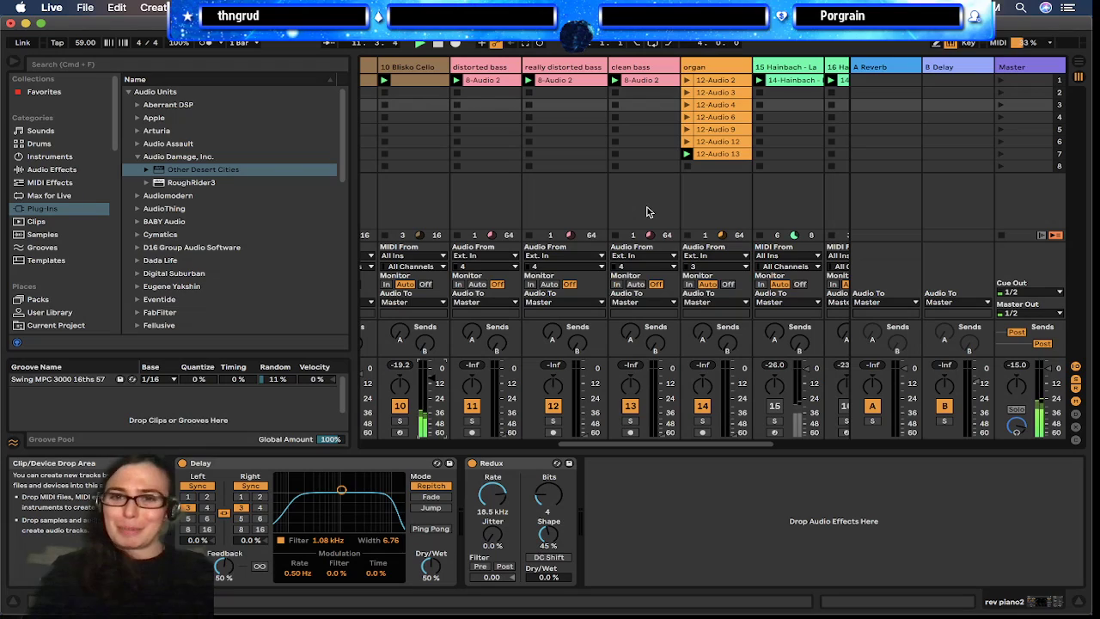
{"action": "left_click", "coordinate": [661, 193]}
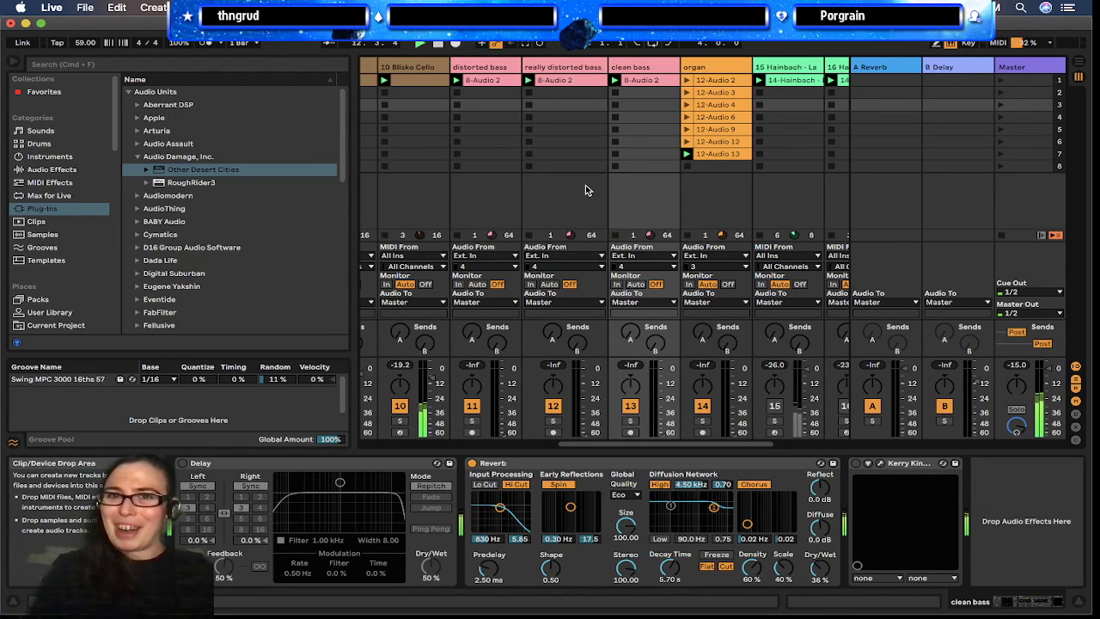
{"action": "scroll", "coordinate": [585, 184], "scroll_direction": "left", "scroll_amount": 2}
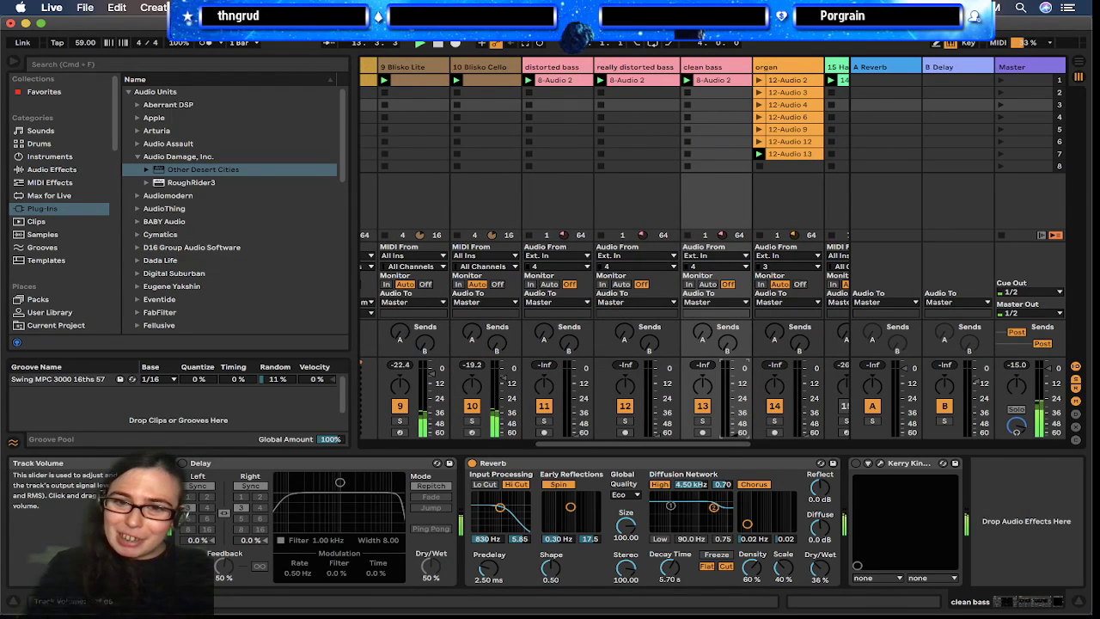
{"action": "left_click_drag", "start_coordinate": [725, 432], "coordinate": [725, 423]}
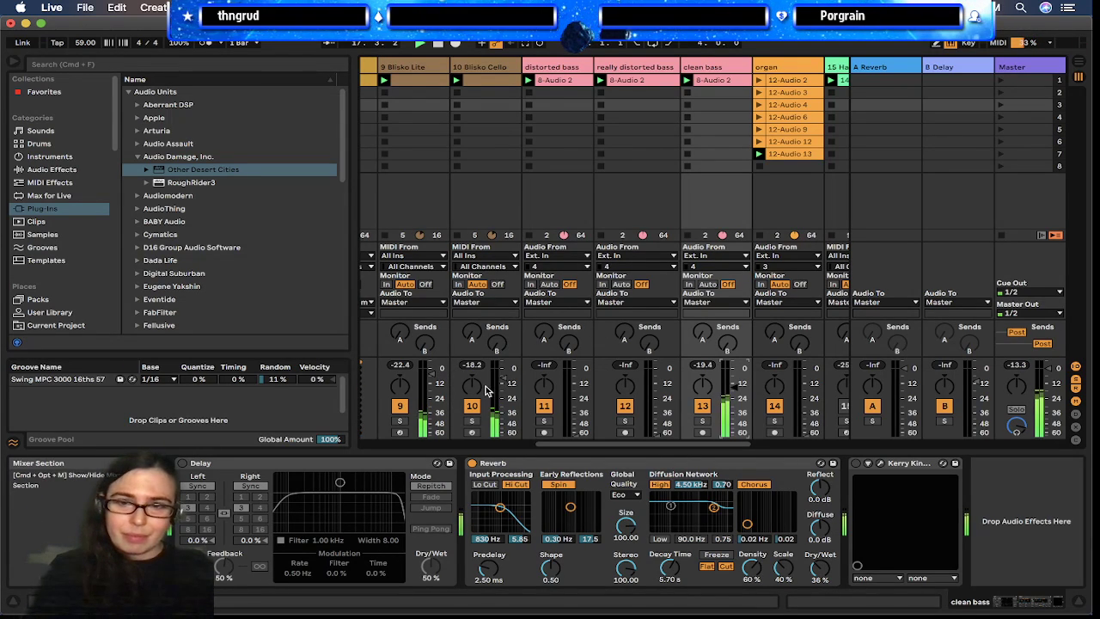
Bring the distorted bass track into the mix by raising its volume fader
{"action": "scroll", "coordinate": [529, 311], "scroll_direction": "left", "scroll_amount": 5}
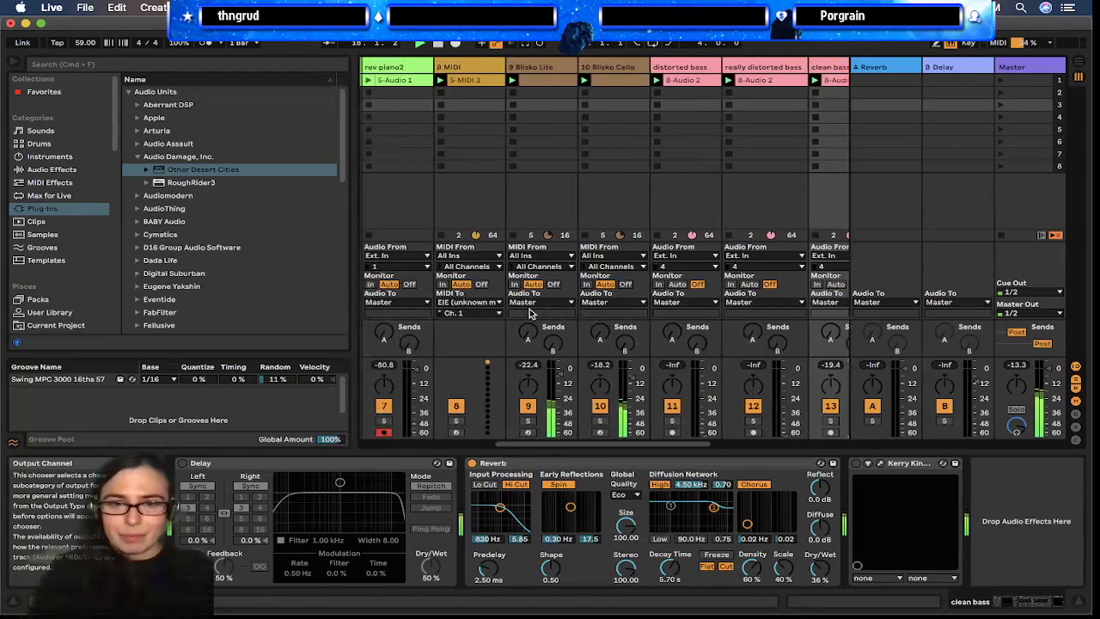
{"action": "scroll", "coordinate": [530, 311], "scroll_direction": "left", "scroll_amount": 4}
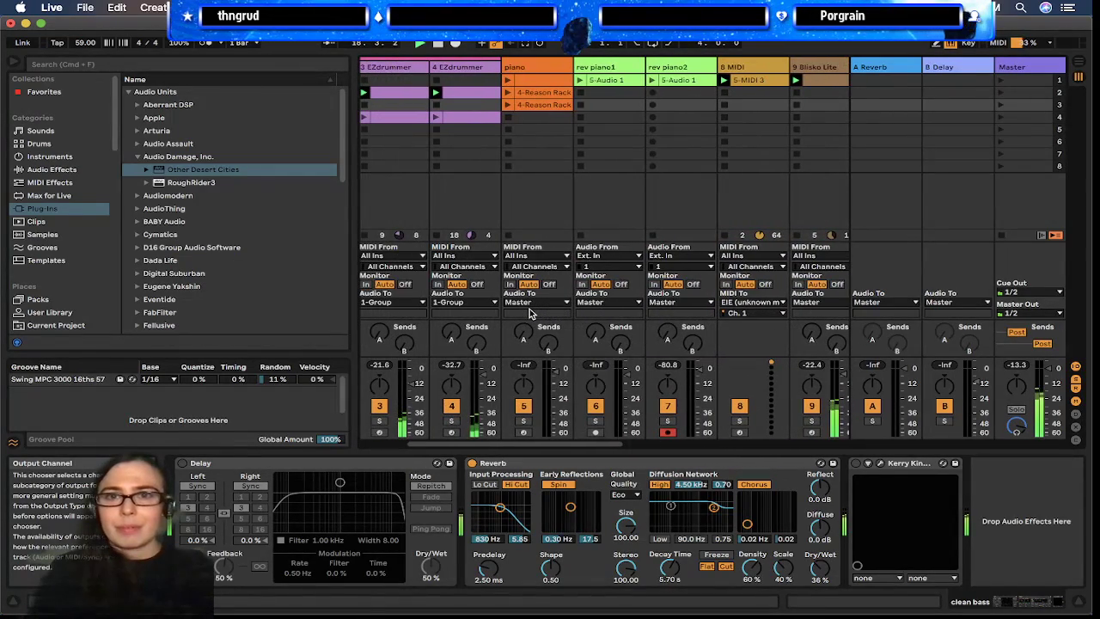
{"action": "scroll", "coordinate": [529, 313], "scroll_direction": "left", "scroll_amount": 4}
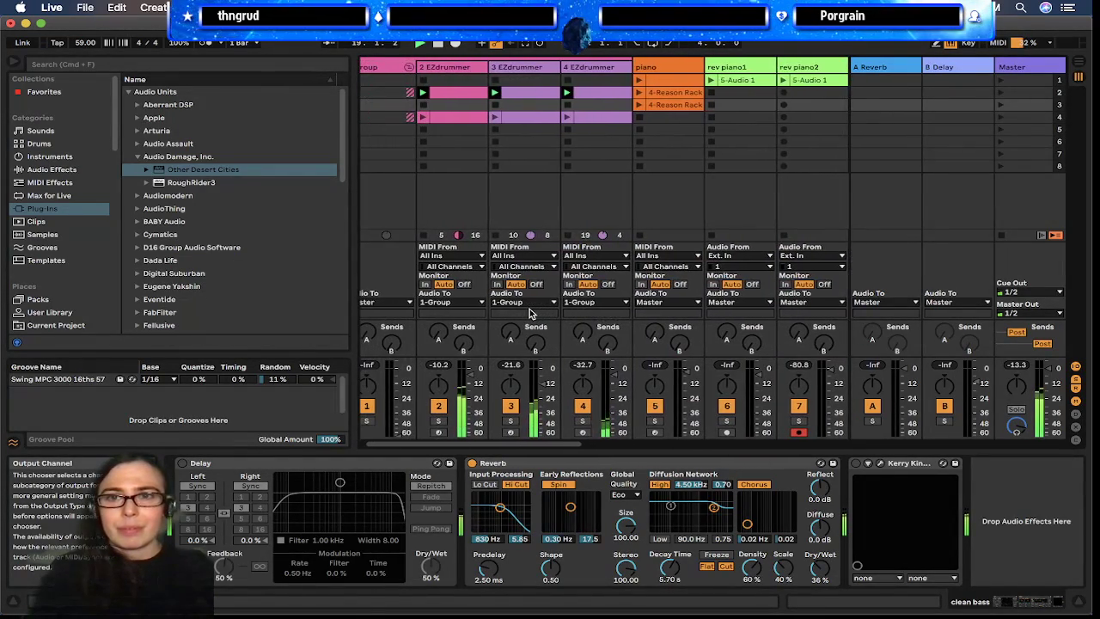
{"action": "scroll", "coordinate": [529, 312], "scroll_direction": "right", "scroll_amount": 5}
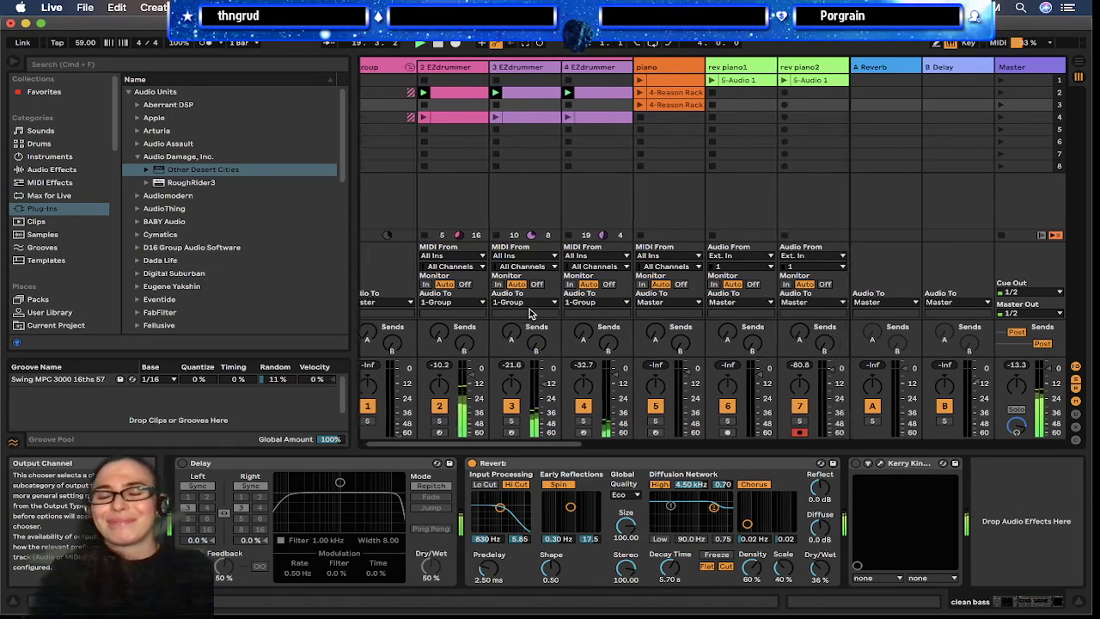
{"action": "scroll", "coordinate": [530, 308], "scroll_direction": "right", "scroll_amount": 6}
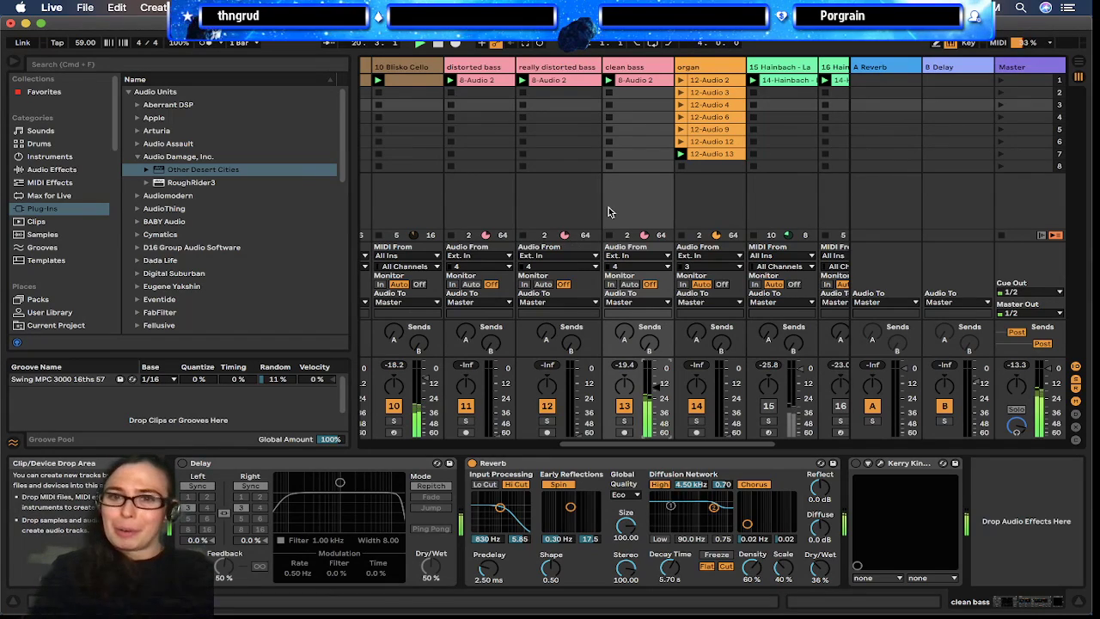
{"action": "scroll", "coordinate": [608, 211], "scroll_direction": "left", "scroll_amount": 2}
{"action": "scroll", "coordinate": [608, 211], "scroll_direction": "left", "scroll_amount": 1}
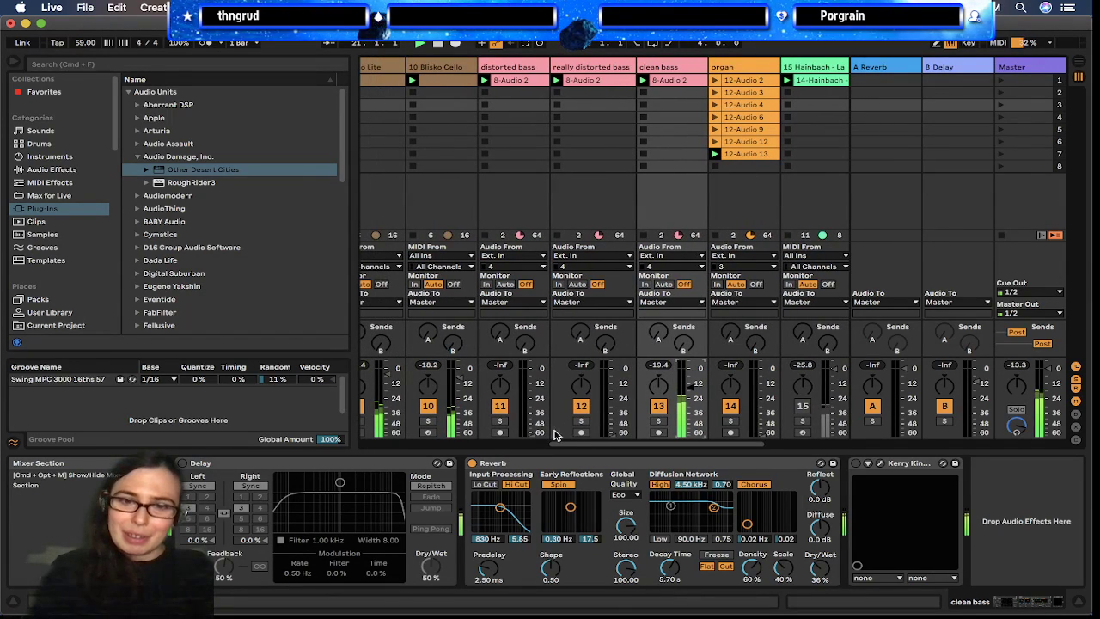
{"action": "left_click_drag", "start_coordinate": [499, 365], "coordinate": [499, 361]}
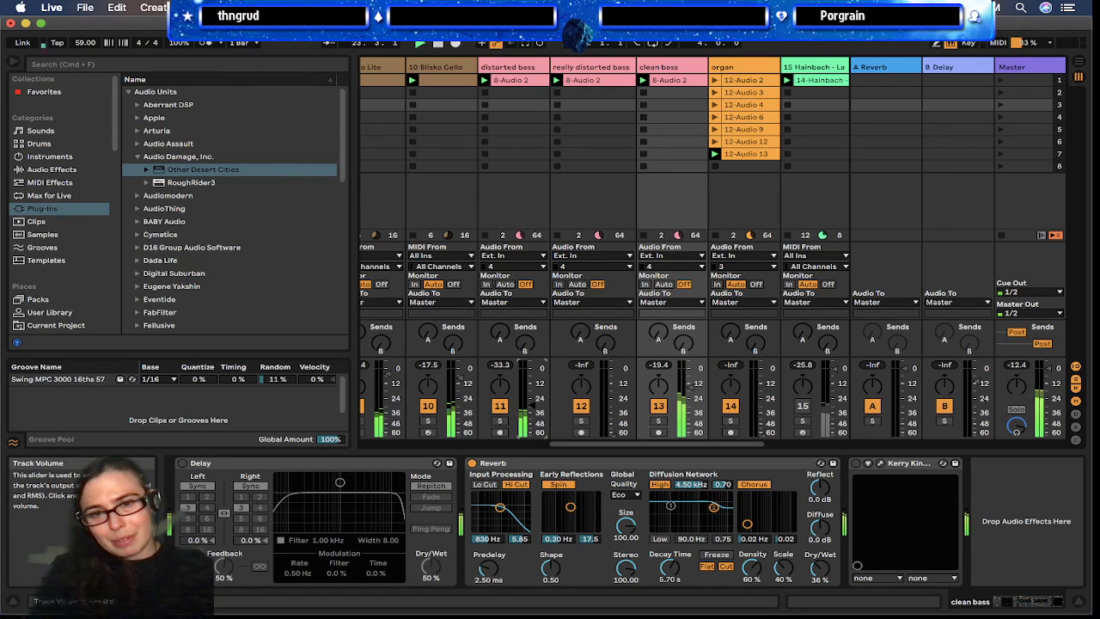
{"action": "left_click_drag", "start_coordinate": [499, 364], "coordinate": [499, 361]}
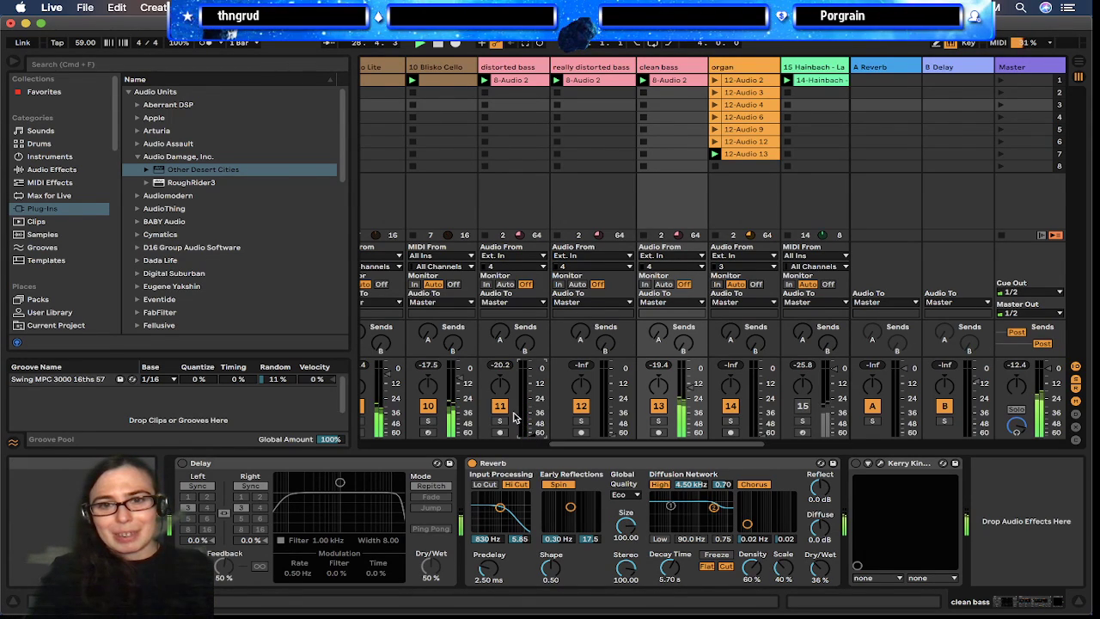
Launch the 5-Audio 1 clip on the rev piano2 track
{"action": "scroll", "coordinate": [515, 421], "scroll_direction": "left", "scroll_amount": 3}
{"action": "scroll", "coordinate": [514, 417], "scroll_direction": "left", "scroll_amount": 3}
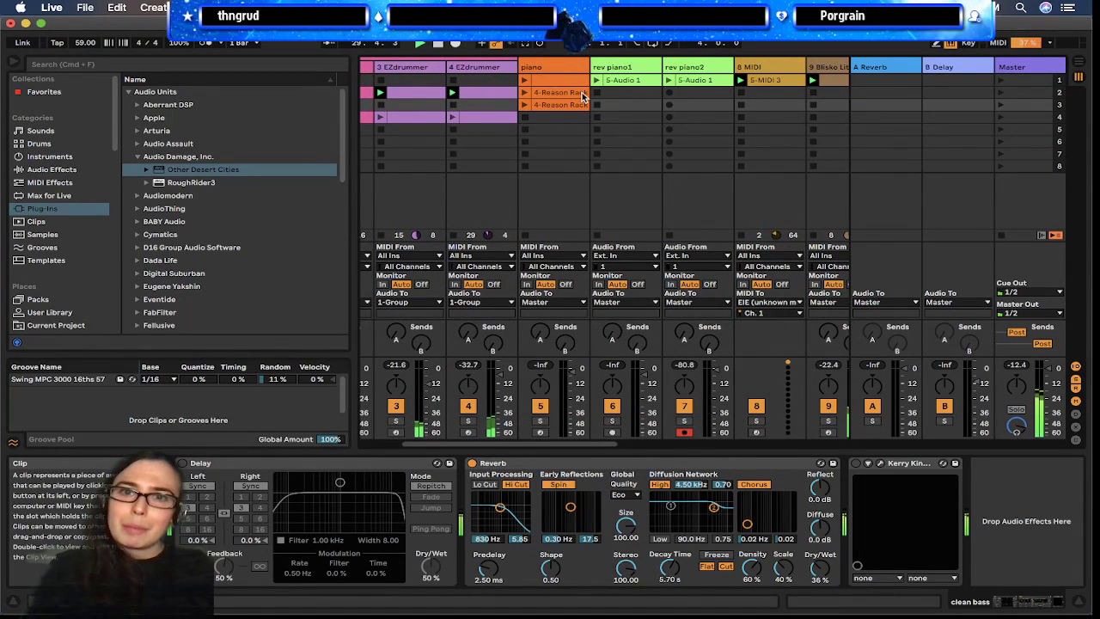
{"action": "left_click", "coordinate": [667, 79]}
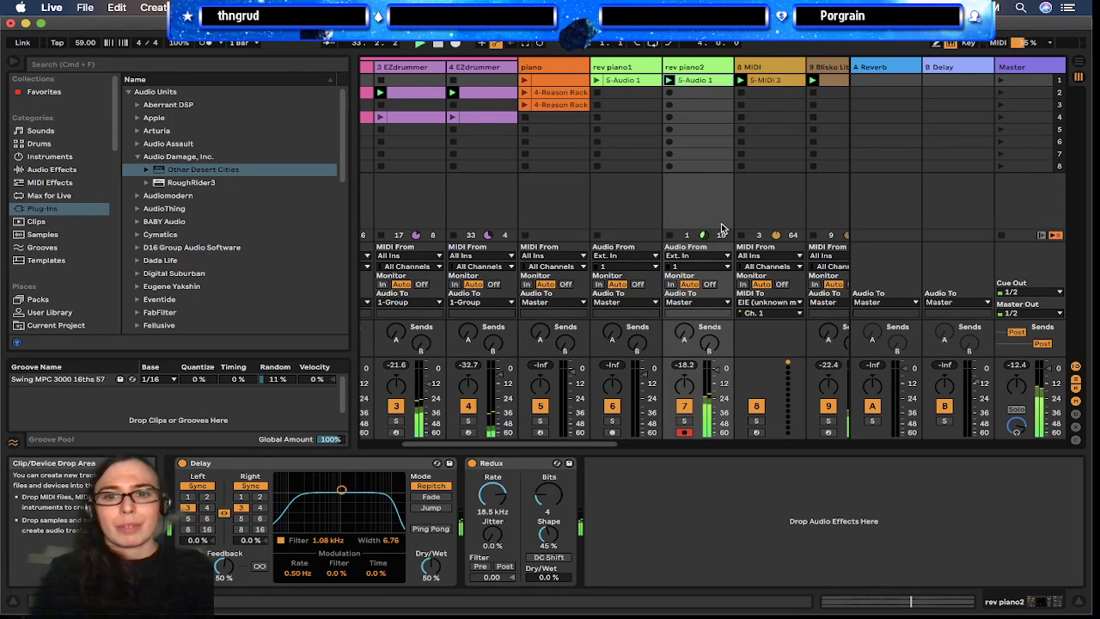
Examine the playing clips and mixer levels across the drum, piano, MIDI and Blisko tracks
{"action": "scroll", "coordinate": [722, 227], "scroll_direction": "right", "scroll_amount": 1}
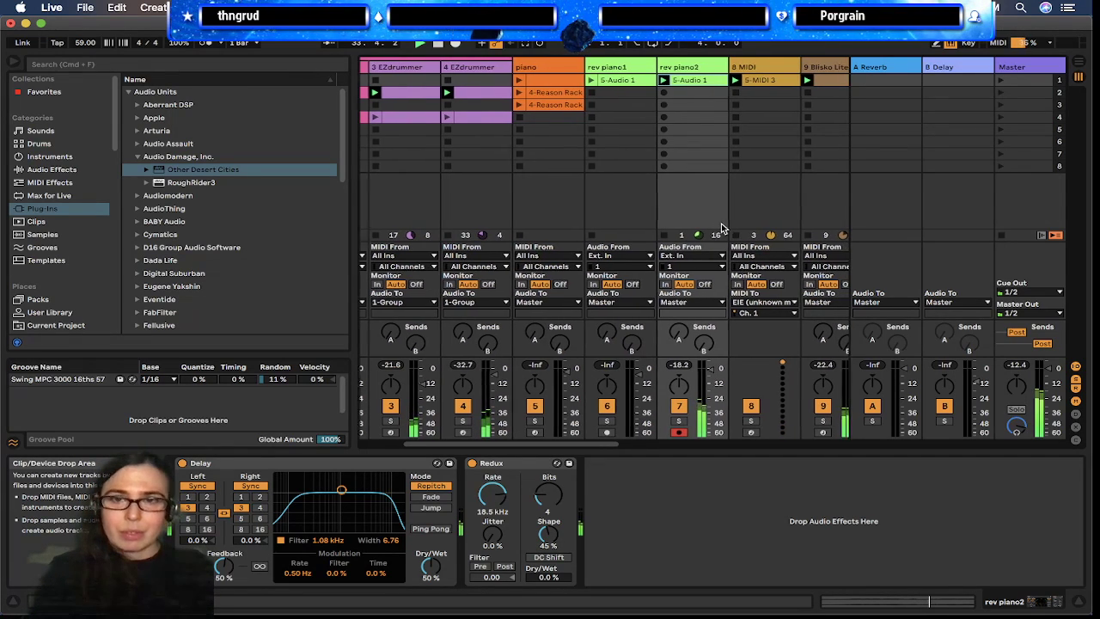
{"action": "scroll", "coordinate": [721, 227], "scroll_direction": "right", "scroll_amount": 5}
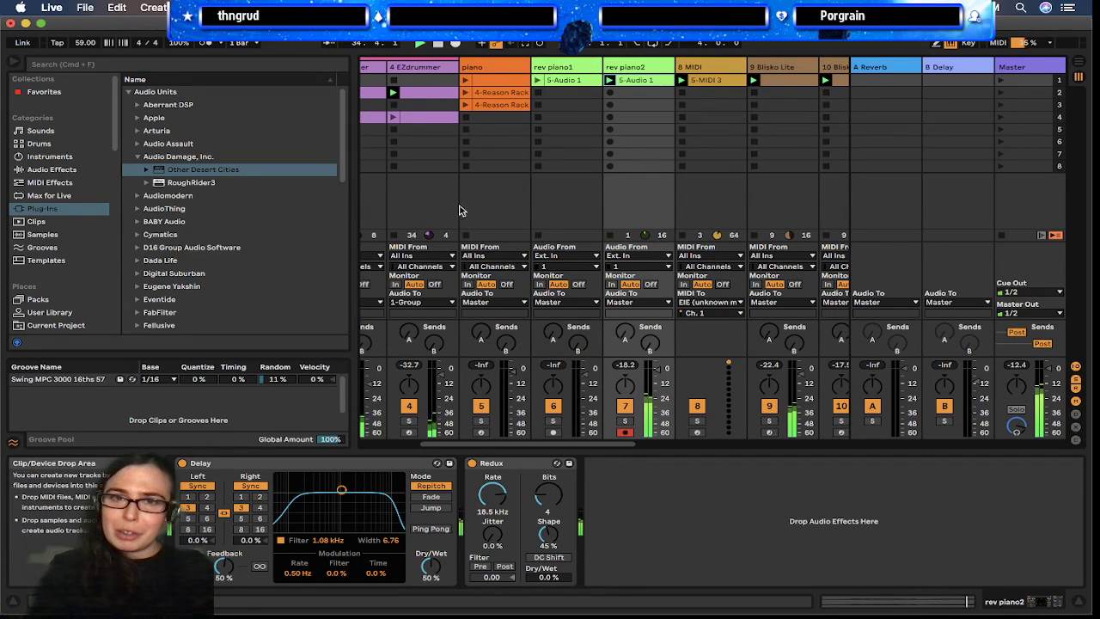
{"action": "scroll", "coordinate": [510, 210], "scroll_direction": "left", "scroll_amount": 10}
{"action": "scroll", "coordinate": [511, 213], "scroll_direction": "right", "scroll_amount": 2}
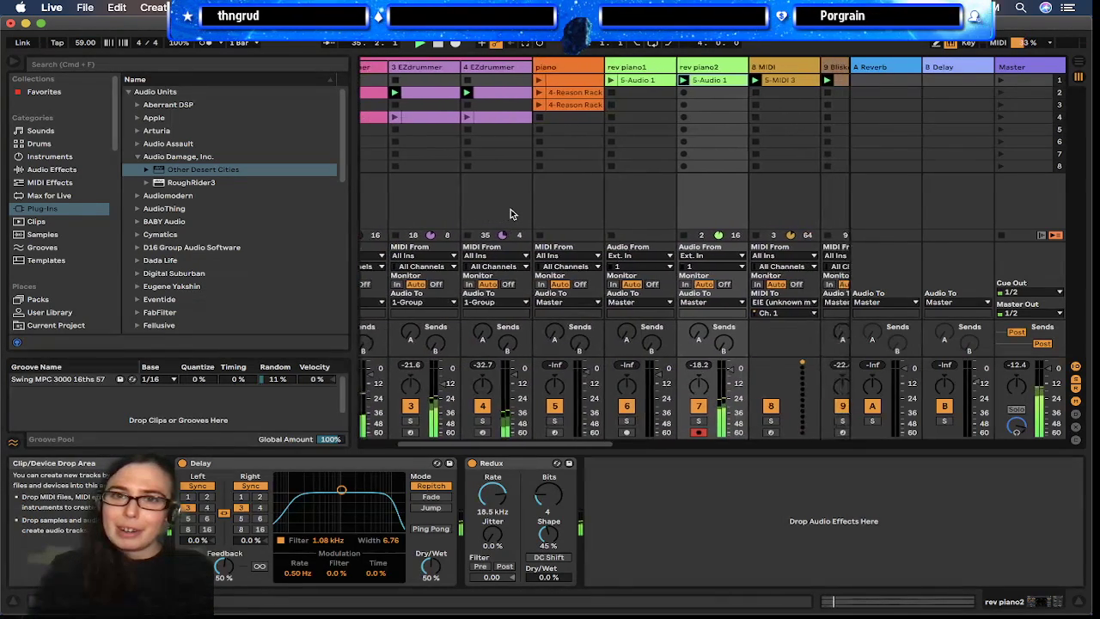
{"action": "scroll", "coordinate": [511, 213], "scroll_direction": "right", "scroll_amount": 12}
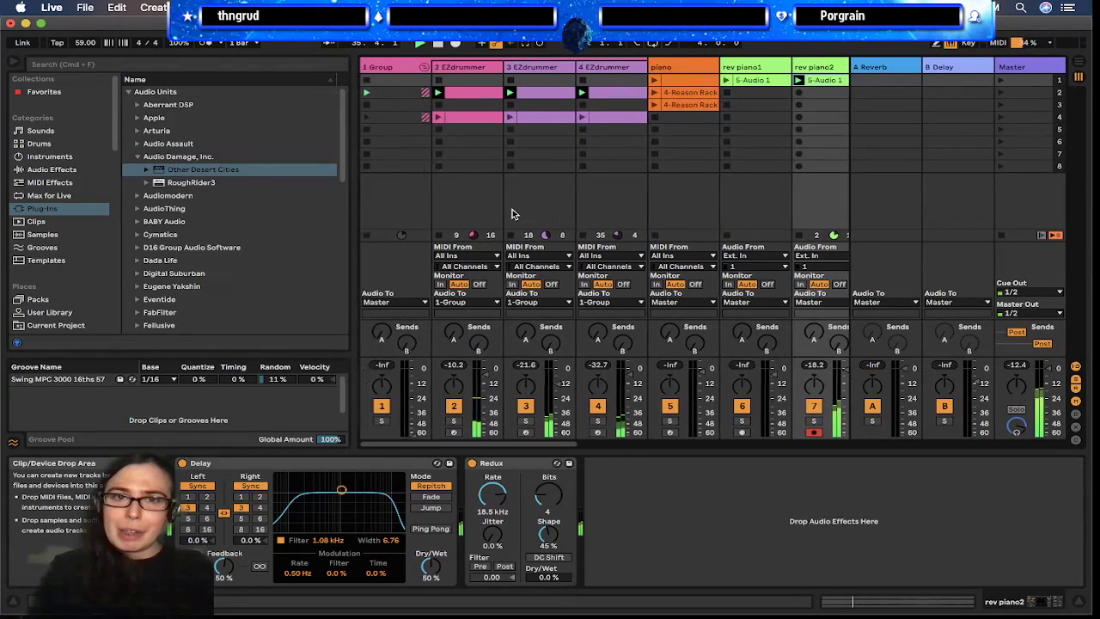
{"action": "scroll", "coordinate": [512, 209], "scroll_direction": "left", "scroll_amount": 15}
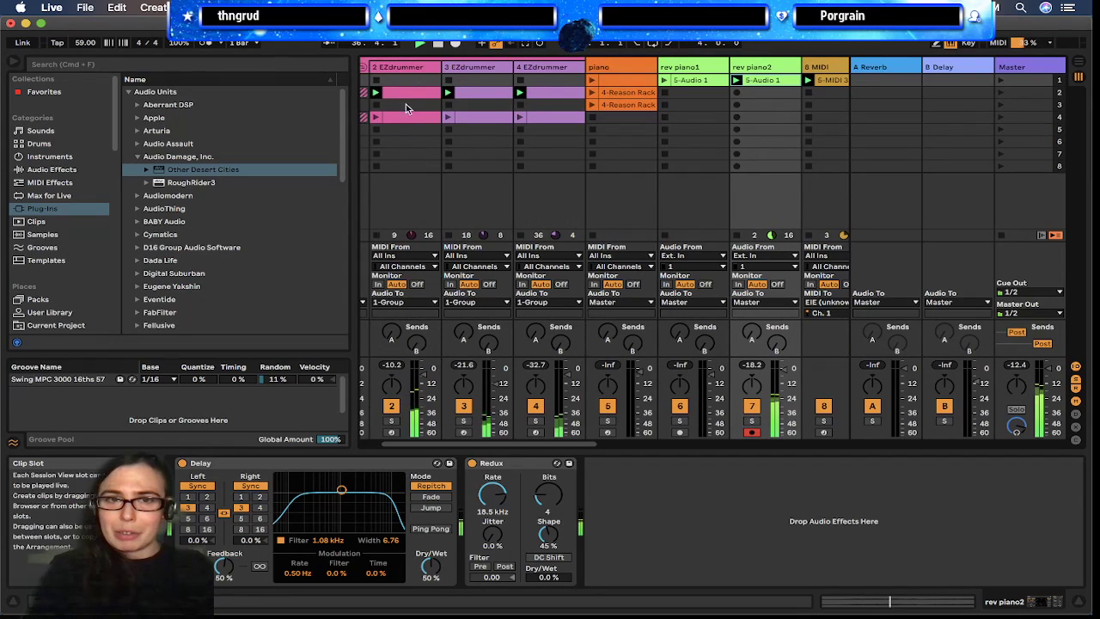
{"action": "scroll", "coordinate": [744, 147], "scroll_direction": "right", "scroll_amount": 5}
{"action": "scroll", "coordinate": [745, 147], "scroll_direction": "right", "scroll_amount": 3}
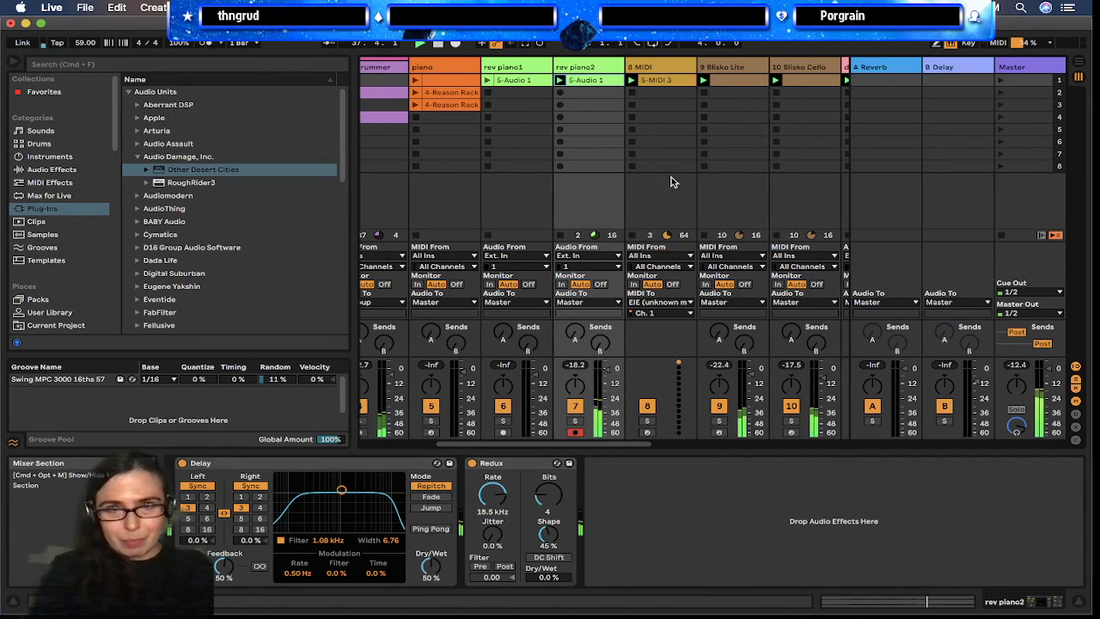
Launch the 5-Audio 1 clip on the rev piano1 track and the scene 3 4-Reason Rack clip on the piano track
{"action": "left_click", "coordinate": [487, 95]}
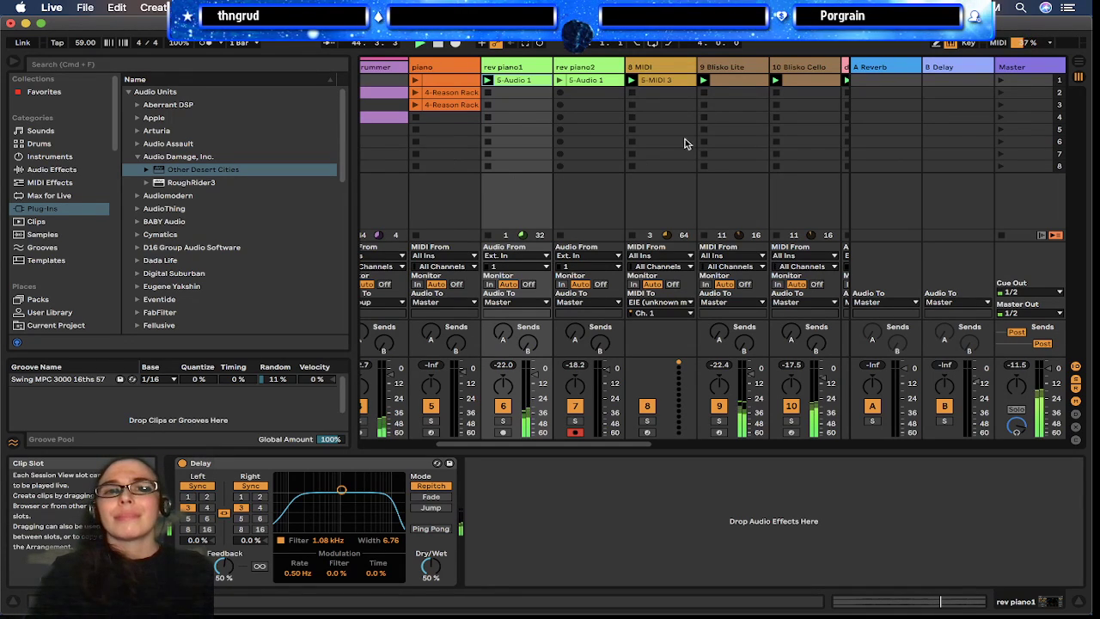
{"action": "left_click", "coordinate": [577, 68]}
{"action": "left_click", "coordinate": [539, 68]}
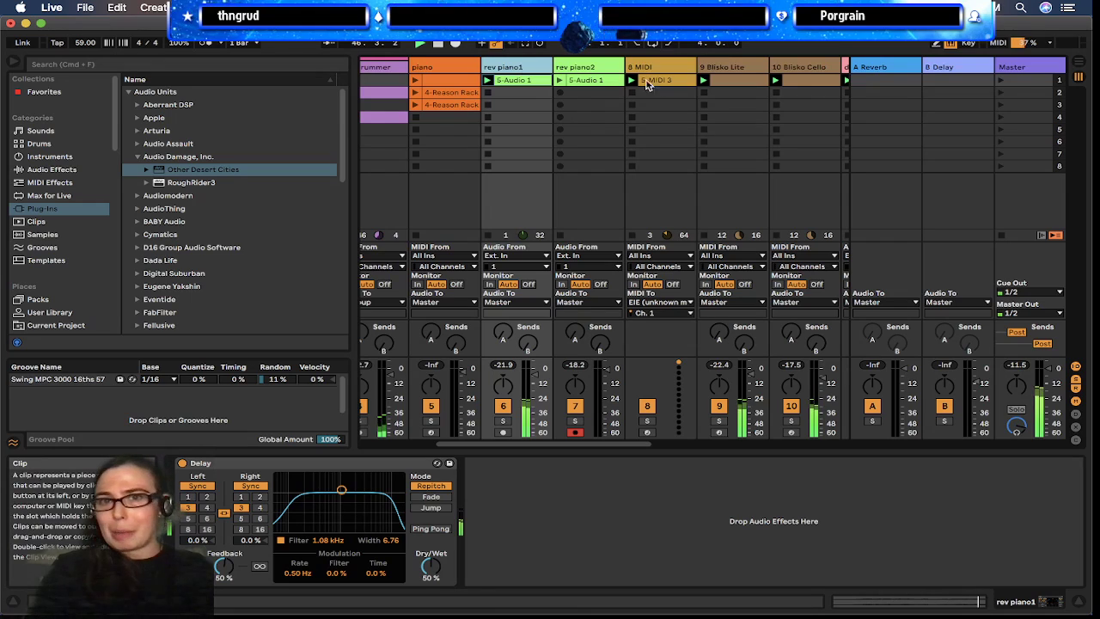
{"action": "left_click", "coordinate": [567, 83]}
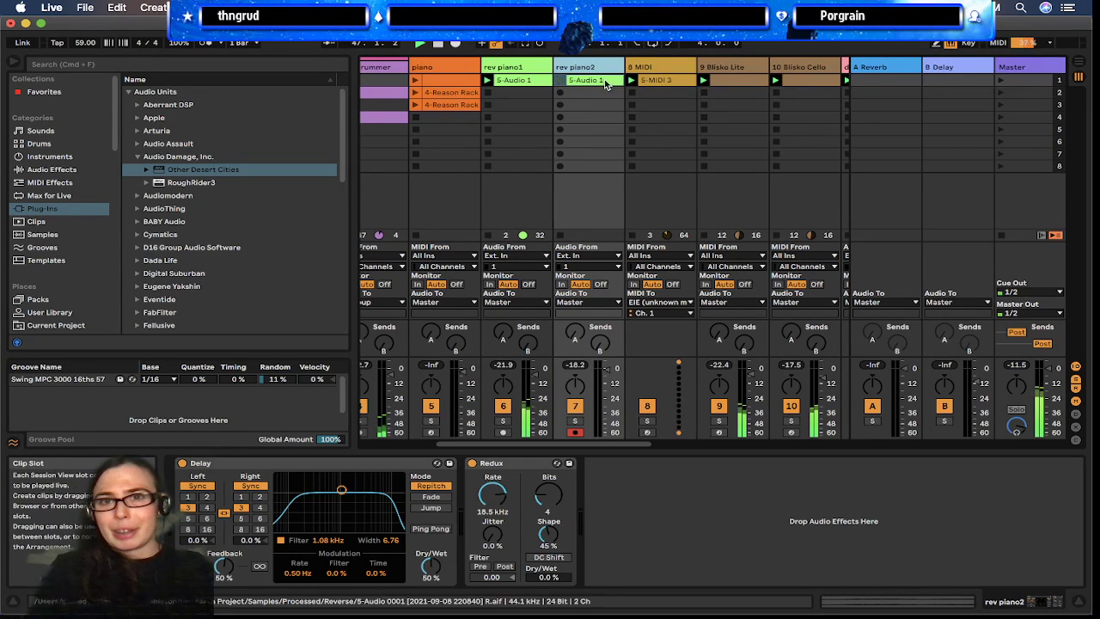
{"action": "left_click", "coordinate": [418, 105]}
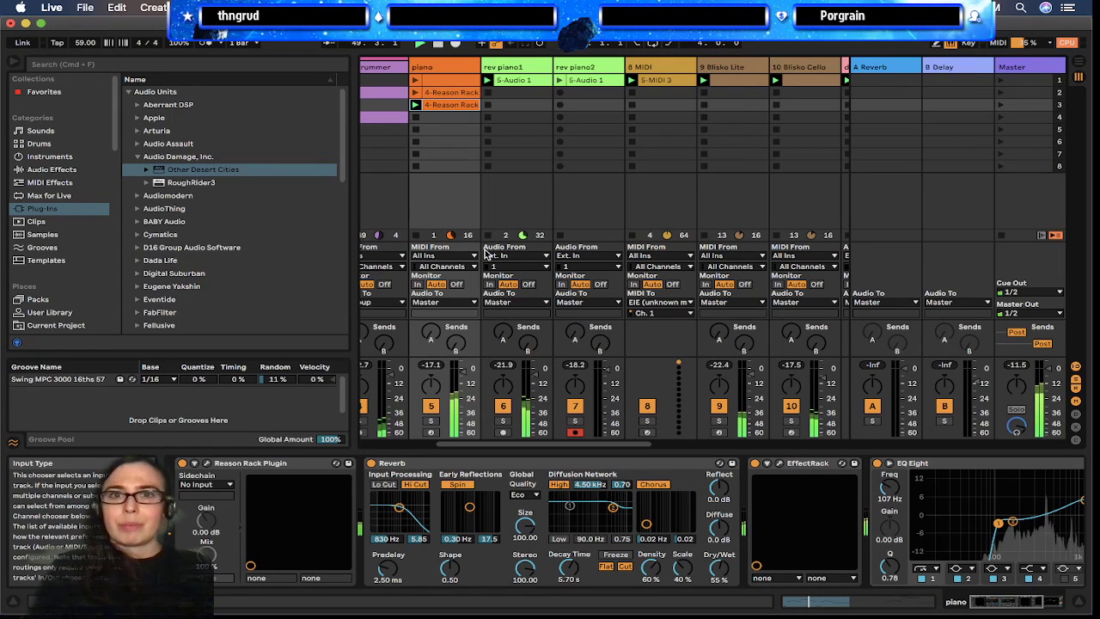
Show the clip settings of 5-Audio 1 on the rev piano1 track and stop that track's playback
{"action": "left_click", "coordinate": [513, 80]}
{"action": "key", "text": "shift+Tab"}
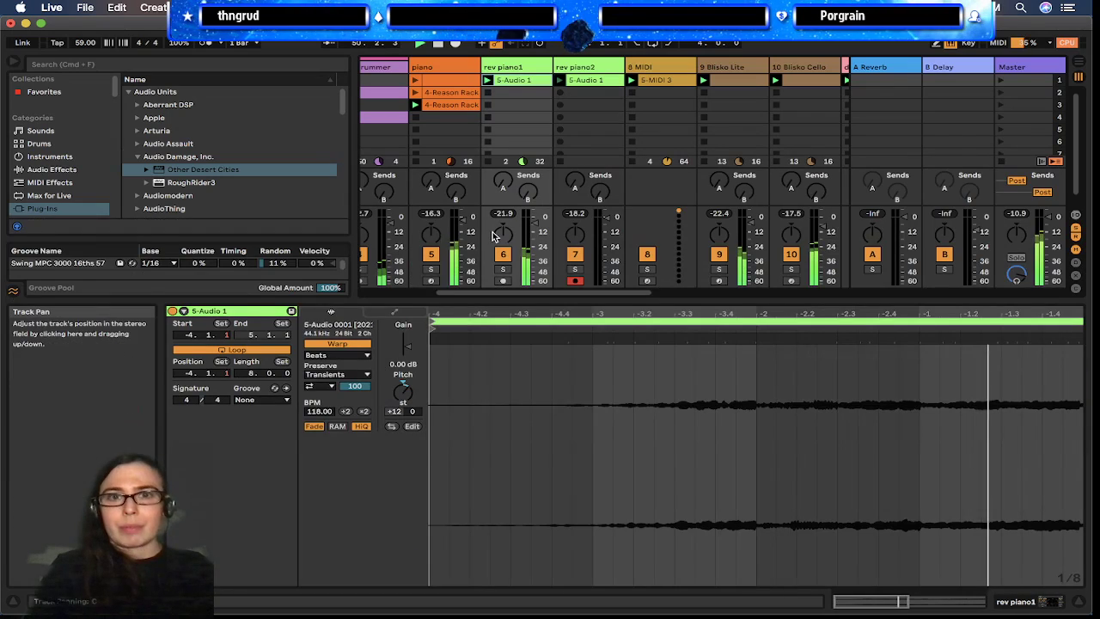
{"action": "left_click", "coordinate": [488, 162]}
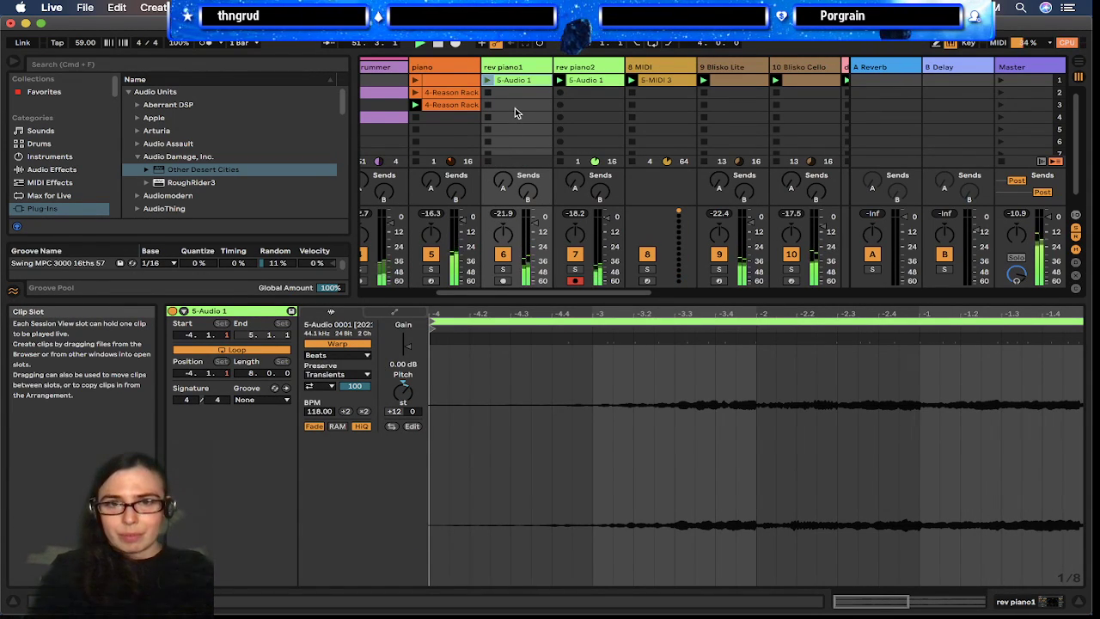
Raise the organ track's volume fader gradually to bring the organ into the playing mix
{"action": "scroll", "coordinate": [514, 108], "scroll_direction": "right", "scroll_amount": 2}
{"action": "scroll", "coordinate": [515, 107], "scroll_direction": "right", "scroll_amount": 10}
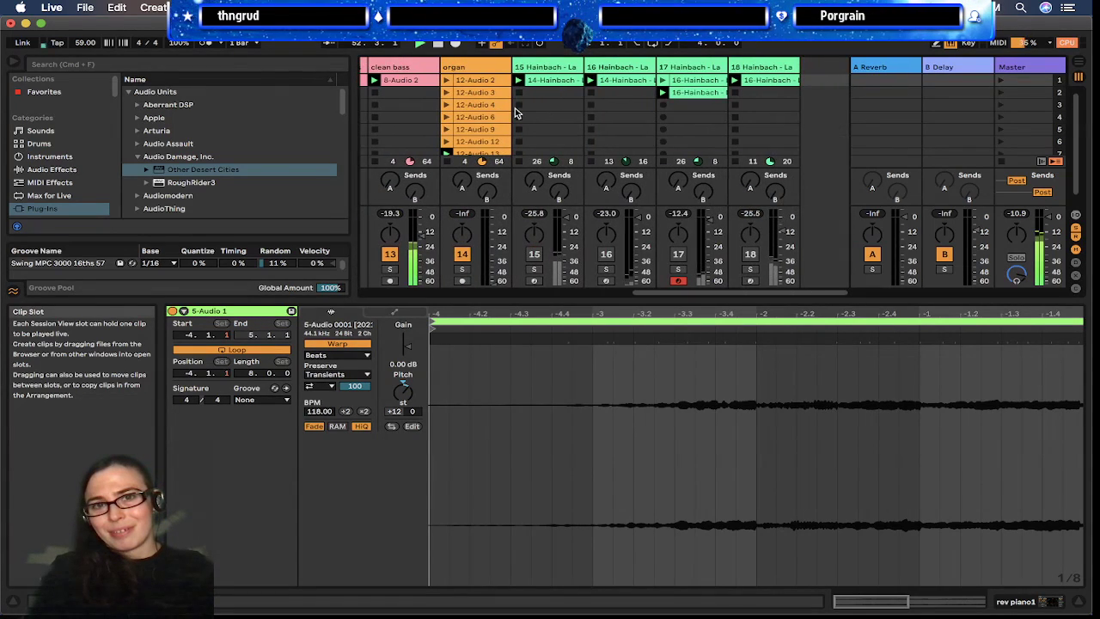
{"action": "scroll", "coordinate": [514, 107], "scroll_direction": "left", "scroll_amount": 1}
{"action": "scroll", "coordinate": [514, 107], "scroll_direction": "right", "scroll_amount": 1}
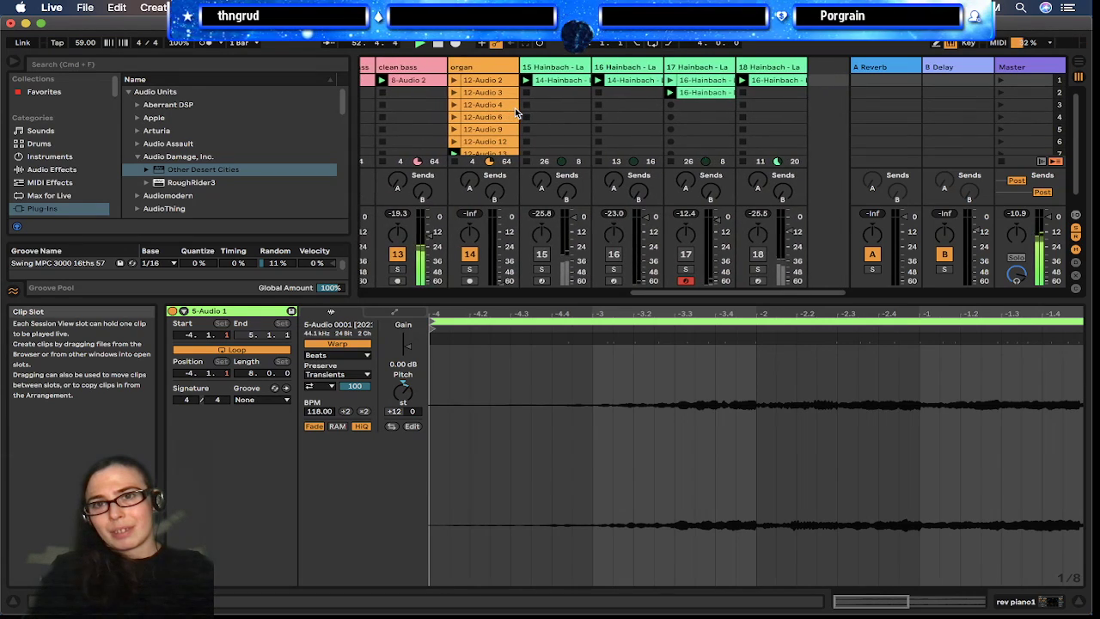
{"action": "left_click_drag", "start_coordinate": [504, 285], "coordinate": [504, 283]}
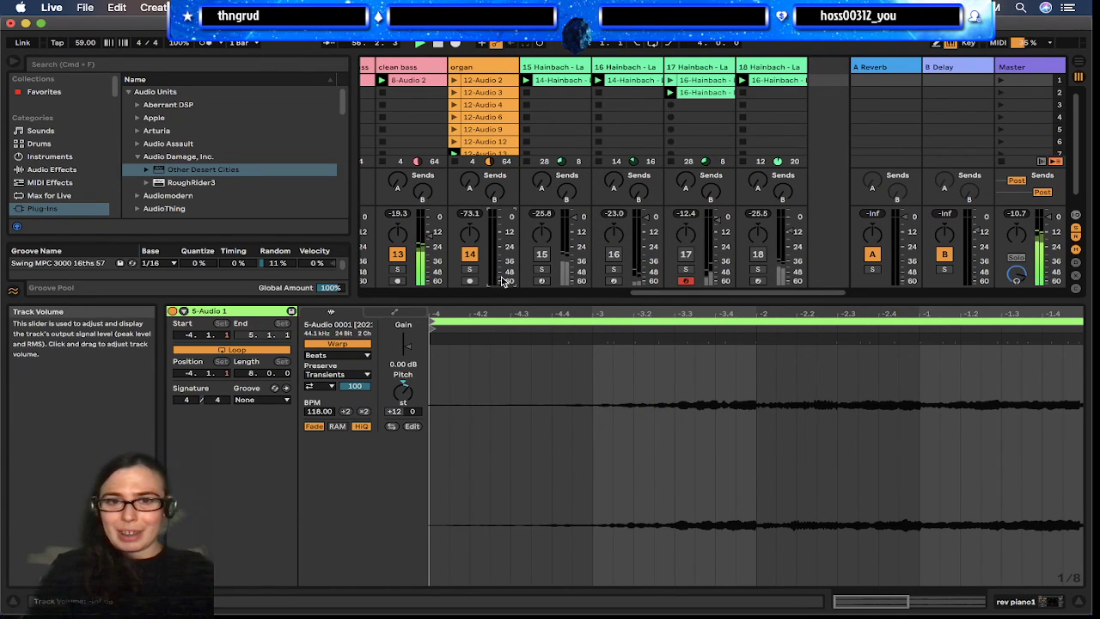
{"action": "left_click_drag", "start_coordinate": [496, 283], "coordinate": [495, 279]}
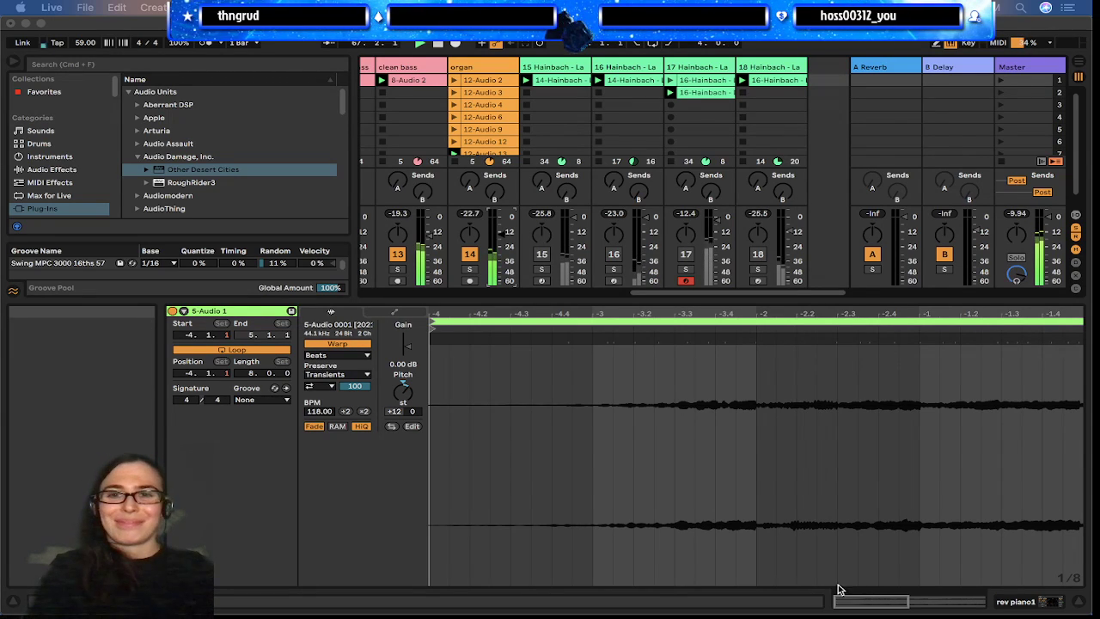
Blend more bass into the mix by raising the really distorted bass and distorted bass volume faders
{"action": "scroll", "coordinate": [571, 140], "scroll_direction": "left", "scroll_amount": 10}
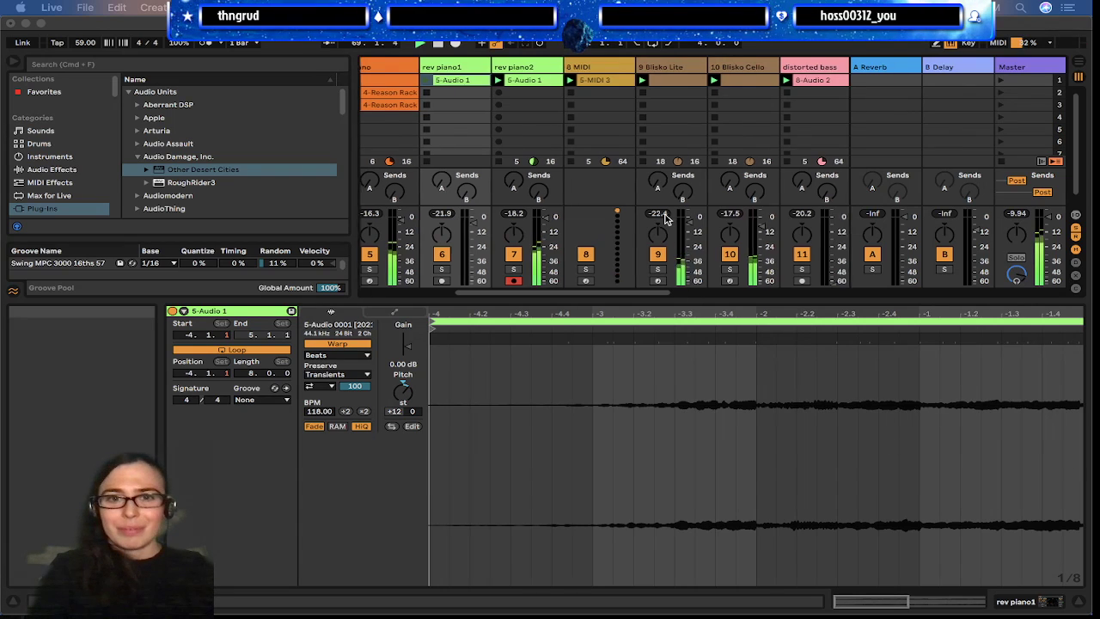
{"action": "scroll", "coordinate": [664, 217], "scroll_direction": "left", "scroll_amount": 1}
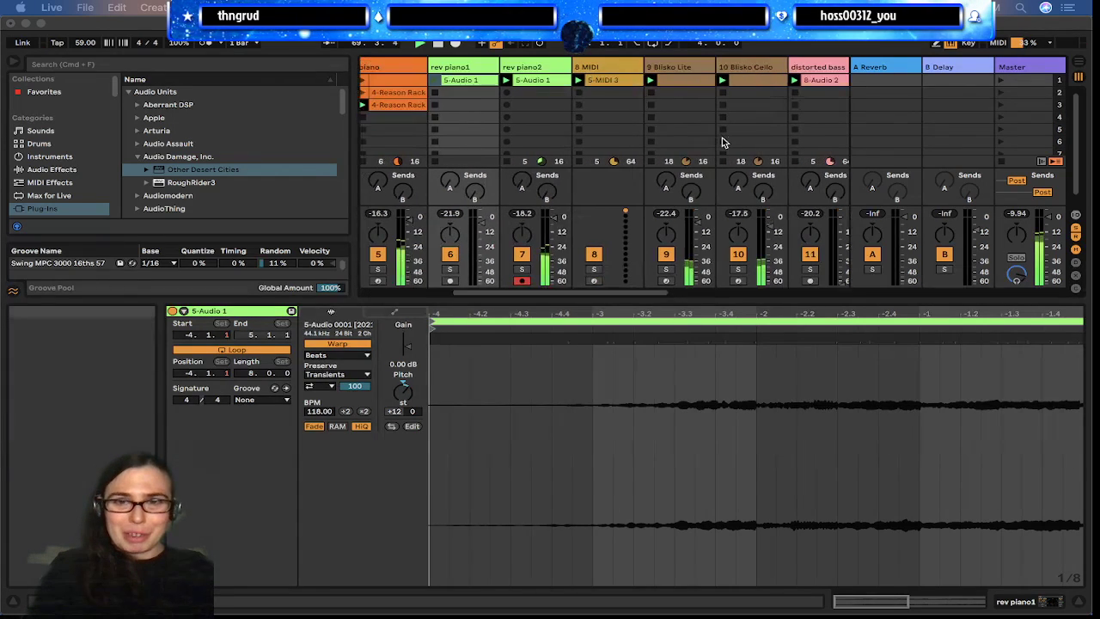
{"action": "scroll", "coordinate": [721, 142], "scroll_direction": "right", "scroll_amount": 3}
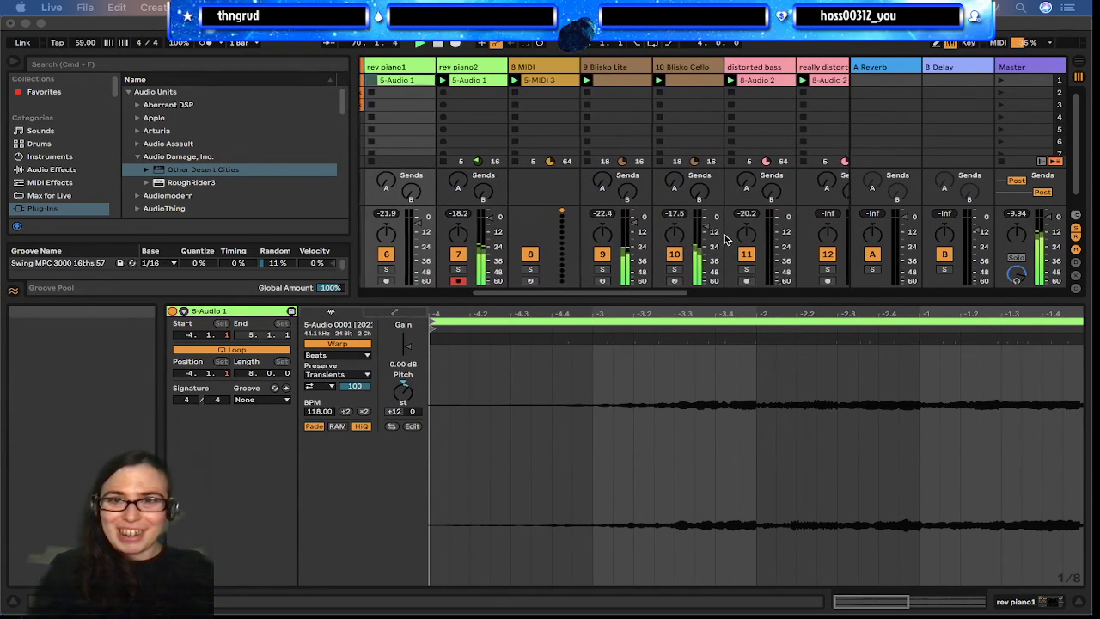
{"action": "scroll", "coordinate": [724, 238], "scroll_direction": "right", "scroll_amount": 10}
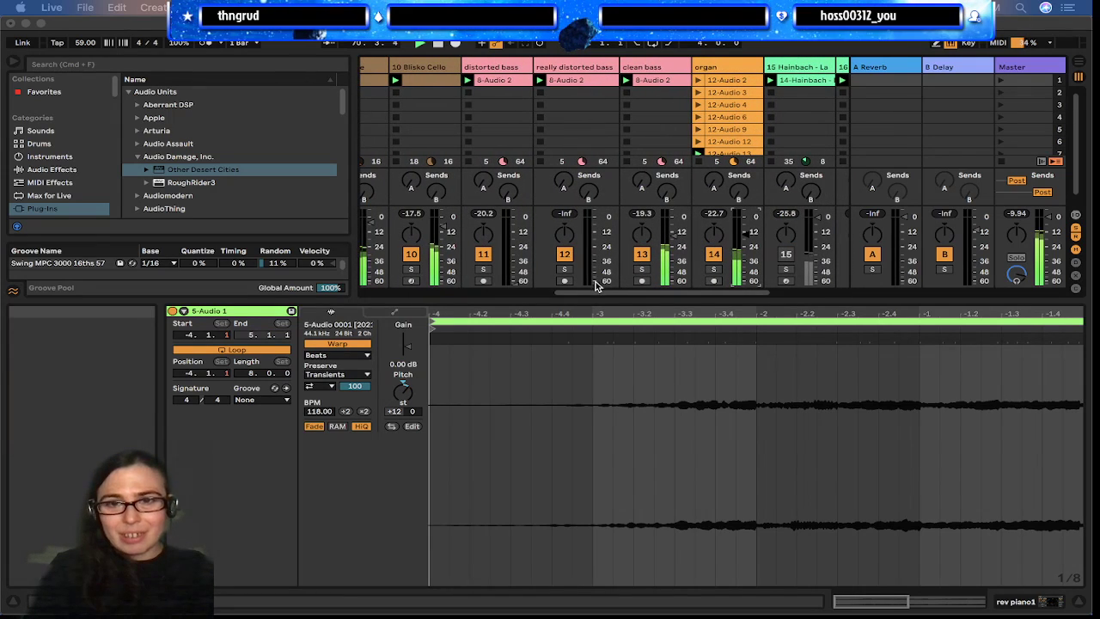
{"action": "left_click", "coordinate": [592, 284]}
{"action": "left_click_drag", "start_coordinate": [586, 281], "coordinate": [588, 273]}
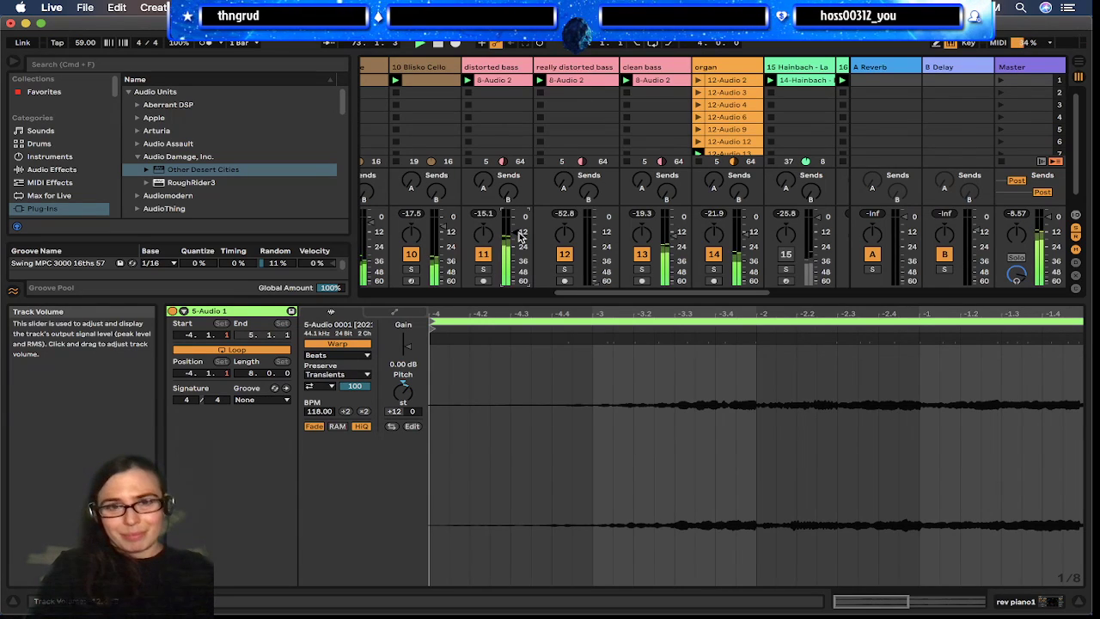
Bring the drums in by raising the 1 Group volume fader and launching the group's scene 2 clips
{"action": "scroll", "coordinate": [520, 238], "scroll_direction": "left", "scroll_amount": 10}
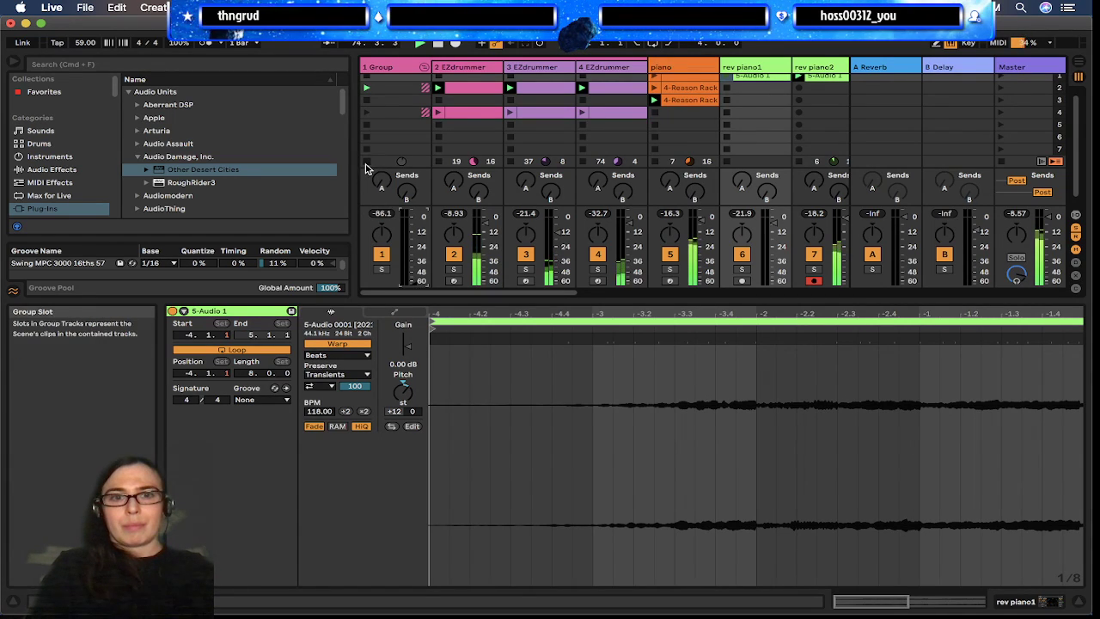
{"action": "left_click_drag", "start_coordinate": [409, 270], "coordinate": [410, 249]}
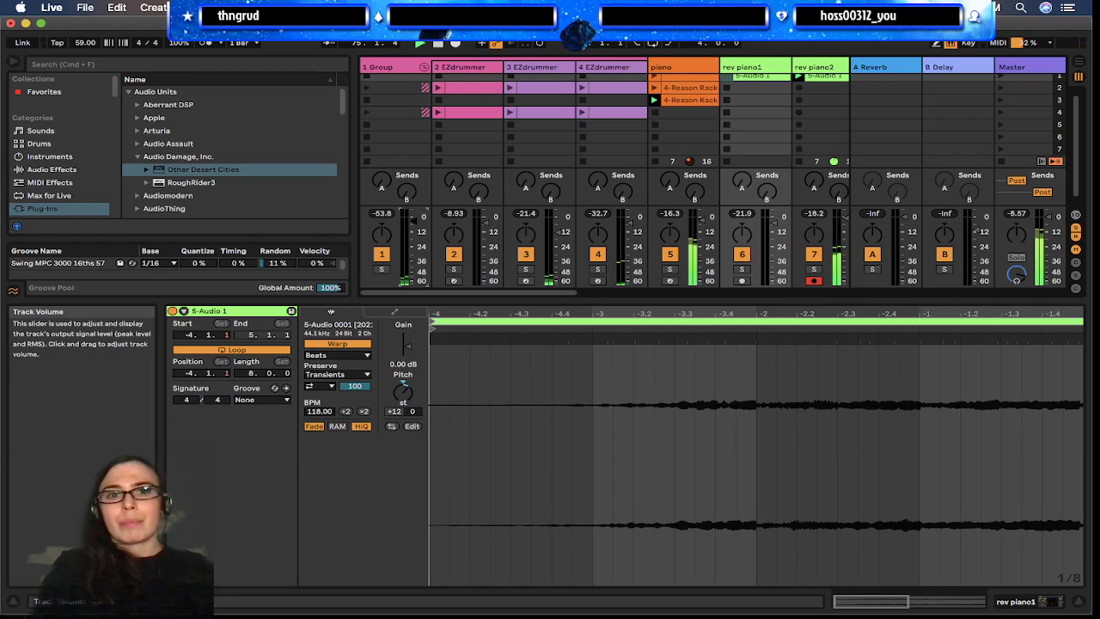
{"action": "left_click", "coordinate": [366, 87]}
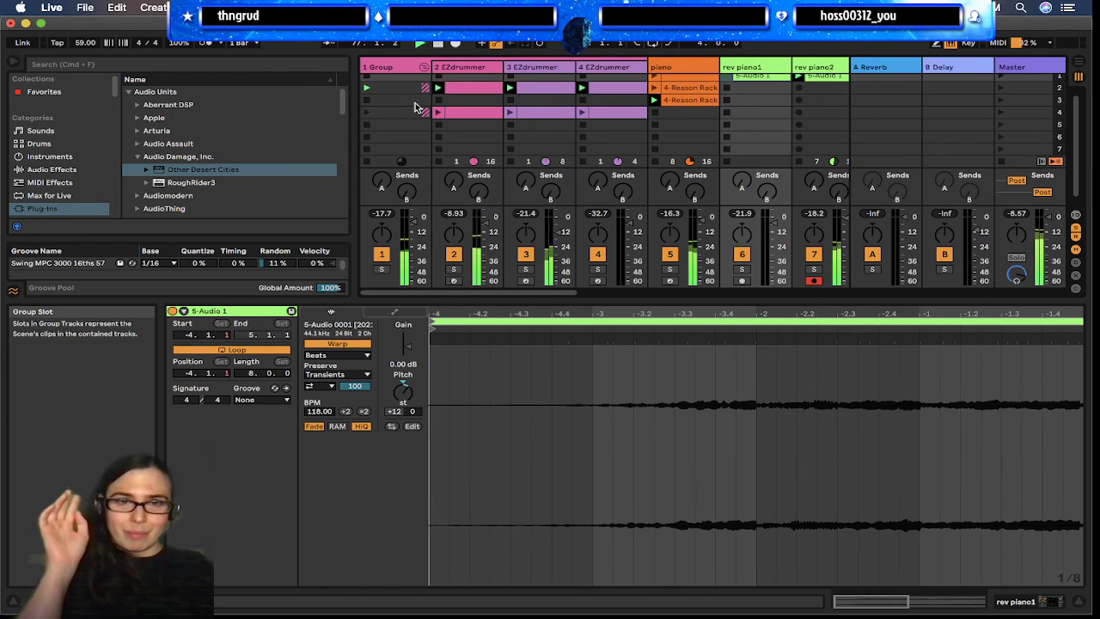
{"action": "left_click_drag", "start_coordinate": [410, 214], "coordinate": [415, 199]}
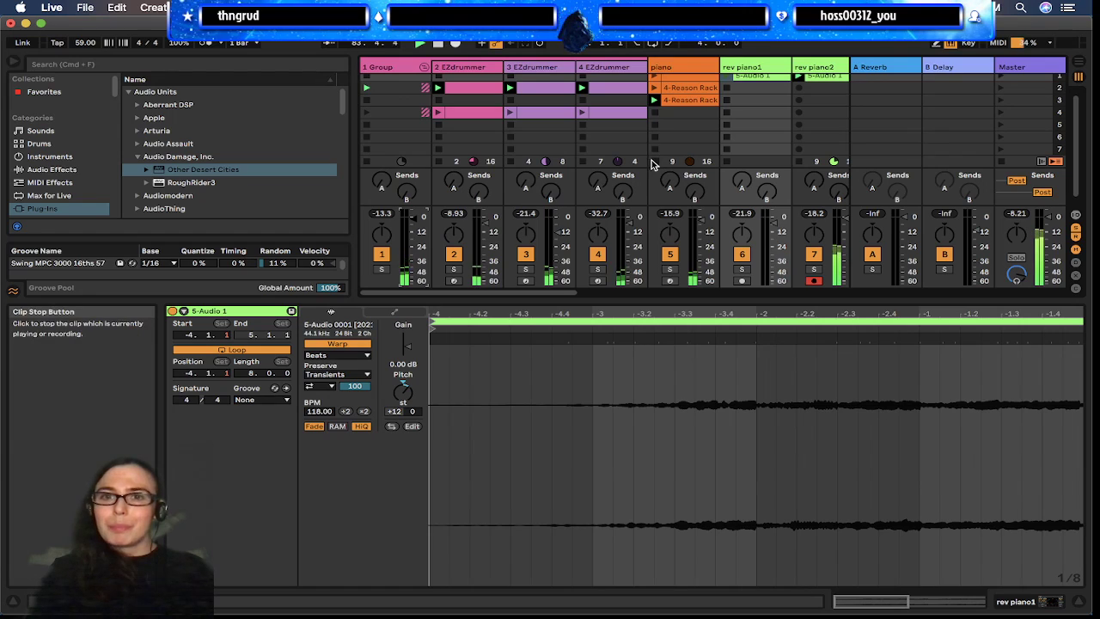
Relaunch the 5-Audio 1 clip on the rev piano1 track over the drums
{"action": "scroll", "coordinate": [730, 86], "scroll_direction": "up", "scroll_amount": 1}
{"action": "left_click", "coordinate": [729, 79]}
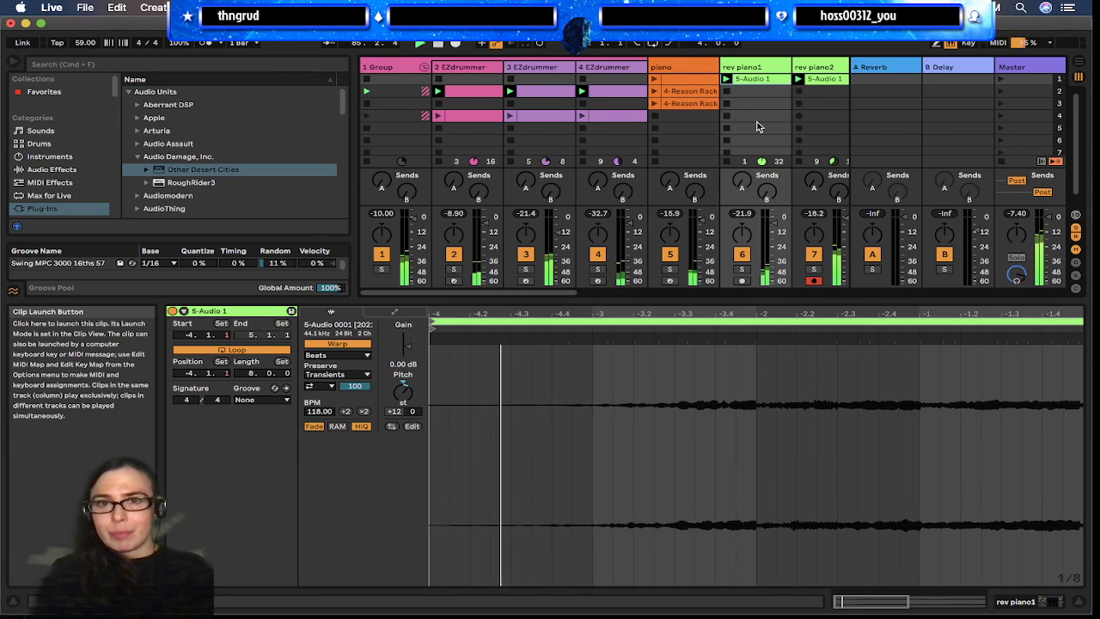
Select and solo the 1 Group, rev piano1, rev piano2 and 10 Blisko Cello tracks together, and launch the drum group's scene 4 clips
{"action": "scroll", "coordinate": [754, 123], "scroll_direction": "right", "scroll_amount": 4}
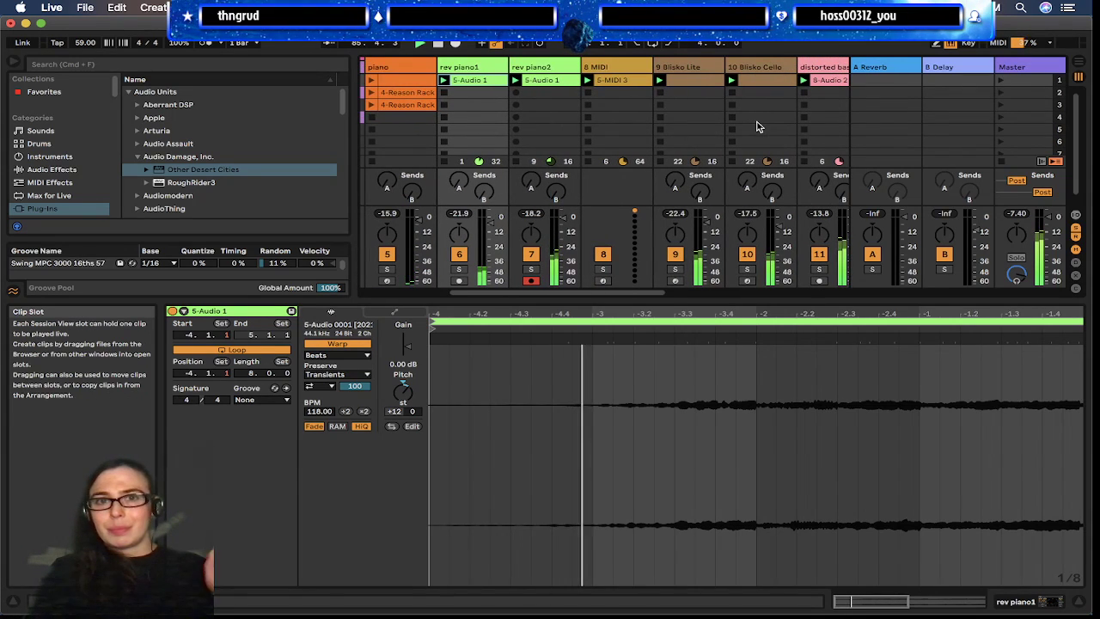
{"action": "scroll", "coordinate": [756, 126], "scroll_direction": "right", "scroll_amount": 3}
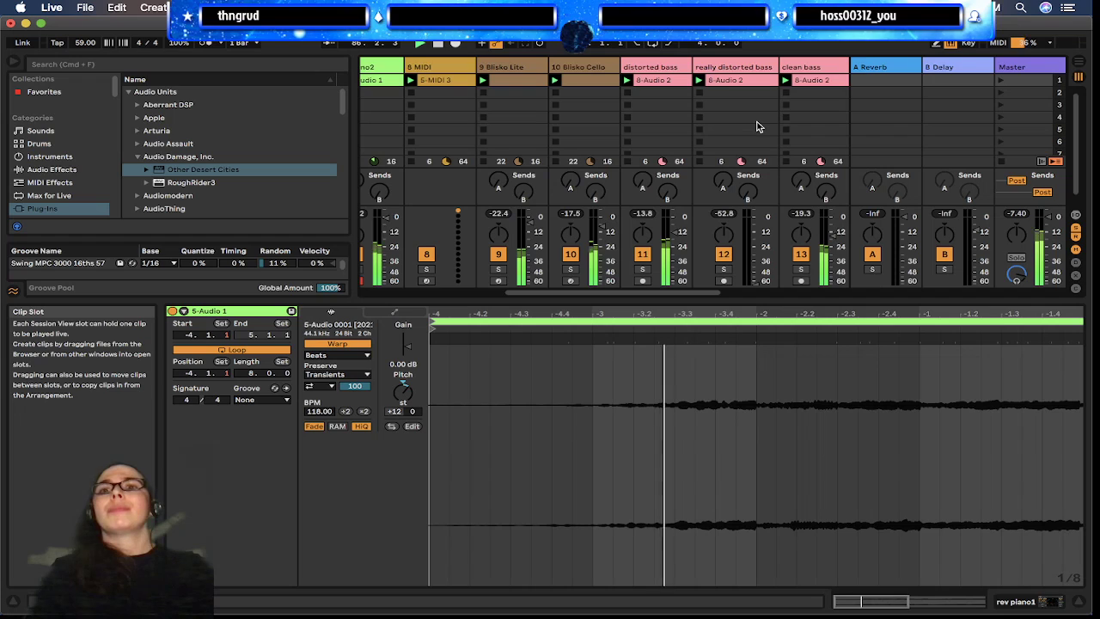
{"action": "scroll", "coordinate": [756, 126], "scroll_direction": "left", "scroll_amount": 5}
{"action": "scroll", "coordinate": [756, 126], "scroll_direction": "right", "scroll_amount": 1}
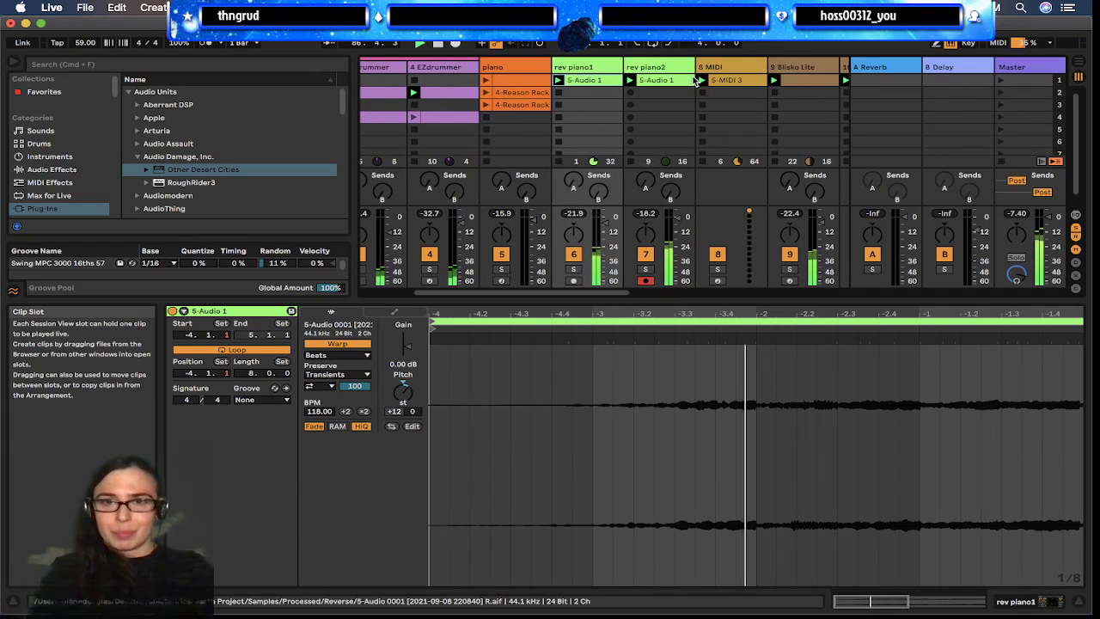
{"action": "left_click", "coordinate": [665, 69], "text": "shift"}
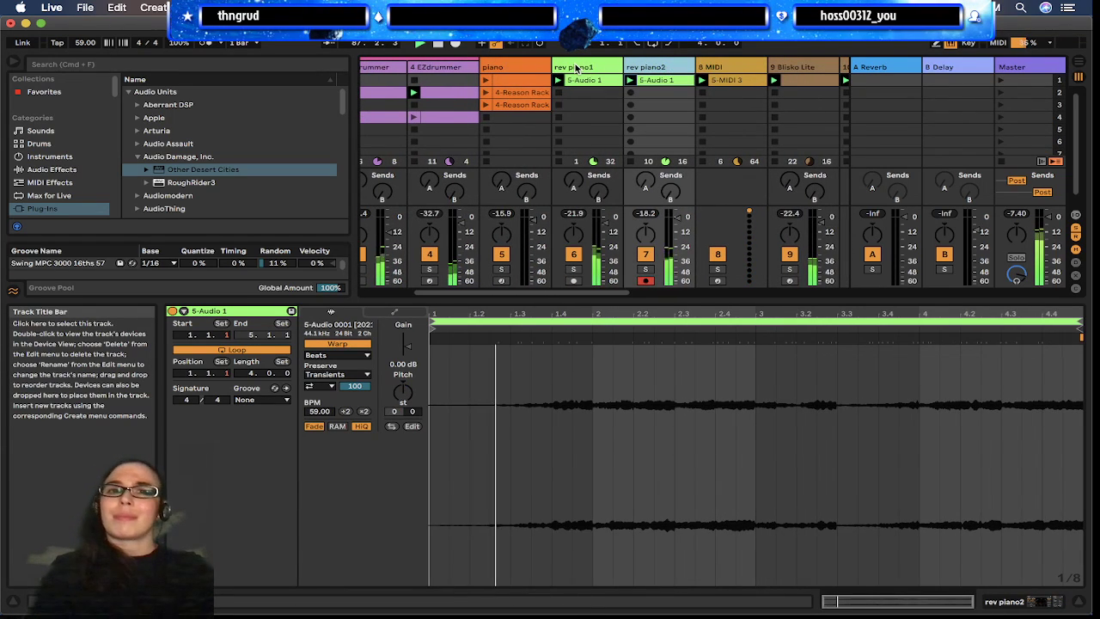
{"action": "scroll", "coordinate": [732, 105], "scroll_direction": "right", "scroll_amount": 6}
{"action": "scroll", "coordinate": [733, 104], "scroll_direction": "left", "scroll_amount": 3}
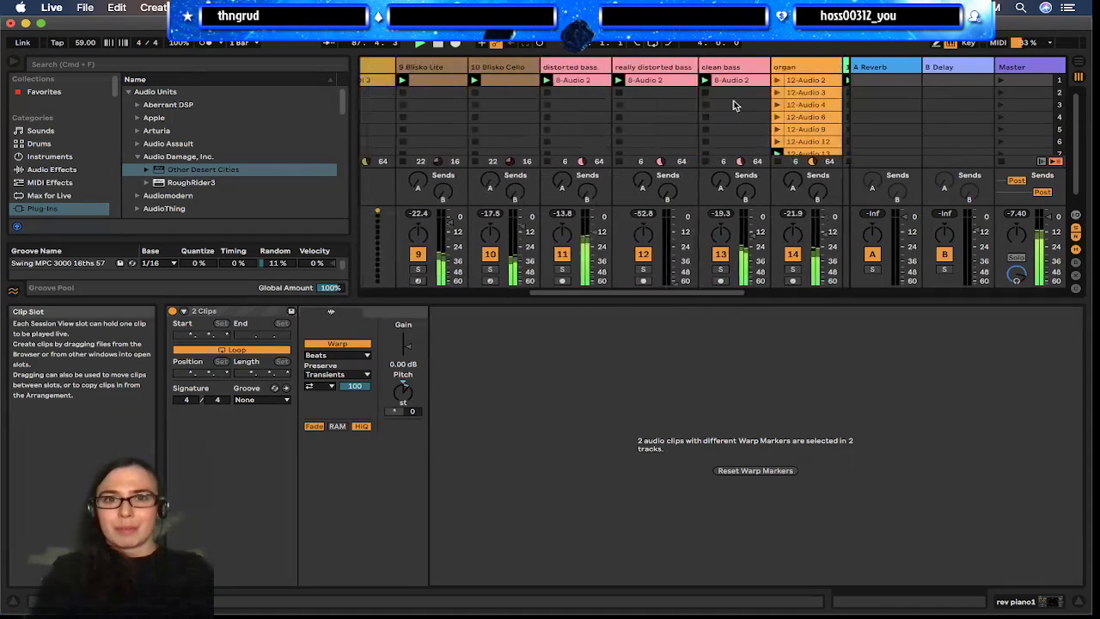
{"action": "scroll", "coordinate": [608, 77], "scroll_direction": "left", "scroll_amount": 4}
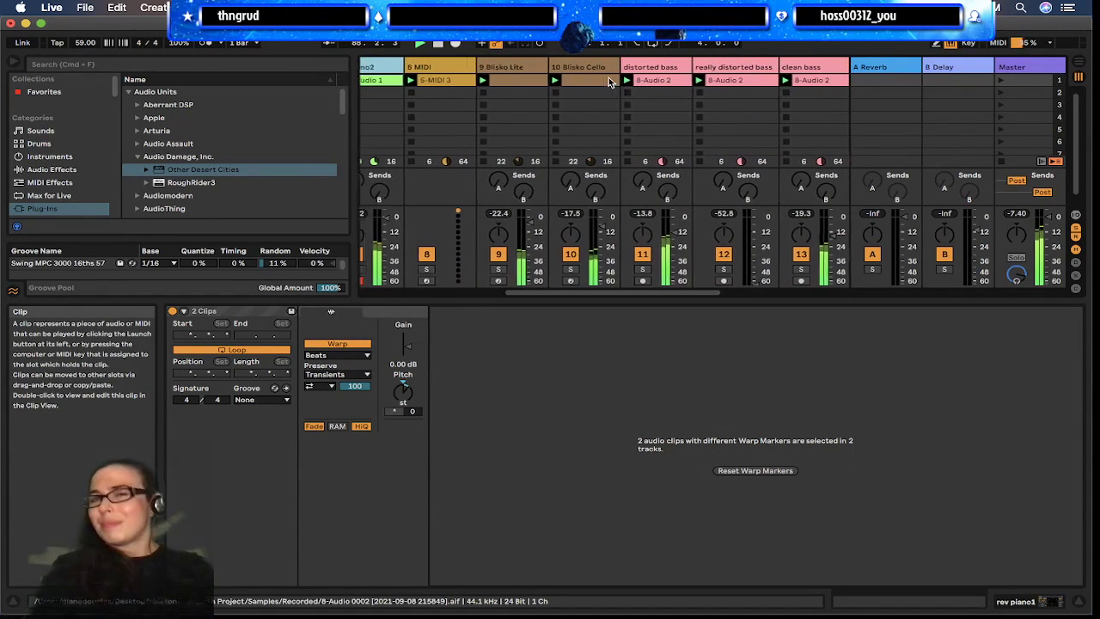
{"action": "scroll", "coordinate": [529, 68], "scroll_direction": "left", "scroll_amount": 3}
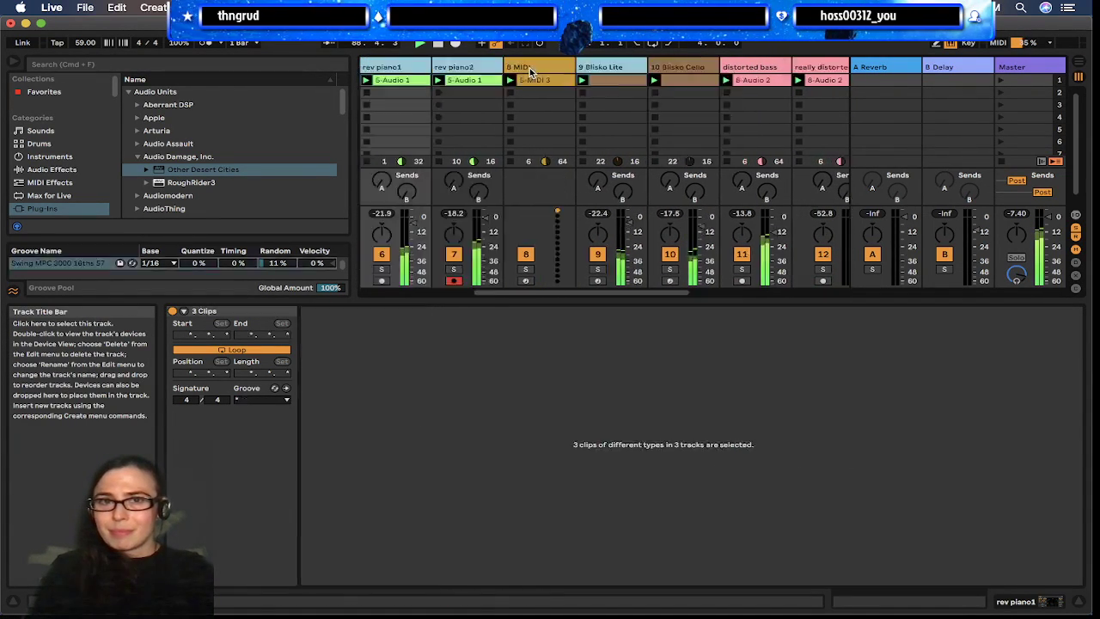
{"action": "left_click", "coordinate": [675, 101], "text": "shift"}
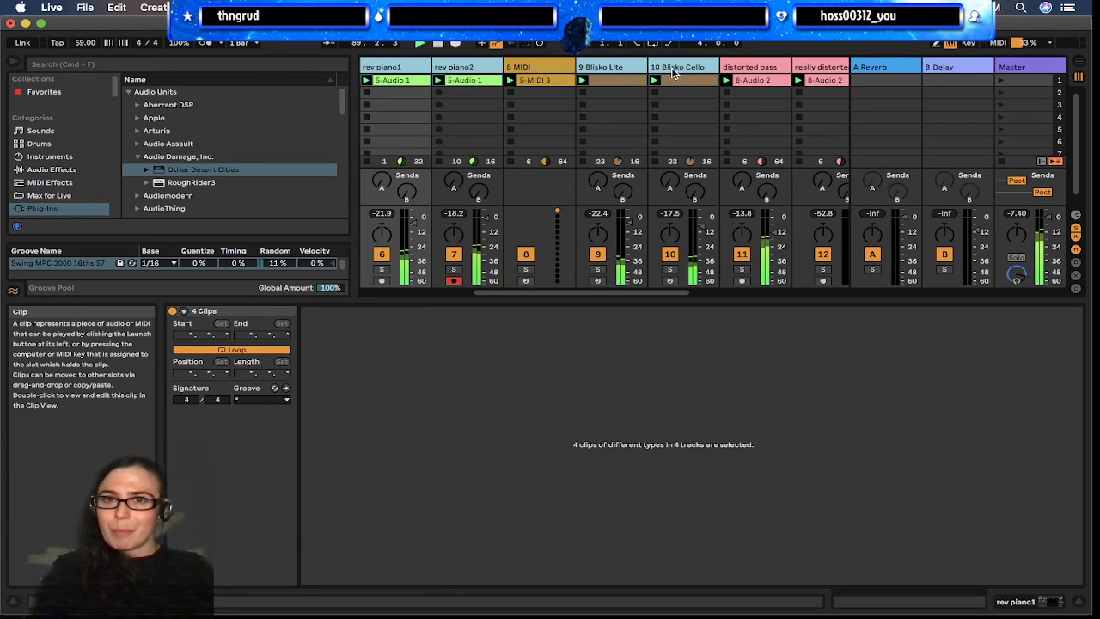
{"action": "left_click", "coordinate": [632, 137], "text": "shift"}
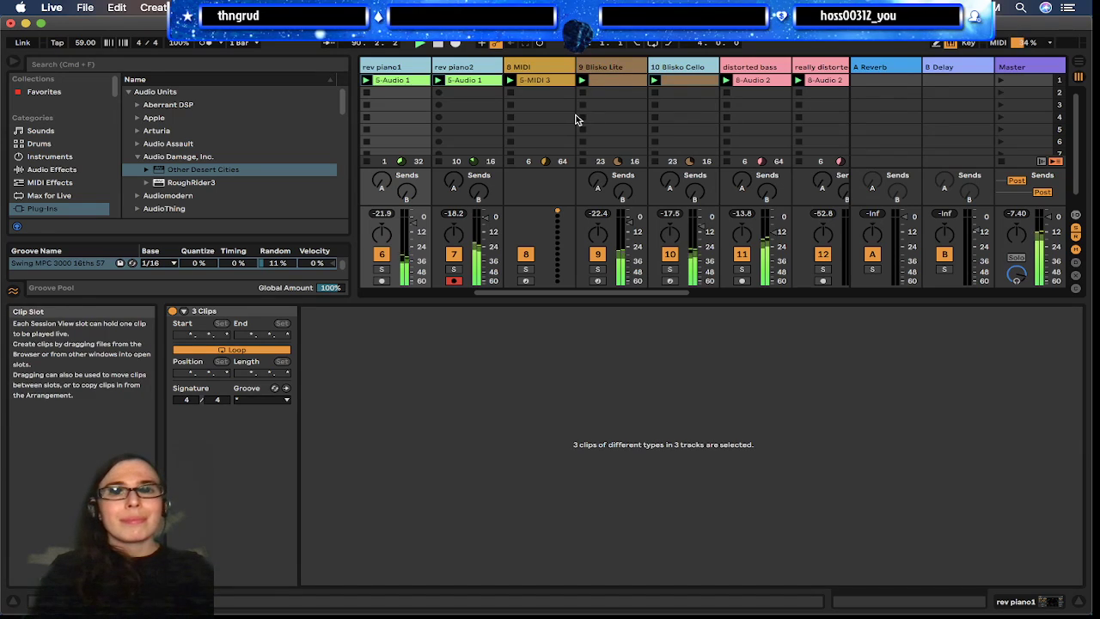
{"action": "scroll", "coordinate": [577, 119], "scroll_direction": "left", "scroll_amount": 5}
{"action": "left_click", "coordinate": [408, 69]}
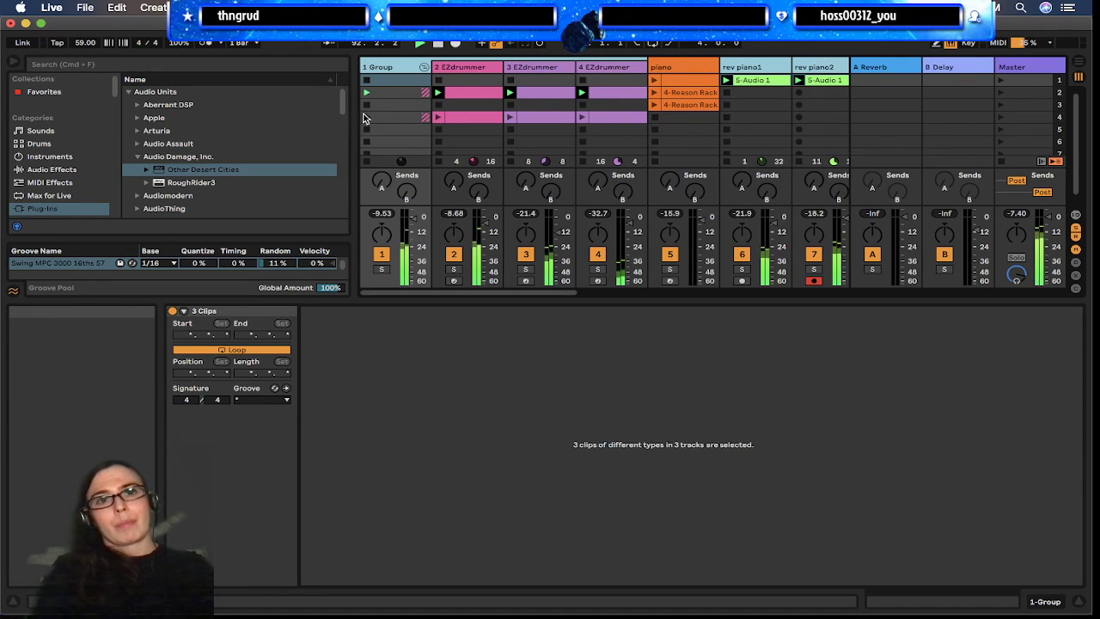
{"action": "left_click", "coordinate": [381, 270]}
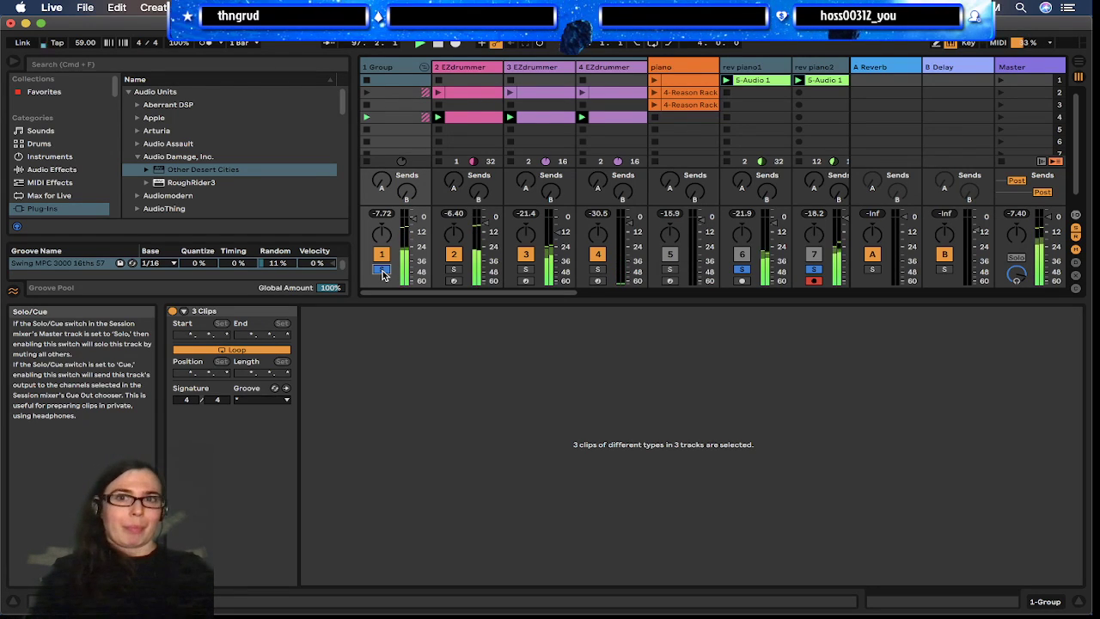
Return the drum group to its scene 2 clips and unsolo the selected tracks to restore the full mix
{"action": "scroll", "coordinate": [528, 161], "scroll_direction": "right", "scroll_amount": 5}
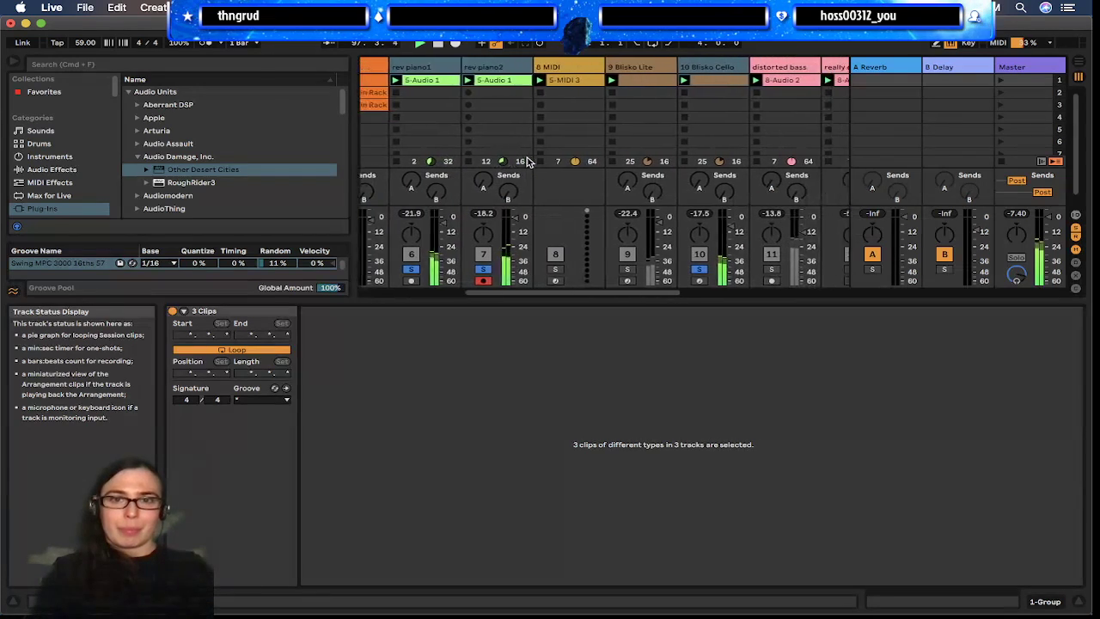
{"action": "scroll", "coordinate": [528, 162], "scroll_direction": "right", "scroll_amount": 2}
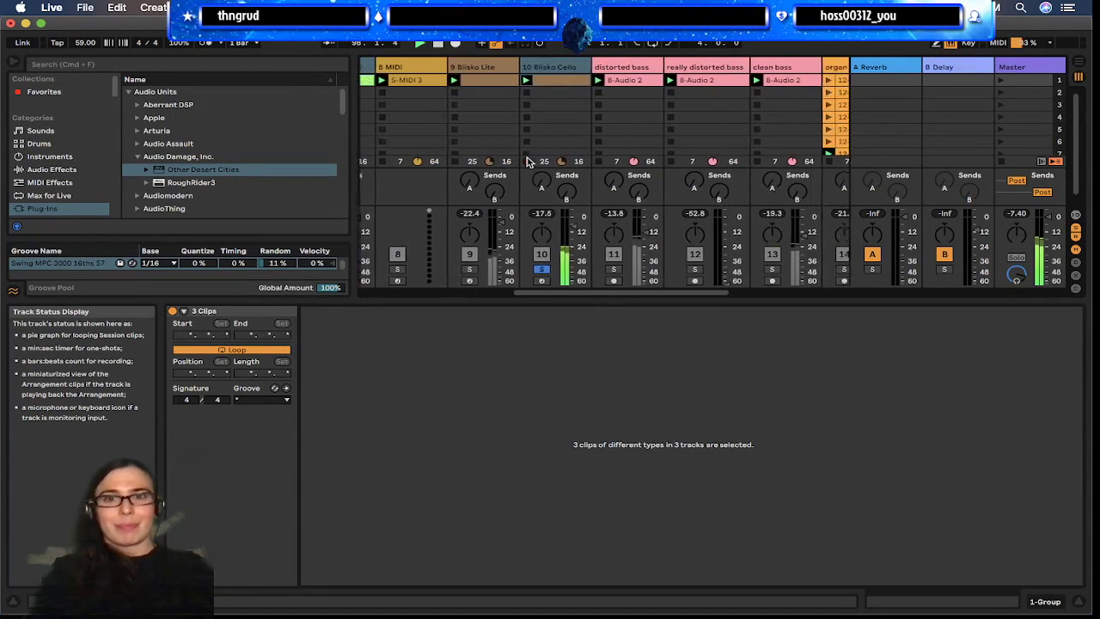
{"action": "scroll", "coordinate": [627, 137], "scroll_direction": "right", "scroll_amount": 2}
{"action": "scroll", "coordinate": [626, 136], "scroll_direction": "left", "scroll_amount": 8}
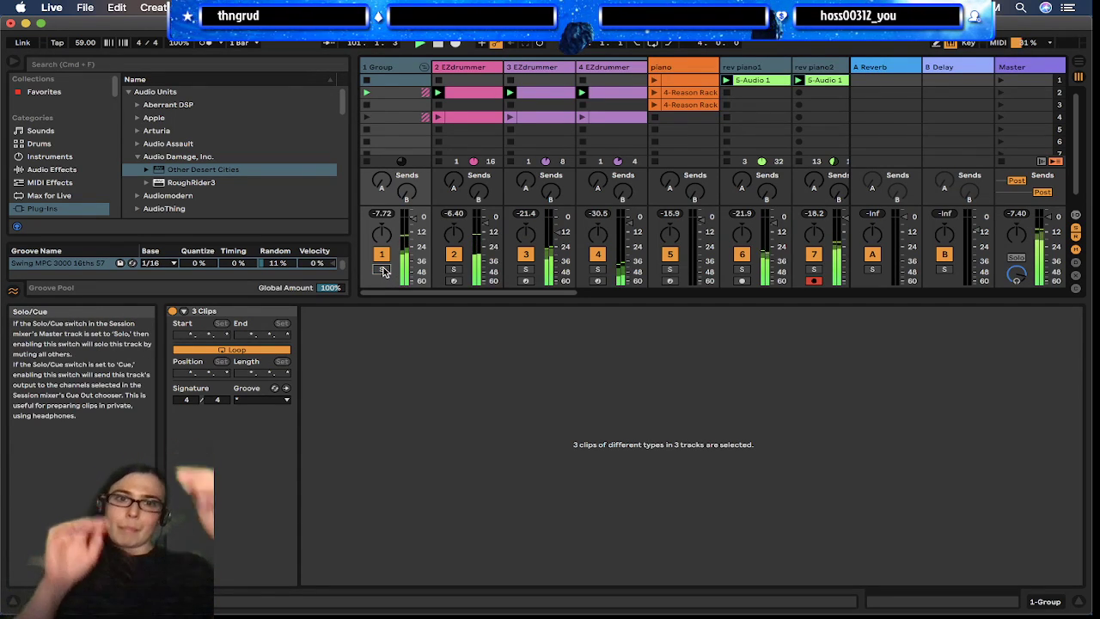
{"action": "left_click", "coordinate": [383, 269]}
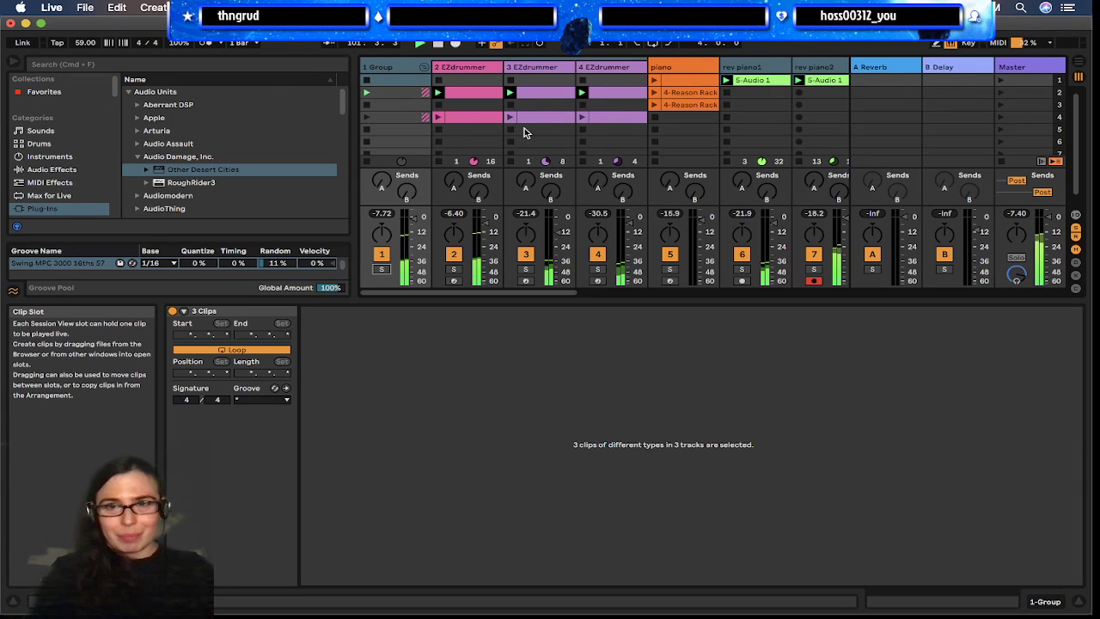
{"action": "scroll", "coordinate": [524, 129], "scroll_direction": "right", "scroll_amount": 4}
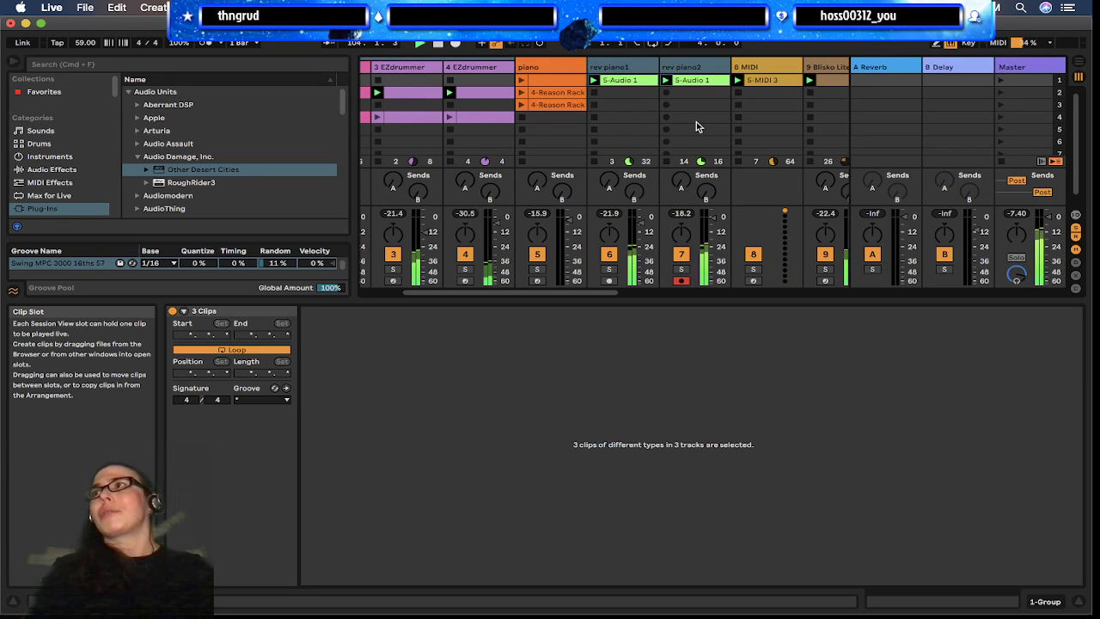
{"action": "scroll", "coordinate": [699, 134], "scroll_direction": "right", "scroll_amount": 10}
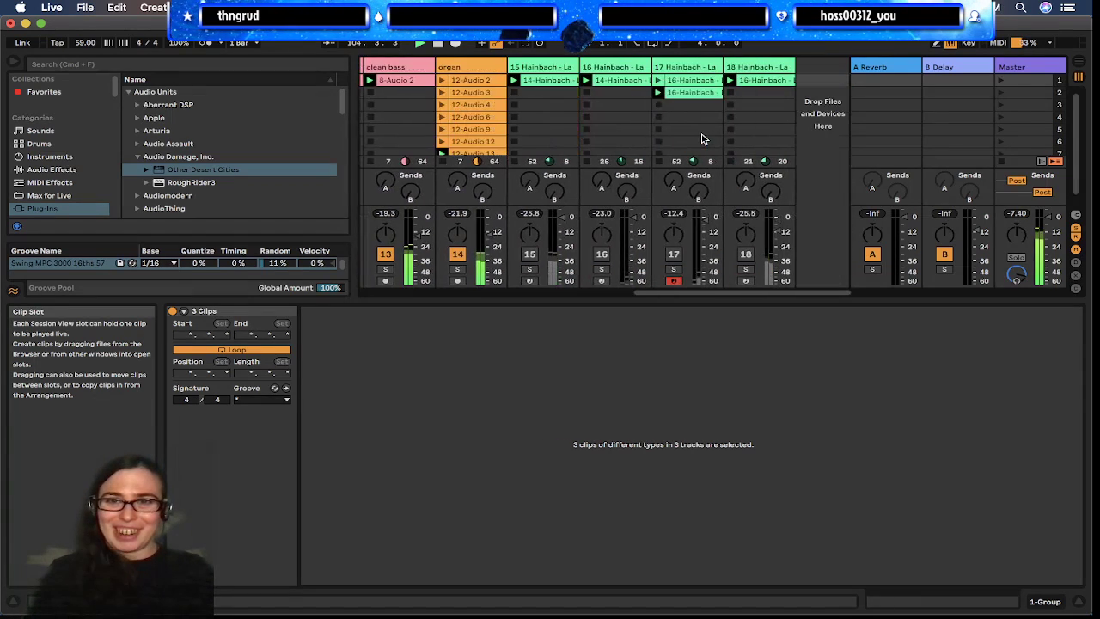
{"action": "scroll", "coordinate": [701, 138], "scroll_direction": "left", "scroll_amount": 10}
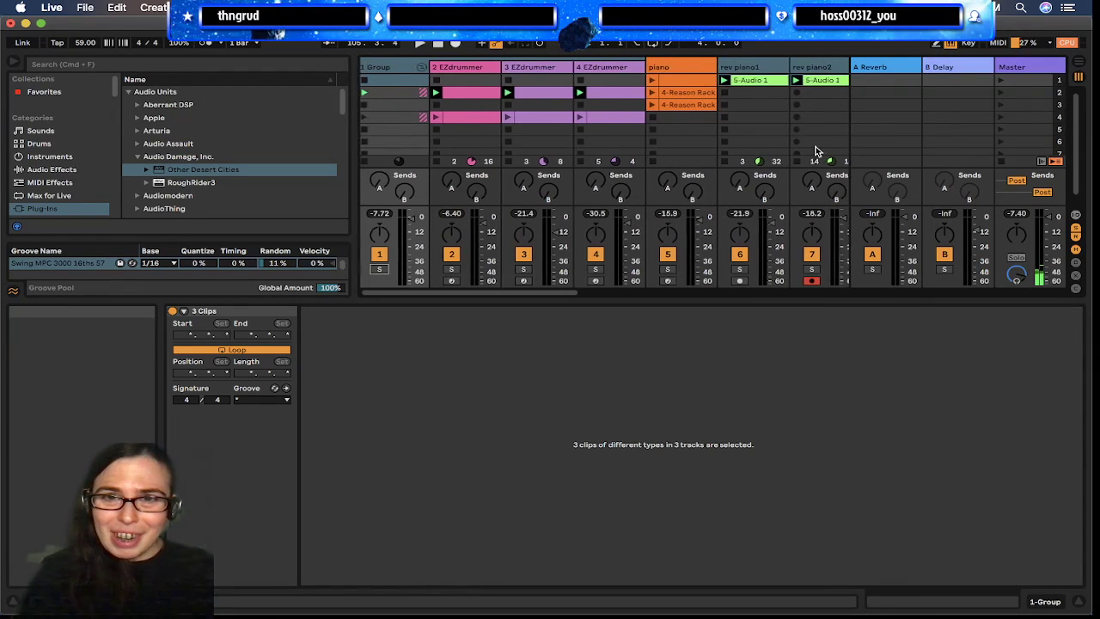
{"action": "scroll", "coordinate": [816, 146], "scroll_direction": "right", "scroll_amount": 10}
{"action": "scroll", "coordinate": [816, 146], "scroll_direction": "left", "scroll_amount": 10}
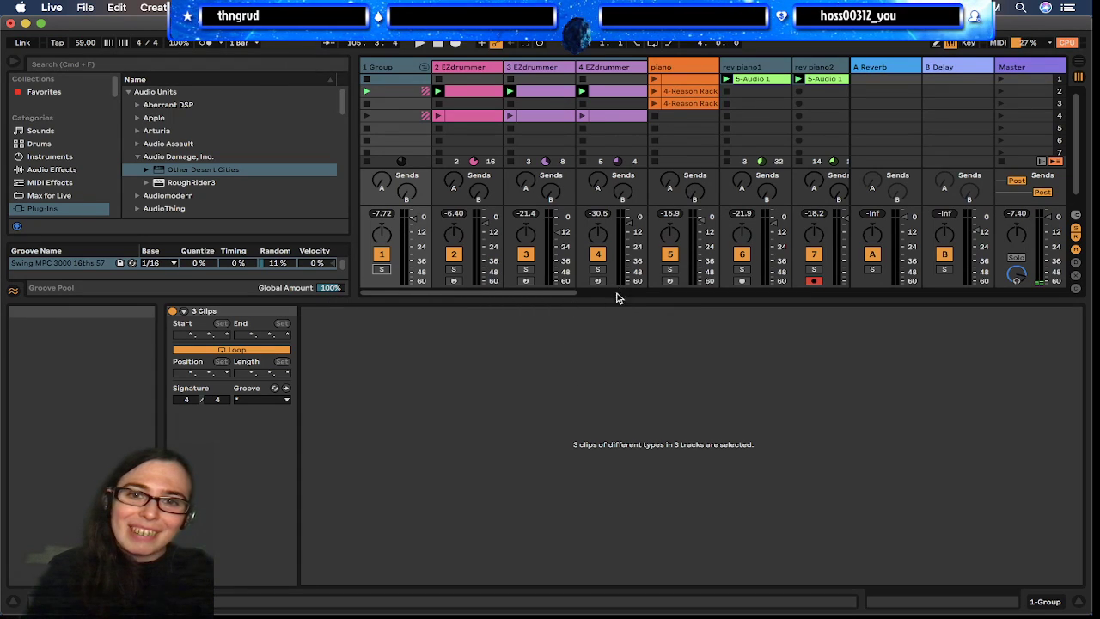
Enlarge the Session View area to reveal the track routing settings, and switch to Processing with the water_ripples sketch
{"action": "left_click_drag", "start_coordinate": [604, 297], "coordinate": [602, 398]}
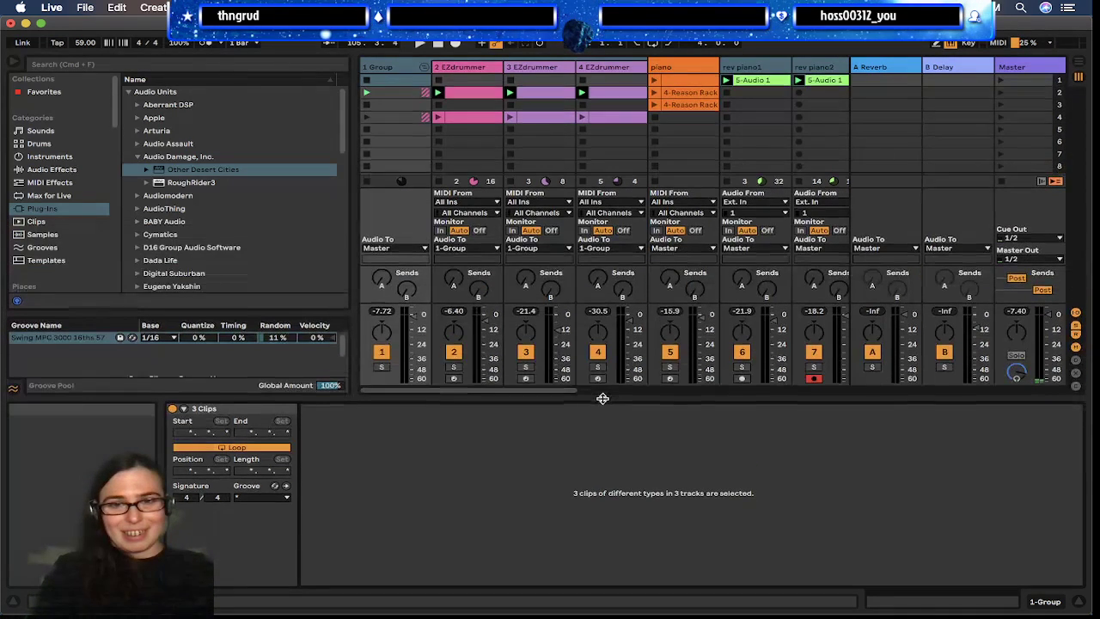
{"action": "mouse_move", "coordinate": [550, 615]}
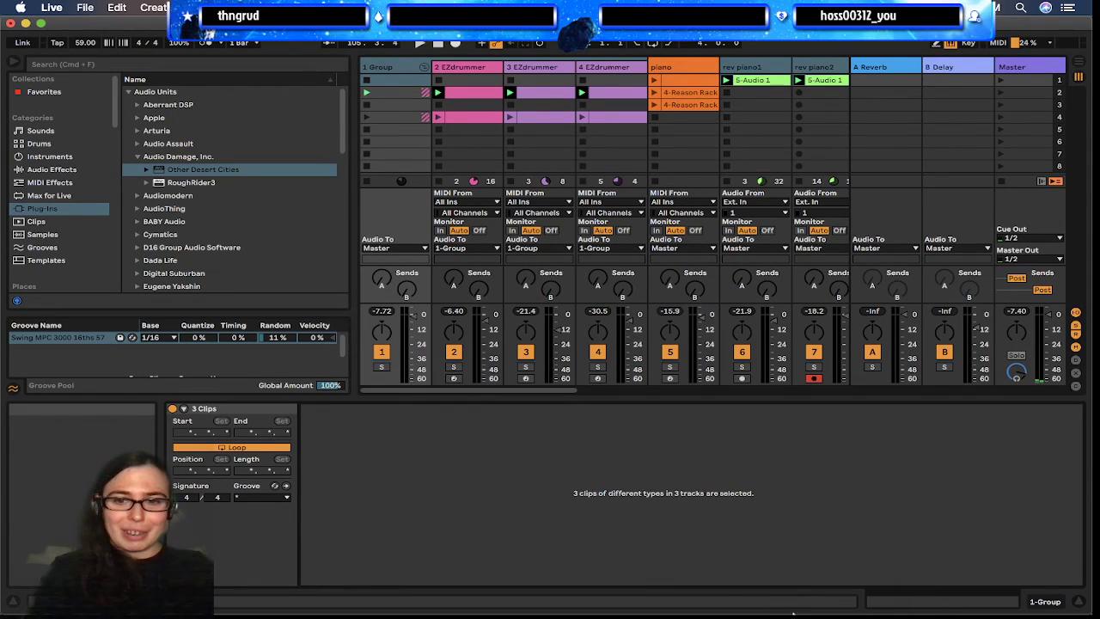
{"action": "mouse_move", "coordinate": [816, 614]}
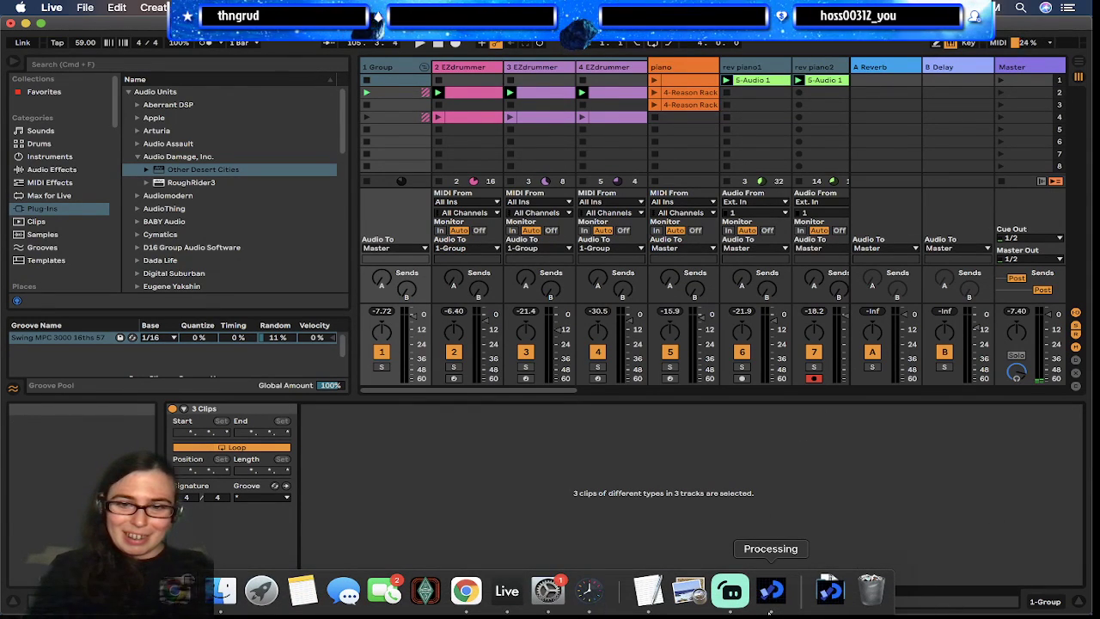
{"action": "left_click", "coordinate": [769, 611]}
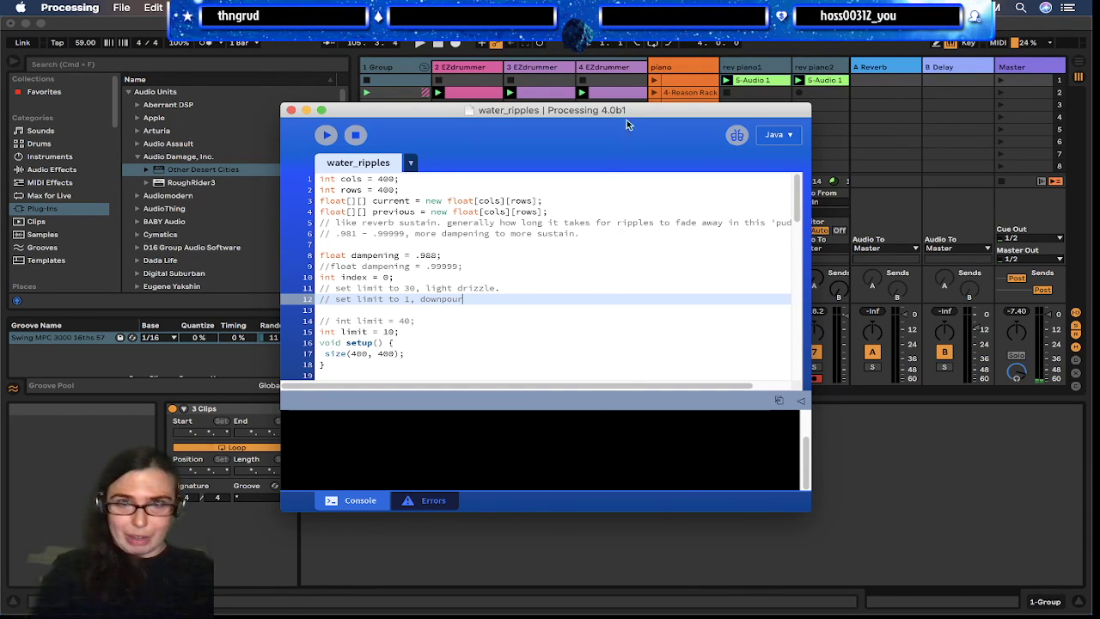
{"action": "left_click_drag", "start_coordinate": [691, 110], "coordinate": [760, 104]}
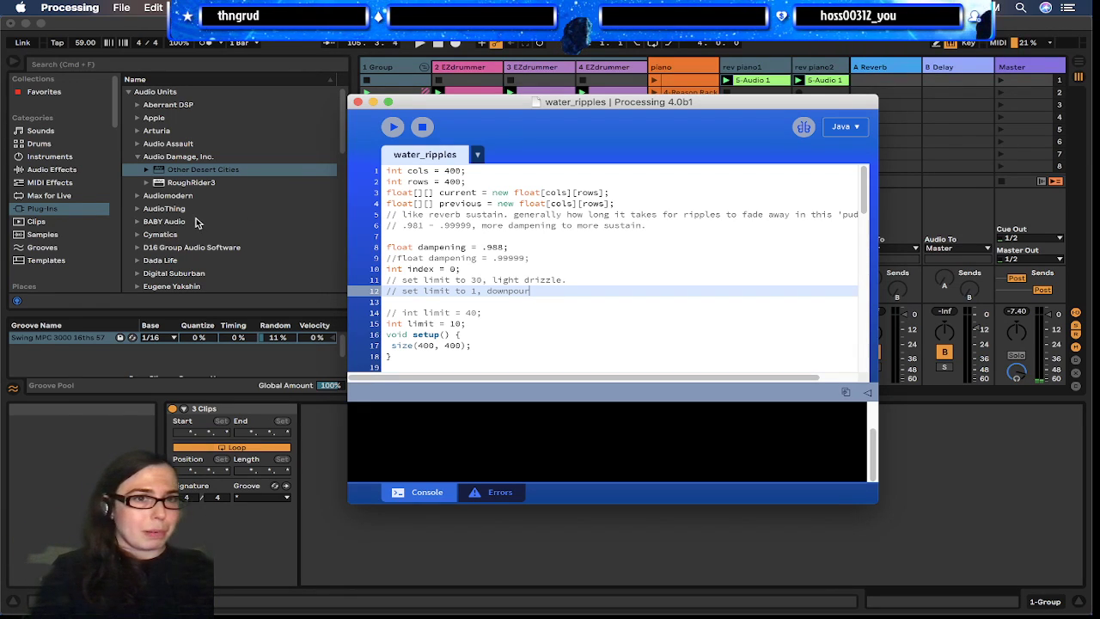
Switch back to Ableton Live and expand the RackAFX User folder among the Audio Units plug-ins
{"action": "key", "text": "super+Tab"}
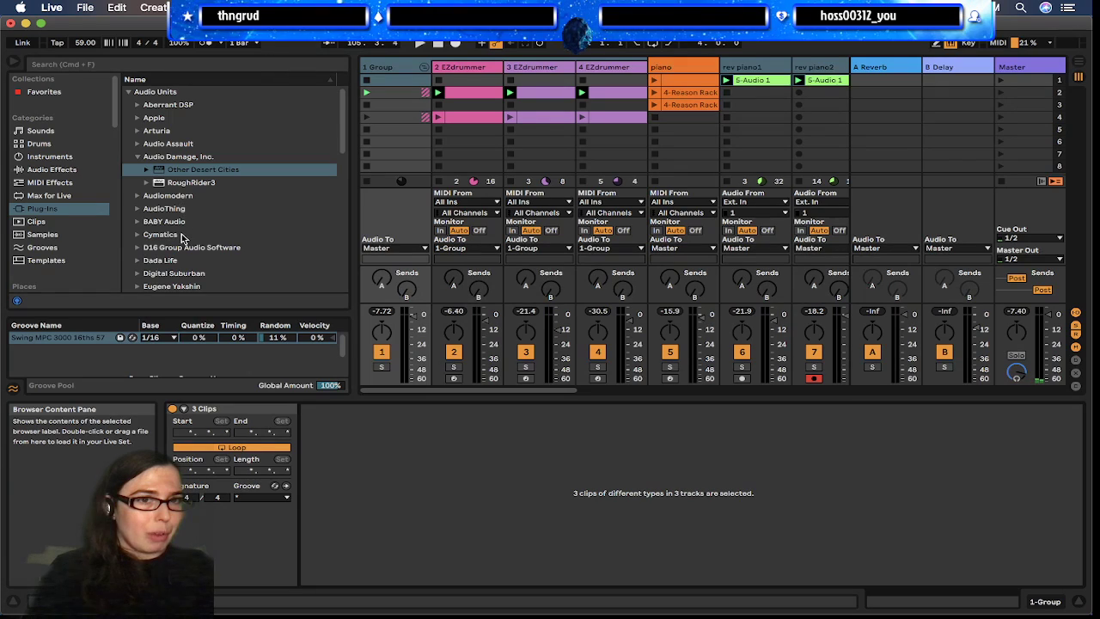
{"action": "scroll", "coordinate": [181, 234], "scroll_direction": "down", "scroll_amount": 15}
{"action": "scroll", "coordinate": [182, 238], "scroll_direction": "down", "scroll_amount": 2}
{"action": "left_click", "coordinate": [166, 218]}
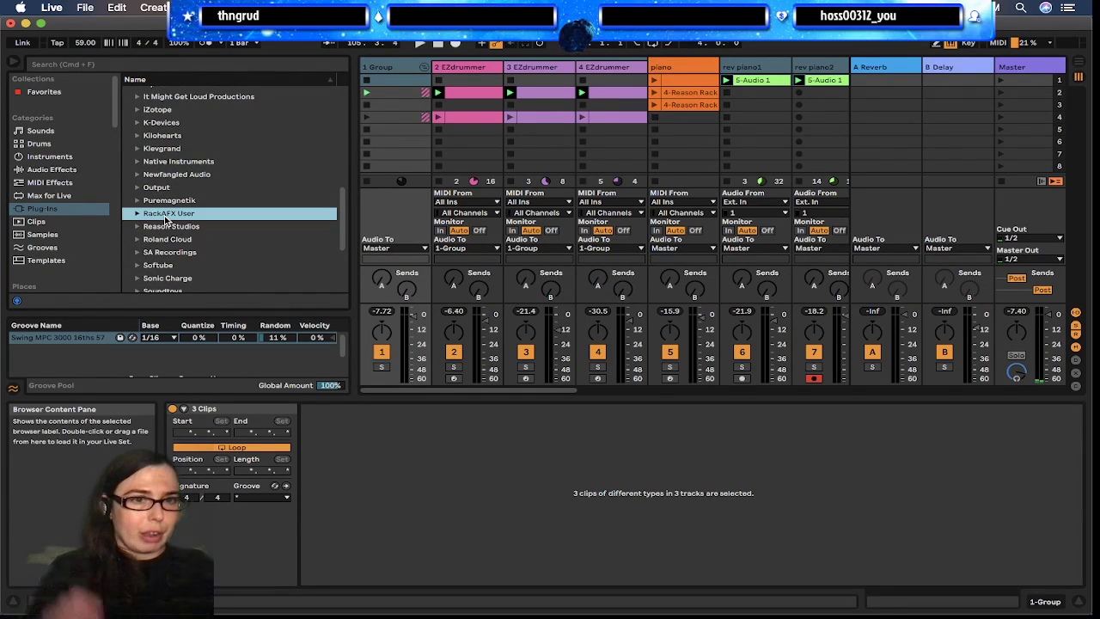
{"action": "left_click", "coordinate": [139, 215]}
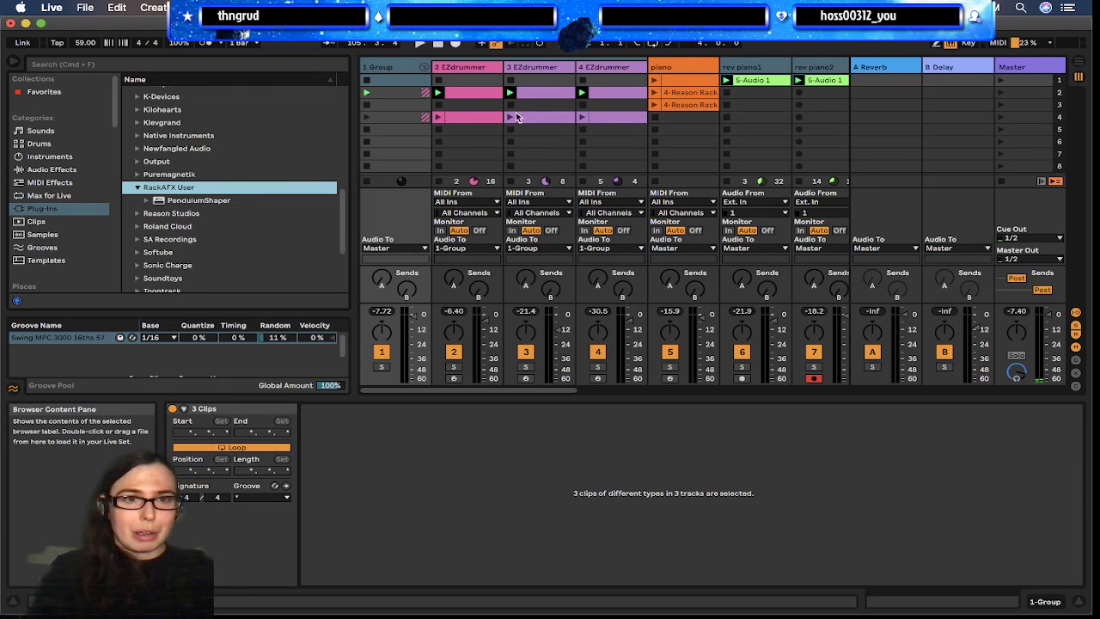
Add the PendulumShaper plug-in to the end of the clean bass track's device chain
{"action": "scroll", "coordinate": [640, 165], "scroll_direction": "right", "scroll_amount": 10}
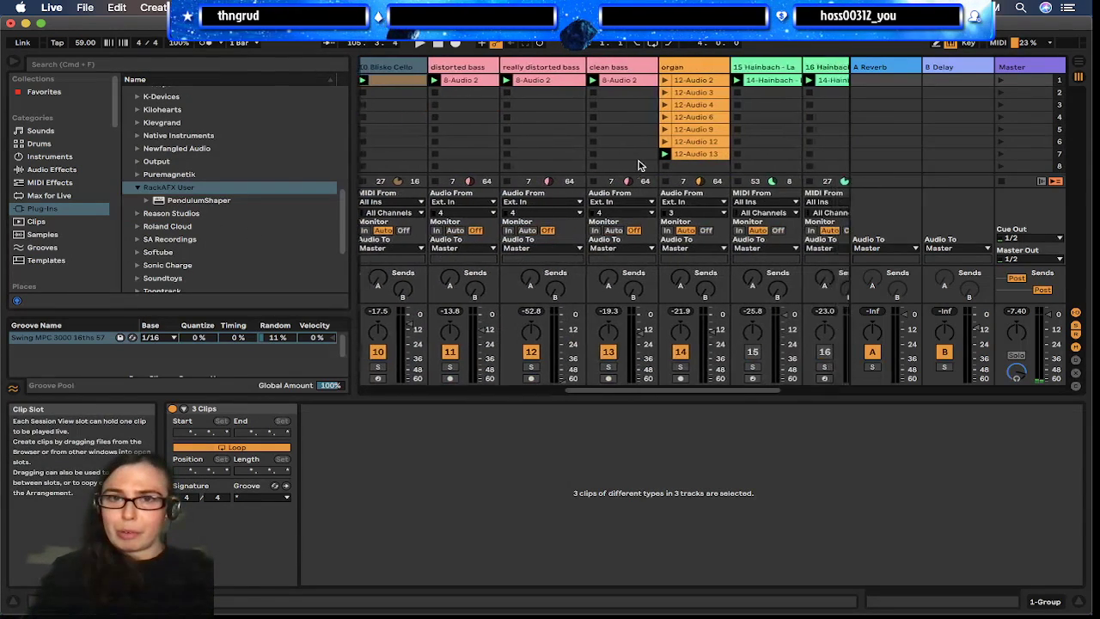
{"action": "scroll", "coordinate": [640, 165], "scroll_direction": "left", "scroll_amount": 5}
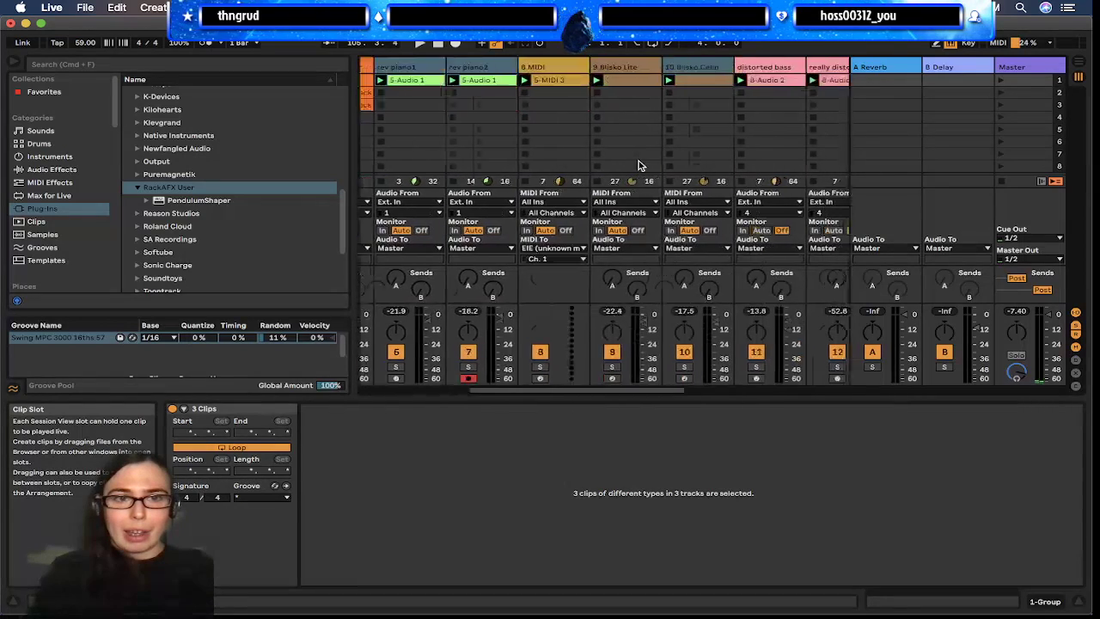
{"action": "scroll", "coordinate": [640, 165], "scroll_direction": "right", "scroll_amount": 5}
{"action": "left_click", "coordinate": [182, 203]}
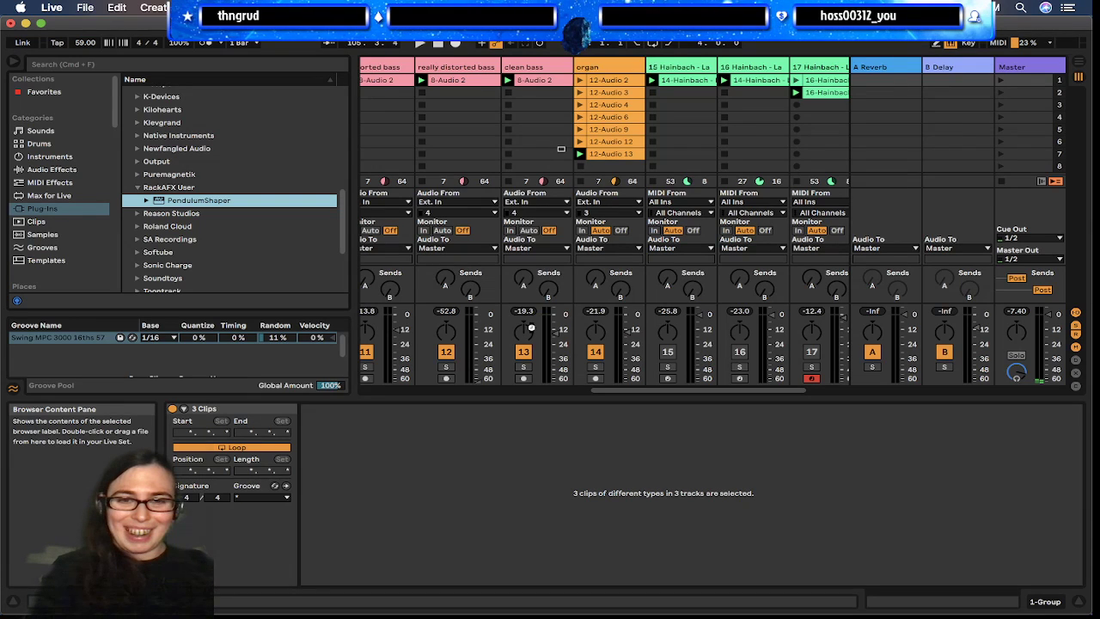
{"action": "left_click_drag", "start_coordinate": [560, 148], "coordinate": [560, 150]}
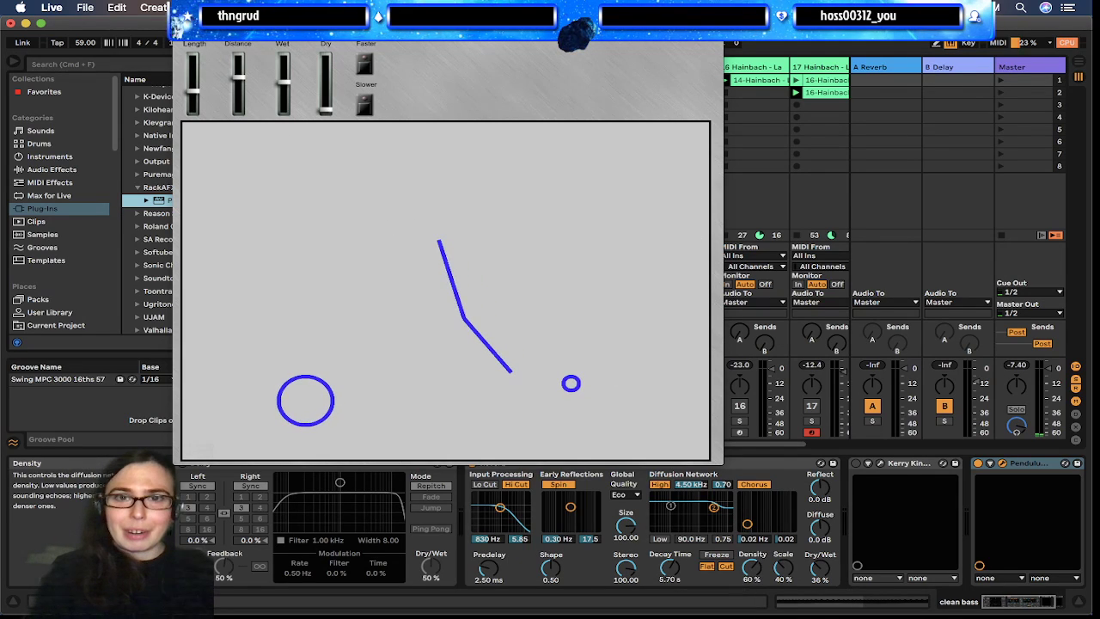
Move the PendulumShaper window off the clean bass mixer strip and solo that track
{"action": "key", "text": "super+alt+b"}
{"action": "left_click_drag", "start_coordinate": [446, 26], "coordinate": [223, 26]}
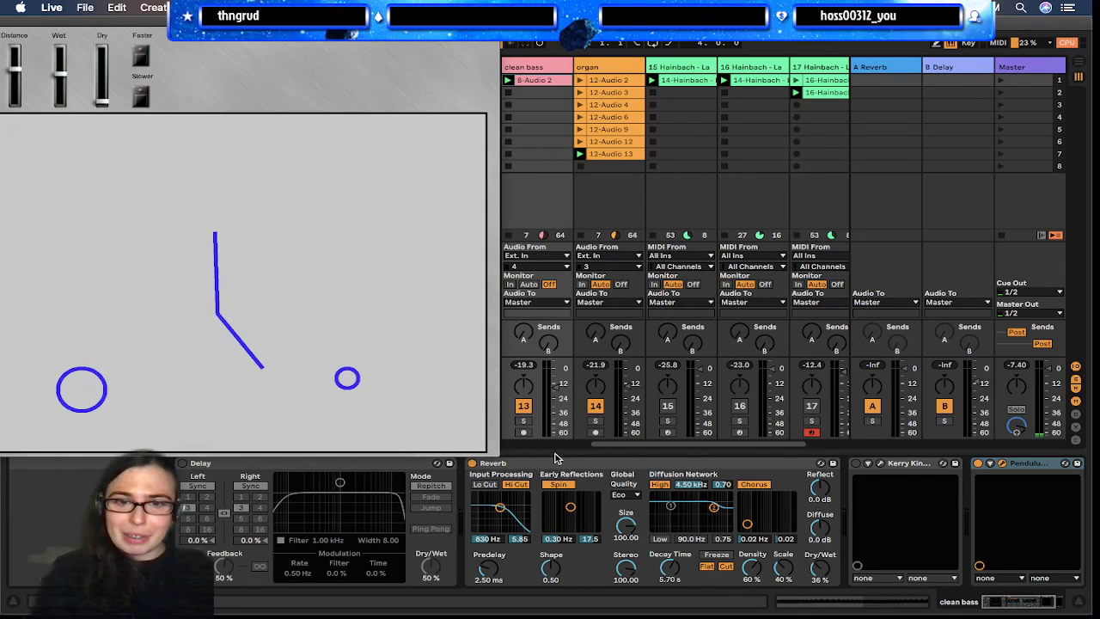
{"action": "left_click", "coordinate": [522, 421]}
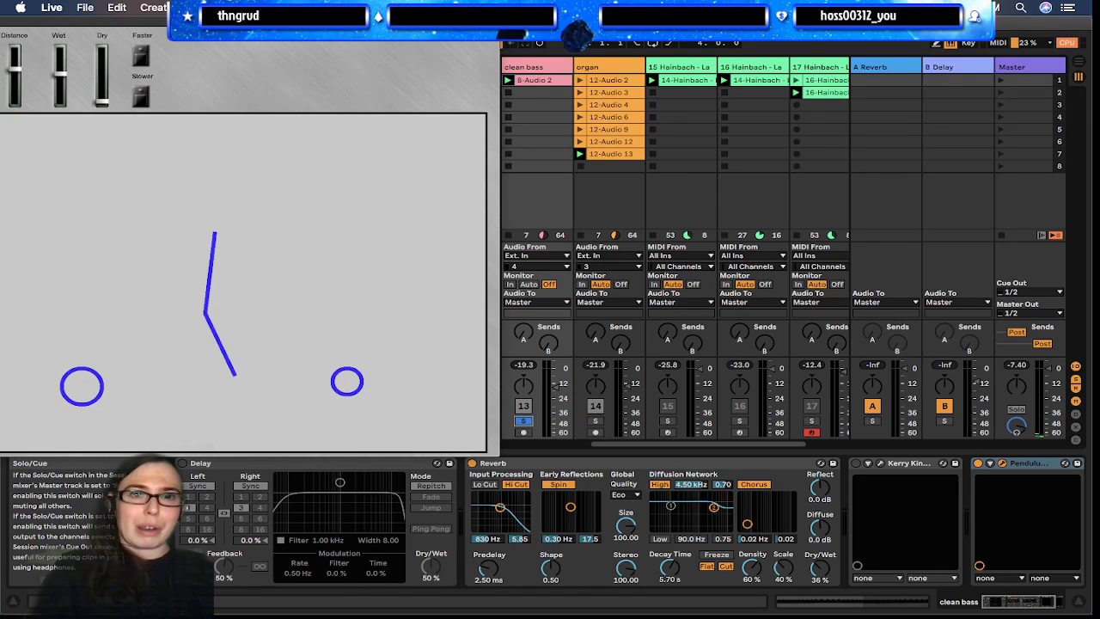
Reposition the PendulumShaper window so all its sliders and the full pendulum display are in view
{"action": "key", "text": "super+alt+b"}
{"action": "left_click_drag", "start_coordinate": [223, 25], "coordinate": [490, 26]}
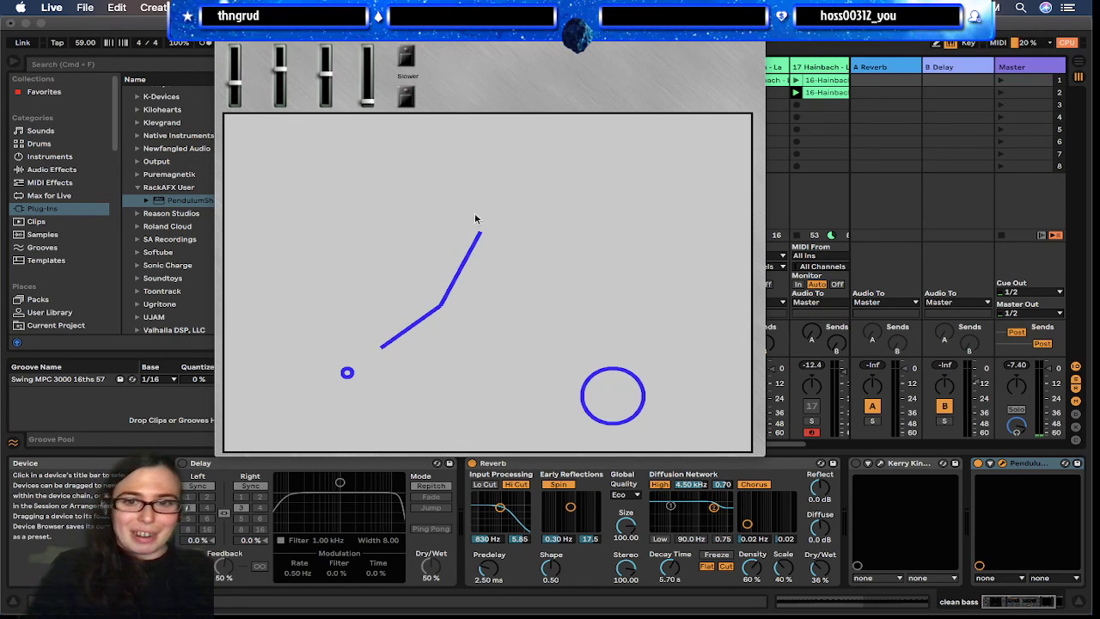
{"action": "left_click_drag", "start_coordinate": [601, 23], "coordinate": [661, 23]}
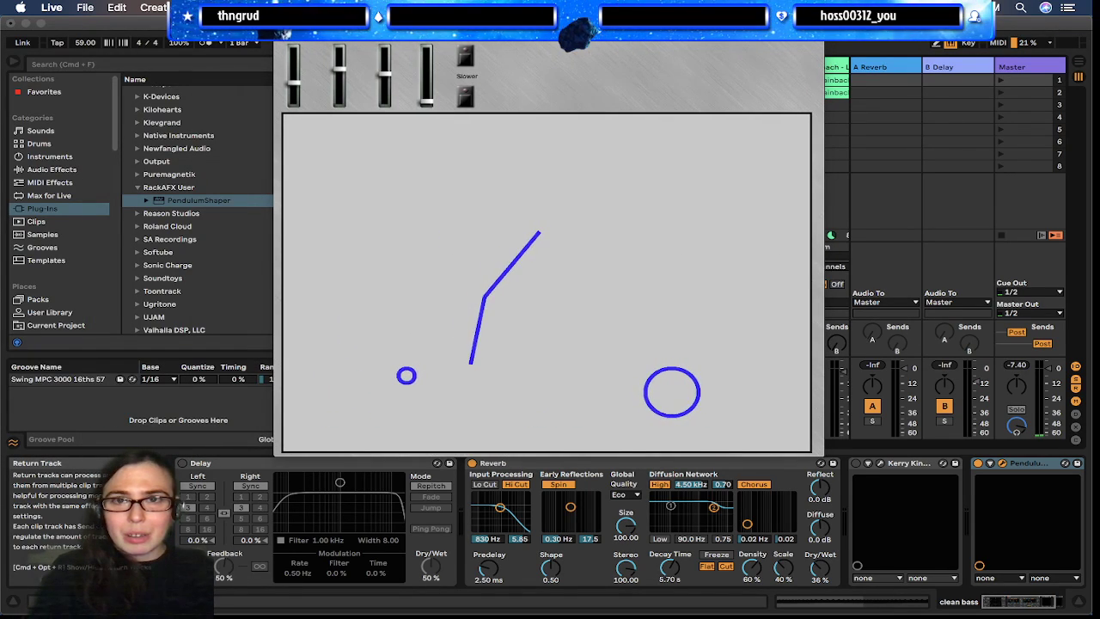
{"action": "left_click_drag", "start_coordinate": [660, 23], "coordinate": [589, 26]}
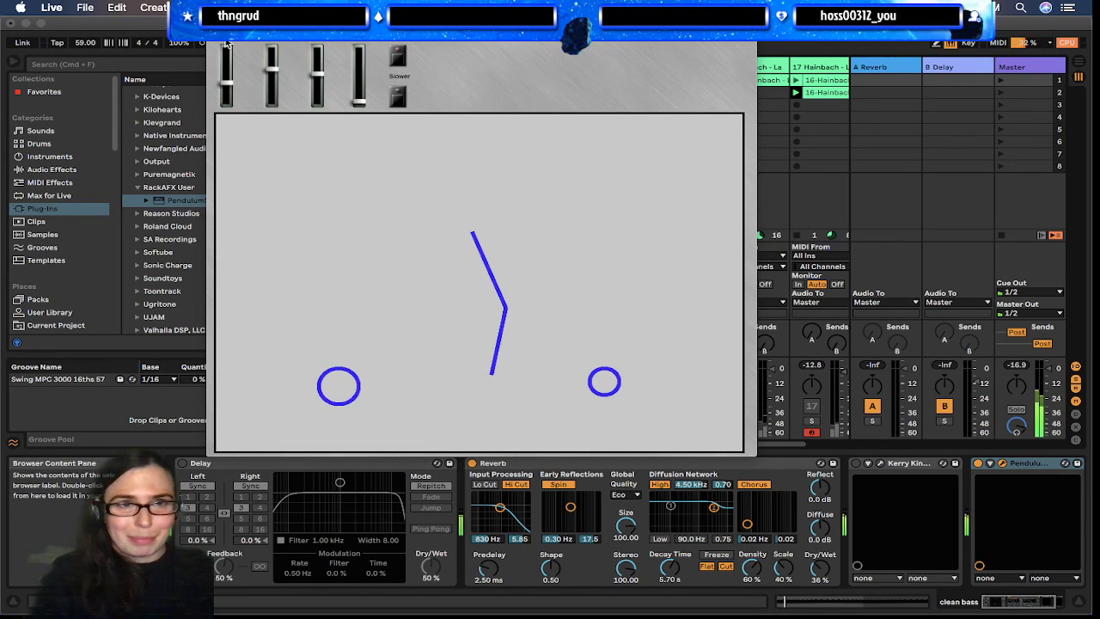
Raise PendulumShaper's Length slider in two stages and its Distance slider slightly to change the pendulum's effect
{"action": "left_click_drag", "start_coordinate": [228, 86], "coordinate": [228, 79]}
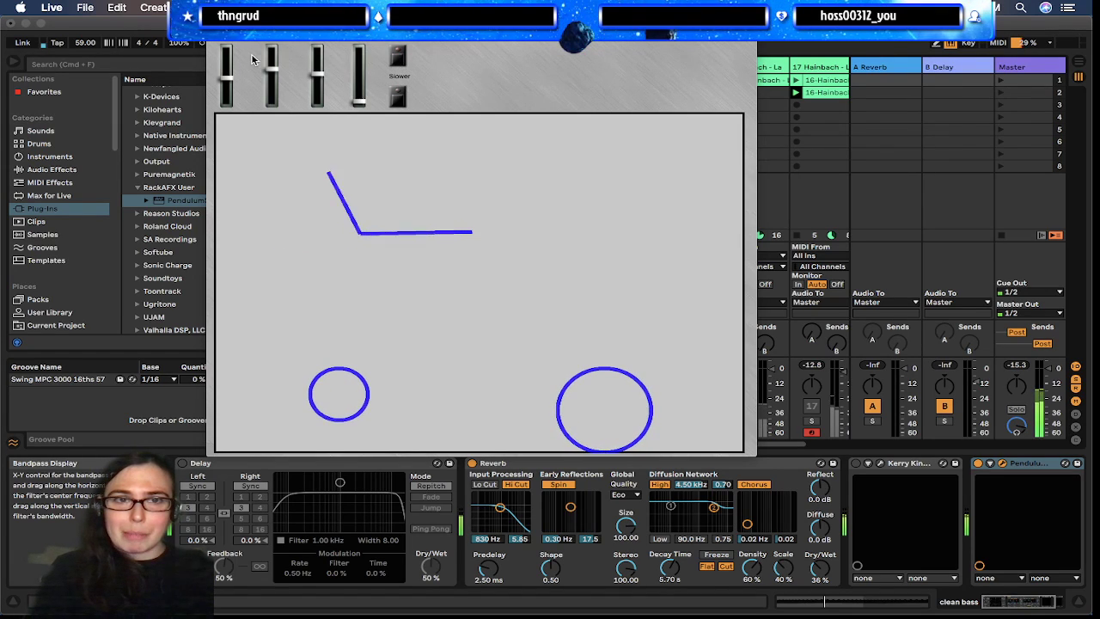
{"action": "left_click_drag", "start_coordinate": [227, 80], "coordinate": [227, 70]}
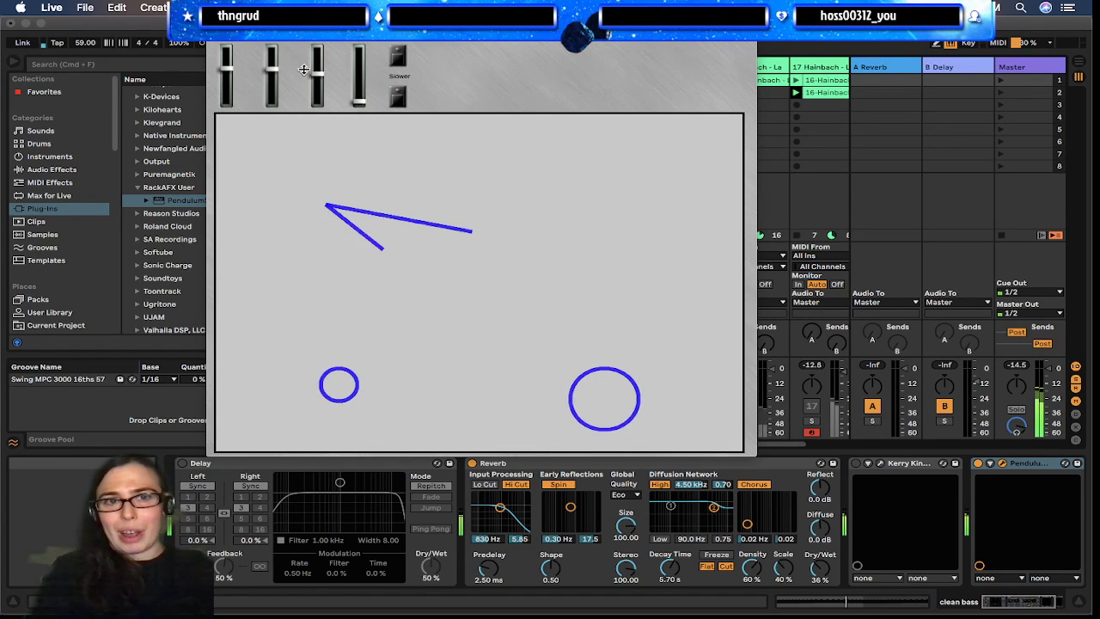
{"action": "left_click_drag", "start_coordinate": [274, 70], "coordinate": [275, 63]}
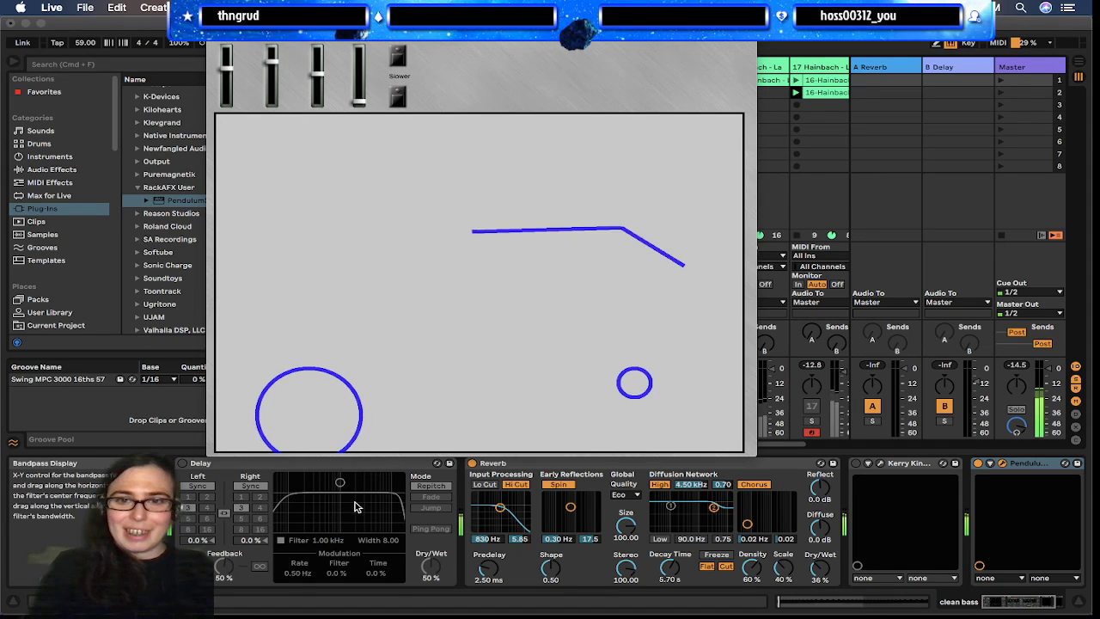
Switch to Processing, run the water_ripples sketch, and arrange its output window beside the code editor
{"action": "key", "text": "super+Tab"}
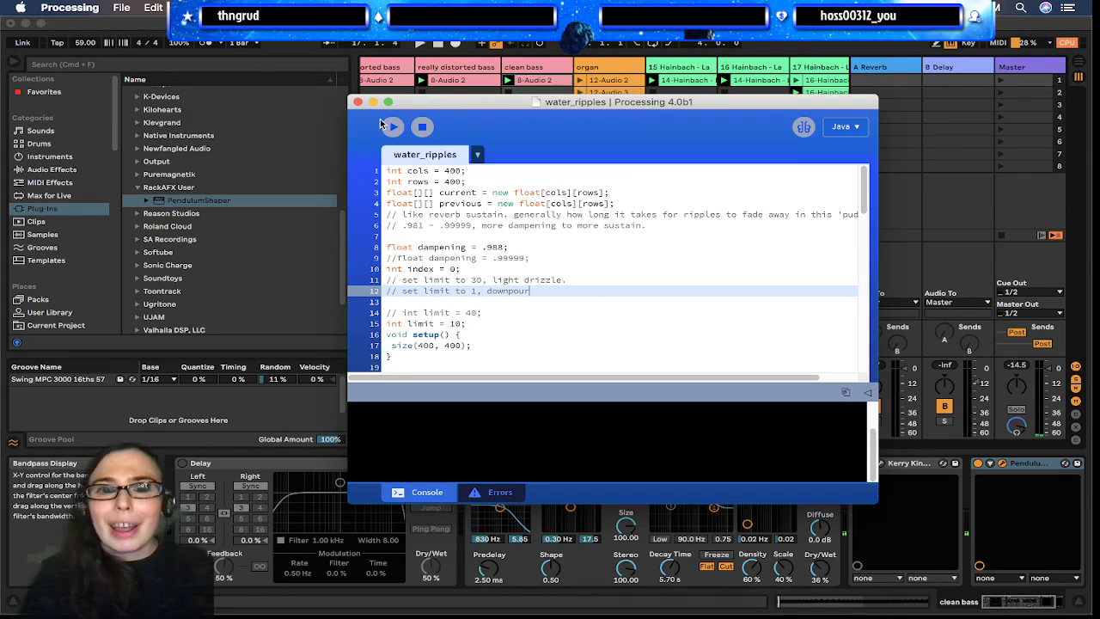
{"action": "left_click_drag", "start_coordinate": [728, 102], "coordinate": [660, 71]}
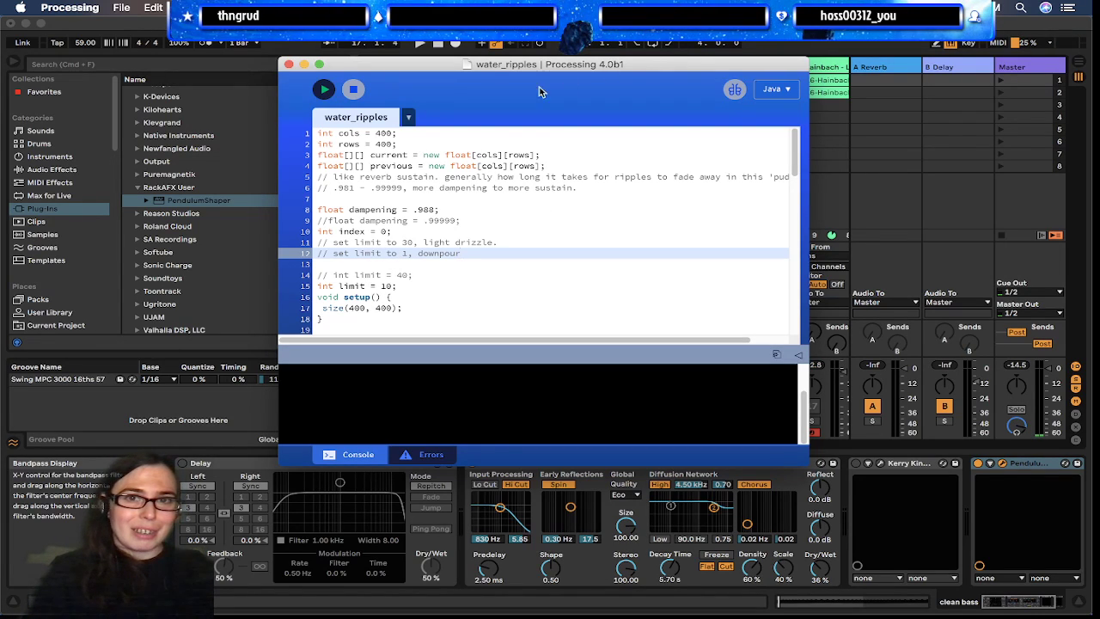
{"action": "left_click_drag", "start_coordinate": [670, 70], "coordinate": [673, 72]}
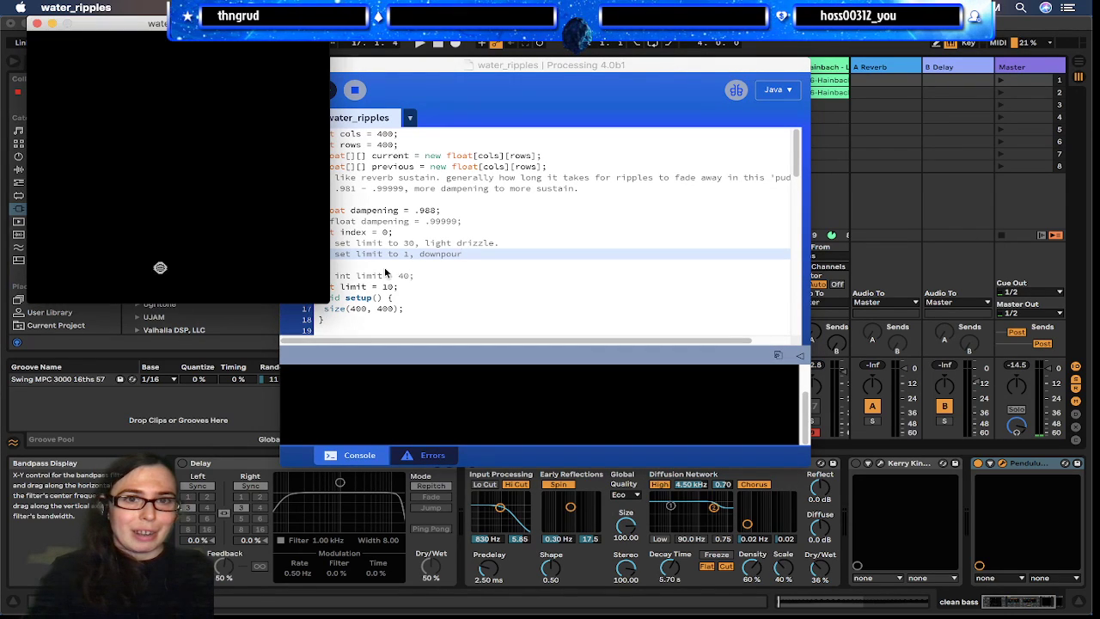
{"action": "mouse_move", "coordinate": [132, 23]}
{"action": "left_mouse_down"}
{"action": "mouse_move", "coordinate": [376, 23]}
{"action": "mouse_move", "coordinate": [187, 23]}
{"action": "left_mouse_up"}
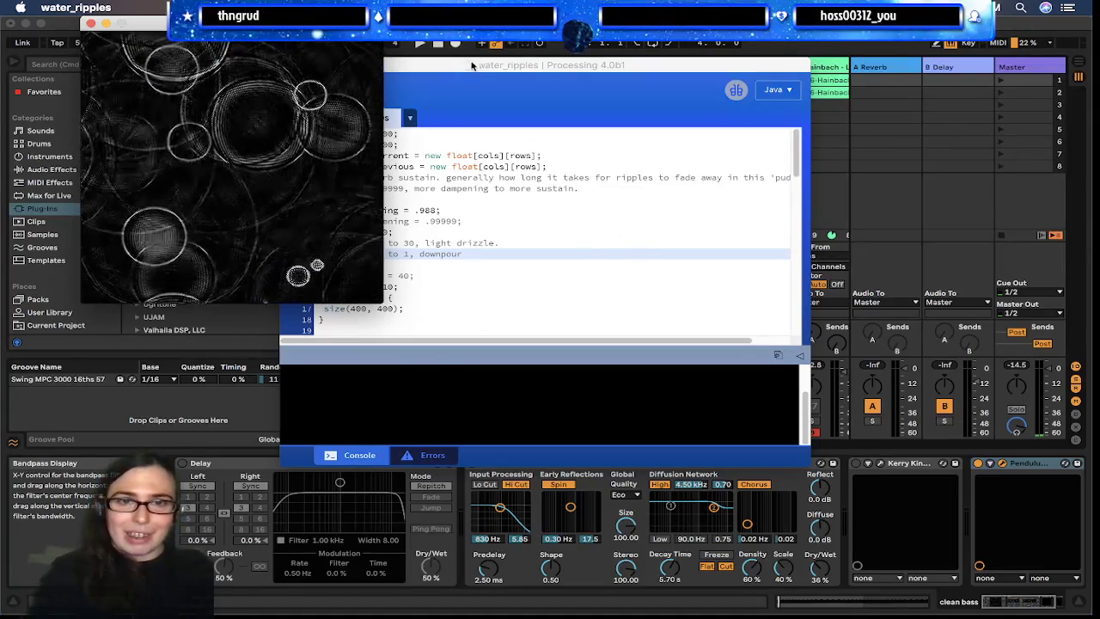
{"action": "left_click_drag", "start_coordinate": [447, 66], "coordinate": [608, 51]}
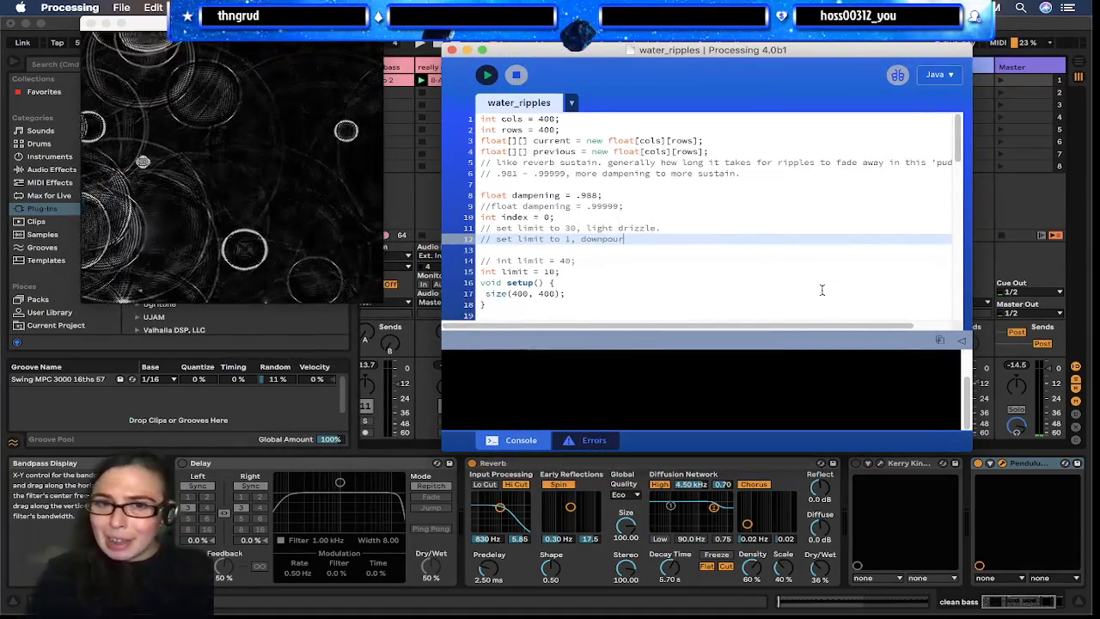
Review the mousePressed and addRainDrops functions of the water_ripples code and stop the running sketch
{"action": "scroll", "coordinate": [822, 290], "scroll_direction": "down", "scroll_amount": 4}
{"action": "scroll", "coordinate": [821, 291], "scroll_direction": "down", "scroll_amount": 2}
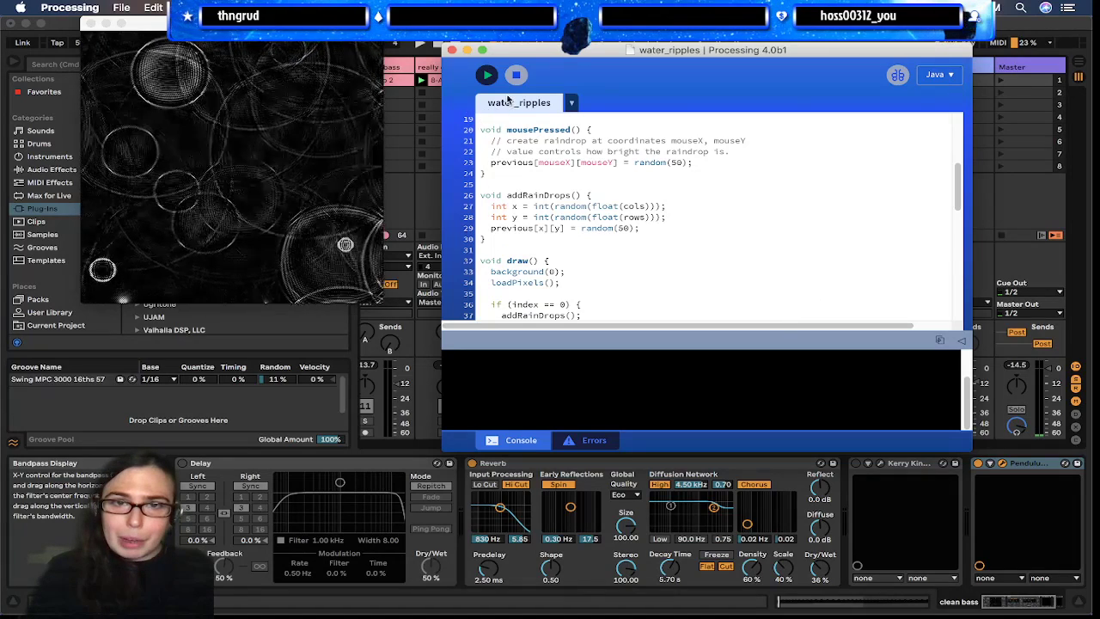
{"action": "key", "text": "super+period"}
{"action": "scroll", "coordinate": [690, 258], "scroll_direction": "down", "scroll_amount": 1}
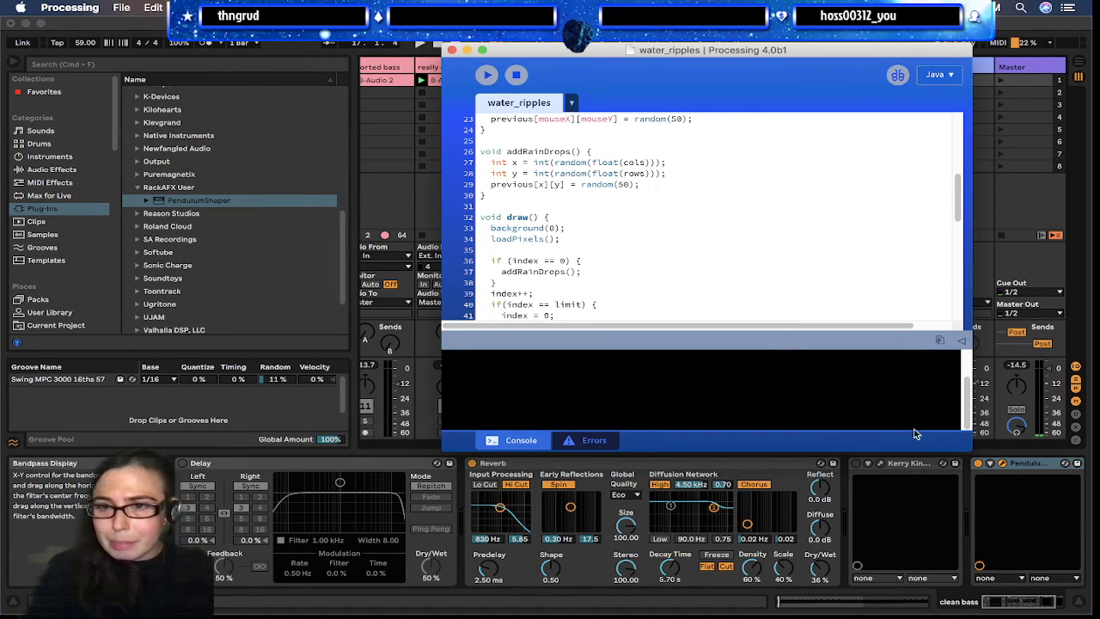
Enlarge and reposition the Processing editor window, and examine the draw function's raindrop timing and pixel loop
{"action": "left_click_drag", "start_coordinate": [967, 448], "coordinate": [1055, 611]}
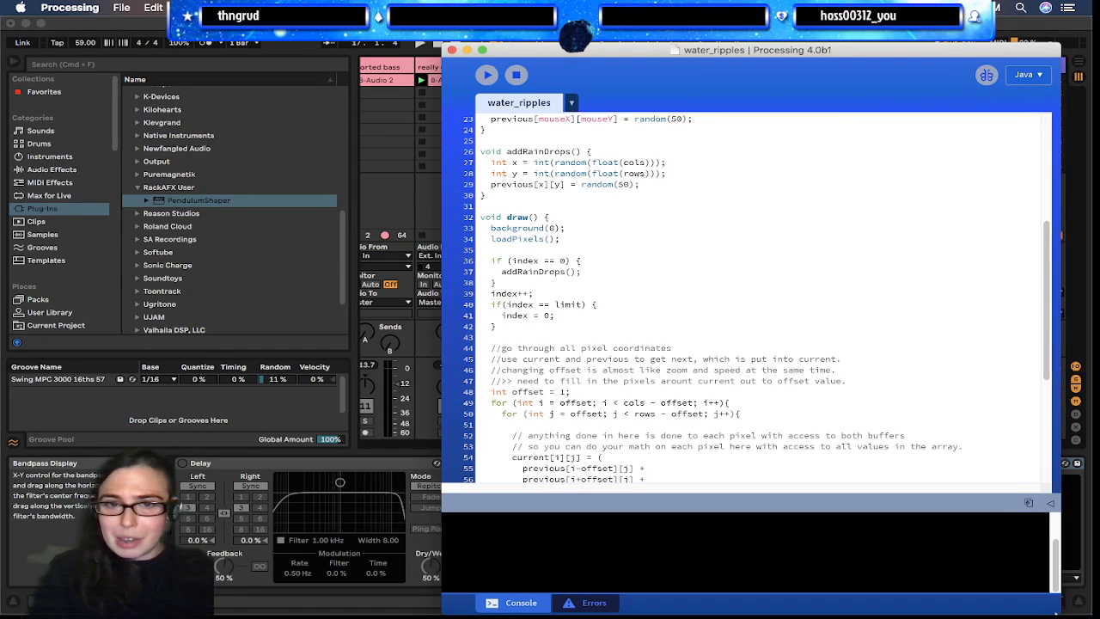
{"action": "left_click_drag", "start_coordinate": [884, 57], "coordinate": [778, 30]}
{"action": "scroll", "coordinate": [650, 225], "scroll_direction": "down", "scroll_amount": 3}
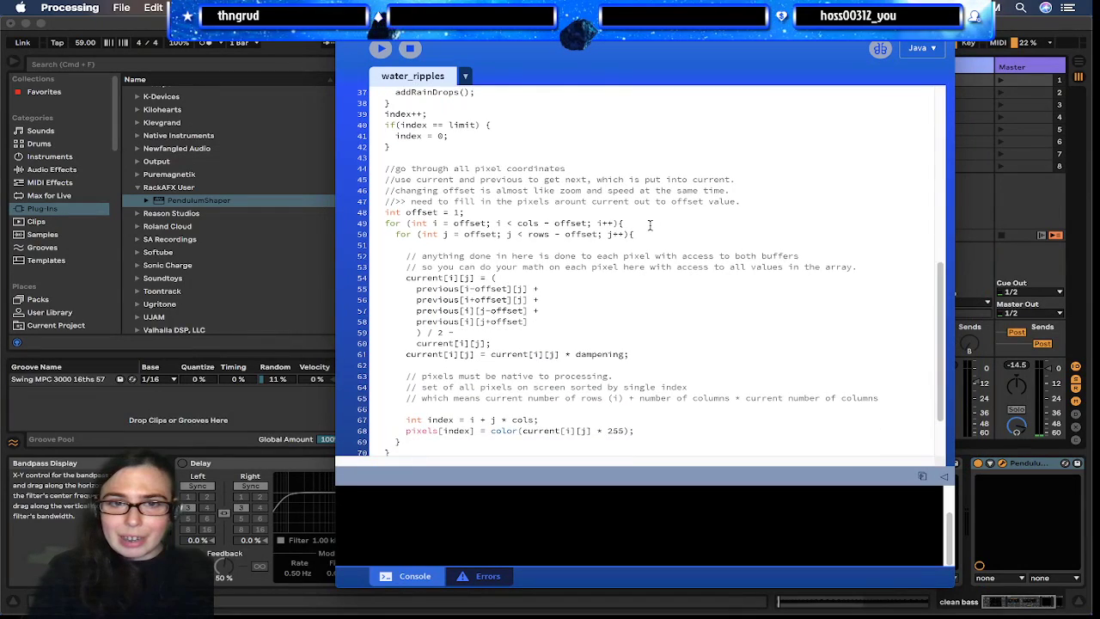
{"action": "scroll", "coordinate": [650, 226], "scroll_direction": "up", "scroll_amount": 5}
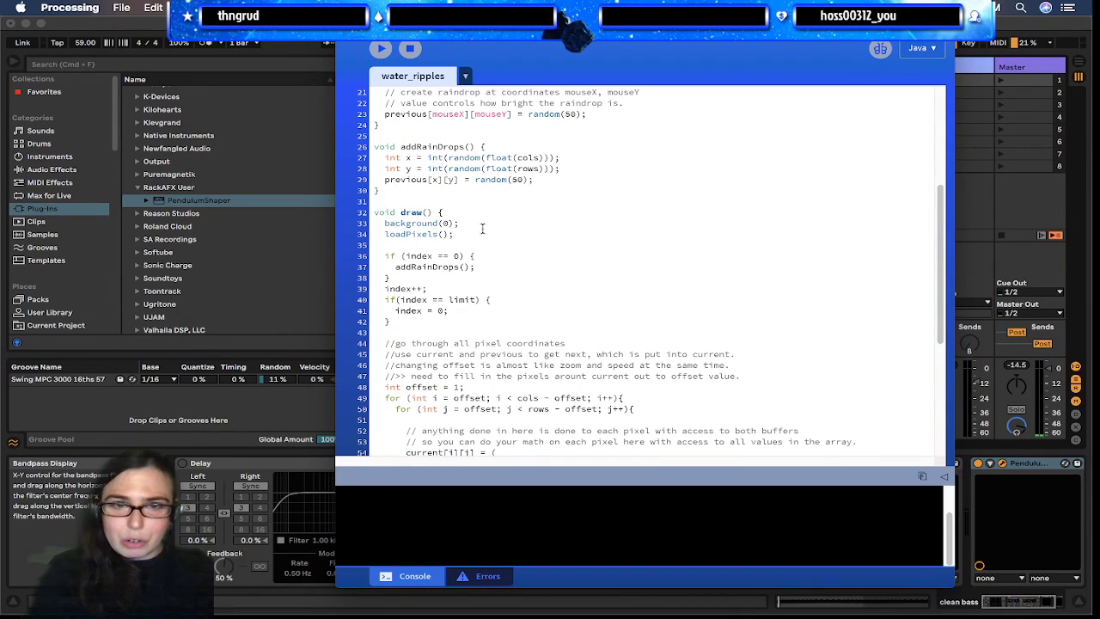
{"action": "scroll", "coordinate": [468, 343], "scroll_direction": "down", "scroll_amount": 1}
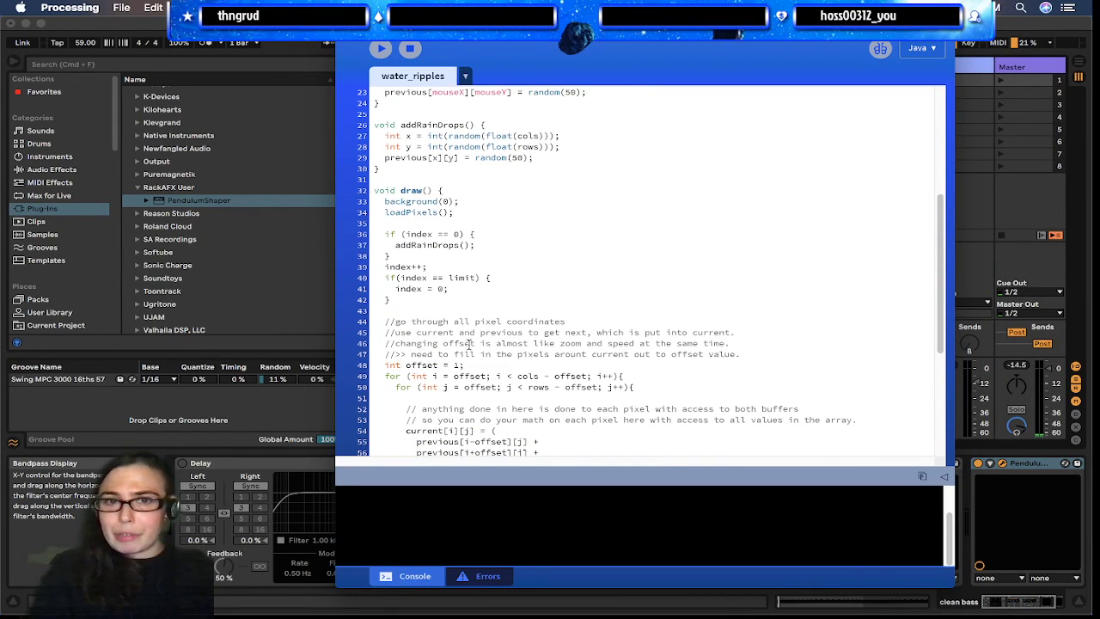
Examine the pixel loop, ripple calculation and buffer swap in the draw function of the water_ripples code
{"action": "scroll", "coordinate": [468, 342], "scroll_direction": "down", "scroll_amount": 3}
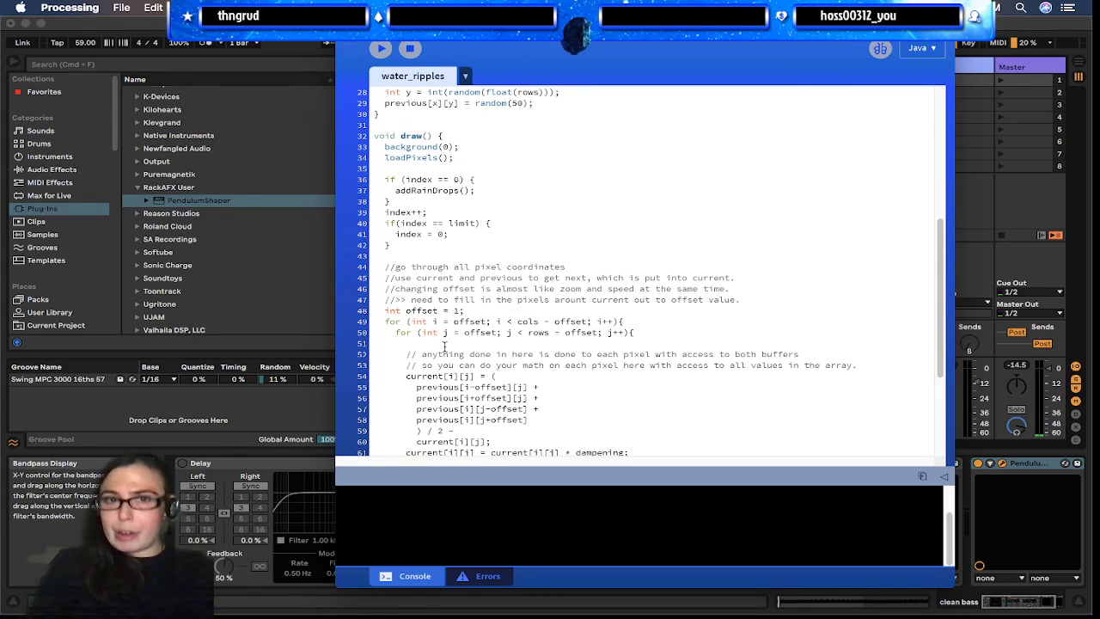
{"action": "scroll", "coordinate": [444, 345], "scroll_direction": "down", "scroll_amount": 6}
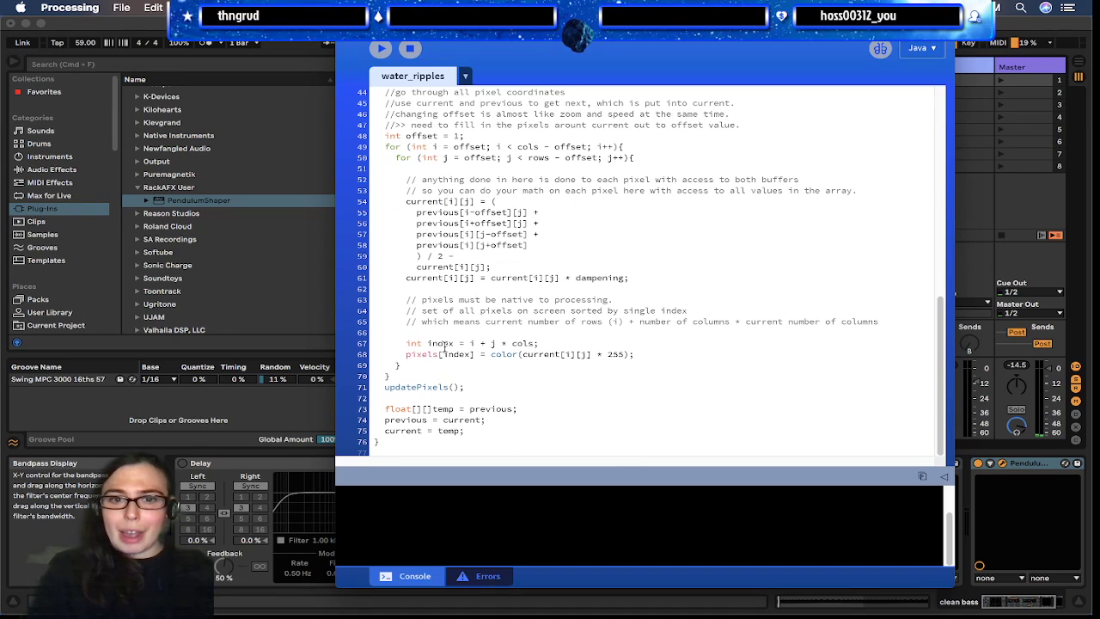
{"action": "scroll", "coordinate": [444, 345], "scroll_direction": "up", "scroll_amount": 2}
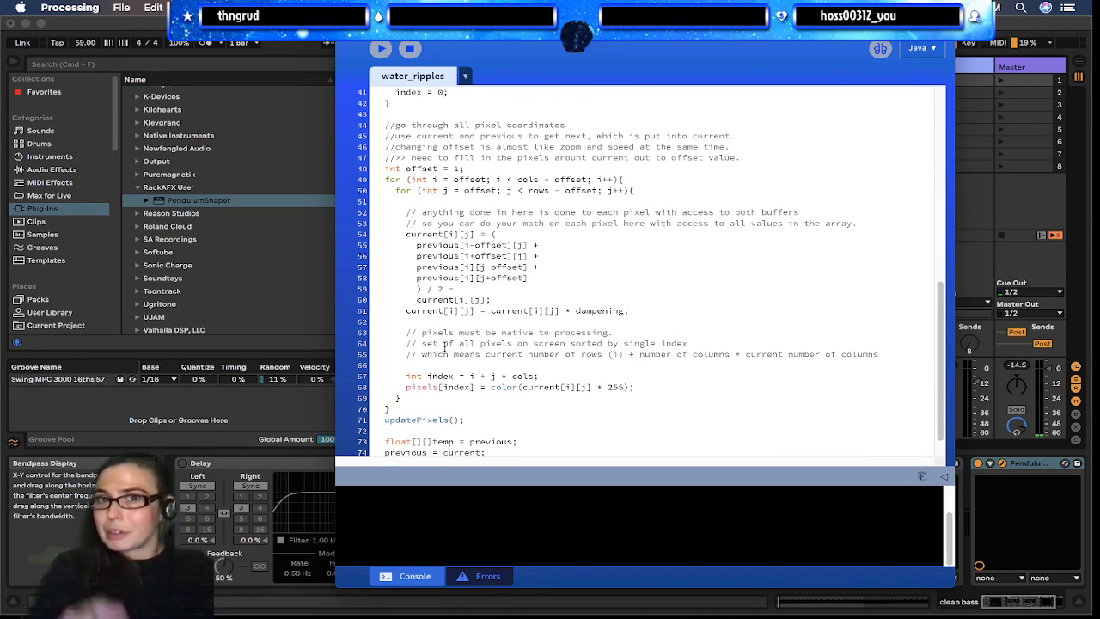
{"action": "scroll", "coordinate": [444, 346], "scroll_direction": "down", "scroll_amount": 2}
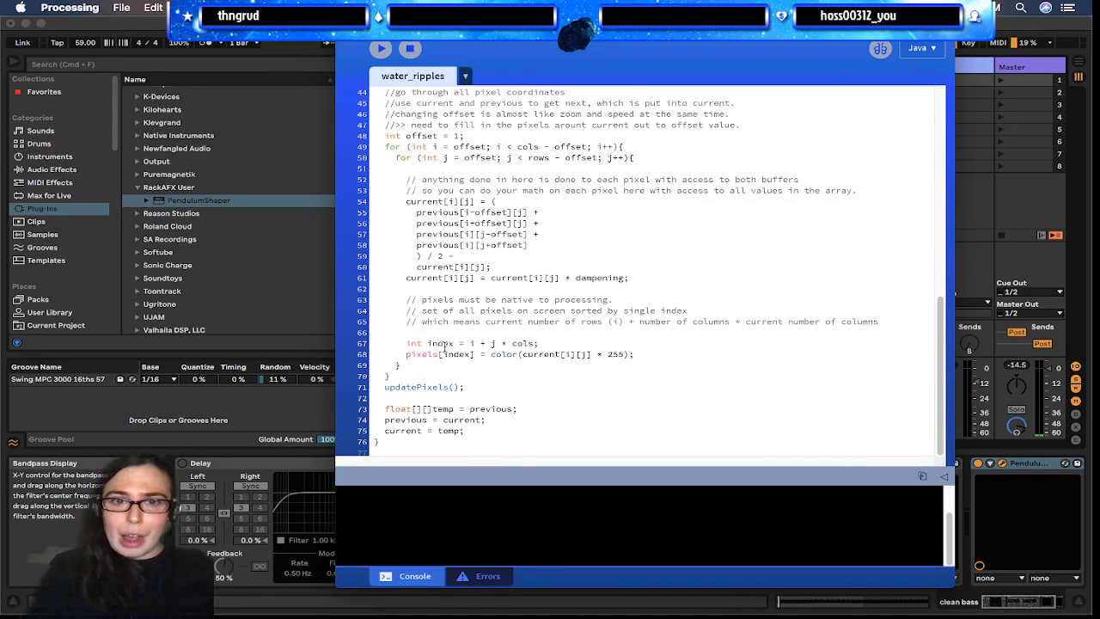
Review the dampening comments at the start of the code, set the dampening variable to .9, and run the sketch
{"action": "scroll", "coordinate": [426, 412], "scroll_direction": "up", "scroll_amount": 15}
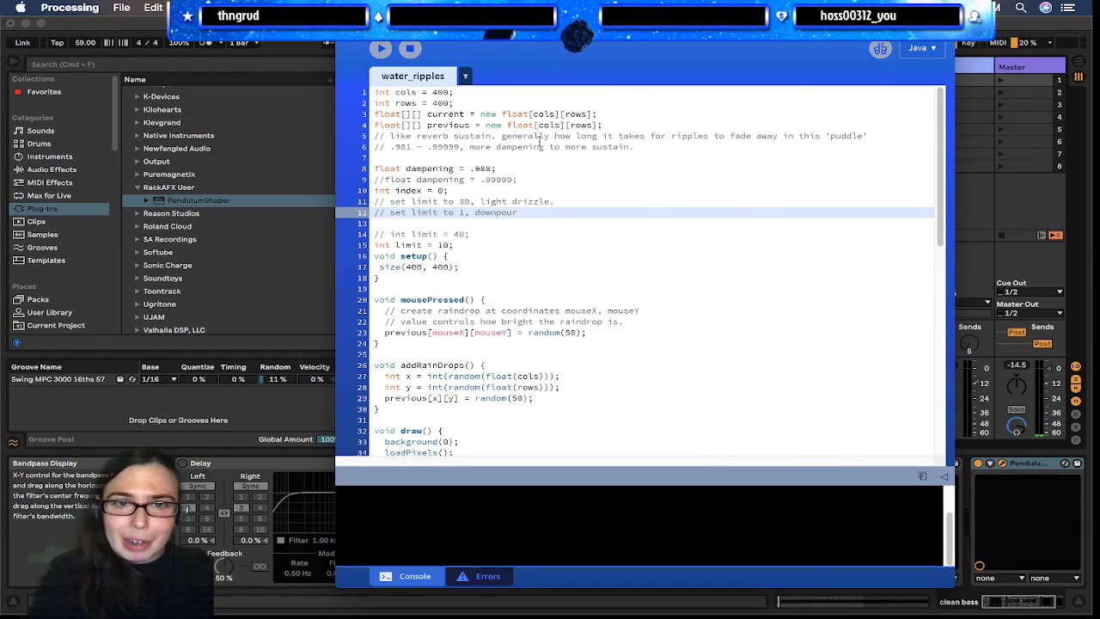
{"action": "left_click", "coordinate": [496, 147]}
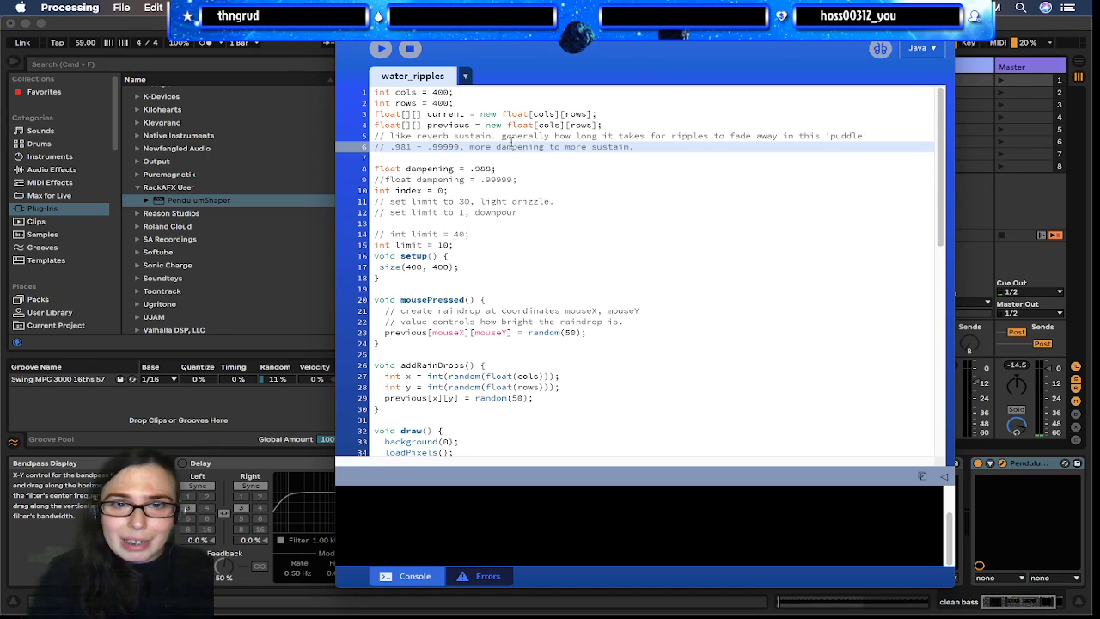
{"action": "scroll", "coordinate": [512, 142], "scroll_direction": "down", "scroll_amount": 1}
{"action": "left_click", "coordinate": [511, 145]}
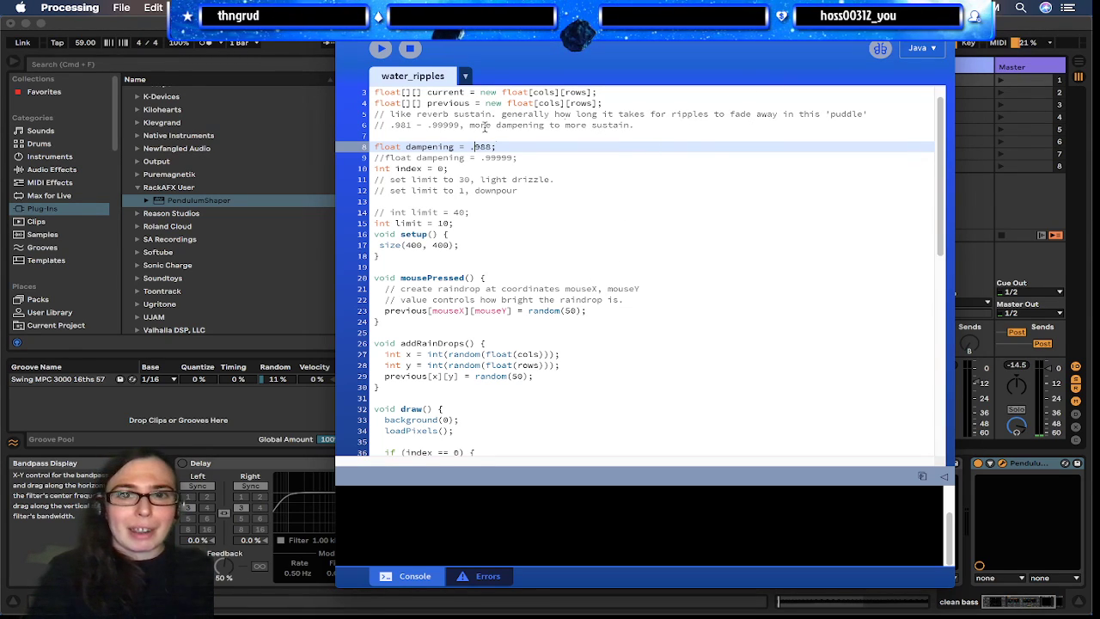
{"action": "left_click", "coordinate": [484, 157]}
{"action": "left_click", "coordinate": [481, 147]}
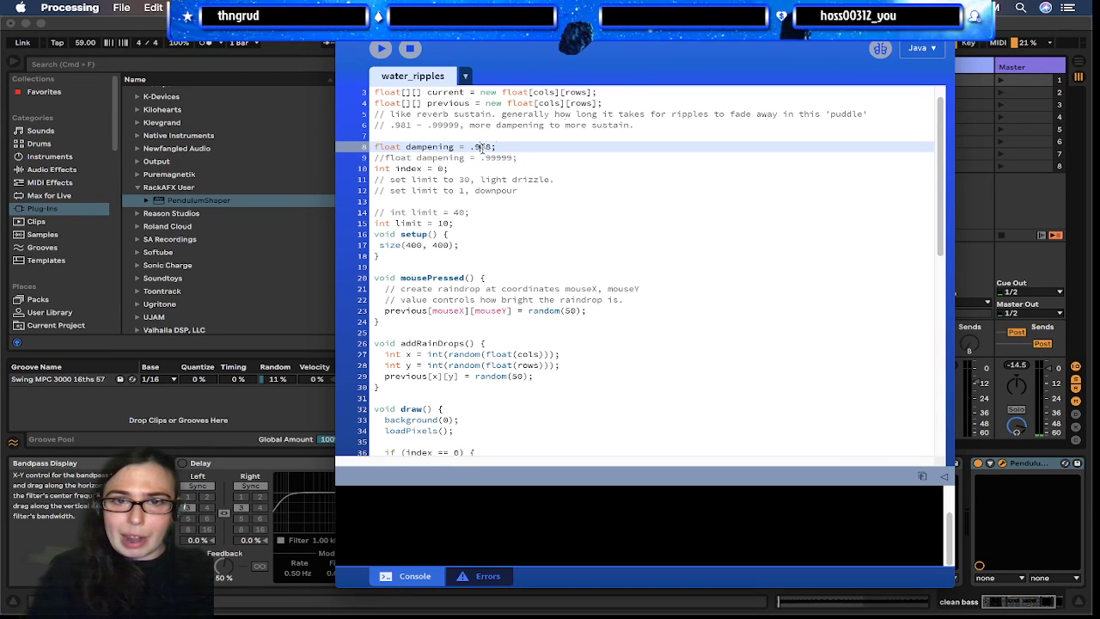
{"action": "key", "text": "BackSpace"}
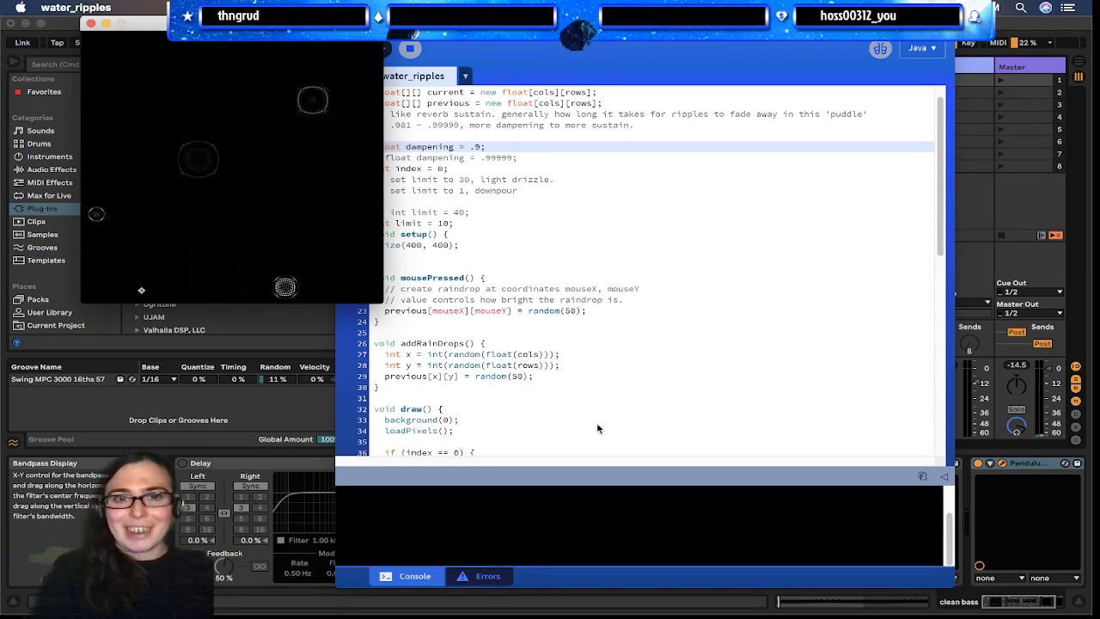
Make .99999 the active dampening value by uncommenting its line and commenting out the .9 line, and save the sketch
{"action": "left_click", "coordinate": [589, 281]}
{"action": "left_click", "coordinate": [505, 158]}
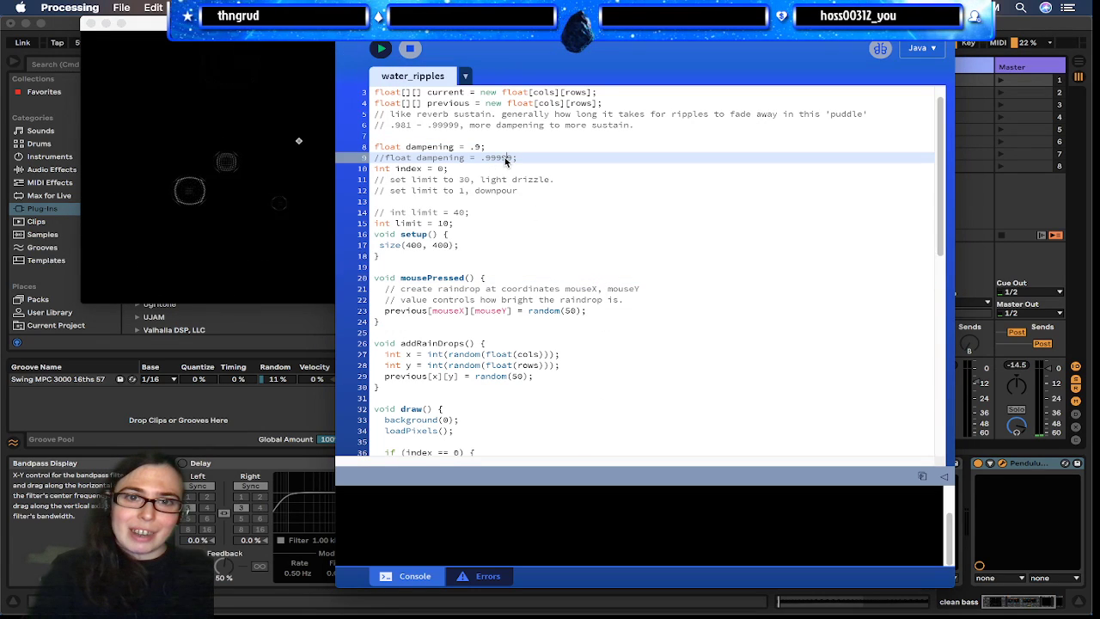
{"action": "key", "text": "super+slash"}
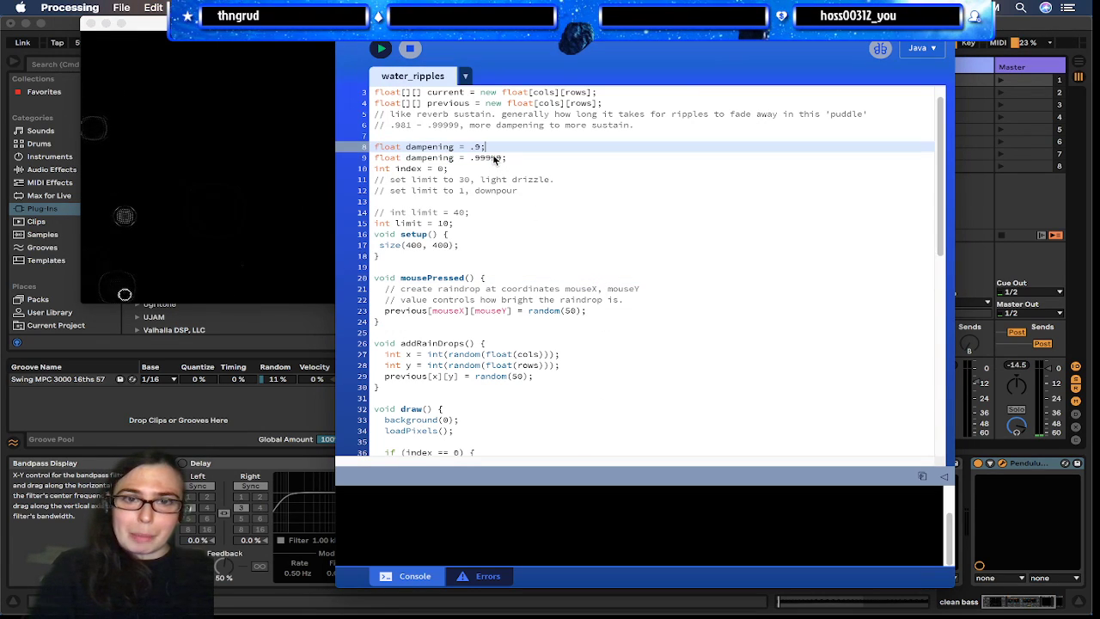
{"action": "key", "text": "Up"}
{"action": "key", "text": "super+slash"}
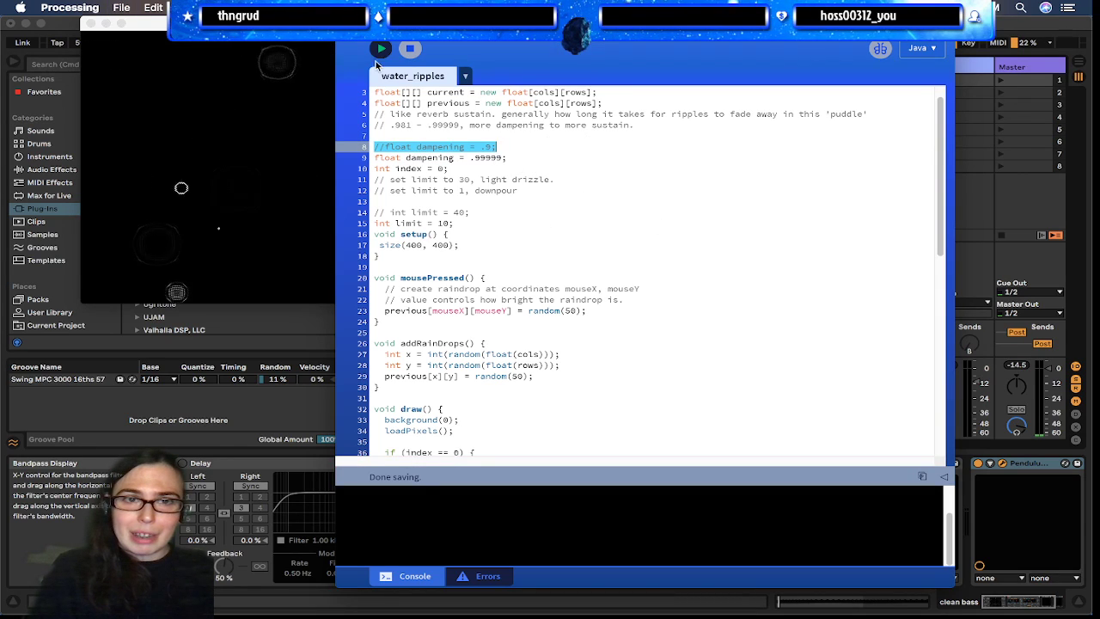
Rerun the sketch with the .99999 dampening, move its output window partly over the code editor, and stop the run
{"action": "left_click", "coordinate": [413, 50]}
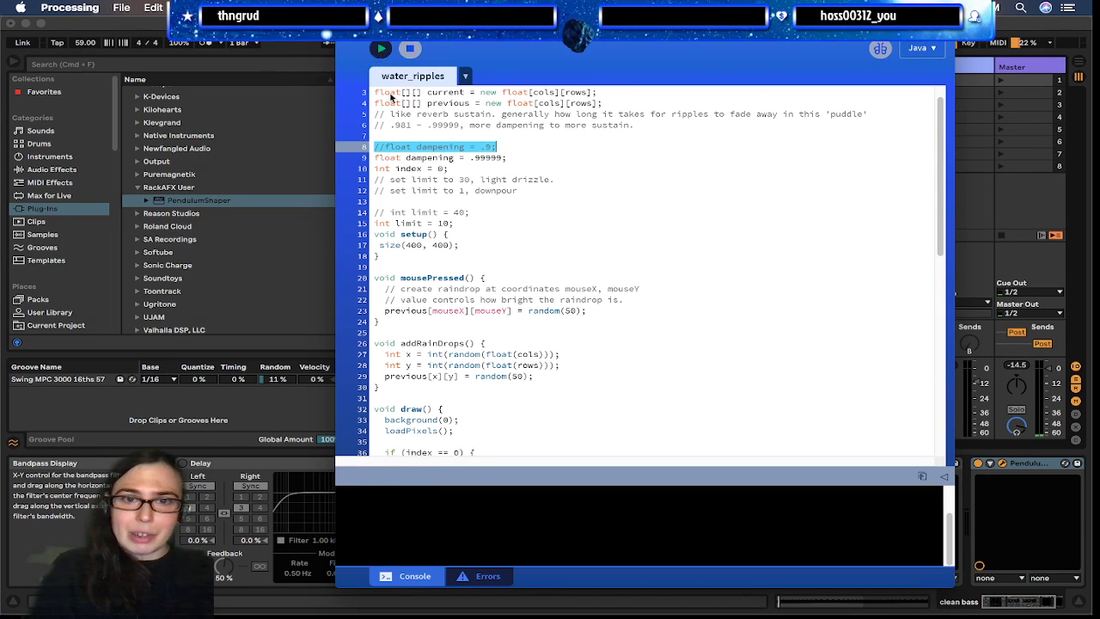
{"action": "left_click", "coordinate": [539, 158]}
{"action": "key", "text": "super+r"}
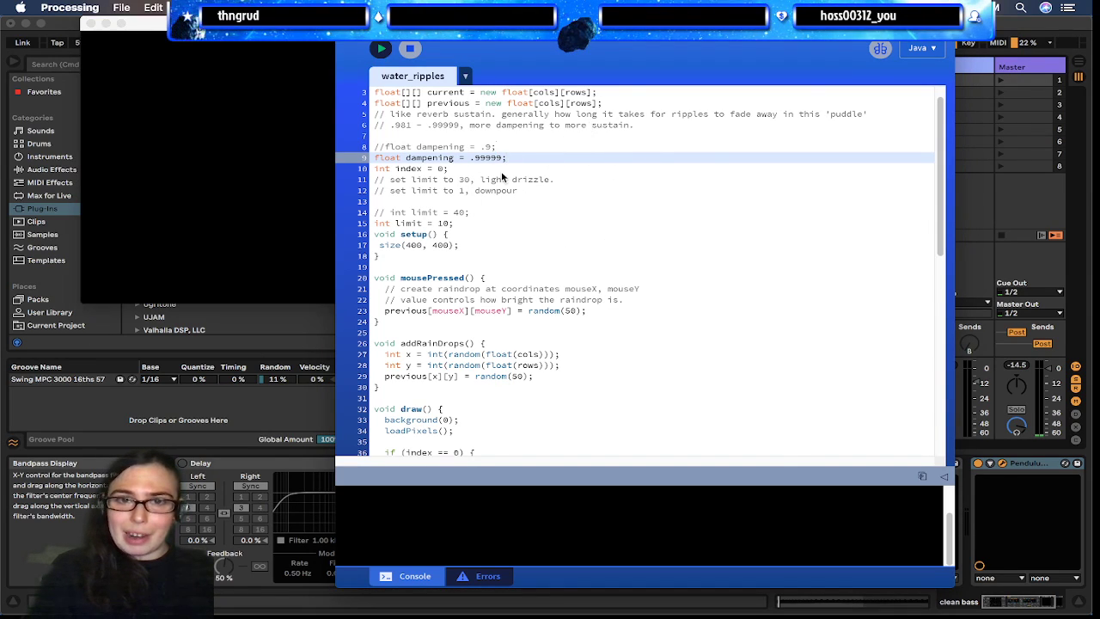
{"action": "left_click_drag", "start_coordinate": [291, 25], "coordinate": [401, 53]}
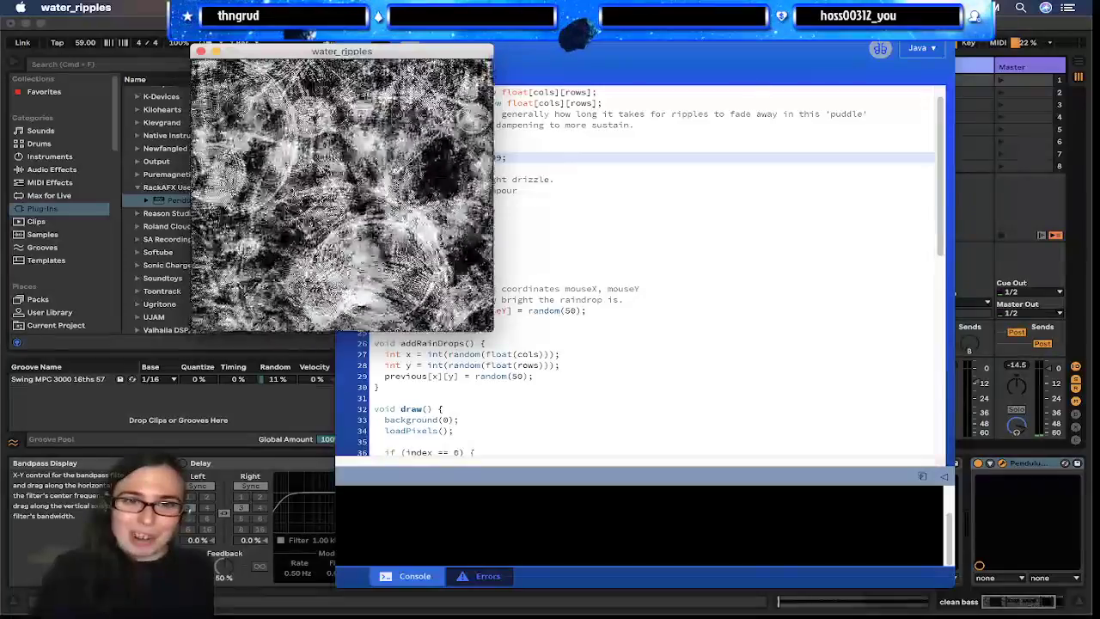
{"action": "left_click", "coordinate": [636, 226]}
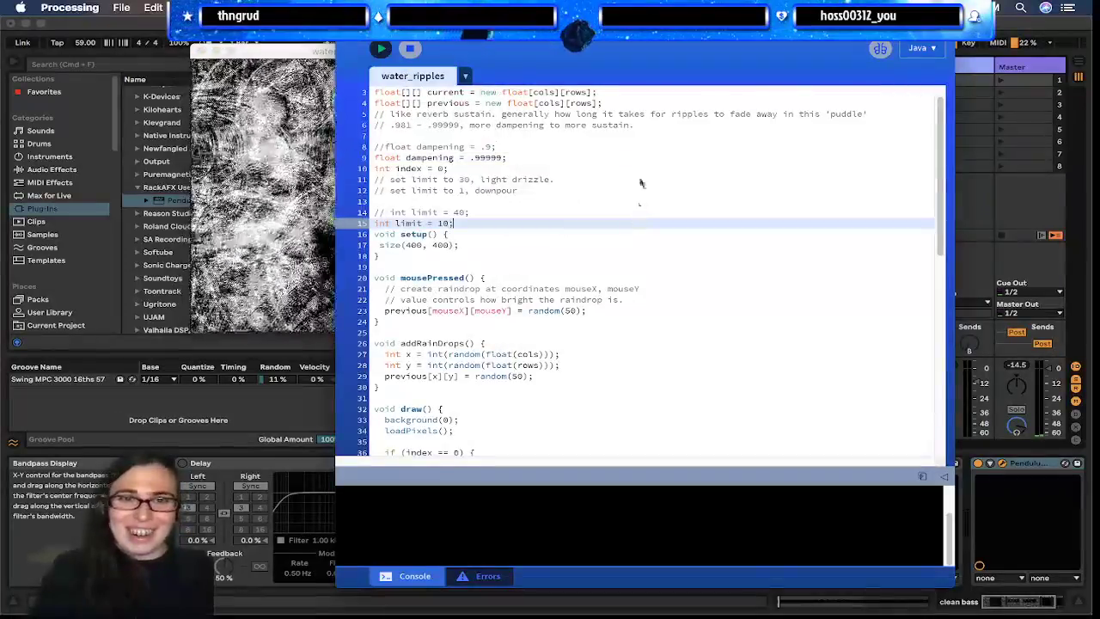
{"action": "left_click", "coordinate": [412, 47]}
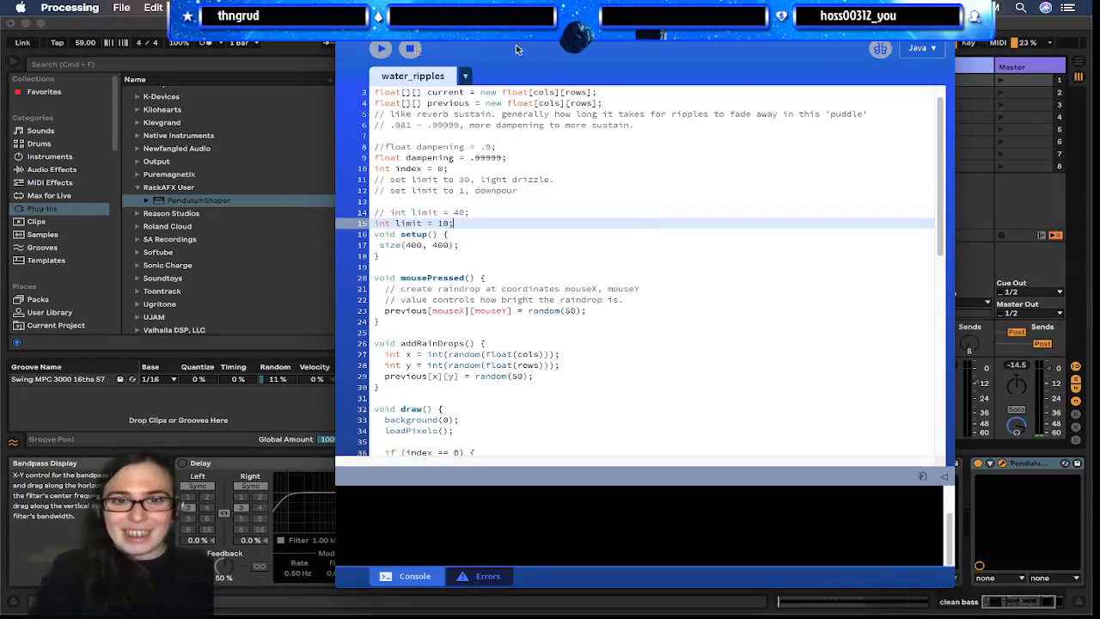
Reactivate the first dampening line, comment out the .99999 line, and set the active dampening to .985
{"action": "left_click", "coordinate": [476, 157]}
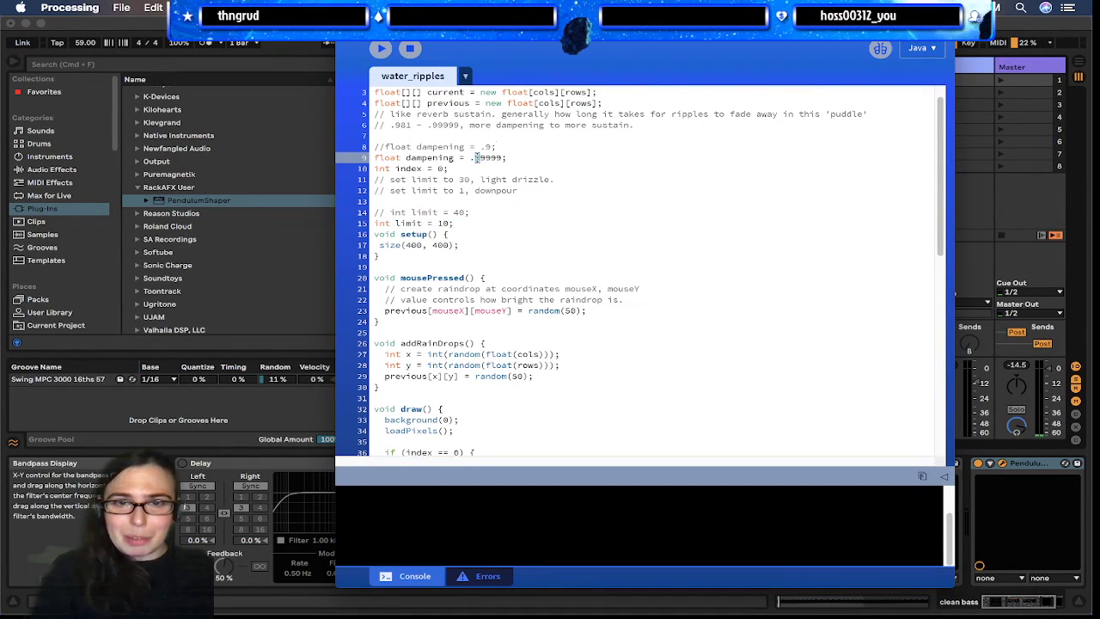
{"action": "key", "text": "Up"}
{"action": "key", "text": "ctrl+slash"}
{"action": "key", "text": "Down"}
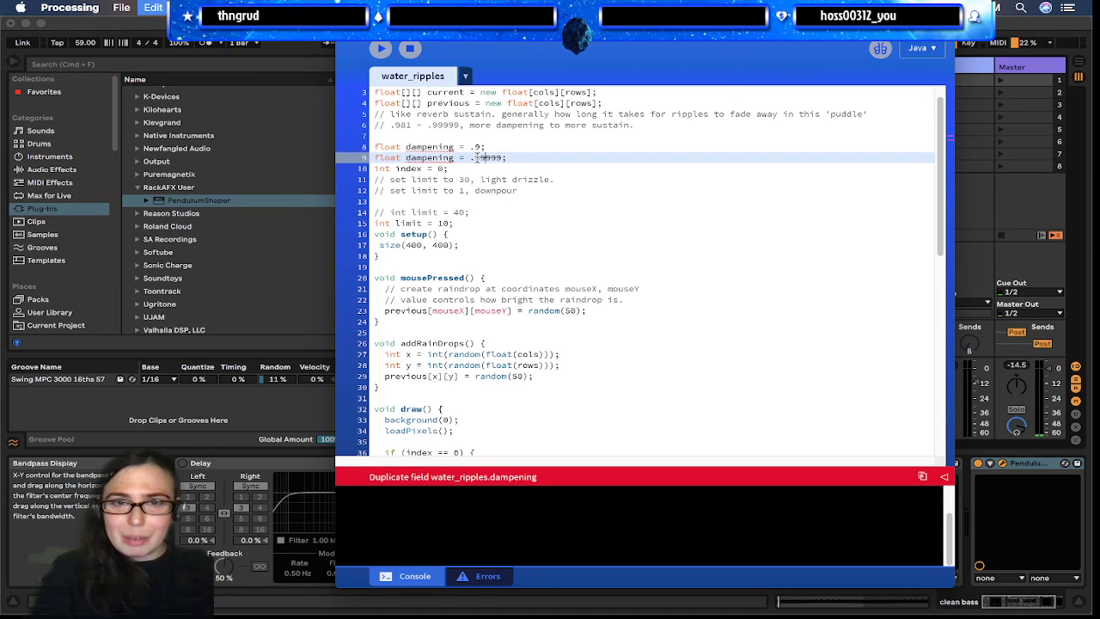
{"action": "key", "text": "ctrl+slash"}
{"action": "key", "text": "Up"}
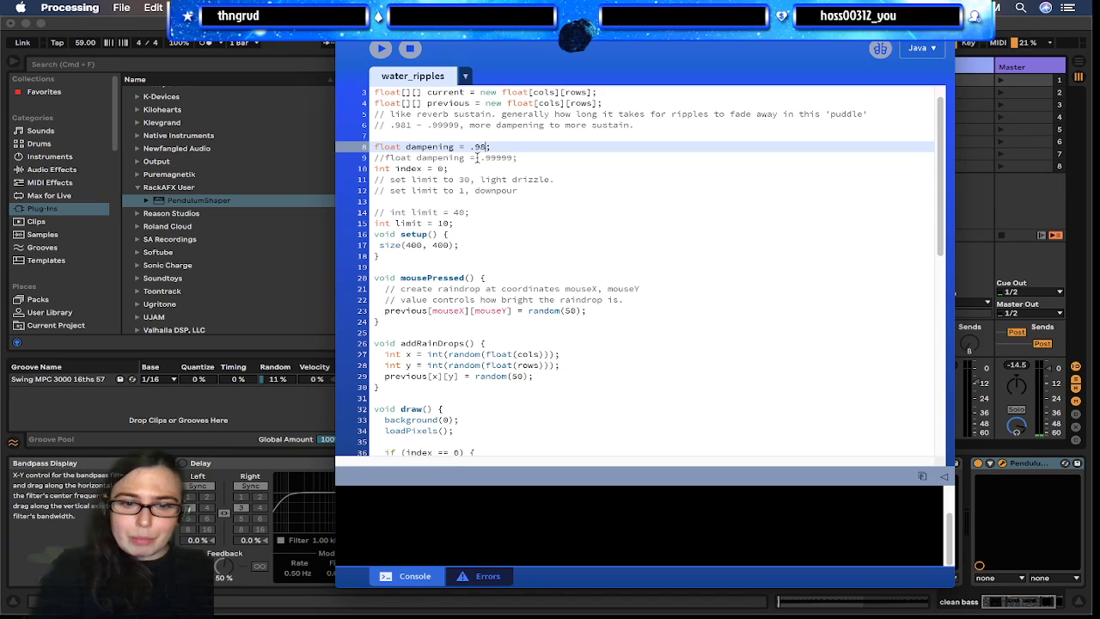
Run the sketch with the .985 dampening, add a raindrop in the output window, and stop the run
{"action": "left_click", "coordinate": [556, 168]}
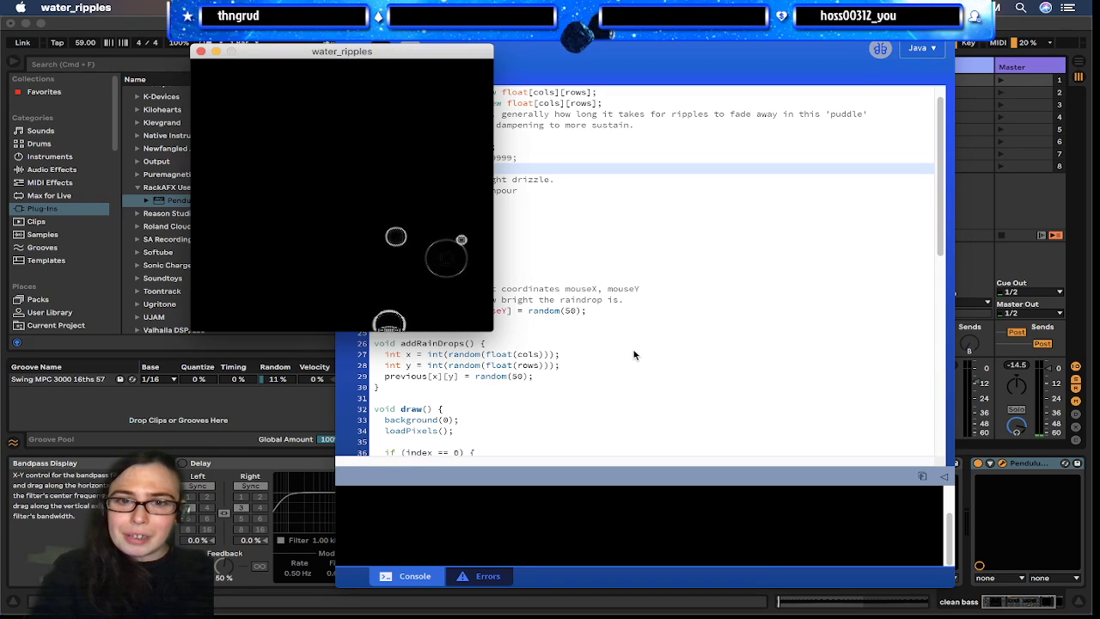
{"action": "left_click", "coordinate": [635, 374]}
{"action": "left_click", "coordinate": [277, 238]}
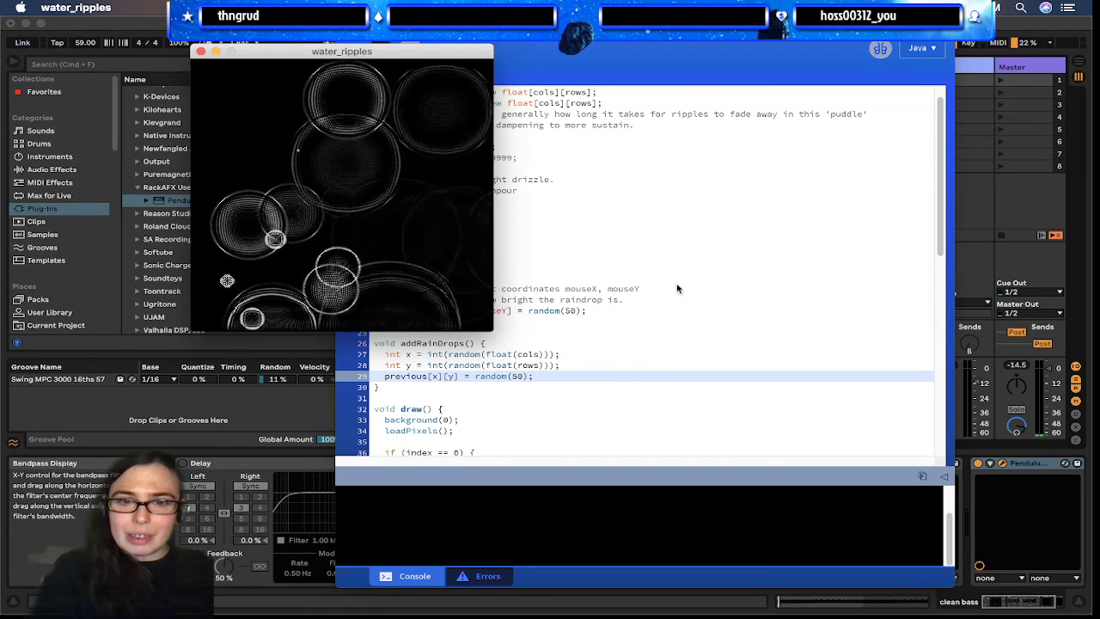
{"action": "scroll", "coordinate": [688, 287], "scroll_direction": "down", "scroll_amount": 1}
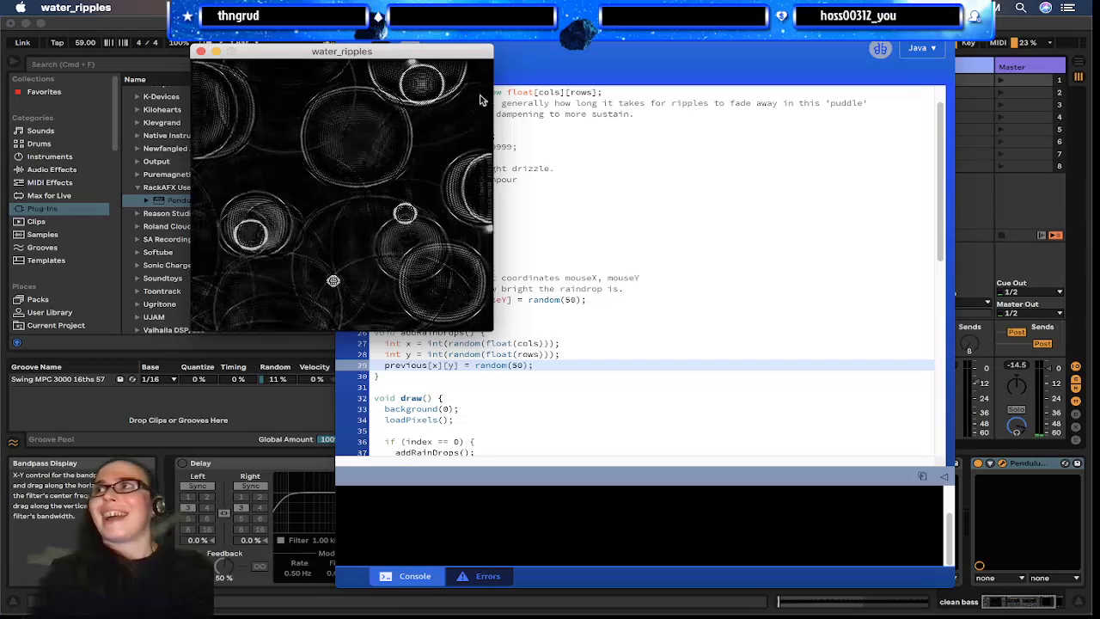
{"action": "left_click", "coordinate": [665, 171]}
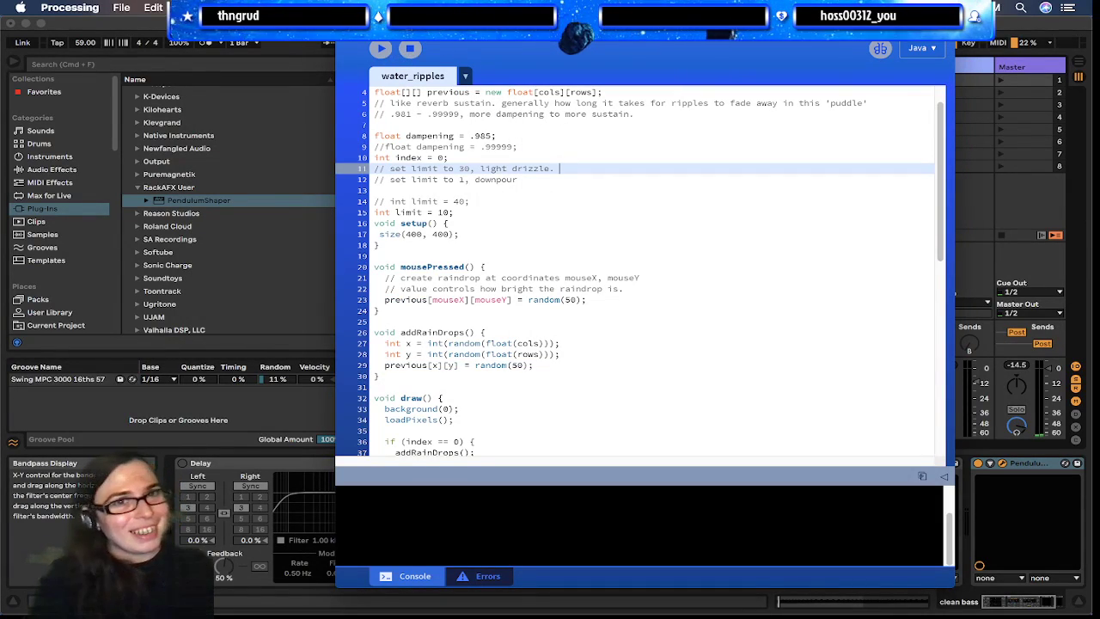
Minimize the code editor, switch back to Live, close the PendulumShaper window, and unsolo the clean bass track
{"action": "key", "text": "super+m"}
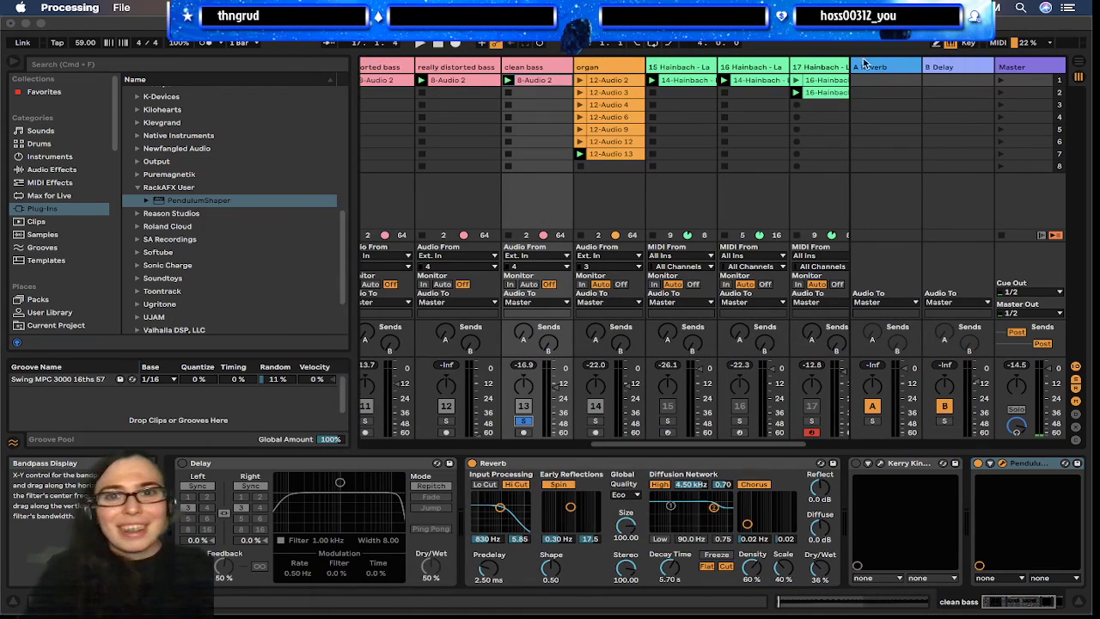
{"action": "left_click", "coordinate": [523, 421]}
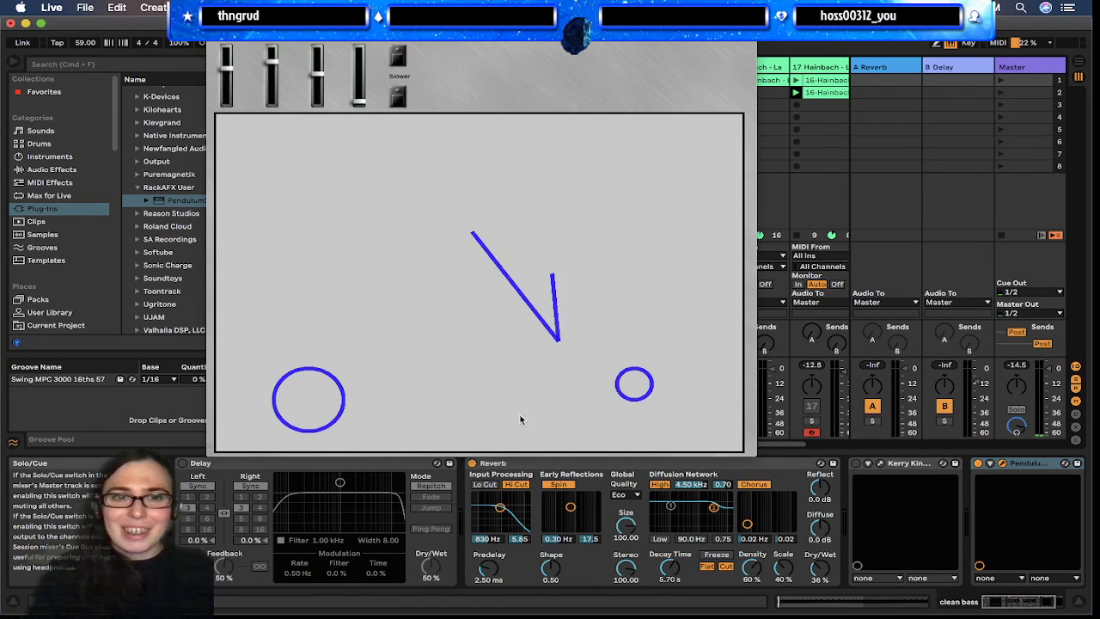
{"action": "key", "text": "Escape"}
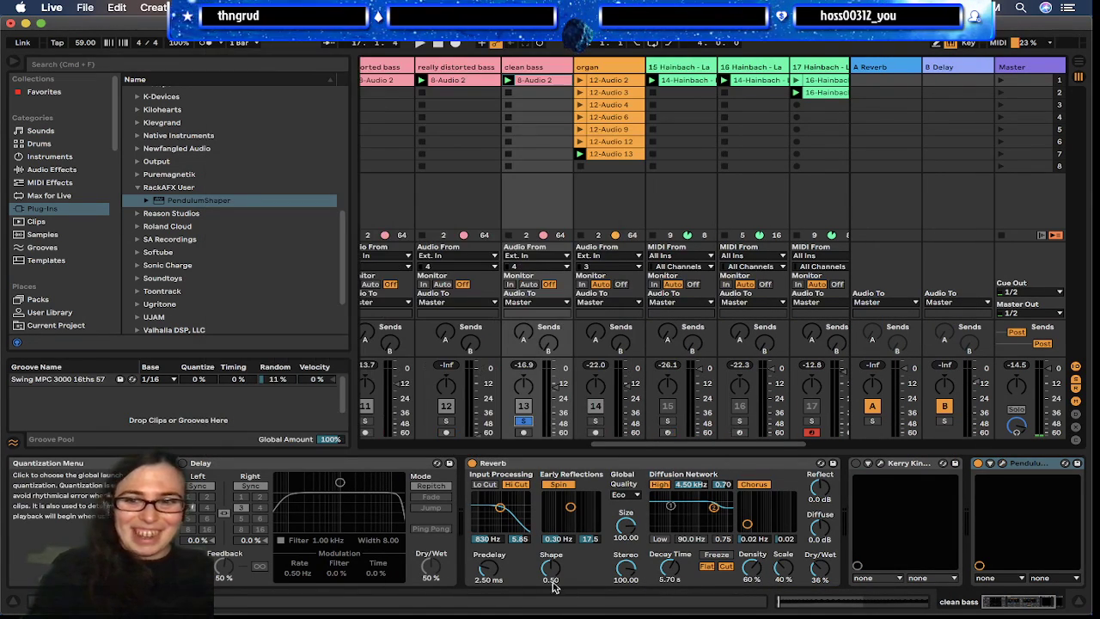
{"action": "left_click", "coordinate": [524, 420]}
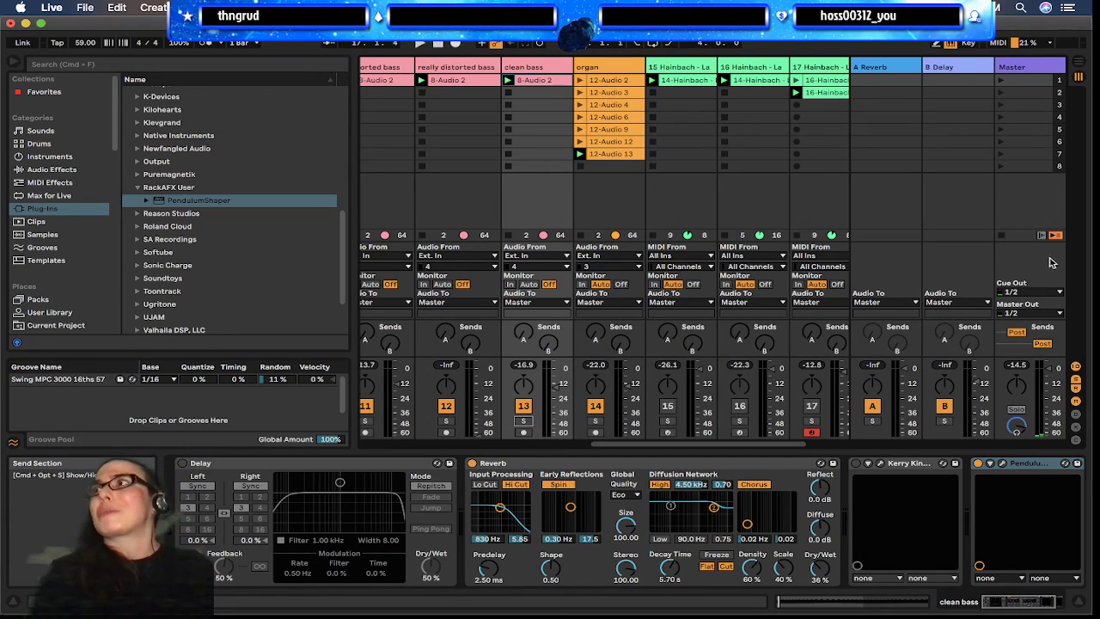
Save the current Live Set and open orbiting22.als from the recent sets
{"action": "scroll", "coordinate": [926, 544], "scroll_direction": "right", "scroll_amount": 2}
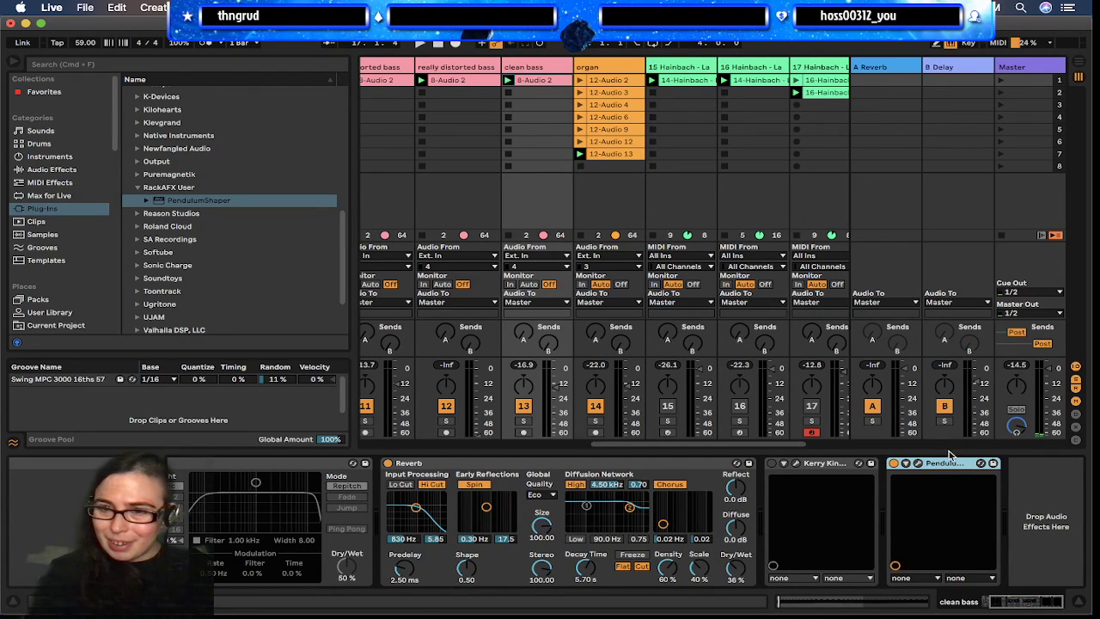
{"action": "key", "text": "super+s"}
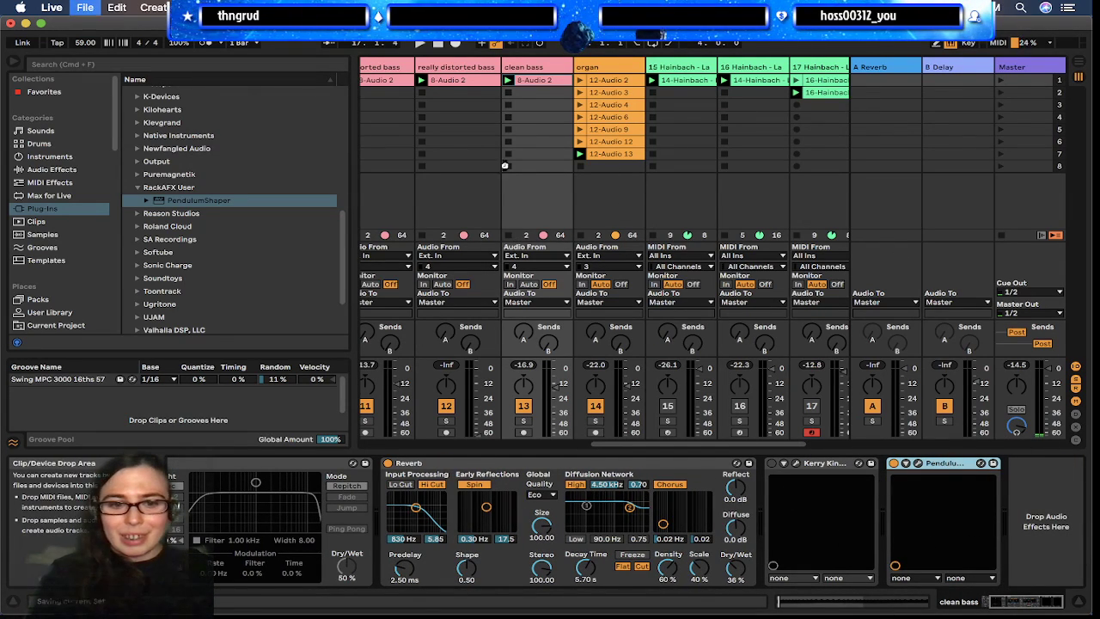
{"action": "left_click", "coordinate": [146, 7]}
{"action": "mouse_move", "coordinate": [75, 6]}
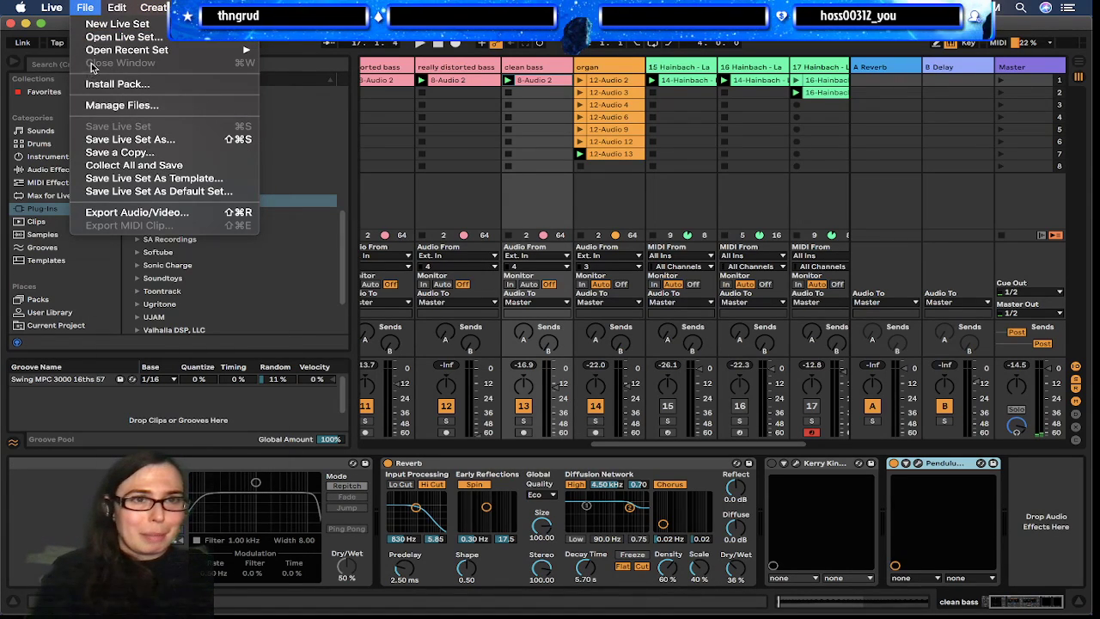
{"action": "mouse_move", "coordinate": [95, 53]}
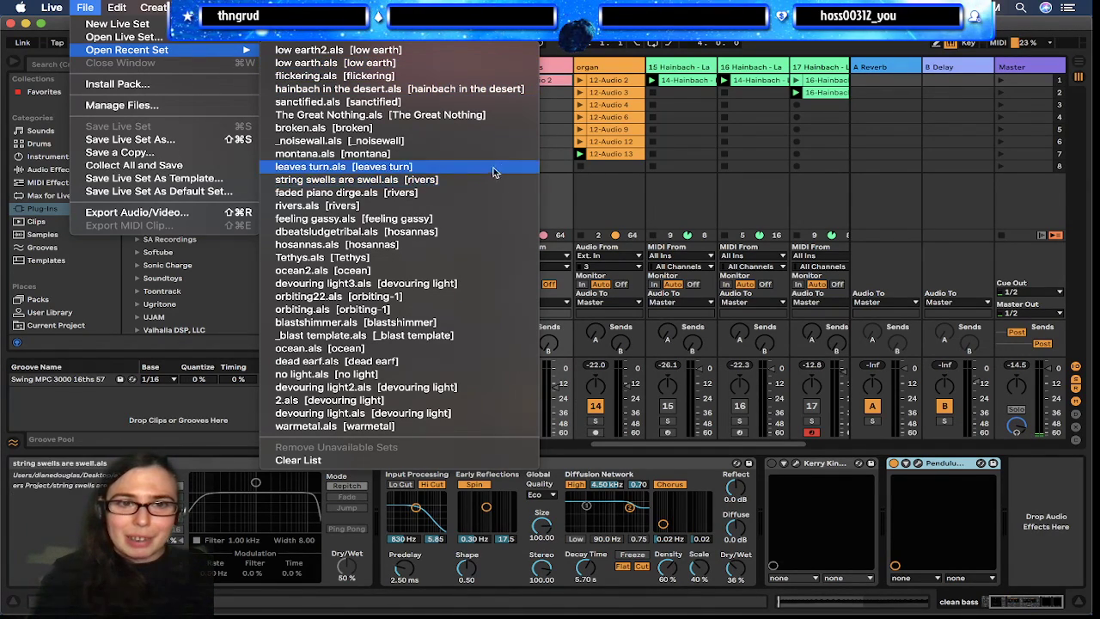
{"action": "left_click", "coordinate": [466, 295]}
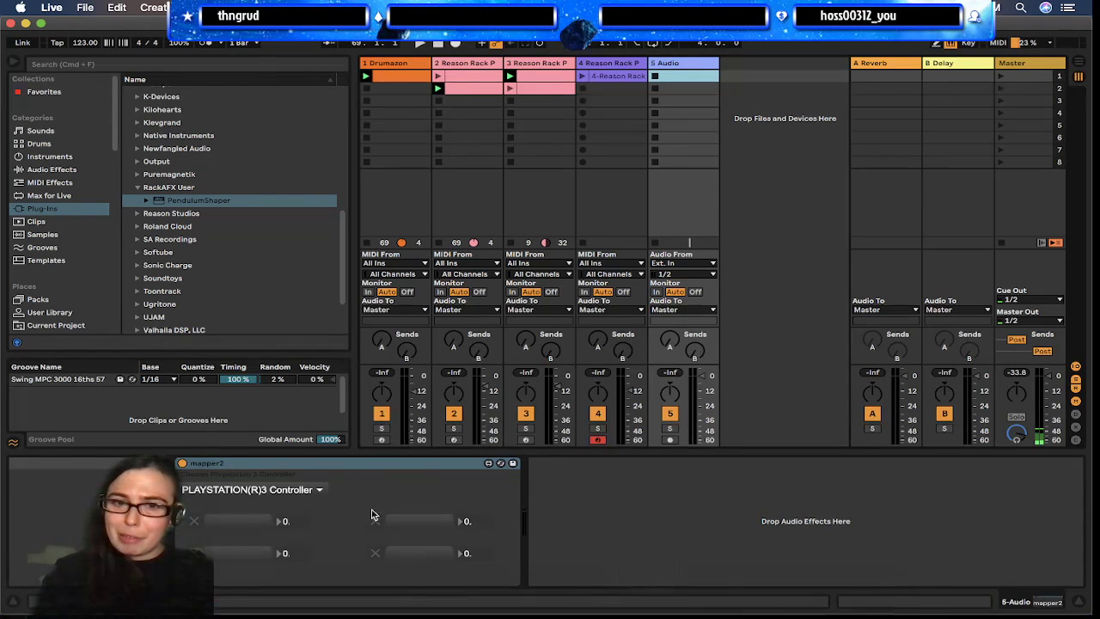
Open the mapper2 device for editing in Max, and switch to the lom mapping notes in TextEdit
{"action": "left_click", "coordinate": [488, 464]}
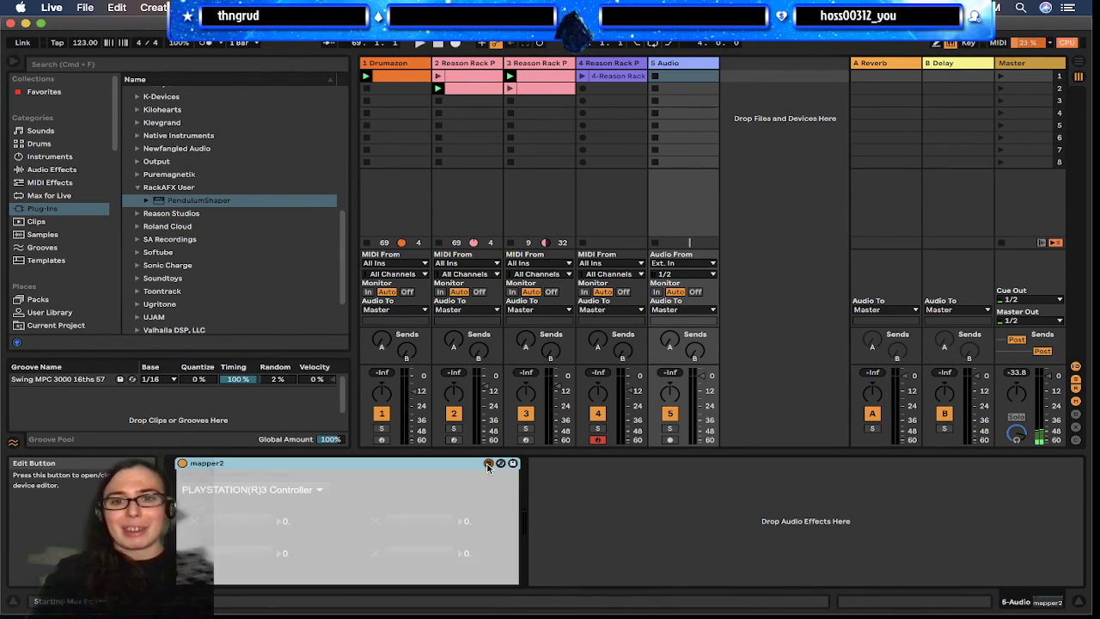
{"action": "key", "text": "super+Tab"}
{"action": "key", "text": "super+Tab"}
{"action": "key", "text": "super+Tab"}
{"action": "key", "text": "super+Tab"}
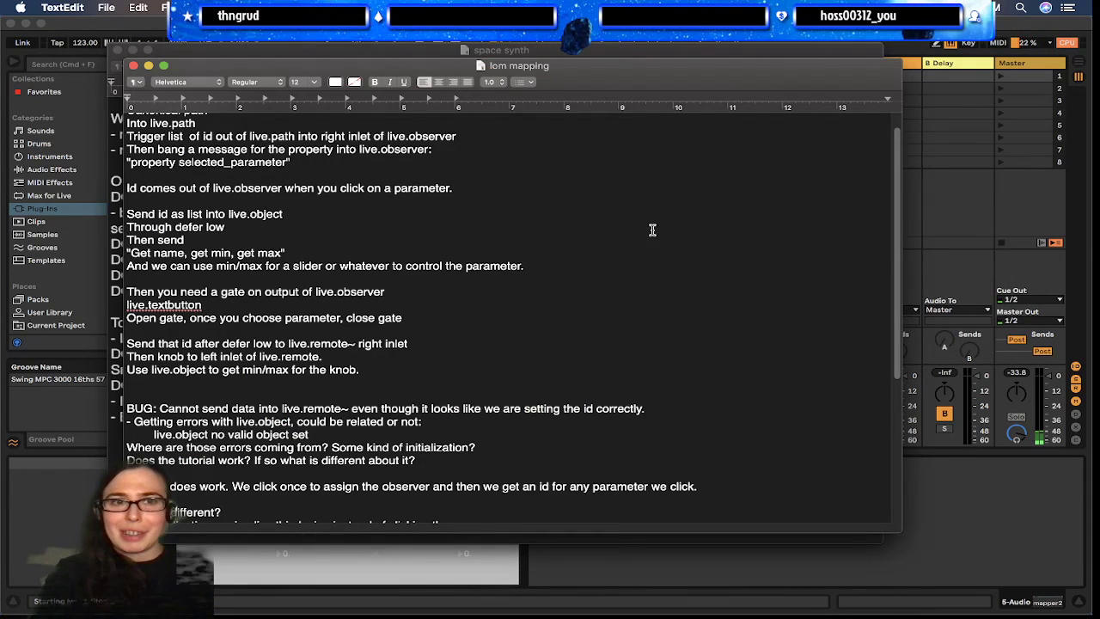
Review the lom mapping notes, and mark the Live object model mapping with joysticks item as DONE in the space synth notes
{"action": "scroll", "coordinate": [652, 229], "scroll_direction": "down", "scroll_amount": 10}
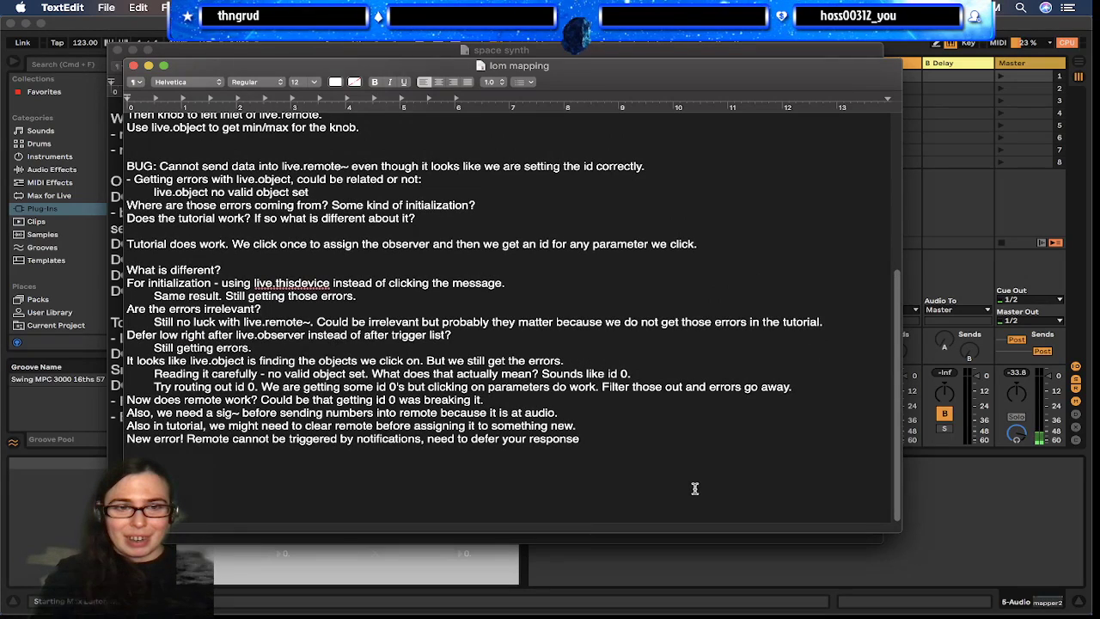
{"action": "left_click", "coordinate": [567, 50]}
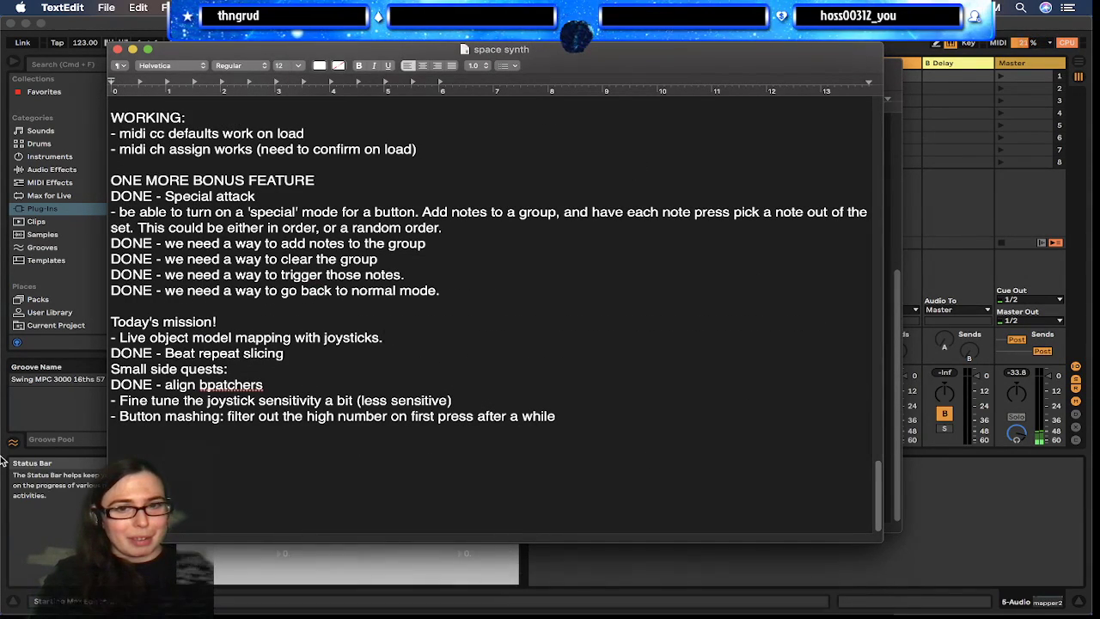
{"action": "left_click", "coordinate": [417, 440]}
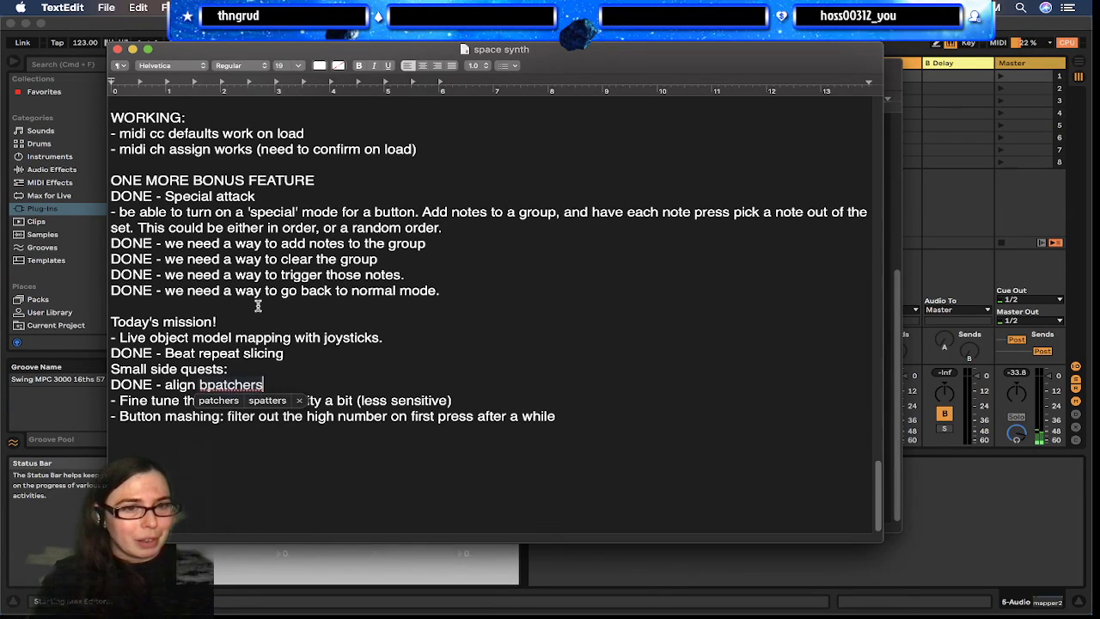
{"action": "left_click", "coordinate": [401, 338]}
{"action": "type", "text": "DONE"}
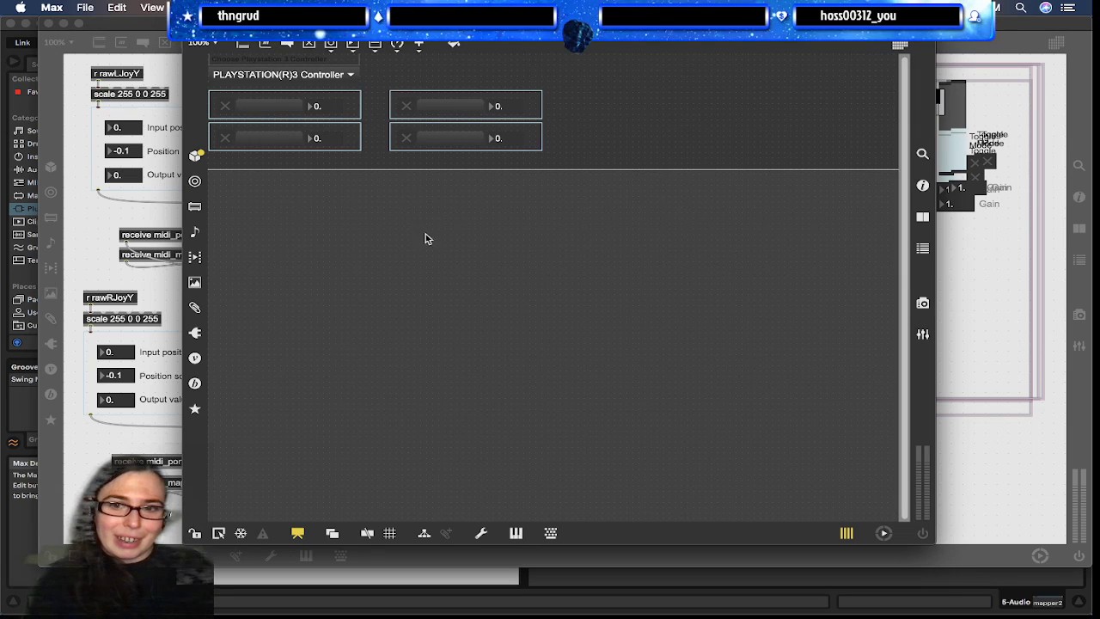
Switch to Max, show the mapper2 device in patching mode, and examine the joystick, D-pad and map-mode sections of the larger controller patch
{"action": "key", "text": "super+alt+e"}
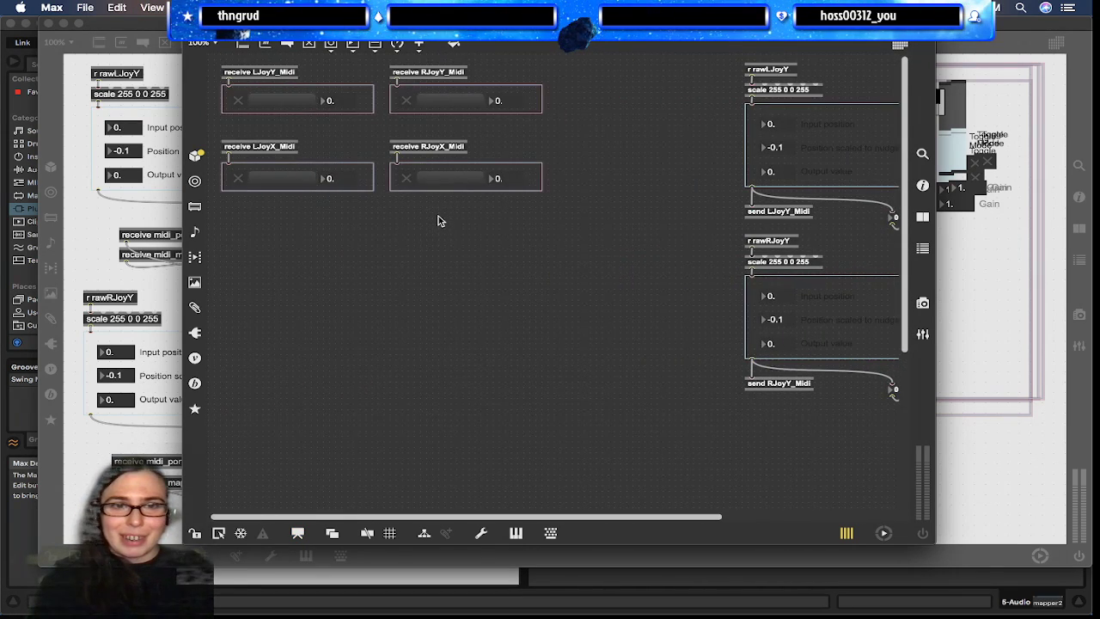
{"action": "left_click", "coordinate": [54, 6]}
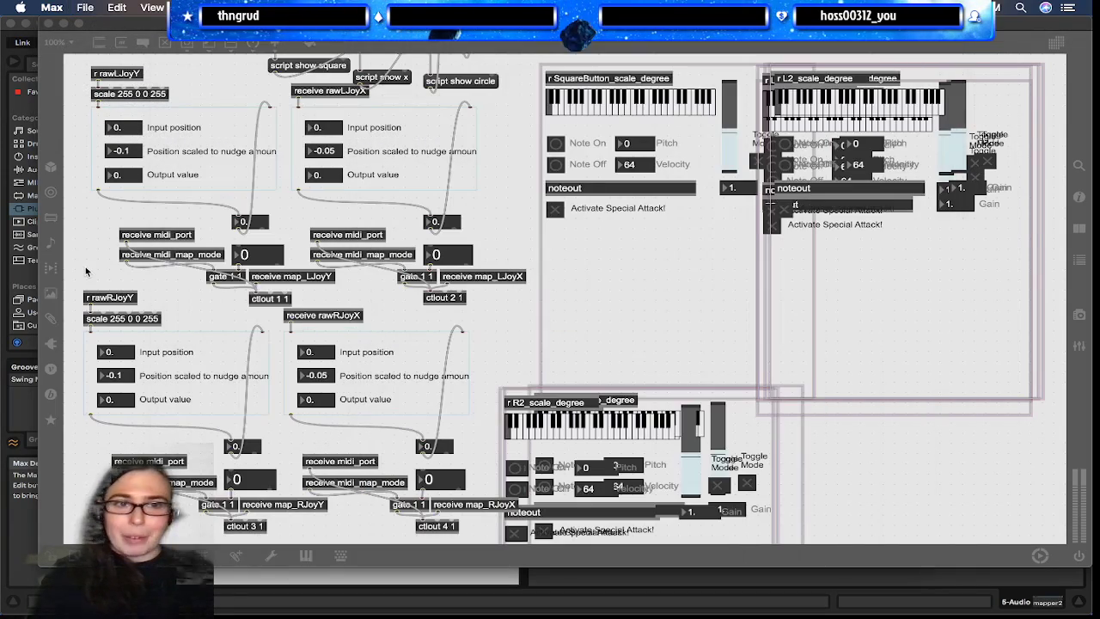
{"action": "left_click", "coordinate": [85, 266]}
{"action": "scroll", "coordinate": [292, 322], "scroll_direction": "down", "scroll_amount": 3}
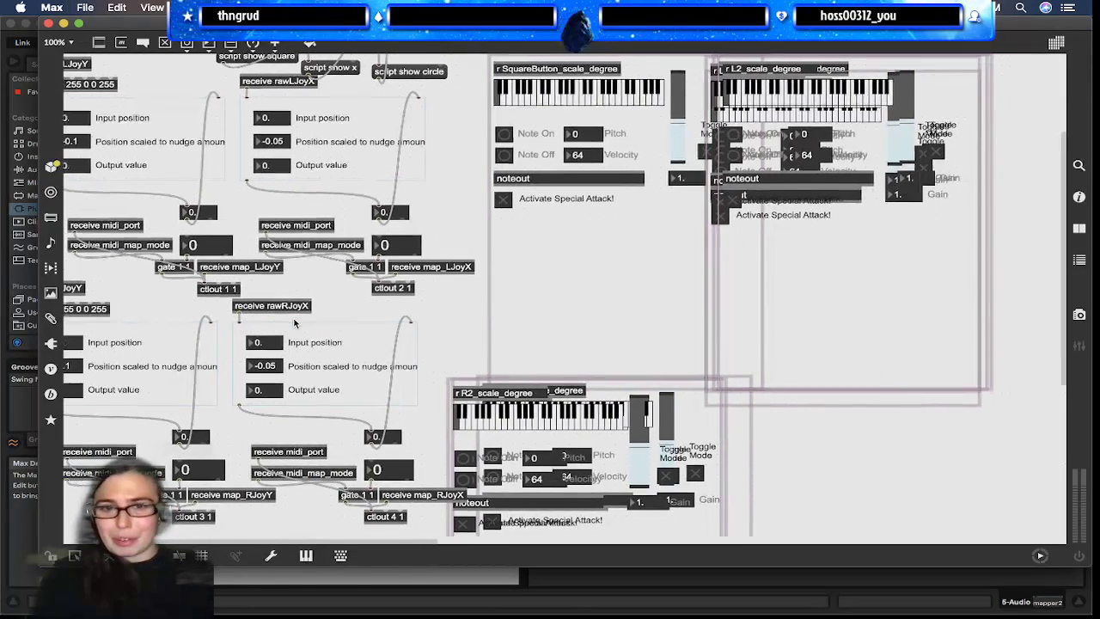
{"action": "scroll", "coordinate": [292, 322], "scroll_direction": "up", "scroll_amount": 6}
{"action": "scroll", "coordinate": [293, 322], "scroll_direction": "down", "scroll_amount": 5}
{"action": "scroll", "coordinate": [293, 322], "scroll_direction": "left", "scroll_amount": 2}
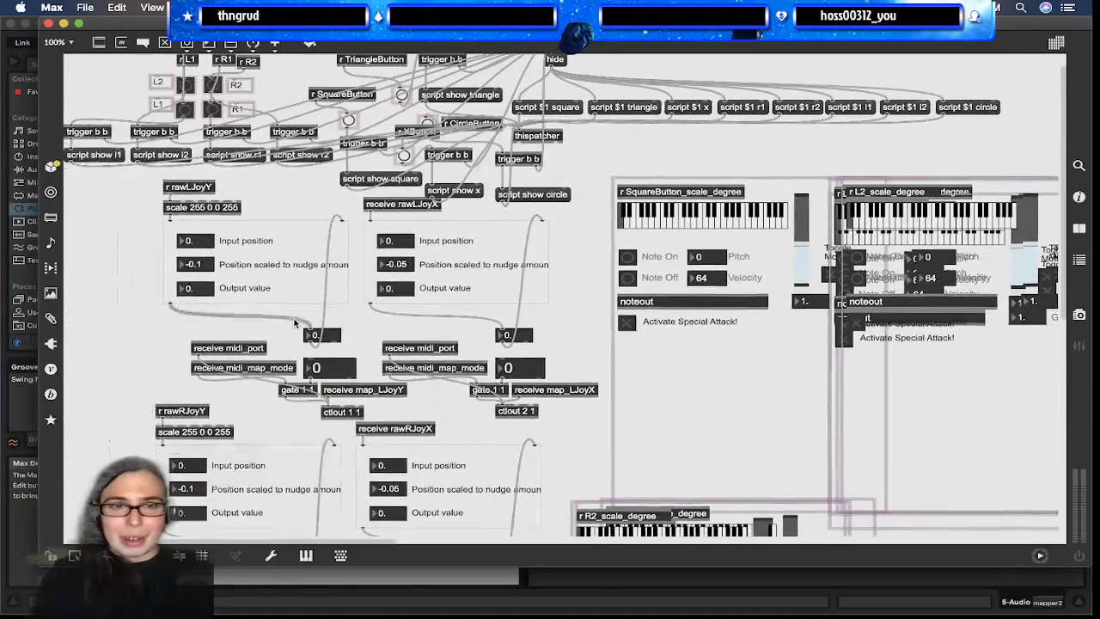
{"action": "scroll", "coordinate": [293, 322], "scroll_direction": "down", "scroll_amount": 10}
{"action": "scroll", "coordinate": [293, 322], "scroll_direction": "left", "scroll_amount": 2}
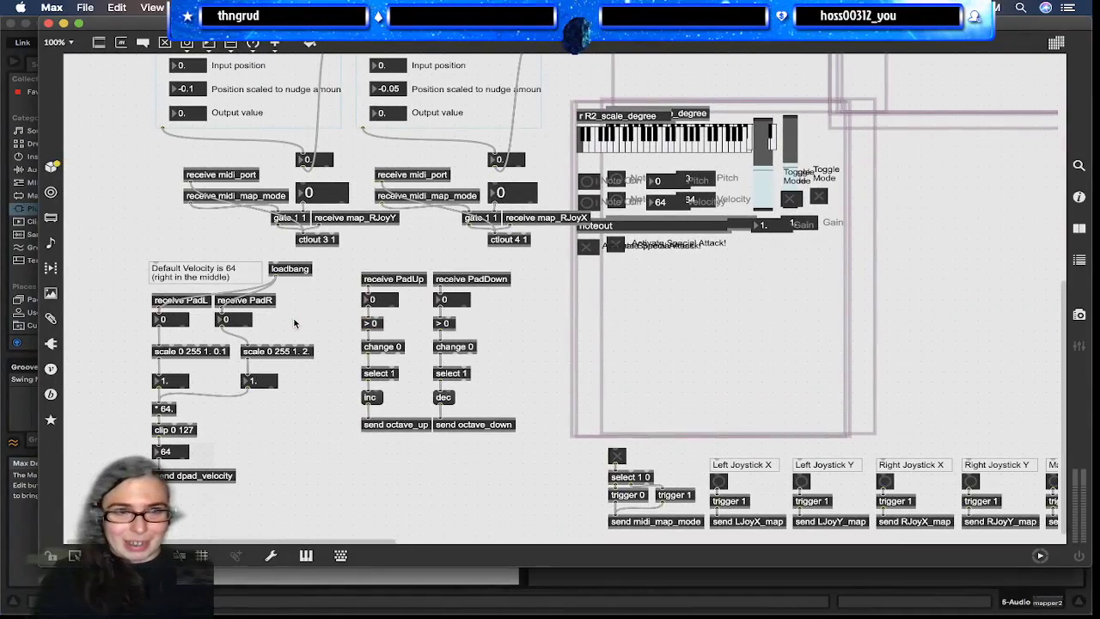
{"action": "scroll", "coordinate": [294, 323], "scroll_direction": "right", "scroll_amount": 6}
{"action": "scroll", "coordinate": [294, 322], "scroll_direction": "up", "scroll_amount": 1}
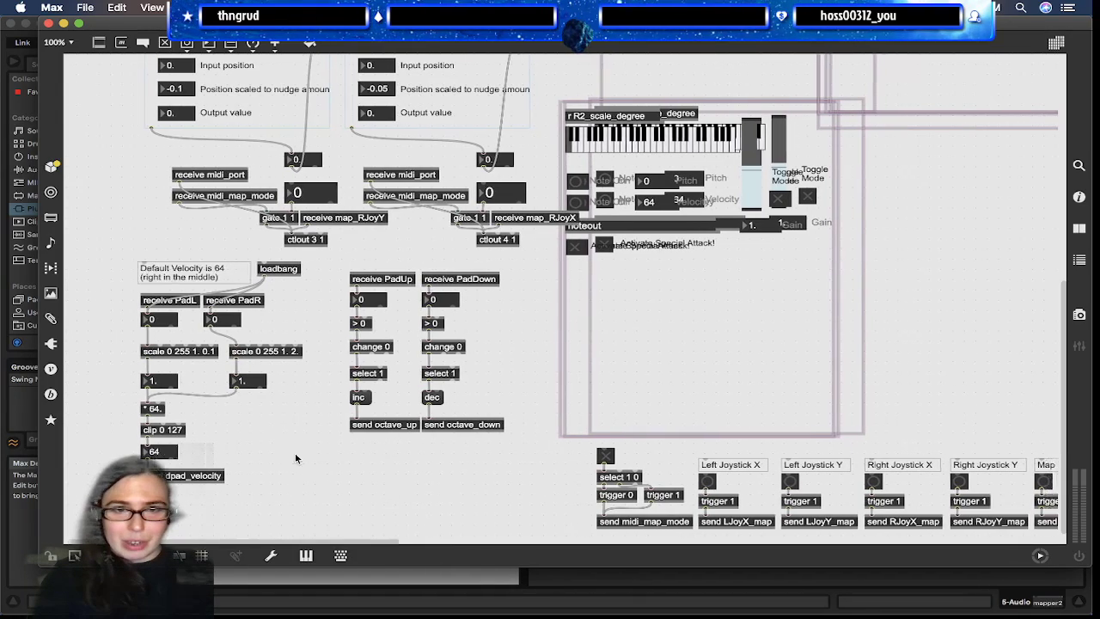
{"action": "scroll", "coordinate": [294, 457], "scroll_direction": "right", "scroll_amount": 13}
{"action": "scroll", "coordinate": [294, 457], "scroll_direction": "down", "scroll_amount": 1}
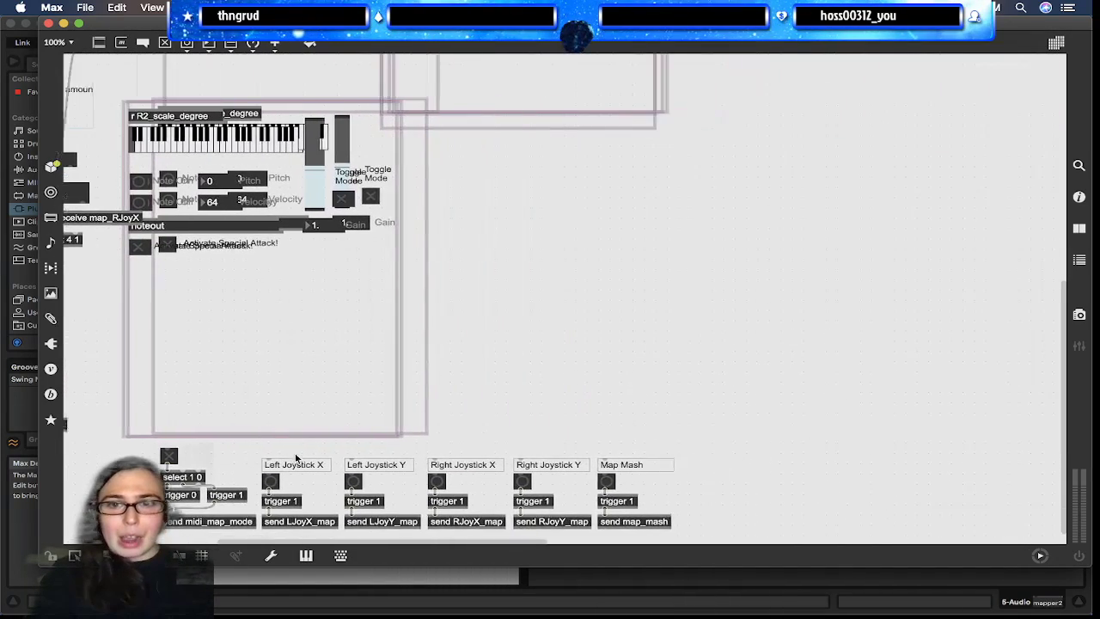
Return to the mapper2 patch, open its ps3_controller_routing subpatcher, and widen that window to show both route objects
{"action": "key", "text": "super+grave"}
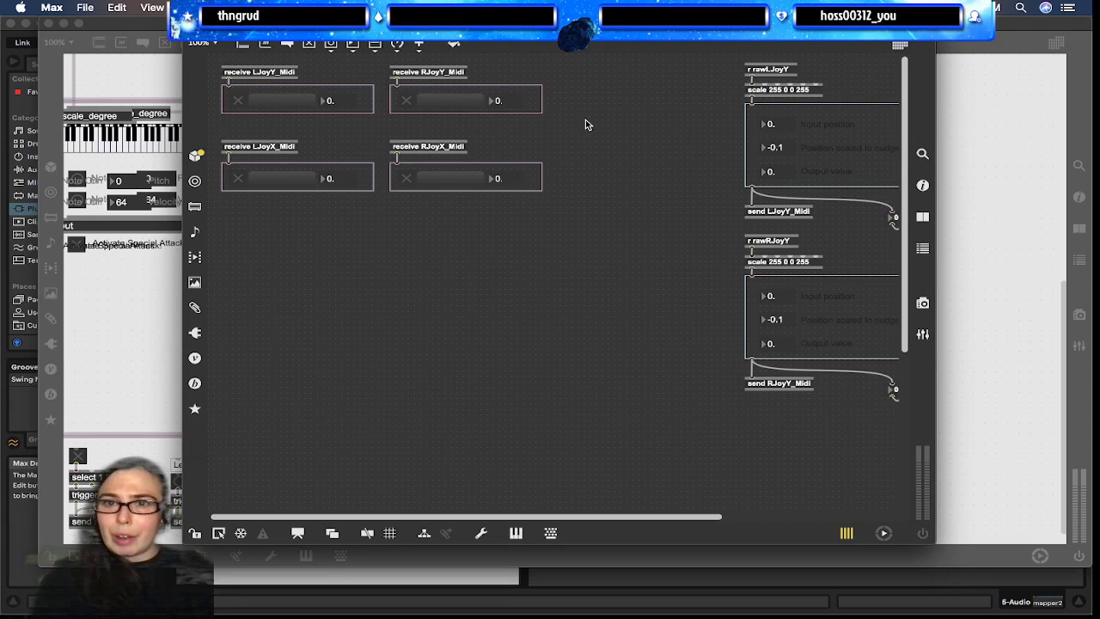
{"action": "scroll", "coordinate": [585, 122], "scroll_direction": "right", "scroll_amount": 8}
{"action": "scroll", "coordinate": [649, 274], "scroll_direction": "down", "scroll_amount": 8}
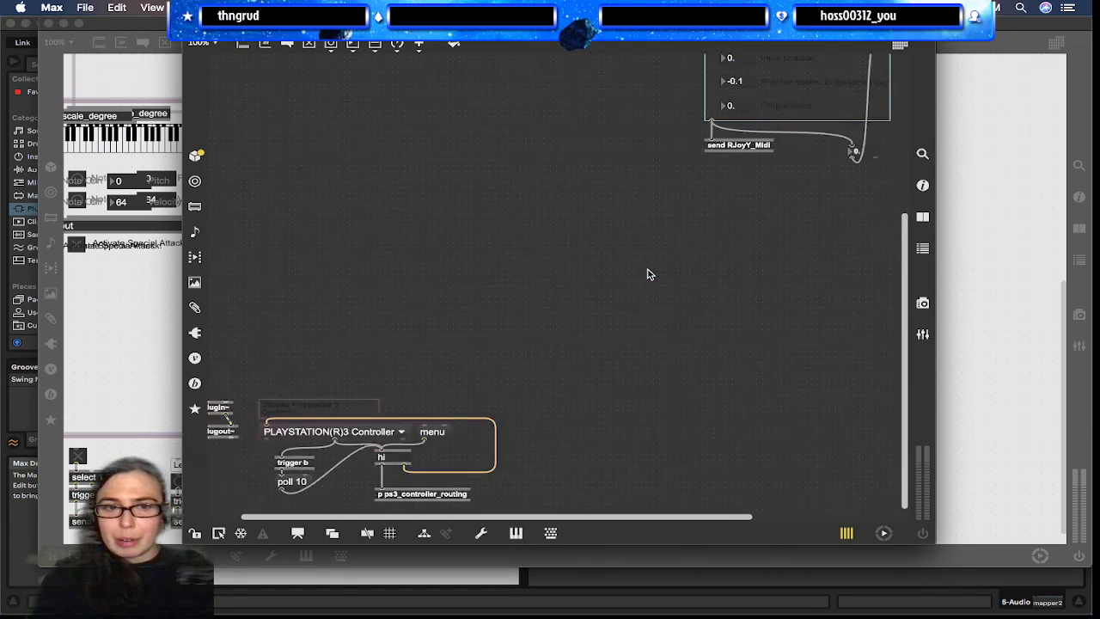
{"action": "scroll", "coordinate": [670, 443], "scroll_direction": "left", "scroll_amount": 2}
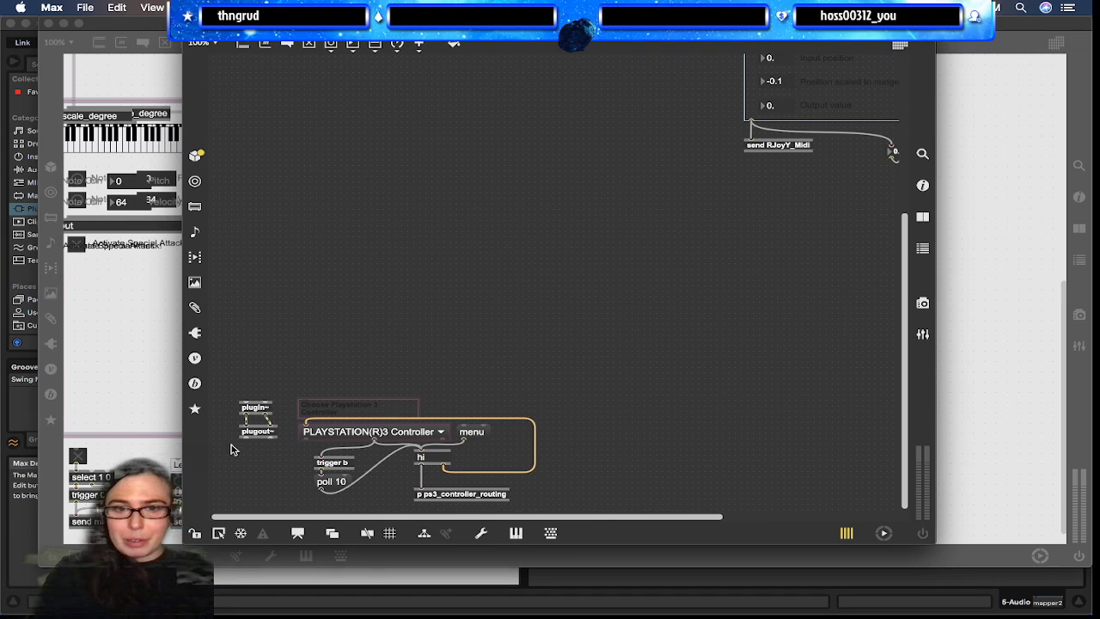
{"action": "left_click", "coordinate": [435, 459]}
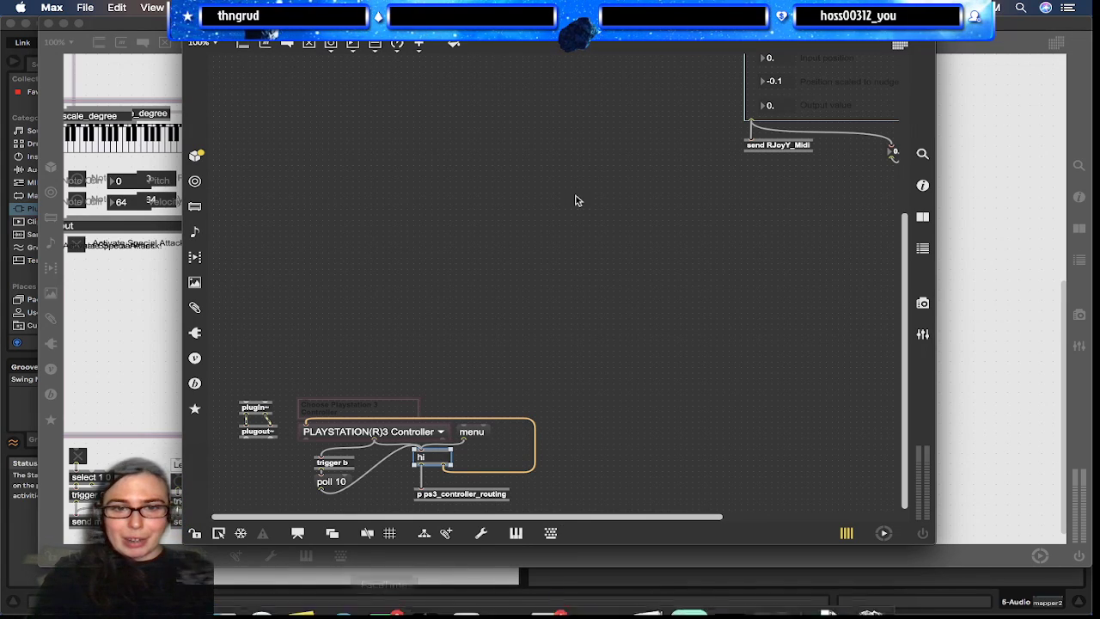
{"action": "double_click", "coordinate": [458, 493]}
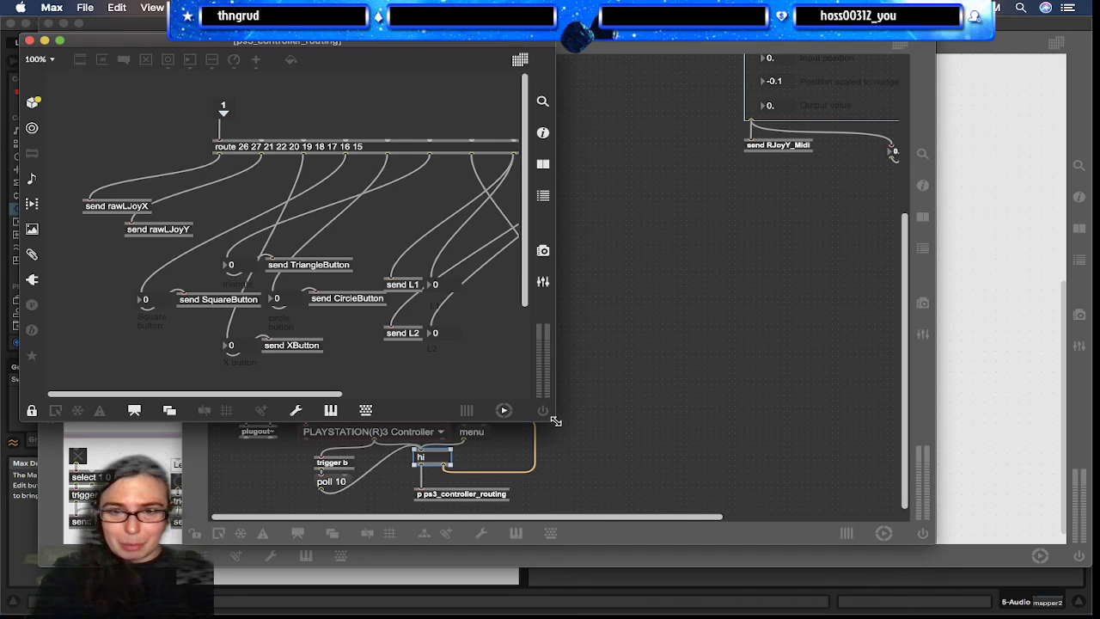
{"action": "left_click_drag", "start_coordinate": [556, 421], "coordinate": [995, 393]}
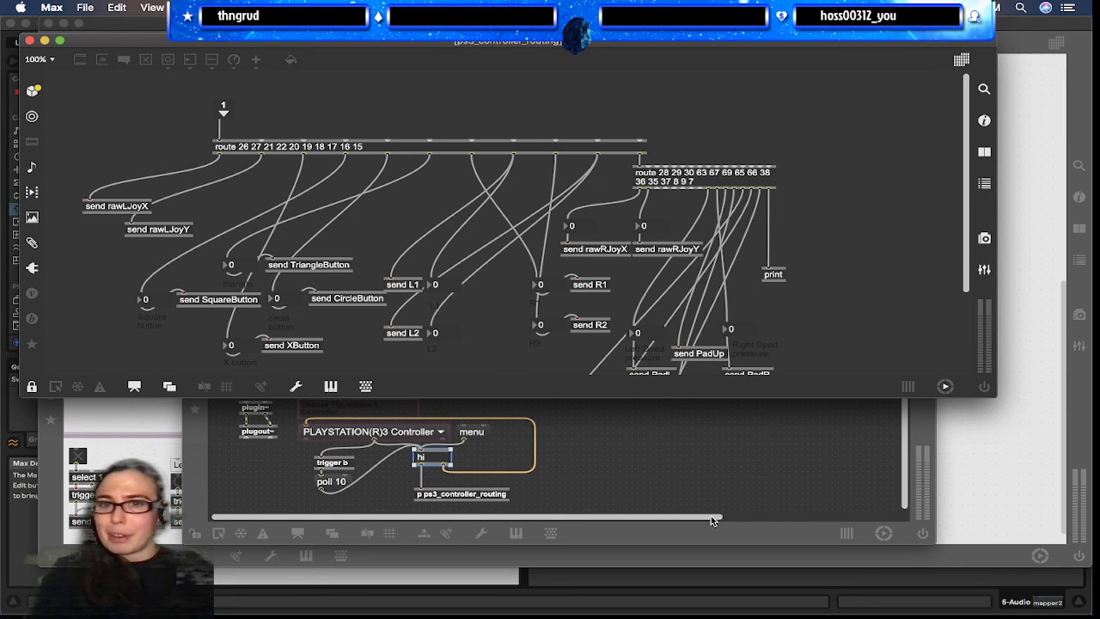
Return to the main mapper2 patch, lock it, and choose PLAYSTATION(R)3 Controller as the input device
{"action": "left_click", "coordinate": [580, 496]}
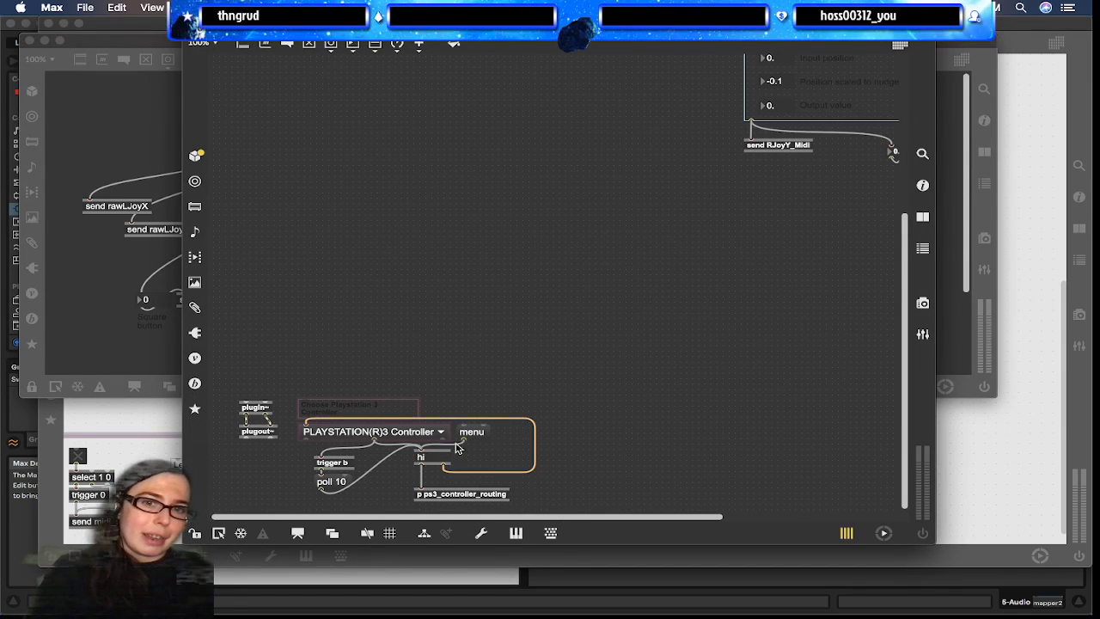
{"action": "left_click", "coordinate": [386, 438]}
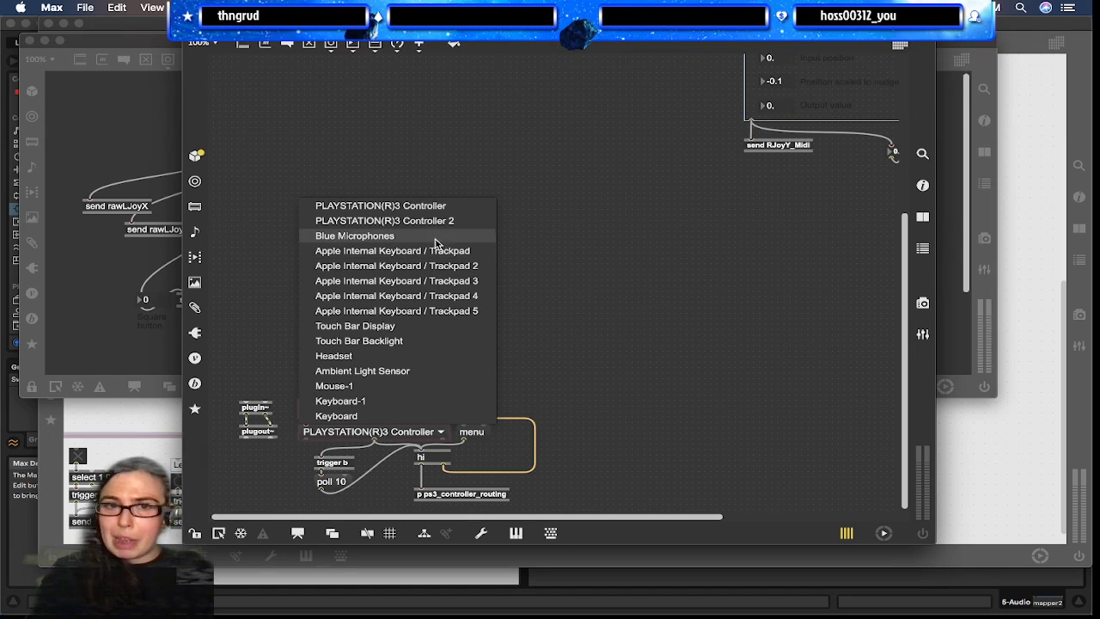
{"action": "left_click", "coordinate": [710, 314]}
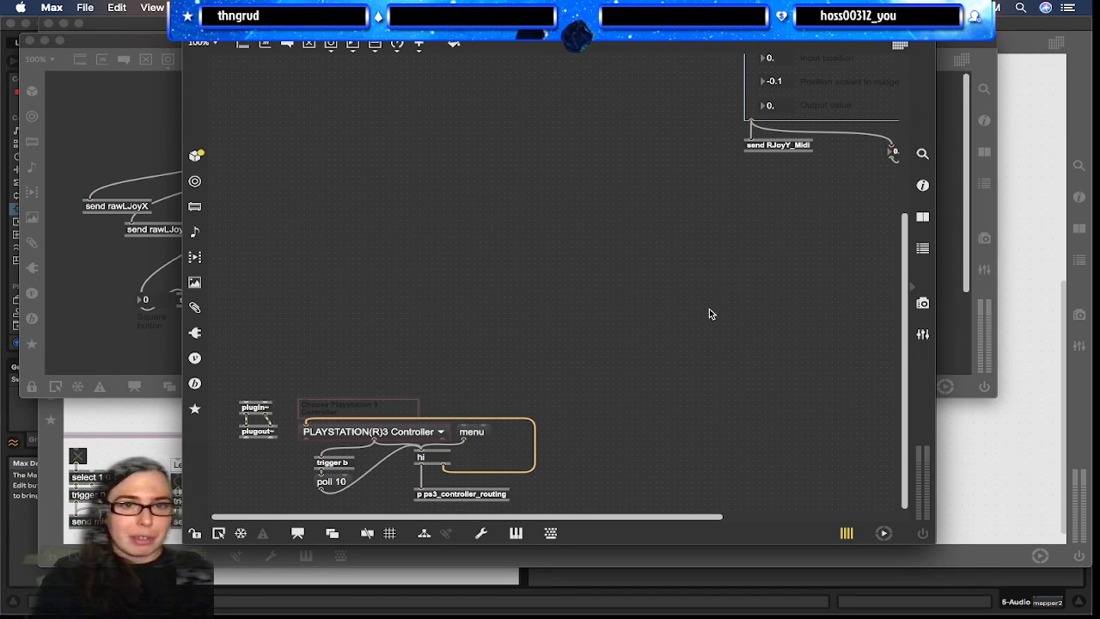
{"action": "key", "text": "super+e"}
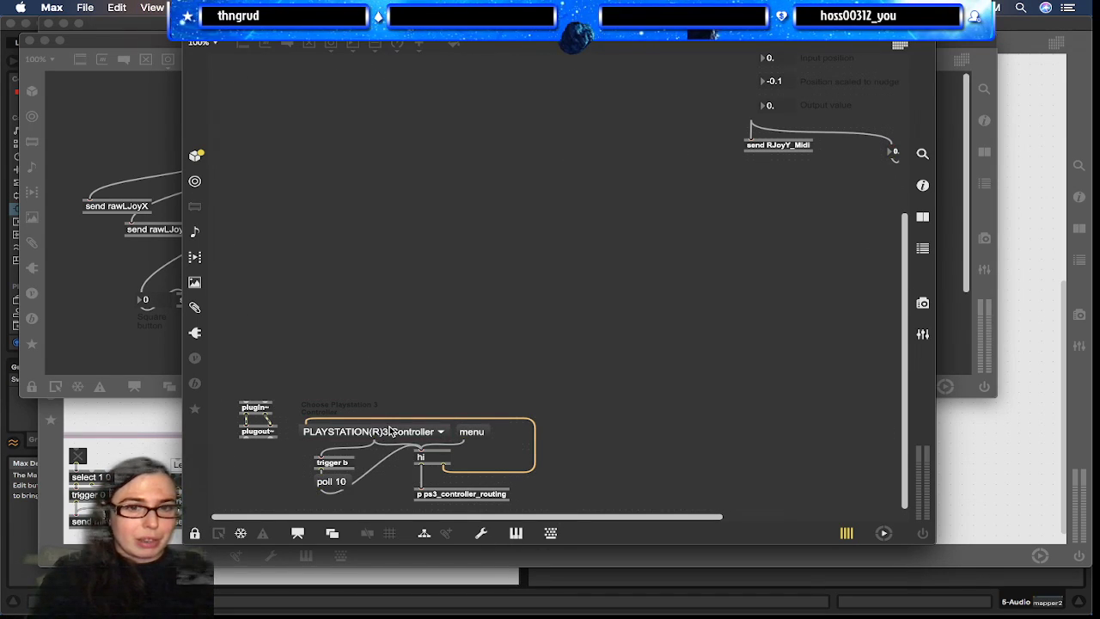
{"action": "left_click", "coordinate": [391, 435]}
{"action": "left_click", "coordinate": [380, 206]}
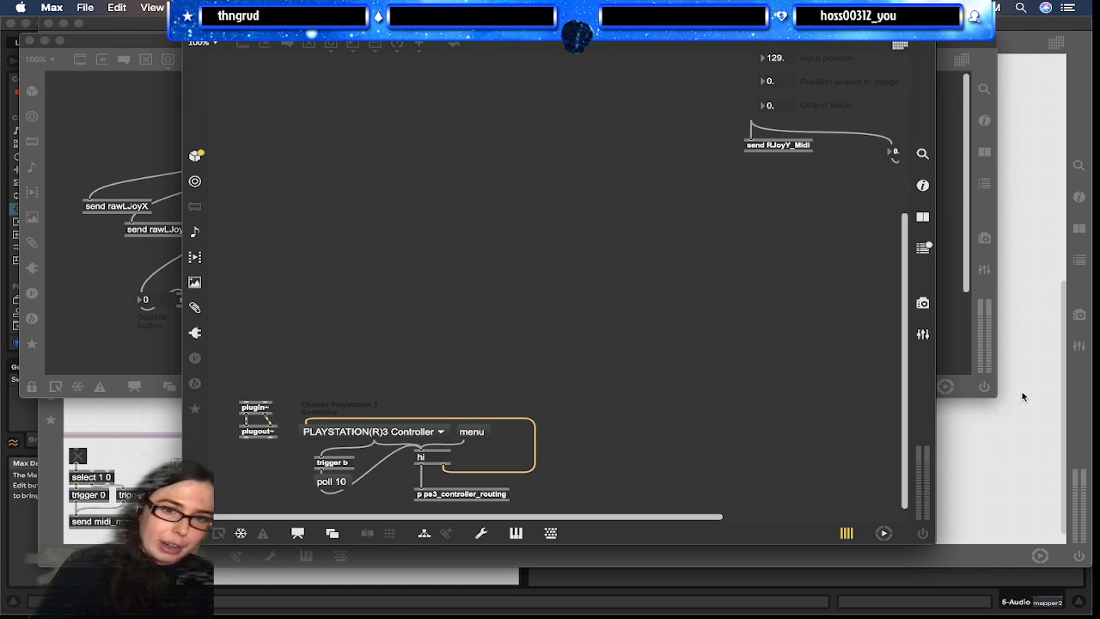
Check the incoming joystick positions and output values in the mapper2 scaling sections
{"action": "scroll", "coordinate": [776, 197], "scroll_direction": "right", "scroll_amount": 5}
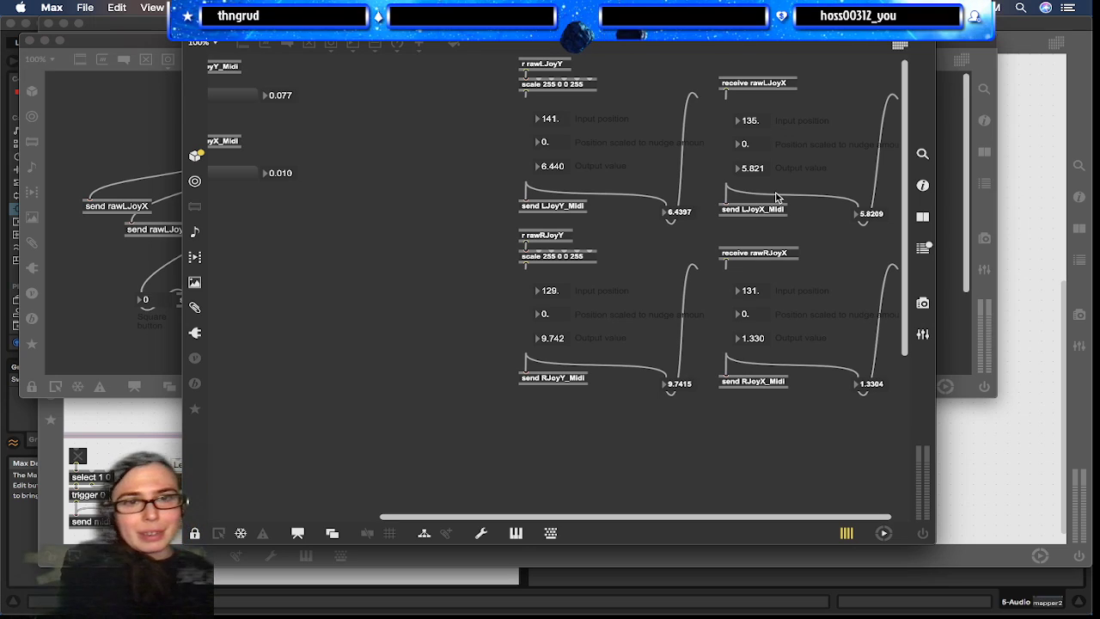
{"action": "scroll", "coordinate": [473, 263], "scroll_direction": "left", "scroll_amount": 5}
{"action": "scroll", "coordinate": [472, 266], "scroll_direction": "down", "scroll_amount": 5}
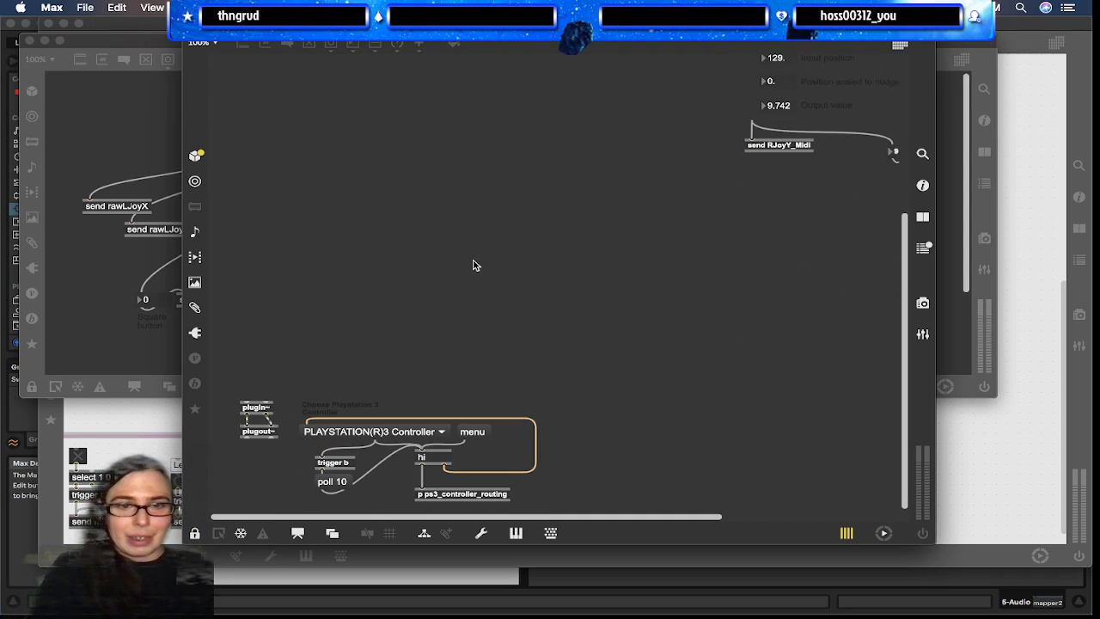
Open the ps3_controller_routing subpatcher, inspect how the route outputs feed the joystick and button sends, and close it
{"action": "double_click", "coordinate": [481, 495]}
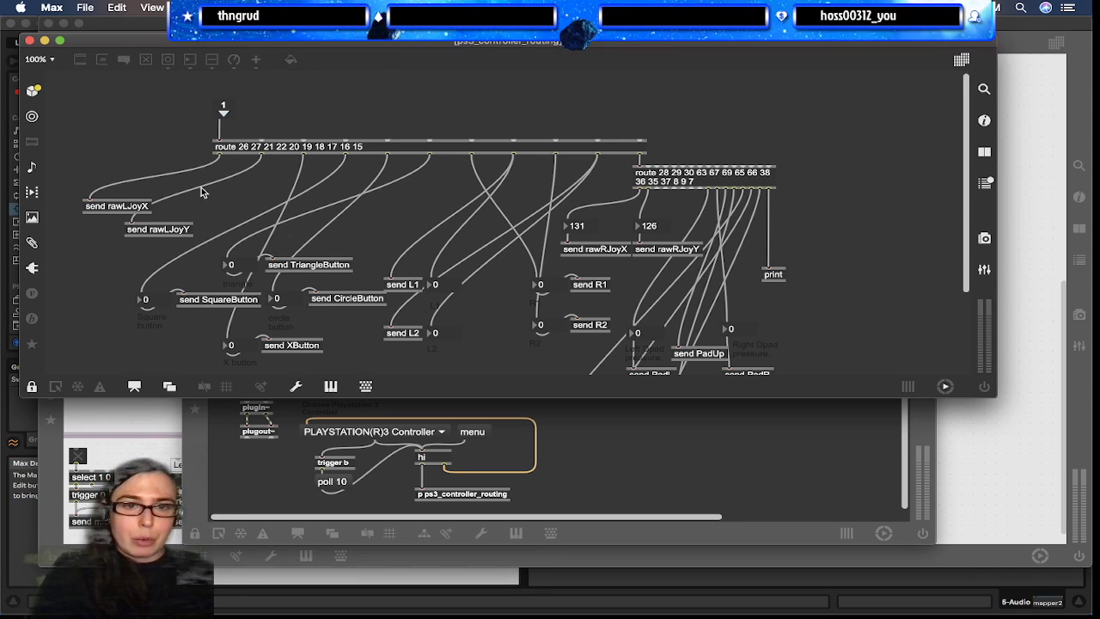
{"action": "key", "text": "super+e"}
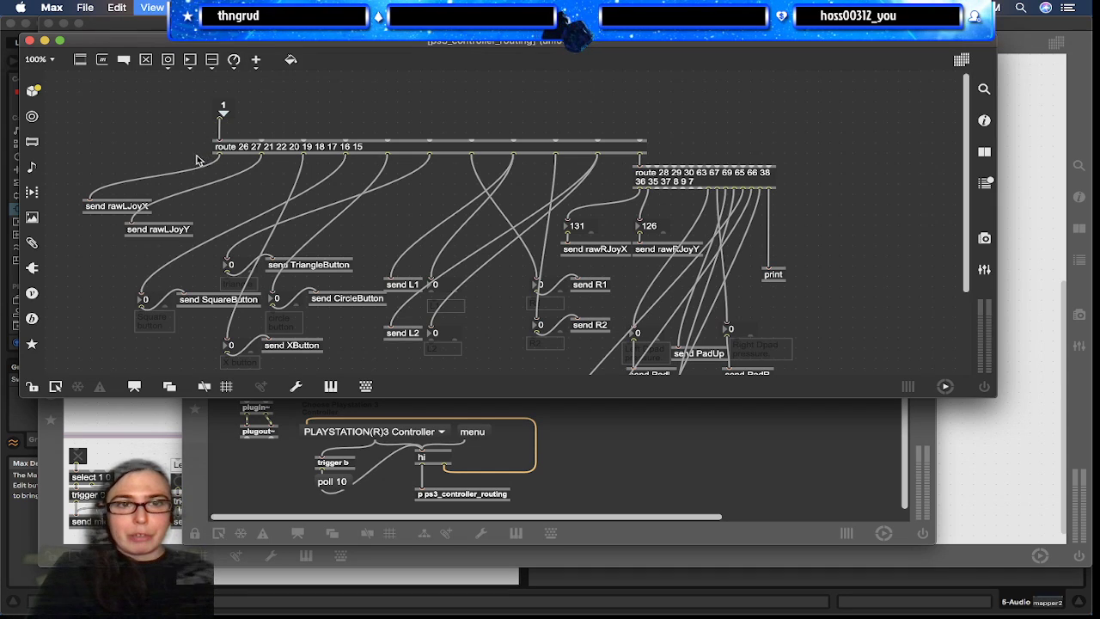
{"action": "key", "text": "super+e"}
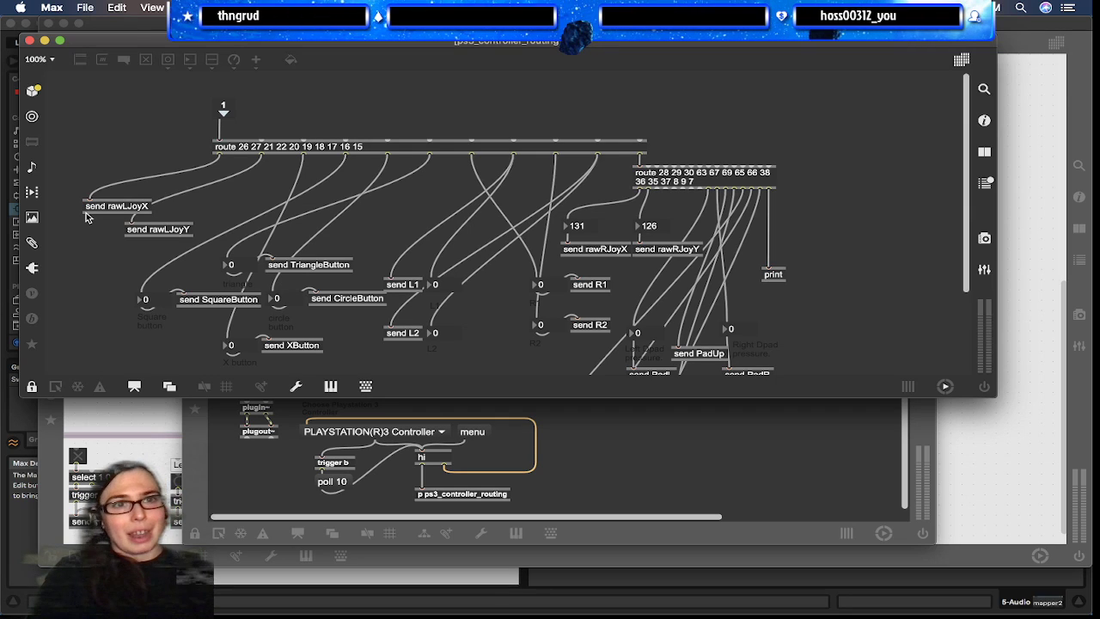
{"action": "scroll", "coordinate": [125, 186], "scroll_direction": "down", "scroll_amount": 2}
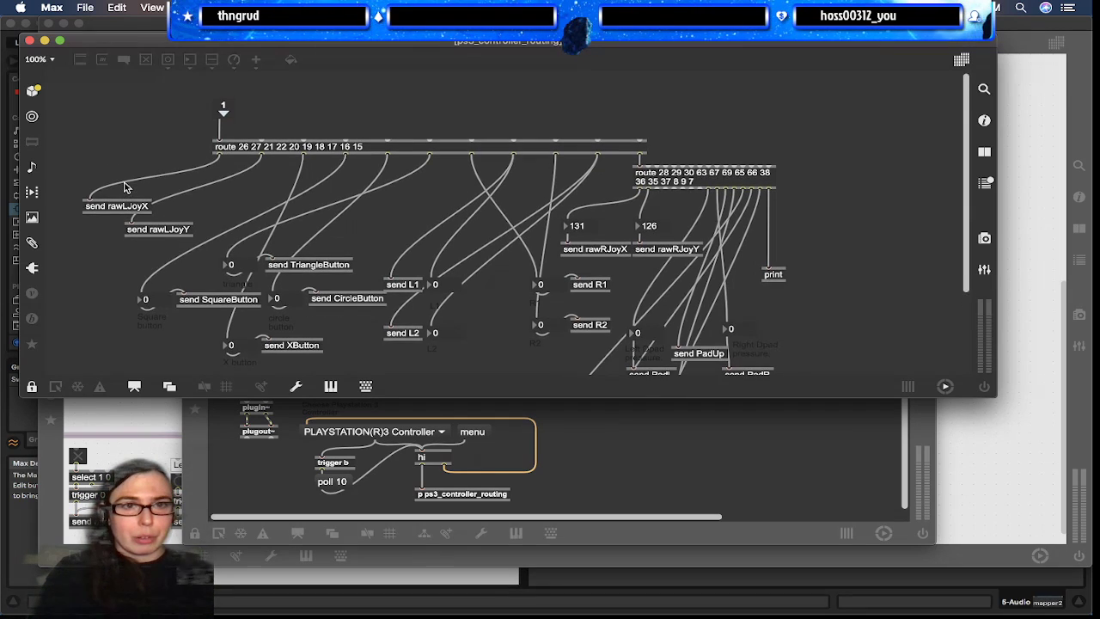
{"action": "scroll", "coordinate": [118, 211], "scroll_direction": "down", "scroll_amount": 3}
{"action": "key", "text": "super+w"}
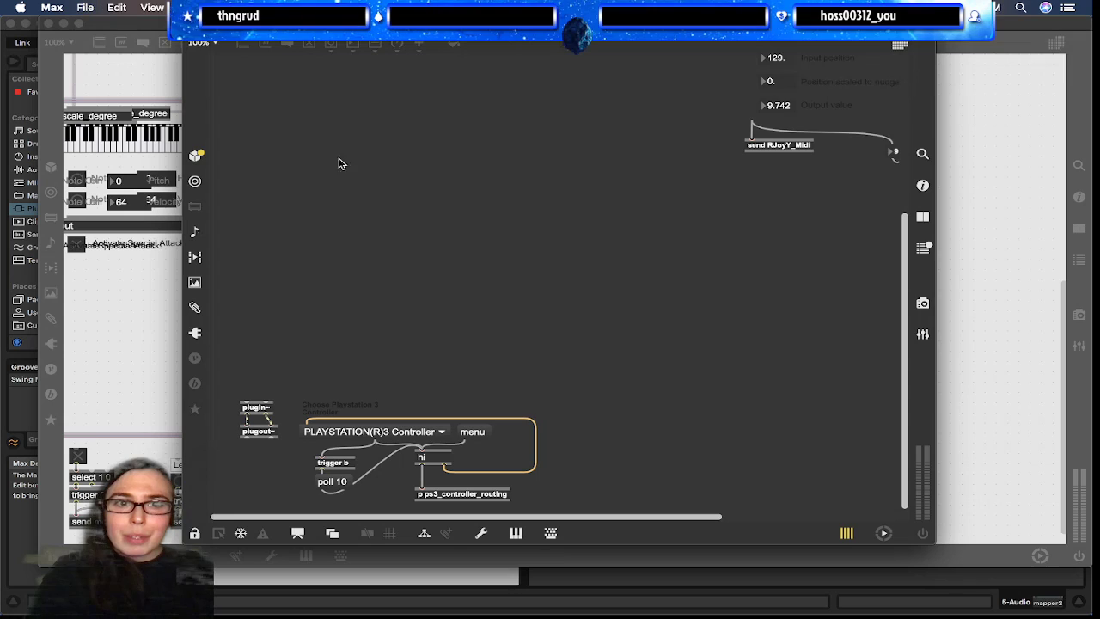
Review the raw joystick scaling sections and the four joystick MIDI receivers in the mapper2 patch
{"action": "scroll", "coordinate": [576, 268], "scroll_direction": "up", "scroll_amount": 10}
{"action": "scroll", "coordinate": [576, 268], "scroll_direction": "right", "scroll_amount": 8}
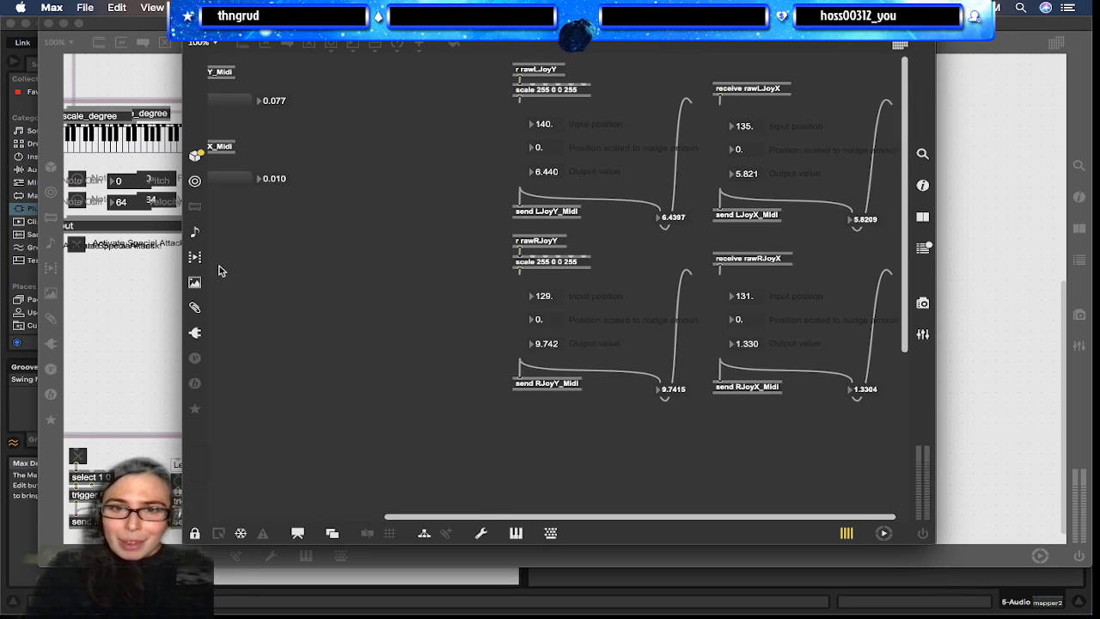
{"action": "scroll", "coordinate": [418, 319], "scroll_direction": "left", "scroll_amount": 8}
{"action": "scroll", "coordinate": [417, 320], "scroll_direction": "down", "scroll_amount": 1}
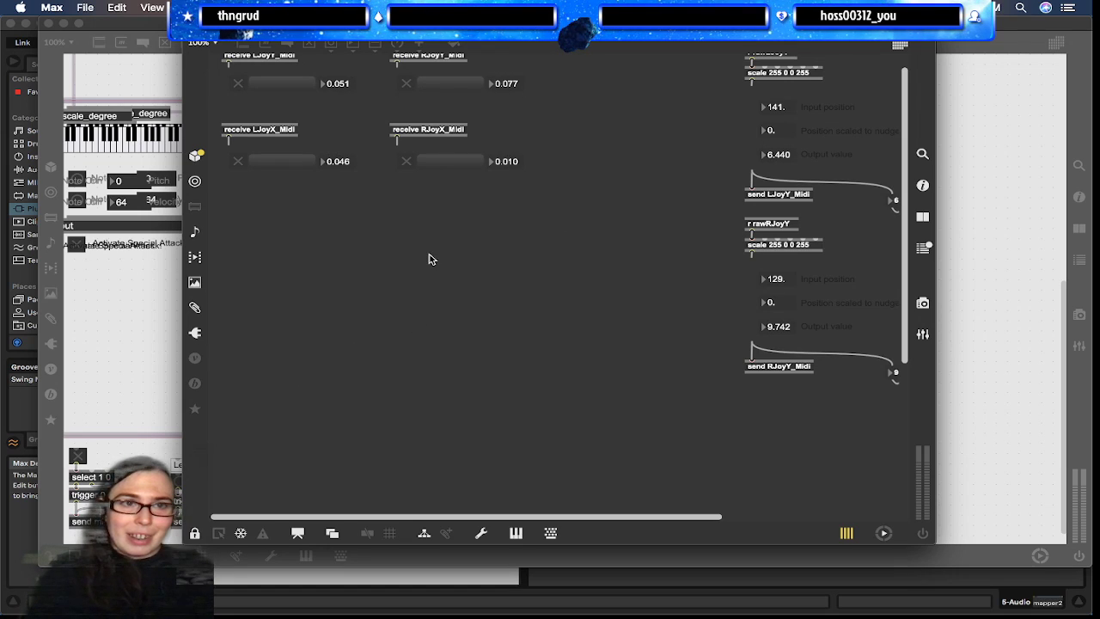
Switch to the larger controller patch and examine its scale, MIDI port, PlayStation 3 controller, output CC and button-press sections
{"action": "left_click", "coordinate": [115, 322]}
{"action": "scroll", "coordinate": [599, 345], "scroll_direction": "up", "scroll_amount": 5}
{"action": "scroll", "coordinate": [599, 345], "scroll_direction": "right", "scroll_amount": 8}
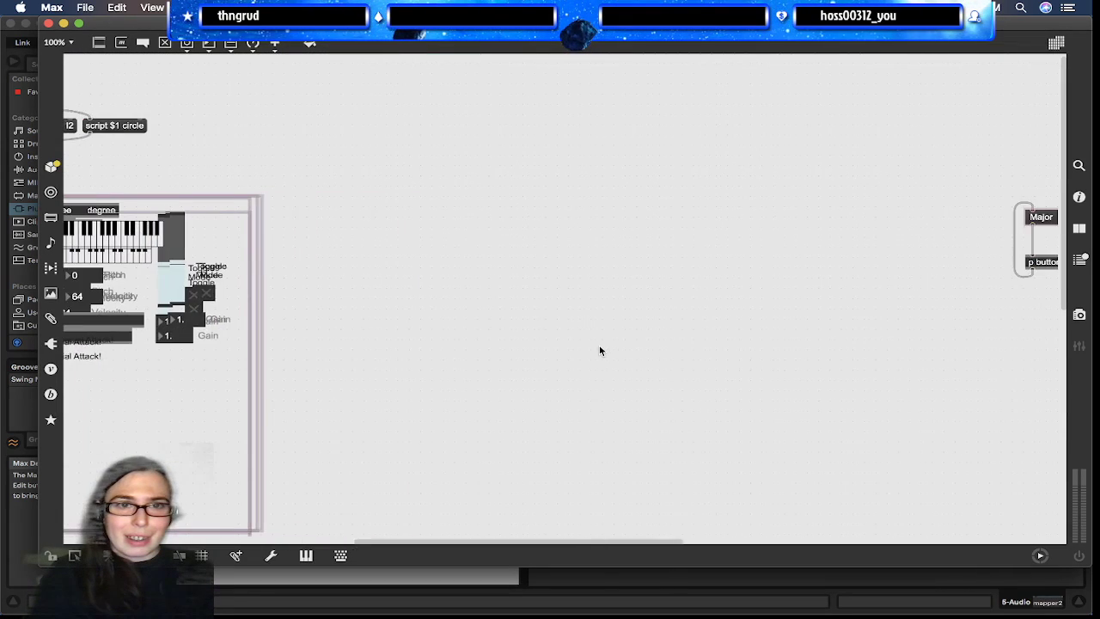
{"action": "scroll", "coordinate": [600, 350], "scroll_direction": "right", "scroll_amount": 12}
{"action": "scroll", "coordinate": [600, 350], "scroll_direction": "down", "scroll_amount": 2}
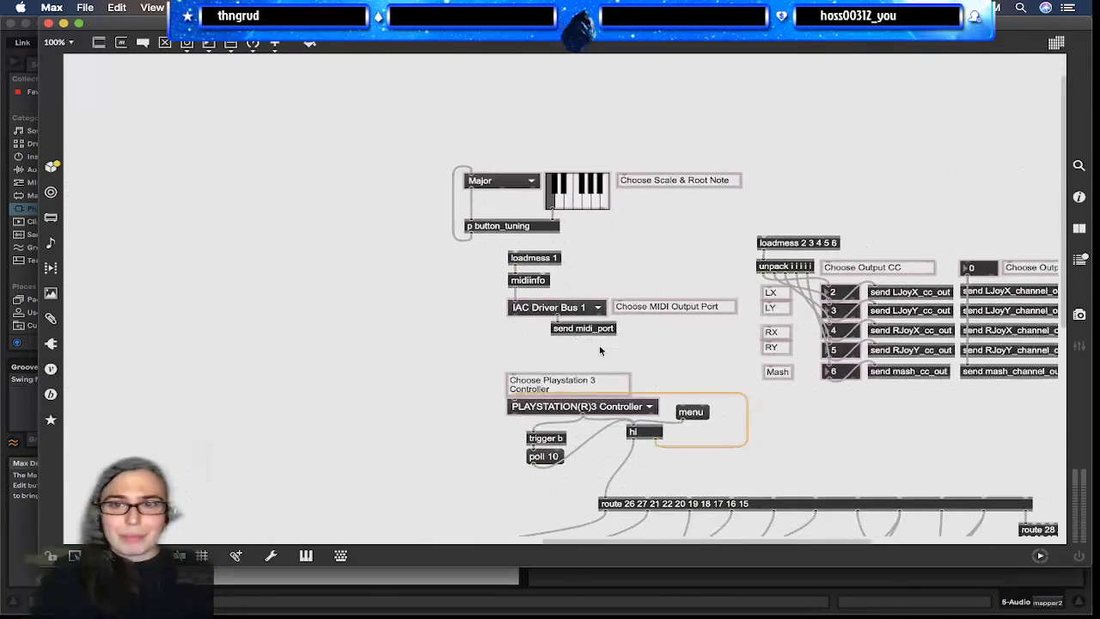
{"action": "scroll", "coordinate": [600, 350], "scroll_direction": "right", "scroll_amount": 10}
{"action": "scroll", "coordinate": [600, 350], "scroll_direction": "down", "scroll_amount": 1}
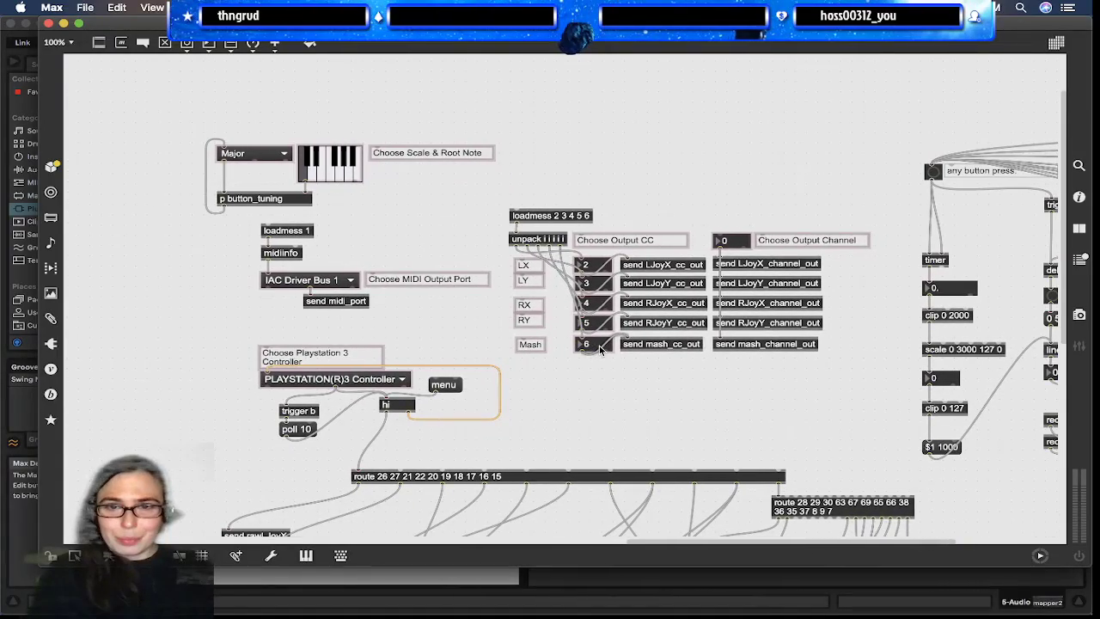
{"action": "scroll", "coordinate": [599, 348], "scroll_direction": "right", "scroll_amount": 15}
{"action": "scroll", "coordinate": [600, 348], "scroll_direction": "down", "scroll_amount": 5}
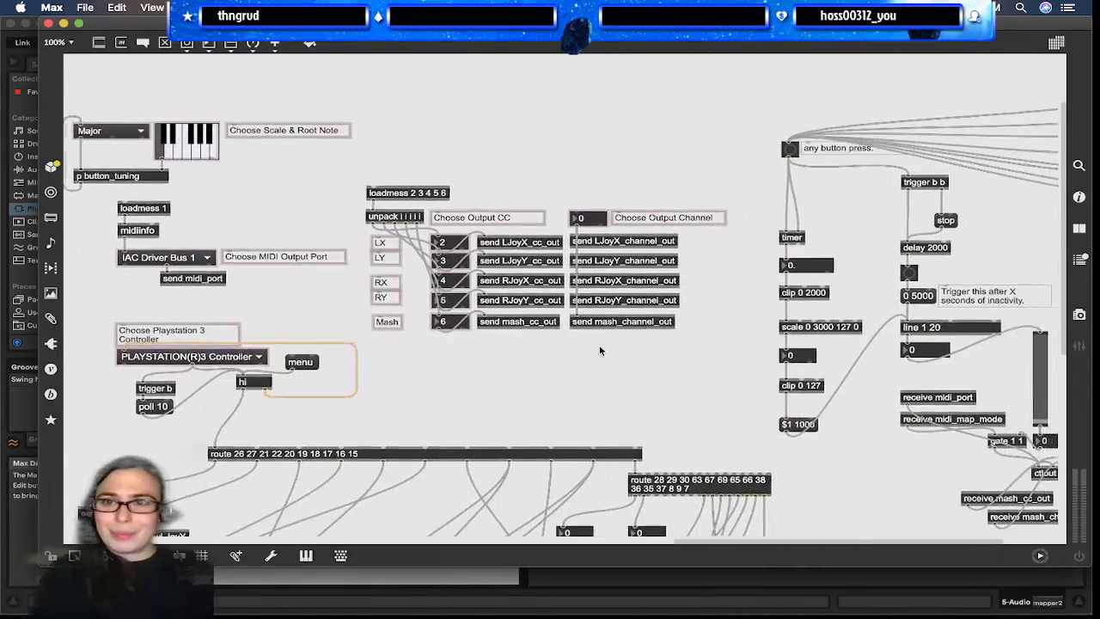
Review the PlayStation 3 routing section of the larger patch and copy its controller picture
{"action": "scroll", "coordinate": [599, 351], "scroll_direction": "down", "scroll_amount": 5}
{"action": "scroll", "coordinate": [600, 350], "scroll_direction": "left", "scroll_amount": 10}
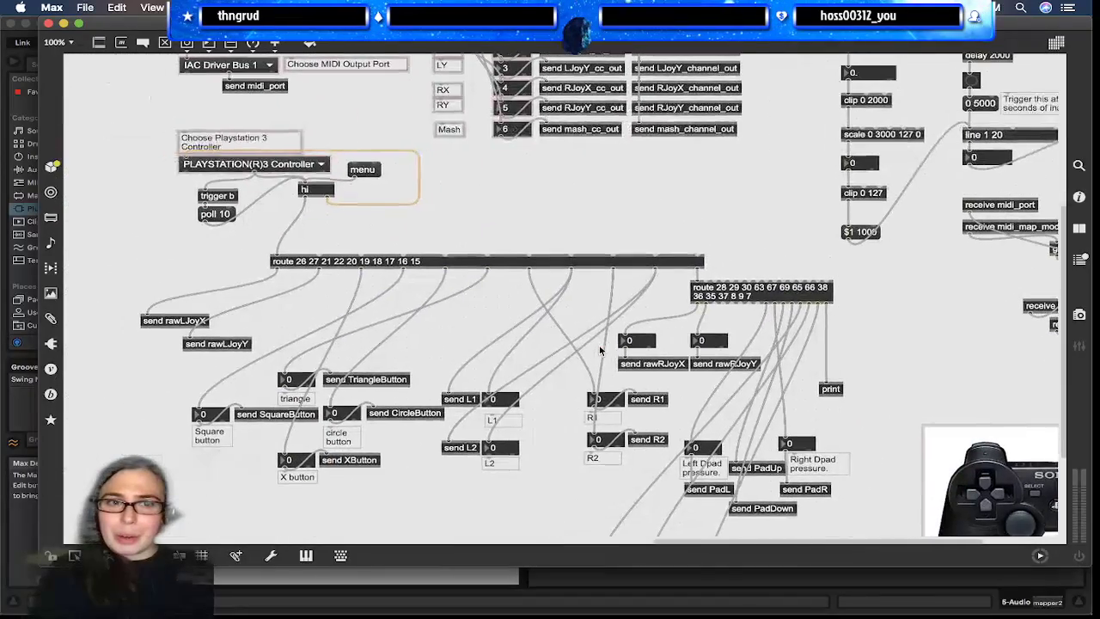
{"action": "scroll", "coordinate": [600, 351], "scroll_direction": "down", "scroll_amount": 5}
{"action": "scroll", "coordinate": [599, 350], "scroll_direction": "right", "scroll_amount": 10}
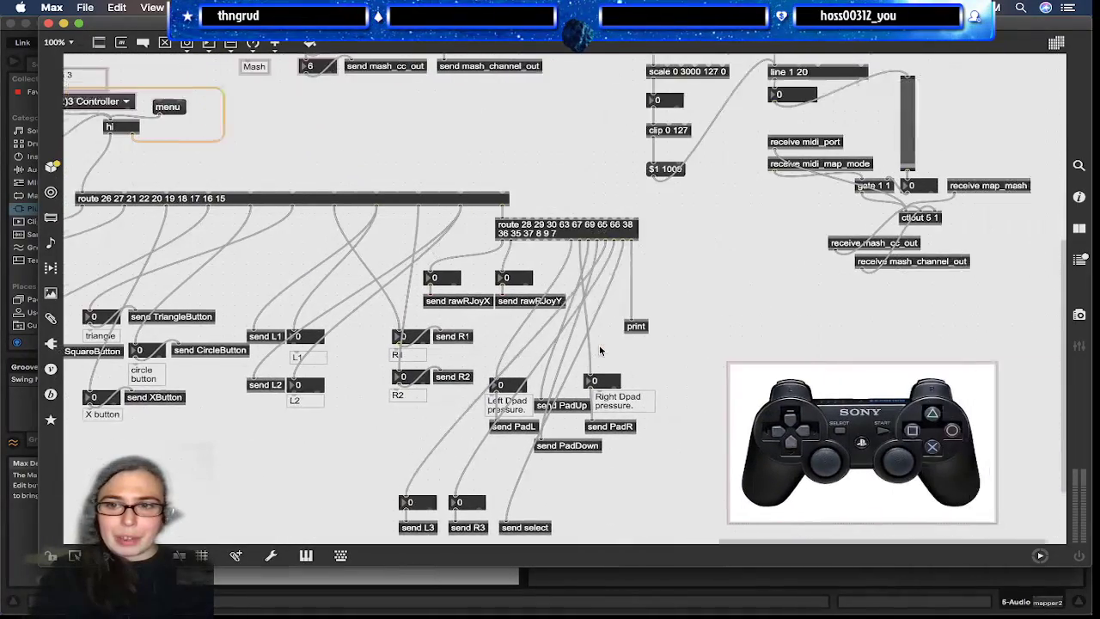
{"action": "scroll", "coordinate": [599, 348], "scroll_direction": "down", "scroll_amount": 1}
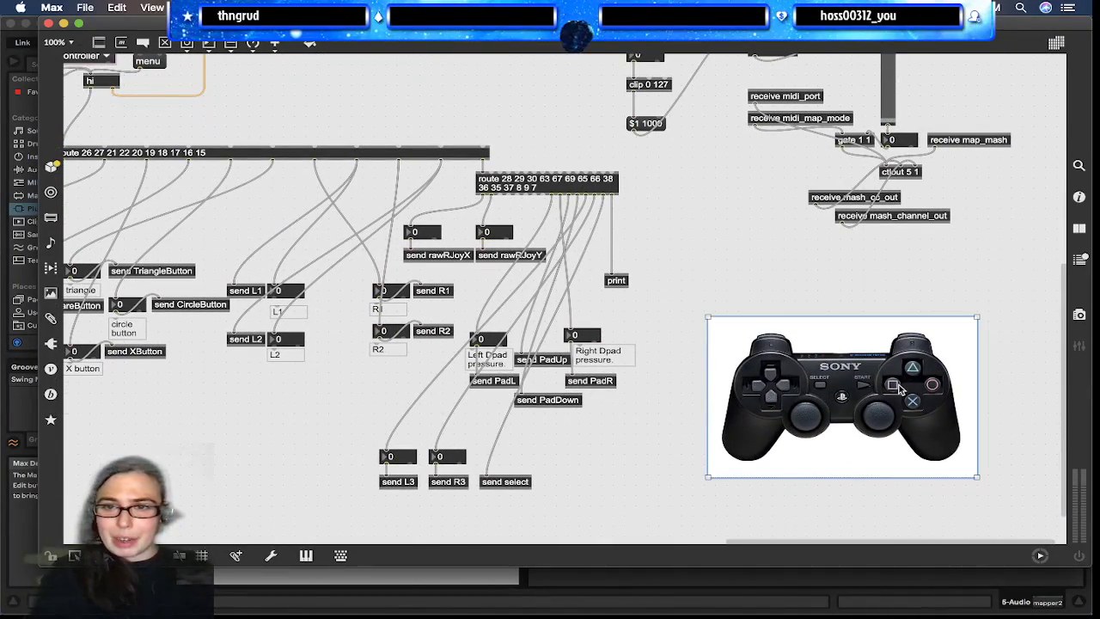
{"action": "scroll", "coordinate": [674, 283], "scroll_direction": "left", "scroll_amount": 10}
Paste the controller picture into the mapper2 patch and place it below the four joystick MIDI receivers
{"action": "key", "text": "super+grave"}
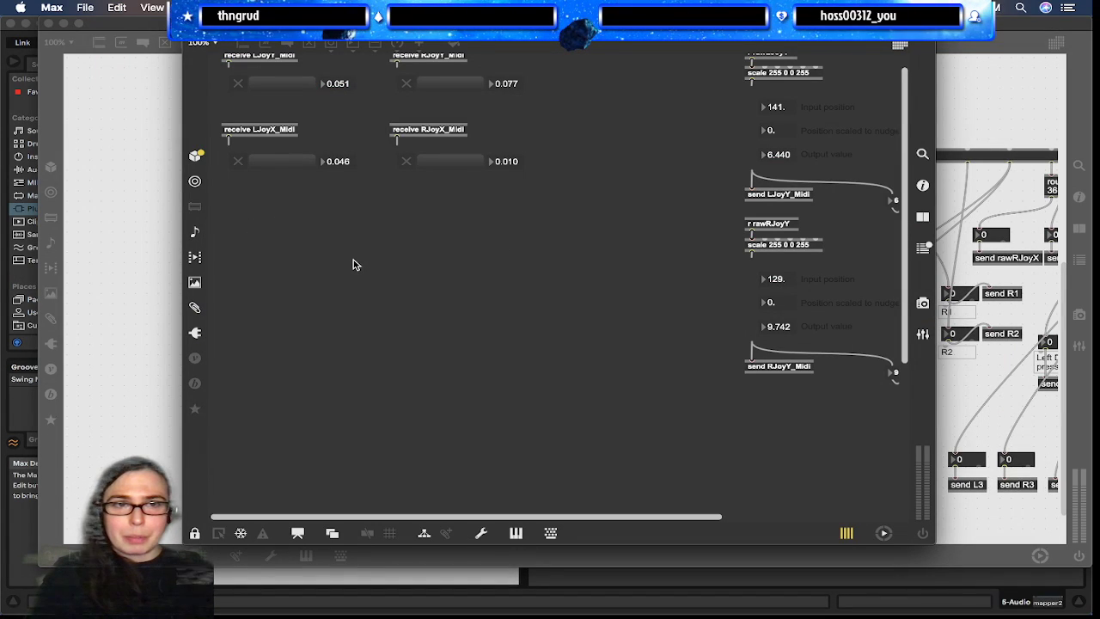
{"action": "key", "text": "super+e"}
{"action": "key", "text": "super+v"}
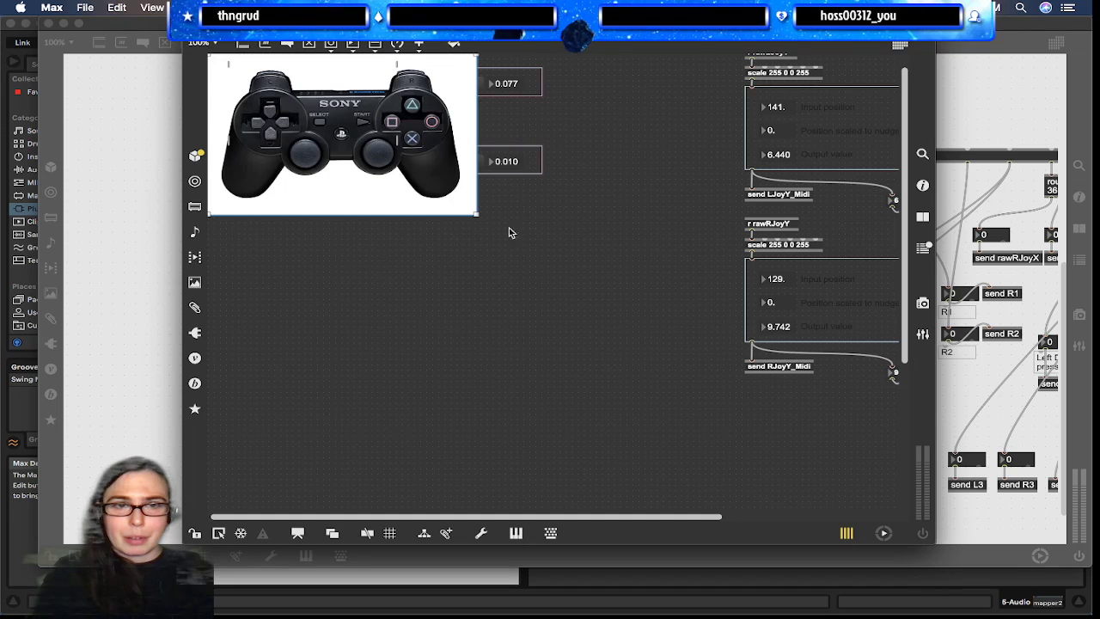
{"action": "left_click_drag", "start_coordinate": [374, 199], "coordinate": [443, 348]}
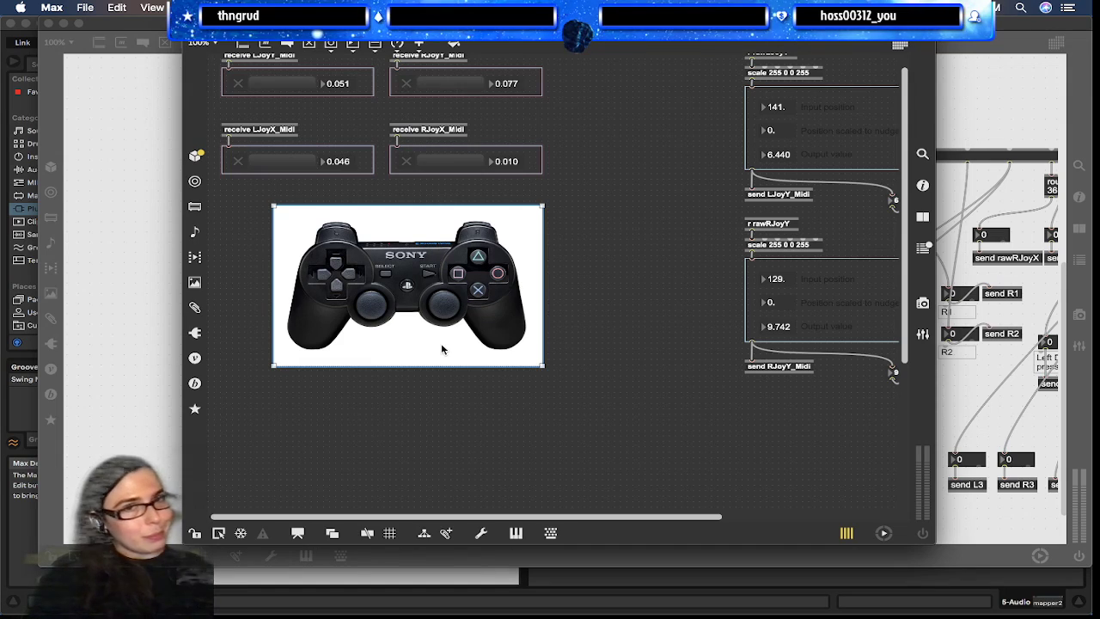
{"action": "left_click", "coordinate": [591, 153]}
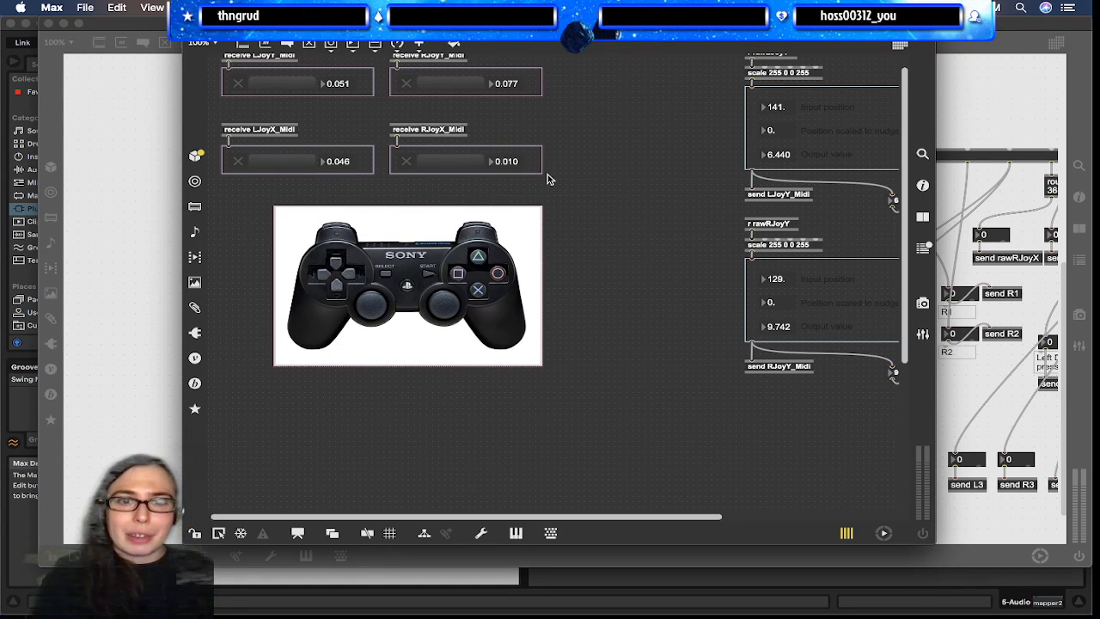
{"action": "left_click", "coordinate": [513, 169]}
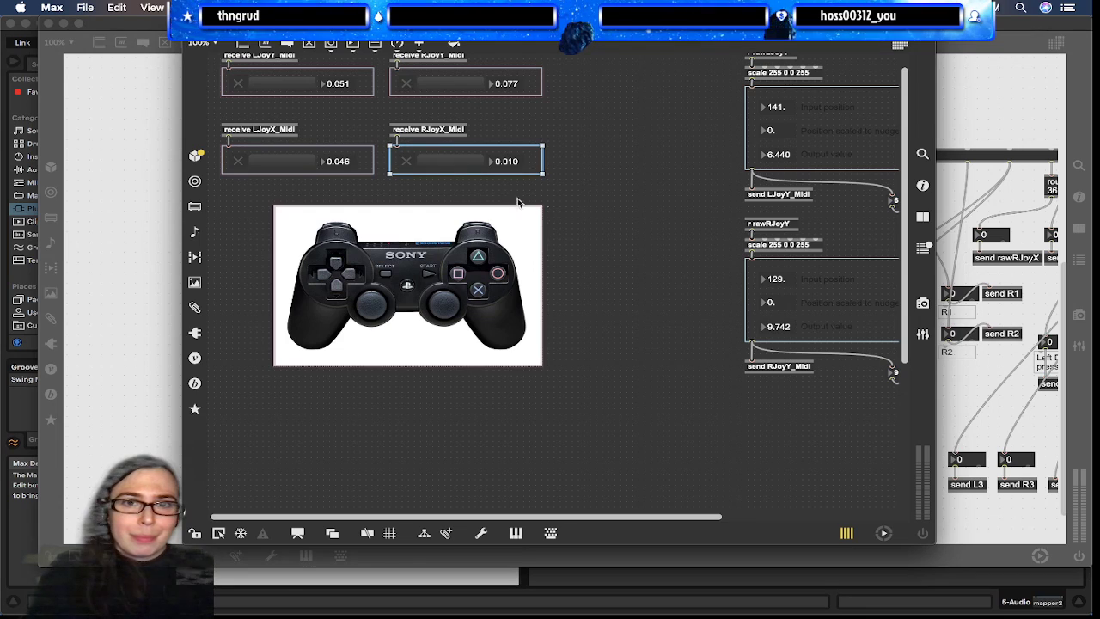
In the larger patch, copy the Choose Scale & Root Note menu, keyboard and label together with the p button_tuning subpatcher
{"action": "left_click", "coordinate": [110, 317]}
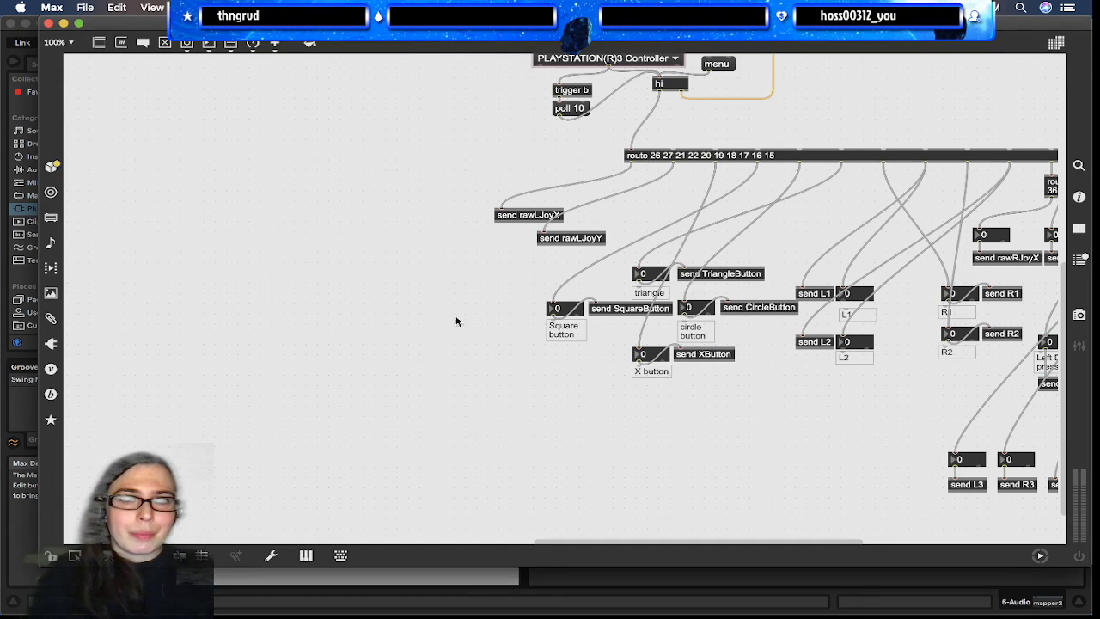
{"action": "scroll", "coordinate": [601, 401], "scroll_direction": "up", "scroll_amount": 10}
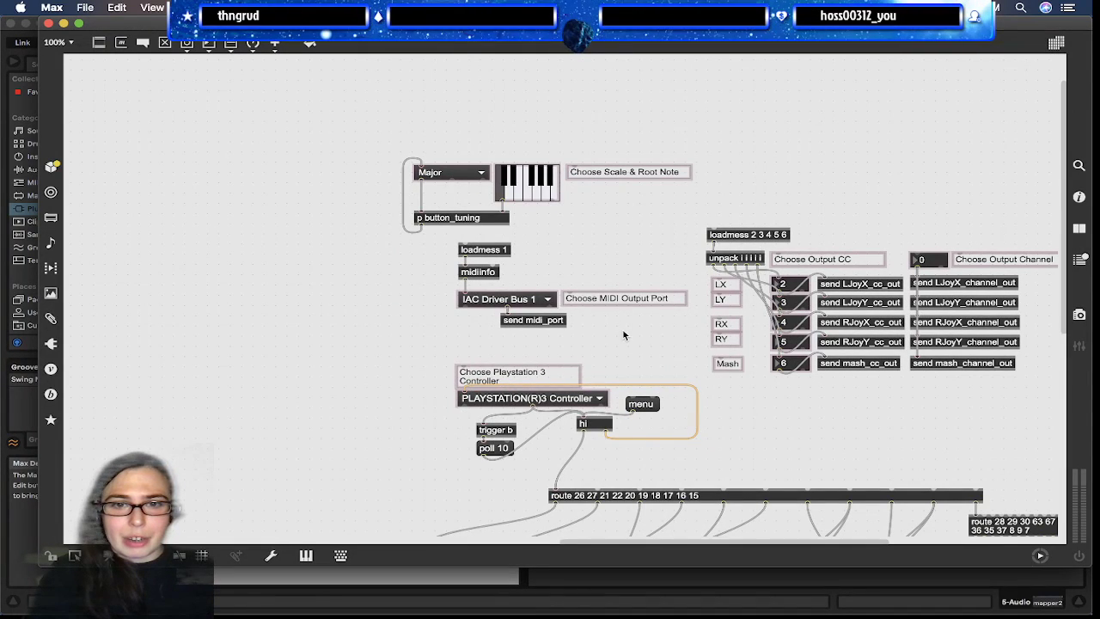
{"action": "left_click_drag", "start_coordinate": [627, 213], "coordinate": [329, 143]}
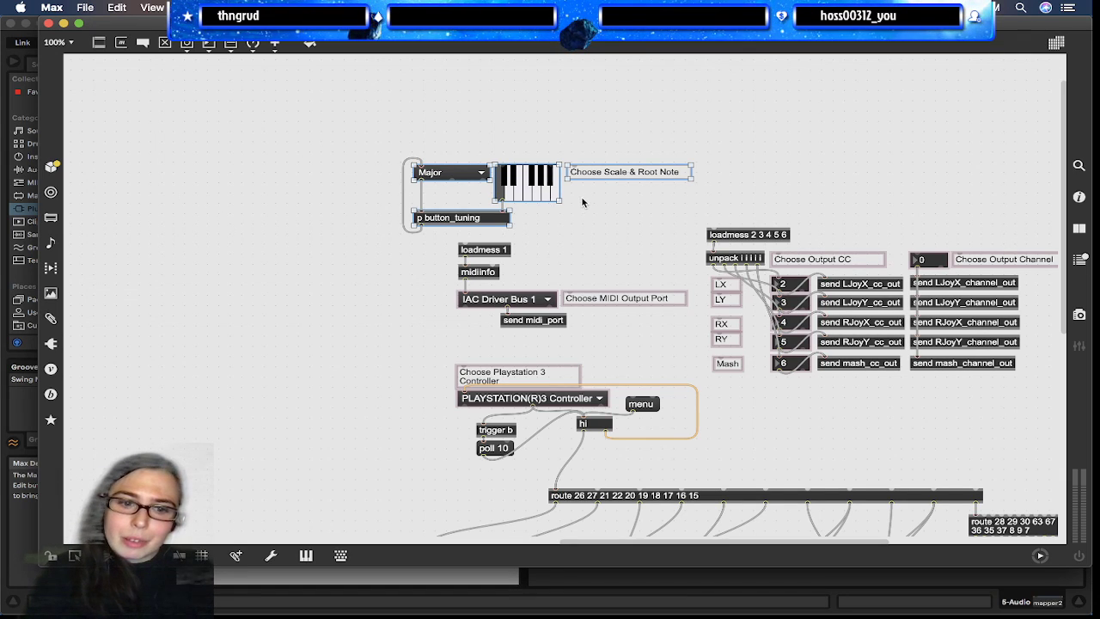
{"action": "scroll", "coordinate": [246, 296], "scroll_direction": "left", "scroll_amount": 10}
{"action": "scroll", "coordinate": [245, 296], "scroll_direction": "left", "scroll_amount": 15}
{"action": "scroll", "coordinate": [245, 296], "scroll_direction": "right", "scroll_amount": 4}
{"action": "scroll", "coordinate": [246, 296], "scroll_direction": "down", "scroll_amount": 1}
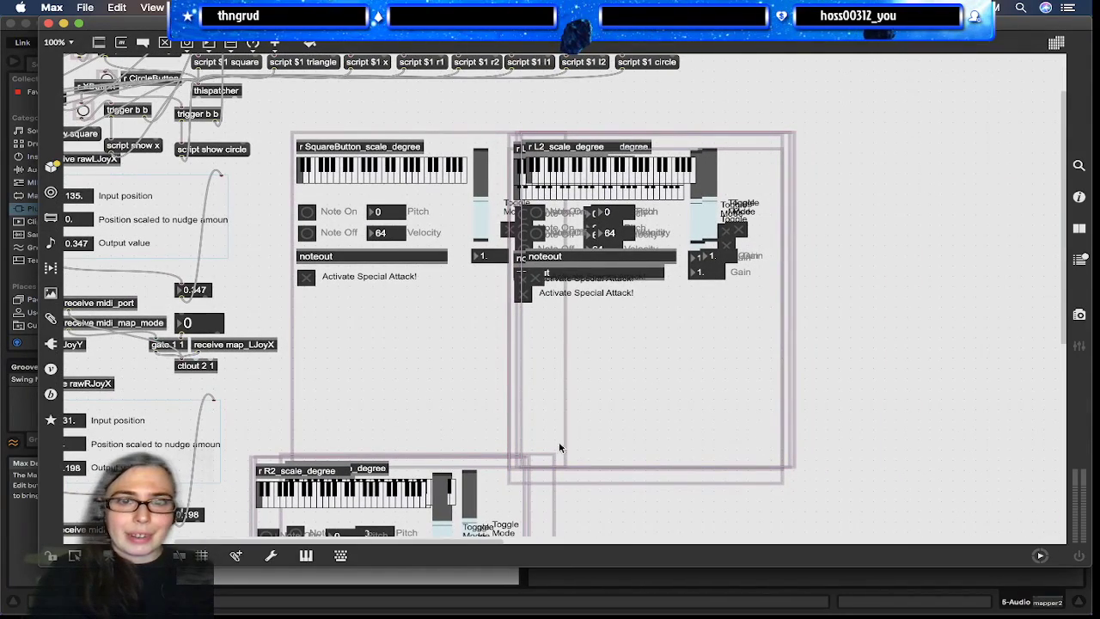
Paste the scale and root note controls into the empty area below the joystick scaling sections of the mapper2 patch
{"action": "double_click", "coordinate": [532, 325]}
{"action": "scroll", "coordinate": [504, 365], "scroll_direction": "right", "scroll_amount": 5}
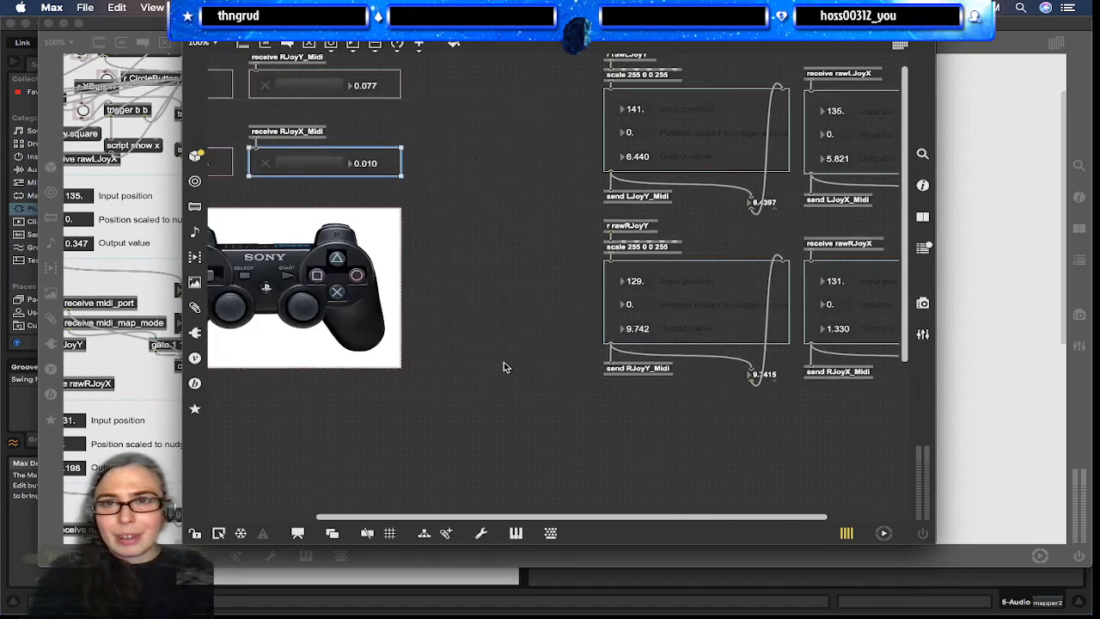
{"action": "scroll", "coordinate": [503, 364], "scroll_direction": "left", "scroll_amount": 5}
{"action": "scroll", "coordinate": [503, 364], "scroll_direction": "right", "scroll_amount": 8}
{"action": "scroll", "coordinate": [504, 365], "scroll_direction": "down", "scroll_amount": 2}
{"action": "scroll", "coordinate": [503, 367], "scroll_direction": "down", "scroll_amount": 5}
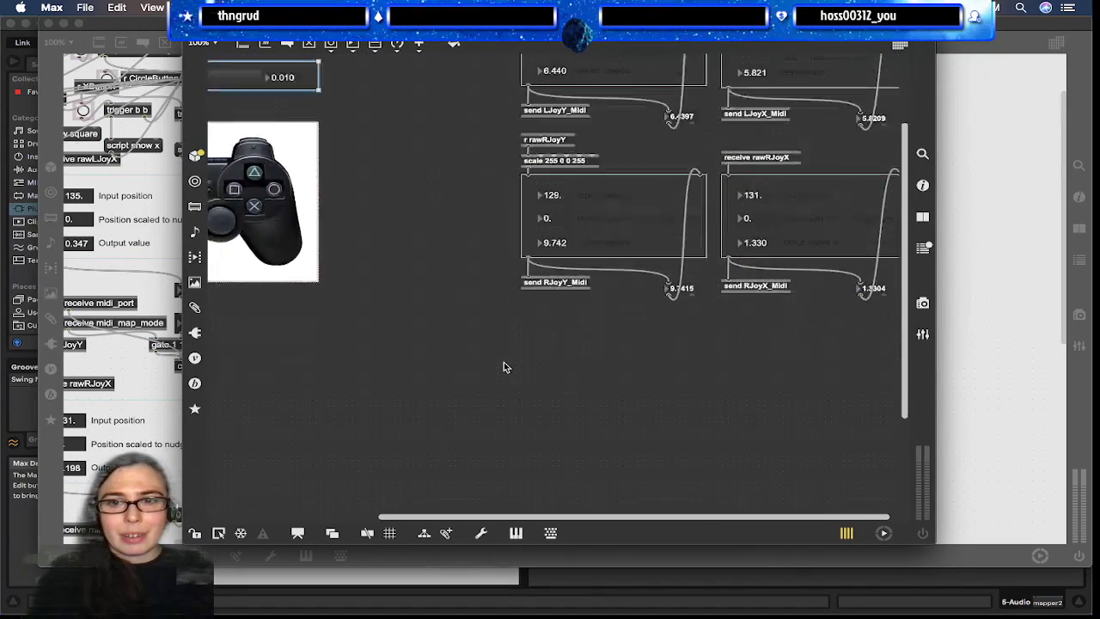
{"action": "scroll", "coordinate": [503, 367], "scroll_direction": "right", "scroll_amount": 4}
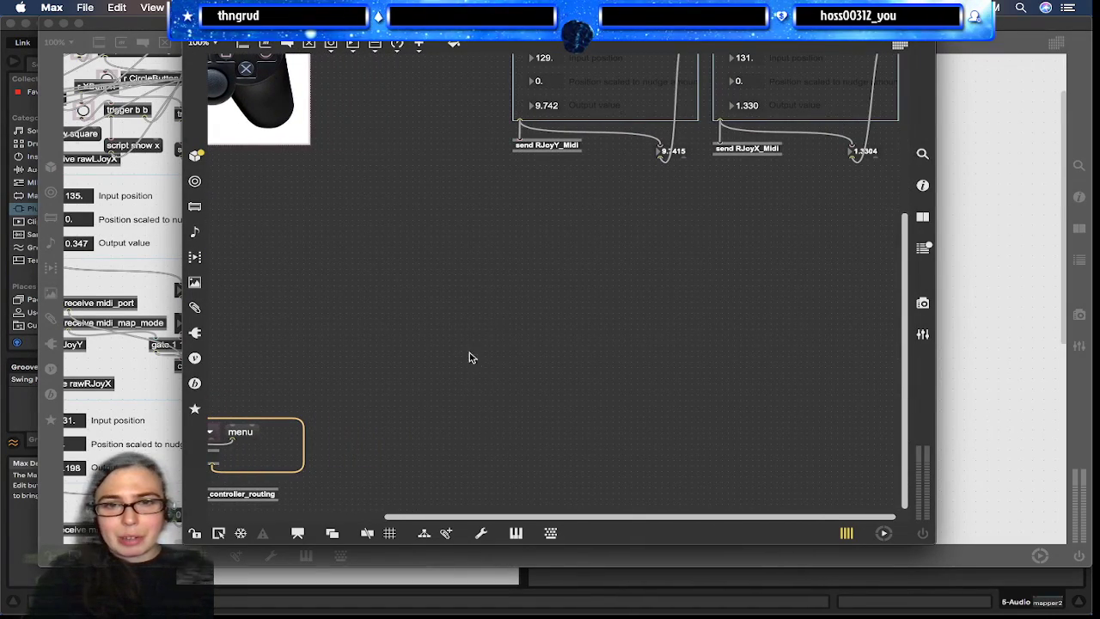
{"action": "key", "text": "super+v"}
{"action": "left_click_drag", "start_coordinate": [326, 101], "coordinate": [501, 248]}
{"action": "left_click", "coordinate": [531, 330]}
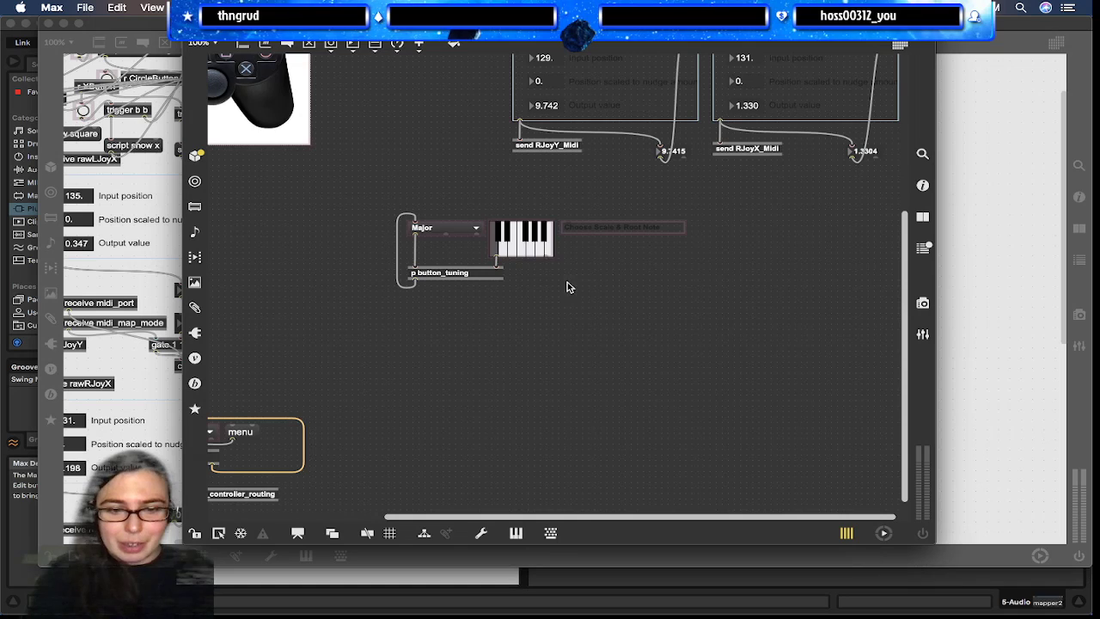
In presentation mode, shrink the controller picture to fit above the divider line and place it beside the four joystick mapping displays
{"action": "key", "text": "super+alt+e"}
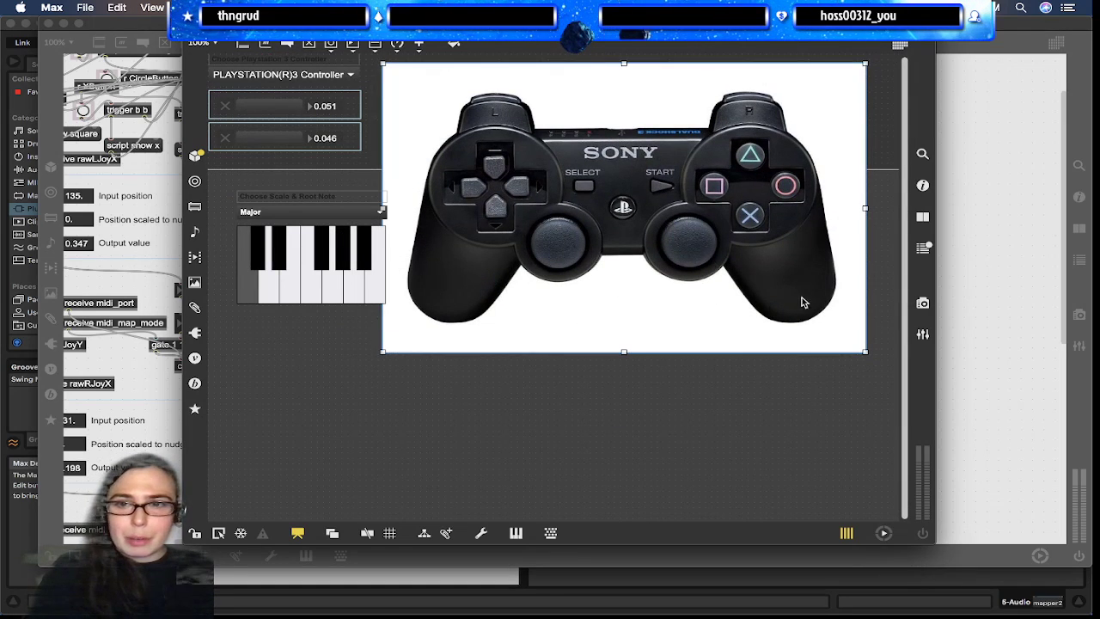
{"action": "left_click_drag", "start_coordinate": [864, 352], "coordinate": [545, 122]}
{"action": "left_click_drag", "start_coordinate": [578, 171], "coordinate": [575, 167]}
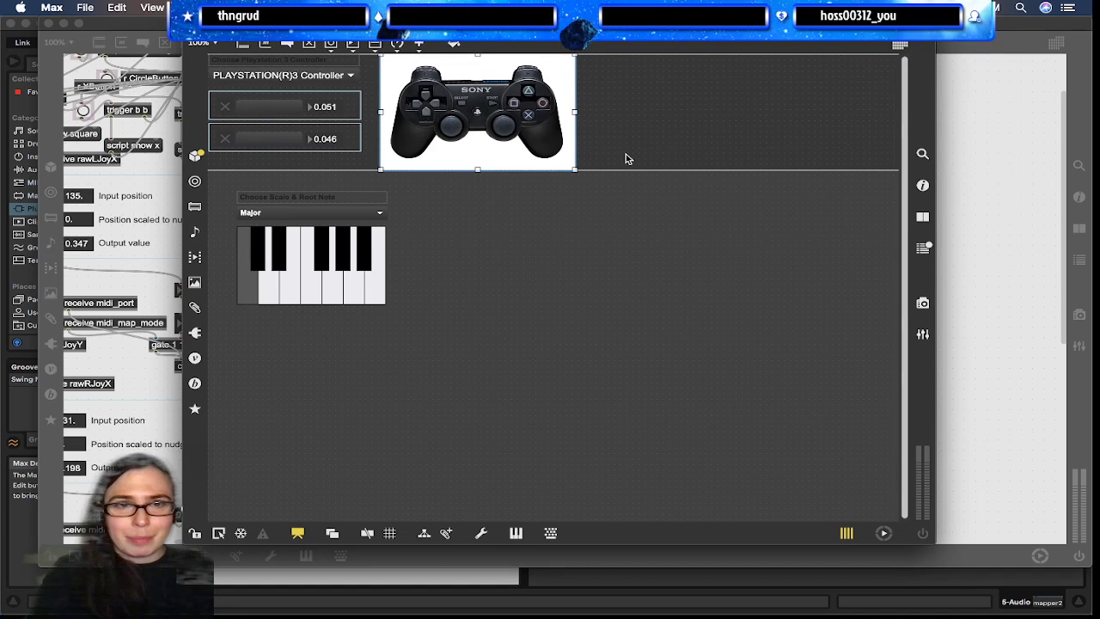
{"action": "left_click", "coordinate": [540, 206]}
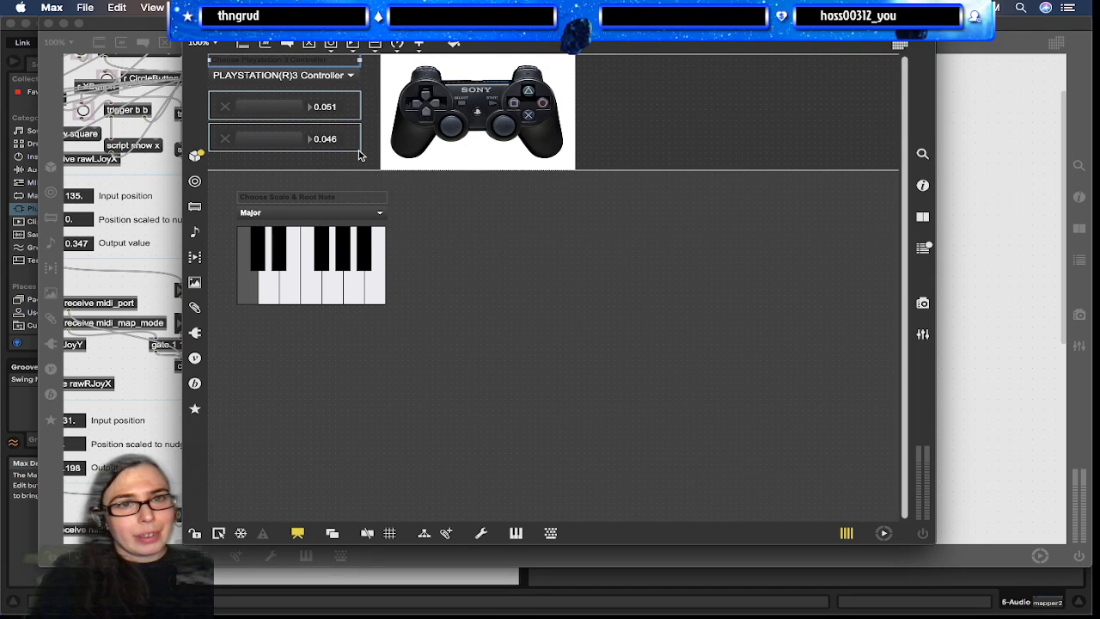
{"action": "left_click_drag", "start_coordinate": [449, 131], "coordinate": [625, 130]}
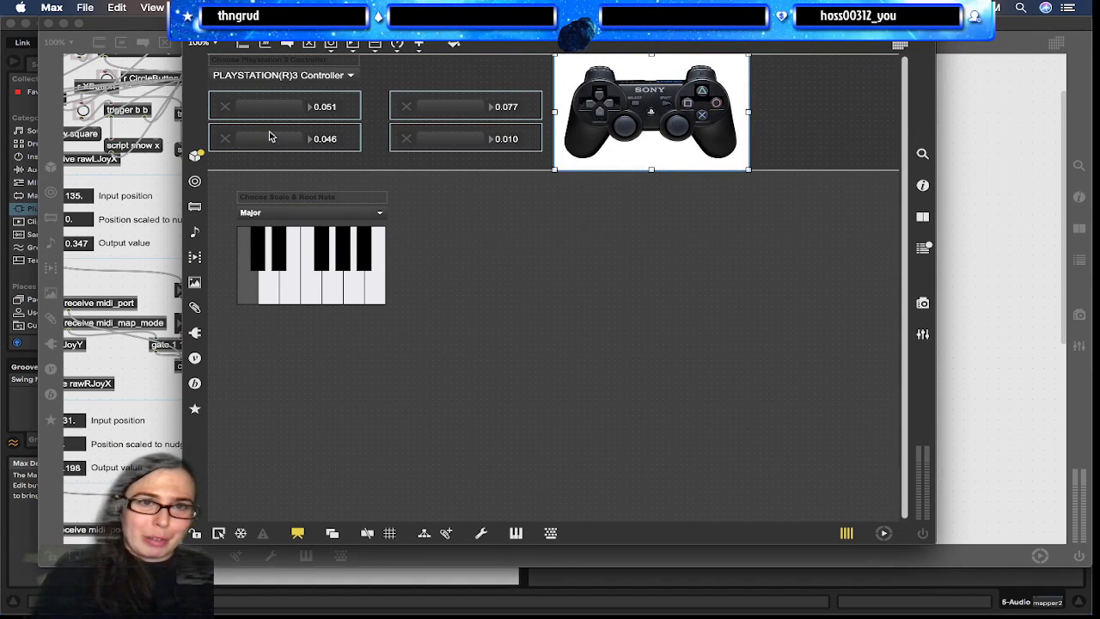
Examine the four joystick mapping displays in presentation mode and the matching bpatchers under their receive objects in patching mode
{"action": "left_click", "coordinate": [324, 106]}
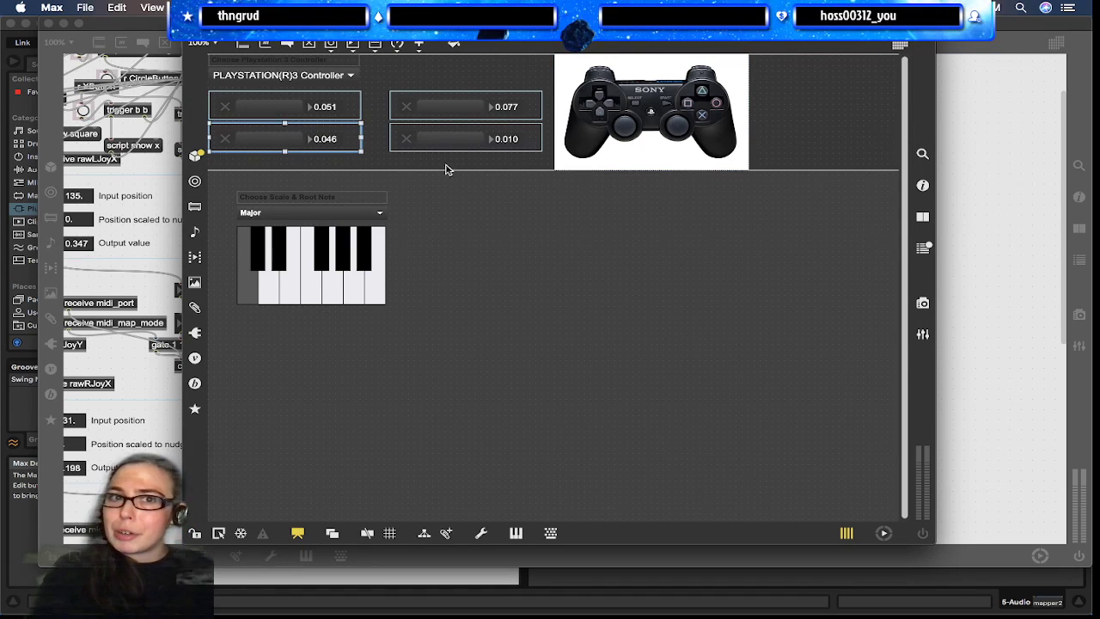
{"action": "left_click", "coordinate": [519, 106]}
{"action": "left_click", "coordinate": [520, 140]}
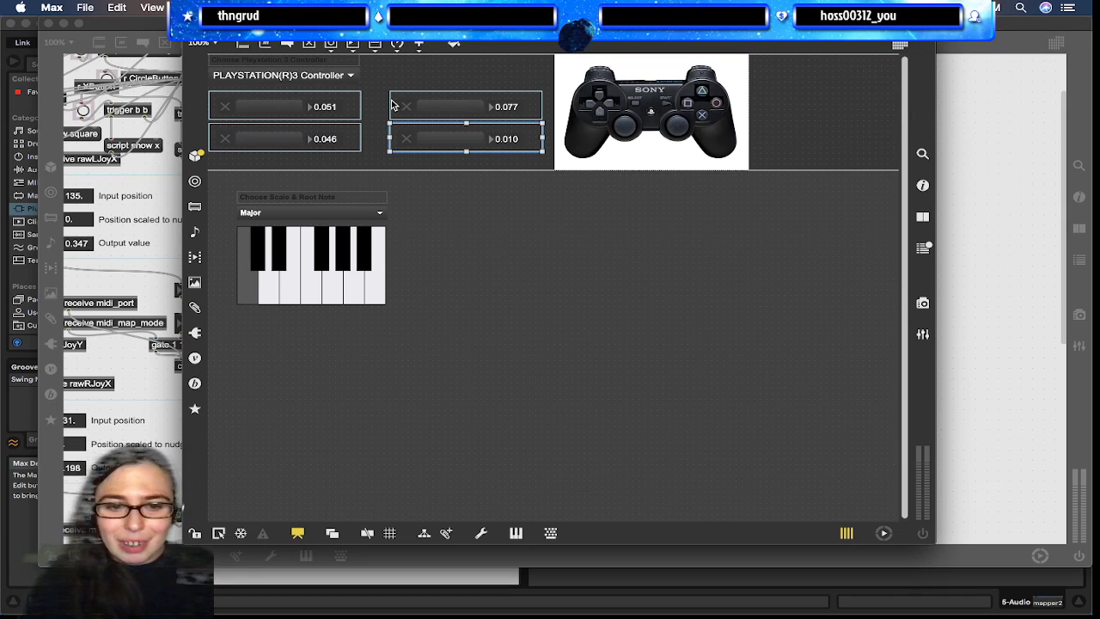
{"action": "key", "text": "super+alt+e"}
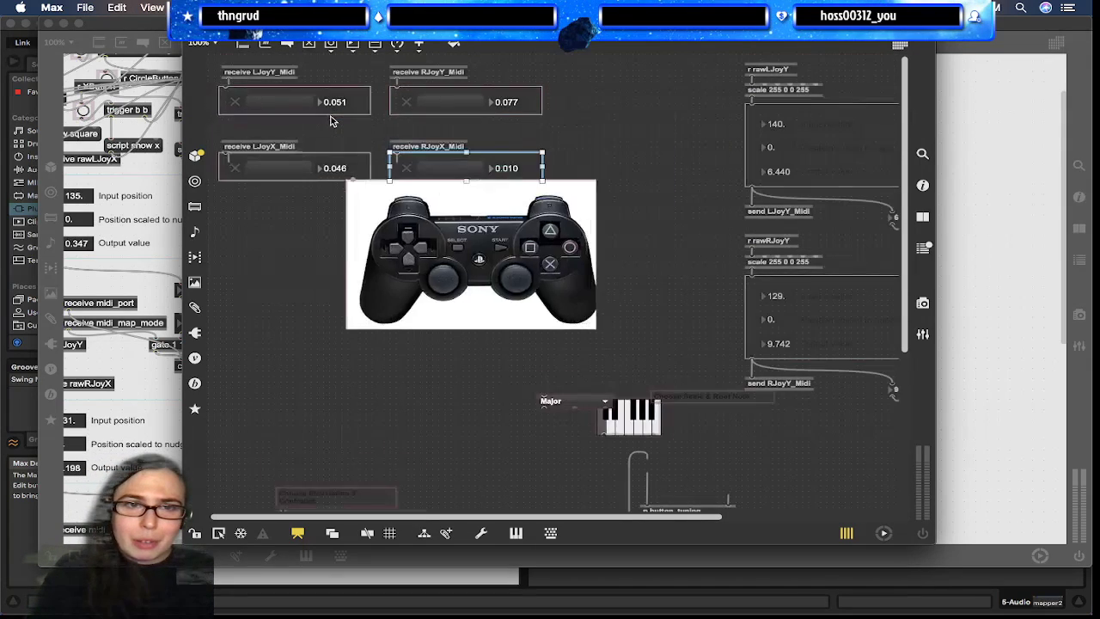
{"action": "left_click", "coordinate": [271, 94]}
{"action": "left_click", "coordinate": [296, 172]}
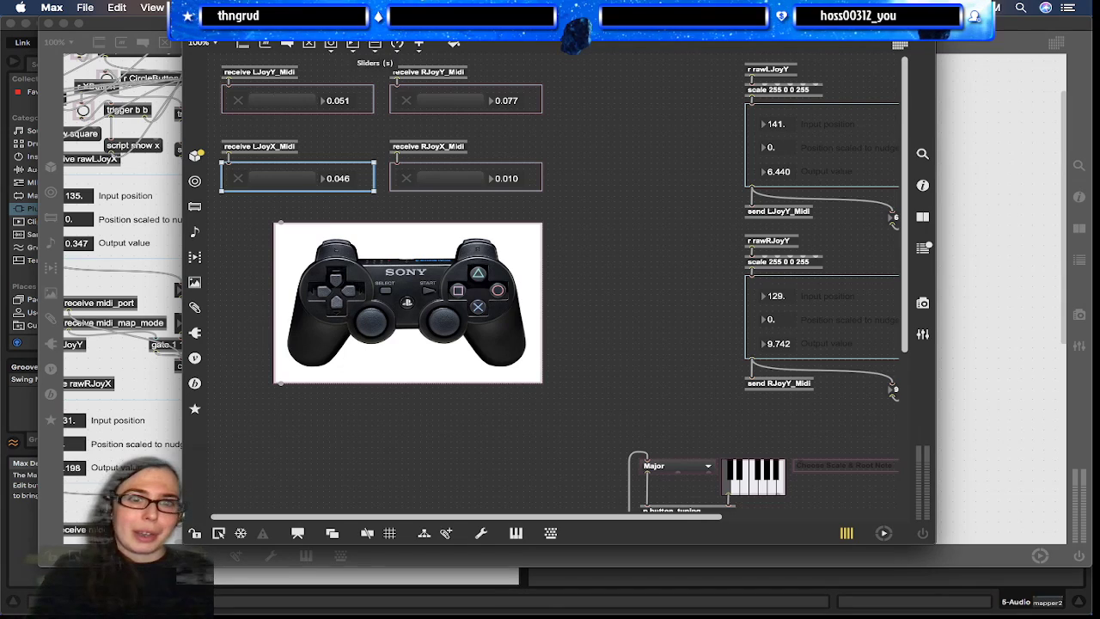
Open the patch inside the LJoyY_Midi bpatcher, show its patching view, and move the parameter name display down beside the scale object
{"action": "right_click", "coordinate": [286, 104]}
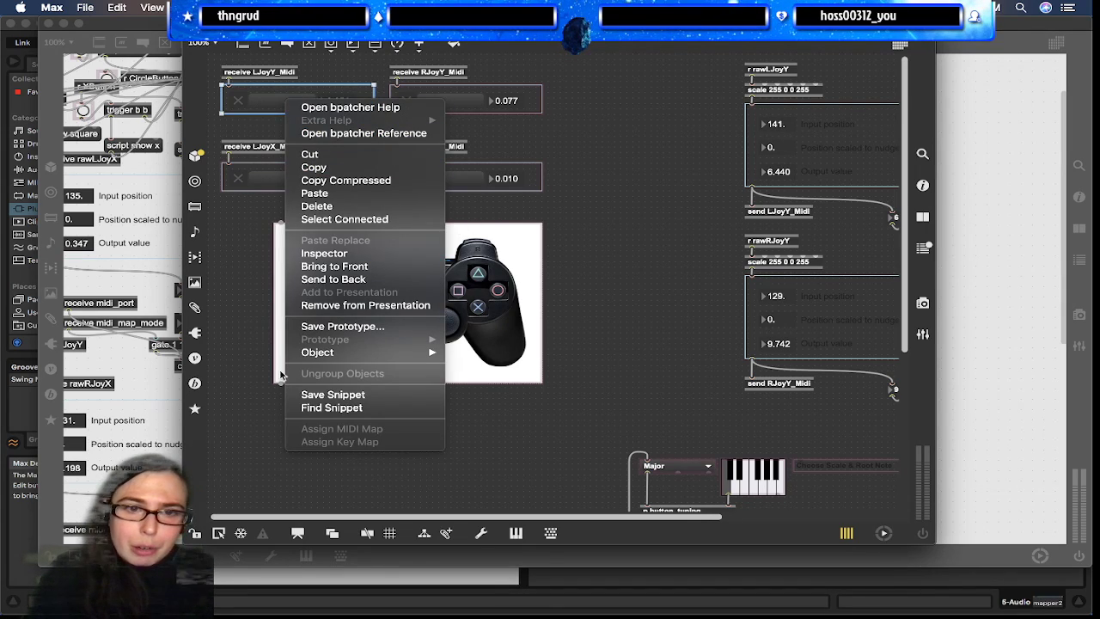
{"action": "mouse_move", "coordinate": [318, 353]}
{"action": "left_click", "coordinate": [611, 352]}
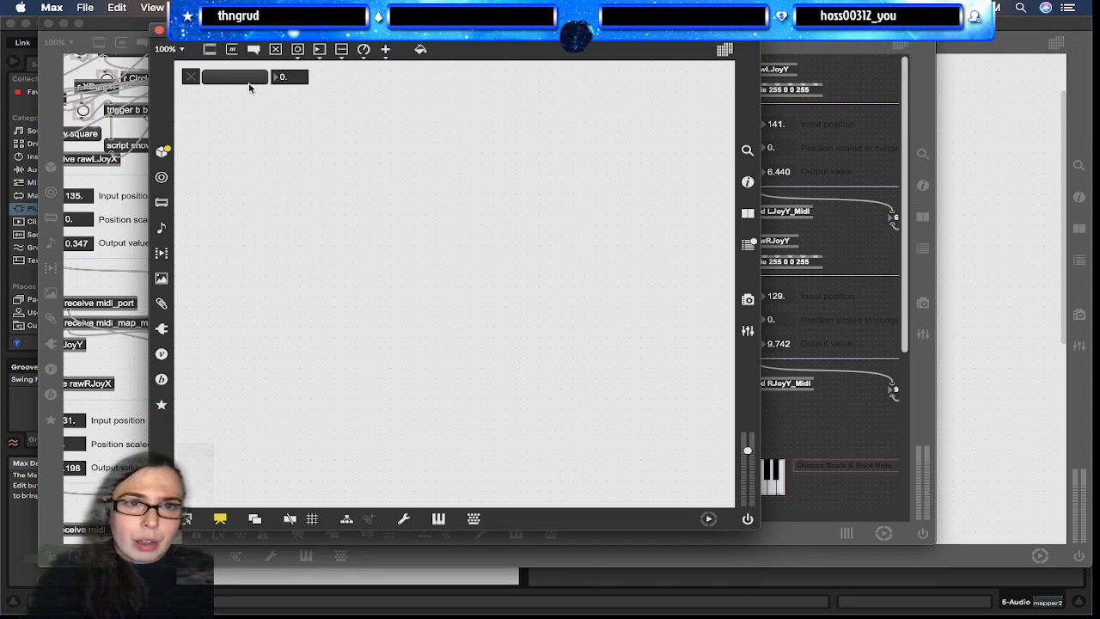
{"action": "key", "text": "super+alt+e"}
{"action": "scroll", "coordinate": [555, 215], "scroll_direction": "down", "scroll_amount": 1}
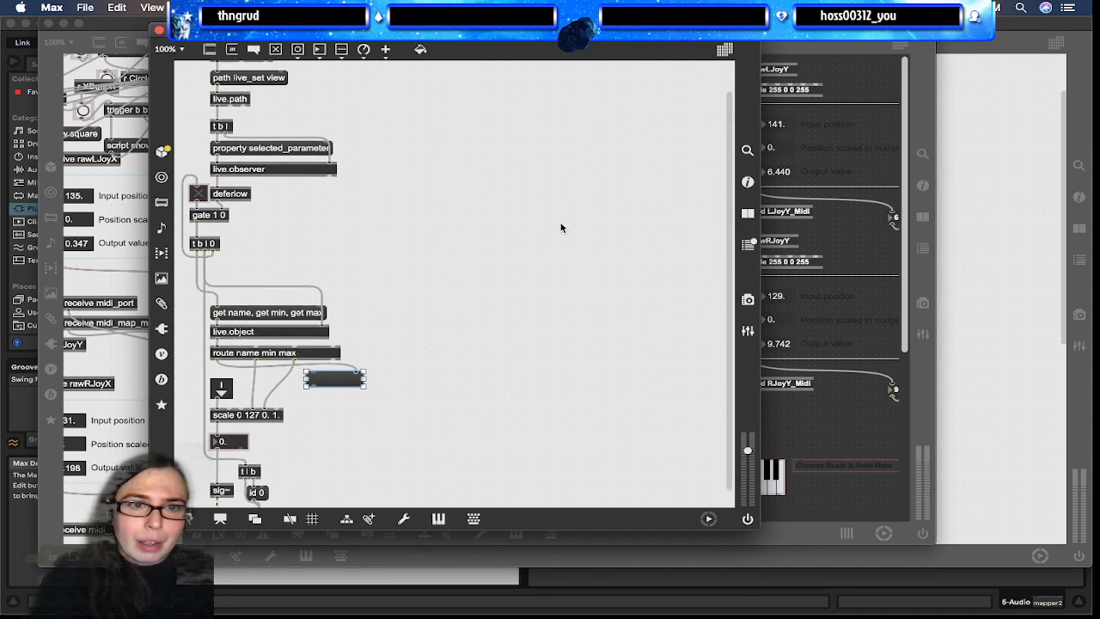
{"action": "scroll", "coordinate": [560, 227], "scroll_direction": "down", "scroll_amount": 1}
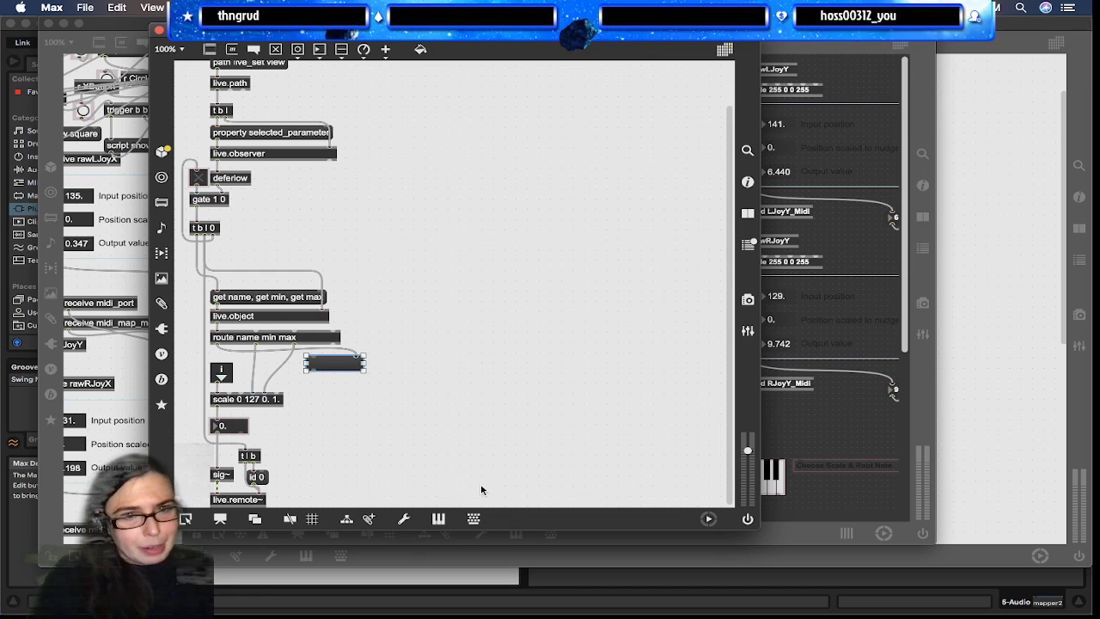
{"action": "left_click_drag", "start_coordinate": [357, 367], "coordinate": [353, 402]}
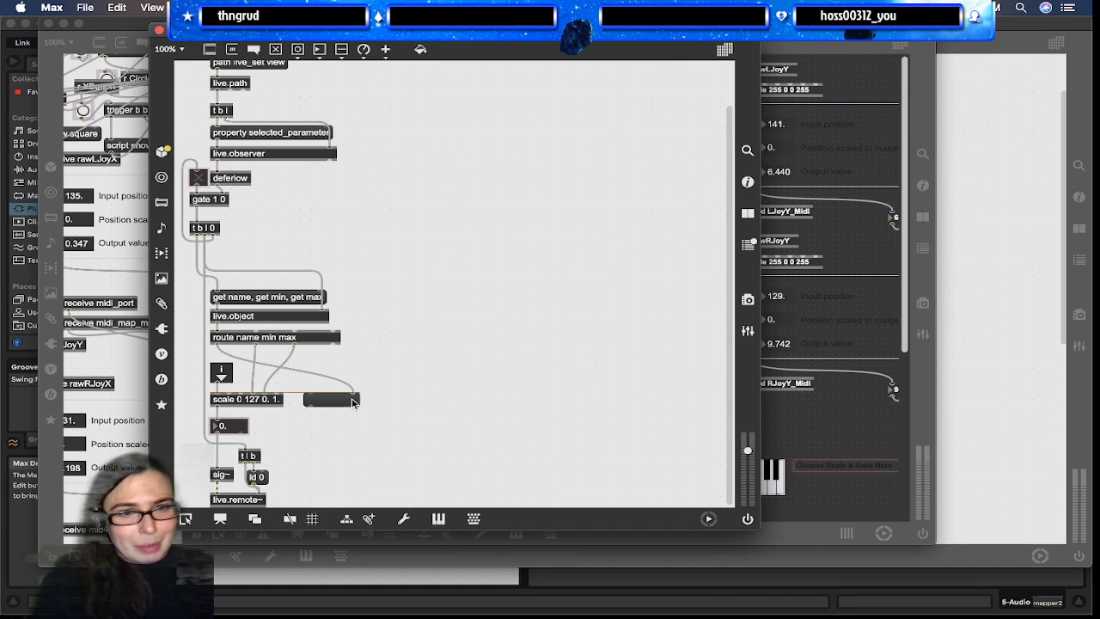
Check the bpatcher's presentation layout of toggle, name display and number box, and close its window
{"action": "key", "text": "super+alt+e"}
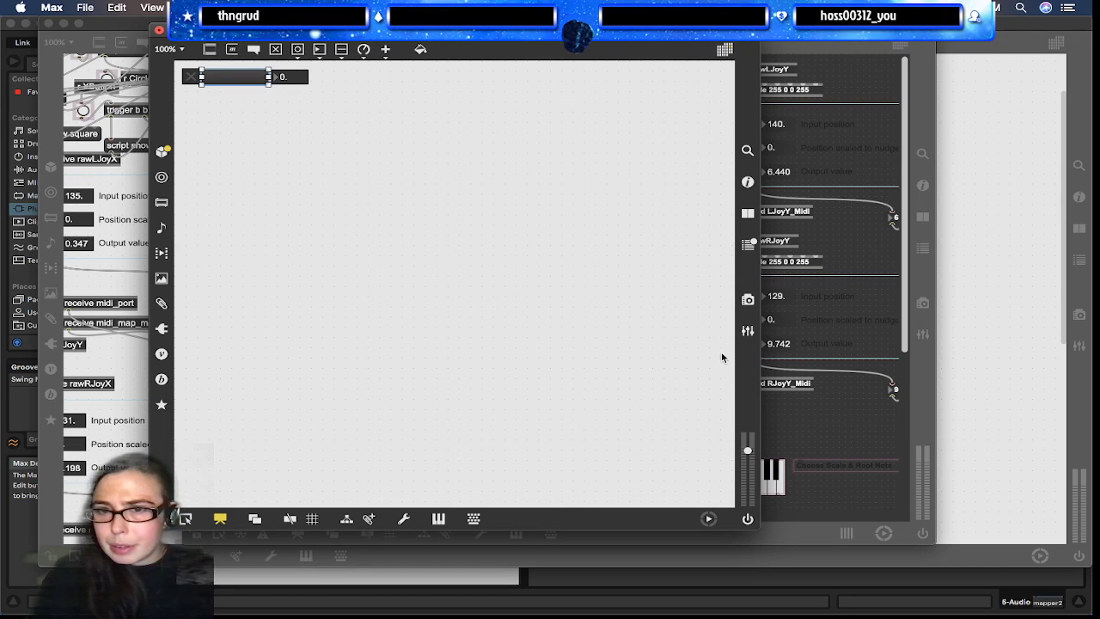
{"action": "left_click", "coordinate": [317, 89]}
{"action": "left_click_drag", "start_coordinate": [357, 85], "coordinate": [319, 108]}
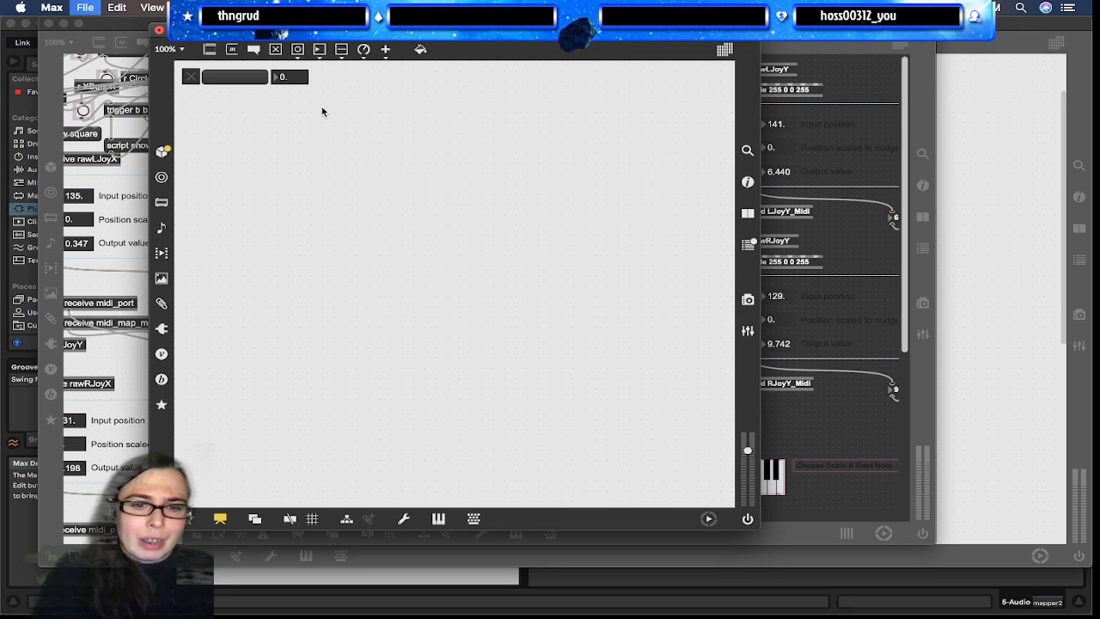
{"action": "key", "text": "super+w"}
Return the mapper2 patch to presentation mode and select the controller picture
{"action": "left_click", "coordinate": [417, 112]}
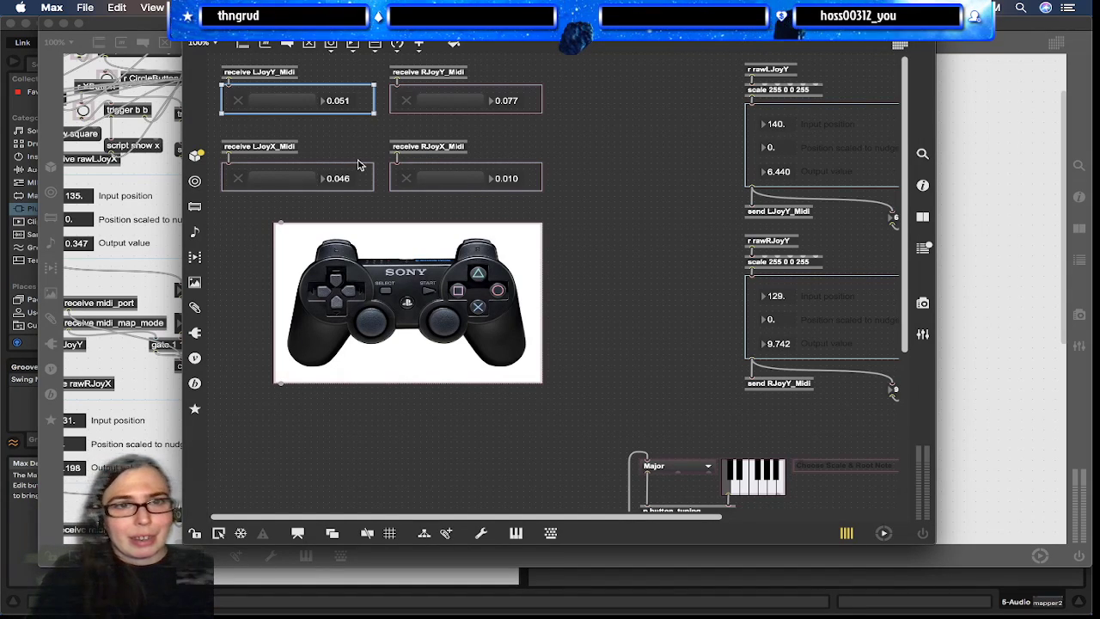
{"action": "left_click", "coordinate": [361, 143]}
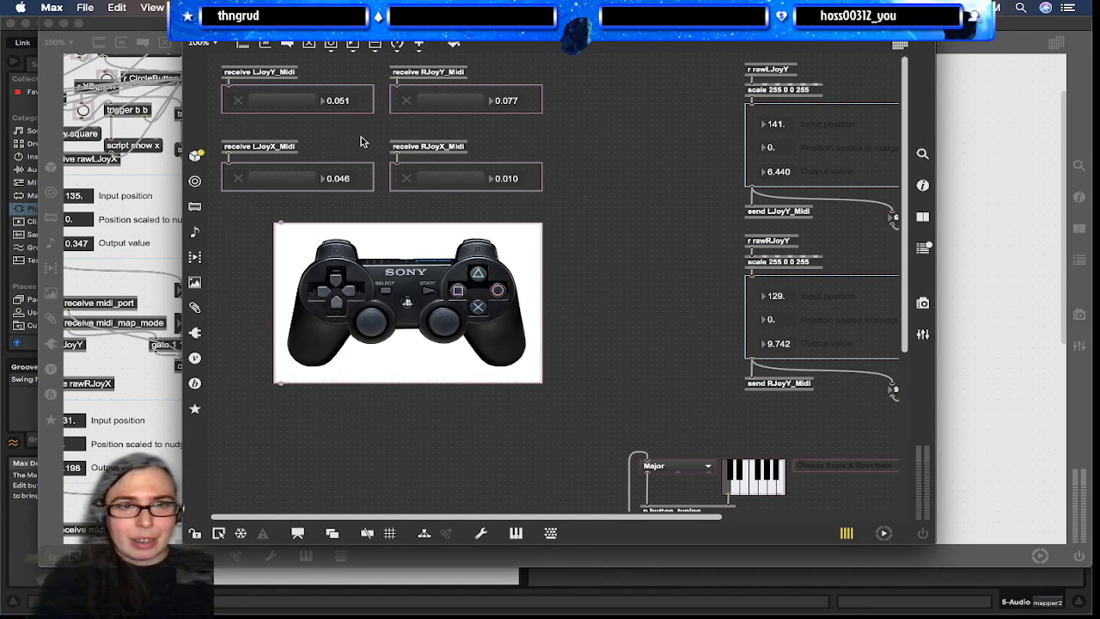
{"action": "key", "text": "super+alt+e"}
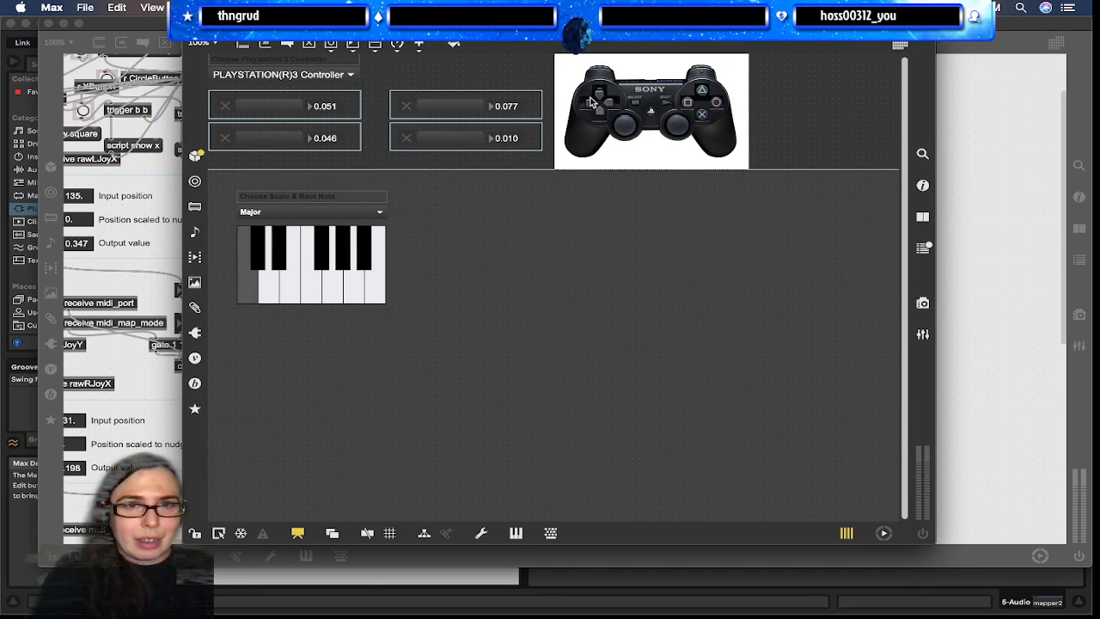
{"action": "left_click", "coordinate": [708, 86]}
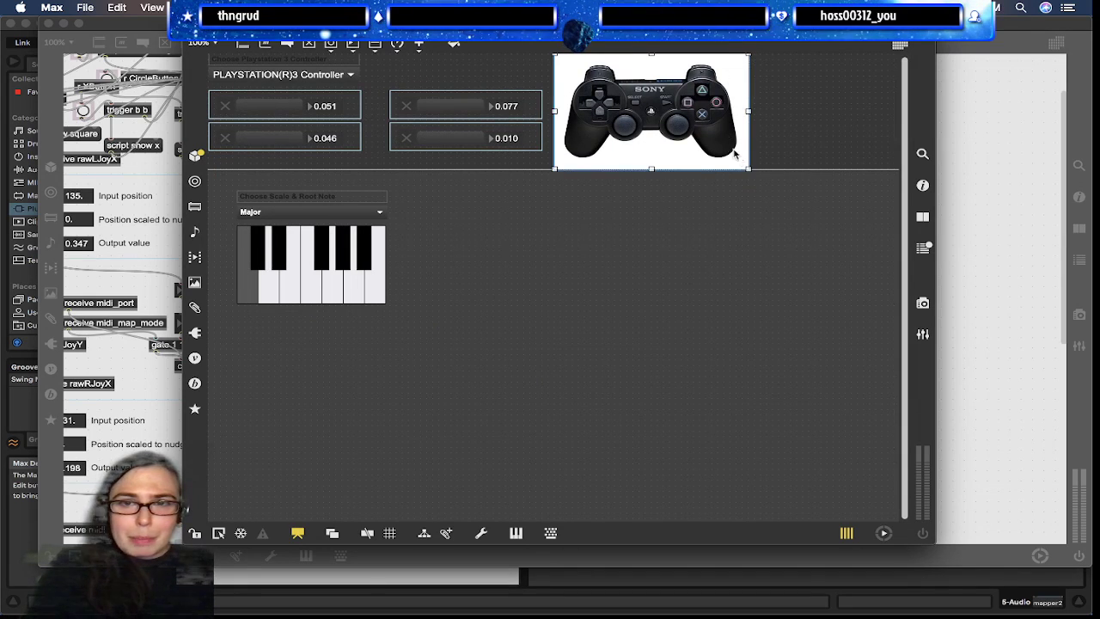
Shrink the controller picture so that it fits above the divider line, level with the joystick mapping displays
{"action": "left_click_drag", "start_coordinate": [748, 167], "coordinate": [717, 147]}
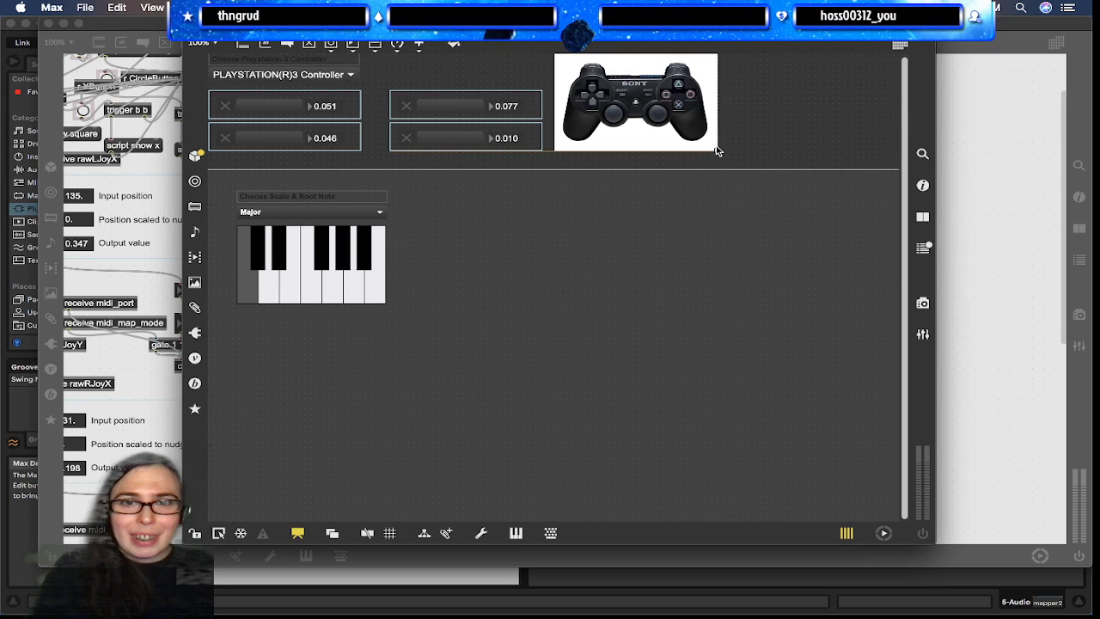
{"action": "left_click", "coordinate": [520, 114]}
{"action": "left_click", "coordinate": [520, 114]}
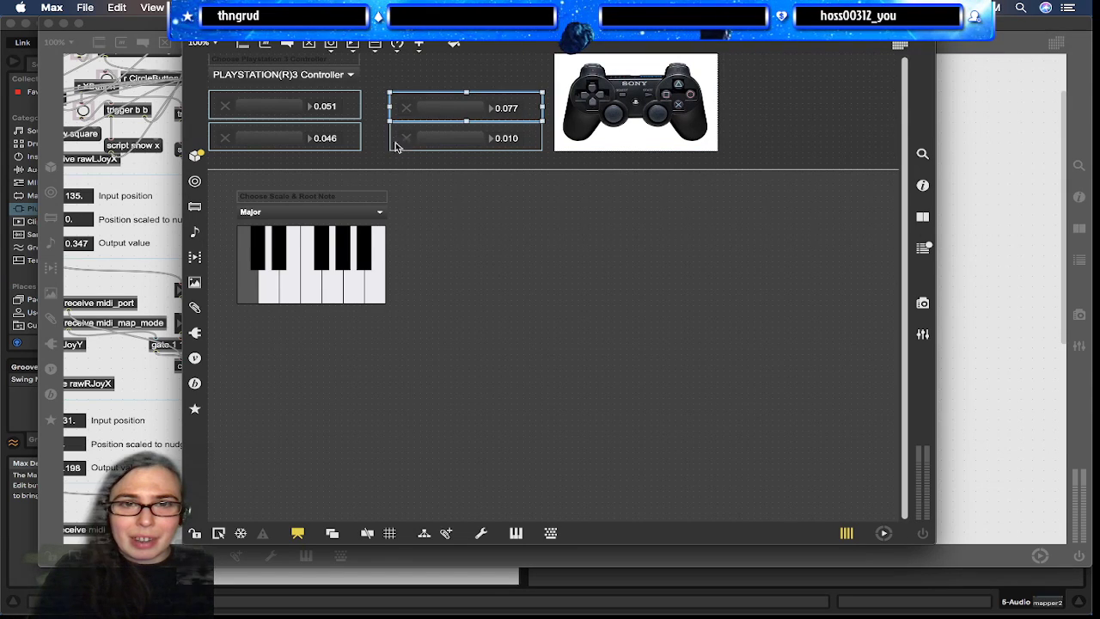
{"action": "right_click", "coordinate": [471, 112]}
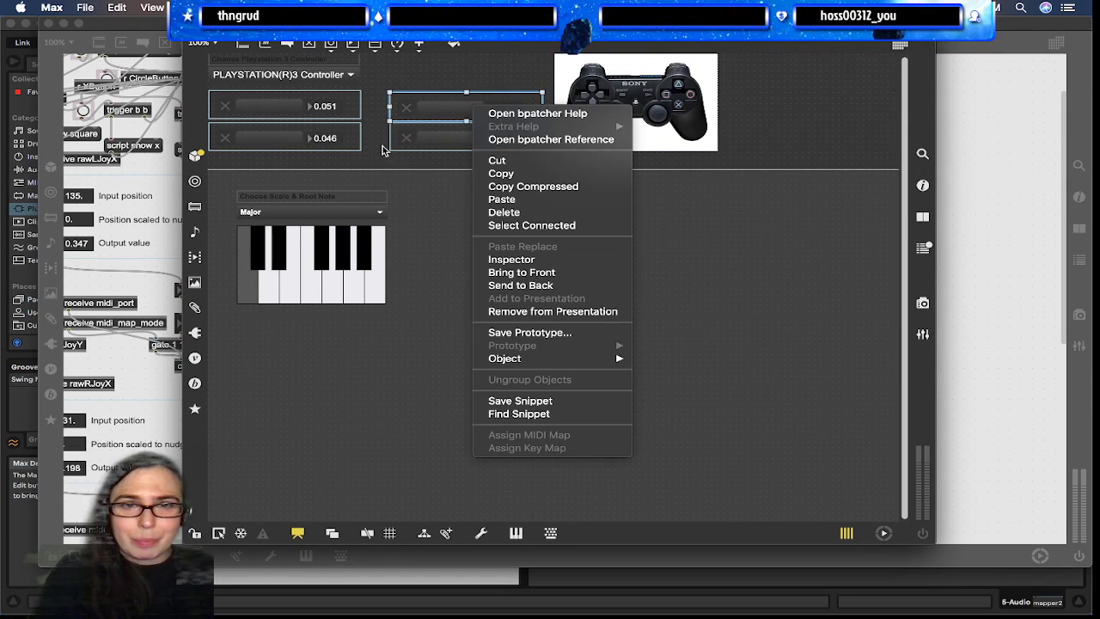
Open the original patch of the first joystick bpatcher, delete the parameter name display beside the scale object, and close the patch
{"action": "left_click", "coordinate": [323, 106]}
{"action": "right_click", "coordinate": [323, 107]}
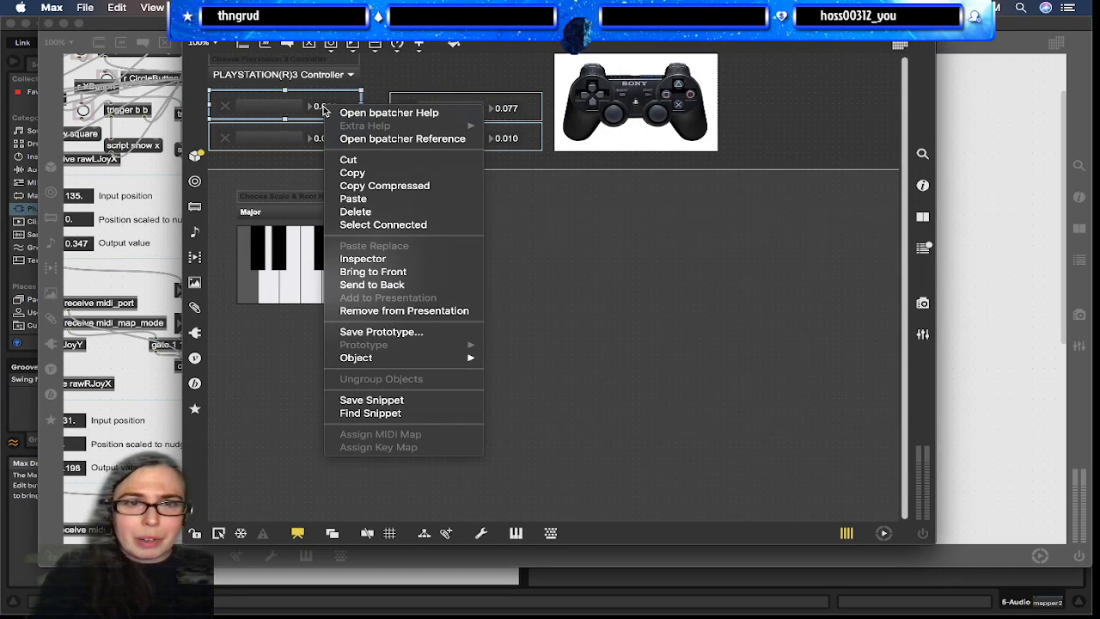
{"action": "mouse_move", "coordinate": [361, 359]}
{"action": "left_click", "coordinate": [524, 359]}
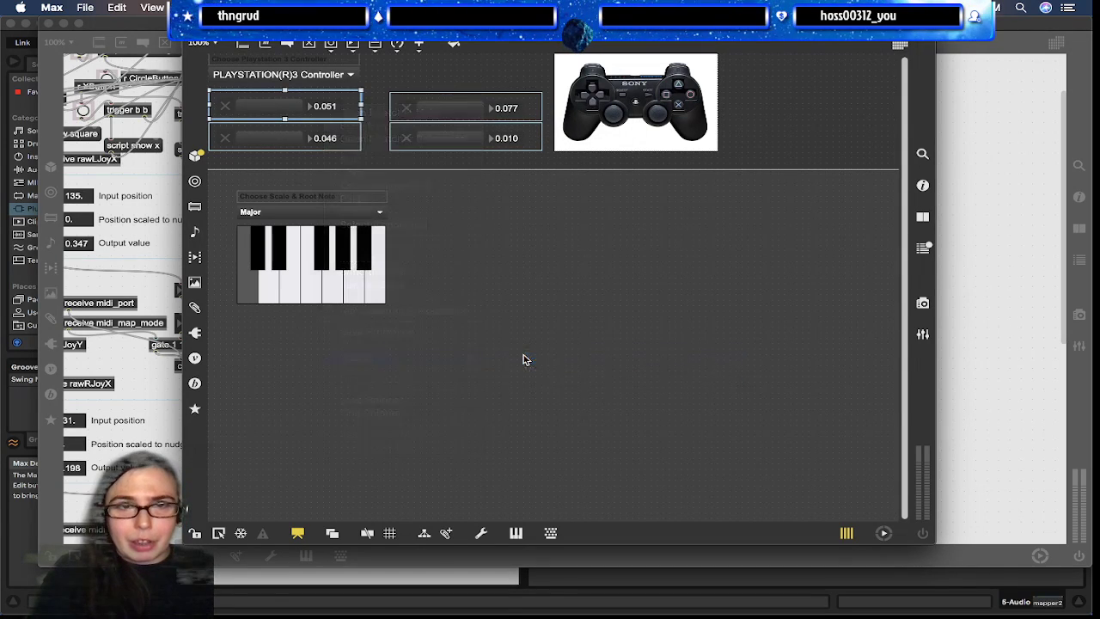
{"action": "key", "text": "super+alt+e"}
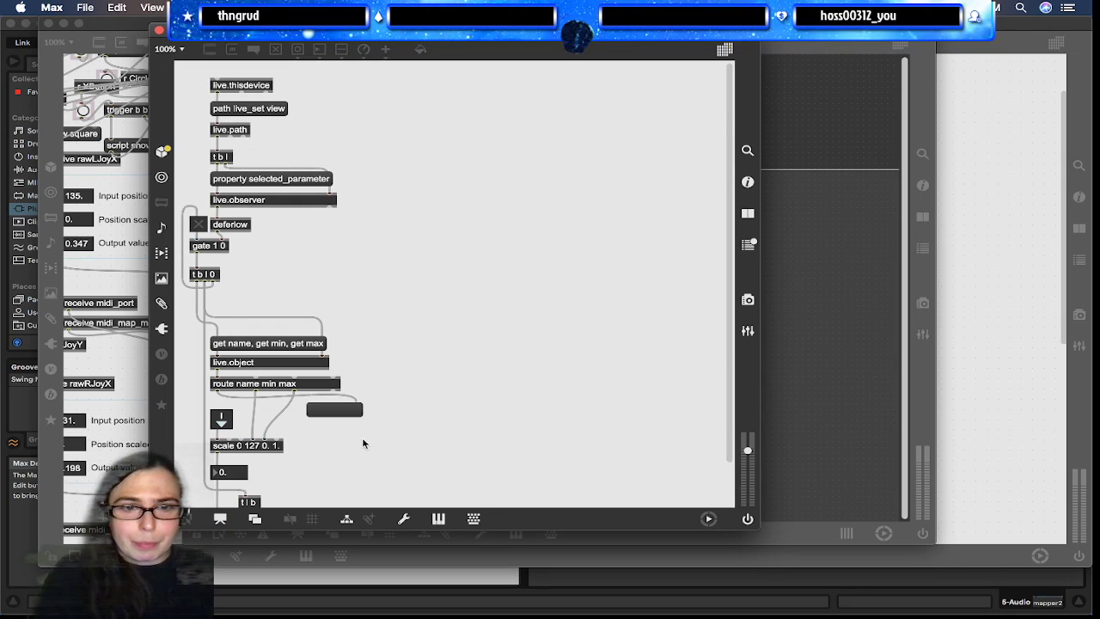
{"action": "left_click", "coordinate": [342, 410]}
{"action": "key", "text": "BackSpace"}
{"action": "scroll", "coordinate": [407, 358], "scroll_direction": "down", "scroll_amount": 2}
{"action": "scroll", "coordinate": [409, 359], "scroll_direction": "up", "scroll_amount": 2}
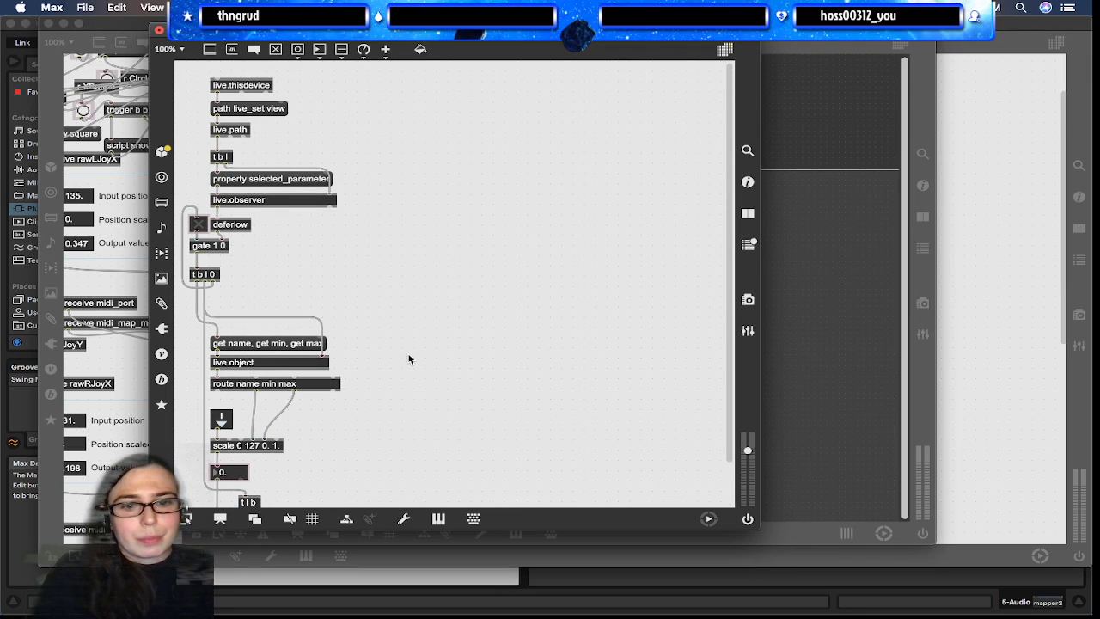
{"action": "key", "text": "super+w"}
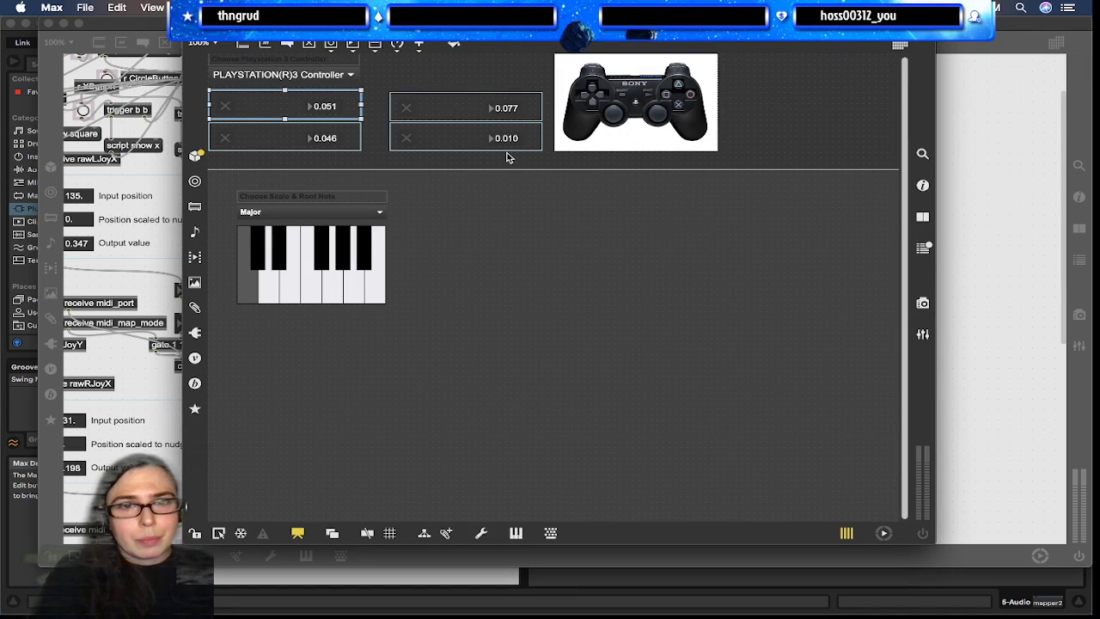
Reopen the original map_selected_parameter.maxpat and remove the number box below the scale object from the presentation
{"action": "right_click", "coordinate": [285, 114]}
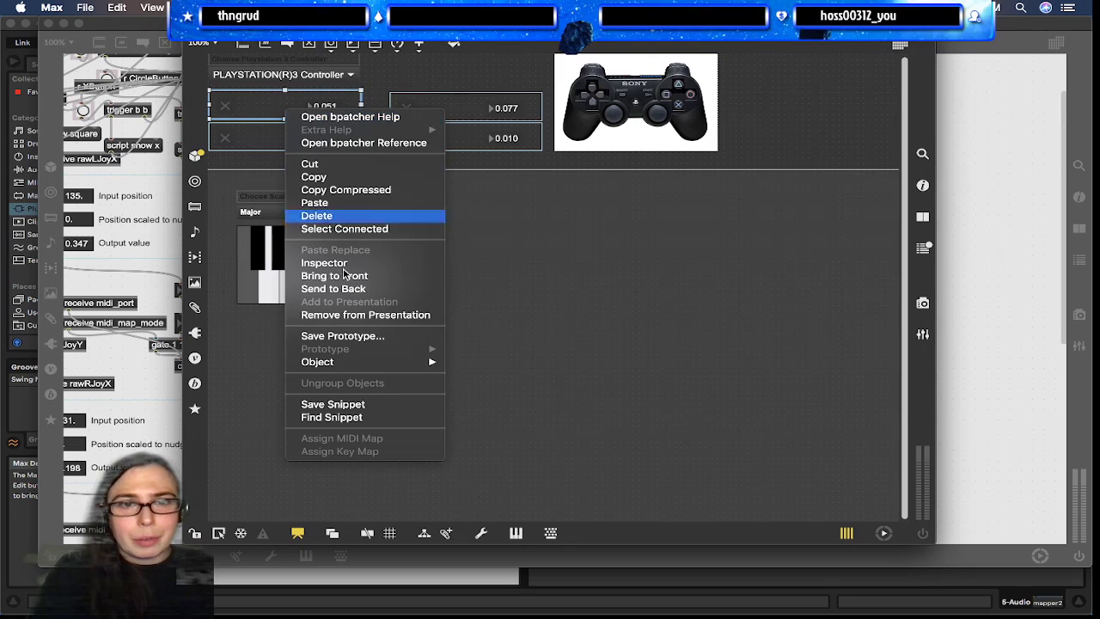
{"action": "mouse_move", "coordinate": [352, 366]}
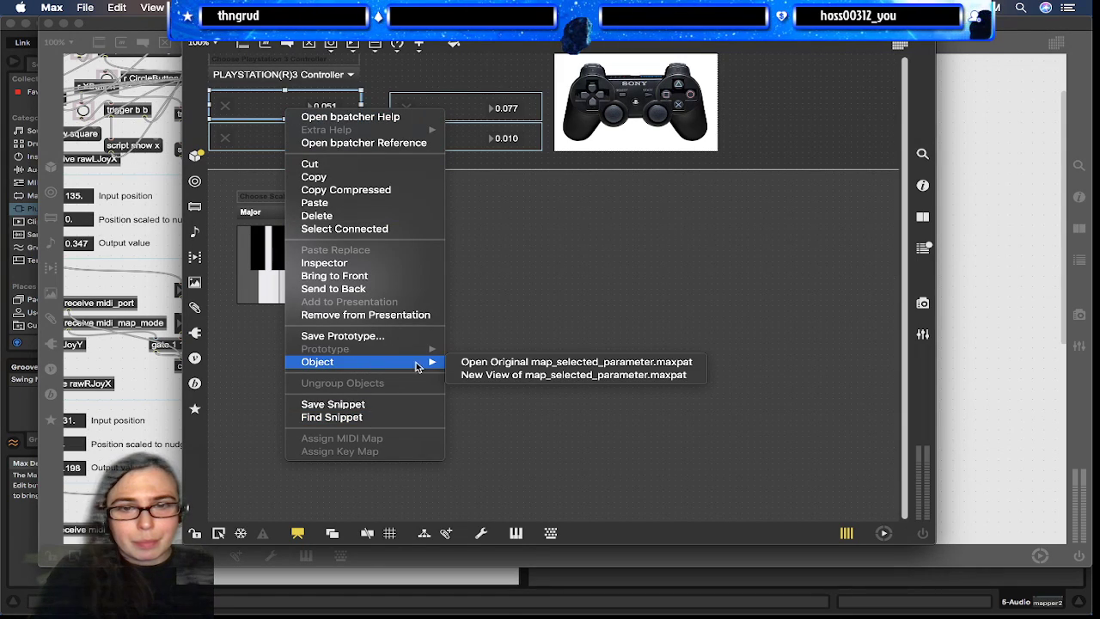
{"action": "left_click", "coordinate": [485, 362]}
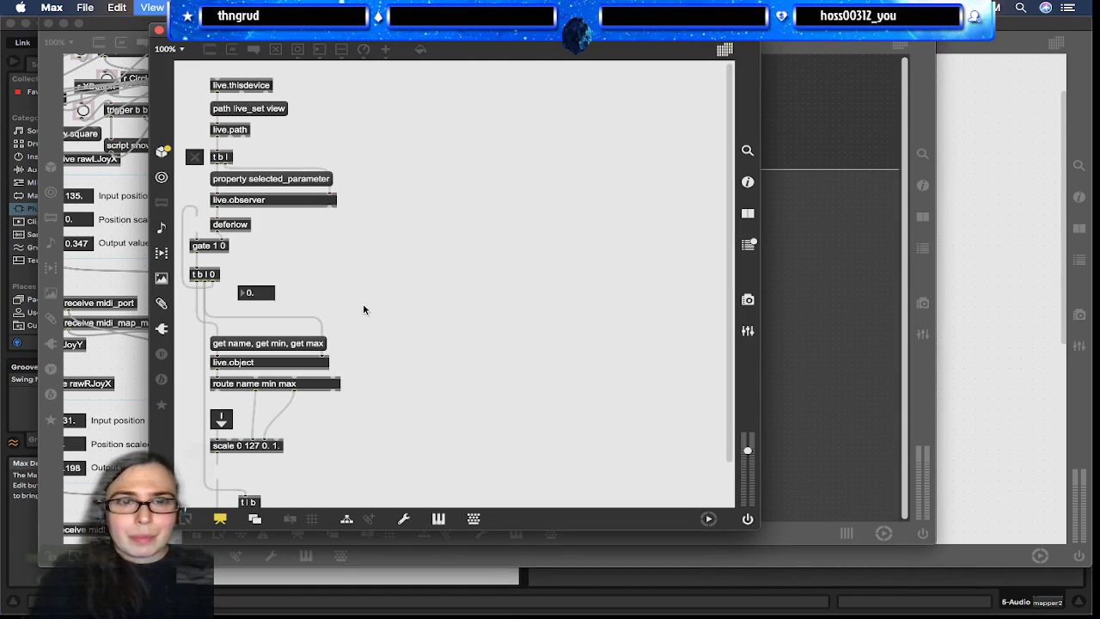
{"action": "scroll", "coordinate": [533, 400], "scroll_direction": "down", "scroll_amount": 2}
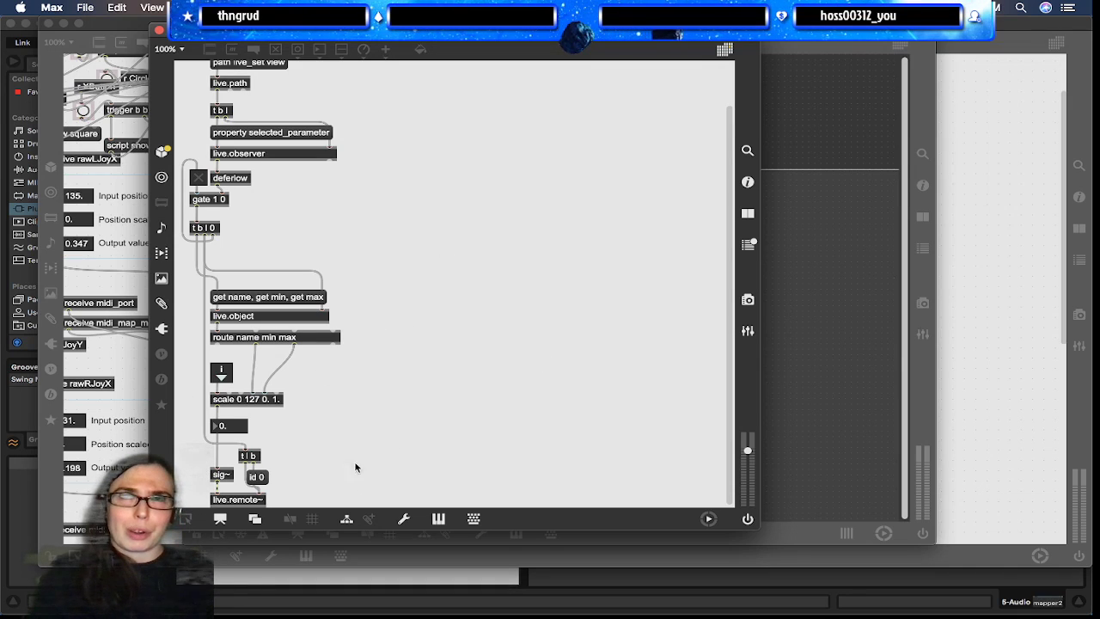
{"action": "left_click", "coordinate": [303, 446]}
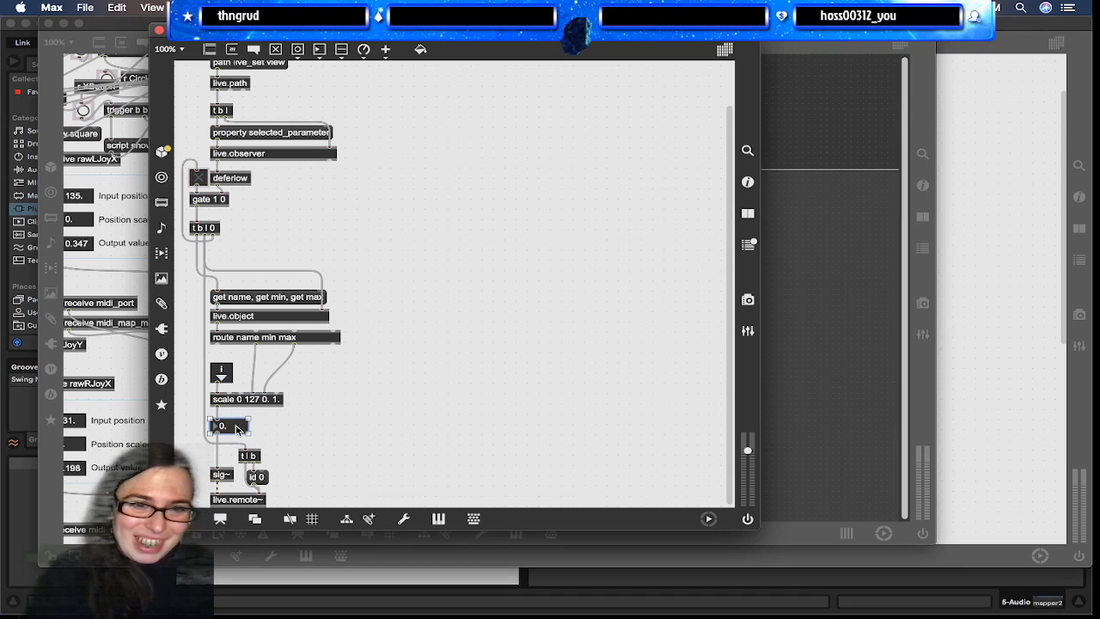
{"action": "right_click", "coordinate": [238, 428]}
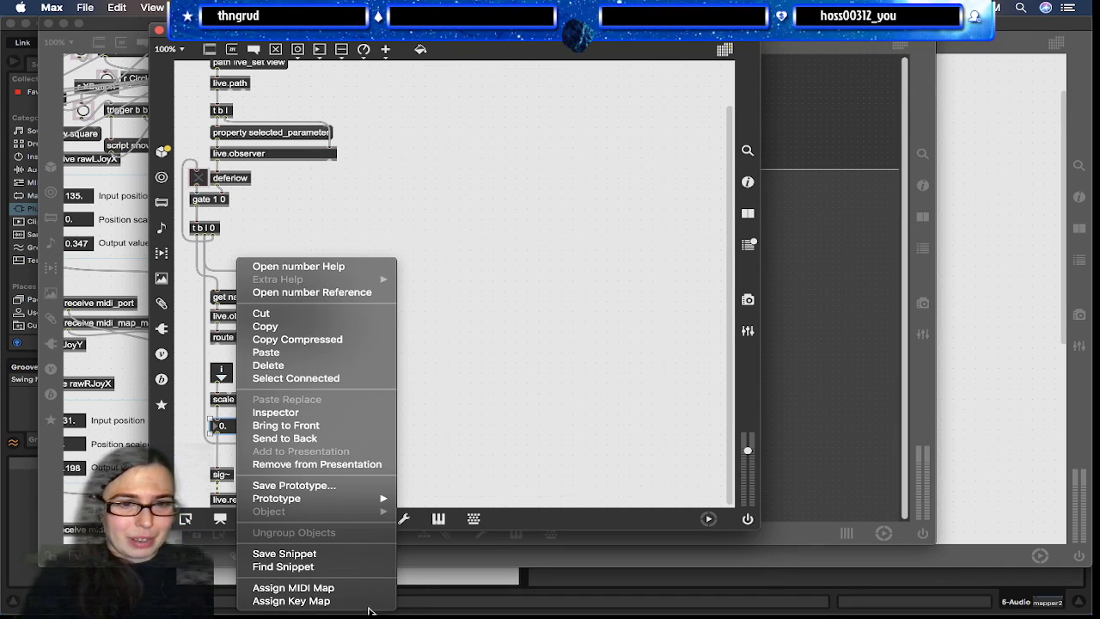
{"action": "left_click", "coordinate": [317, 464]}
{"action": "left_click", "coordinate": [199, 178]}
{"action": "left_click", "coordinate": [349, 222]}
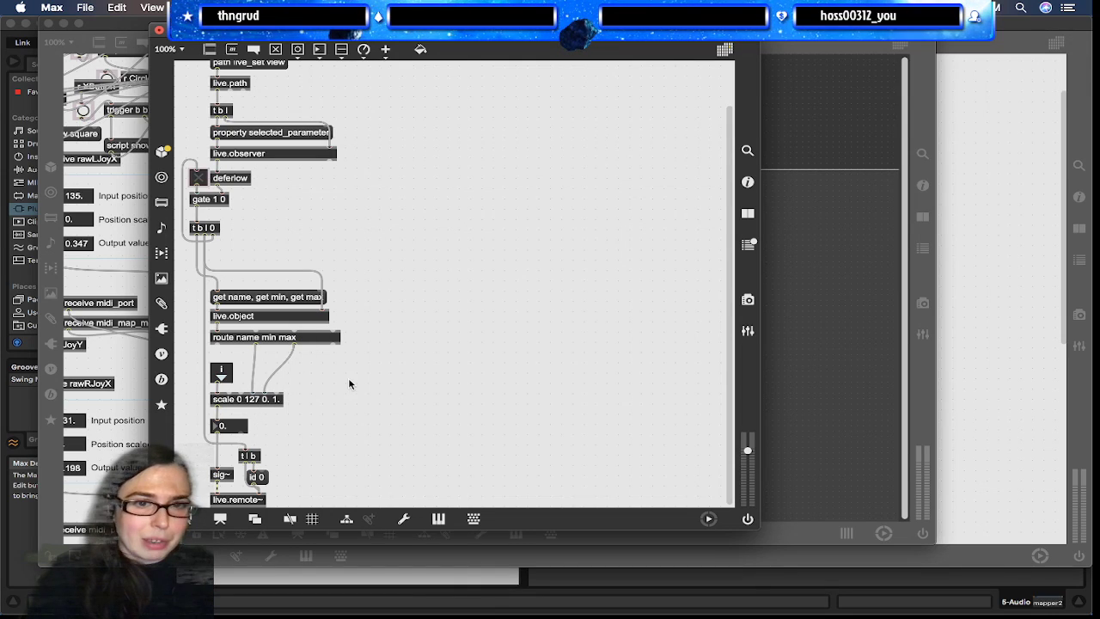
Add two float number boxes and wire them between the route object's min and max outlets and the matching scale inlets
{"action": "key", "text": "f"}
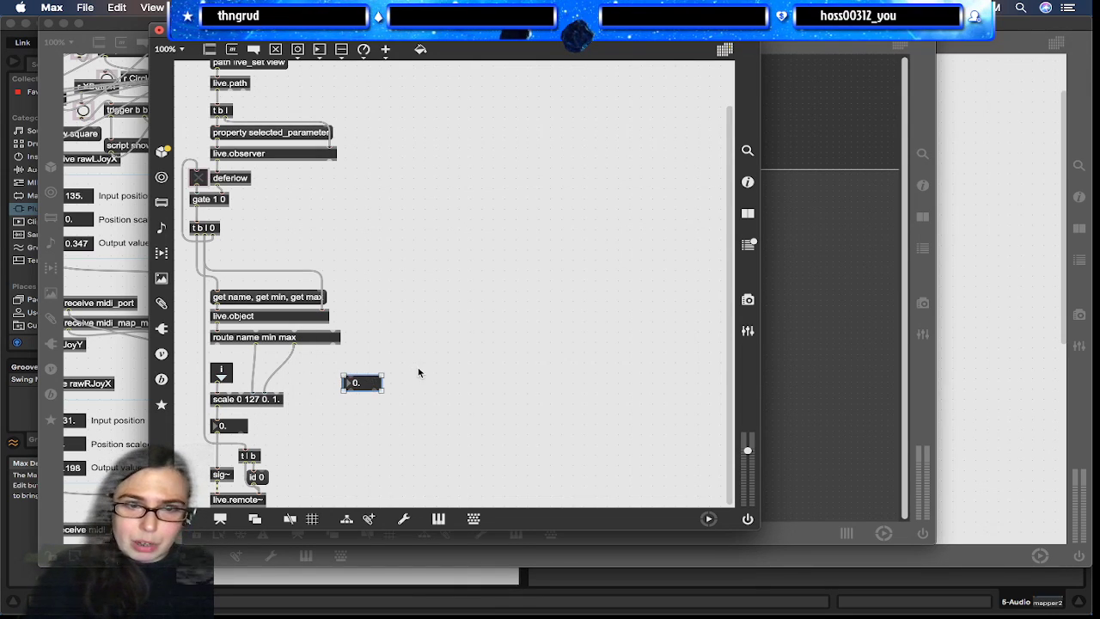
{"action": "left_click_drag", "start_coordinate": [365, 382], "coordinate": [406, 382]}
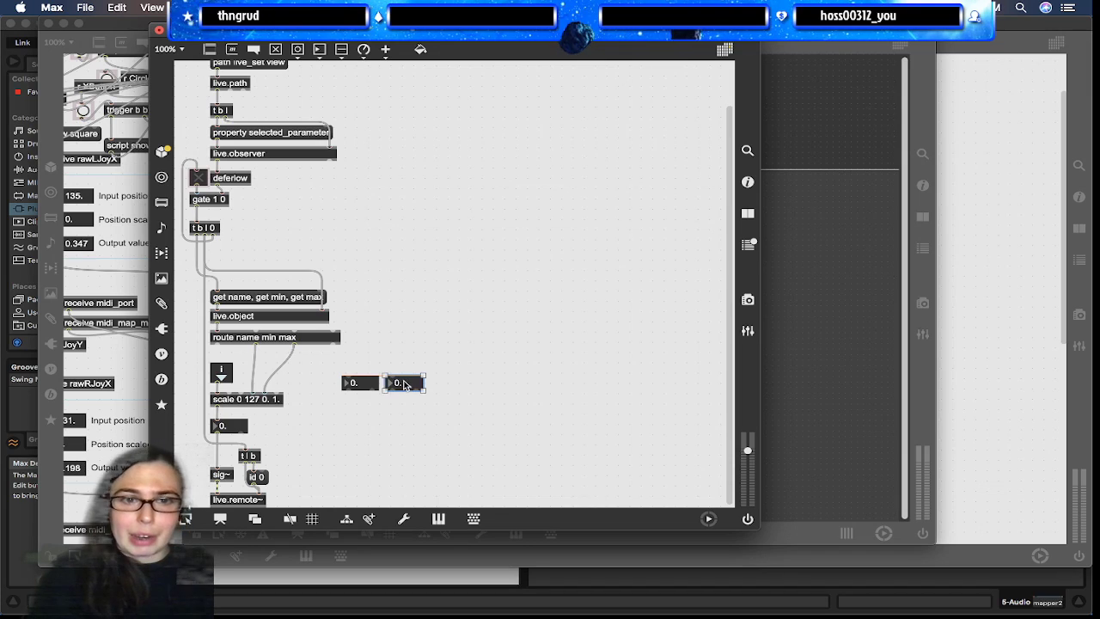
{"action": "left_click", "coordinate": [277, 370]}
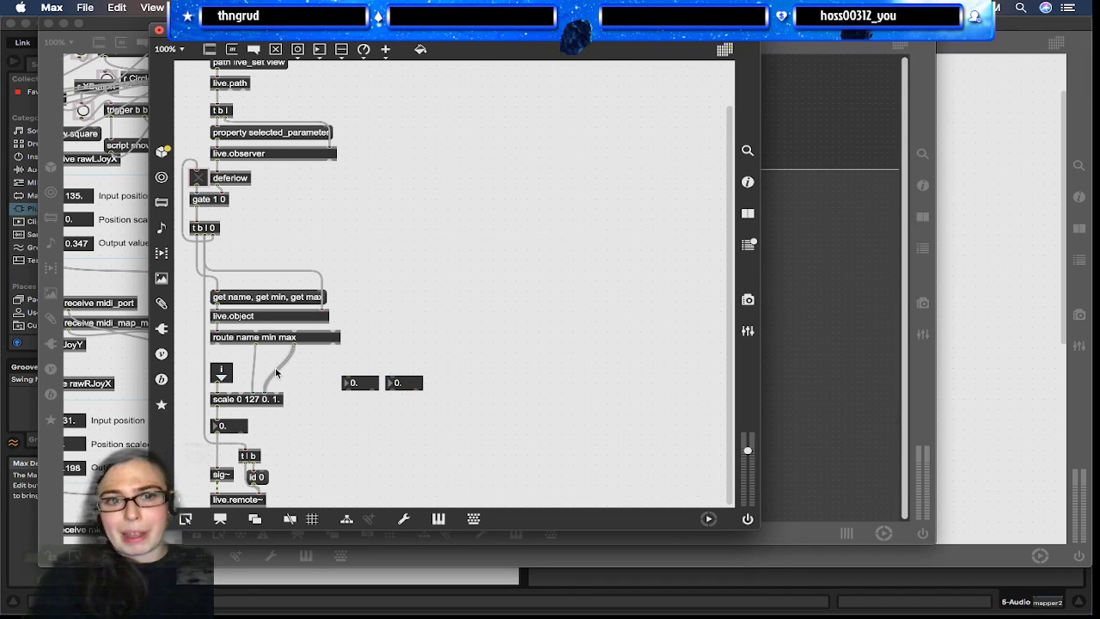
{"action": "left_click_drag", "start_coordinate": [265, 391], "coordinate": [391, 374]}
{"action": "left_click", "coordinate": [254, 371]}
{"action": "left_click_drag", "start_coordinate": [252, 387], "coordinate": [277, 394]}
{"action": "left_click", "coordinate": [514, 397]}
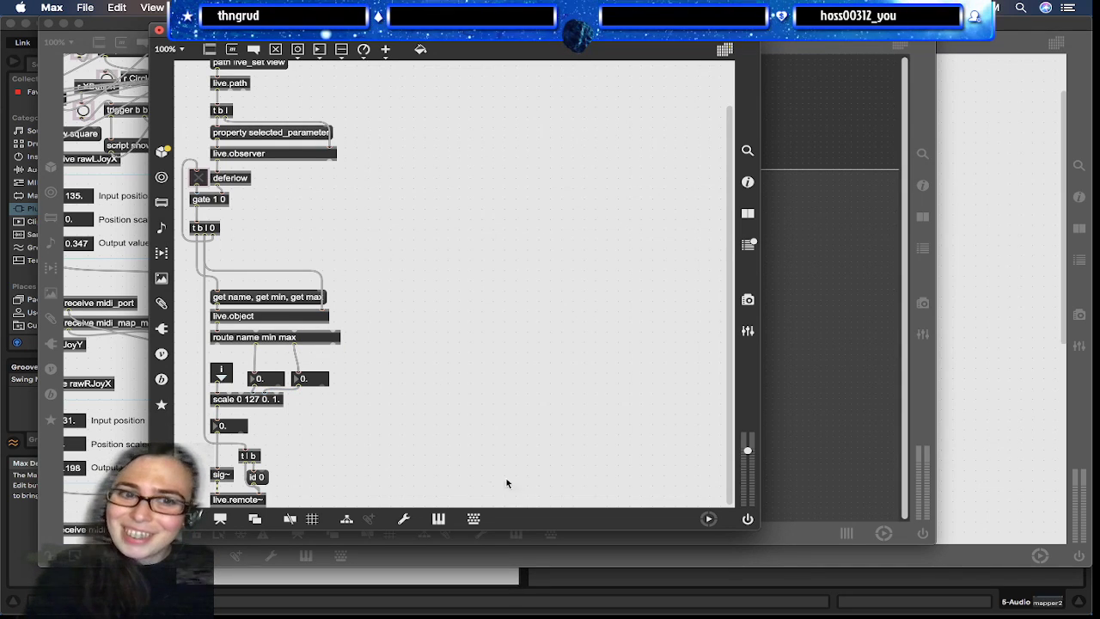
Include the min and max number boxes in the presentation layout and line them up in a row beside the toggle
{"action": "left_click_drag", "start_coordinate": [333, 389], "coordinate": [245, 367]}
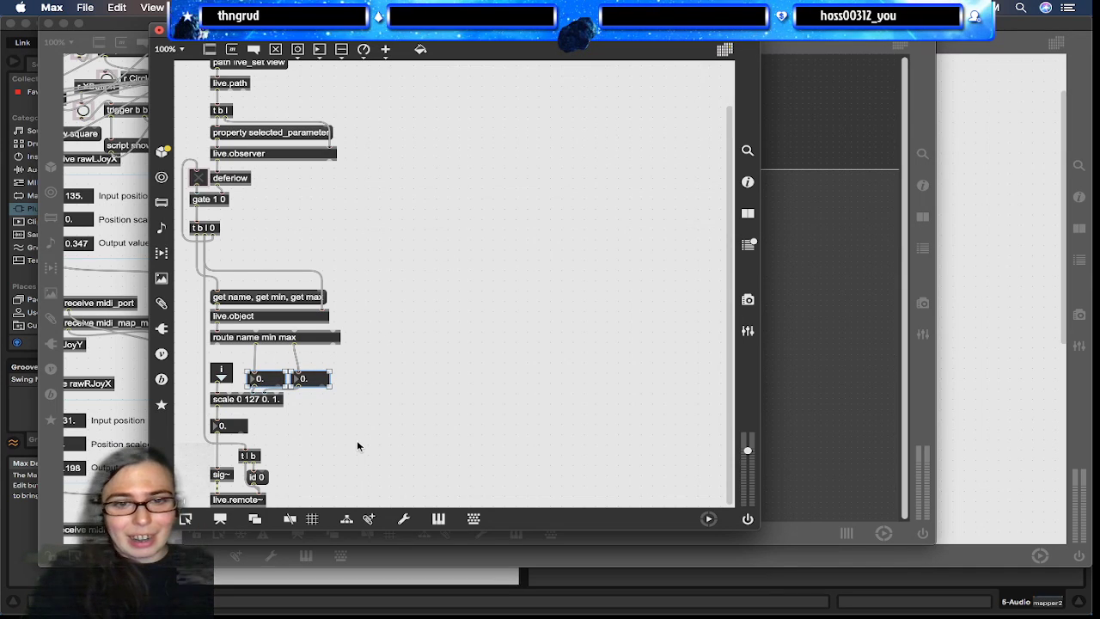
{"action": "key", "text": "super+alt+e"}
{"action": "left_click", "coordinate": [272, 391]}
{"action": "left_click", "coordinate": [267, 424]}
{"action": "left_click_drag", "start_coordinate": [266, 423], "coordinate": [226, 77]}
{"action": "left_click", "coordinate": [226, 77]}
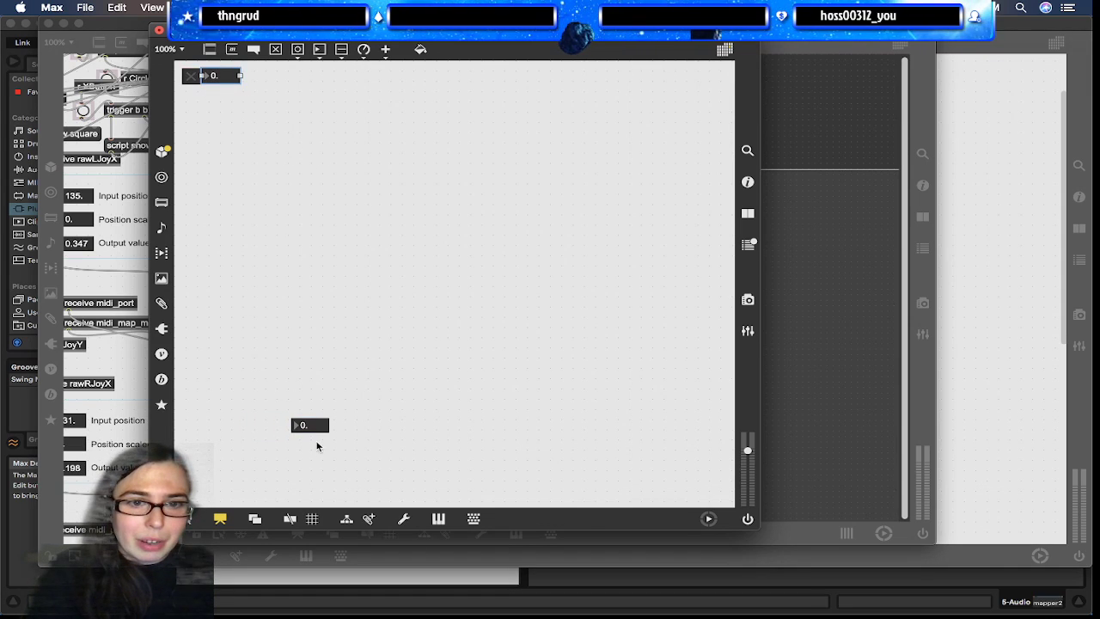
{"action": "left_click_drag", "start_coordinate": [311, 426], "coordinate": [260, 80]}
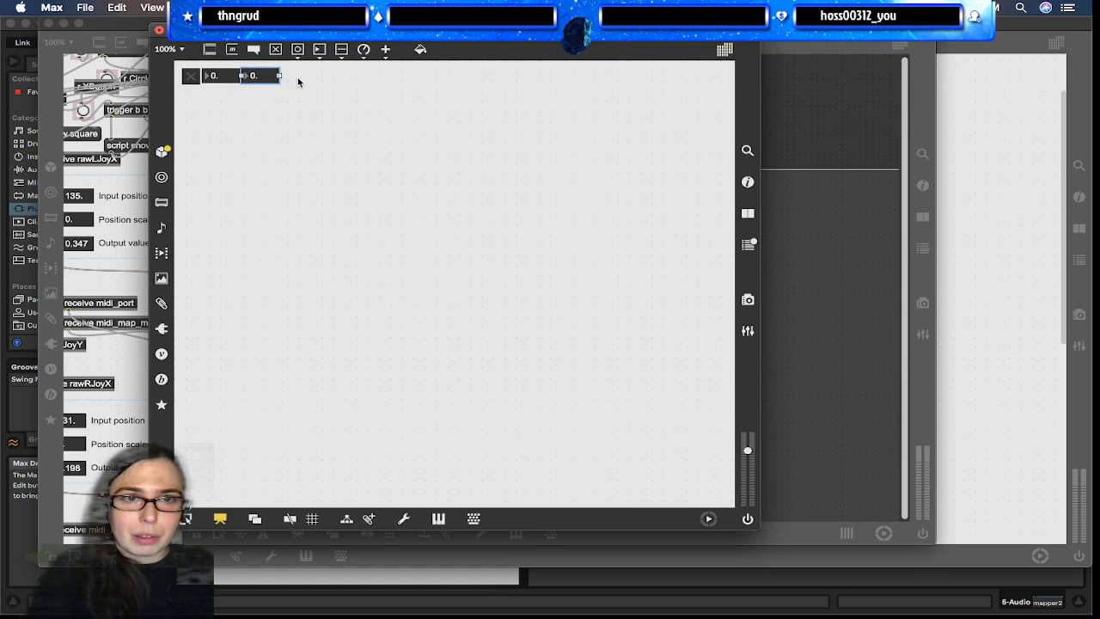
Move the toggle and number boxes down a row and add a narrow comment reading Map above the toggle
{"action": "left_click_drag", "start_coordinate": [180, 69], "coordinate": [265, 101]}
{"action": "left_click_drag", "start_coordinate": [183, 73], "coordinate": [294, 84]}
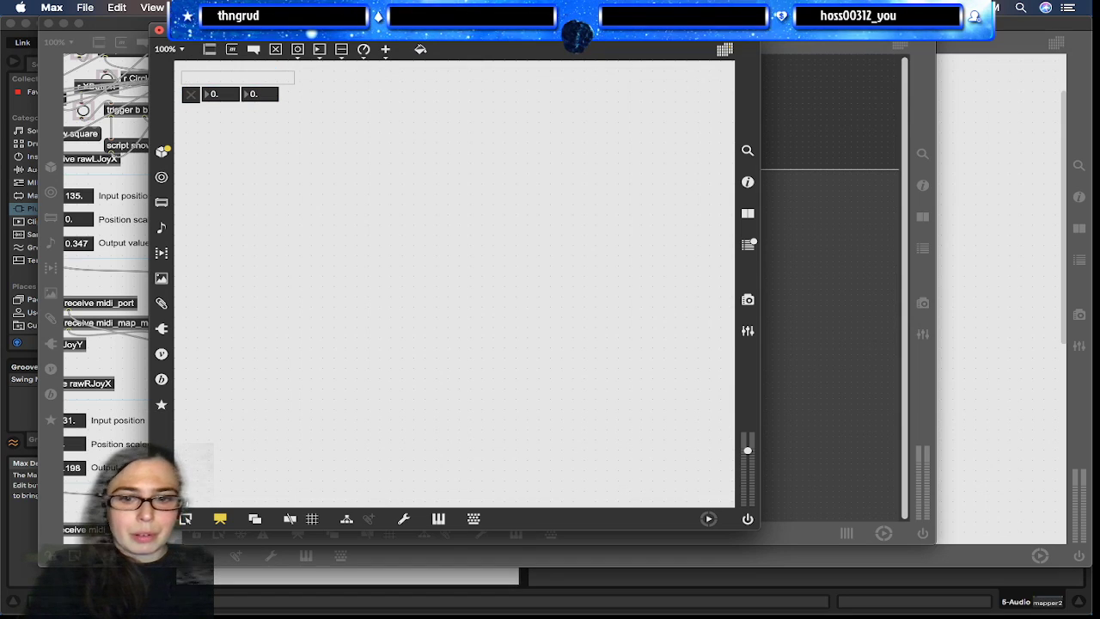
{"action": "type", "text": "Map"}
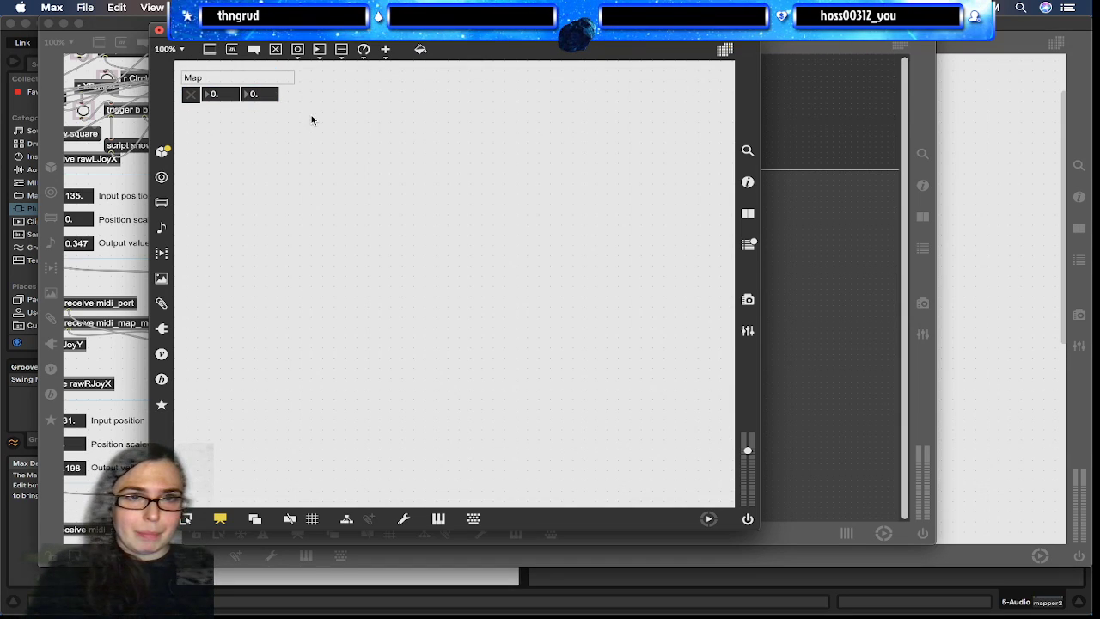
{"action": "left_click_drag", "start_coordinate": [294, 77], "coordinate": [220, 76]}
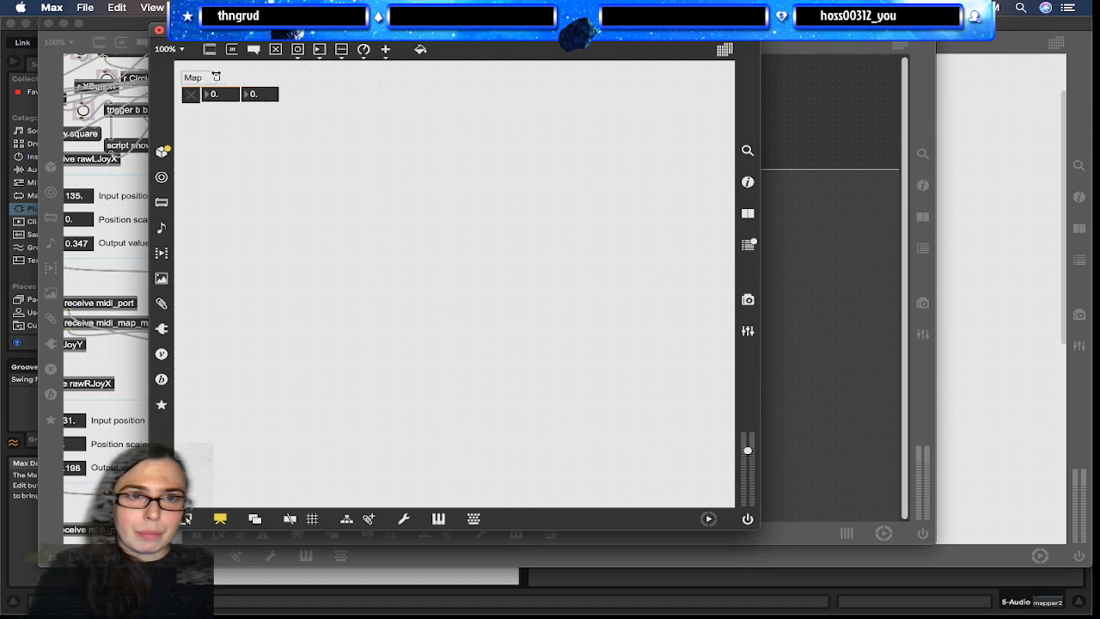
Shift the number boxes slightly right, label them with Min and Max comments, and check the layout with the patch locked
{"action": "left_click", "coordinate": [256, 98]}
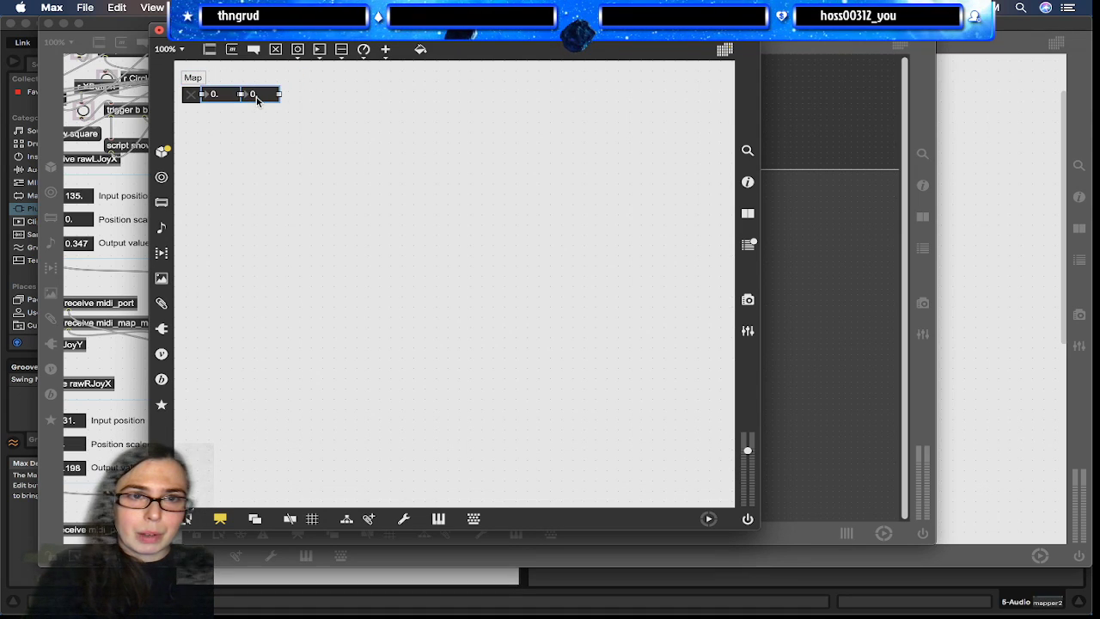
{"action": "left_click_drag", "start_coordinate": [194, 79], "coordinate": [219, 80]}
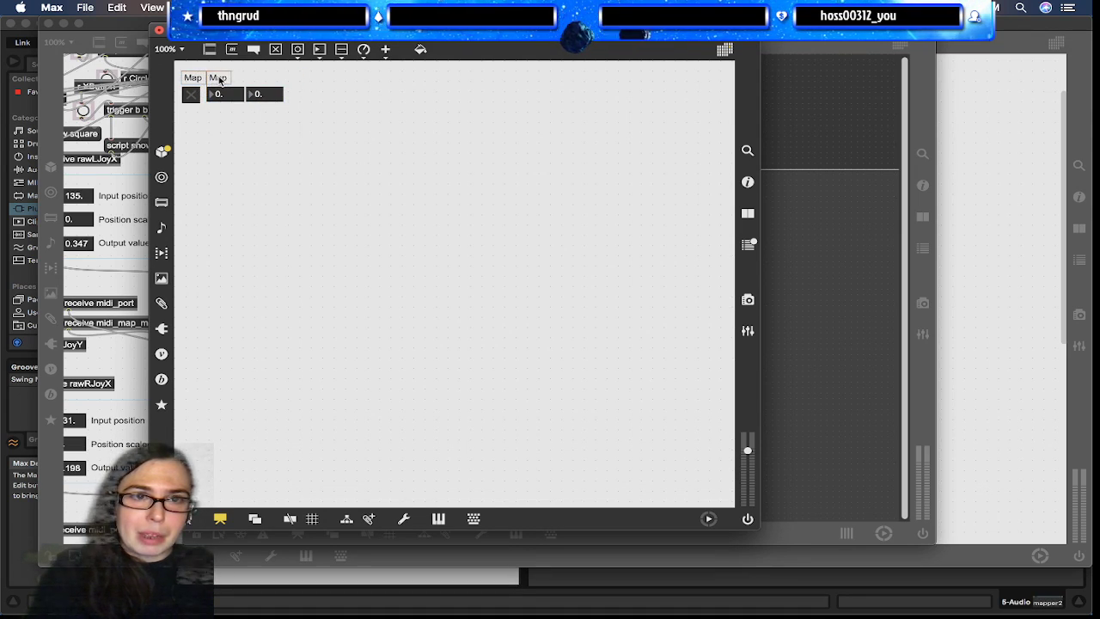
{"action": "double_click", "coordinate": [218, 78]}
{"action": "type", "text": "Mi"}
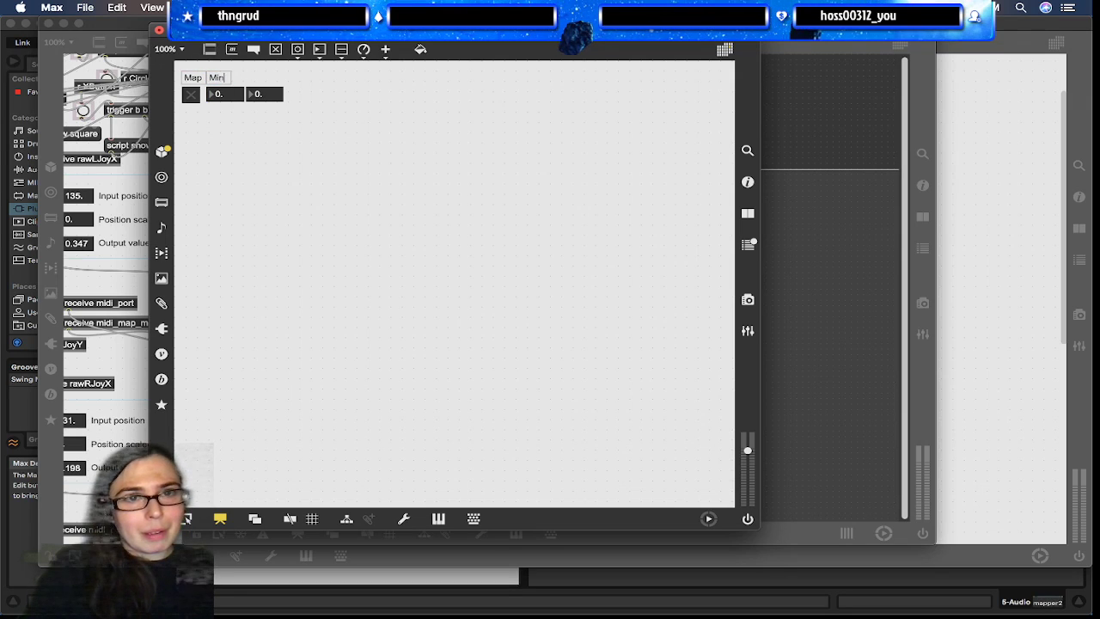
{"action": "type", "text": "n"}
{"action": "left_click_drag", "start_coordinate": [222, 79], "coordinate": [256, 80]}
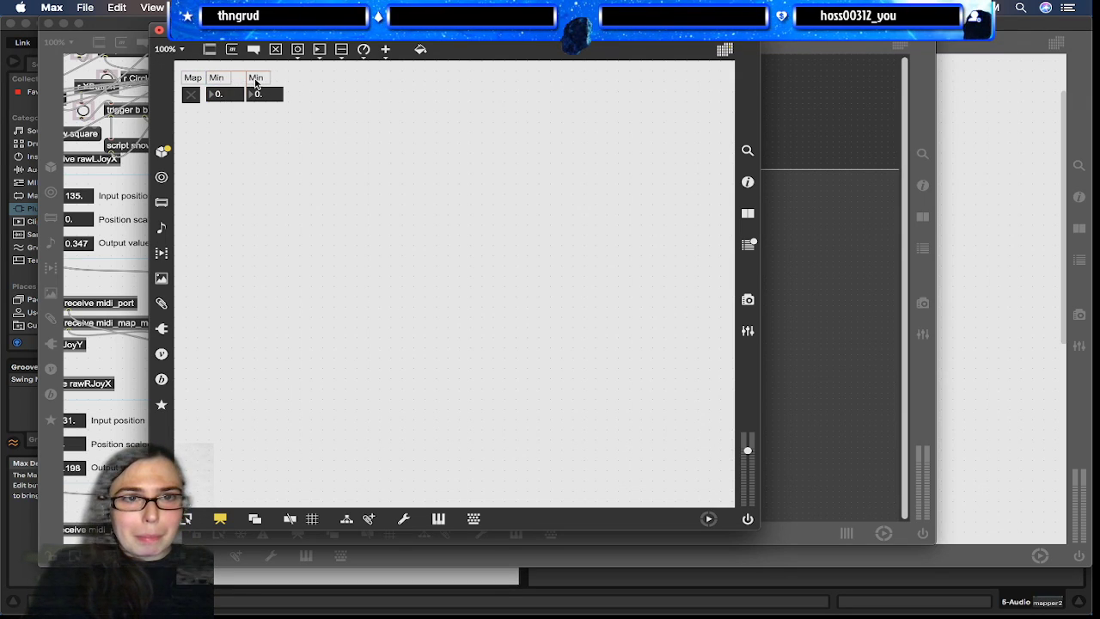
{"action": "double_click", "coordinate": [255, 79]}
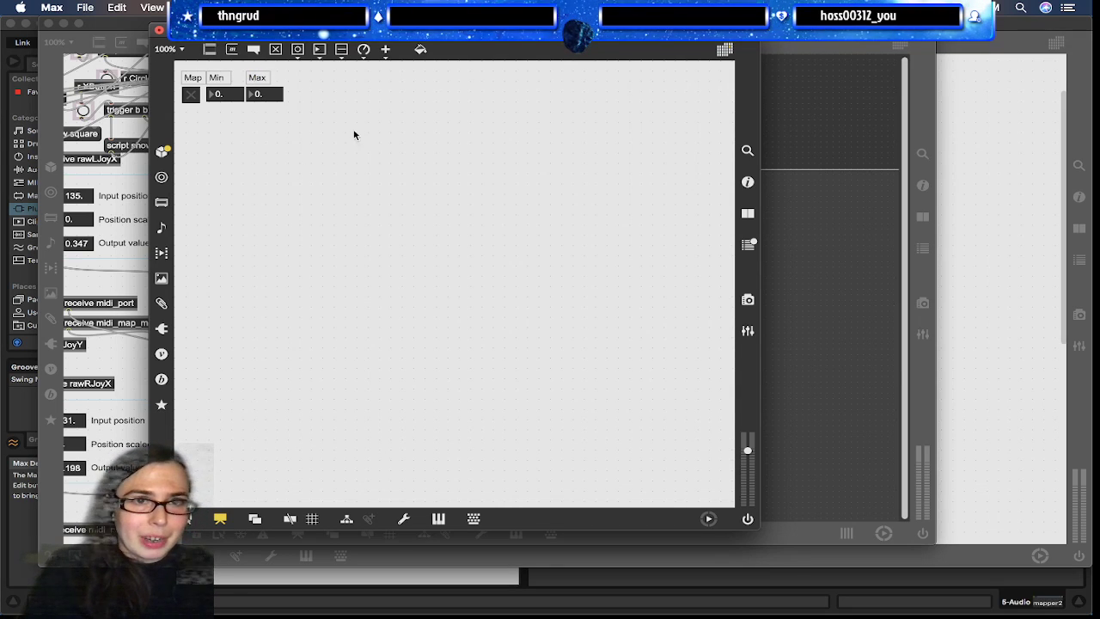
{"action": "key", "text": "super+e"}
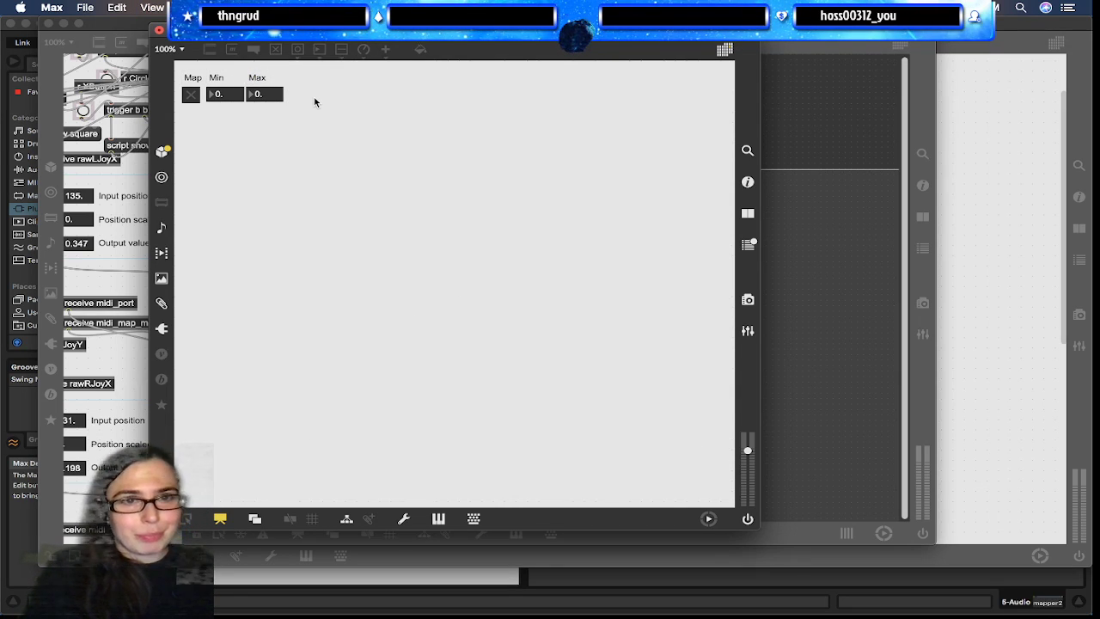
{"action": "key", "text": "super+e"}
Add a live.text button in patching view to the right of the get name, get min, get max message
{"action": "key", "text": "super+alt+e"}
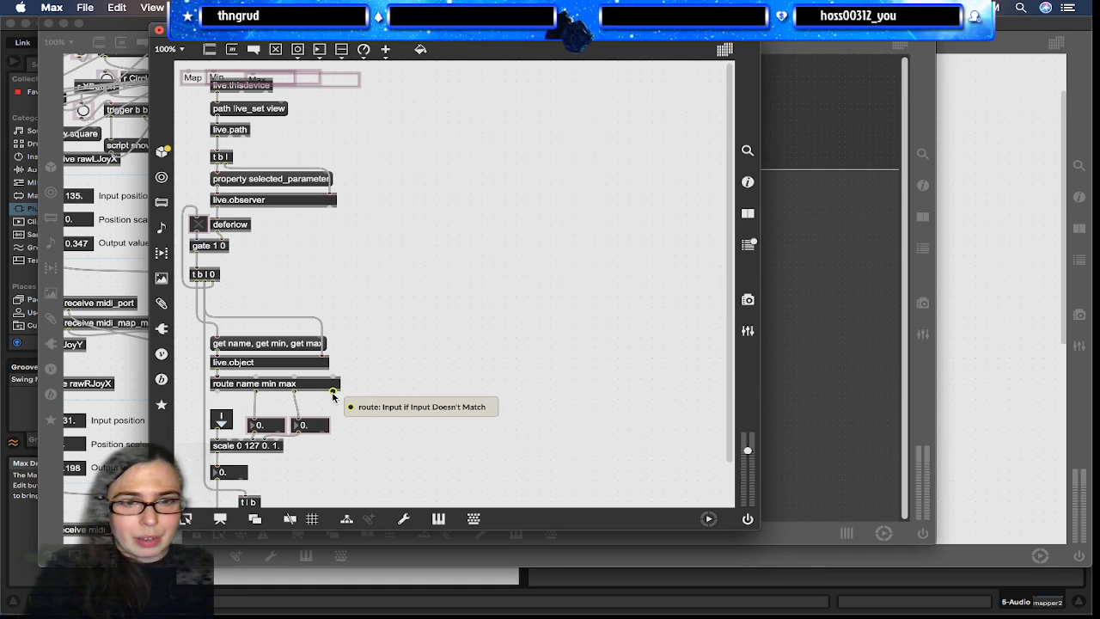
{"action": "type", "text": "nlive."}
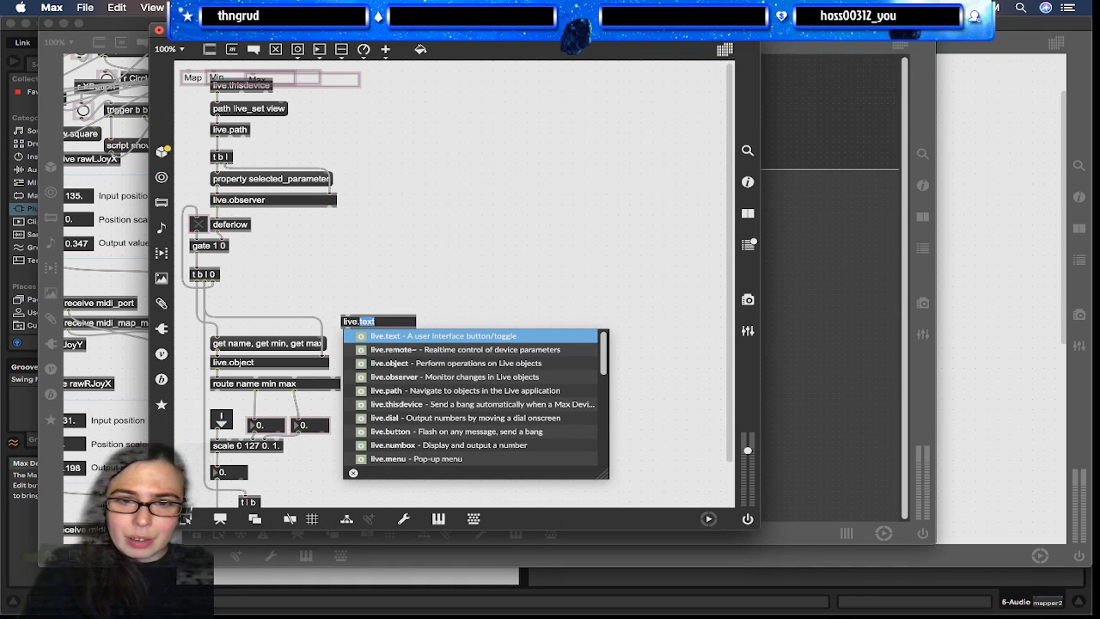
{"action": "key", "text": "BackSpace"}
{"action": "key", "text": "BackSpace"}
{"action": "key", "text": "BackSpace"}
{"action": "key", "text": "BackSpace"}
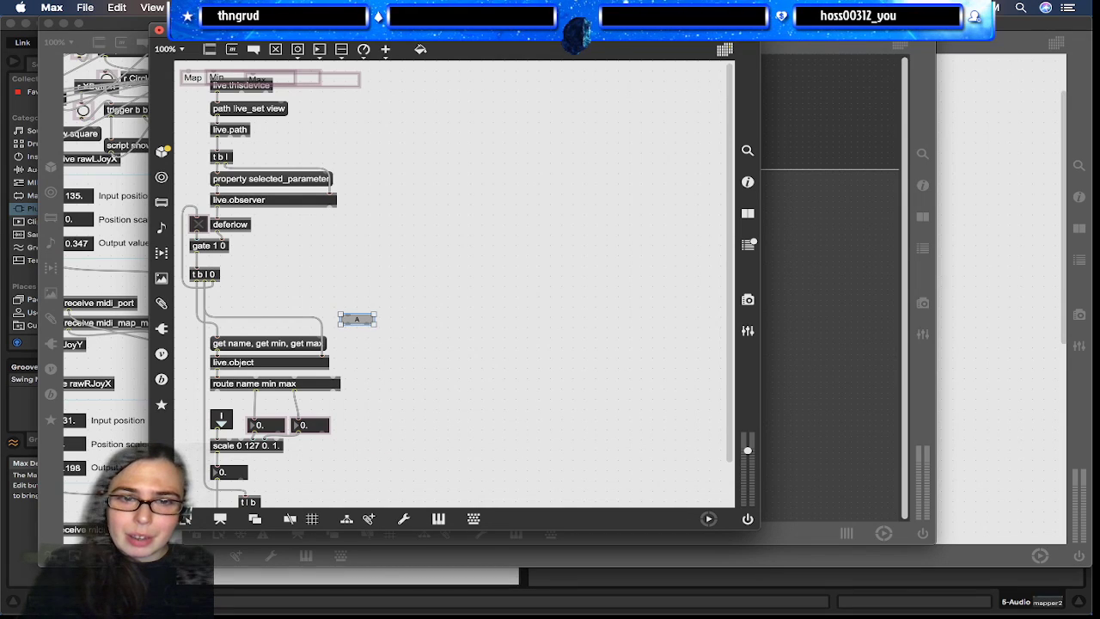
{"action": "left_click_drag", "start_coordinate": [357, 320], "coordinate": [377, 334]}
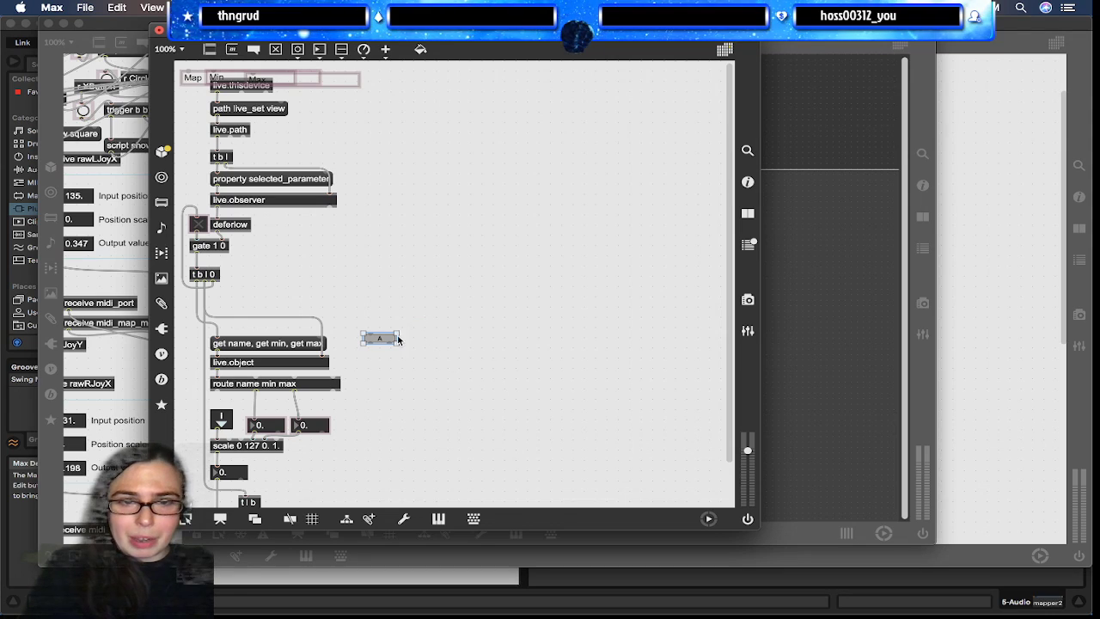
Shift the Map, Min and Max comments clear of live.thisdevice and move the live.text button up beside the gate object
{"action": "left_click_drag", "start_coordinate": [378, 338], "coordinate": [378, 280]}
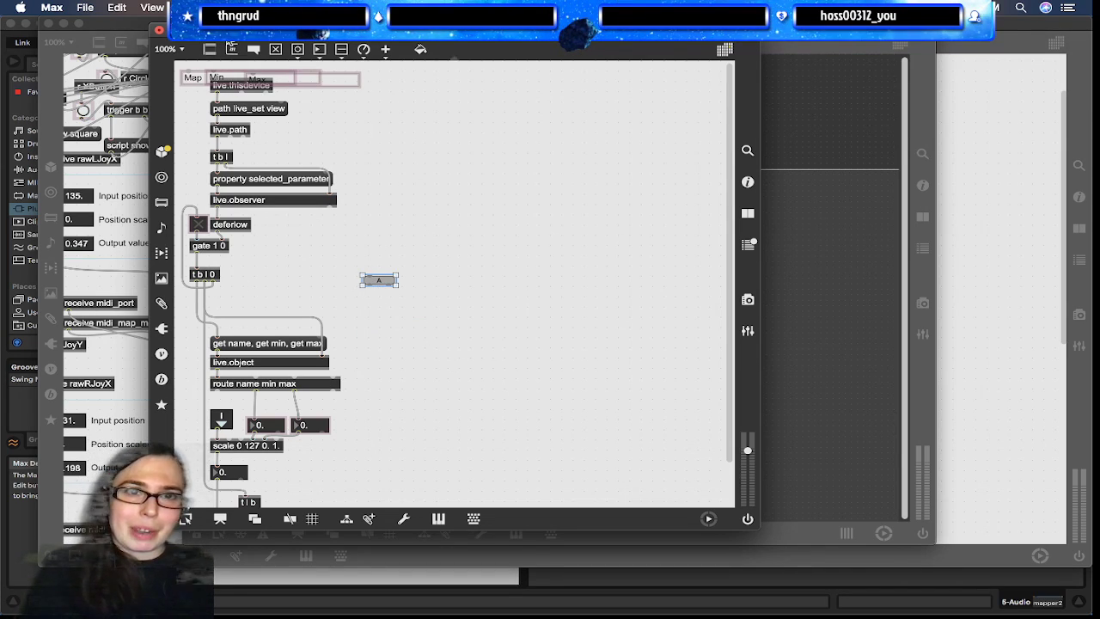
{"action": "left_click_drag", "start_coordinate": [390, 89], "coordinate": [311, 68]}
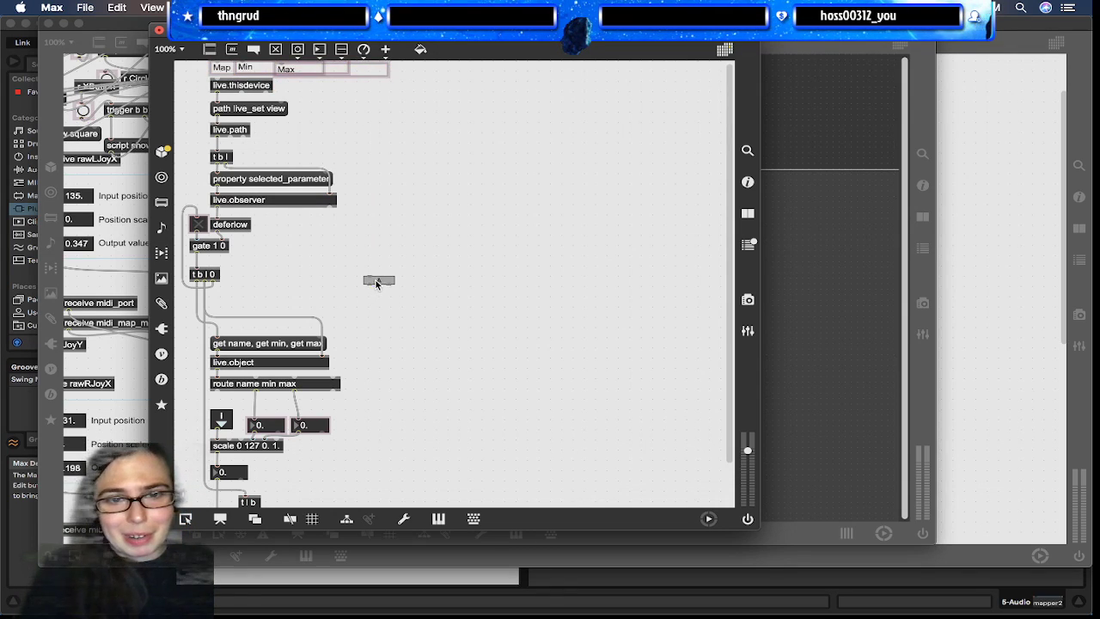
{"action": "left_click_drag", "start_coordinate": [378, 284], "coordinate": [351, 270]}
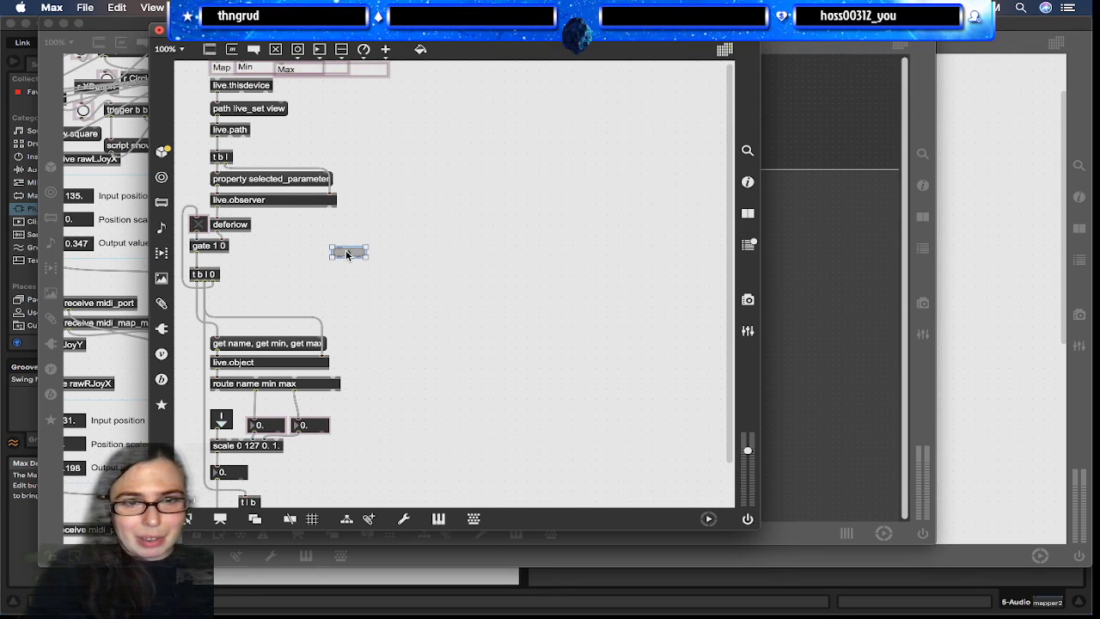
Open the live.text help, try its toggle example, and read the reference entries for the assign, set, setsymbol and symbol messages
{"action": "left_click", "coordinate": [348, 253], "text": "alt"}
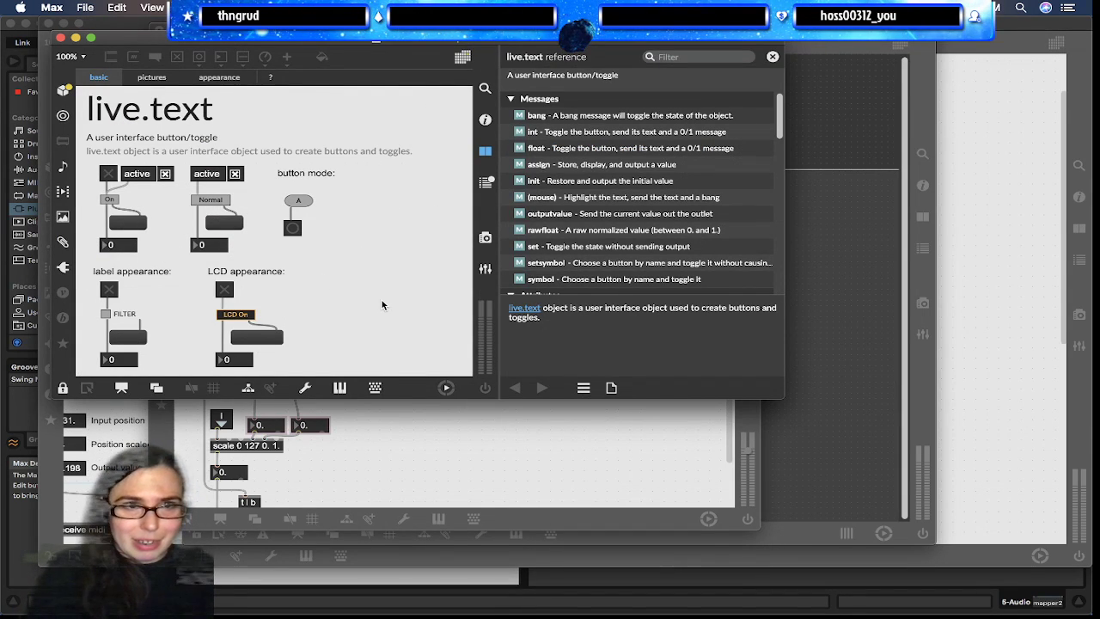
{"action": "left_click", "coordinate": [105, 173]}
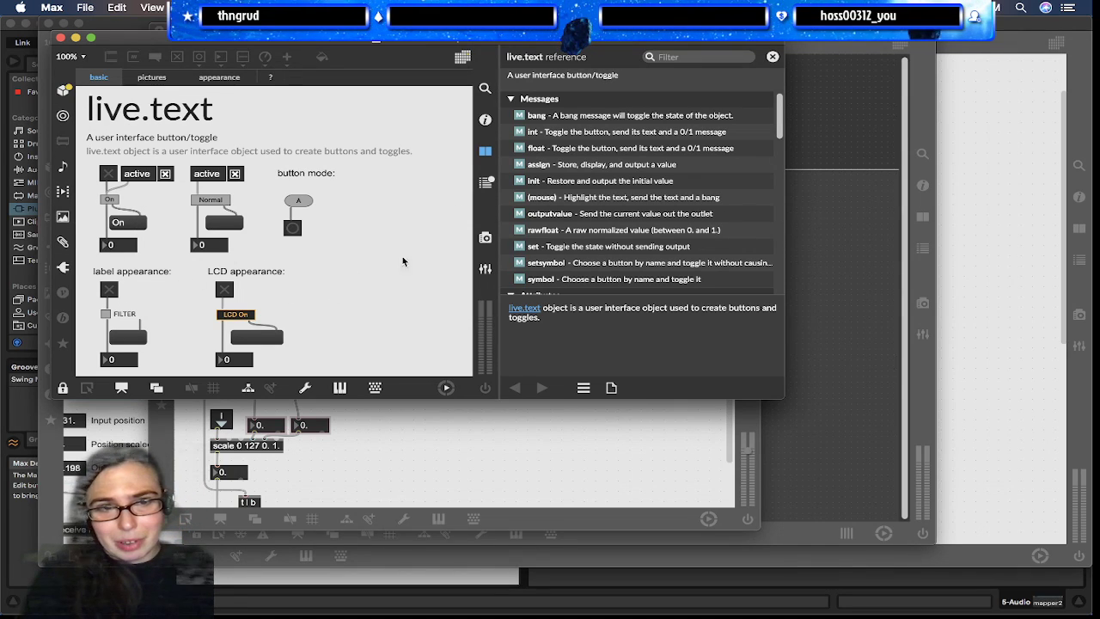
{"action": "scroll", "coordinate": [563, 248], "scroll_direction": "down", "scroll_amount": 2}
{"action": "scroll", "coordinate": [563, 248], "scroll_direction": "up", "scroll_amount": 2}
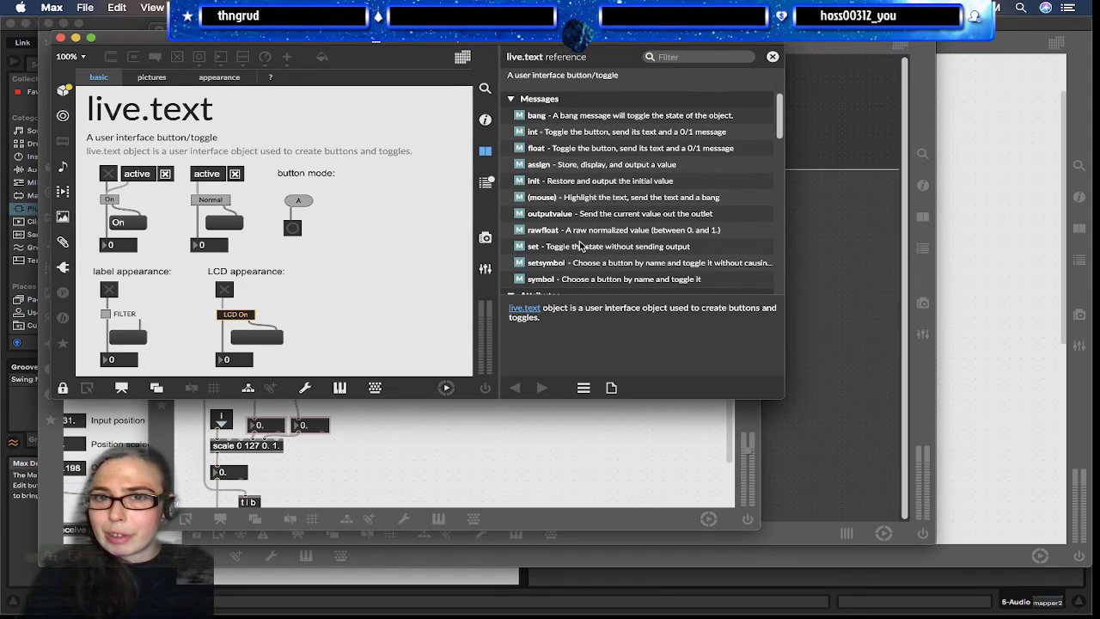
{"action": "left_click", "coordinate": [582, 171]}
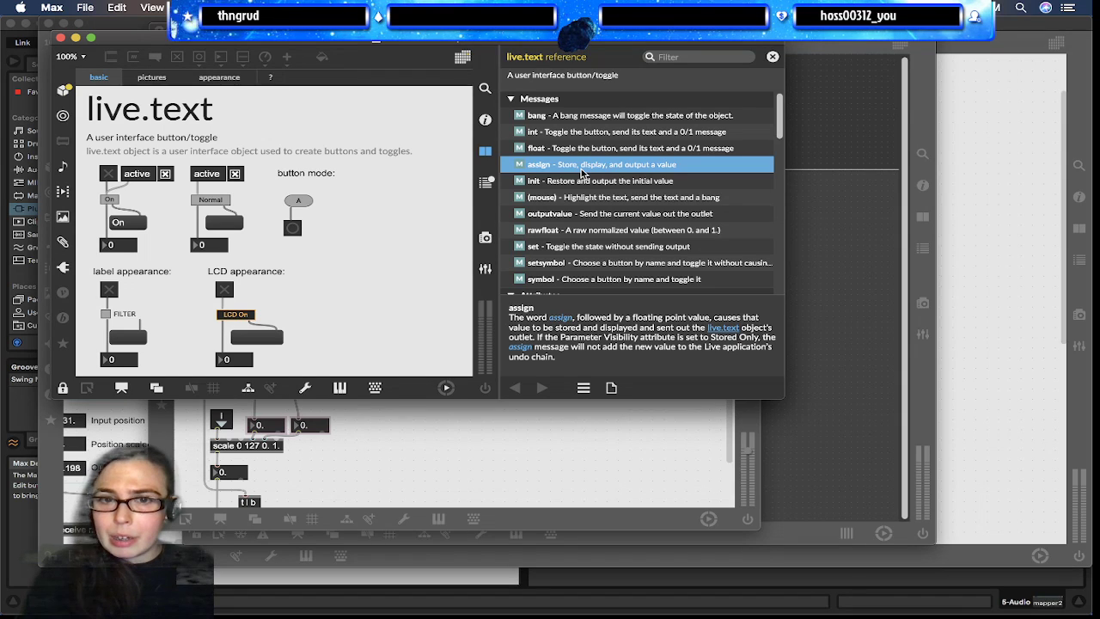
{"action": "scroll", "coordinate": [584, 168], "scroll_direction": "down", "scroll_amount": 2}
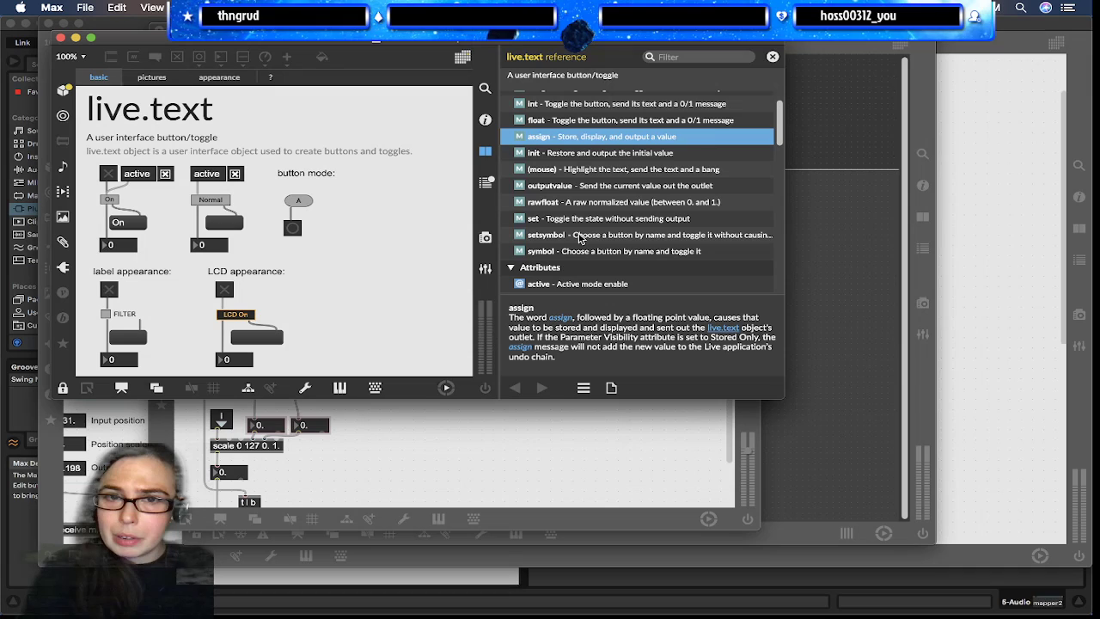
{"action": "left_click", "coordinate": [585, 218]}
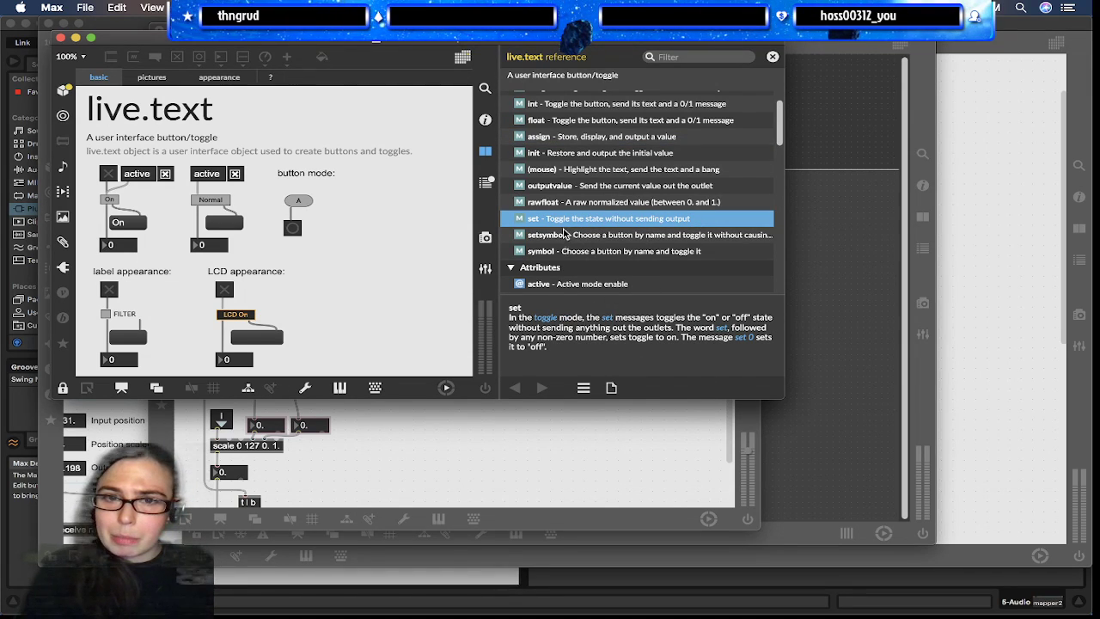
{"action": "left_click", "coordinate": [602, 236]}
{"action": "scroll", "coordinate": [603, 242], "scroll_direction": "down", "scroll_amount": 3}
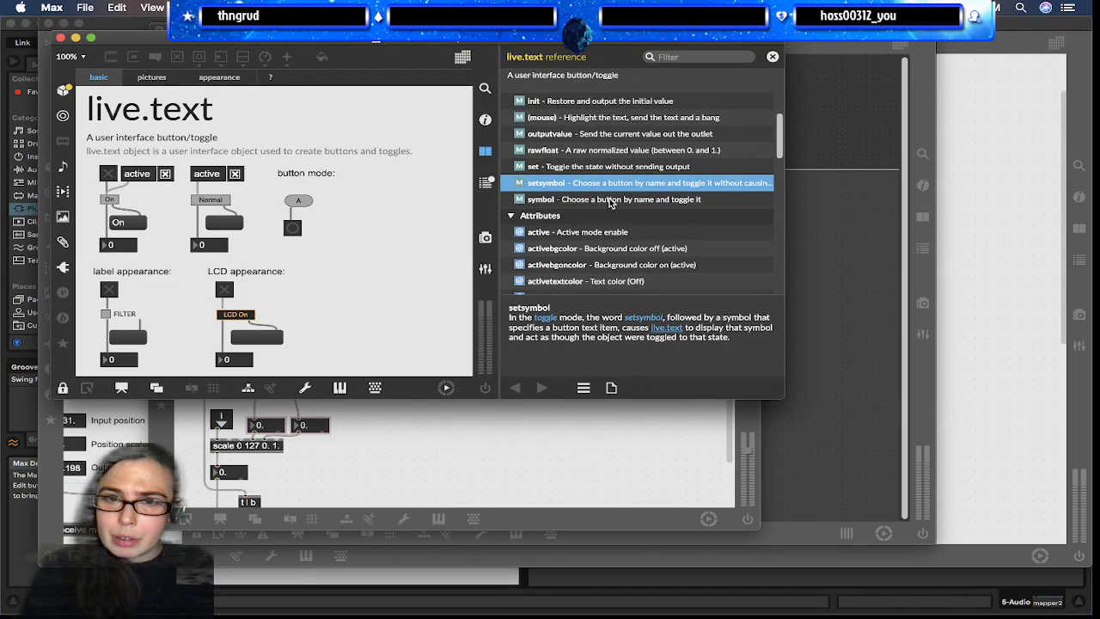
{"action": "left_click", "coordinate": [610, 200]}
Examine the live.text attributes, including the text off label, and the related objects in the reference, and close the help
{"action": "scroll", "coordinate": [635, 243], "scroll_direction": "down", "scroll_amount": 5}
{"action": "scroll", "coordinate": [634, 242], "scroll_direction": "down", "scroll_amount": 10}
{"action": "scroll", "coordinate": [633, 242], "scroll_direction": "down", "scroll_amount": 9}
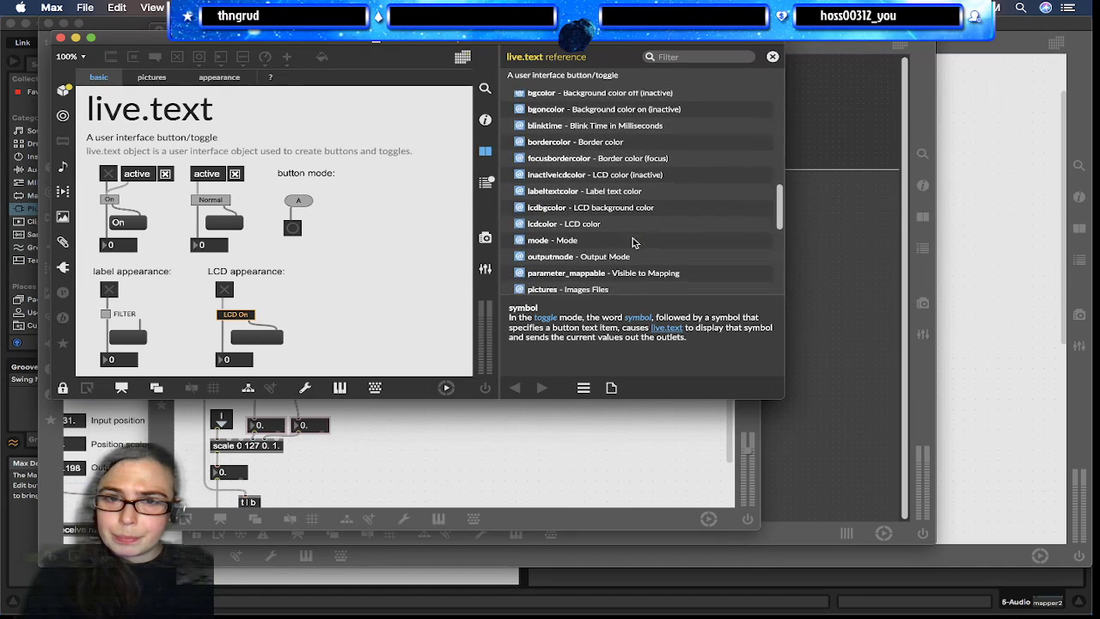
{"action": "scroll", "coordinate": [634, 242], "scroll_direction": "down", "scroll_amount": 1}
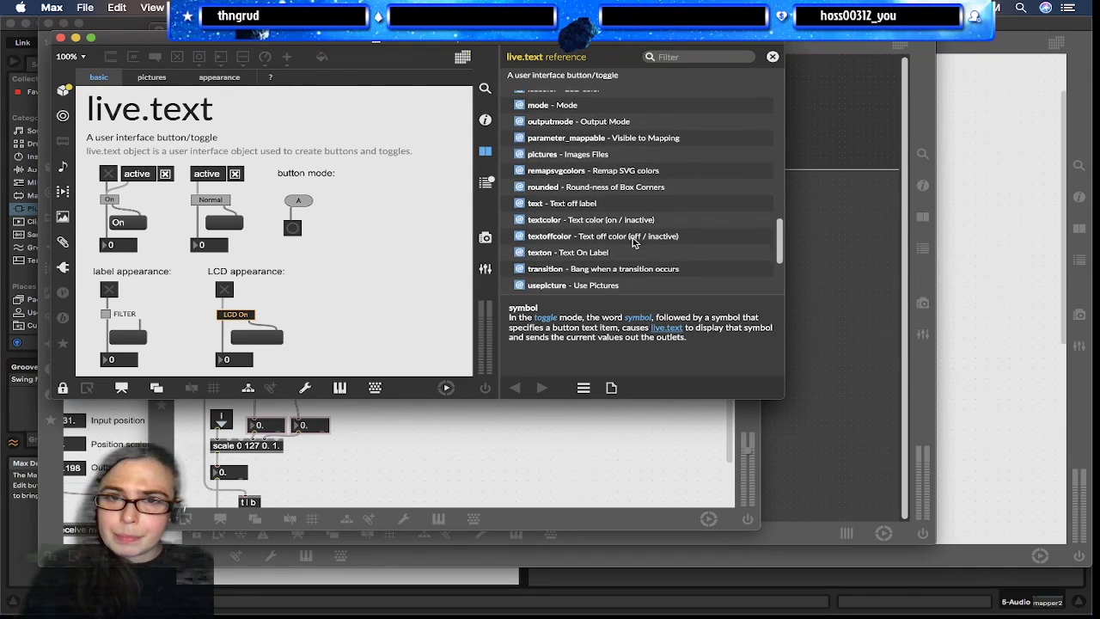
{"action": "scroll", "coordinate": [633, 242], "scroll_direction": "down", "scroll_amount": 2}
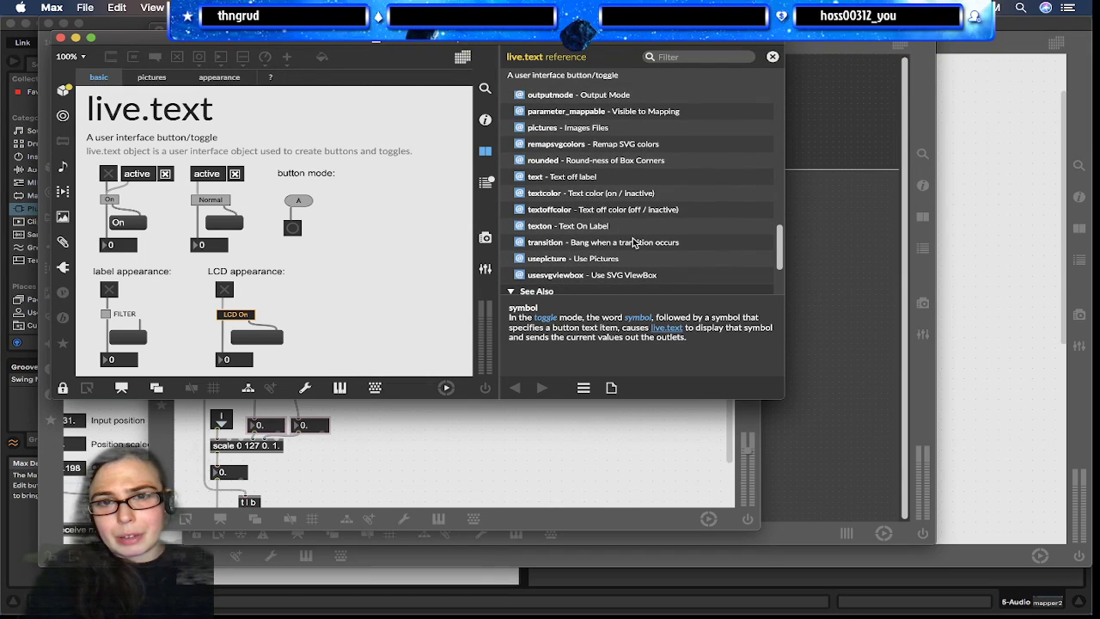
{"action": "left_click", "coordinate": [573, 177]}
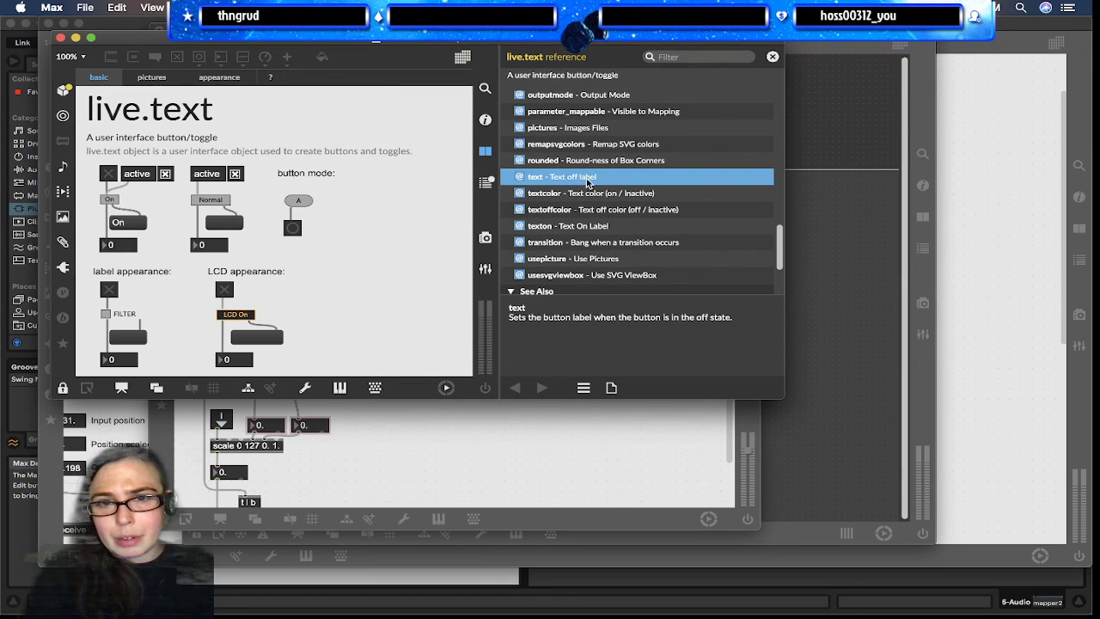
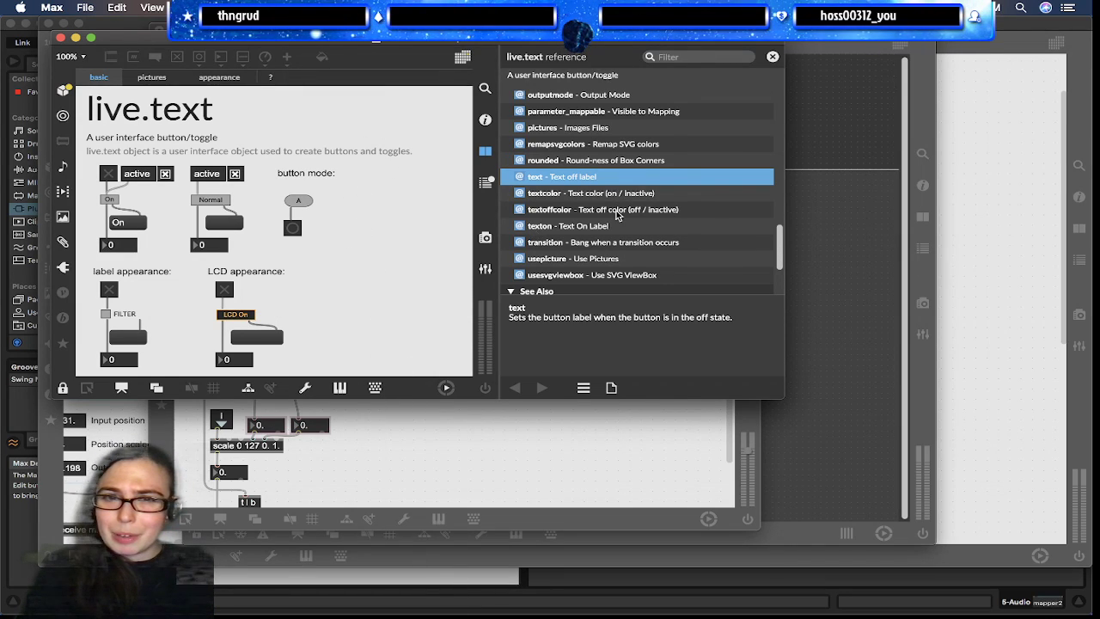
{"action": "scroll", "coordinate": [616, 215], "scroll_direction": "down", "scroll_amount": 3}
{"action": "left_click", "coordinate": [616, 238]}
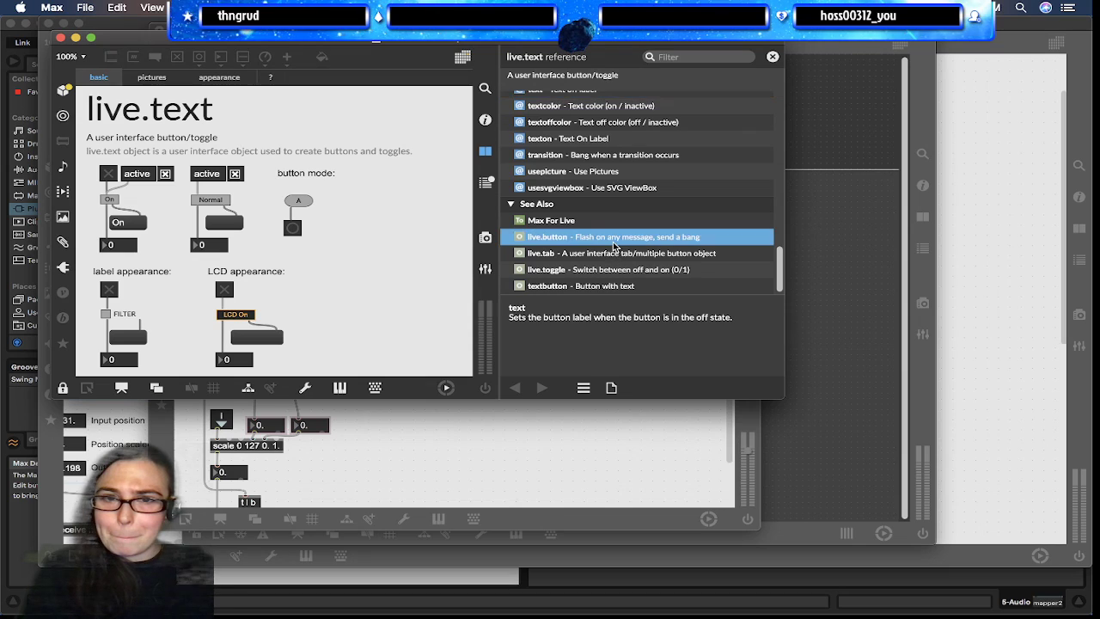
{"action": "left_click", "coordinate": [617, 252]}
{"action": "scroll", "coordinate": [647, 245], "scroll_direction": "up", "scroll_amount": 5}
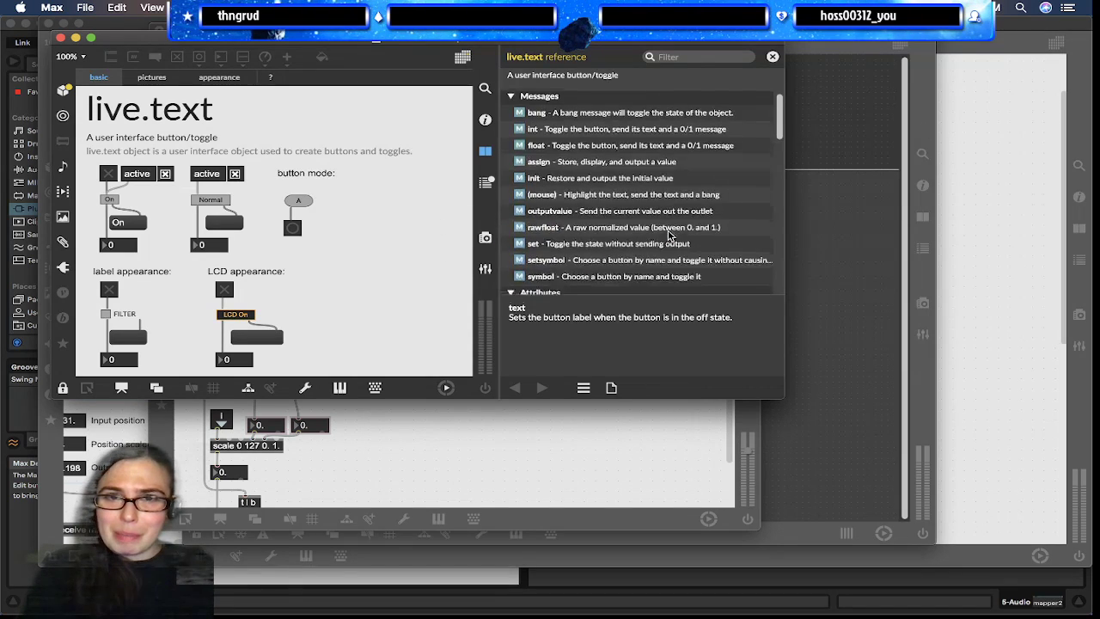
{"action": "scroll", "coordinate": [647, 244], "scroll_direction": "down", "scroll_amount": 5}
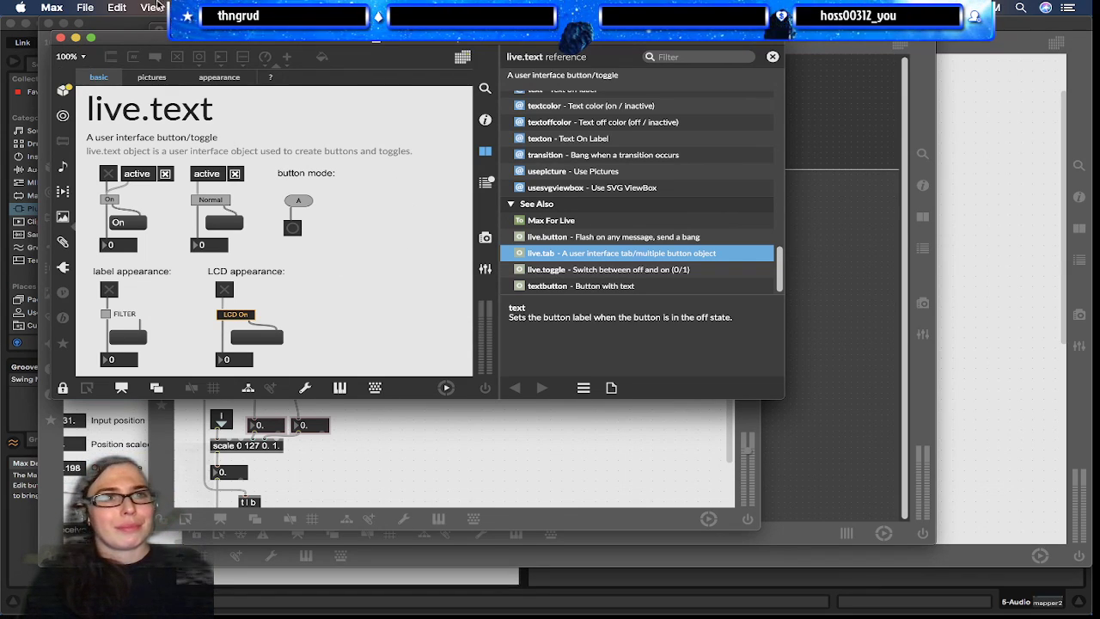
{"action": "left_click", "coordinate": [61, 39]}
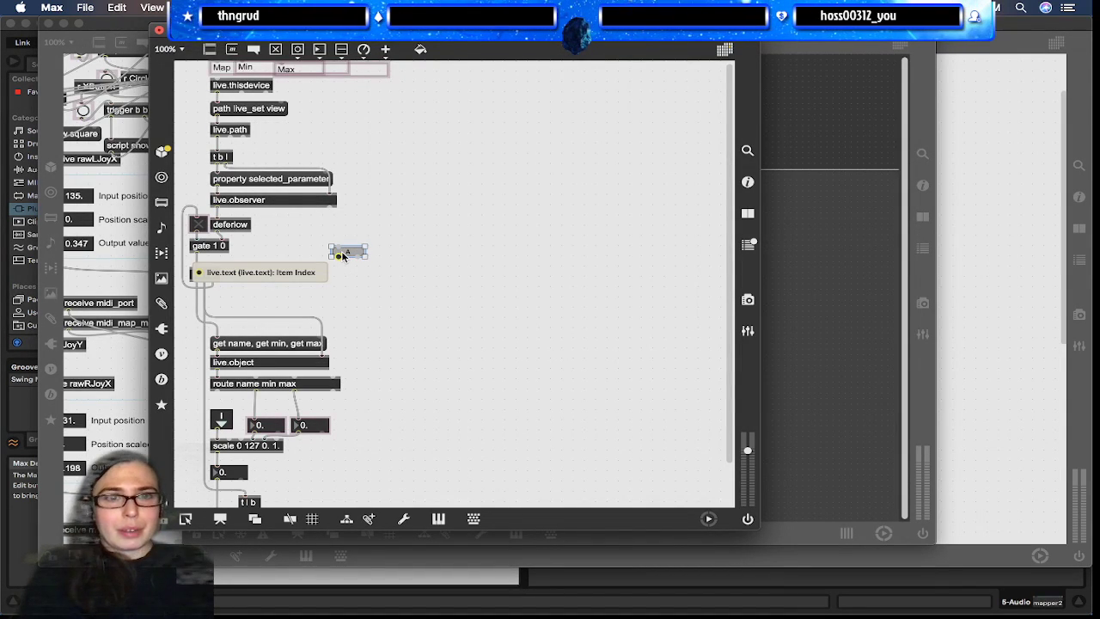
Open and widen the live.text button's inspector and examine its mode, parameter and label settings
{"action": "key", "text": "super+i"}
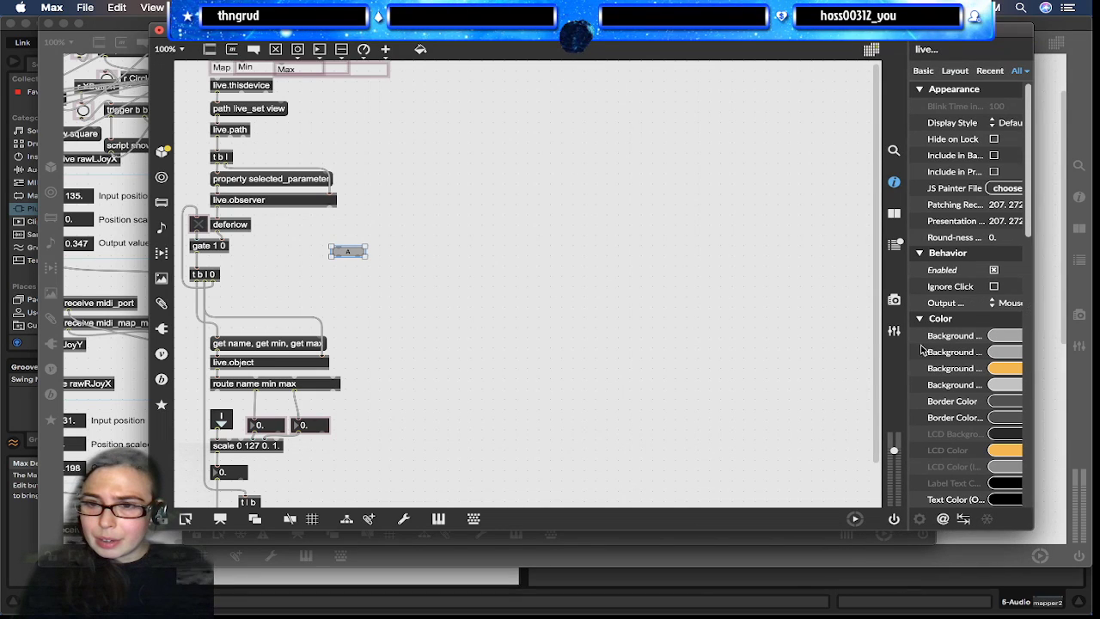
{"action": "left_click_drag", "start_coordinate": [906, 329], "coordinate": [661, 335]}
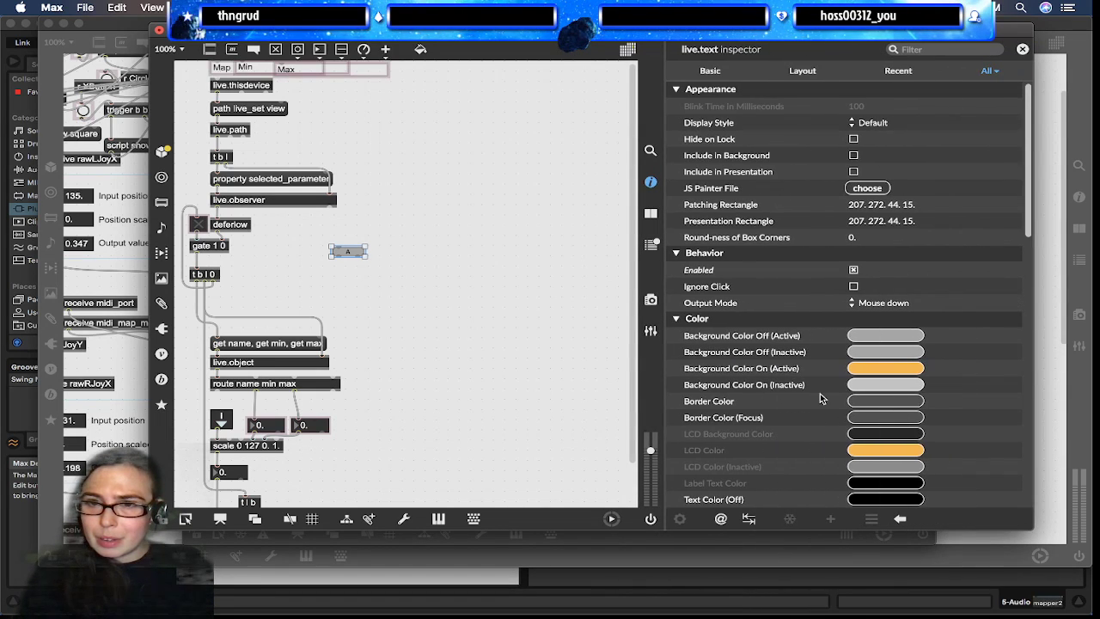
{"action": "scroll", "coordinate": [820, 398], "scroll_direction": "down", "scroll_amount": 10}
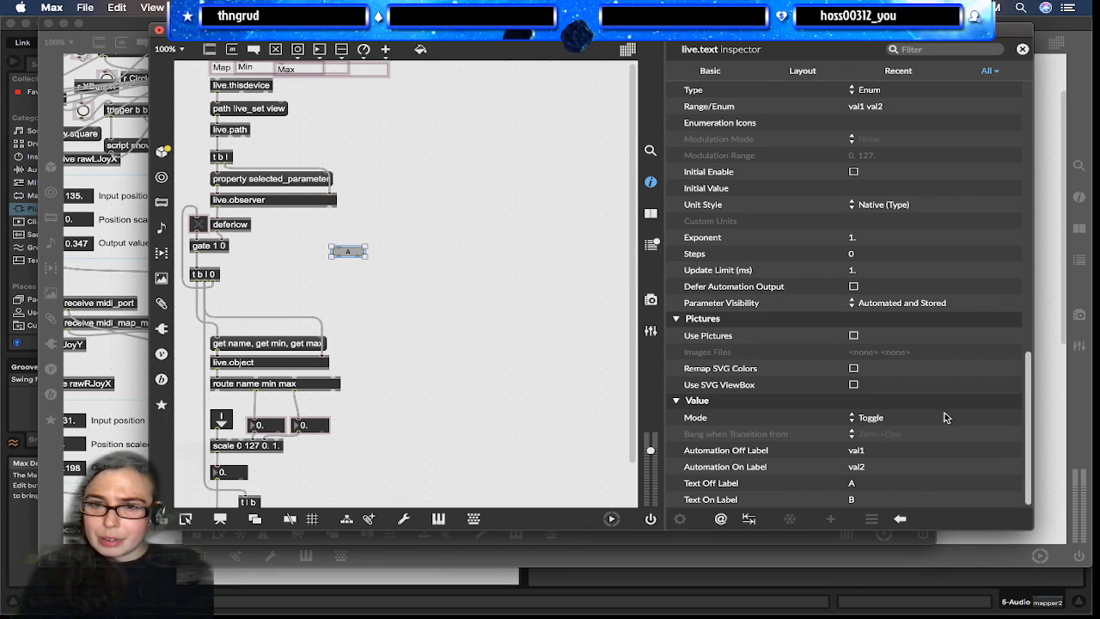
{"action": "left_click", "coordinate": [855, 418]}
{"action": "left_click", "coordinate": [855, 417]}
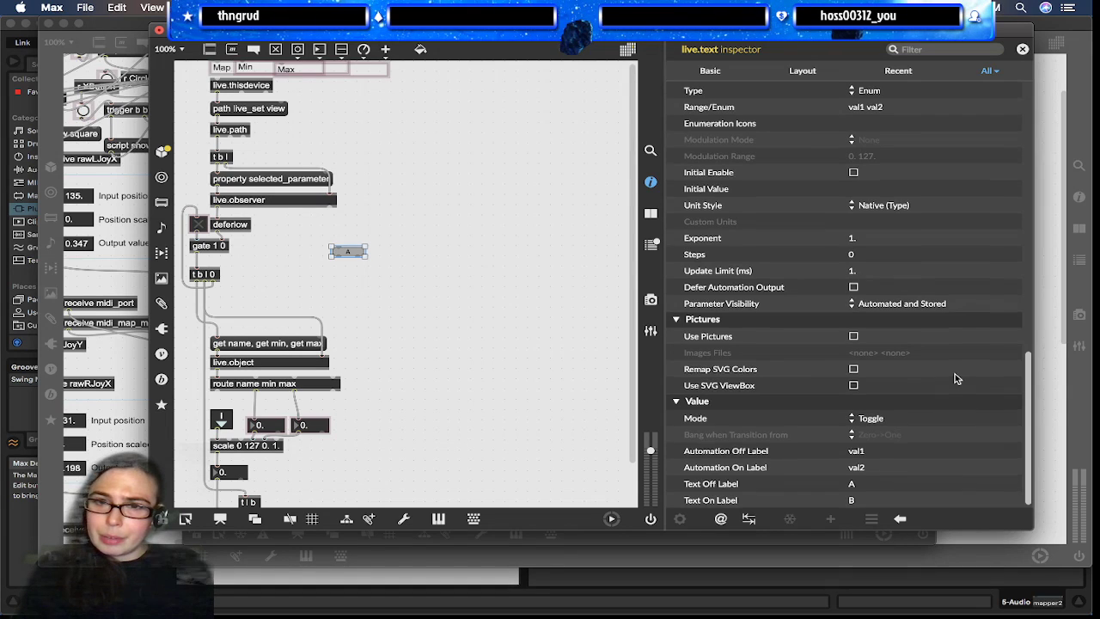
{"action": "scroll", "coordinate": [885, 361], "scroll_direction": "up", "scroll_amount": 5}
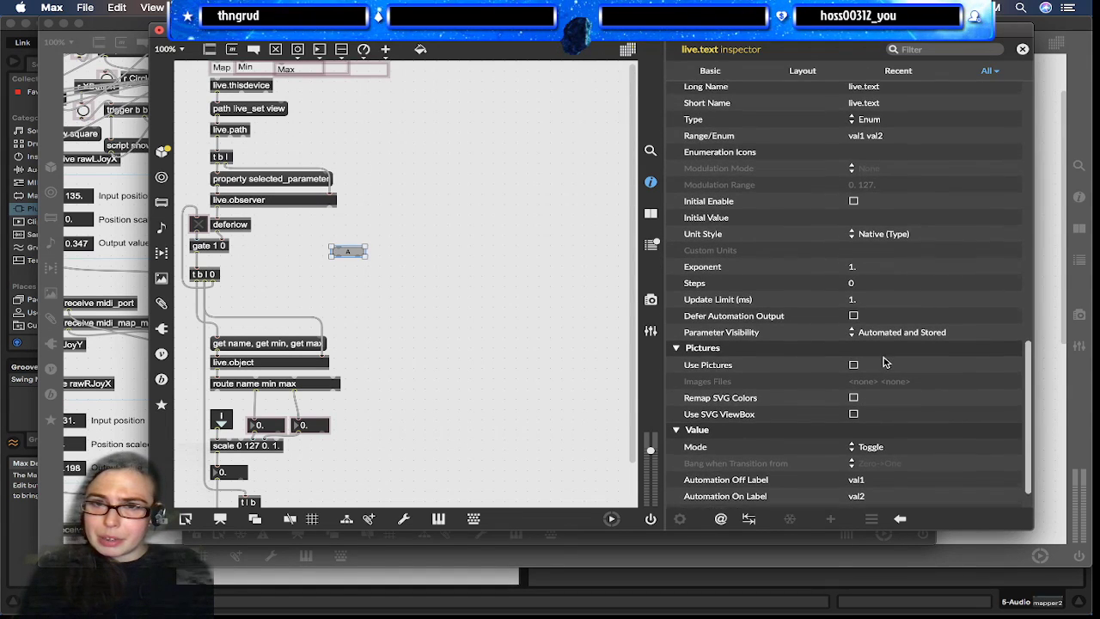
{"action": "scroll", "coordinate": [885, 362], "scroll_direction": "up", "scroll_amount": 1}
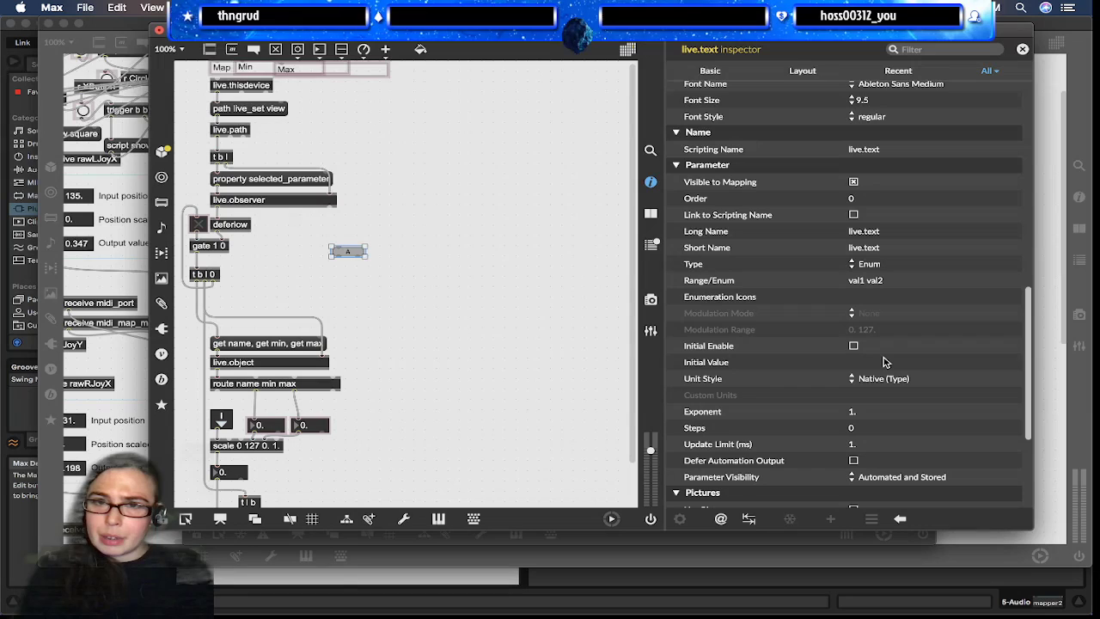
{"action": "scroll", "coordinate": [885, 362], "scroll_direction": "down", "scroll_amount": 2}
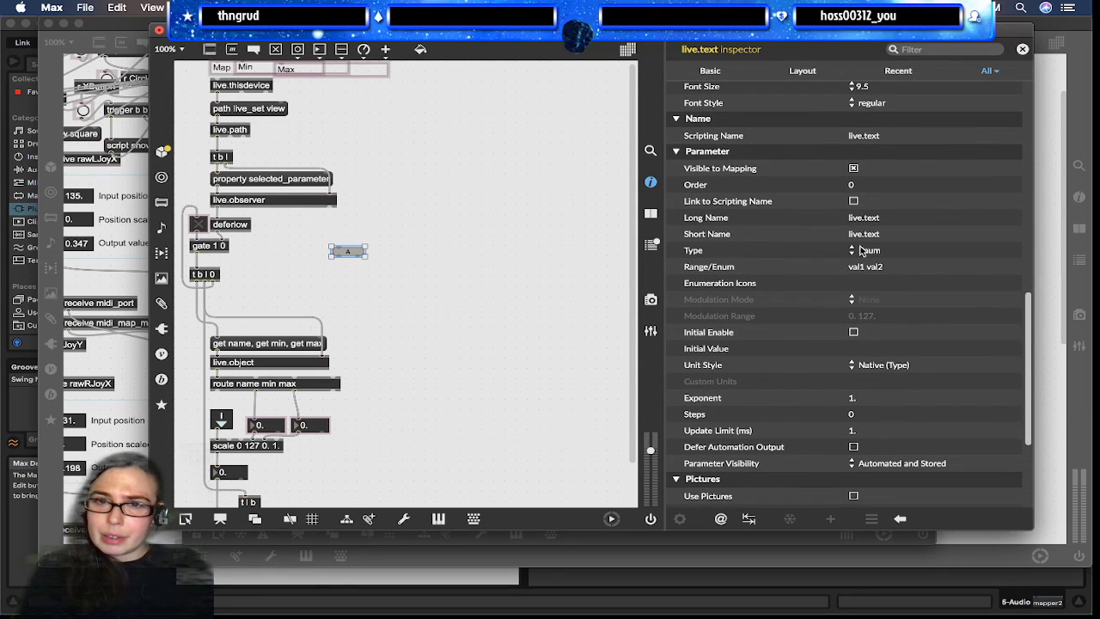
{"action": "scroll", "coordinate": [856, 268], "scroll_direction": "down", "scroll_amount": 1}
{"action": "scroll", "coordinate": [857, 268], "scroll_direction": "up", "scroll_amount": 4}
{"action": "scroll", "coordinate": [857, 268], "scroll_direction": "down", "scroll_amount": 9}
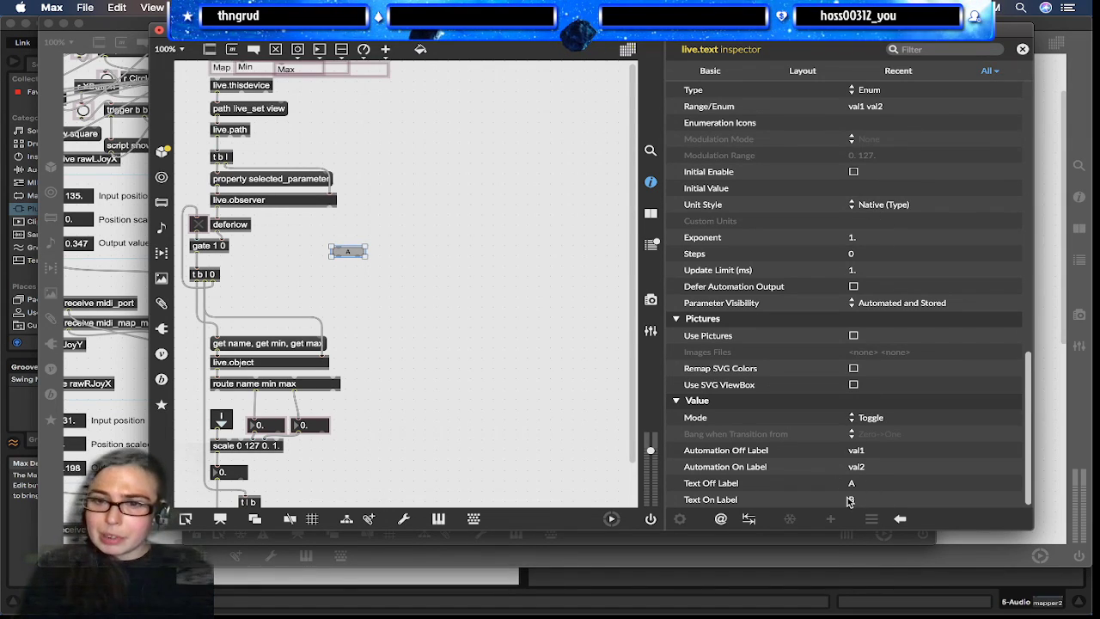
Set both the Text Off Label and the Text On Label of the live.text button to MAP
{"action": "left_click", "coordinate": [876, 498]}
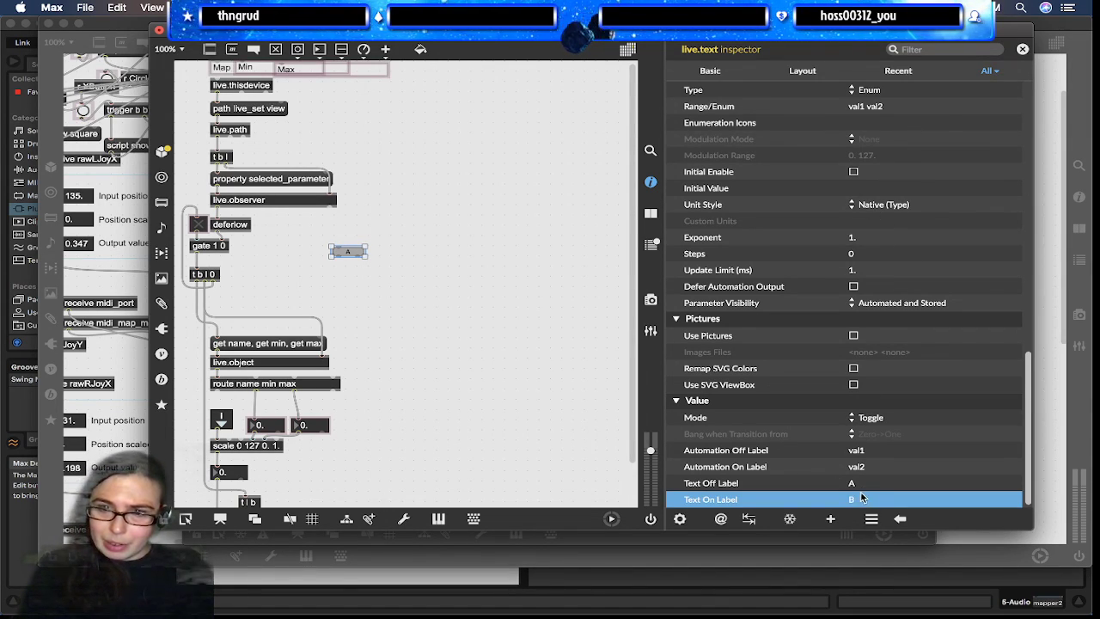
{"action": "left_click", "coordinate": [861, 499]}
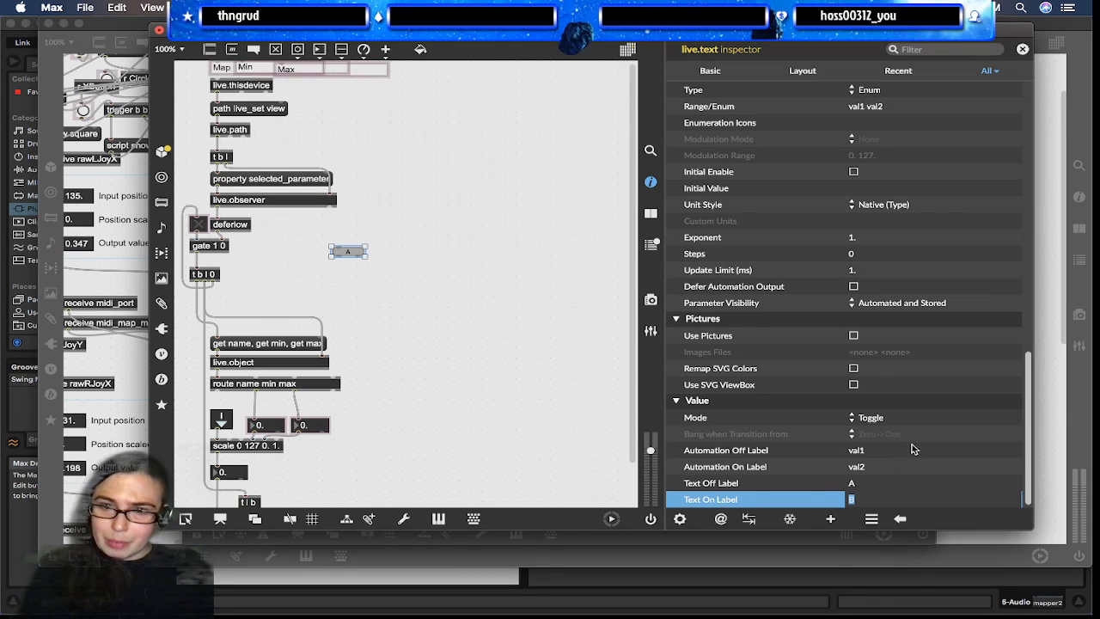
{"action": "double_click", "coordinate": [876, 483]}
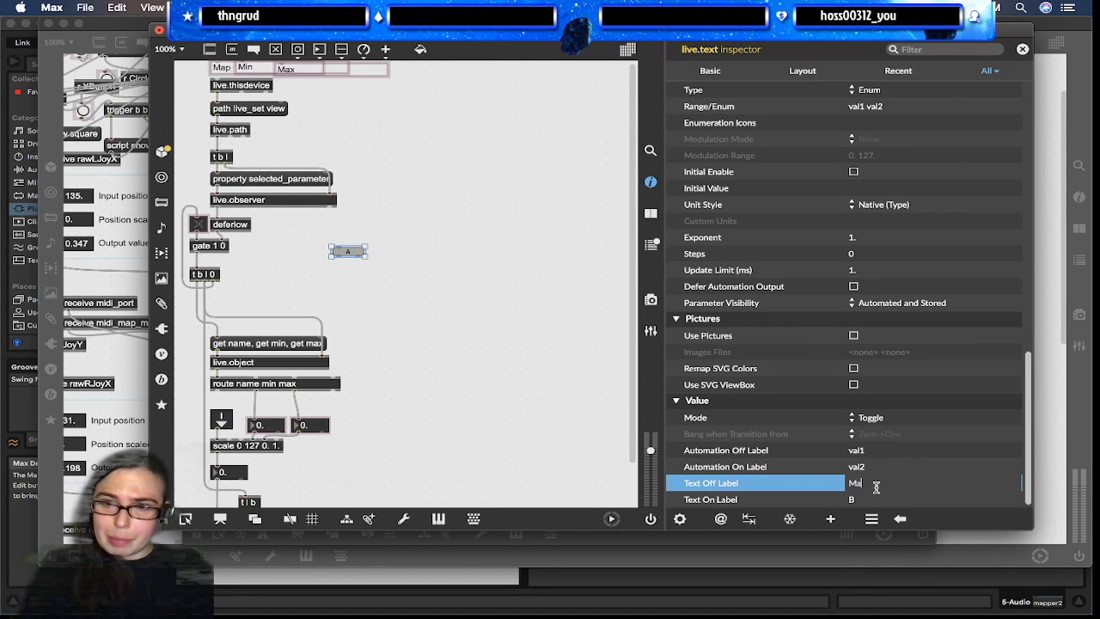
{"action": "type", "text": "MAP"}
{"action": "key", "text": "Return"}
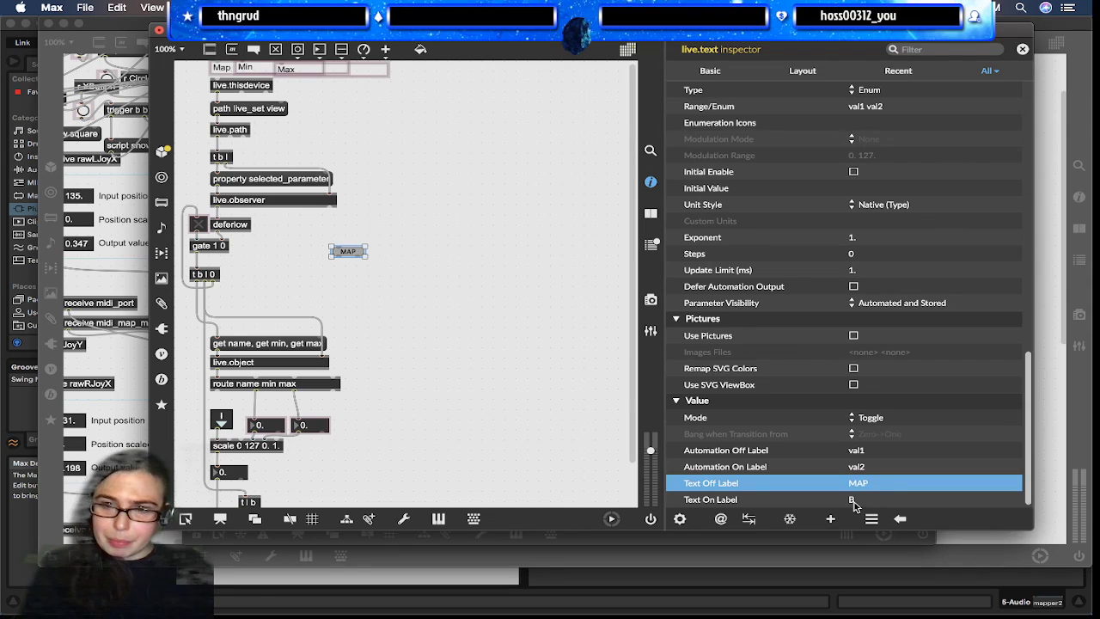
{"action": "key", "text": "Tab"}
{"action": "key", "text": "Return"}
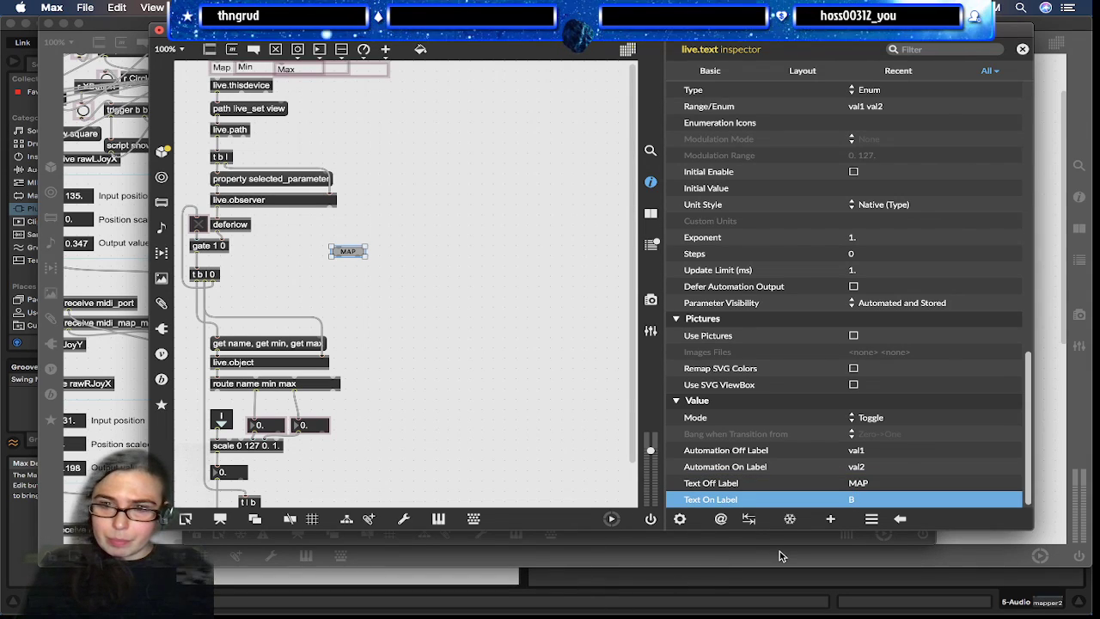
{"action": "double_click", "coordinate": [866, 498]}
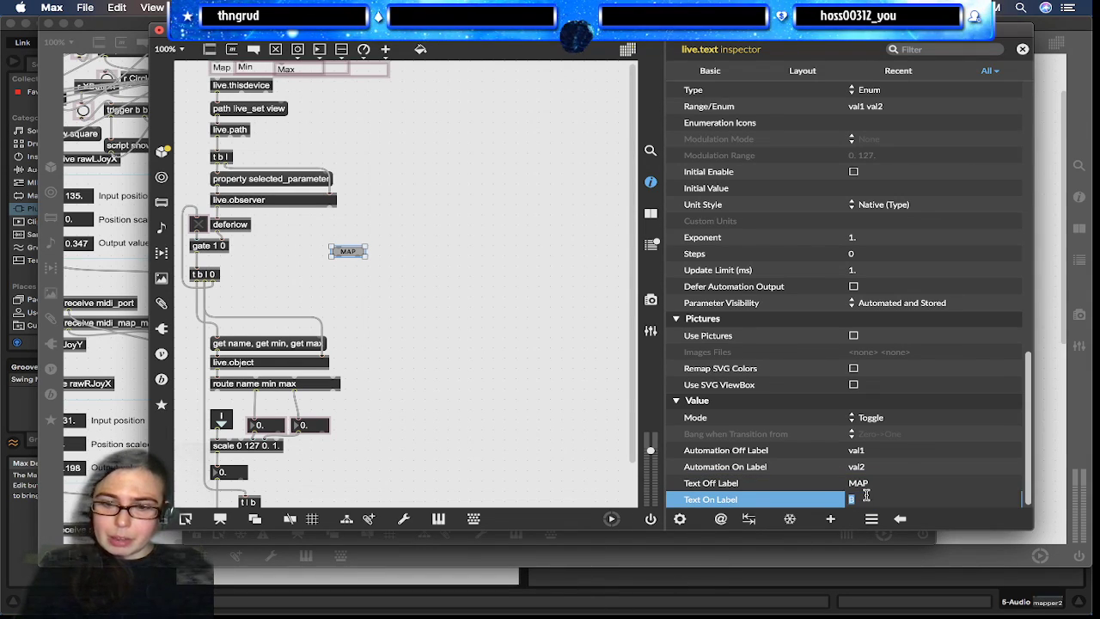
{"action": "type", "text": "MAP"}
{"action": "key", "text": "Return"}
{"action": "left_click", "coordinate": [447, 355]}
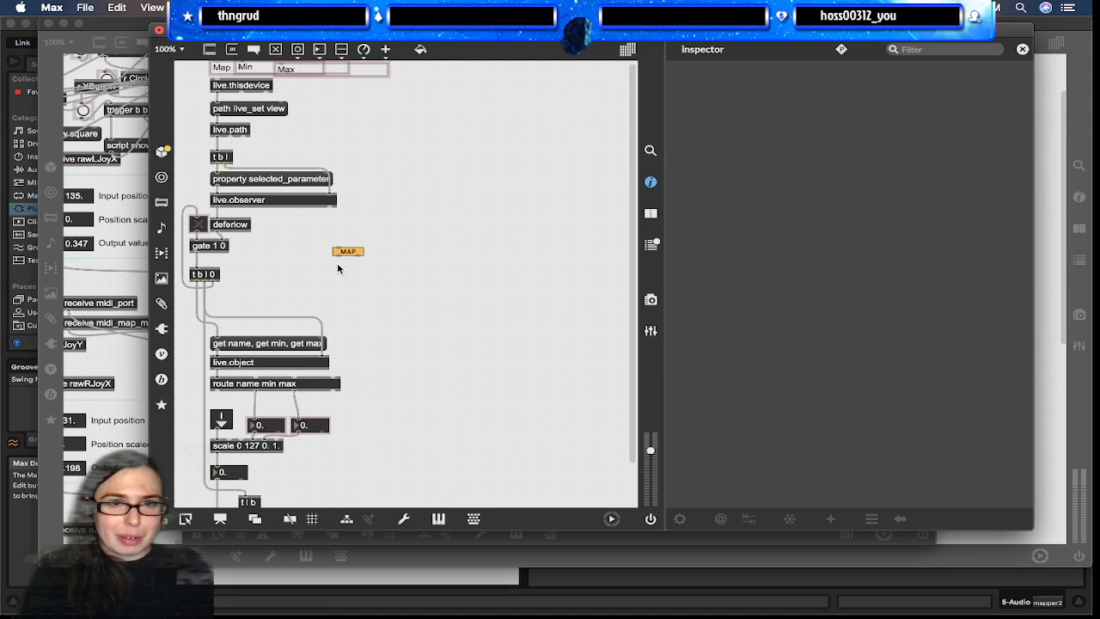
Connect the MAP button's value output to the display inlet of a new message box below it and toggle the button to test it
{"action": "key", "text": "n"}
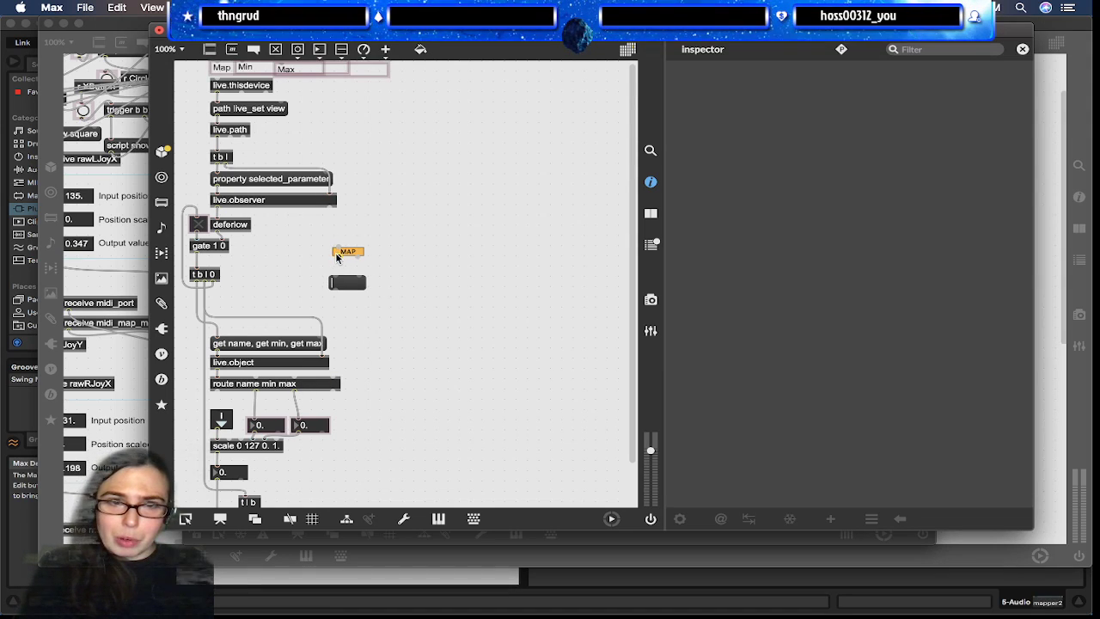
{"action": "key", "text": "super+e"}
{"action": "left_click", "coordinate": [346, 254]}
{"action": "key", "text": "super+e"}
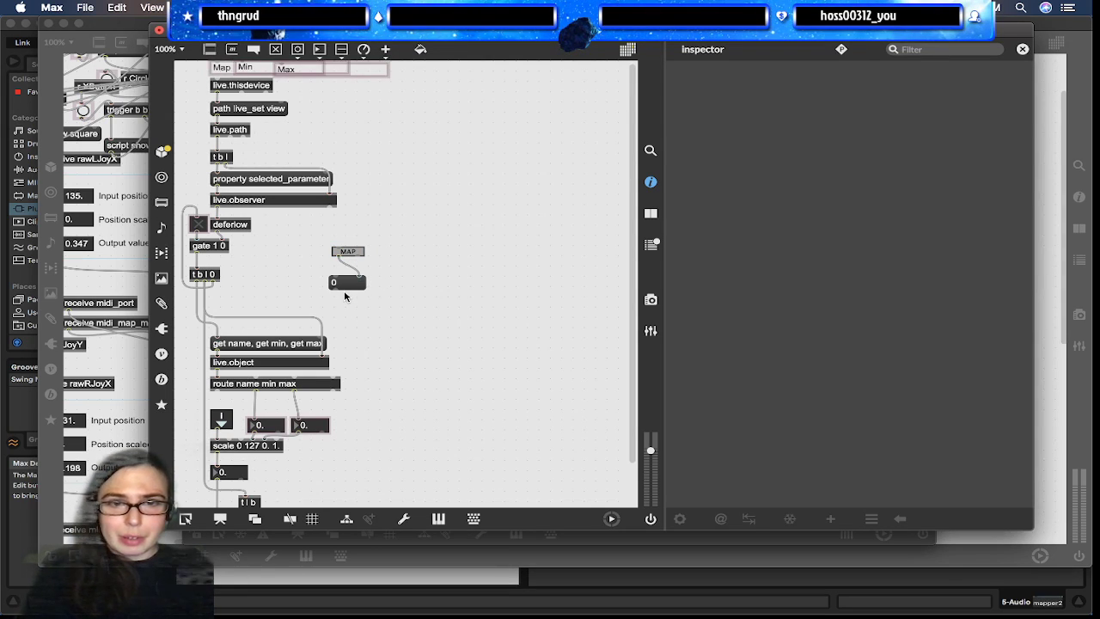
Add a message box containing 1 above the MAP button, connect it to the button's inlet and send the message
{"action": "key", "text": "i"}
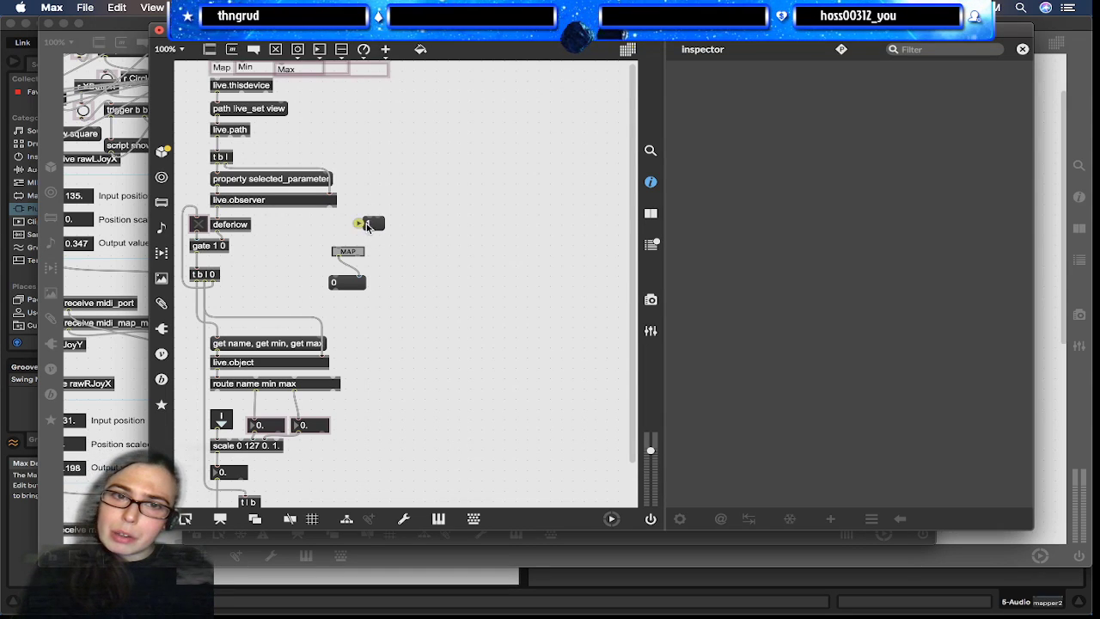
{"action": "left_click_drag", "start_coordinate": [365, 230], "coordinate": [341, 247]}
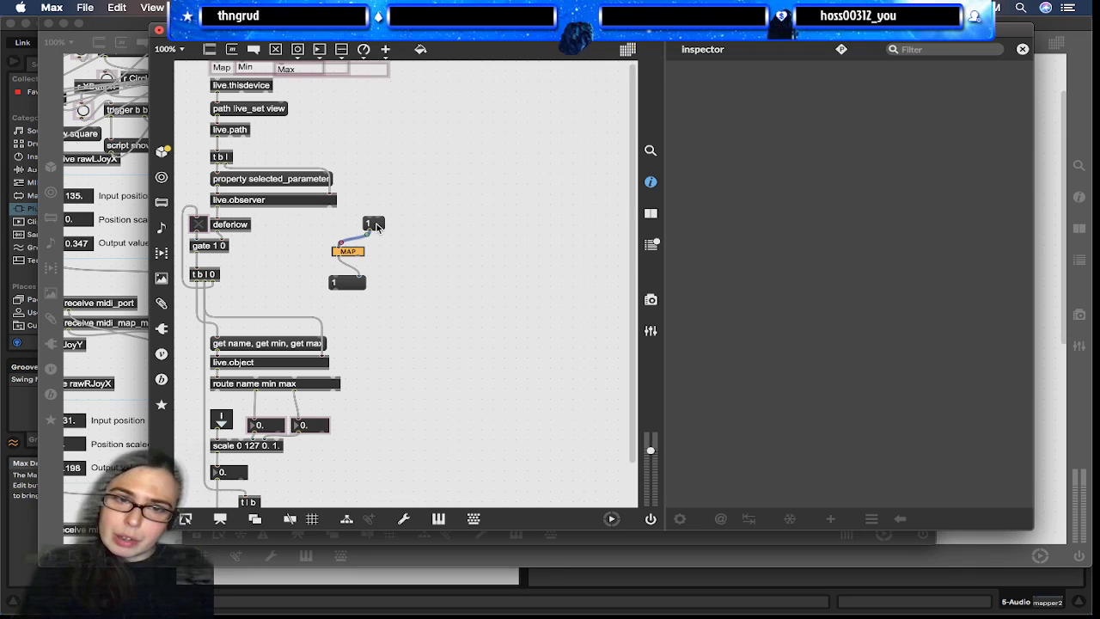
{"action": "left_click", "coordinate": [377, 225]}
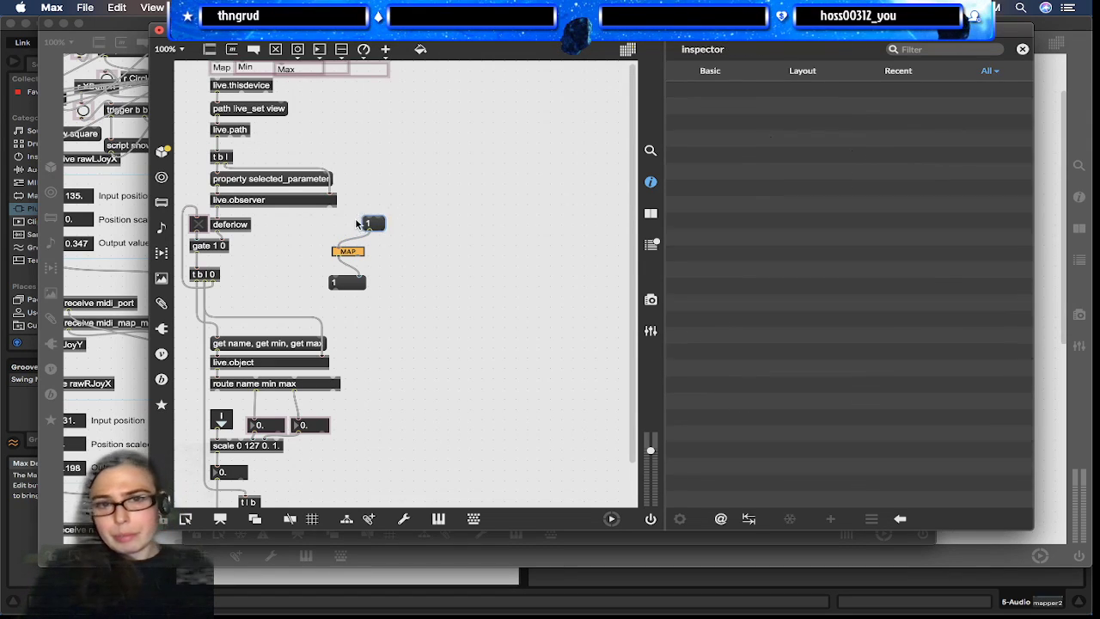
Delete the two test message boxes above and below the MAP button
{"action": "key", "text": "BackSpace"}
{"action": "left_click", "coordinate": [344, 282]}
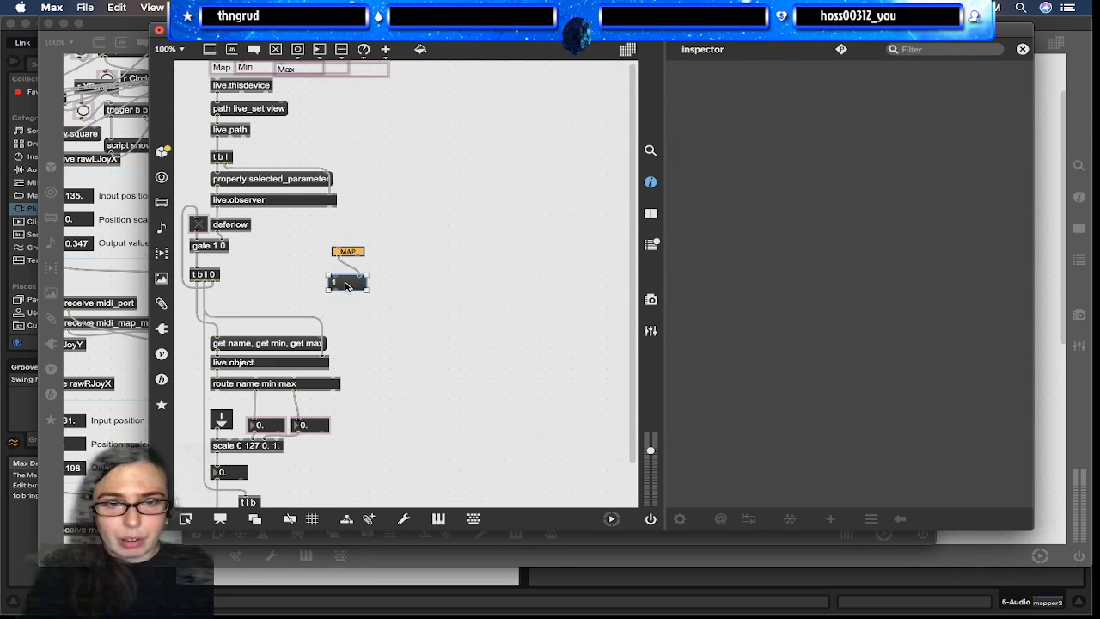
{"action": "key", "text": "BackSpace"}
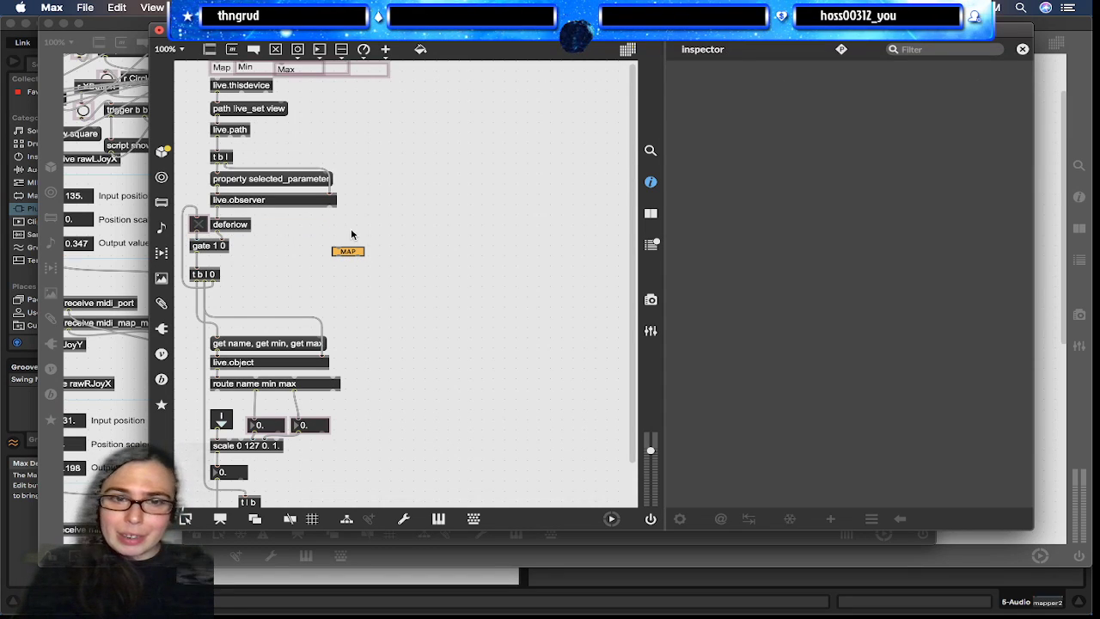
Create a new box above the MAP button and begin entering a live.text attribute name starting with "te"
{"action": "type", "text": "n"}
{"action": "type", "text": "t"}
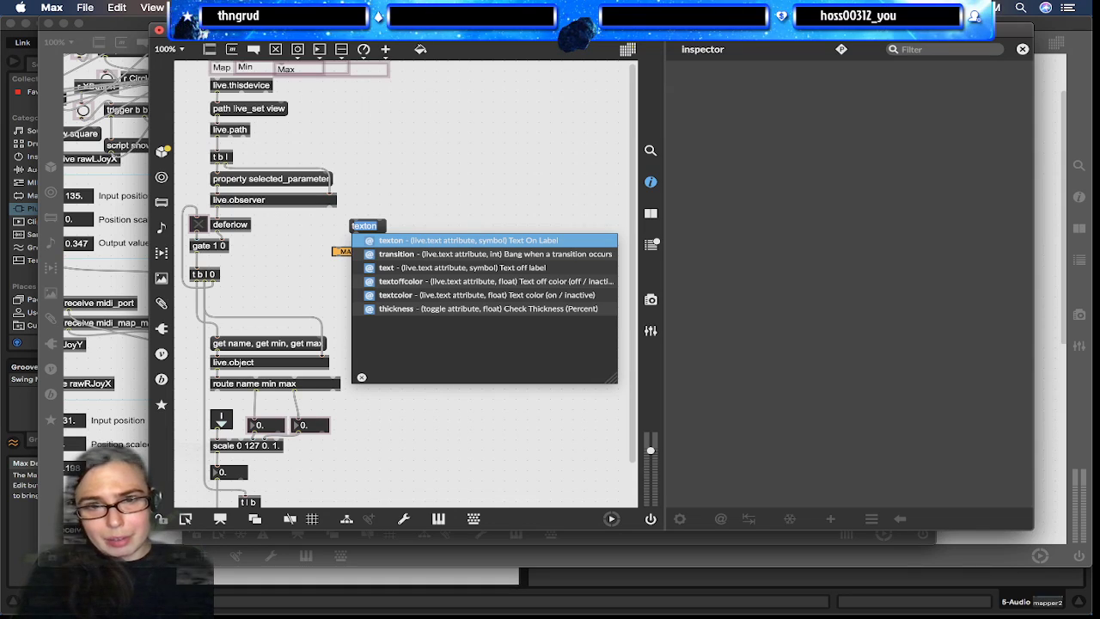
{"action": "type", "text": "e"}
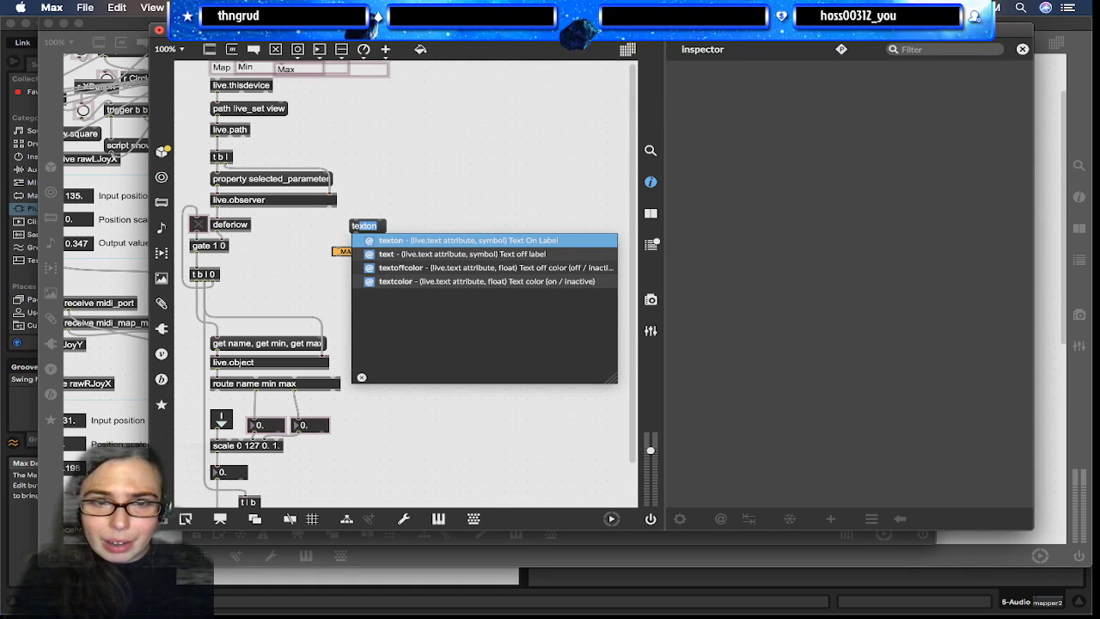
Create a message reading "text Reverb", connect it to the MAP button and try the button's off label
{"action": "type", "text": "xt"}
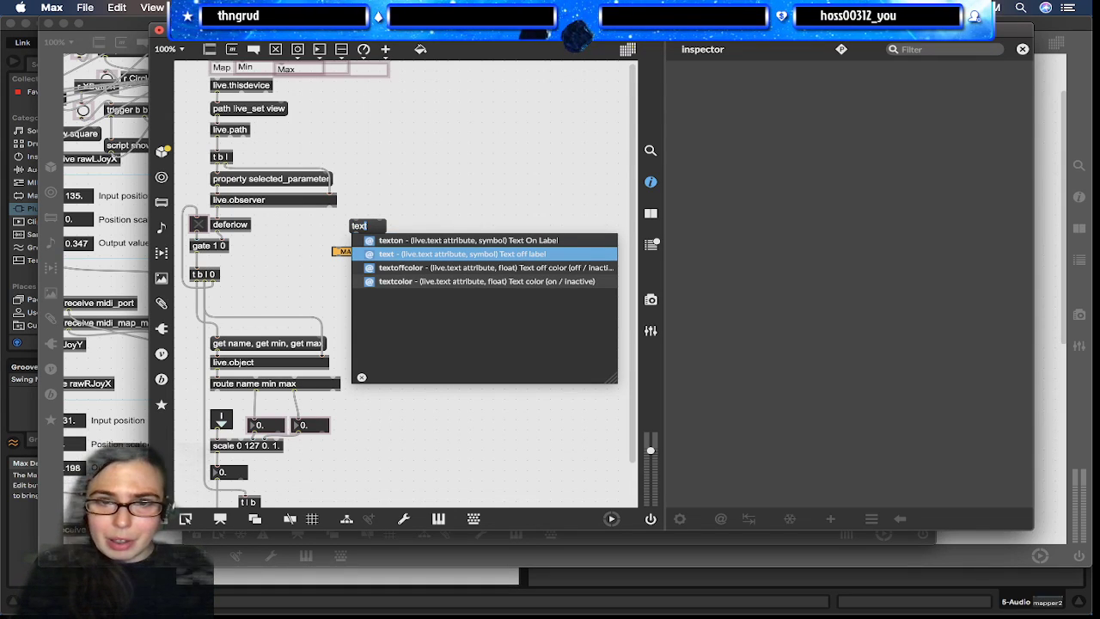
{"action": "key", "text": "Return"}
{"action": "left_click", "coordinate": [360, 226]}
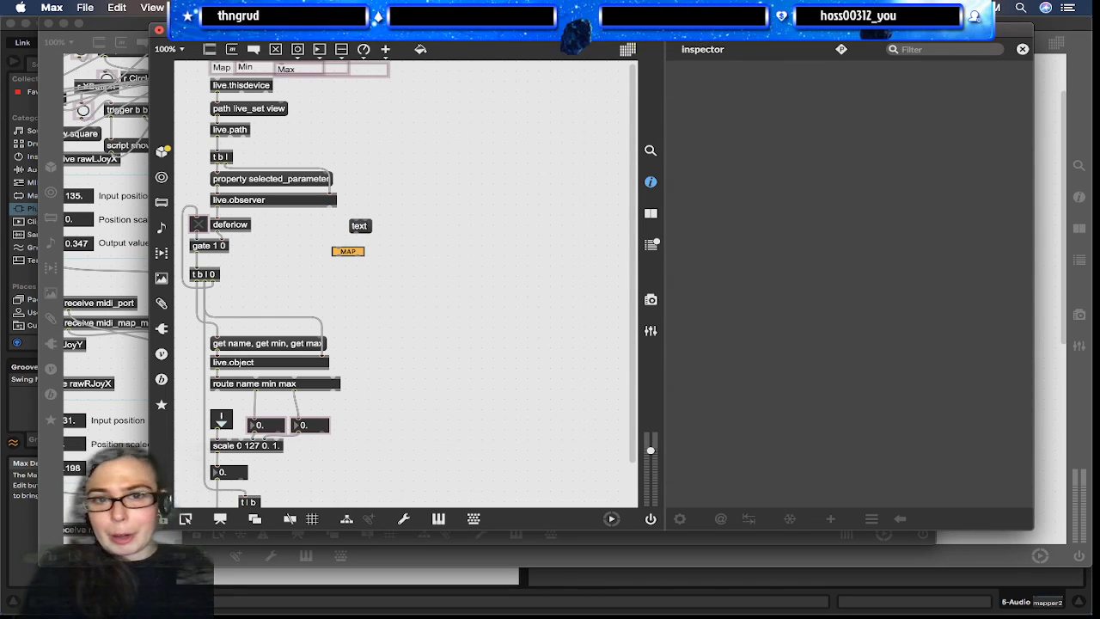
{"action": "type", "text": "Reverb"}
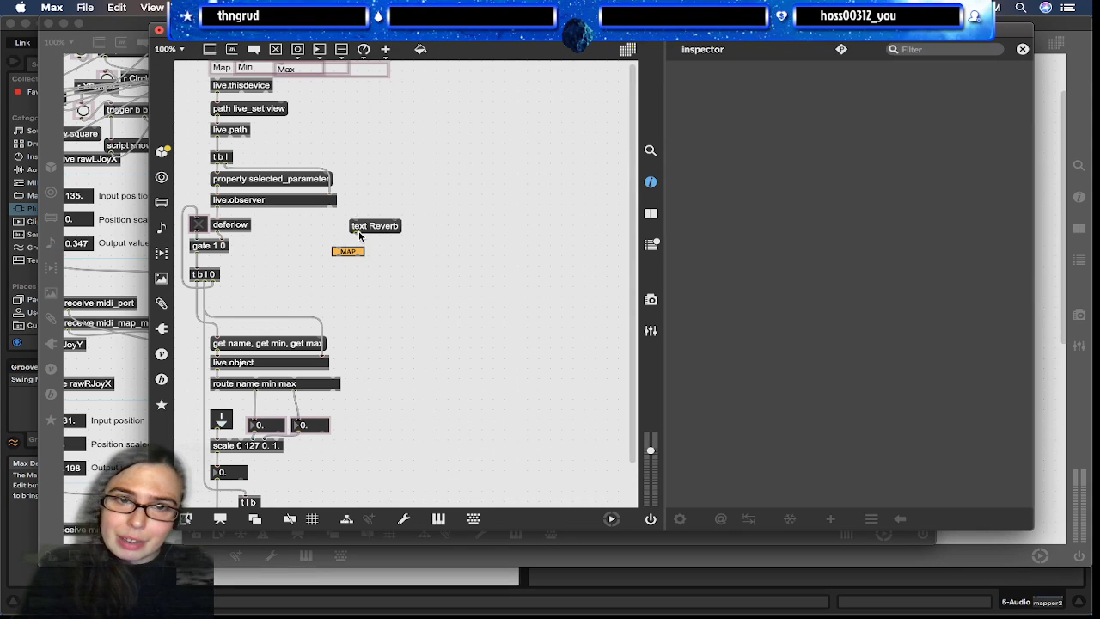
{"action": "left_click_drag", "start_coordinate": [353, 232], "coordinate": [335, 248]}
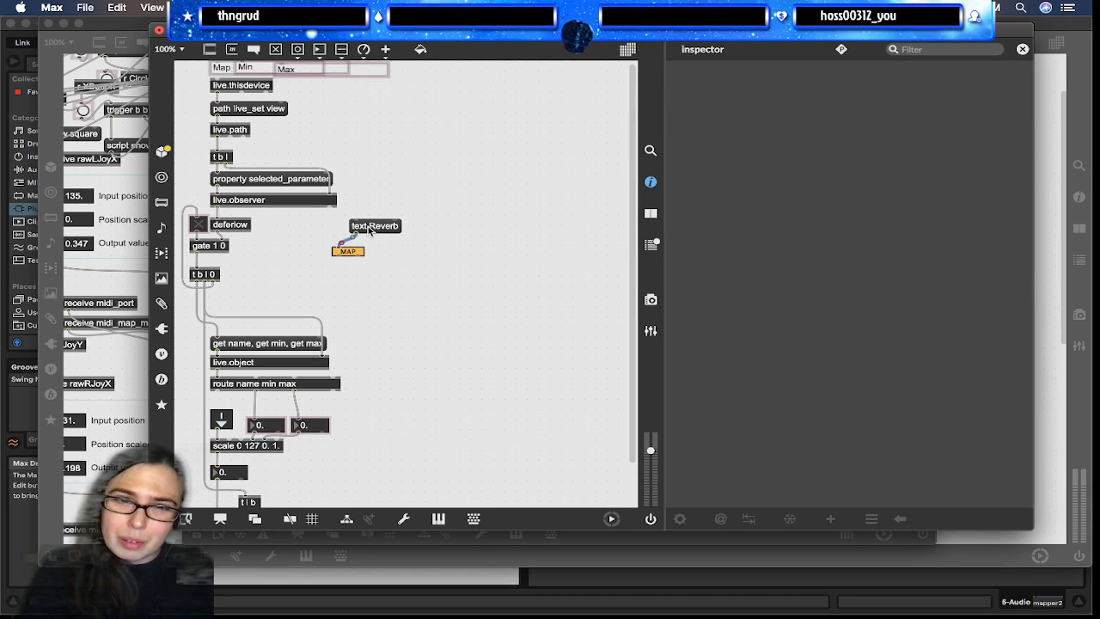
{"action": "left_click", "coordinate": [345, 251]}
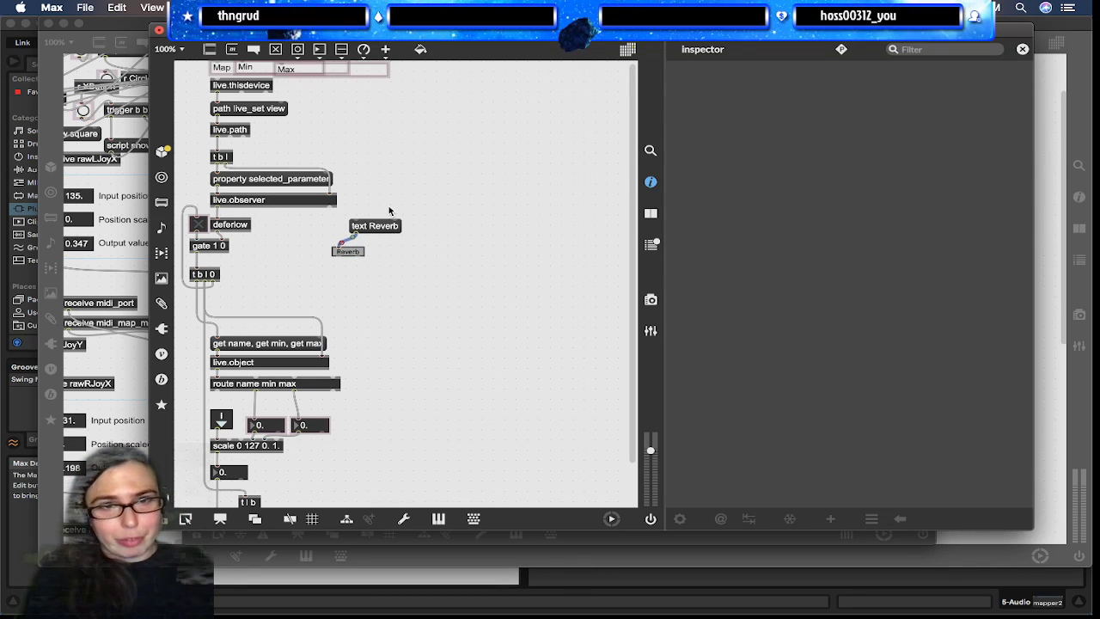
Move the live.text button lower, then add a message containing 1 and connect it to the button
{"action": "left_click_drag", "start_coordinate": [347, 255], "coordinate": [346, 280]}
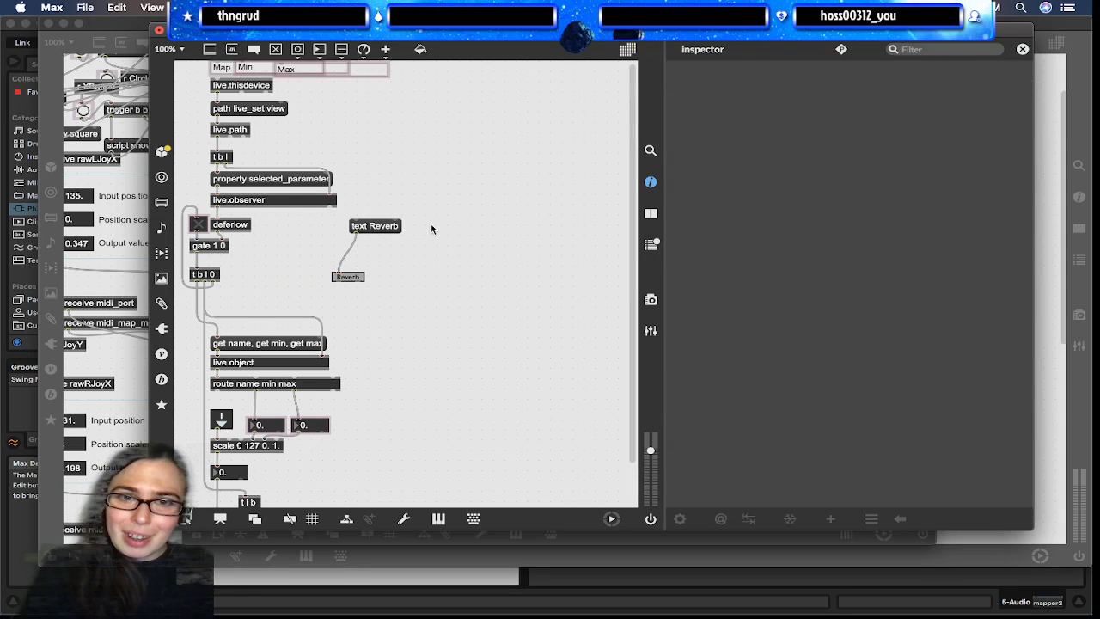
{"action": "key", "text": "n"}
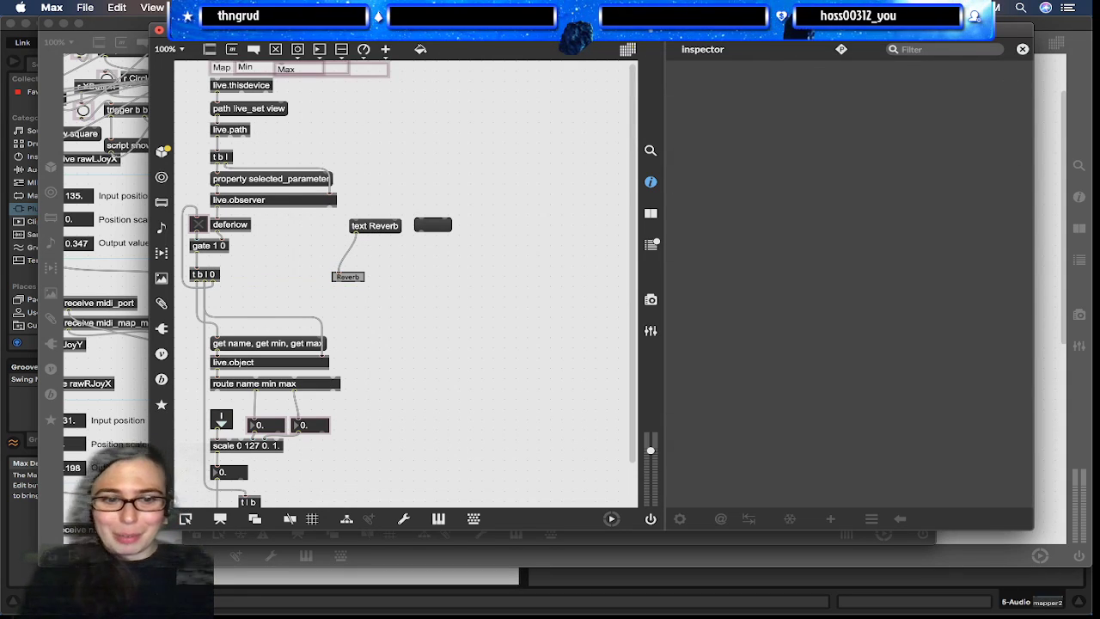
{"action": "type", "text": "1"}
{"action": "left_click", "coordinate": [439, 281]}
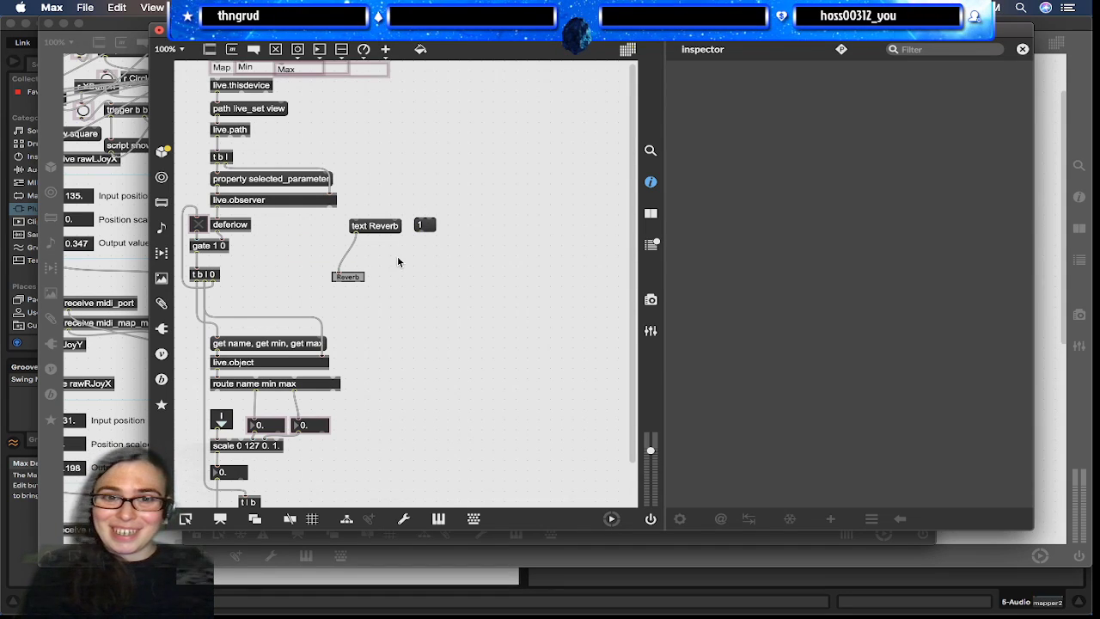
{"action": "left_click_drag", "start_coordinate": [419, 230], "coordinate": [344, 274]}
Duplicate the 1 message, change the copy to "texton MAP", connect it to the live.text button and test the on state
{"action": "mouse_move", "coordinate": [422, 226]}
{"action": "left_mouse_down"}
{"action": "mouse_move", "coordinate": [430, 250]}
{"action": "mouse_move", "coordinate": [428, 227]}
{"action": "left_mouse_up"}
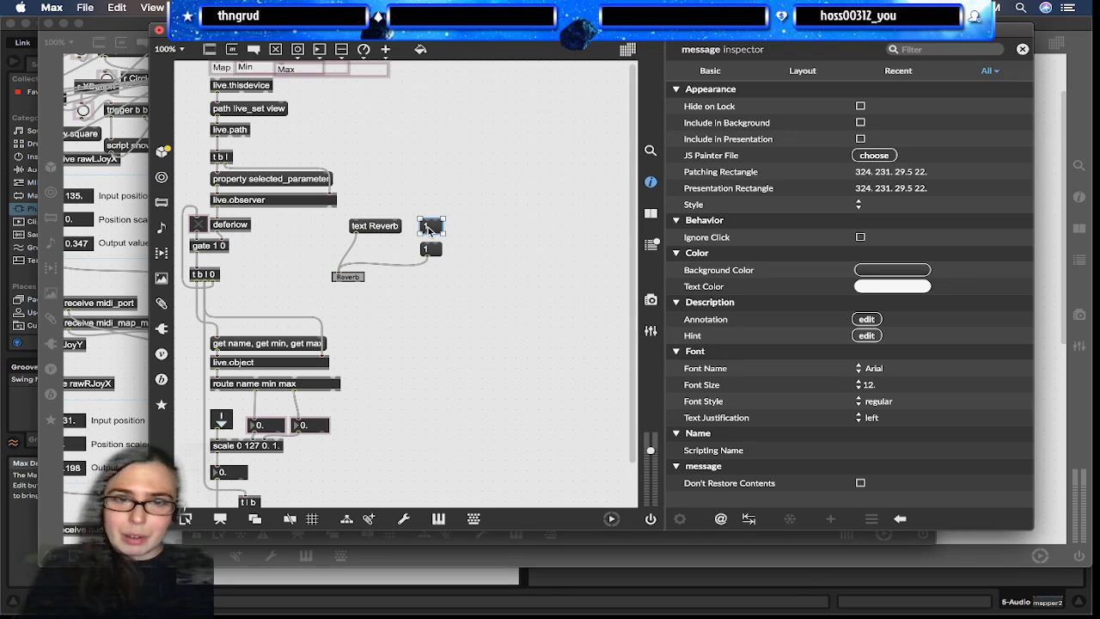
{"action": "double_click", "coordinate": [428, 227]}
{"action": "type", "text": "texton"}
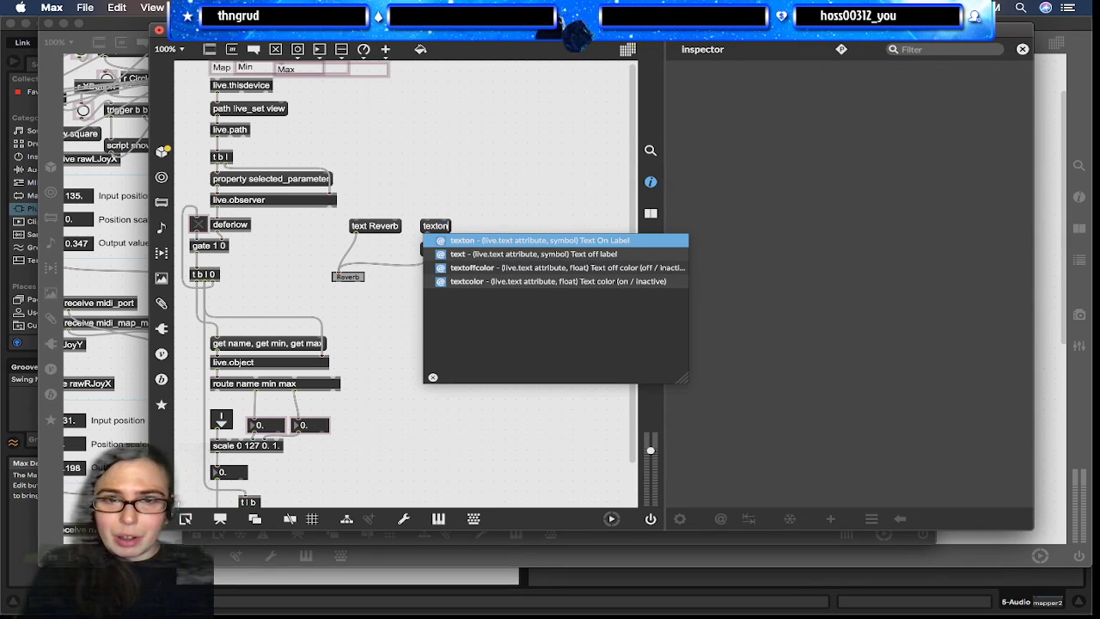
{"action": "type", "text": " MA"}
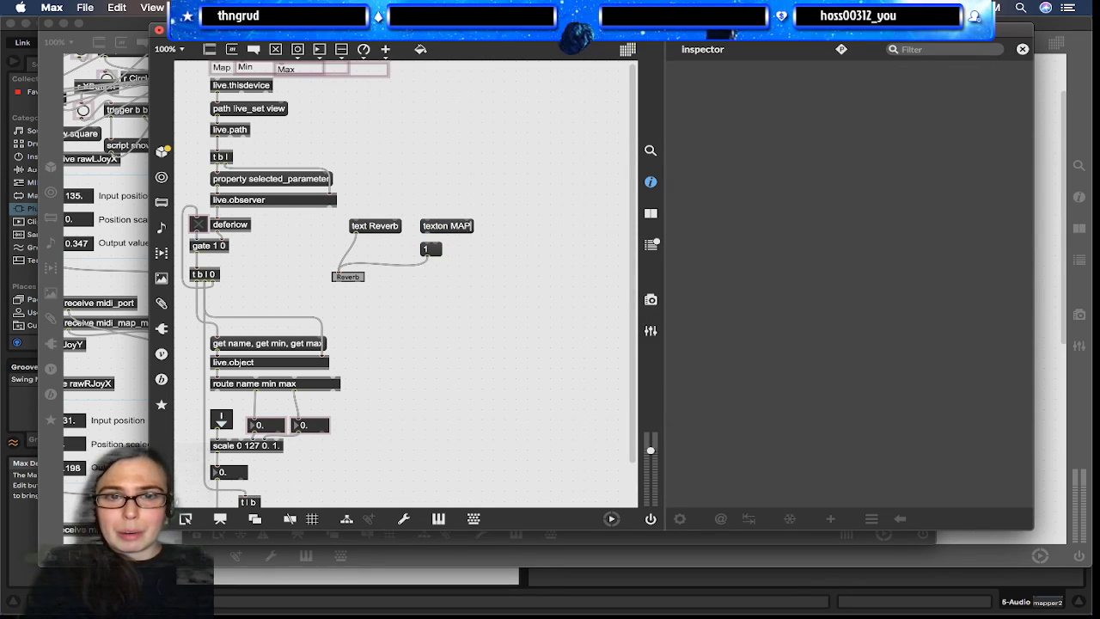
{"action": "type", "text": "P"}
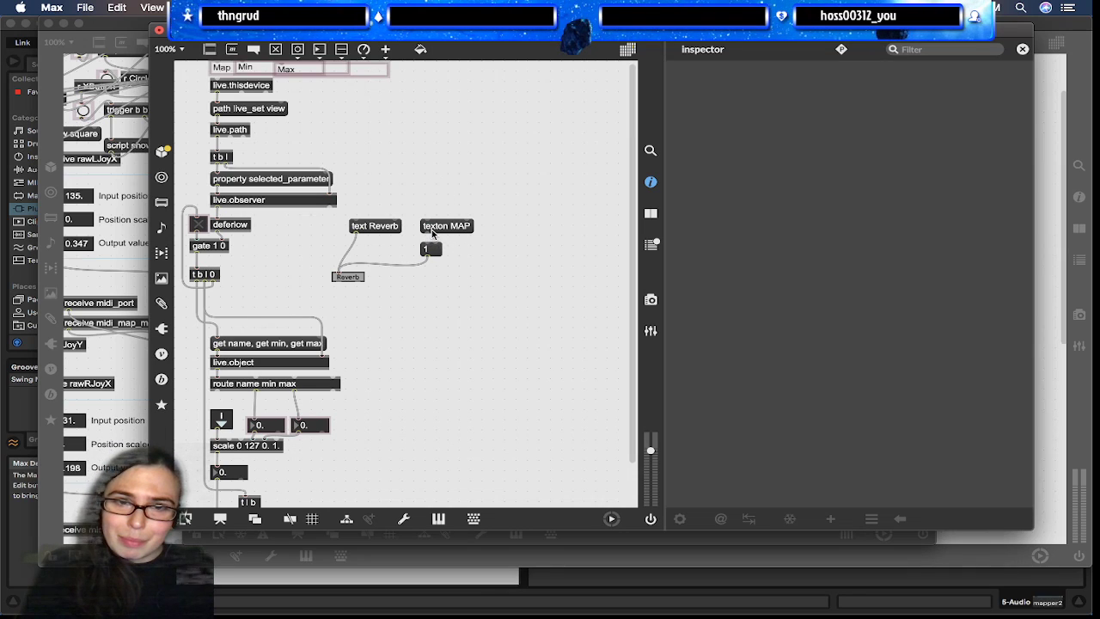
{"action": "left_click_drag", "start_coordinate": [427, 234], "coordinate": [341, 269]}
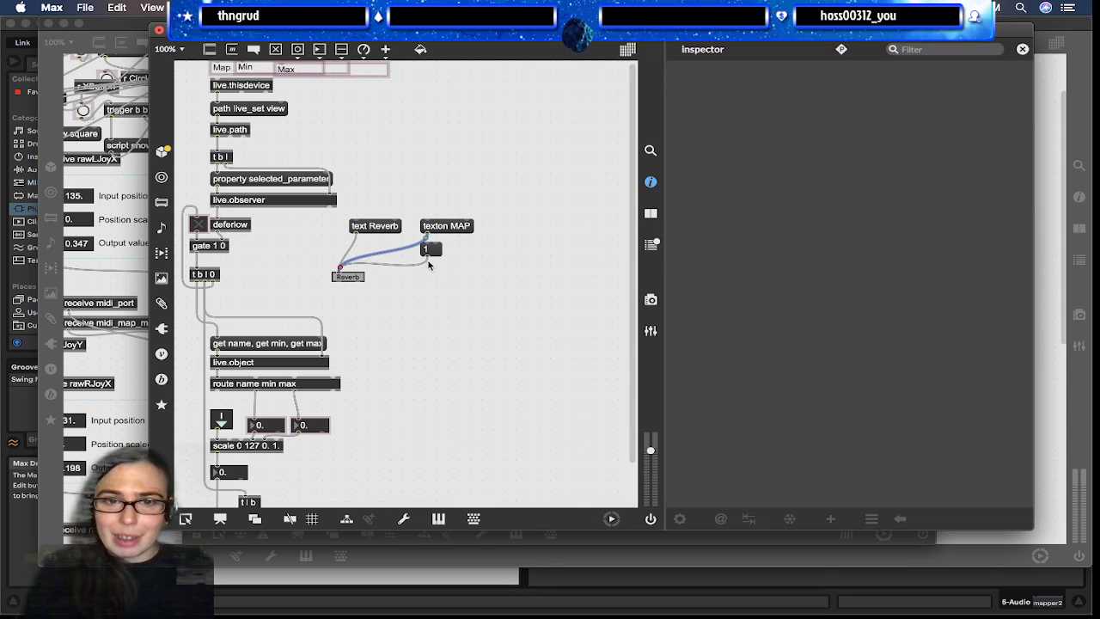
{"action": "left_click", "coordinate": [437, 249]}
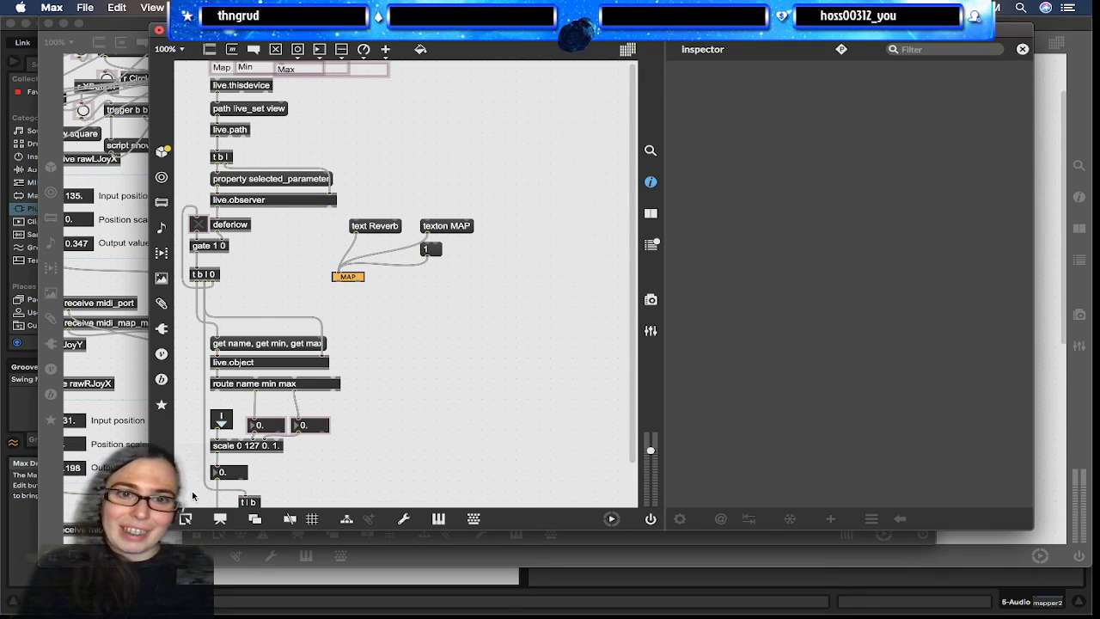
Add a copy of the 1 message changed to 0 below "text Reverb", connect it to the live.text button and test it
{"action": "left_click_drag", "start_coordinate": [453, 271], "coordinate": [355, 203]}
{"action": "double_click", "coordinate": [358, 203]}
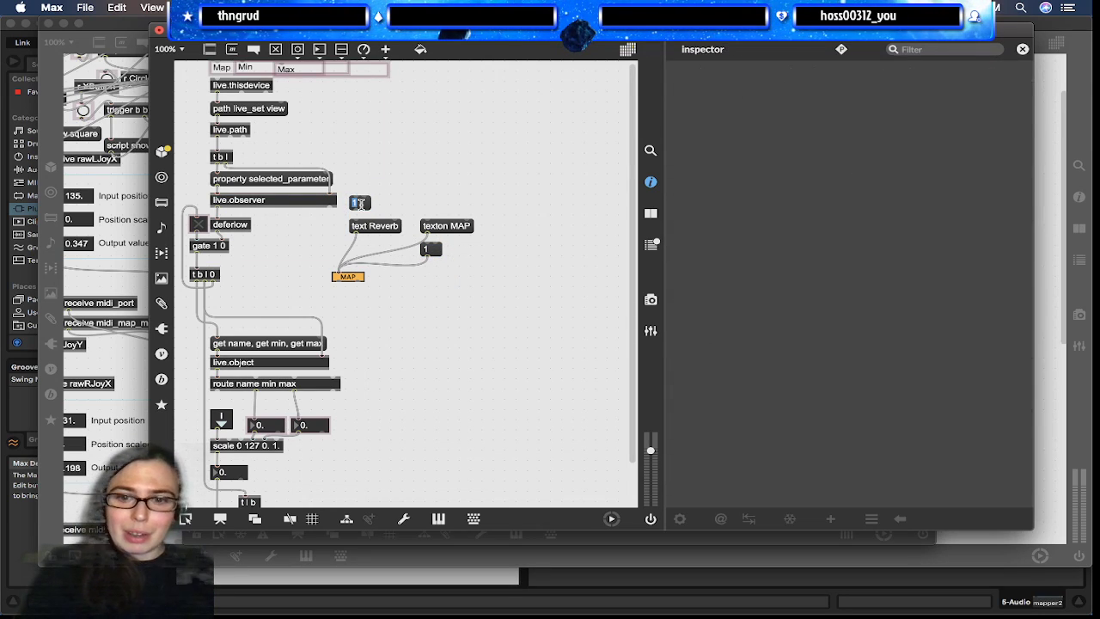
{"action": "left_click_drag", "start_coordinate": [363, 203], "coordinate": [363, 249]}
{"action": "left_click", "coordinate": [363, 249]}
{"action": "left_click", "coordinate": [383, 229]}
{"action": "left_click", "coordinate": [416, 183]}
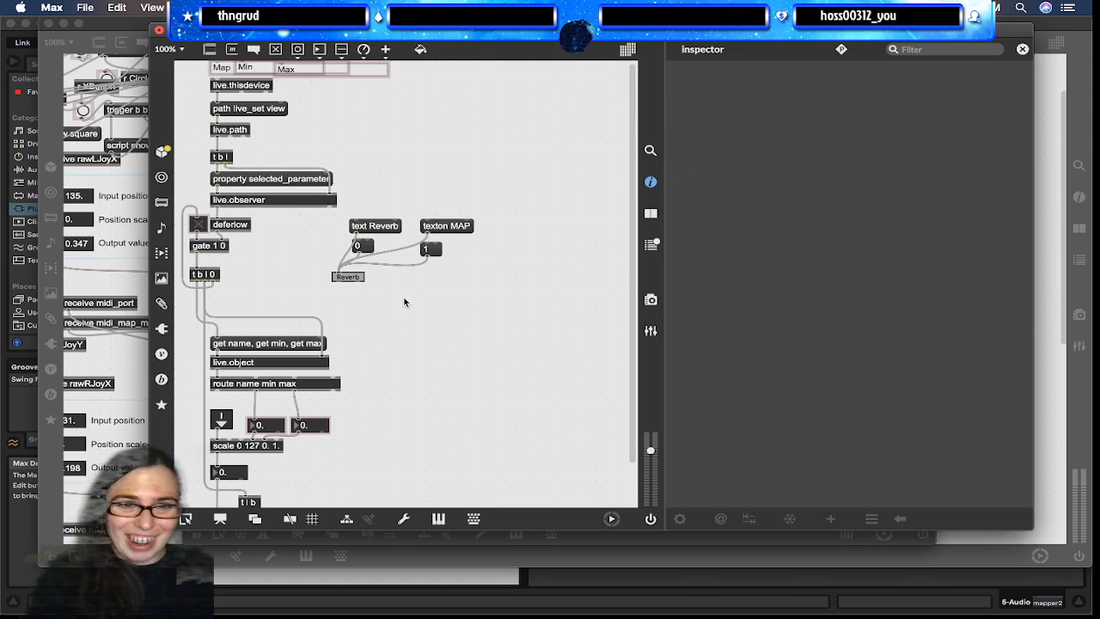
{"action": "left_click", "coordinate": [368, 228]}
{"action": "left_click", "coordinate": [445, 251]}
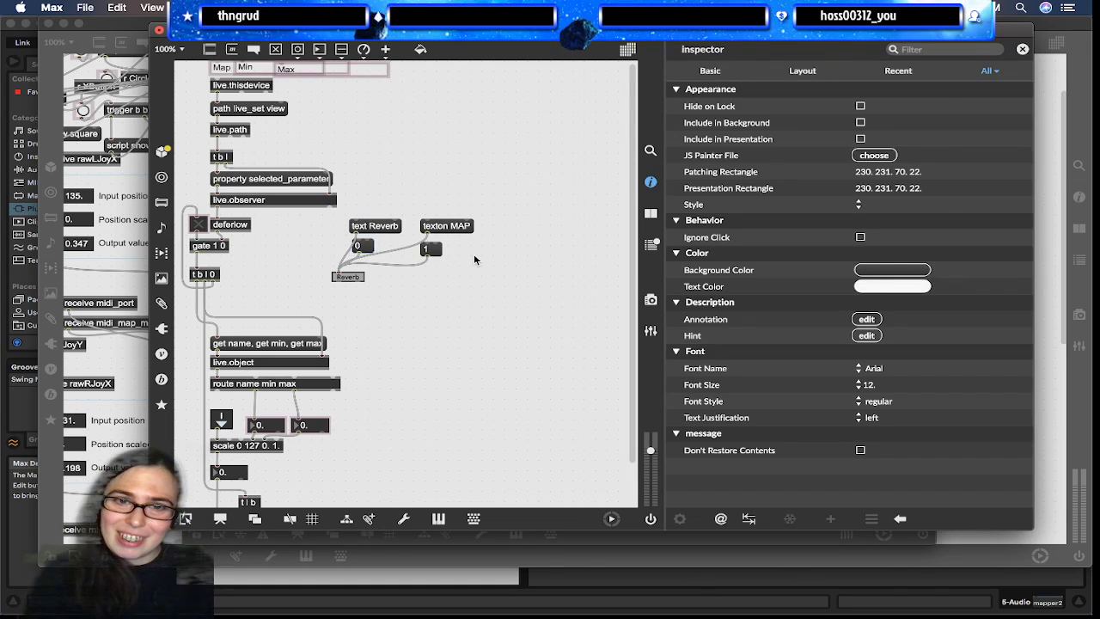
{"action": "left_click", "coordinate": [348, 277]}
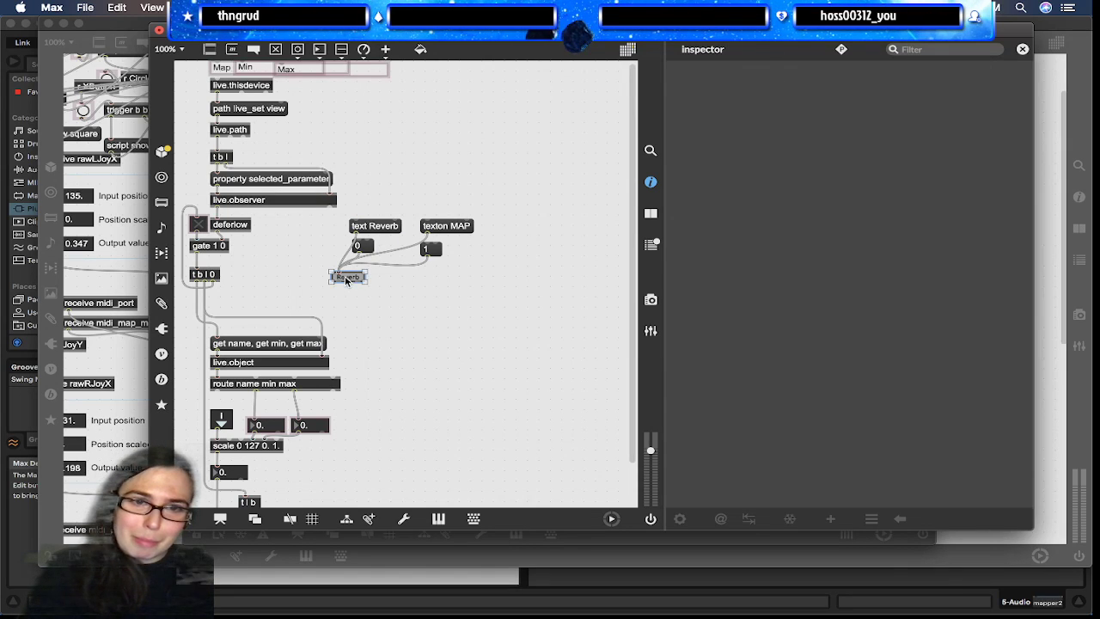
{"action": "mouse_move", "coordinate": [364, 282]}
{"action": "left_mouse_down"}
{"action": "mouse_move", "coordinate": [377, 293]}
{"action": "mouse_move", "coordinate": [372, 283]}
{"action": "left_mouse_up"}
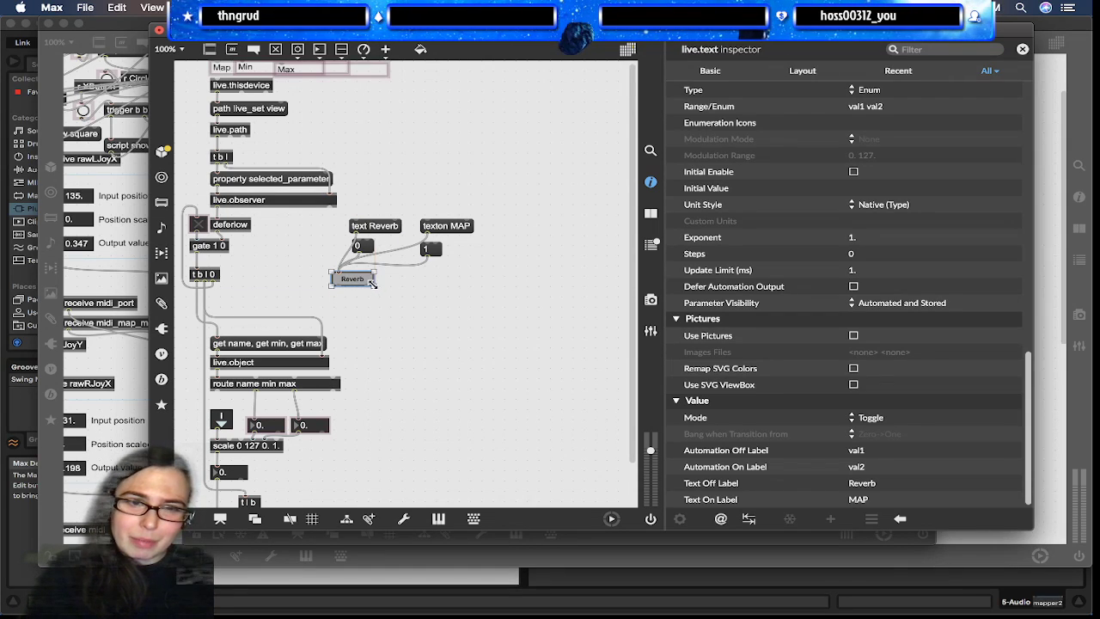
{"action": "left_click", "coordinate": [418, 282]}
{"action": "key", "text": "n"}
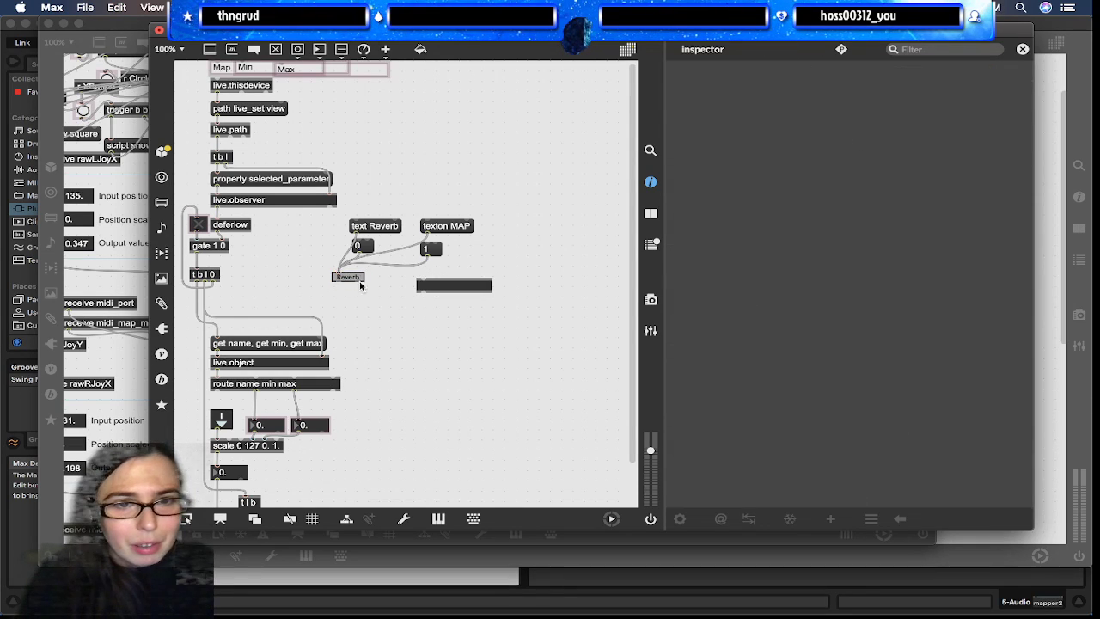
{"action": "left_click", "coordinate": [479, 289]}
{"action": "key", "text": "BackSpace"}
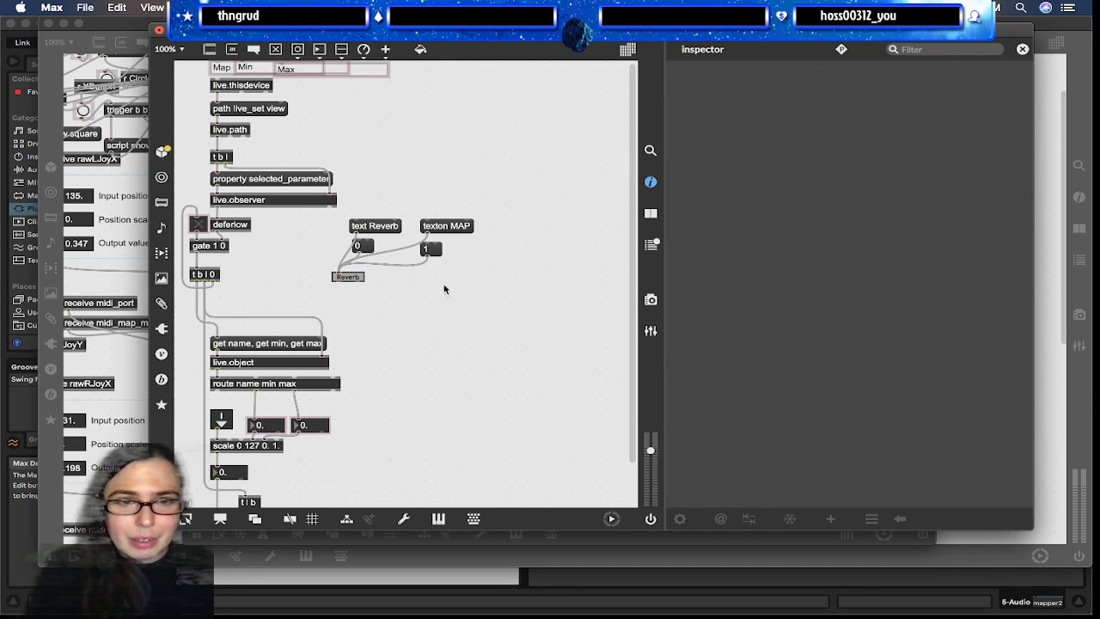
{"action": "left_click_drag", "start_coordinate": [357, 284], "coordinate": [320, 338]}
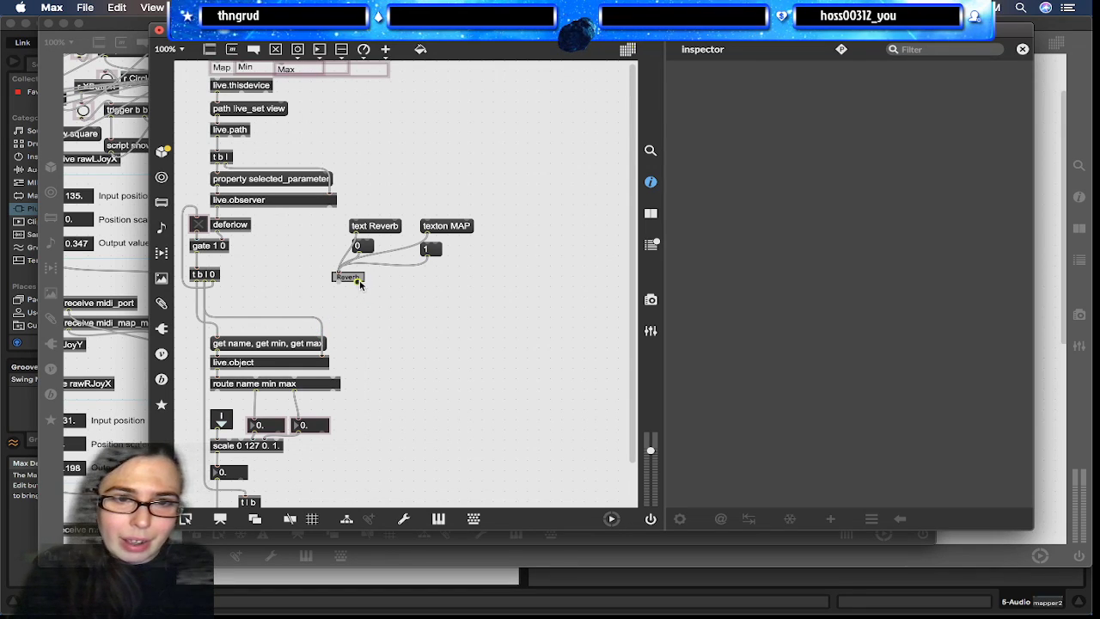
Enlarge the Reverb live.text button slightly in width and height
{"action": "left_click", "coordinate": [360, 280]}
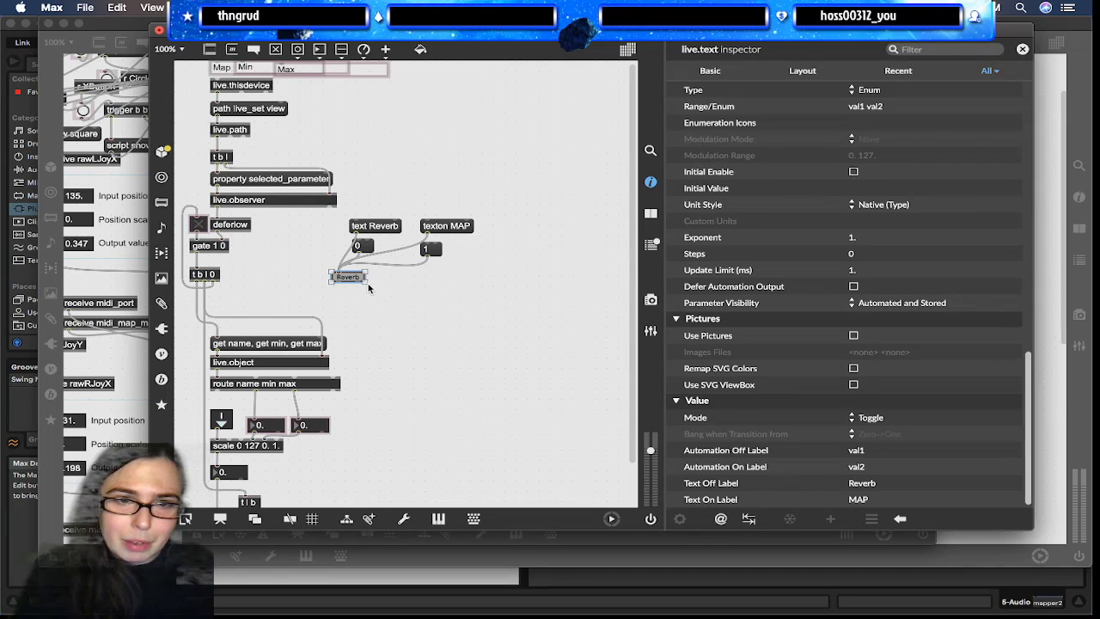
{"action": "left_click_drag", "start_coordinate": [360, 281], "coordinate": [369, 287]}
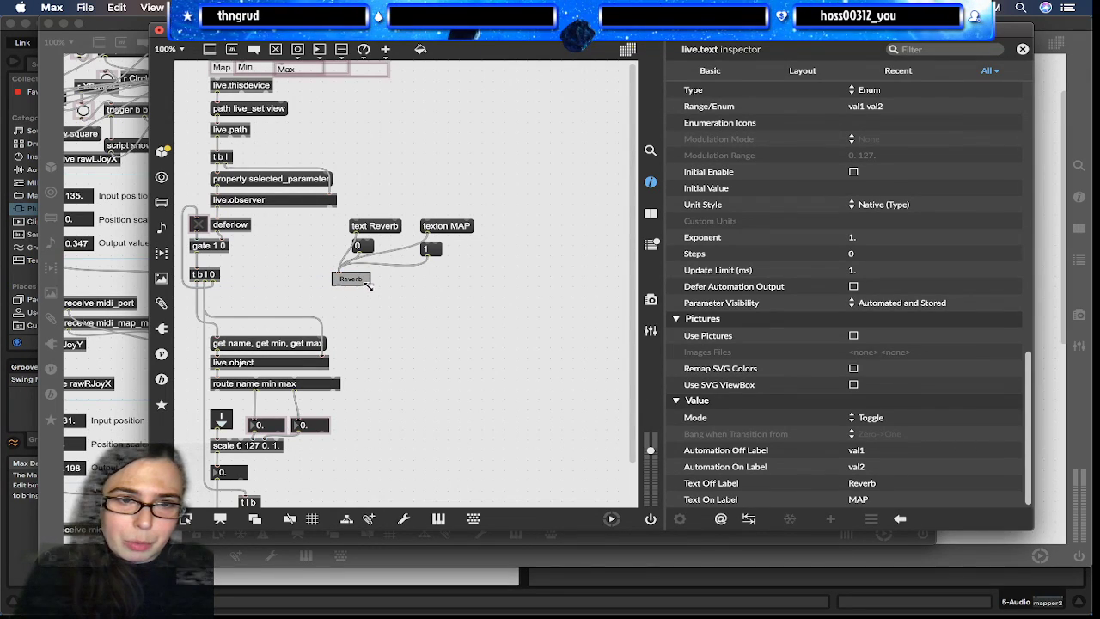
{"action": "left_click", "coordinate": [432, 301]}
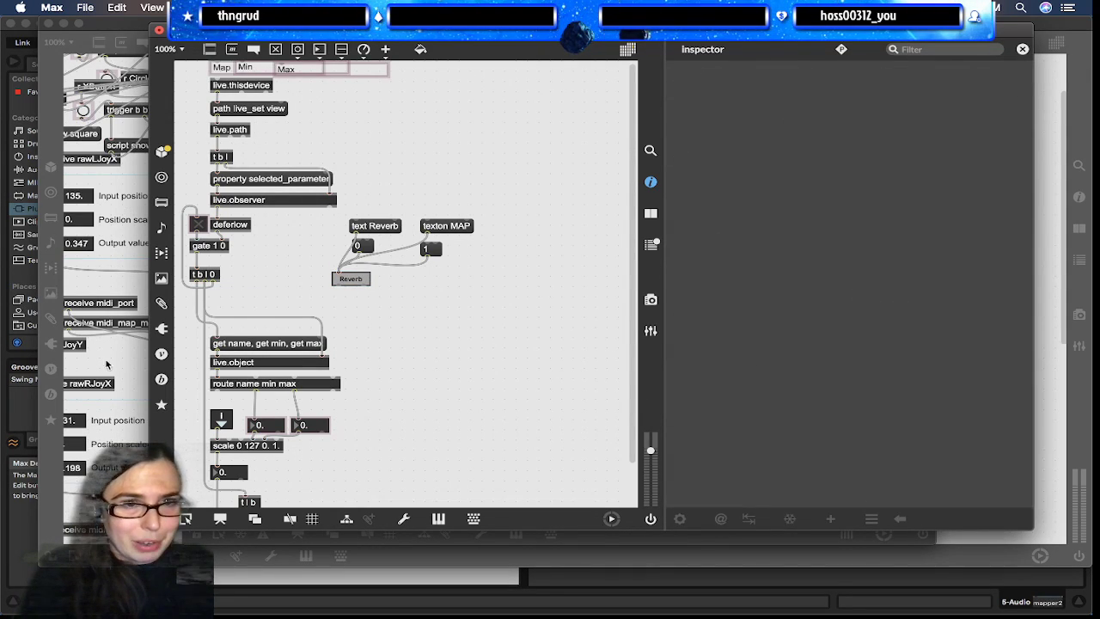
Replace the toggle above "gate 1 0" with a copy of the Reverb button connected to the gate's control inlet
{"action": "left_click_drag", "start_coordinate": [370, 201], "coordinate": [463, 252]}
{"action": "left_click_drag", "start_coordinate": [359, 281], "coordinate": [286, 273]}
{"action": "left_click", "coordinate": [200, 225]}
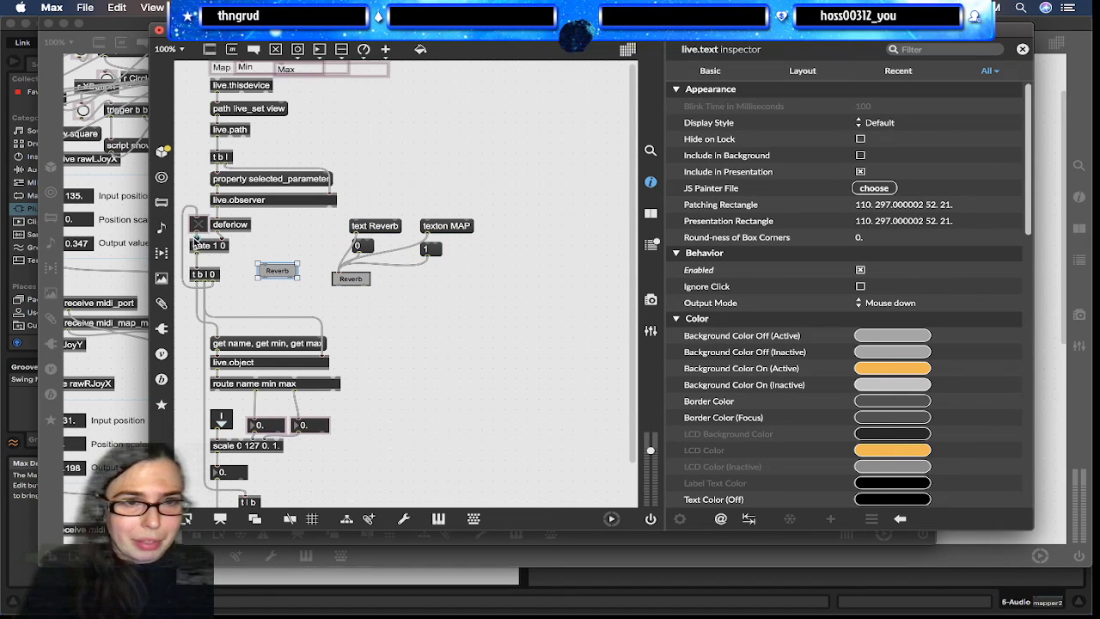
{"action": "left_click", "coordinate": [197, 236]}
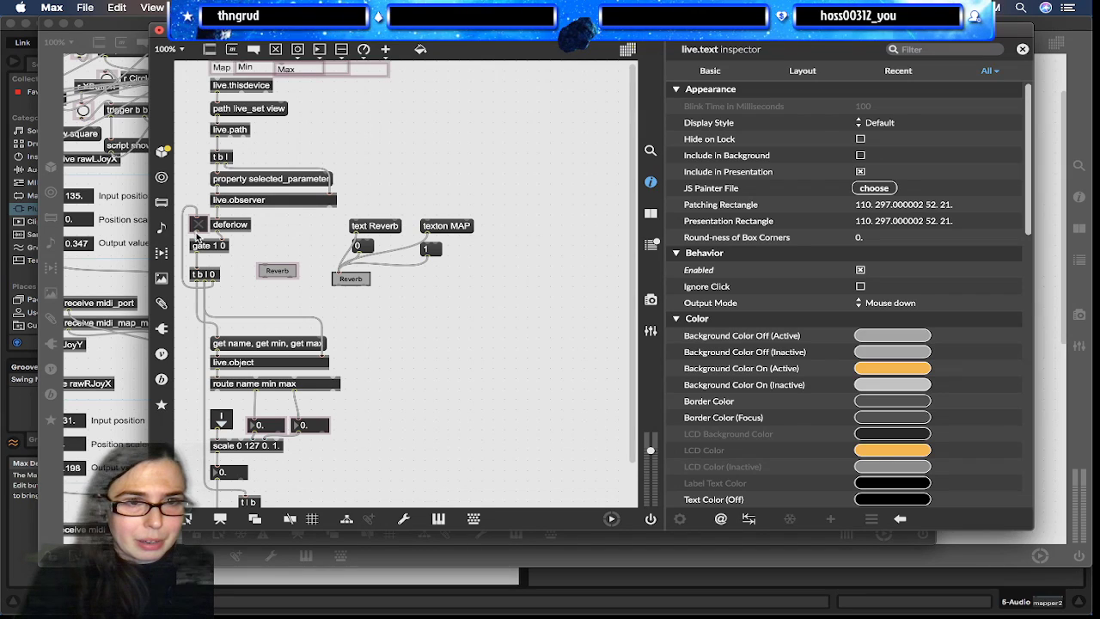
{"action": "left_click", "coordinate": [197, 226]}
{"action": "key", "text": "BackSpace"}
{"action": "left_click_drag", "start_coordinate": [260, 278], "coordinate": [198, 240]}
{"action": "left_click_drag", "start_coordinate": [276, 274], "coordinate": [283, 242]}
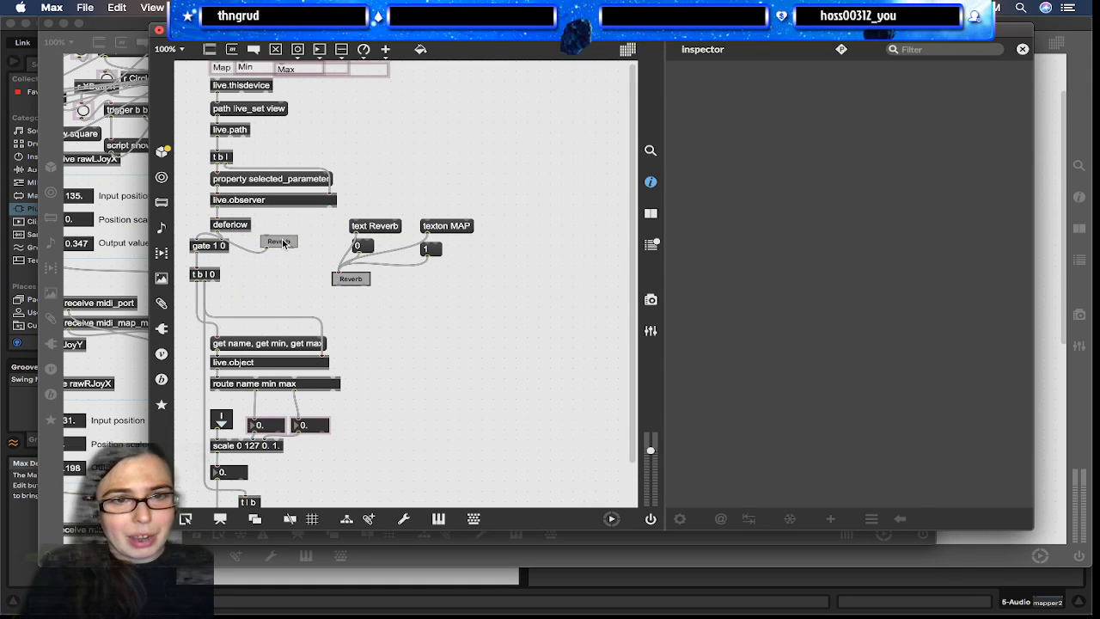
Set the Text Off Label of the button copy feeding the gate to MAP
{"action": "left_click", "coordinate": [283, 242]}
{"action": "scroll", "coordinate": [894, 401], "scroll_direction": "down", "scroll_amount": 10}
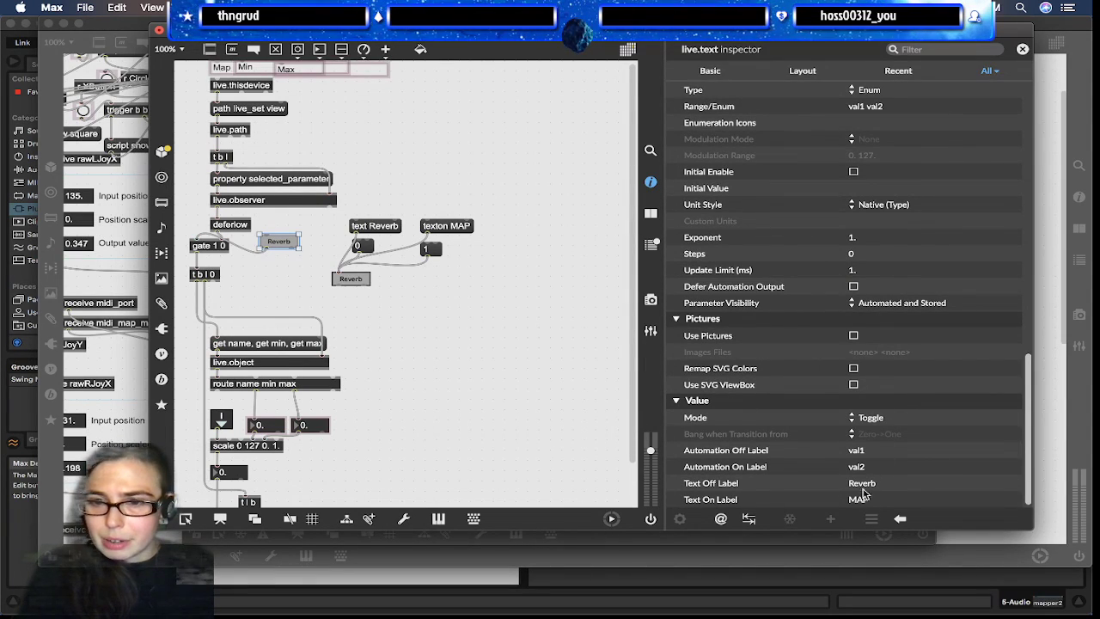
{"action": "left_click", "coordinate": [859, 483]}
{"action": "left_click", "coordinate": [859, 483]}
{"action": "type", "text": "MAP"}
{"action": "key", "text": "Return"}
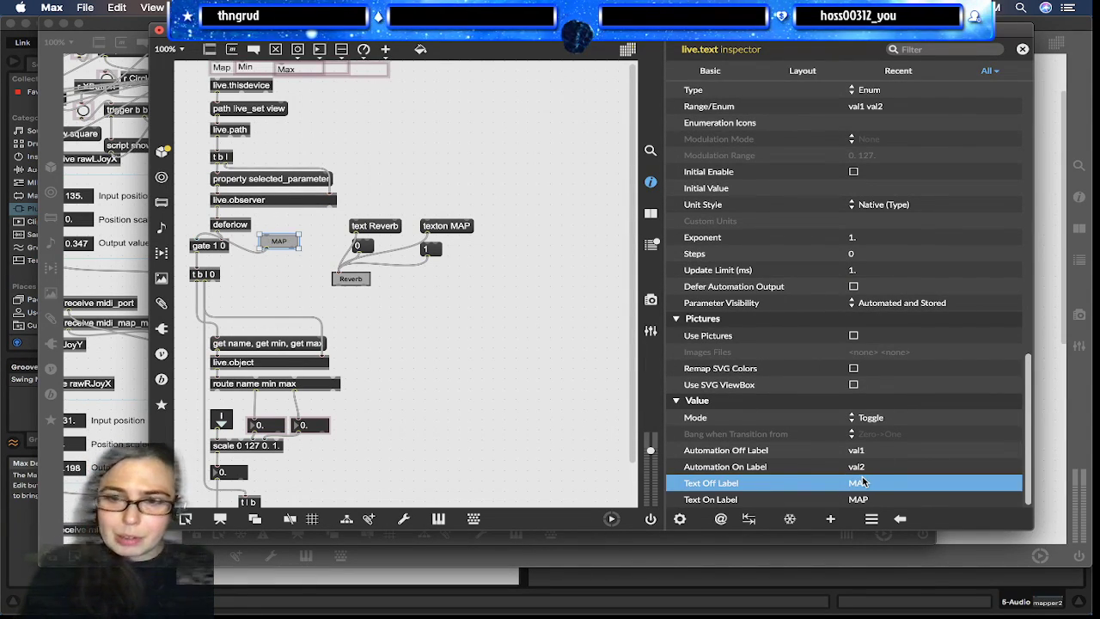
Place the MAP button directly above "gate 1 0" and connect the last outlet of "t b l 0" to it
{"action": "left_click_drag", "start_coordinate": [281, 246], "coordinate": [211, 228]}
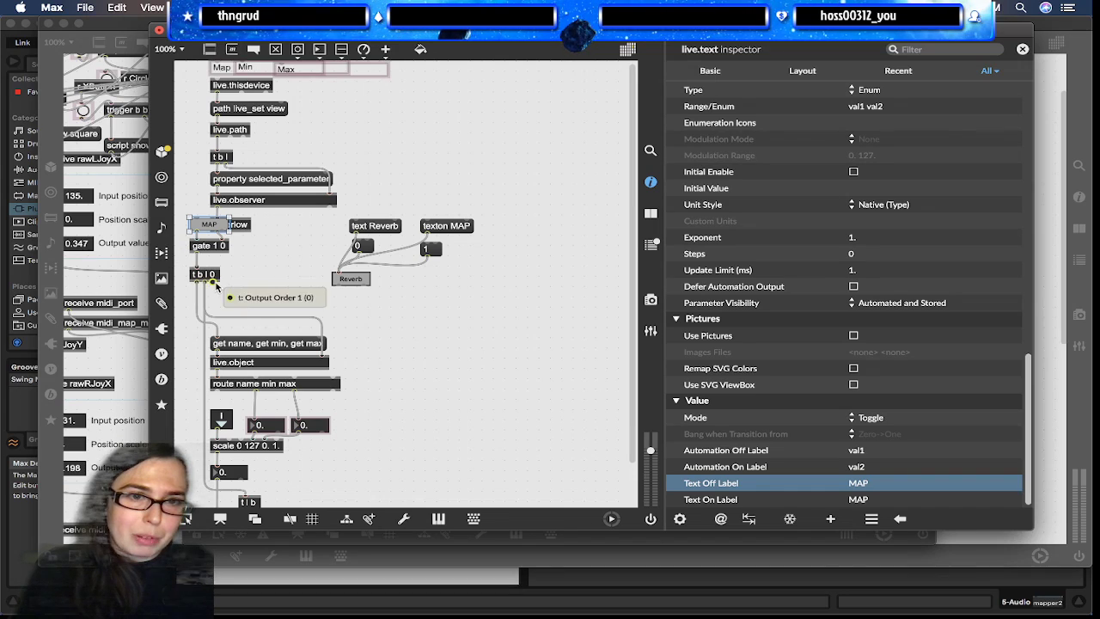
{"action": "left_click_drag", "start_coordinate": [191, 227], "coordinate": [208, 283]}
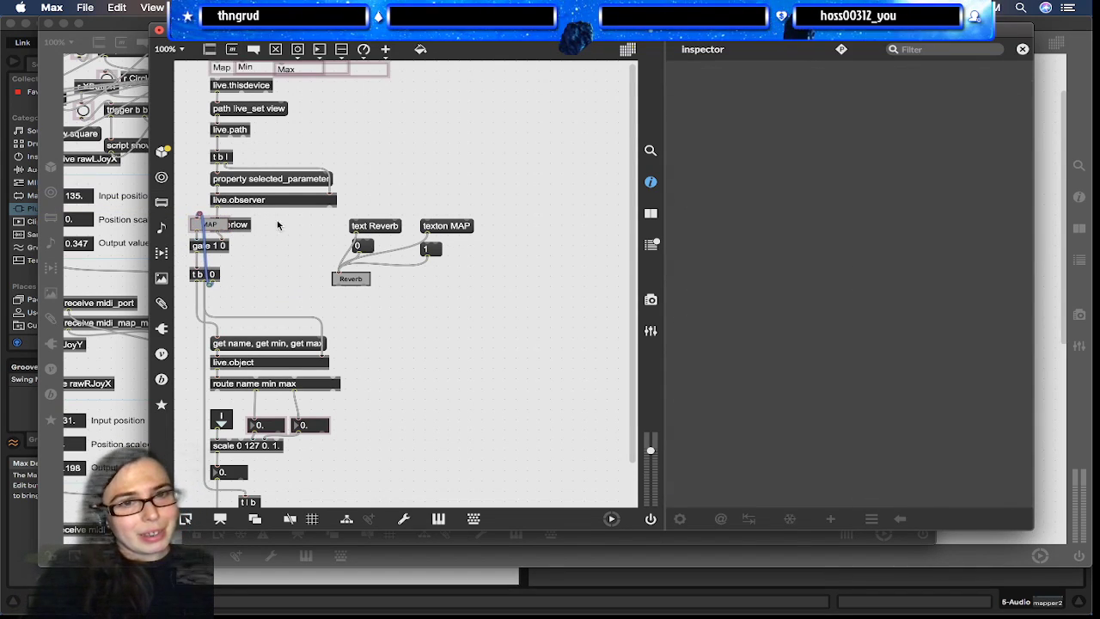
Shift the chain from live.thisdevice to deferlow and its labels clear of the MAP button, and lock the patcher
{"action": "left_click_drag", "start_coordinate": [324, 231], "coordinate": [205, 82]}
{"action": "mouse_move", "coordinate": [206, 225]}
{"action": "left_mouse_down"}
{"action": "mouse_move", "coordinate": [219, 226]}
{"action": "mouse_move", "coordinate": [209, 227]}
{"action": "left_mouse_up"}
{"action": "left_click", "coordinate": [187, 188]}
{"action": "left_click_drag", "start_coordinate": [316, 240], "coordinate": [252, 72]}
{"action": "left_click", "coordinate": [269, 277]}
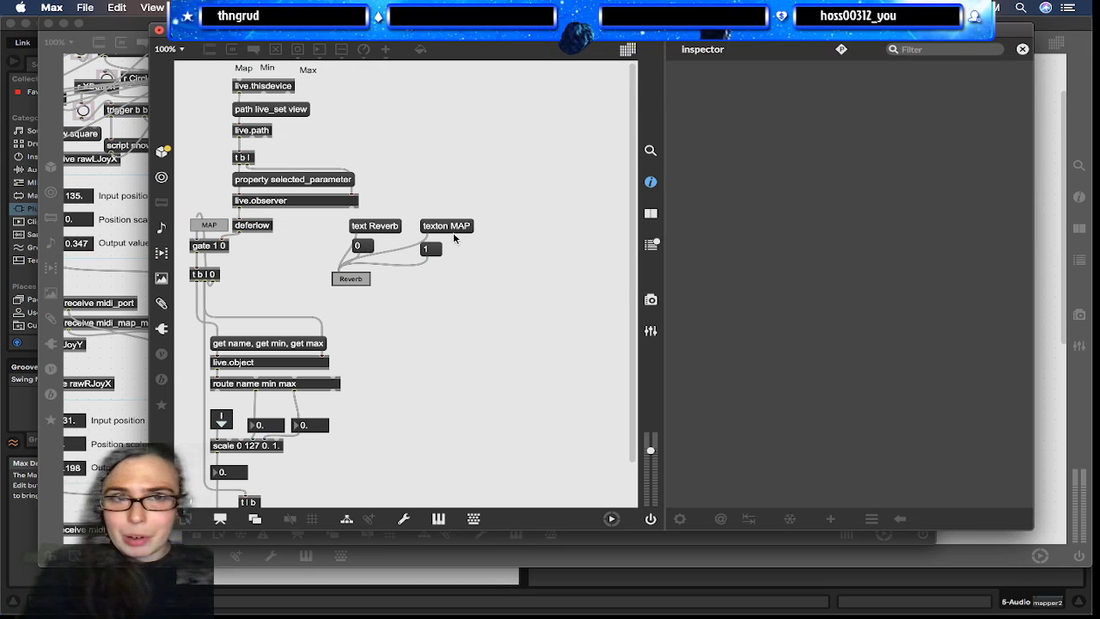
Switch to Ableton Live with the mapper2 device in view
{"action": "left_click", "coordinate": [125, 281]}
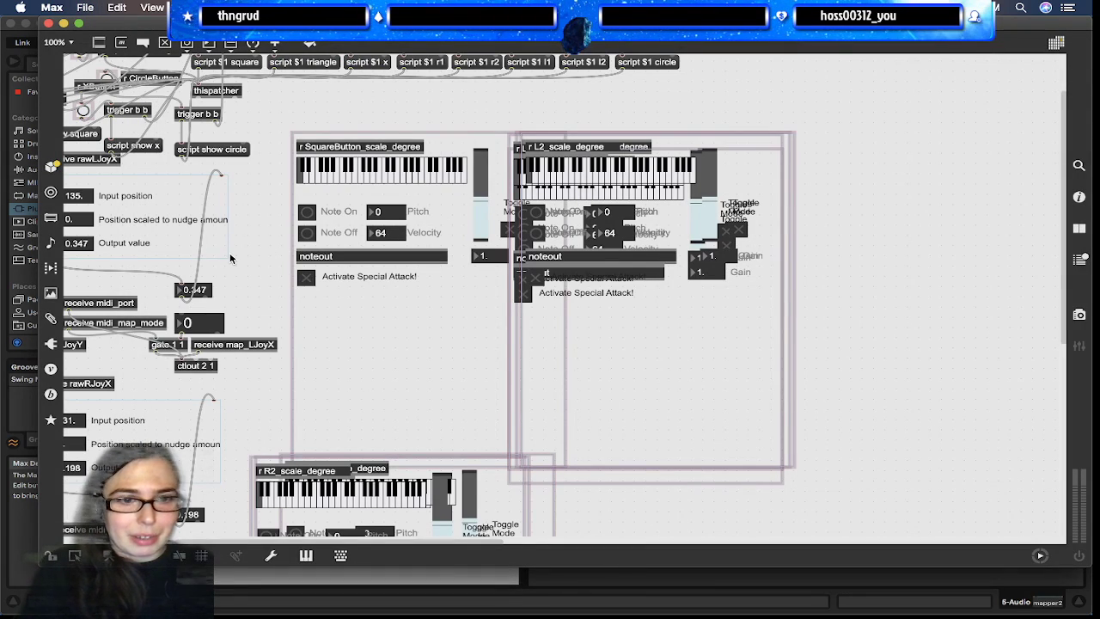
{"action": "key", "text": "super+Tab"}
{"action": "key", "text": "super+Tab"}
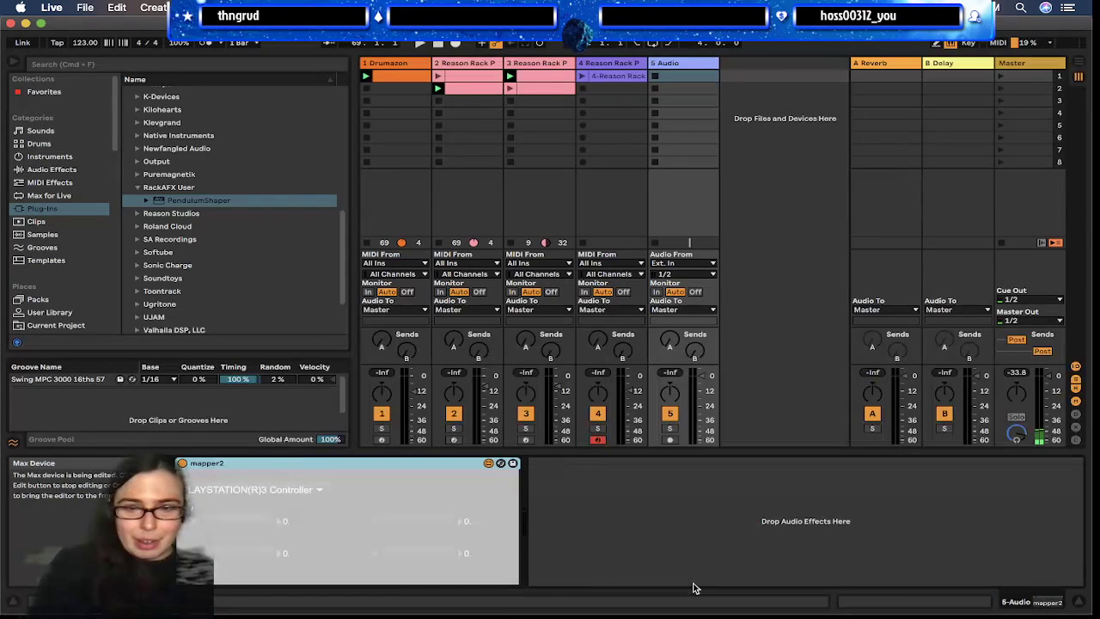
Switch to Max, then save the mapper2 device and close its editor
{"action": "key", "text": "super+Tab"}
{"action": "key", "text": "super+Tab"}
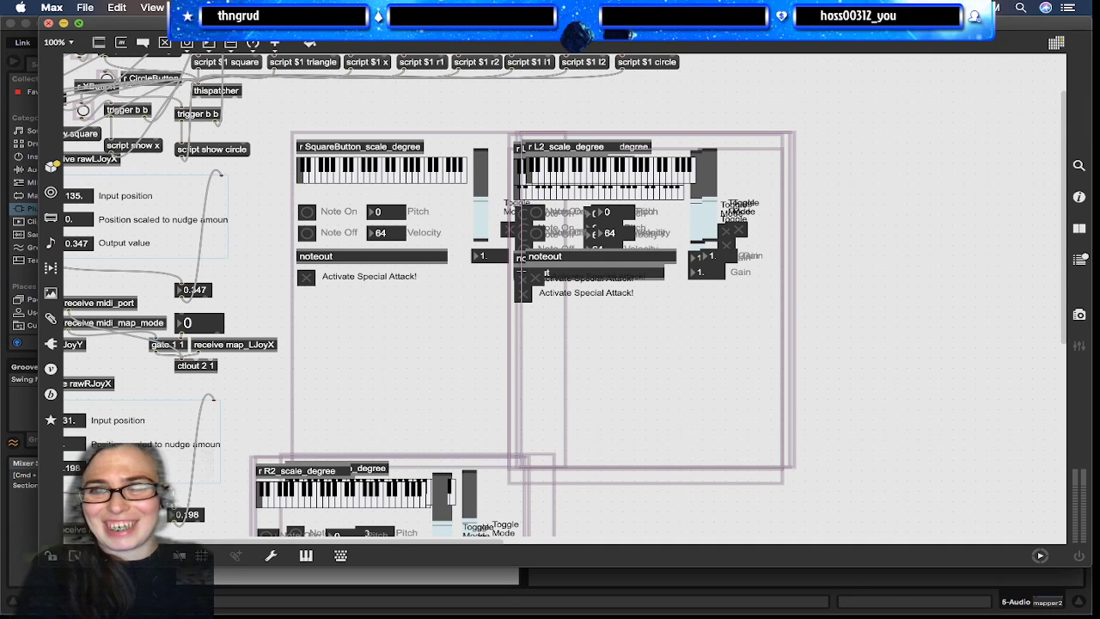
{"action": "left_click_drag", "start_coordinate": [920, 28], "coordinate": [920, 77]}
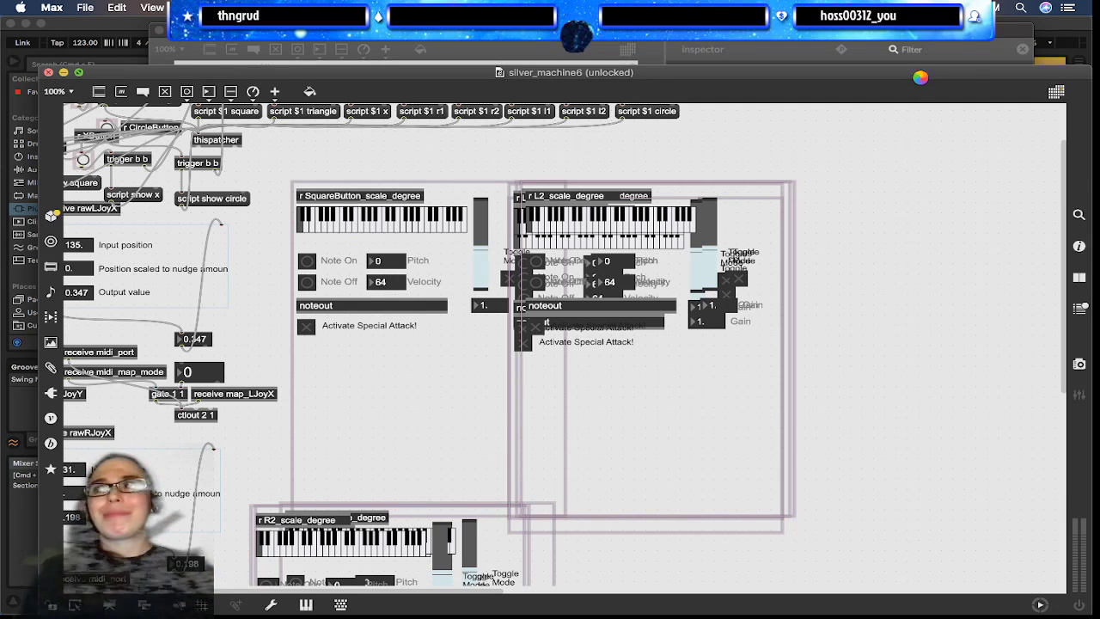
{"action": "mouse_move", "coordinate": [803, 77]}
{"action": "left_mouse_down"}
{"action": "mouse_move", "coordinate": [827, 108]}
{"action": "mouse_move", "coordinate": [805, 65]}
{"action": "left_mouse_up"}
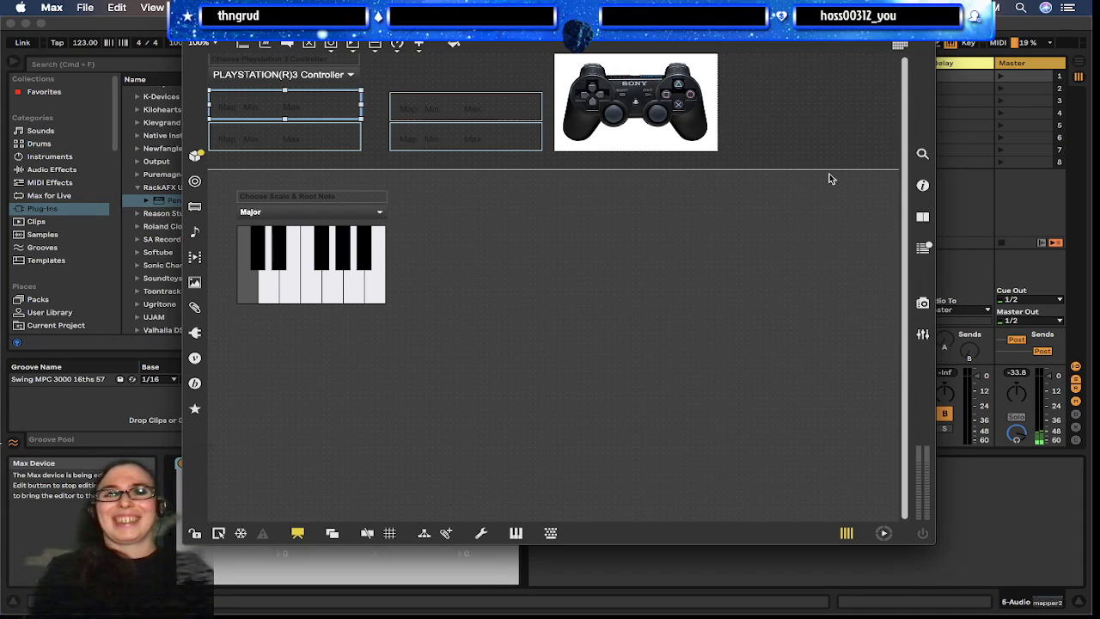
{"action": "key", "text": "super+s"}
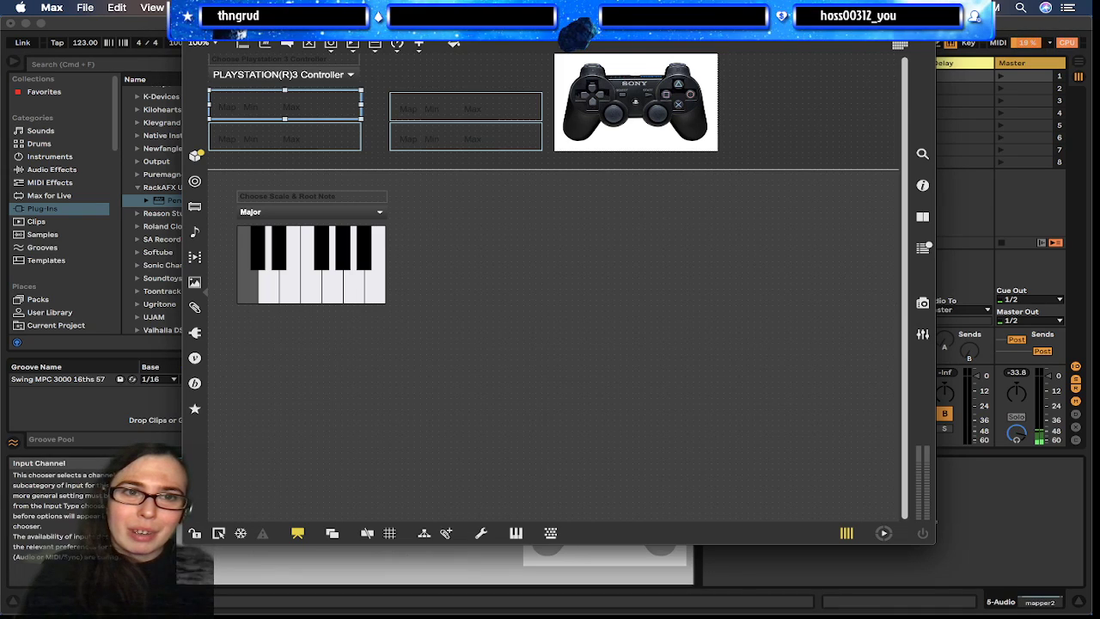
{"action": "left_click", "coordinate": [193, 24]}
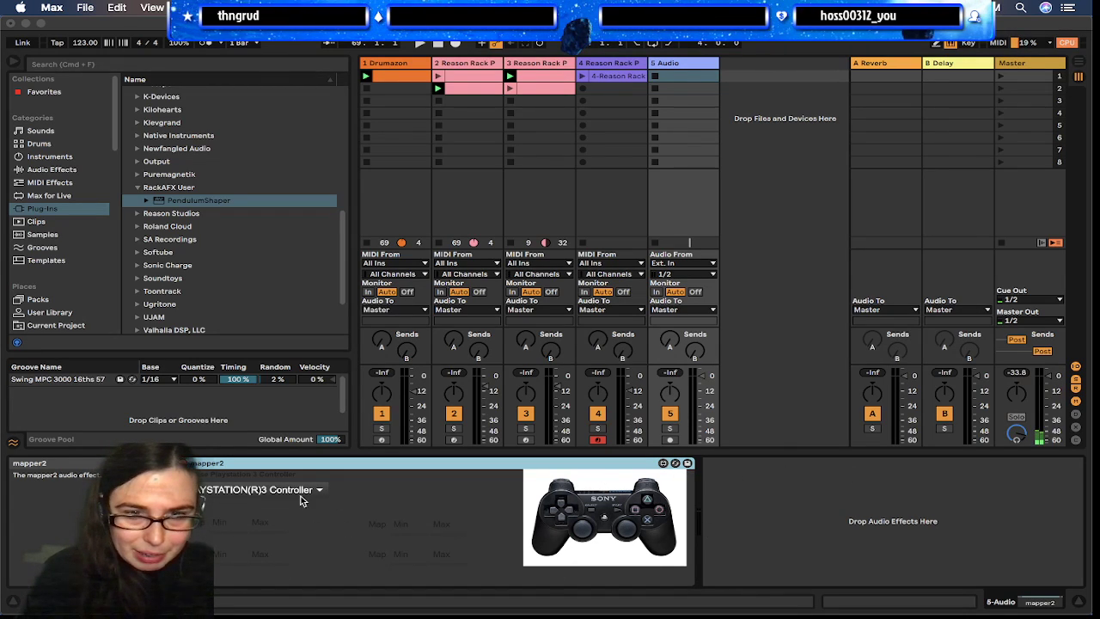
Reopen mapper2 in the Max editor and make the four mapping modules tall enough to include their number boxes
{"action": "left_click", "coordinate": [660, 465]}
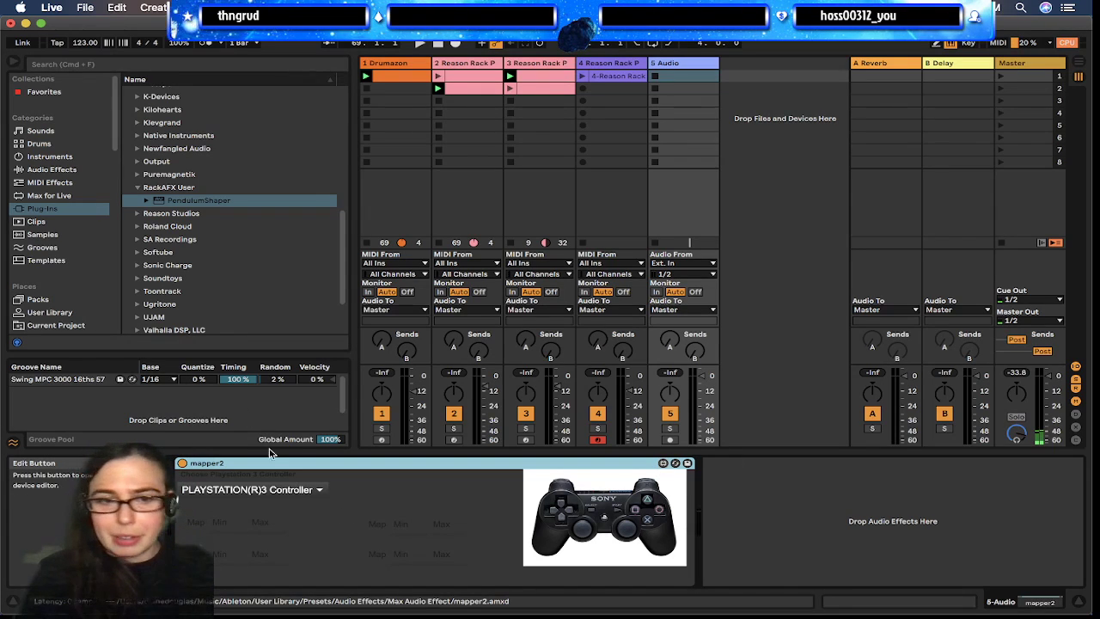
{"action": "left_click", "coordinate": [663, 463]}
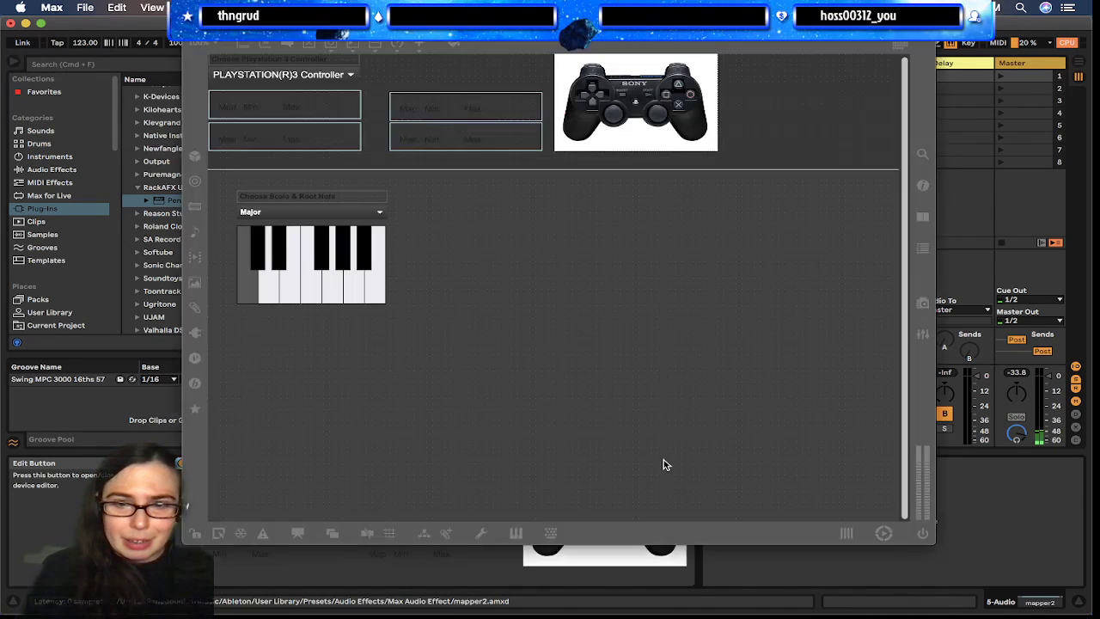
{"action": "left_click_drag", "start_coordinate": [816, 92], "coordinate": [240, 115]}
{"action": "left_click_drag", "start_coordinate": [284, 152], "coordinate": [285, 171]}
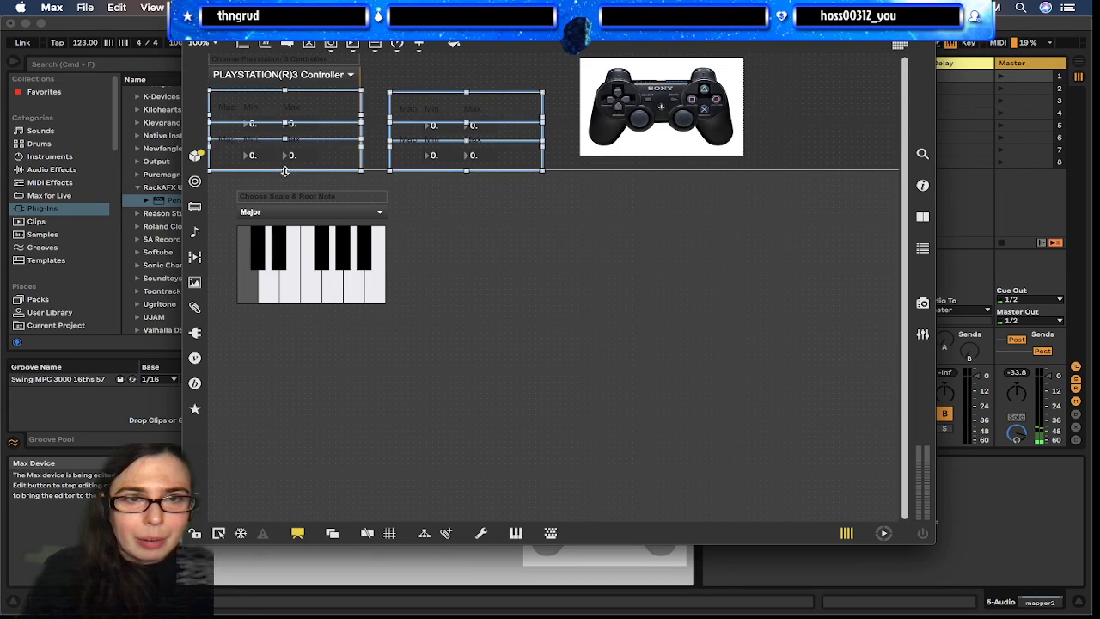
{"action": "left_click", "coordinate": [421, 77]}
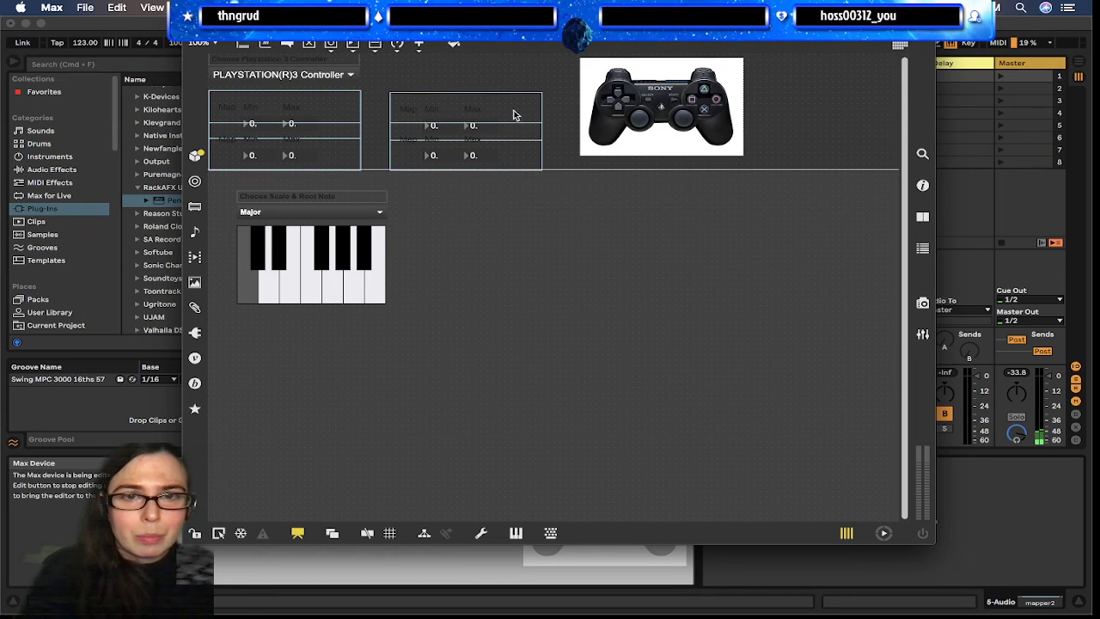
Shift the mapping modules right and place the controller picture beneath the controller menu, scaled down to fit the device view
{"action": "left_click_drag", "start_coordinate": [554, 107], "coordinate": [443, 119]}
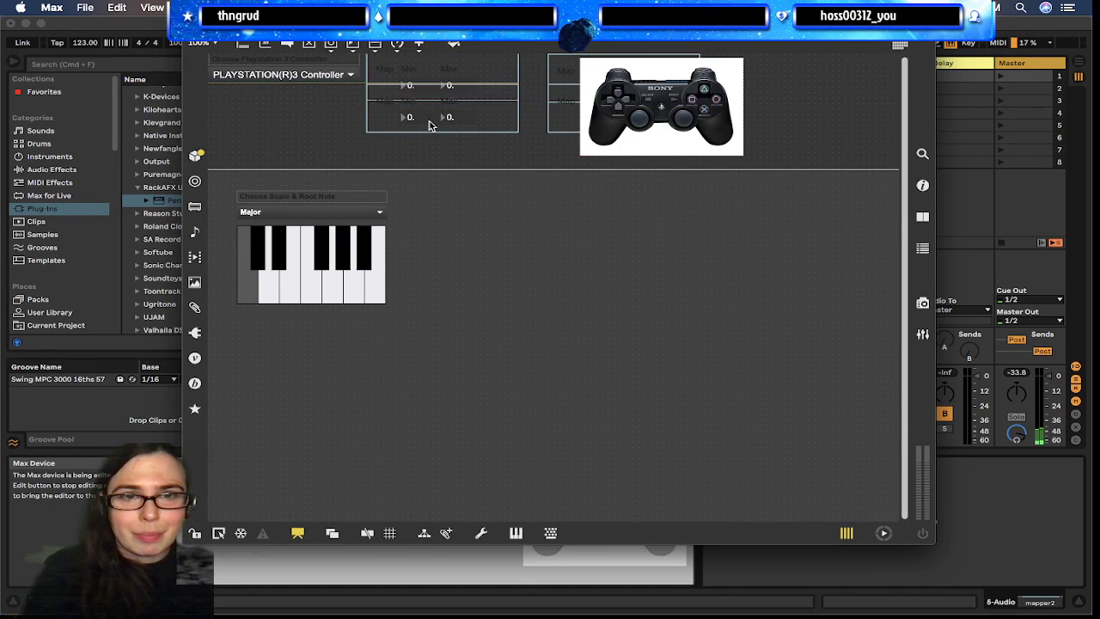
{"action": "left_click_drag", "start_coordinate": [666, 110], "coordinate": [313, 144]}
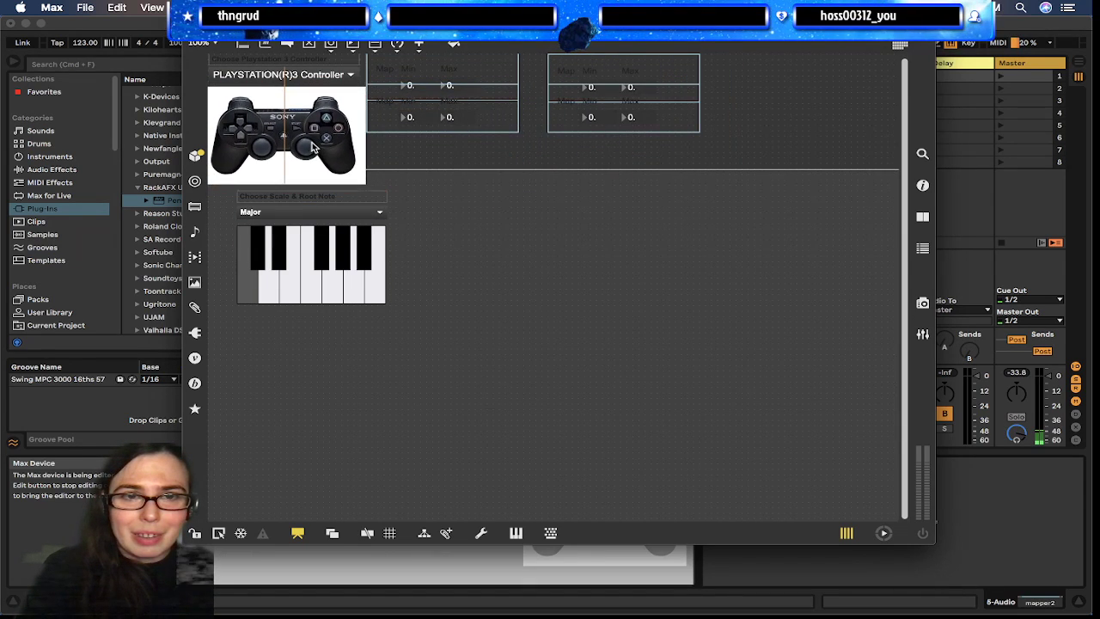
{"action": "left_click_drag", "start_coordinate": [366, 181], "coordinate": [363, 148]}
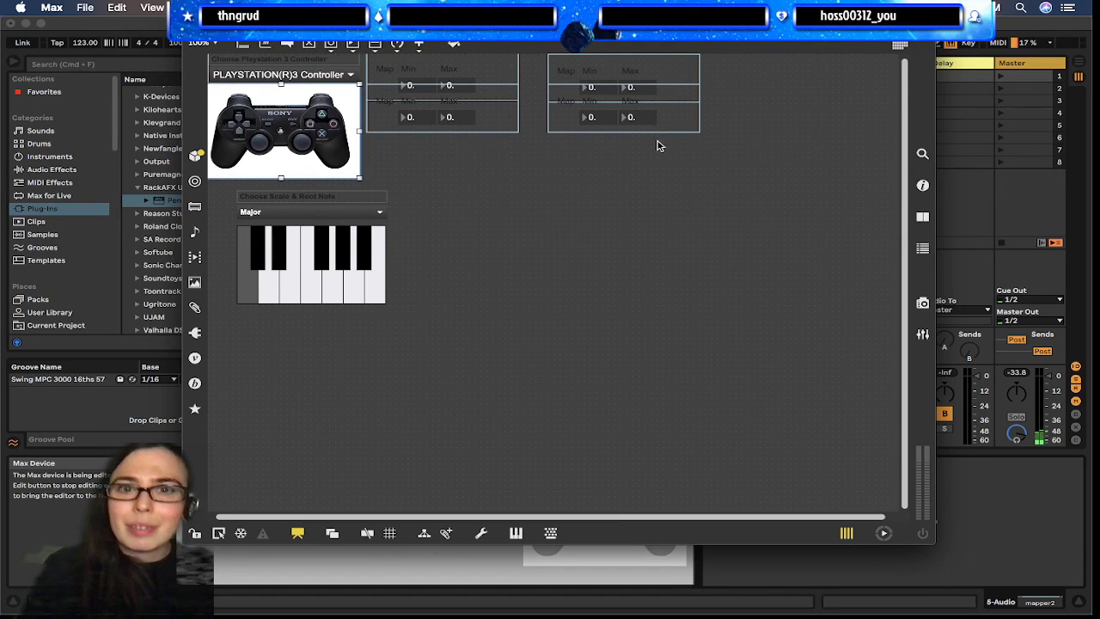
Lower the two bottom mapping modules so they sit directly below the upper pair without overlapping
{"action": "left_click_drag", "start_coordinate": [511, 121], "coordinate": [513, 135]}
{"action": "left_click", "coordinate": [618, 117]}
{"action": "left_click_drag", "start_coordinate": [619, 118], "coordinate": [619, 136]}
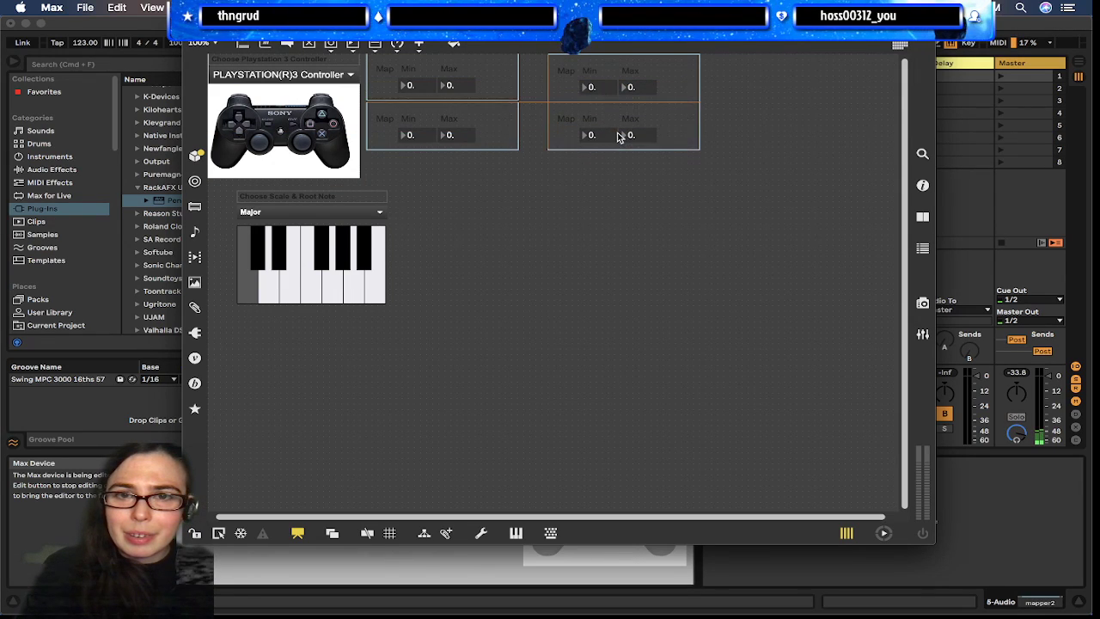
Lock and close the mapper2 editor, and choose PLAYSTATION(R)3 Controller as the device's controller in Live
{"action": "left_click", "coordinate": [601, 182]}
{"action": "key", "text": "super+e"}
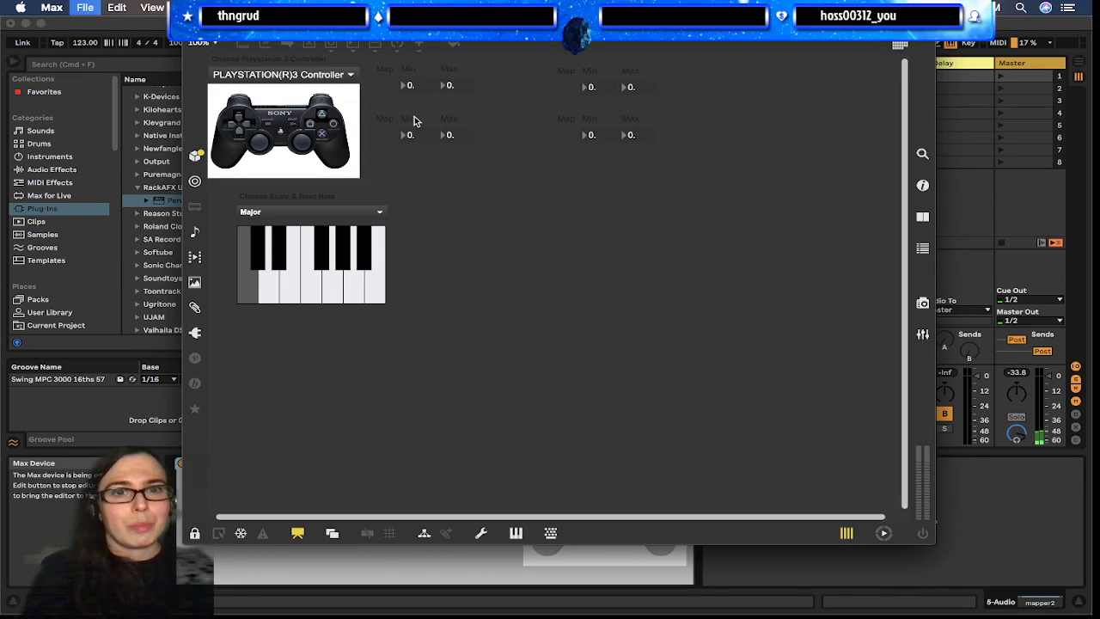
{"action": "key", "text": "super+w"}
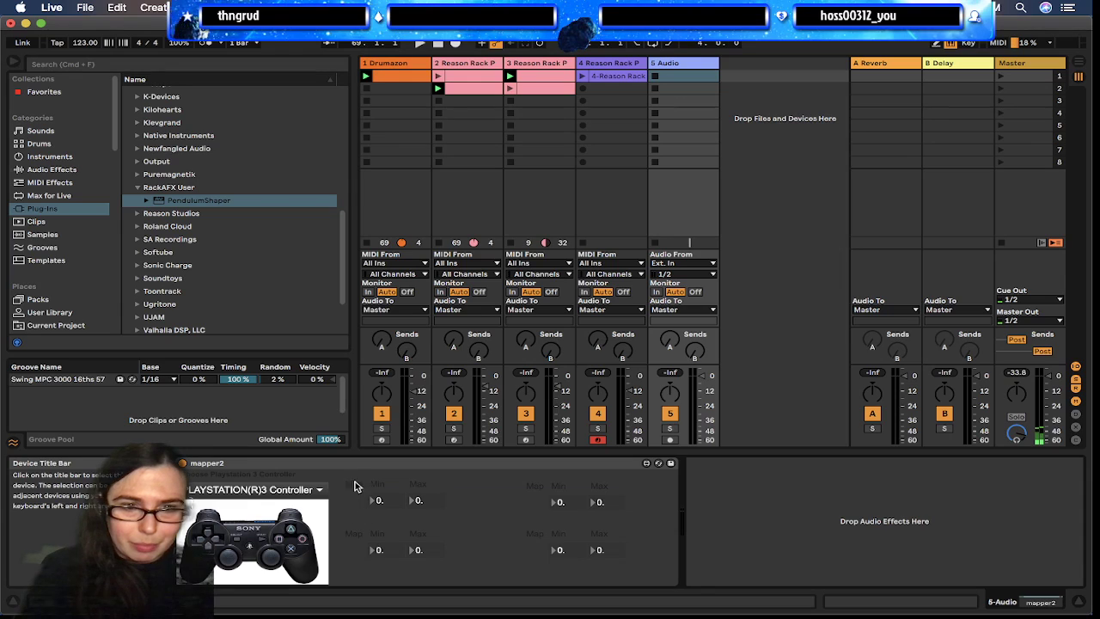
{"action": "left_click", "coordinate": [262, 493]}
{"action": "left_click", "coordinate": [320, 267]}
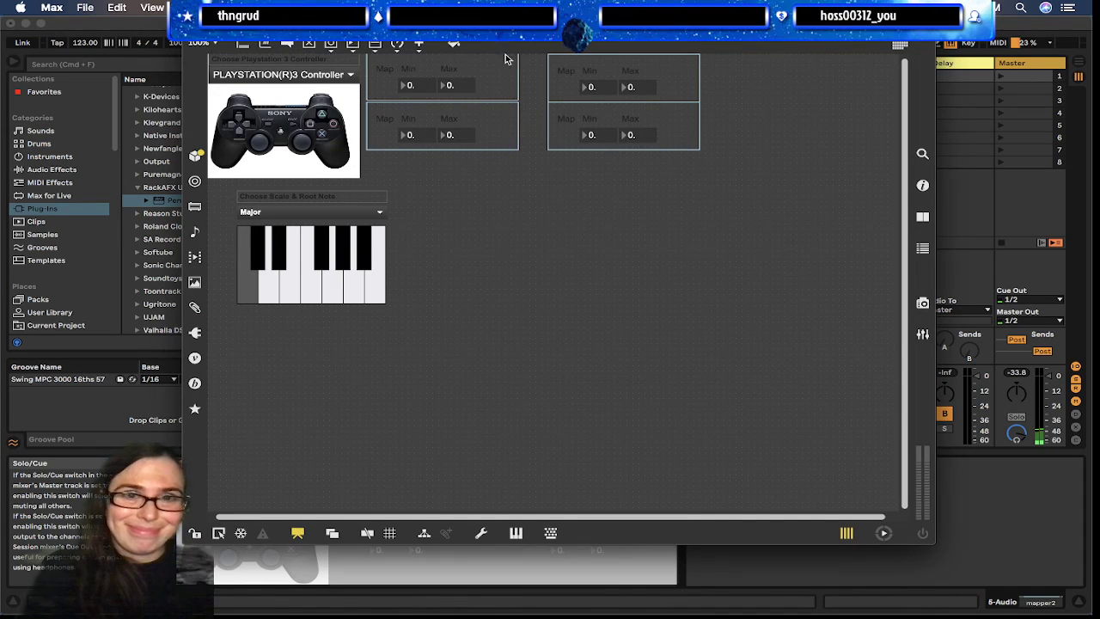
Reopen mapper2, open the mapping module's own patcher, and put the MAP button beside the two number boxes in one row
{"action": "left_click", "coordinate": [482, 77]}
{"action": "right_click", "coordinate": [483, 78]}
{"action": "mouse_move", "coordinate": [604, 321]}
{"action": "left_click", "coordinate": [704, 325]}
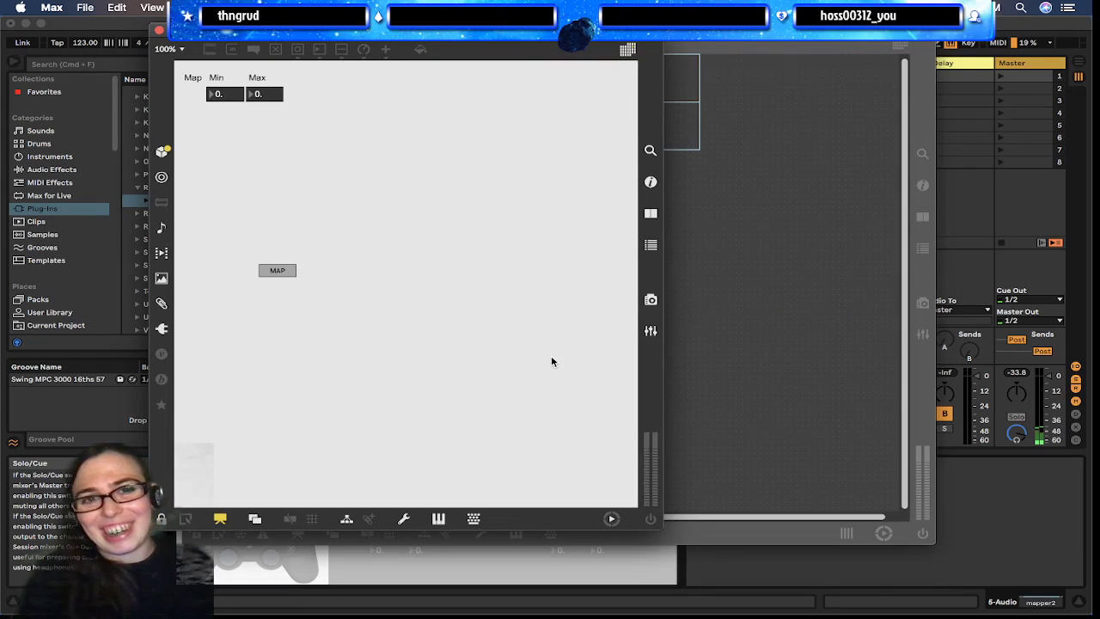
{"action": "left_click", "coordinate": [281, 272]}
{"action": "left_click_drag", "start_coordinate": [278, 277], "coordinate": [191, 96]}
{"action": "left_click_drag", "start_coordinate": [338, 101], "coordinate": [240, 99]}
Delete the Map label, align the Min and Max labels above their number boxes, and lock and close the module patcher
{"action": "left_click", "coordinate": [192, 78]}
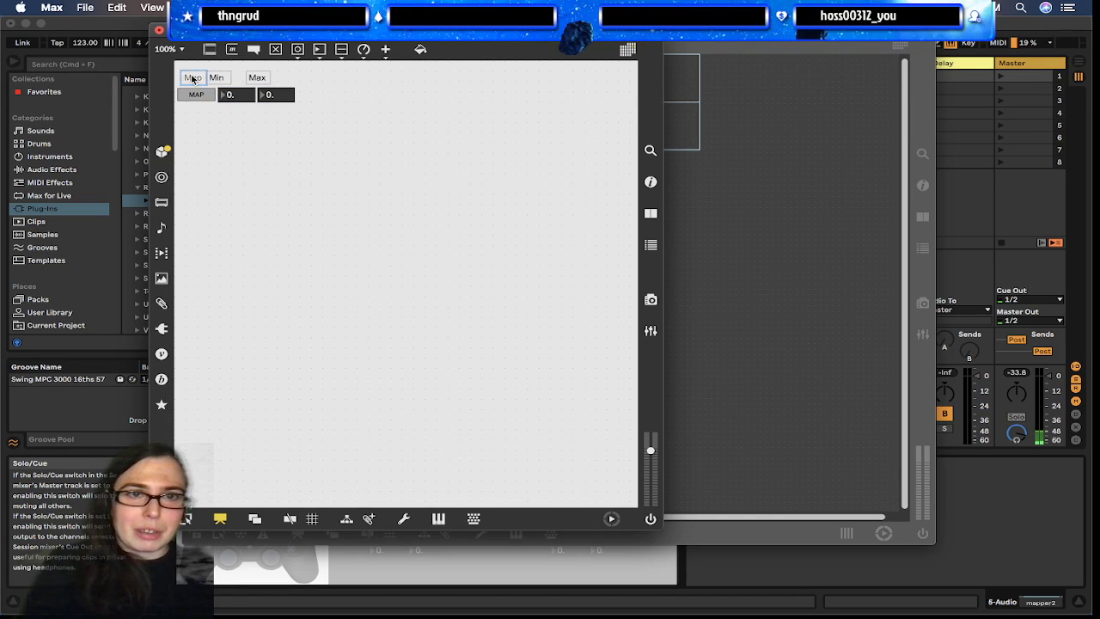
{"action": "left_click", "coordinate": [255, 75], "text": "shift"}
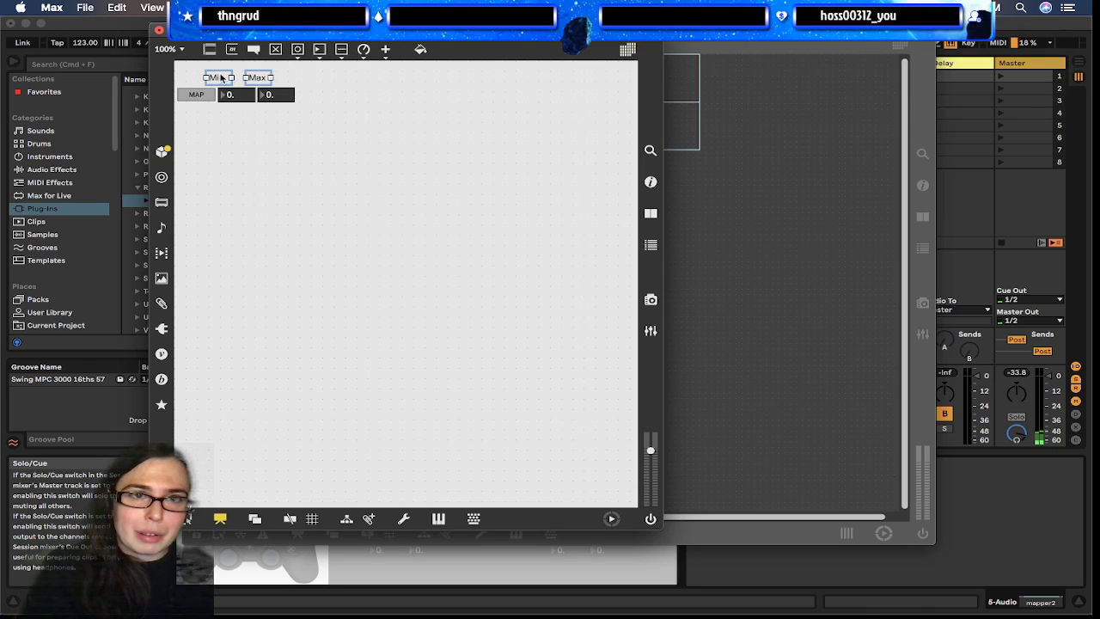
{"action": "left_click_drag", "start_coordinate": [221, 78], "coordinate": [234, 77]}
{"action": "left_click", "coordinate": [273, 78]}
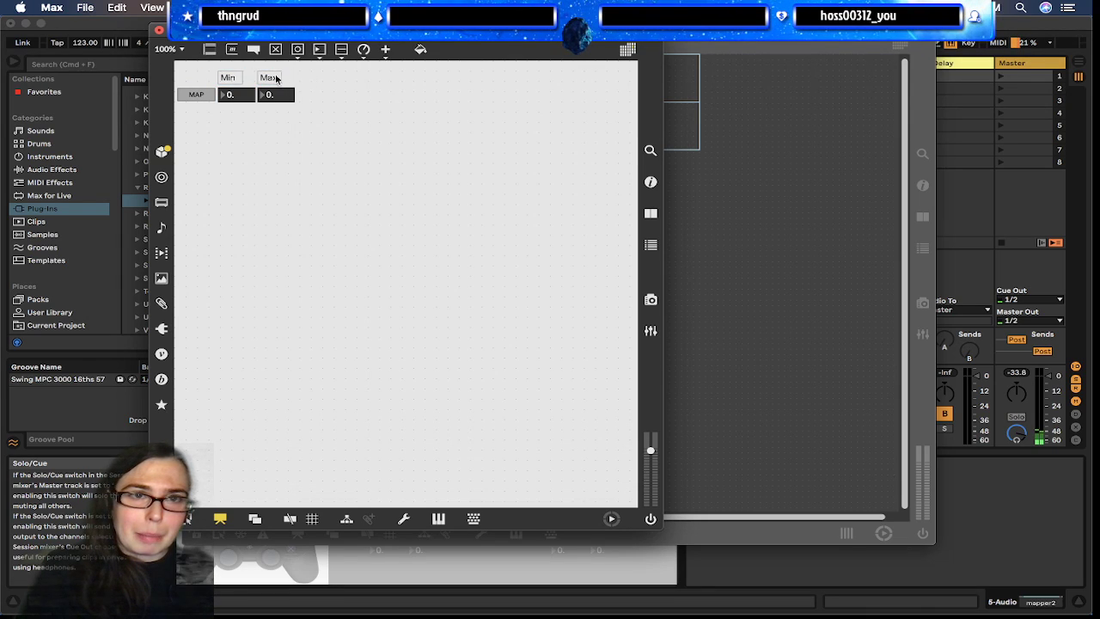
{"action": "left_click", "coordinate": [311, 92]}
{"action": "key", "text": "super+e"}
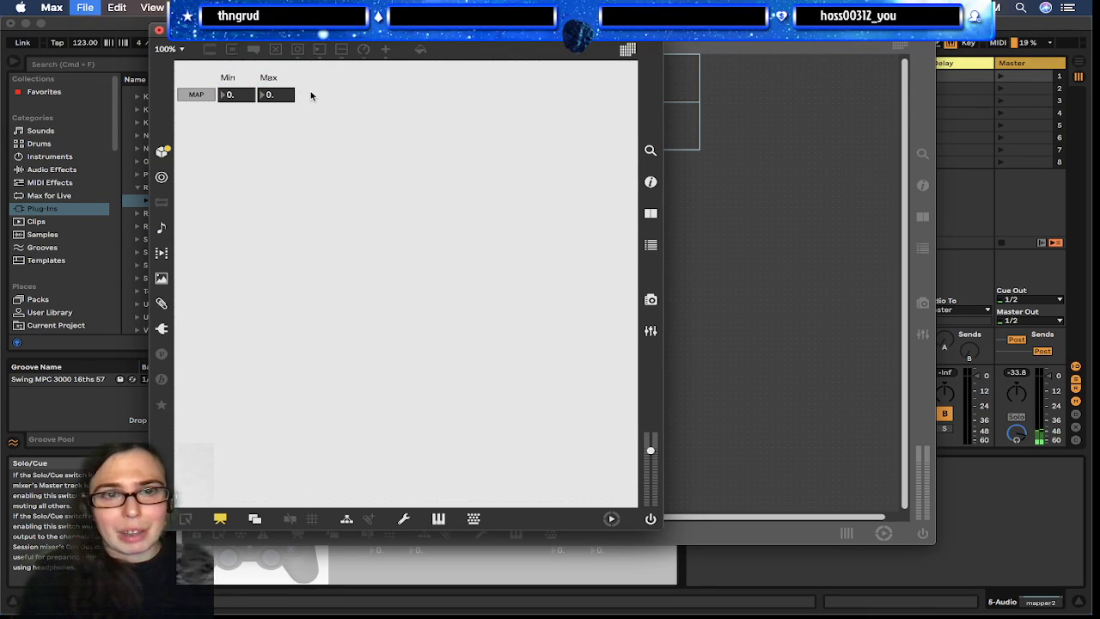
{"action": "key", "text": "super+w"}
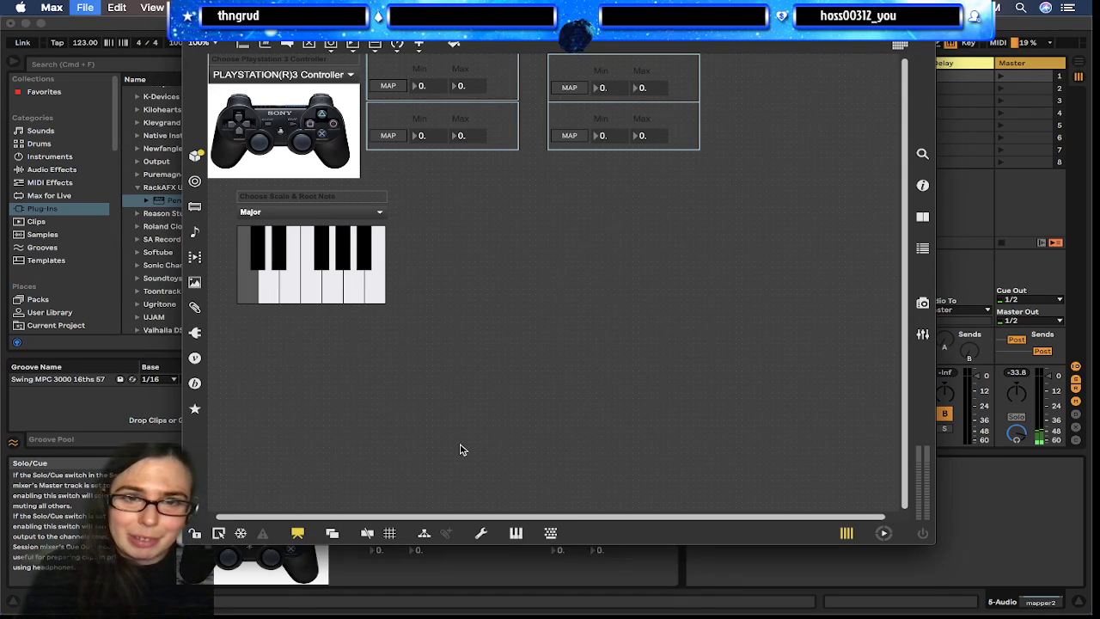
Close the mapper2 editor and reselect PLAYSTATION(R)3 Controller in the device
{"action": "key", "text": "super+w"}
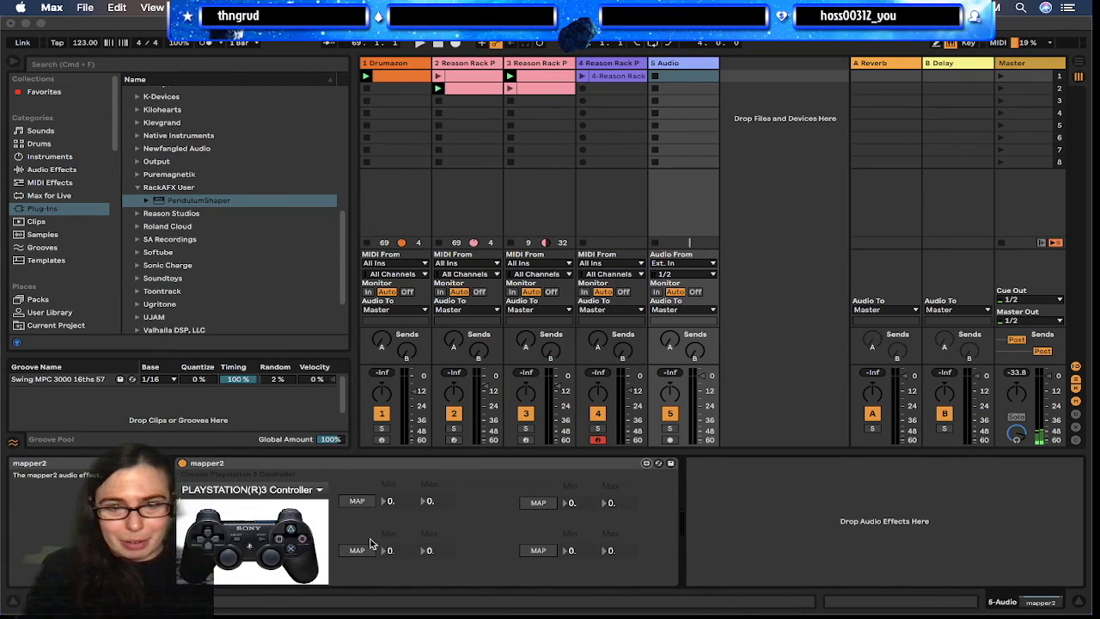
{"action": "left_click", "coordinate": [257, 489]}
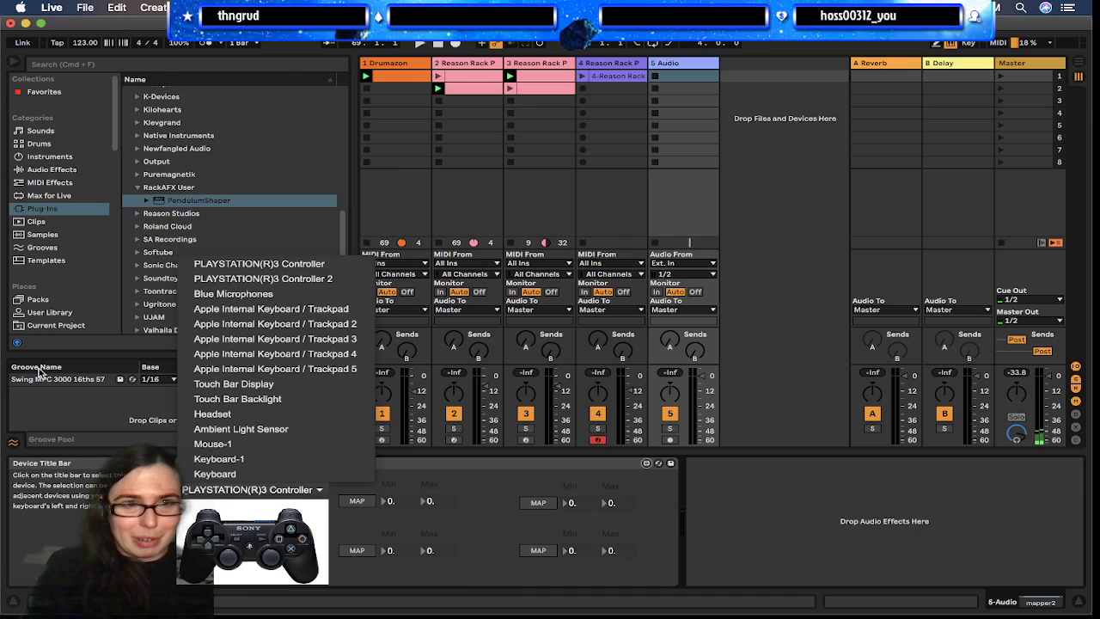
{"action": "left_click", "coordinate": [255, 263]}
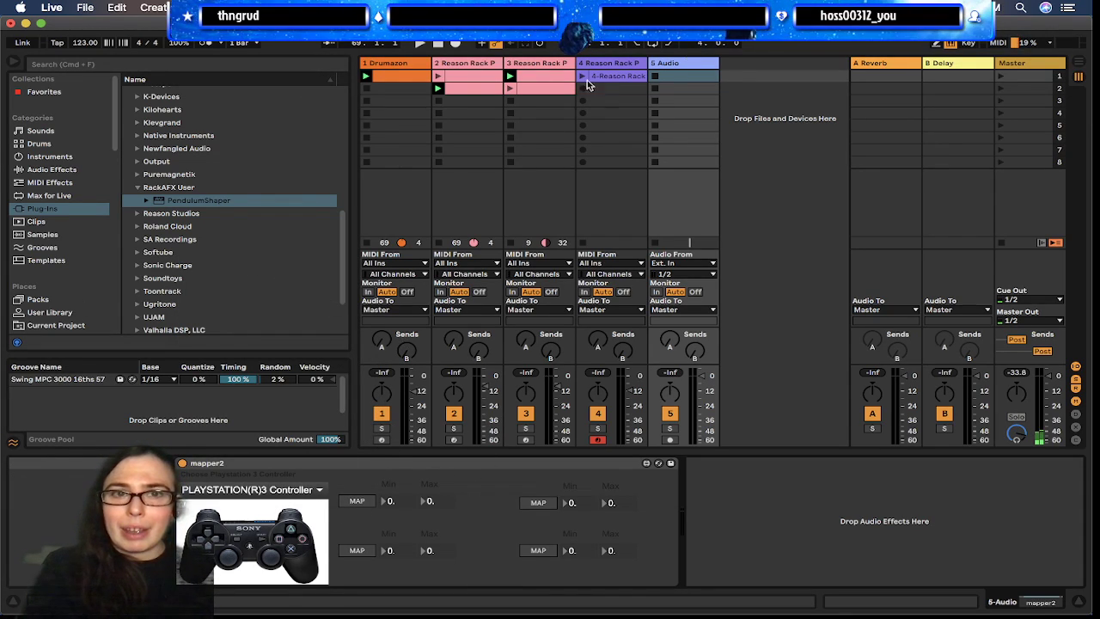
Try to map the device's first MAP button to the Mod Wheel of Reason Rack Plugin on track 4, and return to 5 Audio
{"action": "left_click", "coordinate": [607, 60]}
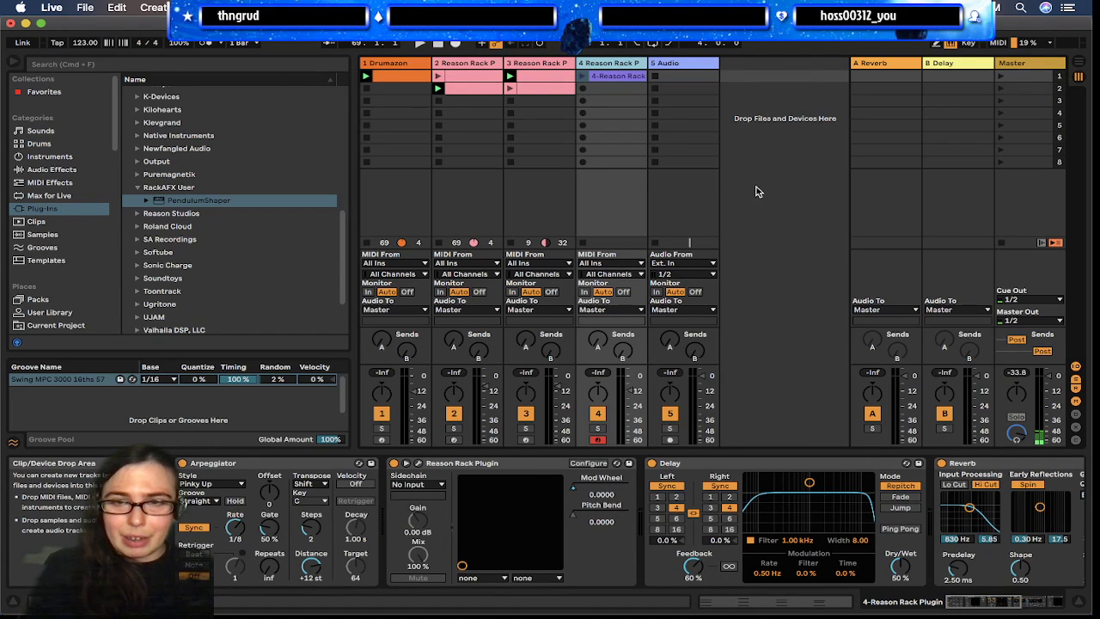
{"action": "left_click", "coordinate": [670, 63]}
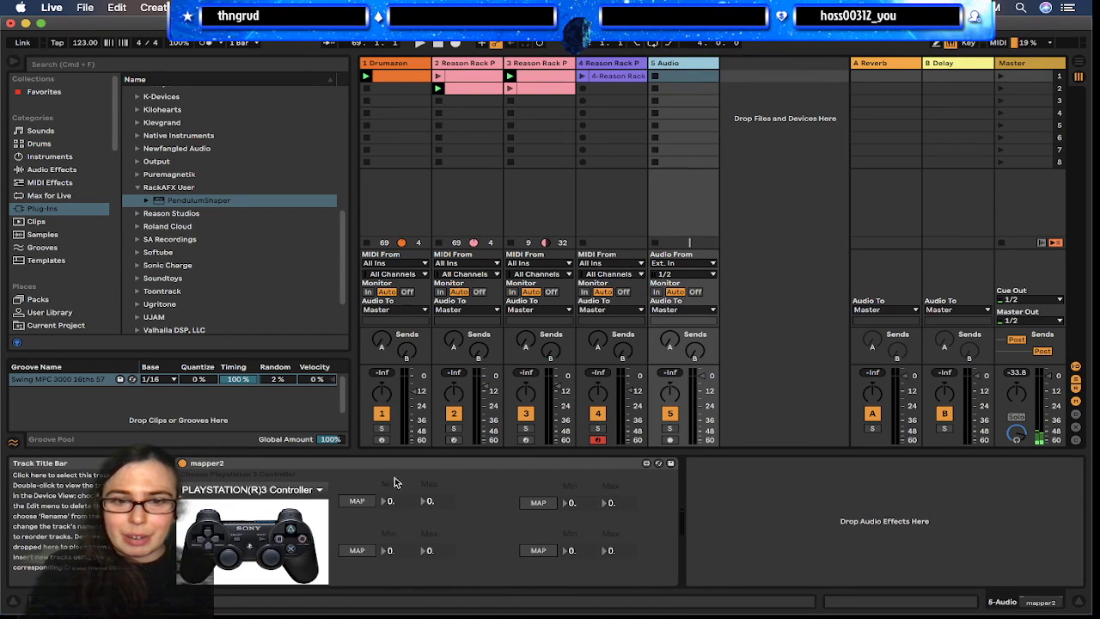
{"action": "left_click", "coordinate": [359, 501]}
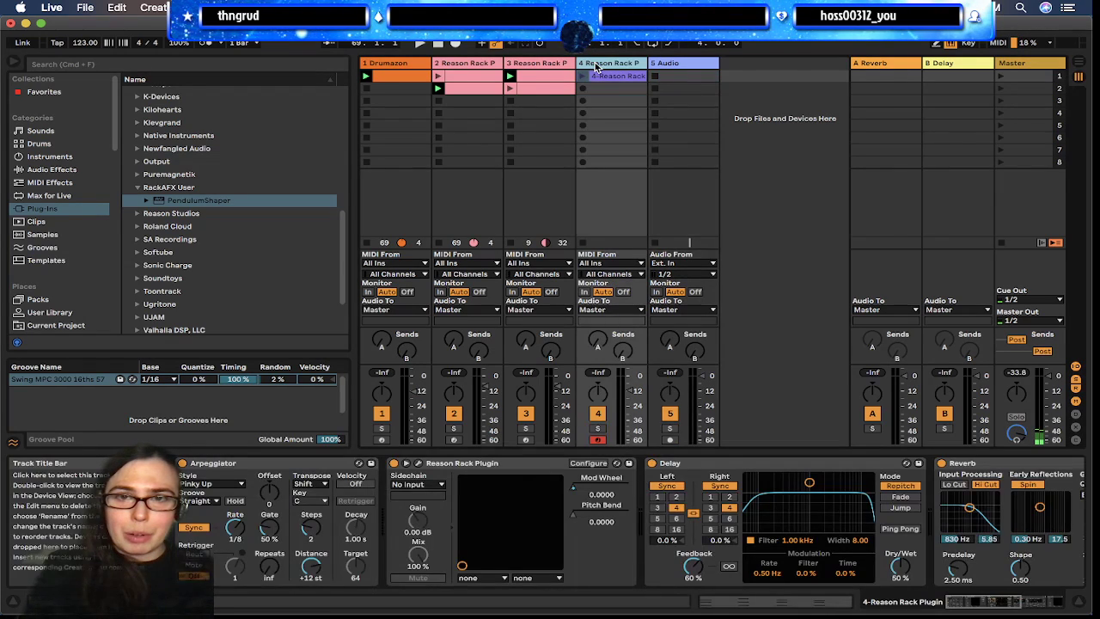
{"action": "left_click", "coordinate": [595, 67]}
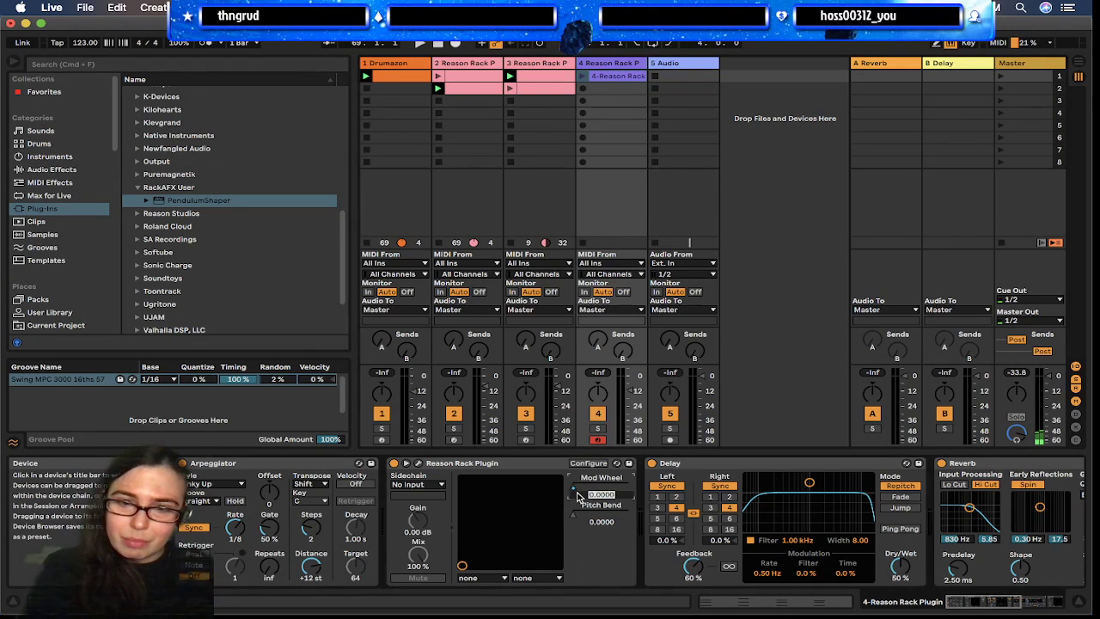
{"action": "left_click", "coordinate": [687, 66]}
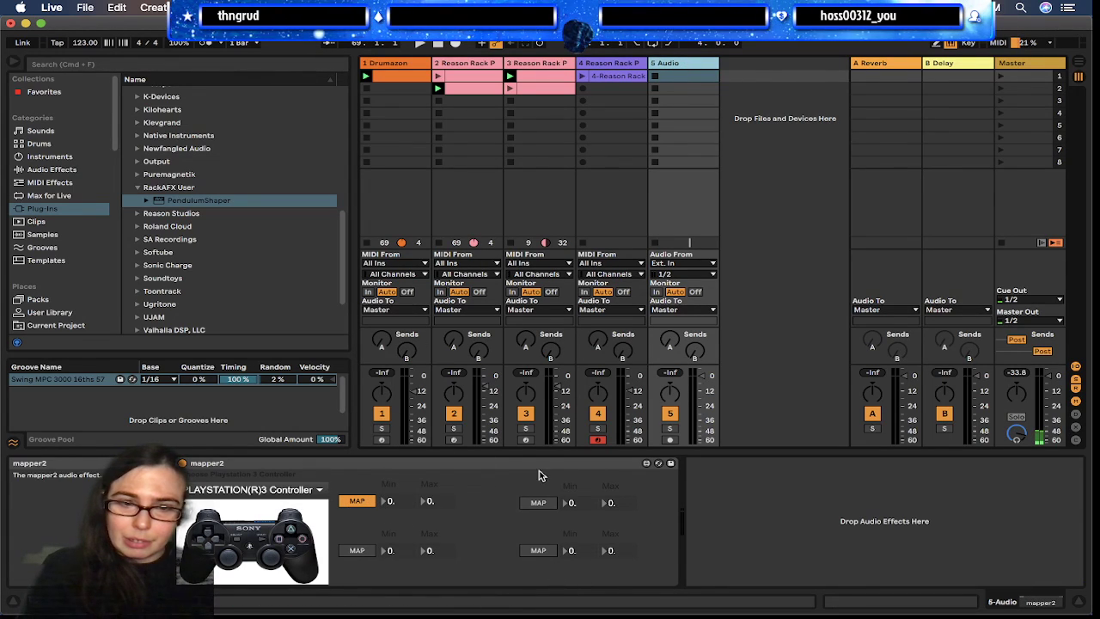
Delete the mapper2 device from the 5 Audio track
{"action": "left_click", "coordinate": [563, 494]}
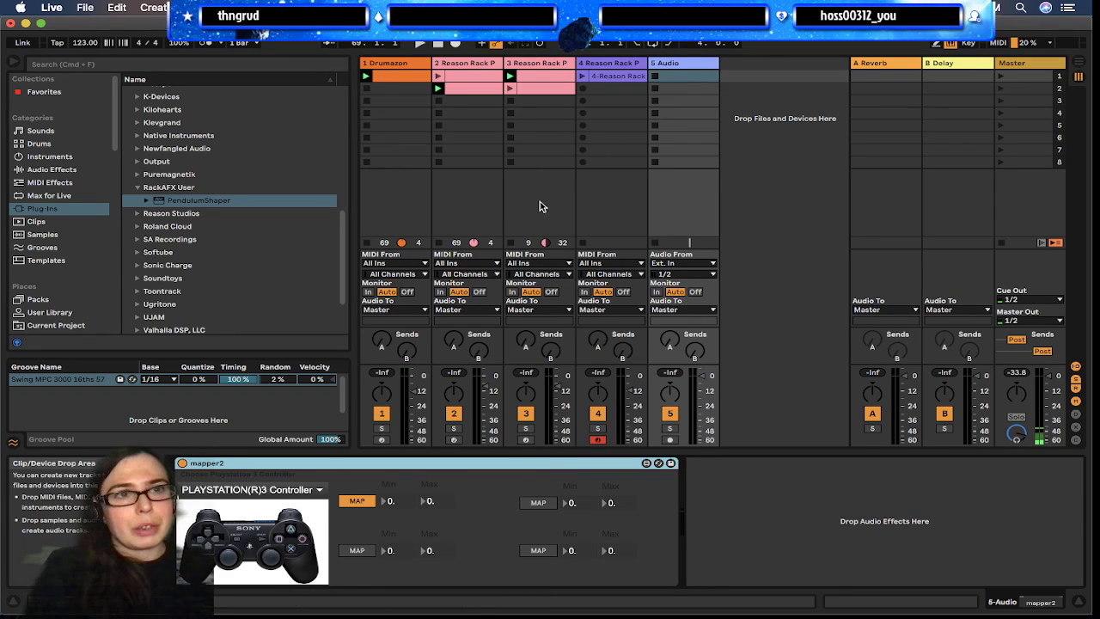
{"action": "key", "text": "Delete"}
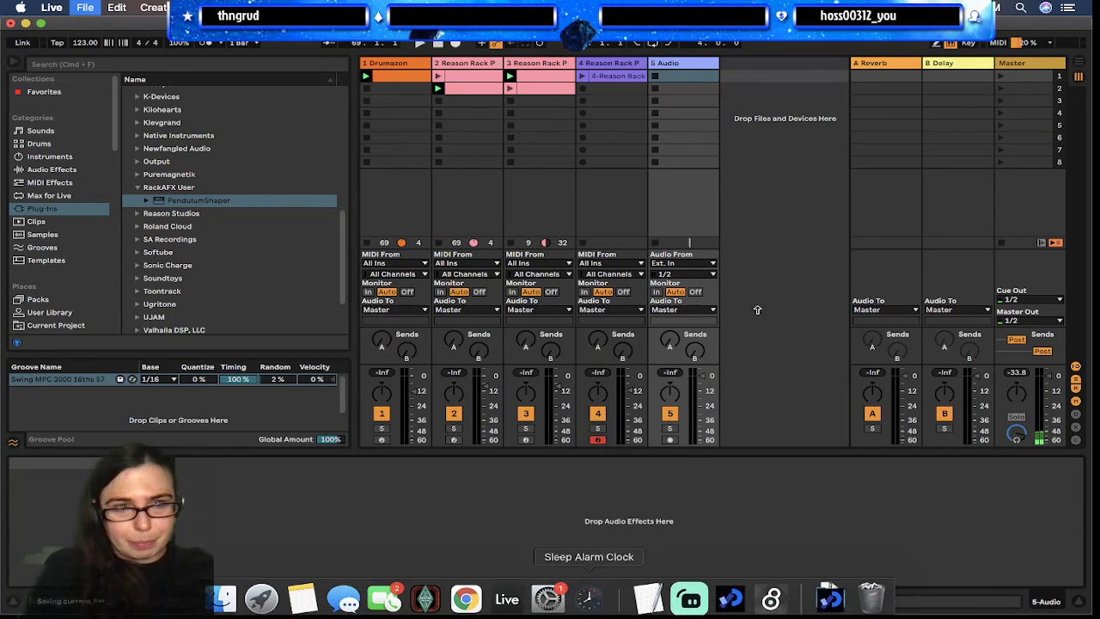
Quit the standalone Max and Processing applications and return to Ableton Live
{"action": "mouse_move", "coordinate": [706, 612]}
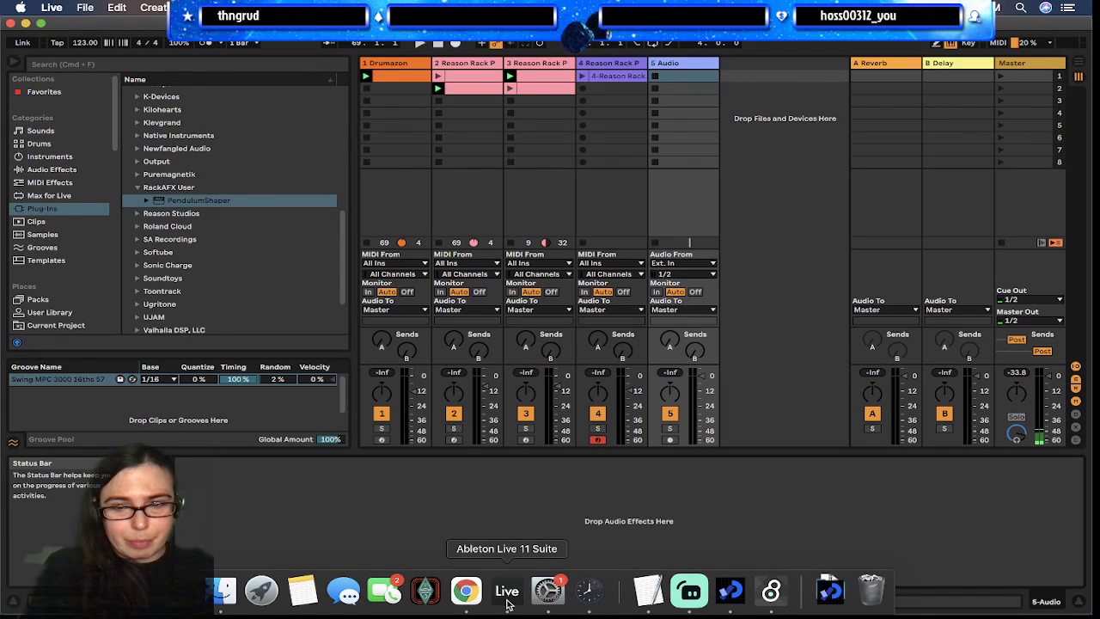
{"action": "left_click", "coordinate": [770, 590]}
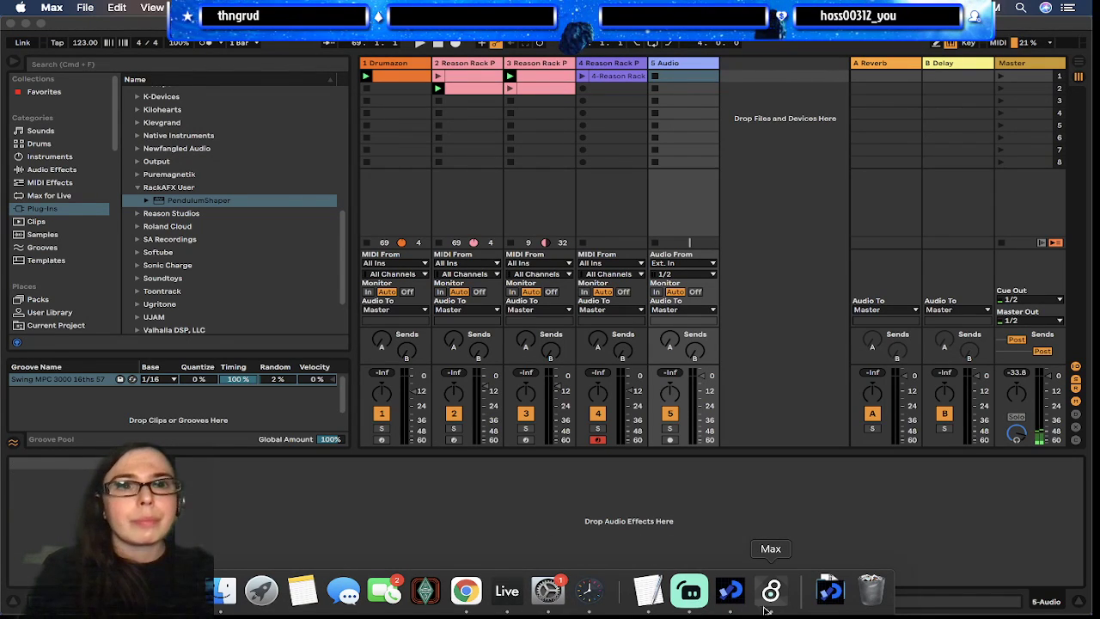
{"action": "right_click", "coordinate": [771, 593]}
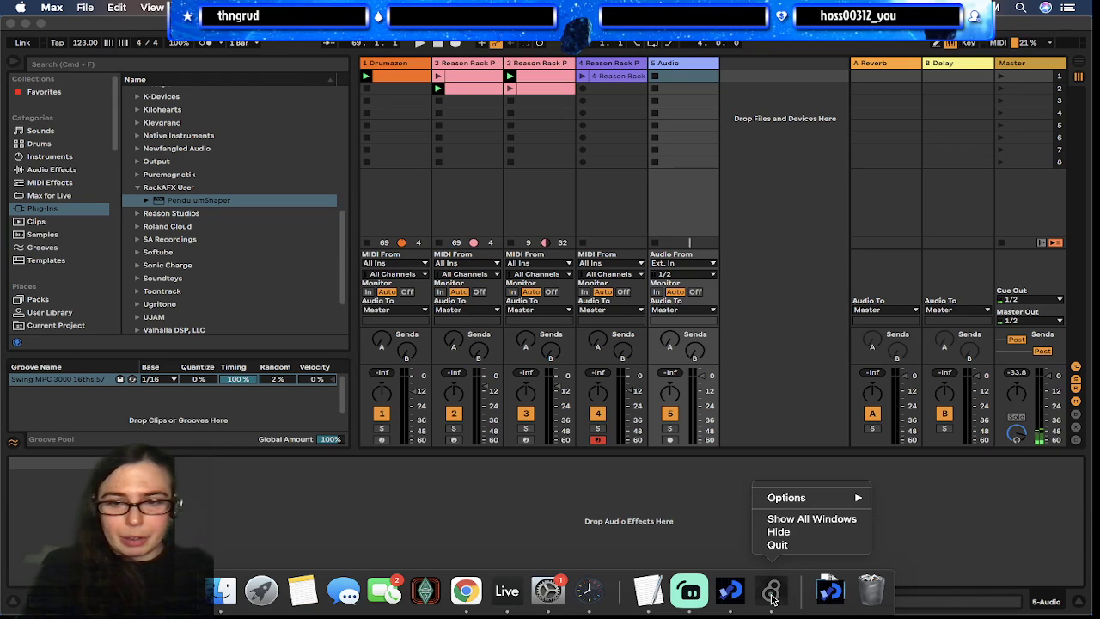
{"action": "left_click", "coordinate": [767, 541]}
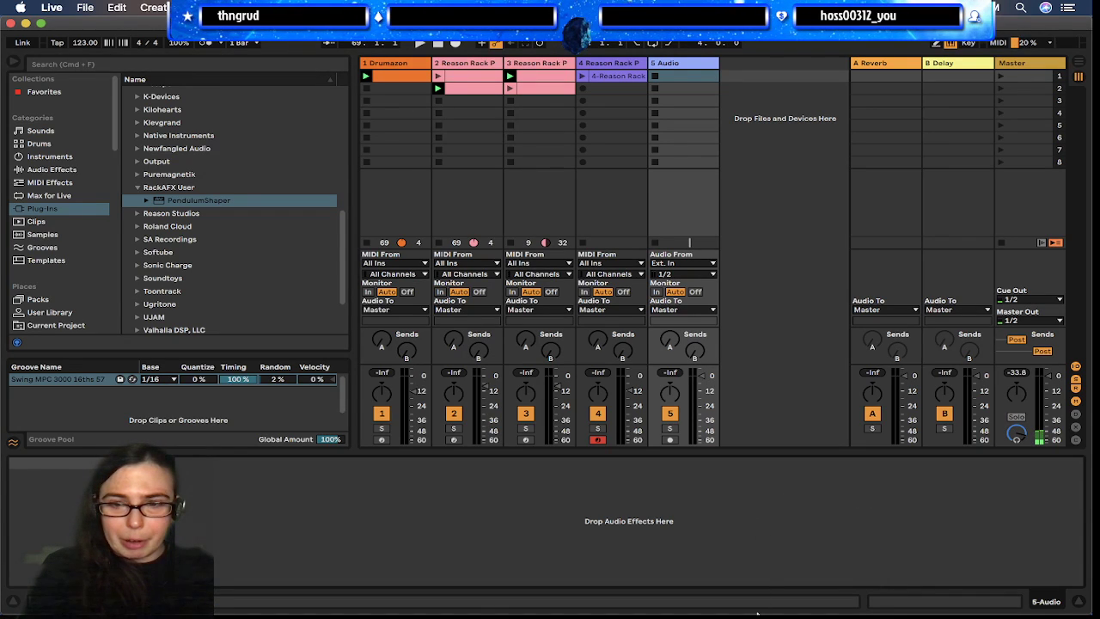
{"action": "left_click", "coordinate": [729, 590]}
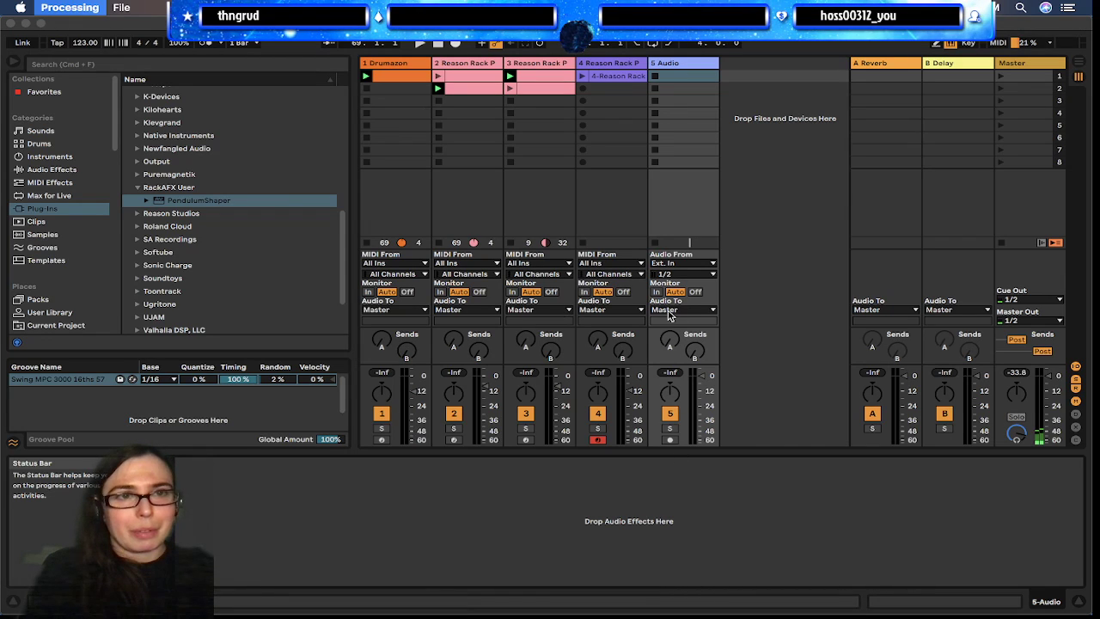
{"action": "left_click", "coordinate": [730, 550]}
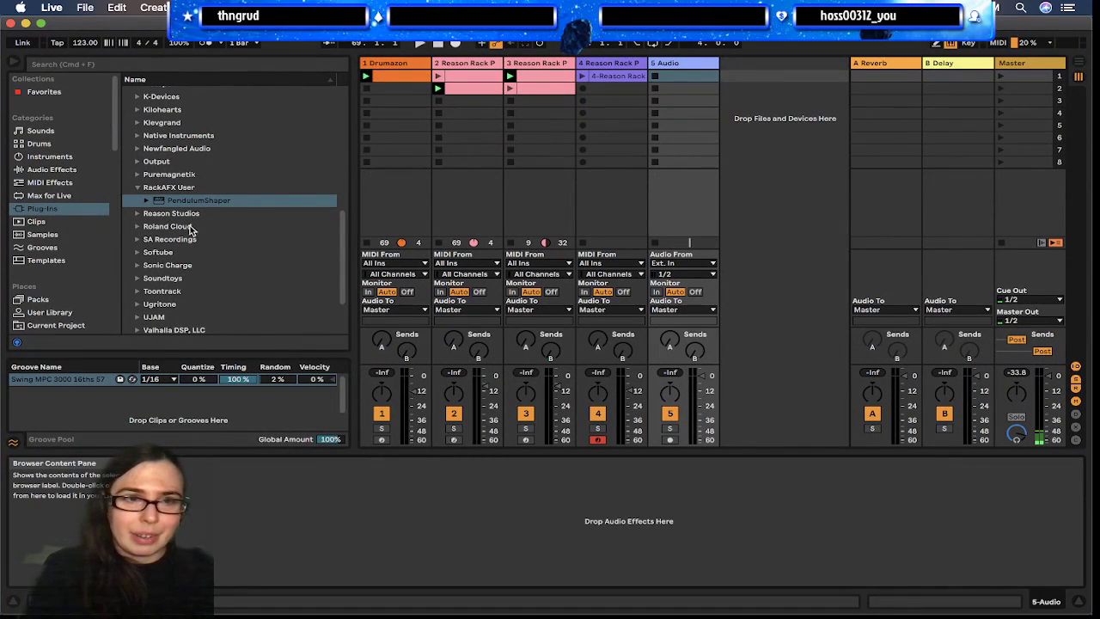
Load the mapper2 device from the Max for Live audio effects onto the 5 Audio track
{"action": "scroll", "coordinate": [36, 297], "scroll_direction": "down", "scroll_amount": 1}
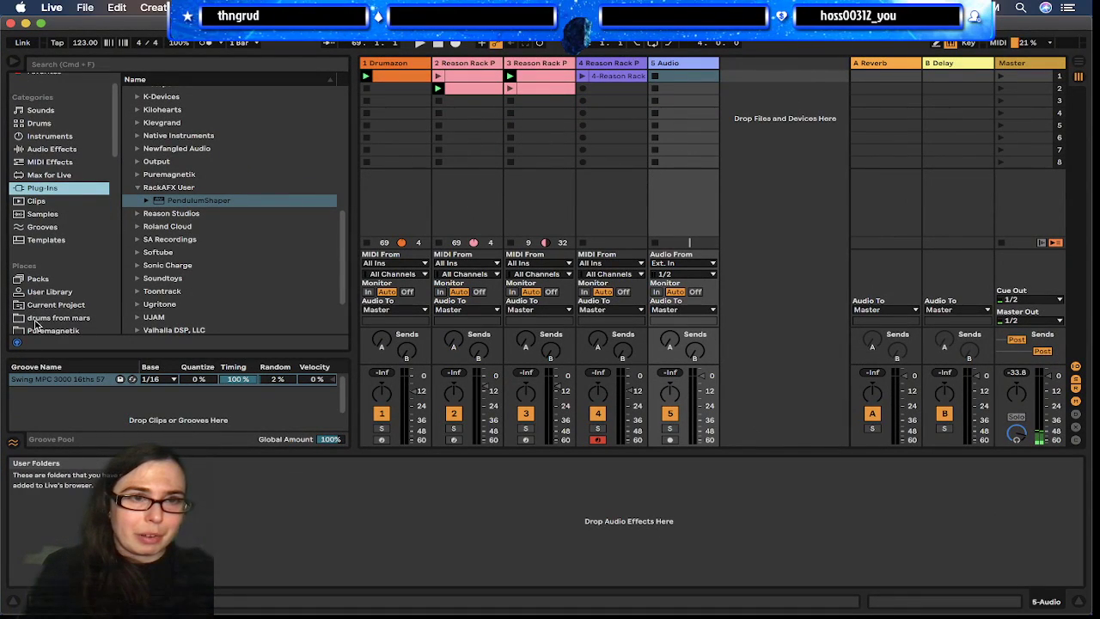
{"action": "left_click", "coordinate": [49, 174]}
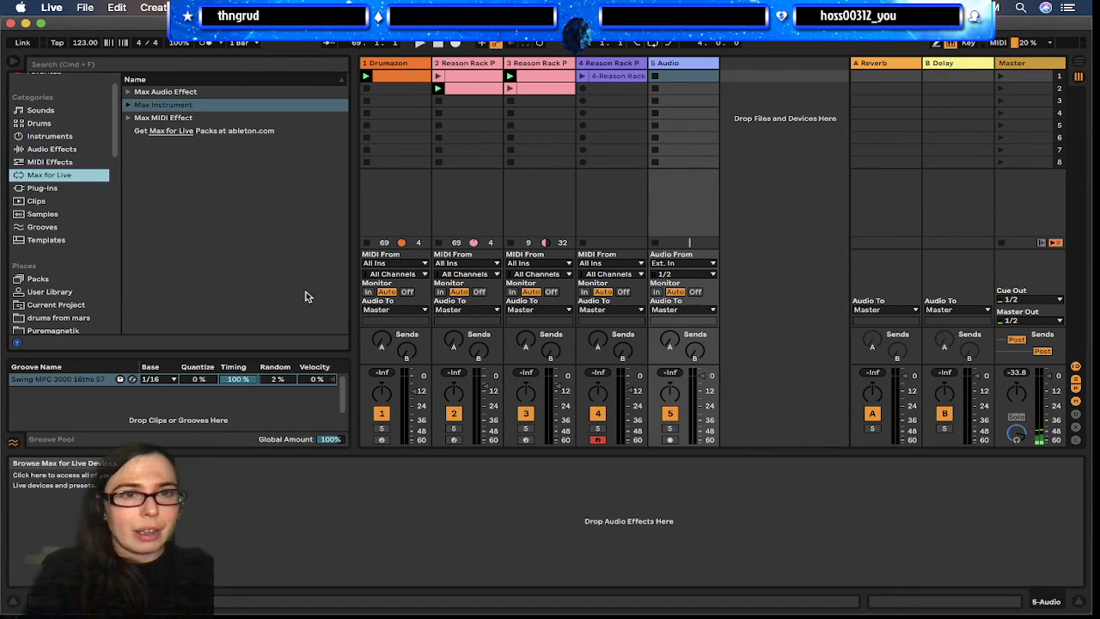
{"action": "left_click", "coordinate": [127, 104]}
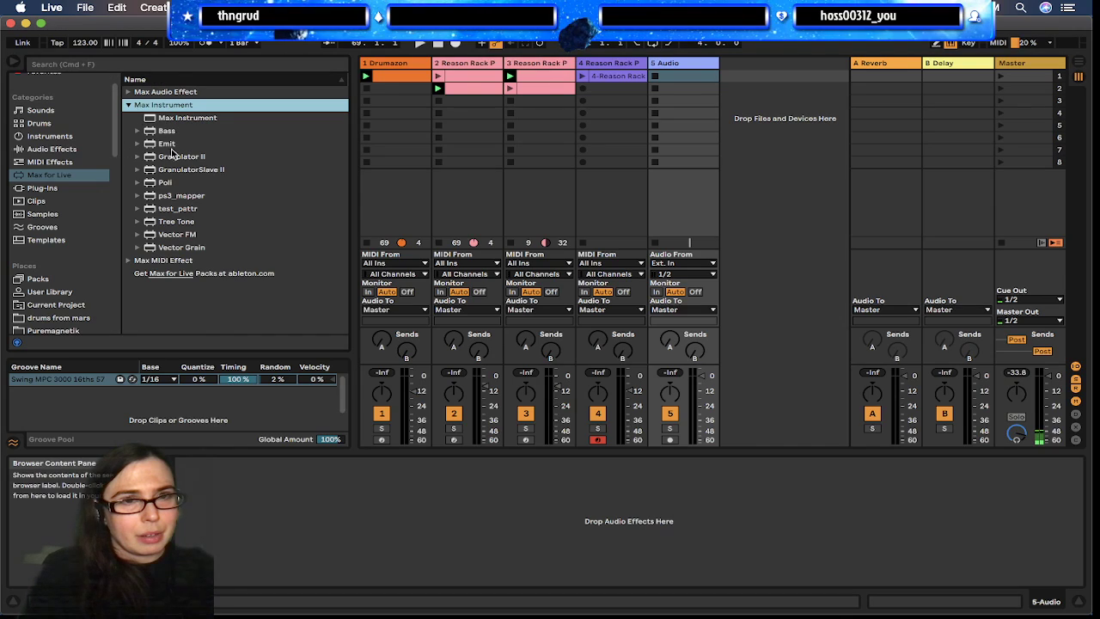
{"action": "left_click", "coordinate": [128, 260]}
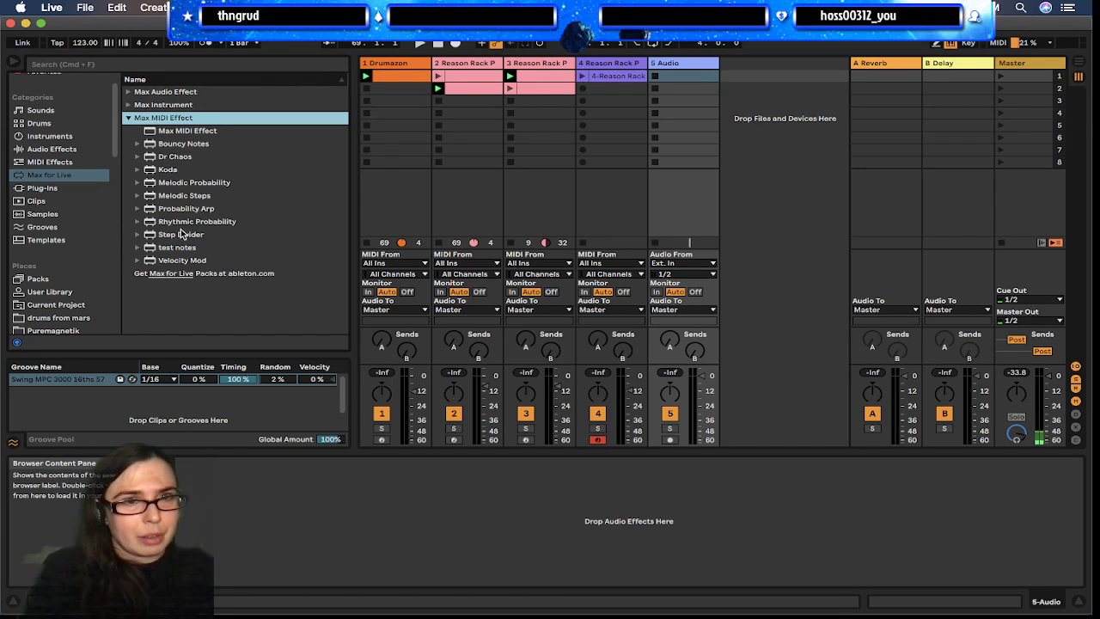
{"action": "left_click", "coordinate": [129, 91]}
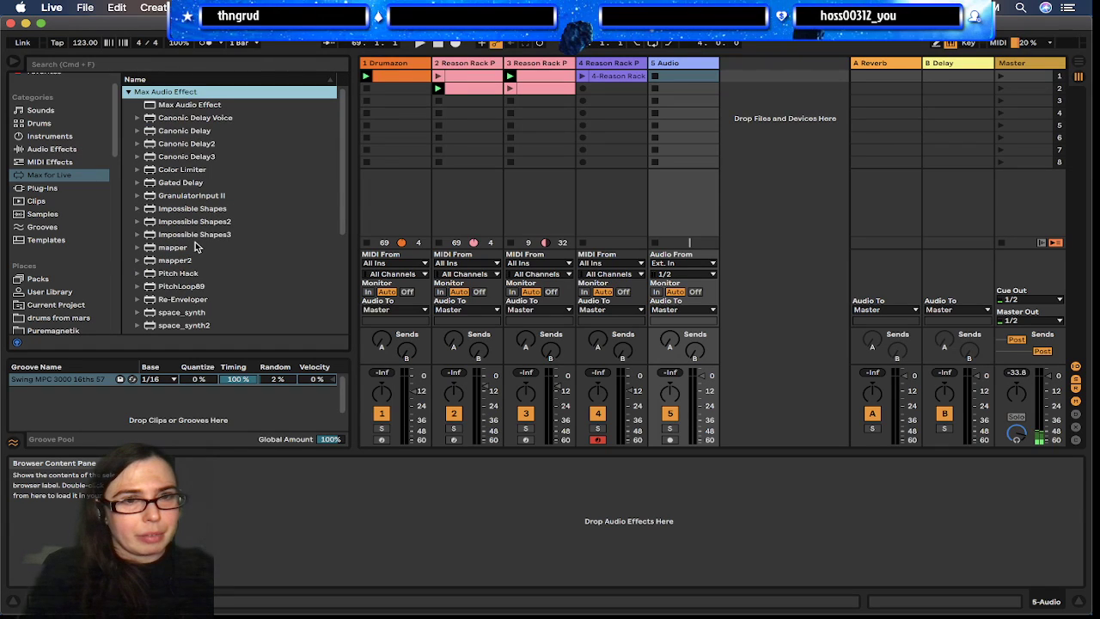
{"action": "scroll", "coordinate": [194, 248], "scroll_direction": "down", "scroll_amount": 1}
{"action": "left_click", "coordinate": [163, 243]}
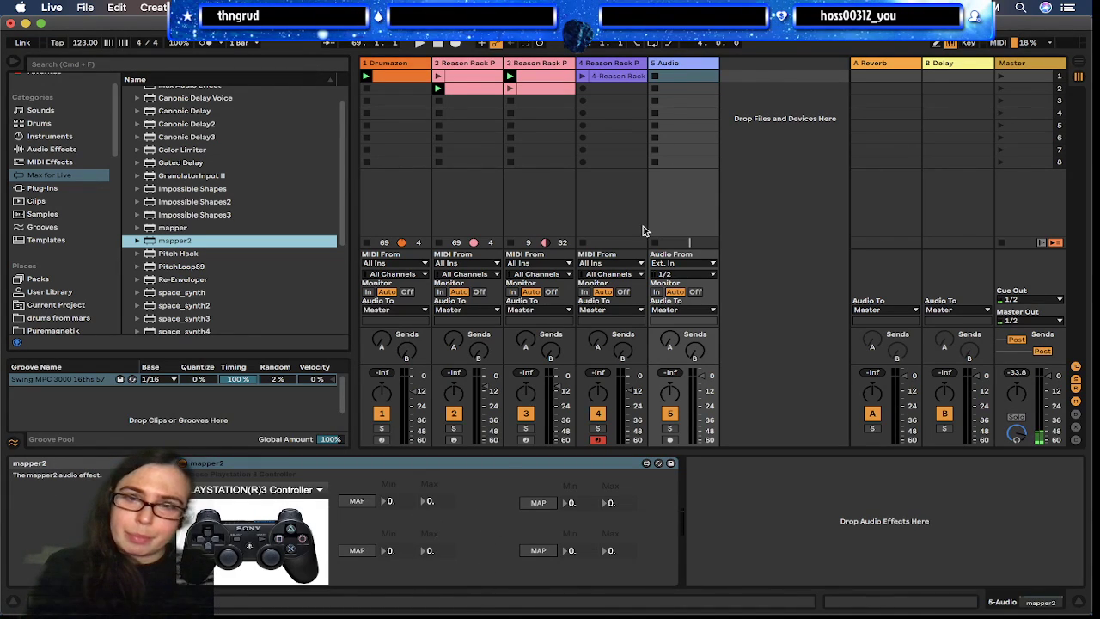
Try to map the device's first MAP button to the Delay's Feedback on track 4, and return to 5 Audio
{"action": "left_click", "coordinate": [491, 503]}
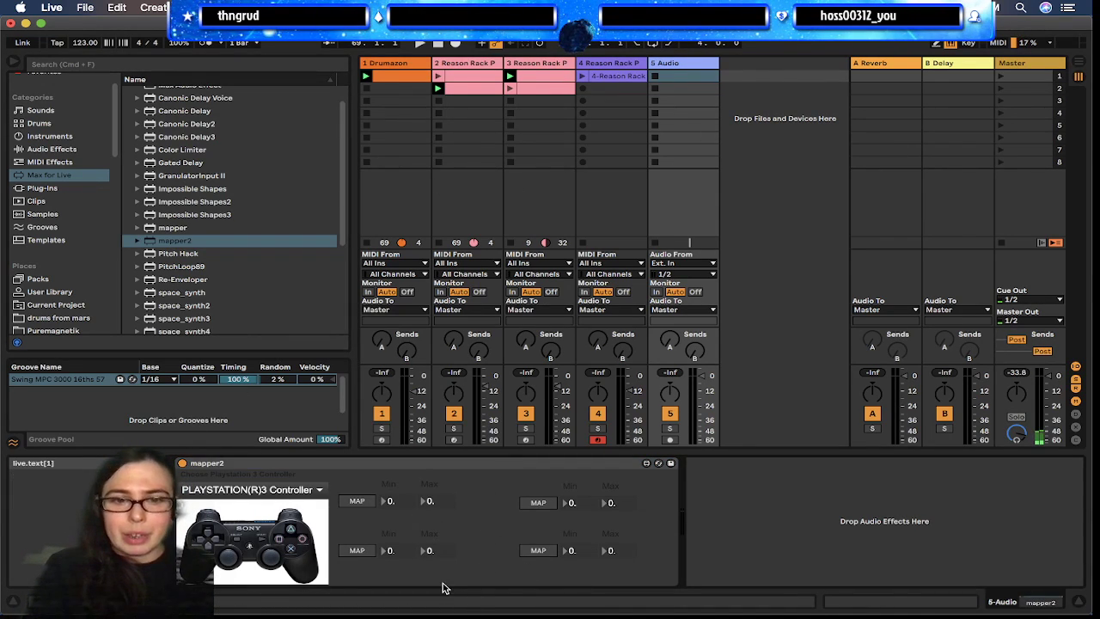
{"action": "left_click", "coordinate": [361, 505]}
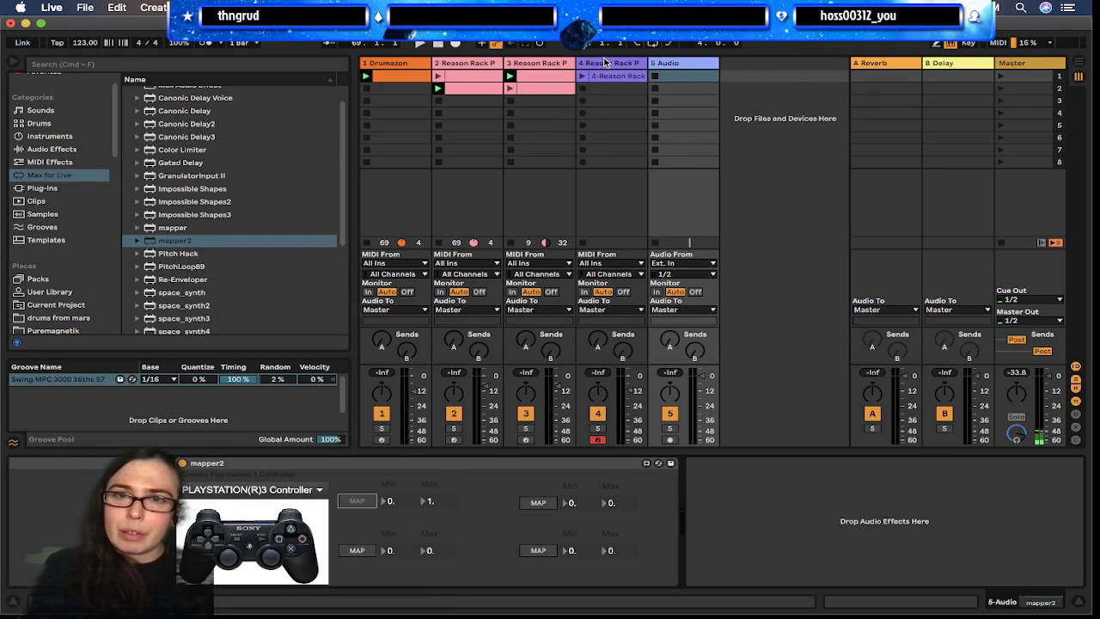
{"action": "left_click", "coordinate": [605, 61]}
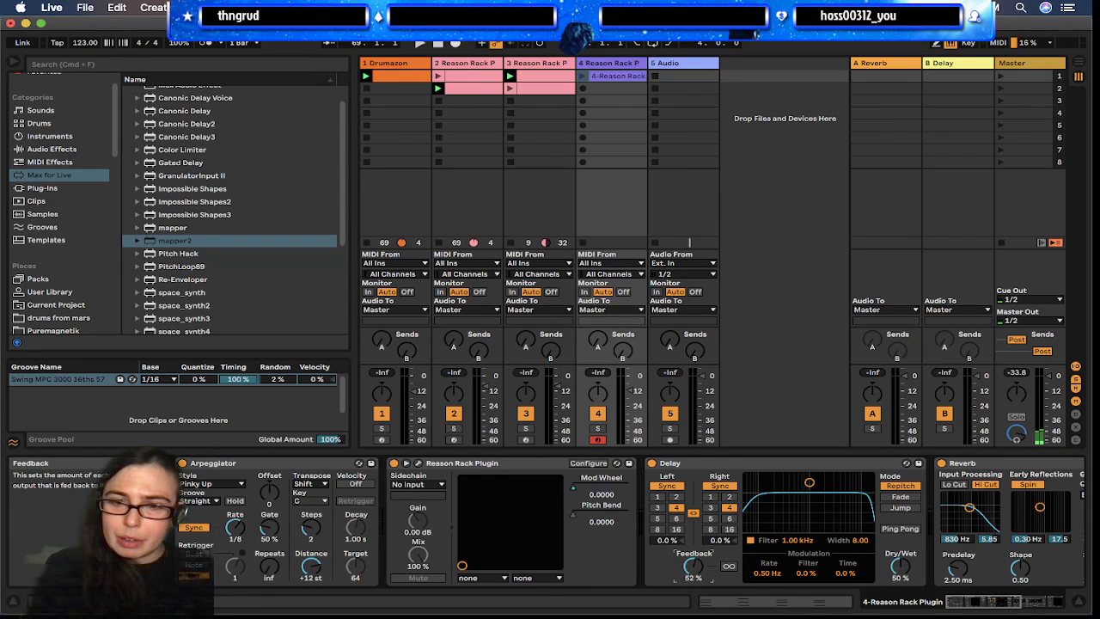
{"action": "left_click", "coordinate": [693, 63]}
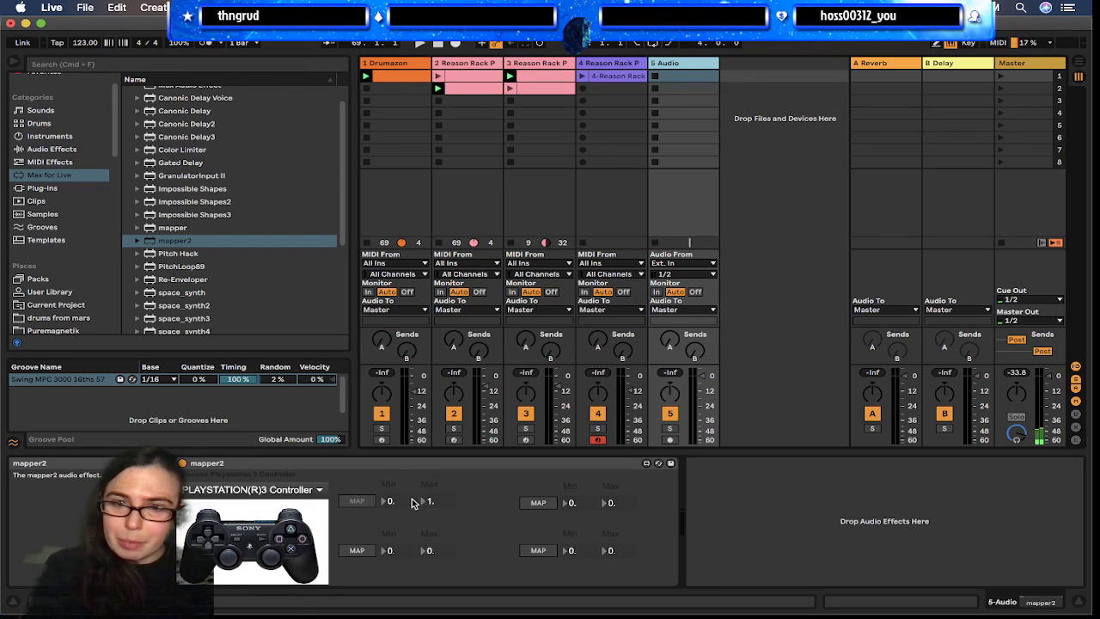
{"action": "left_click", "coordinate": [365, 522]}
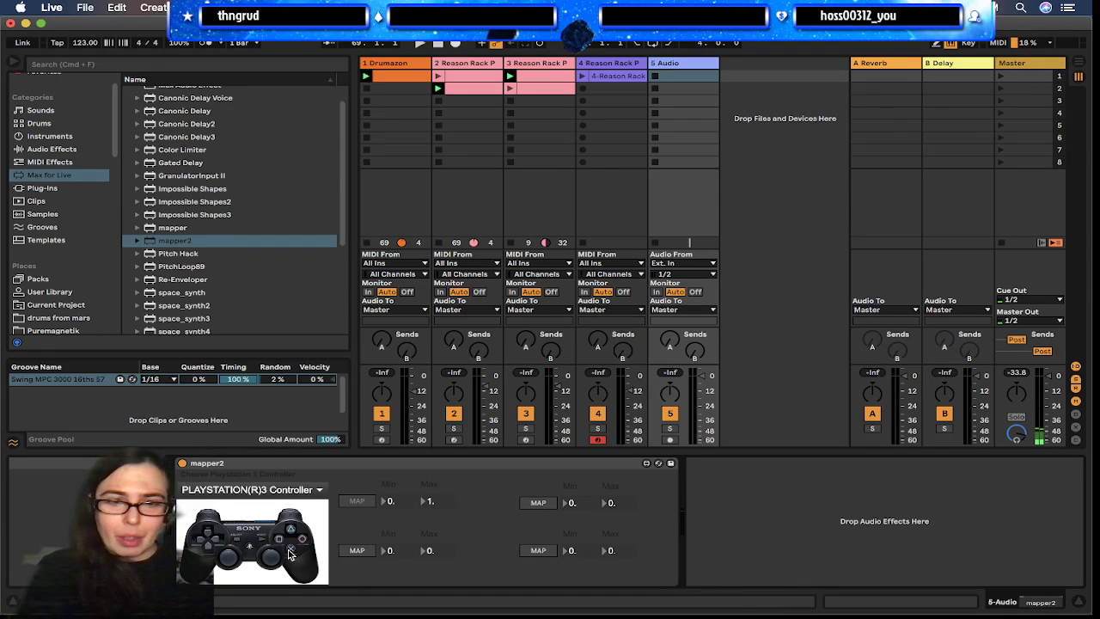
Reselect PLAYSTATION(R)3 Controller in mapper2, check the Delay's Feedback on track 4, and return to 5 Audio
{"action": "left_click", "coordinate": [300, 493]}
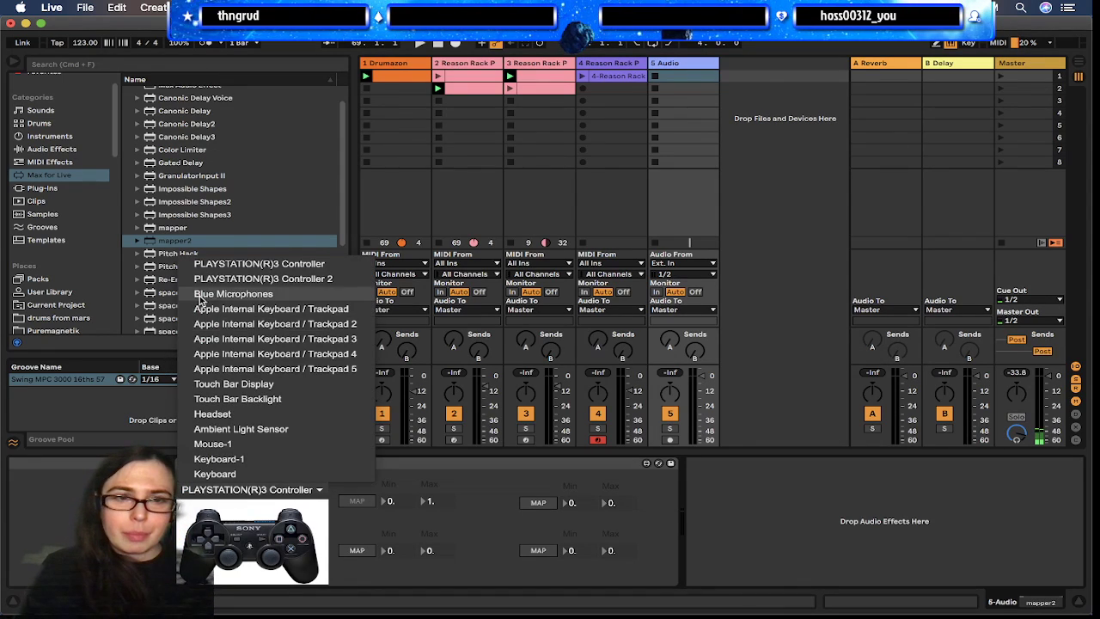
{"action": "left_click", "coordinate": [218, 266]}
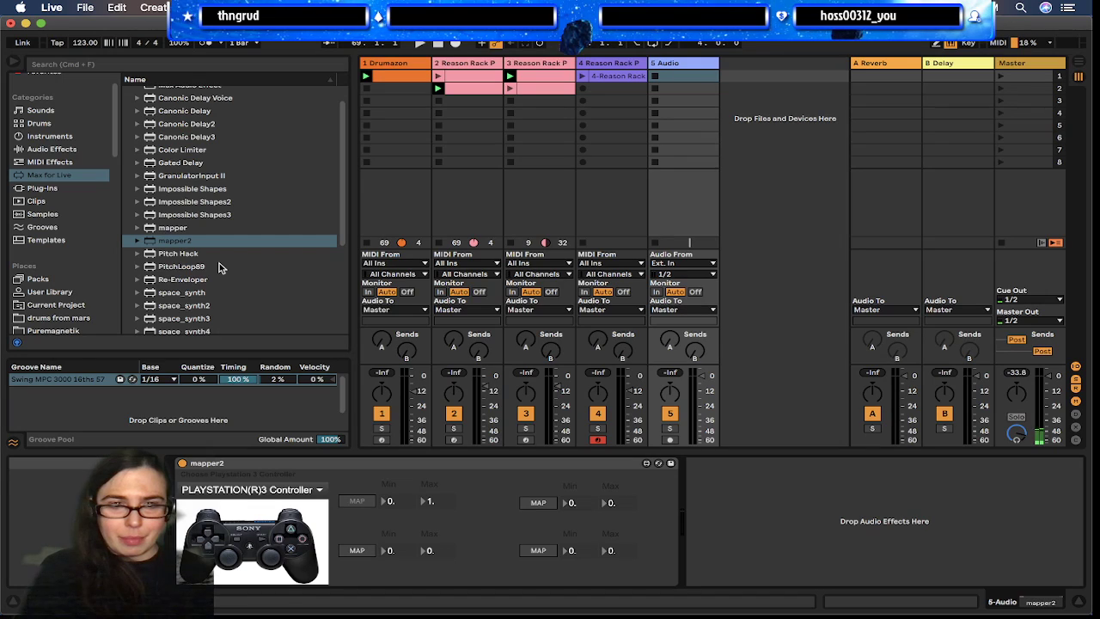
{"action": "left_click", "coordinate": [602, 82]}
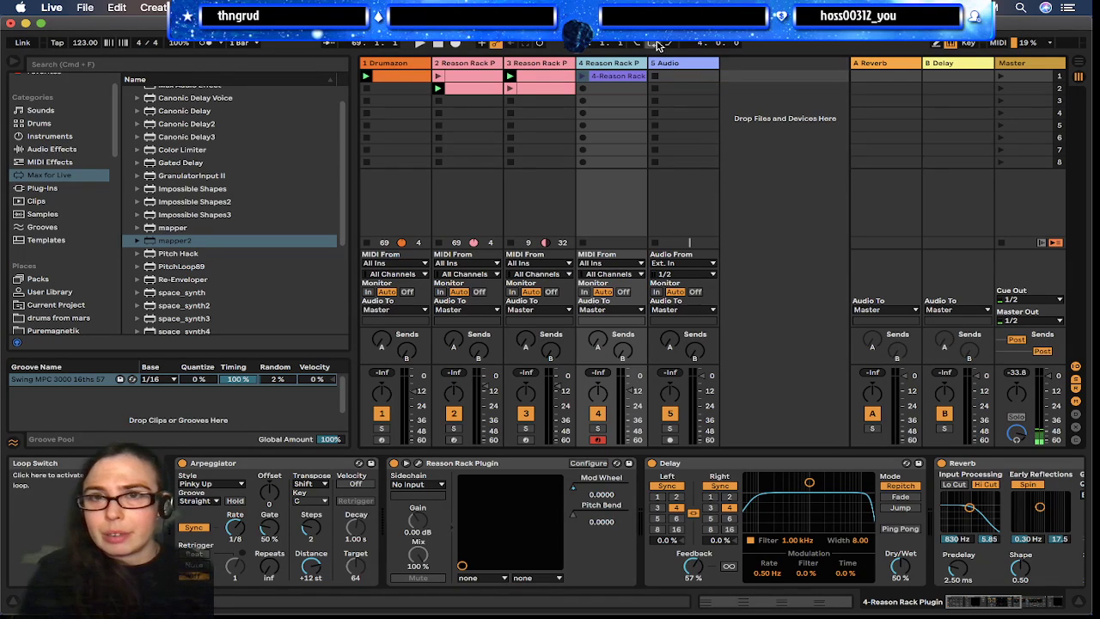
{"action": "left_click", "coordinate": [678, 64]}
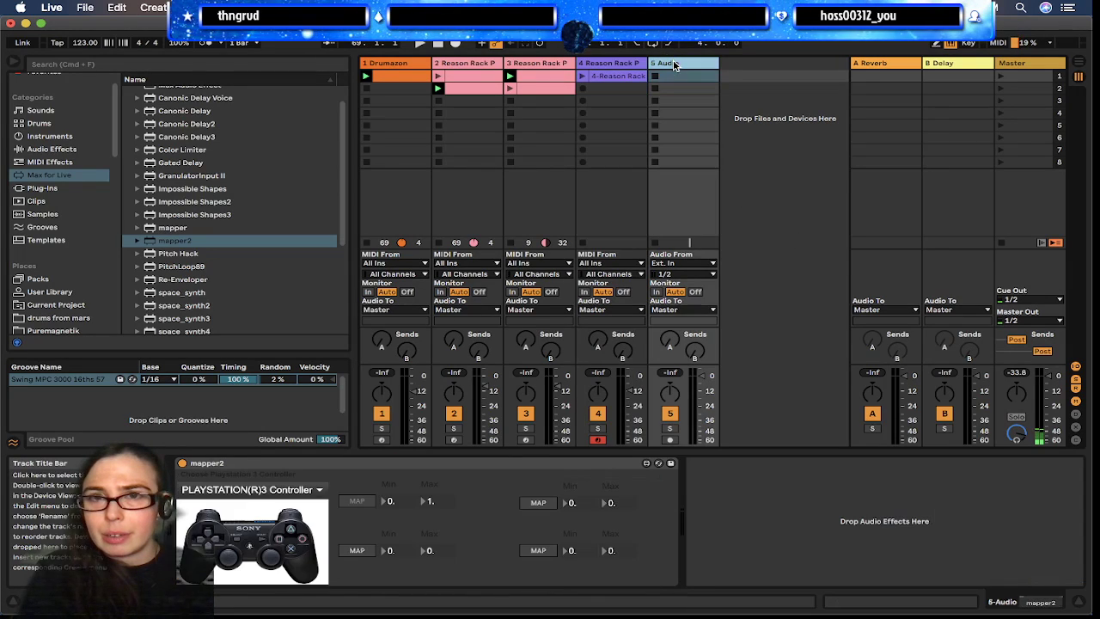
Open mapper2 in the Max editor and open the original map_selected_parameter.maxpat from its first mapping module
{"action": "left_click", "coordinate": [645, 463]}
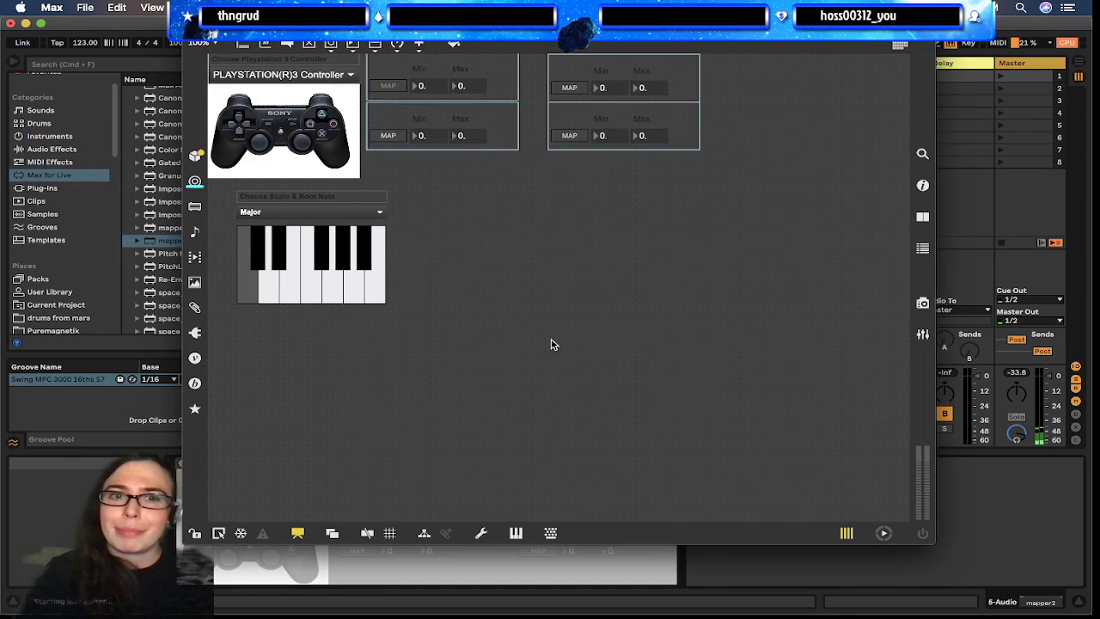
{"action": "left_click", "coordinate": [455, 93]}
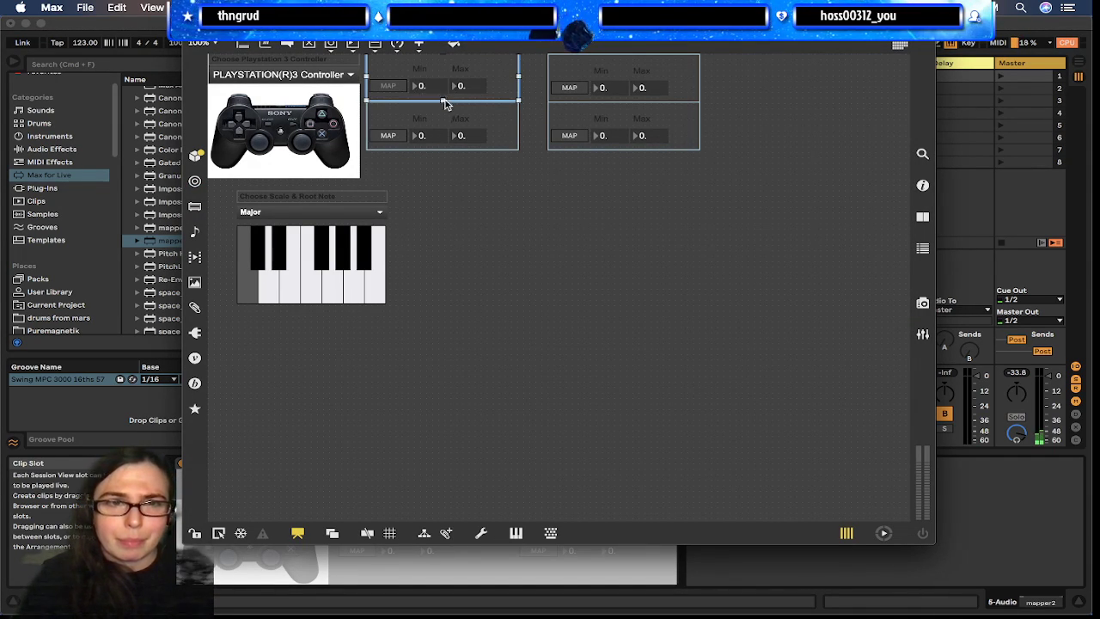
{"action": "right_click", "coordinate": [451, 89]}
{"action": "mouse_move", "coordinate": [543, 340]}
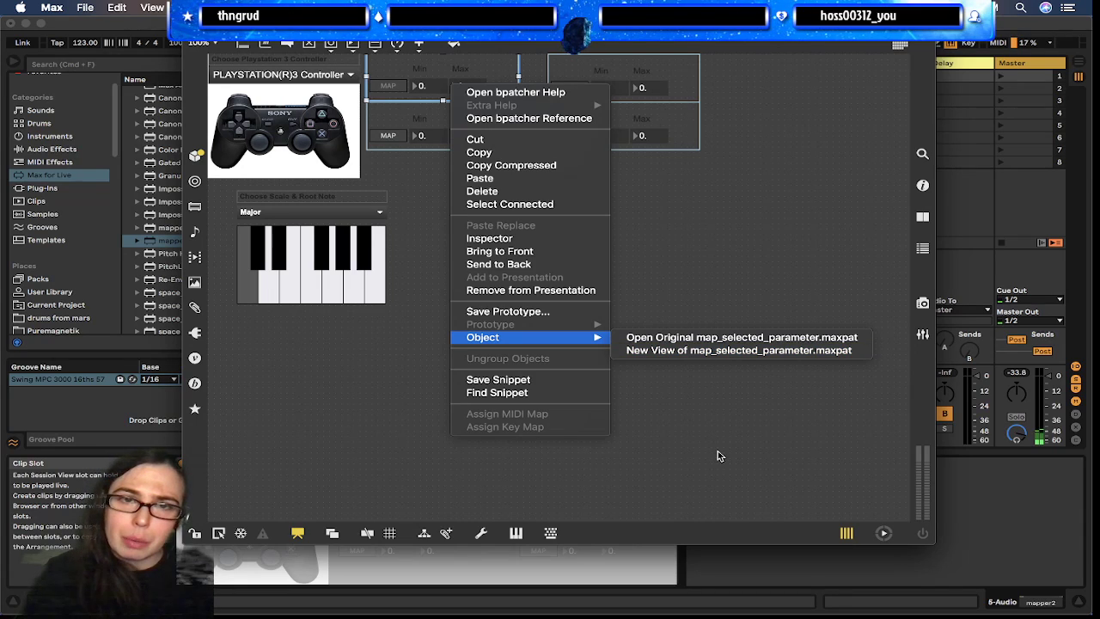
{"action": "left_click", "coordinate": [732, 336]}
{"action": "key", "text": "super+alt+e"}
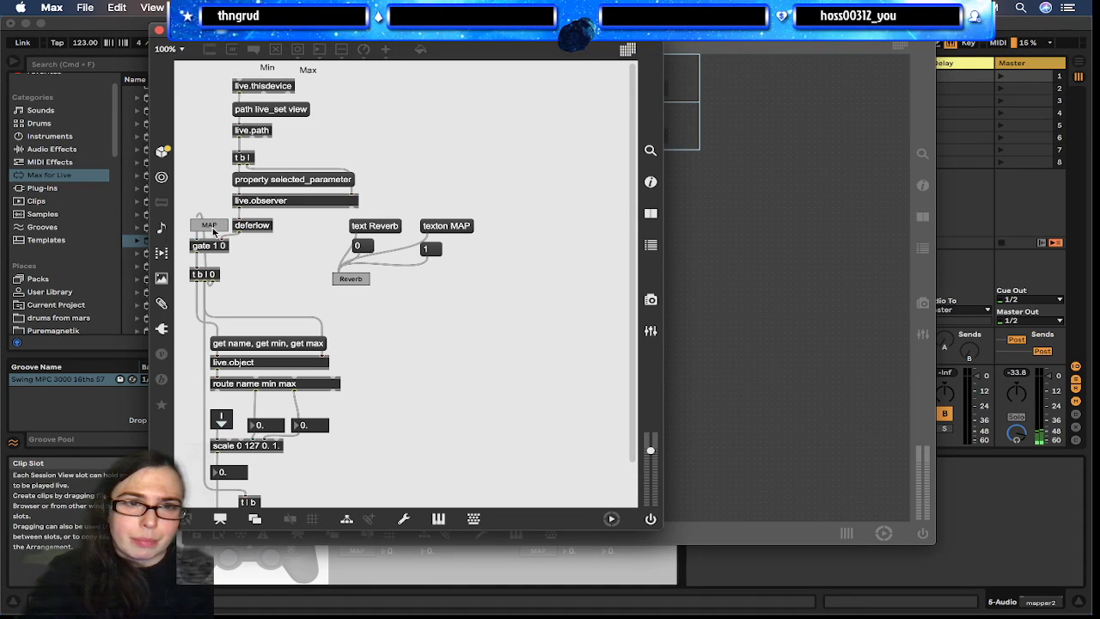
{"action": "scroll", "coordinate": [507, 406], "scroll_direction": "down", "scroll_amount": 2}
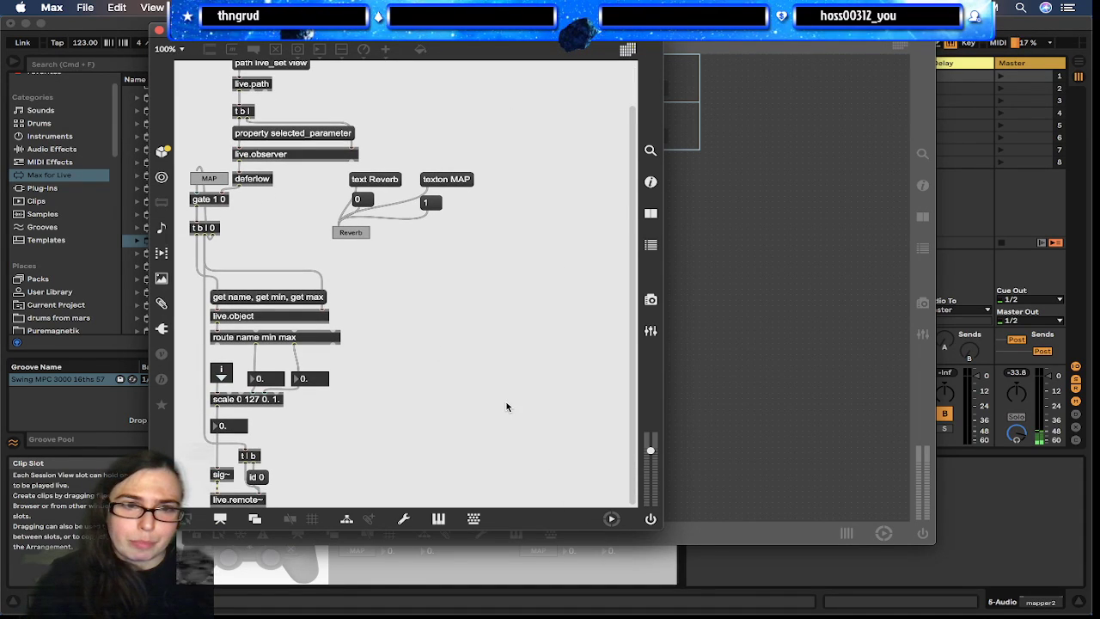
{"action": "scroll", "coordinate": [479, 326], "scroll_direction": "up", "scroll_amount": 2}
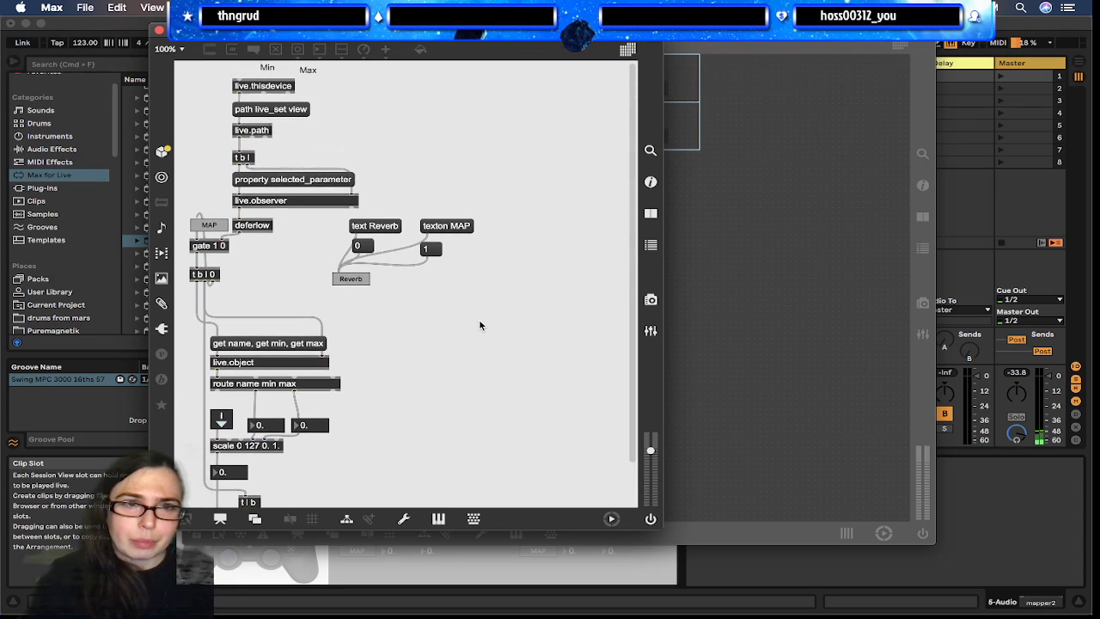
Delete the MAP text button above gate 1 0 and move the Reverb test button and its messages down out of the way
{"action": "left_click", "coordinate": [207, 221]}
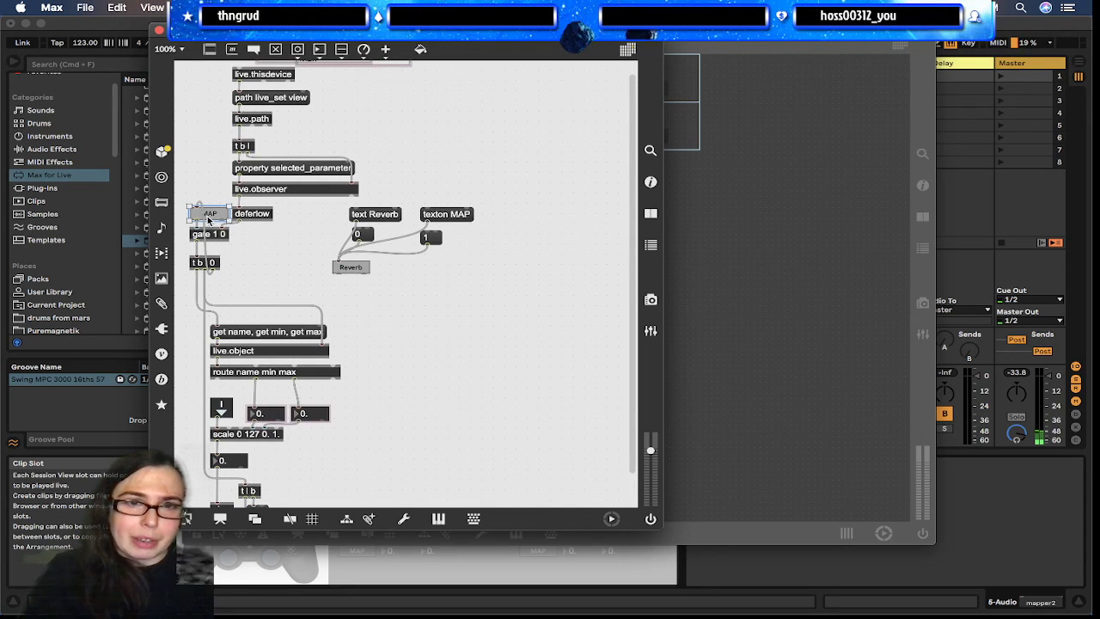
{"action": "key", "text": "BackSpace"}
{"action": "left_click_drag", "start_coordinate": [494, 273], "coordinate": [426, 367]}
{"action": "left_click", "coordinate": [436, 326]}
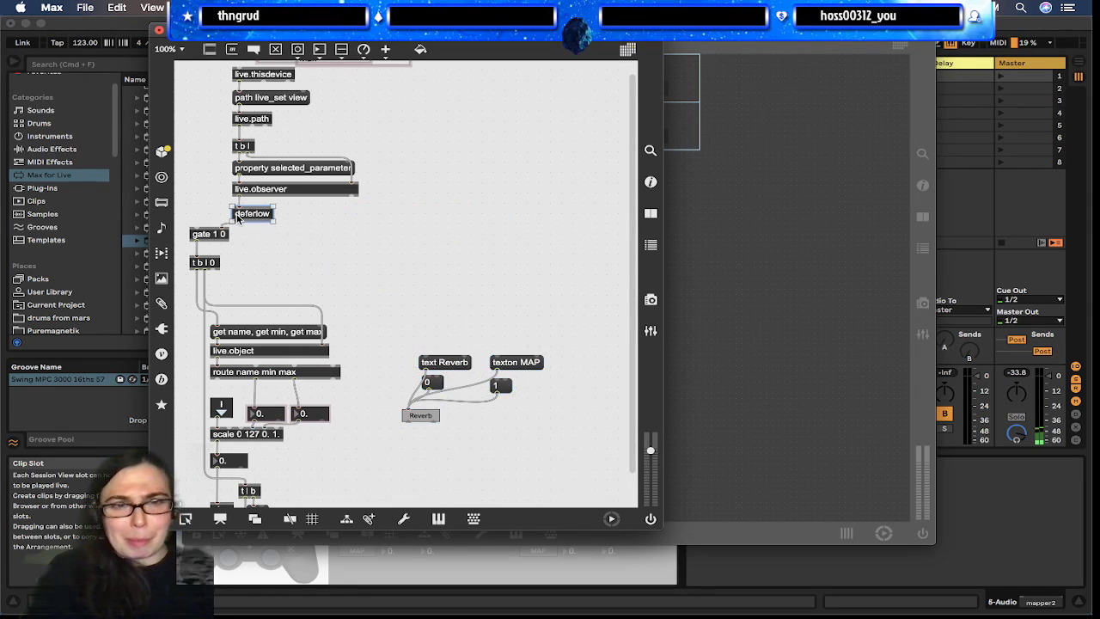
Place a toggle above gate 1 0, wired into the gate, and connect the last outlet of t b l 0 back to it
{"action": "left_click_drag", "start_coordinate": [191, 215], "coordinate": [198, 214]}
{"action": "left_click", "coordinate": [182, 189]}
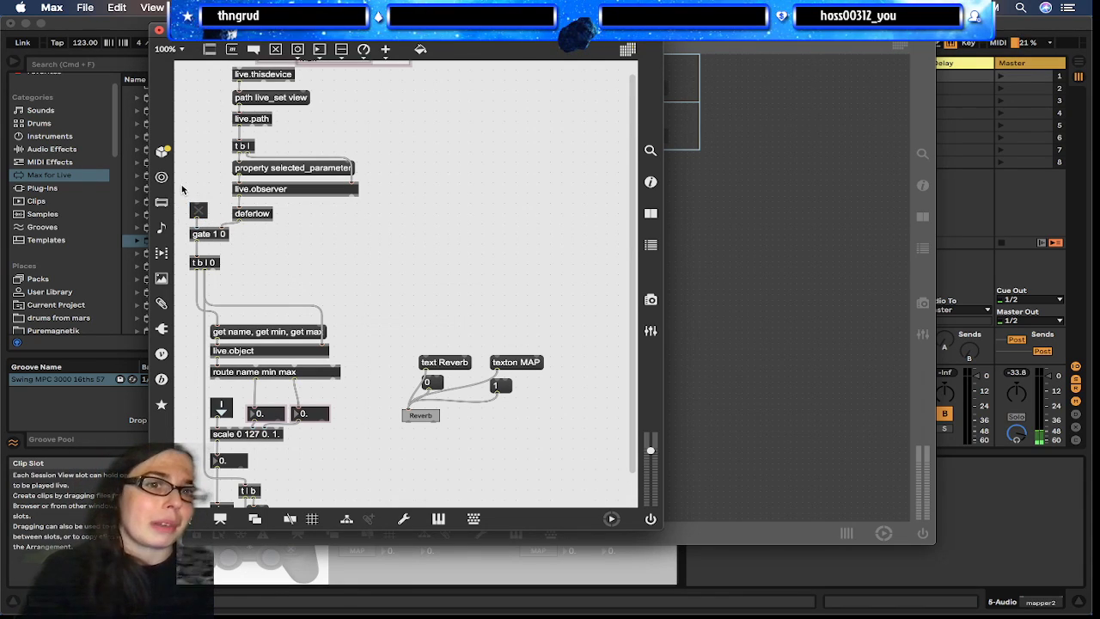
{"action": "left_click", "coordinate": [771, 135]}
{"action": "left_click", "coordinate": [297, 240]}
{"action": "left_click_drag", "start_coordinate": [213, 273], "coordinate": [196, 212]}
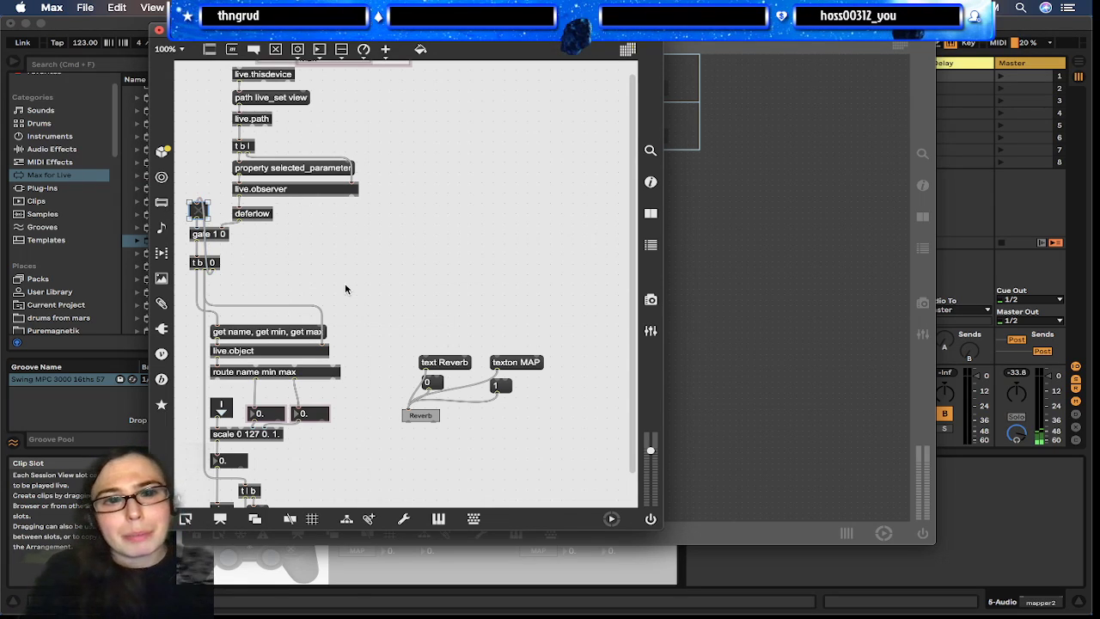
Show the module's presentation layout with the toggle beneath the Map label, close the module, and save and close mapper2
{"action": "key", "text": "super+alt+e"}
{"action": "left_click_drag", "start_coordinate": [198, 225], "coordinate": [202, 80]}
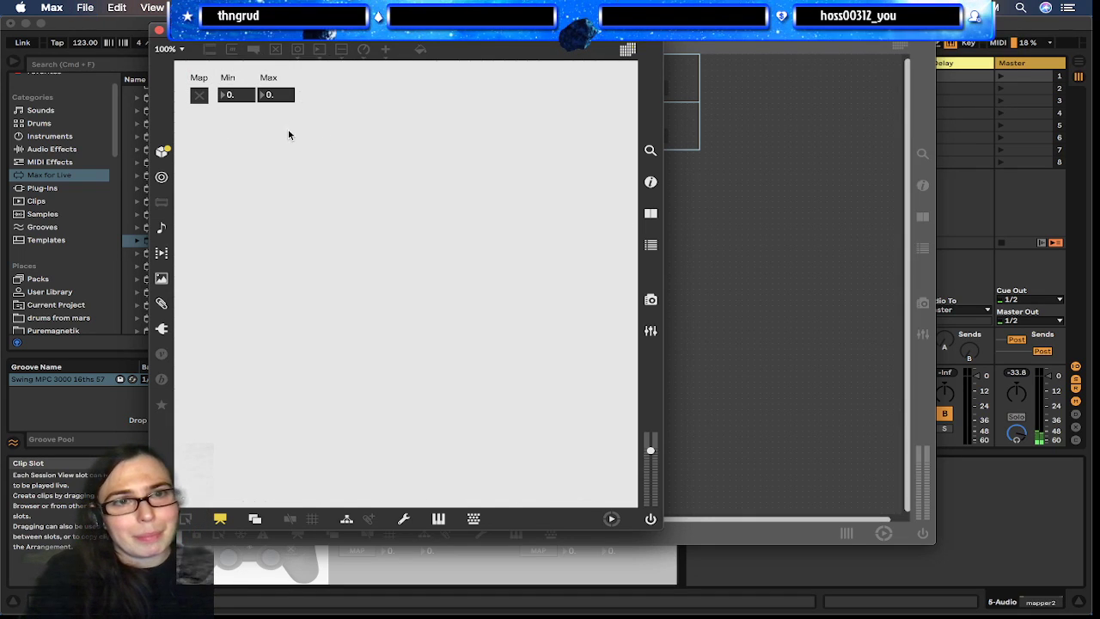
{"action": "key", "text": "super+w"}
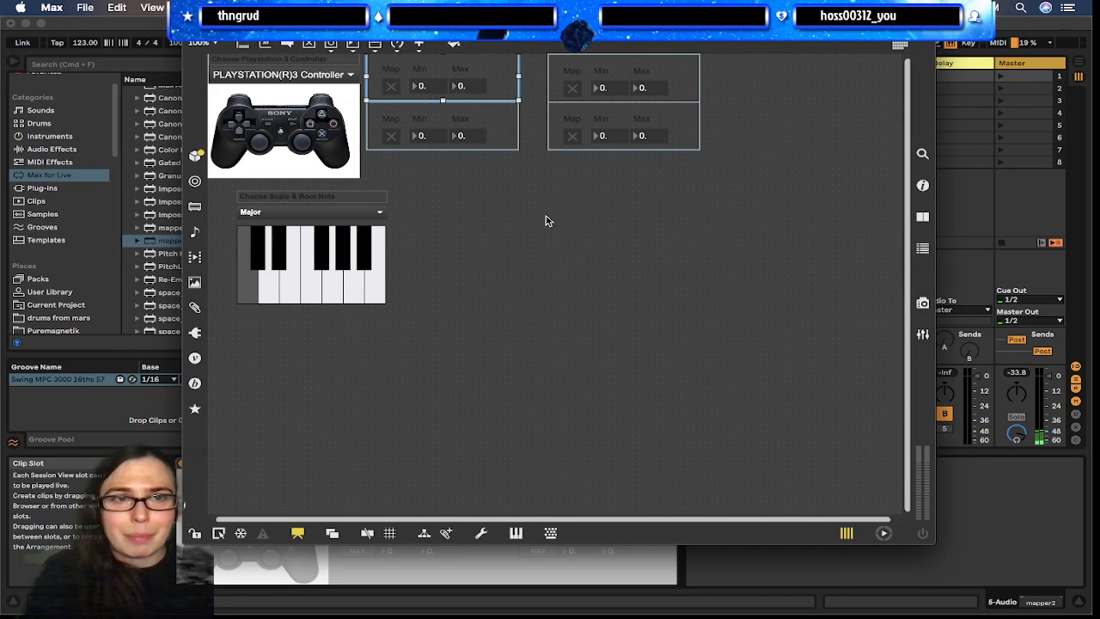
{"action": "key", "text": "super+s"}
{"action": "key", "text": "super+w"}
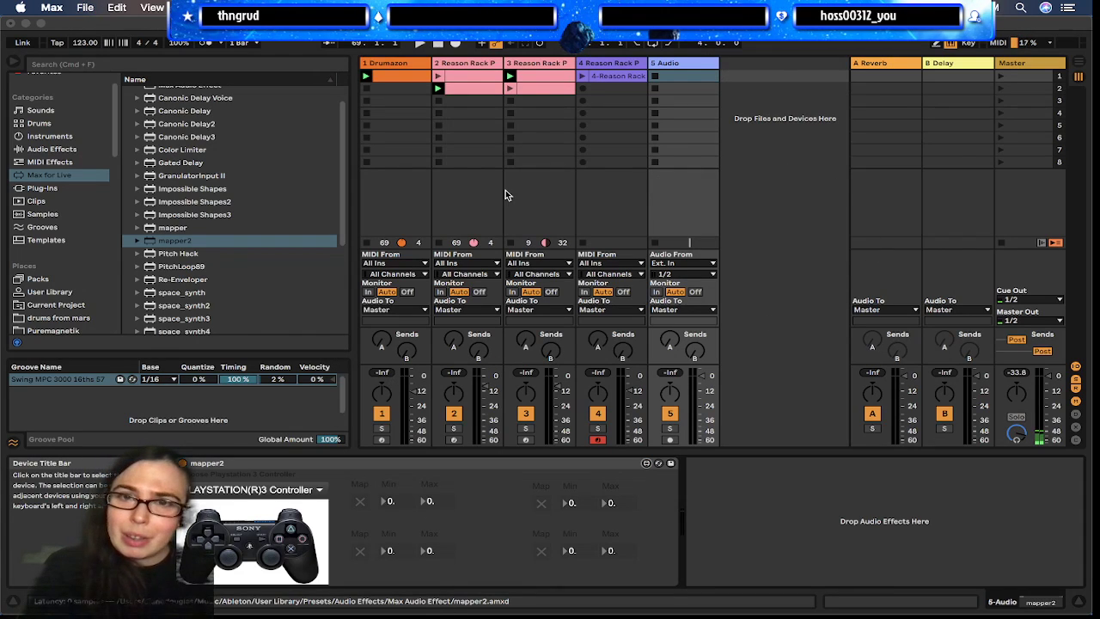
Start playback of the Live set
{"action": "left_click", "coordinate": [624, 196]}
{"action": "key", "text": "space"}
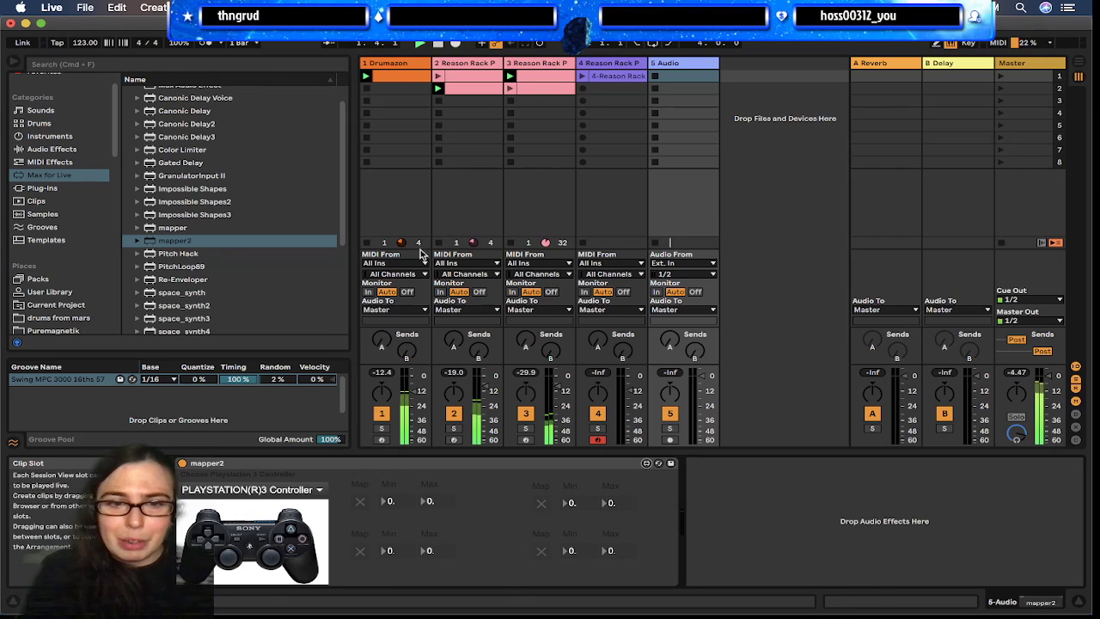
Try mapping Delay's Feedback on track 4 by enabling mapper2's first Map toggle and adjusting Feedback, and return to the 5 Audio track
{"action": "left_click", "coordinate": [360, 502]}
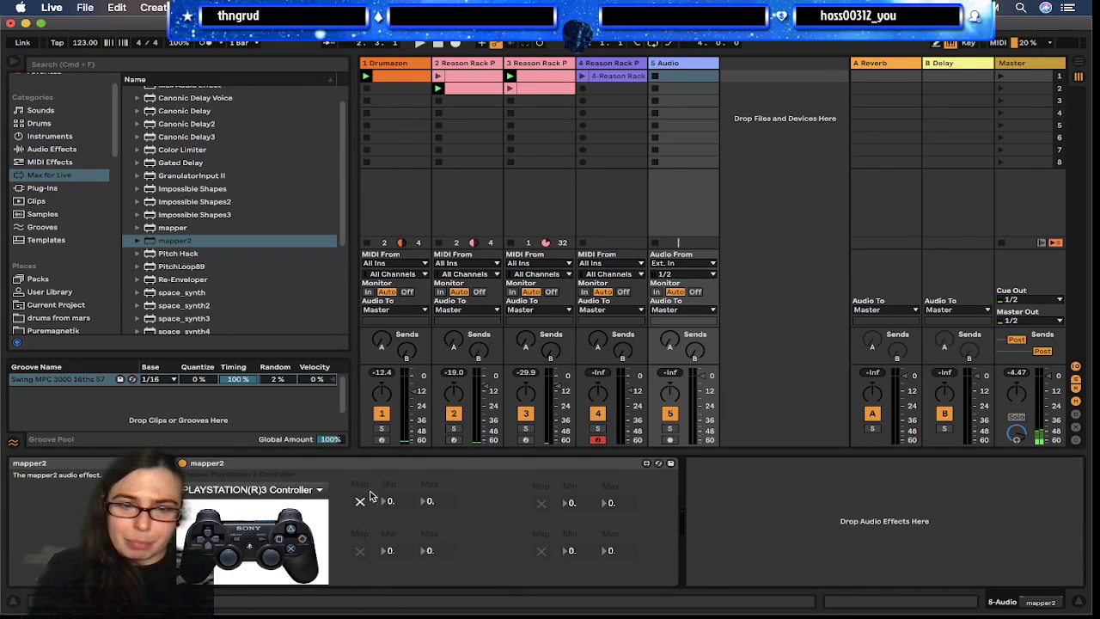
{"action": "left_click", "coordinate": [626, 65]}
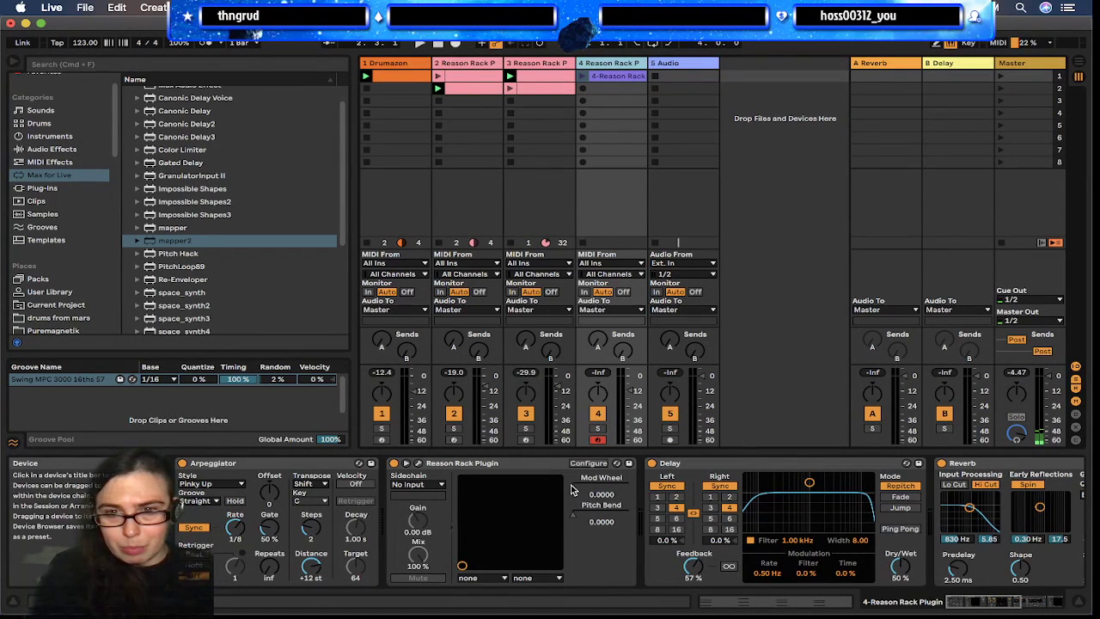
{"action": "left_click_drag", "start_coordinate": [693, 565], "coordinate": [693, 576]}
{"action": "left_click", "coordinate": [692, 67]}
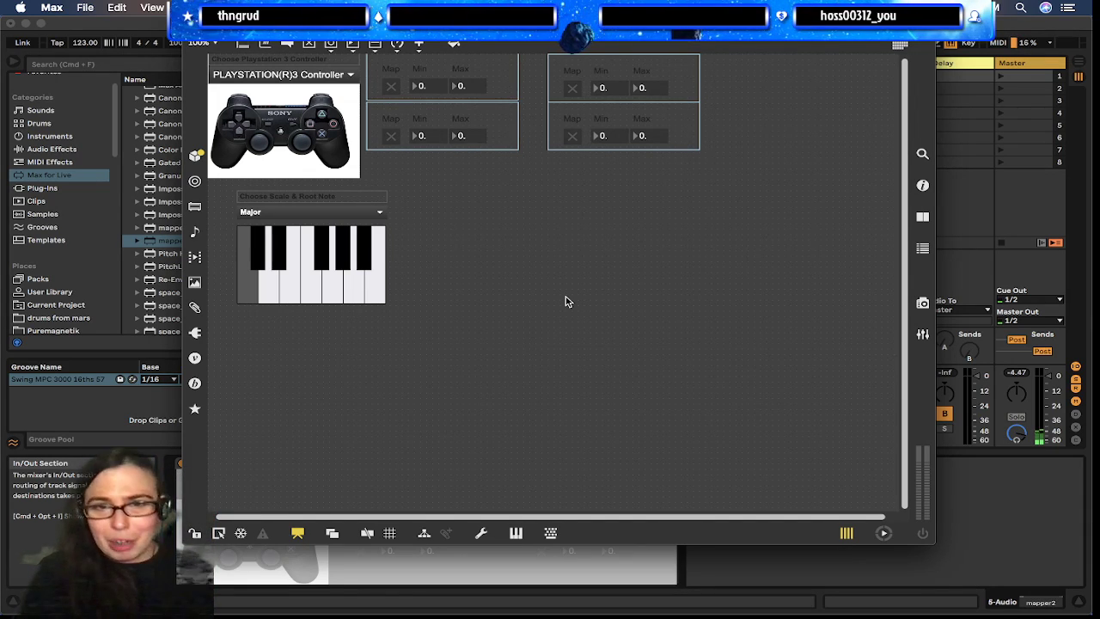
{"action": "left_click", "coordinate": [455, 89]}
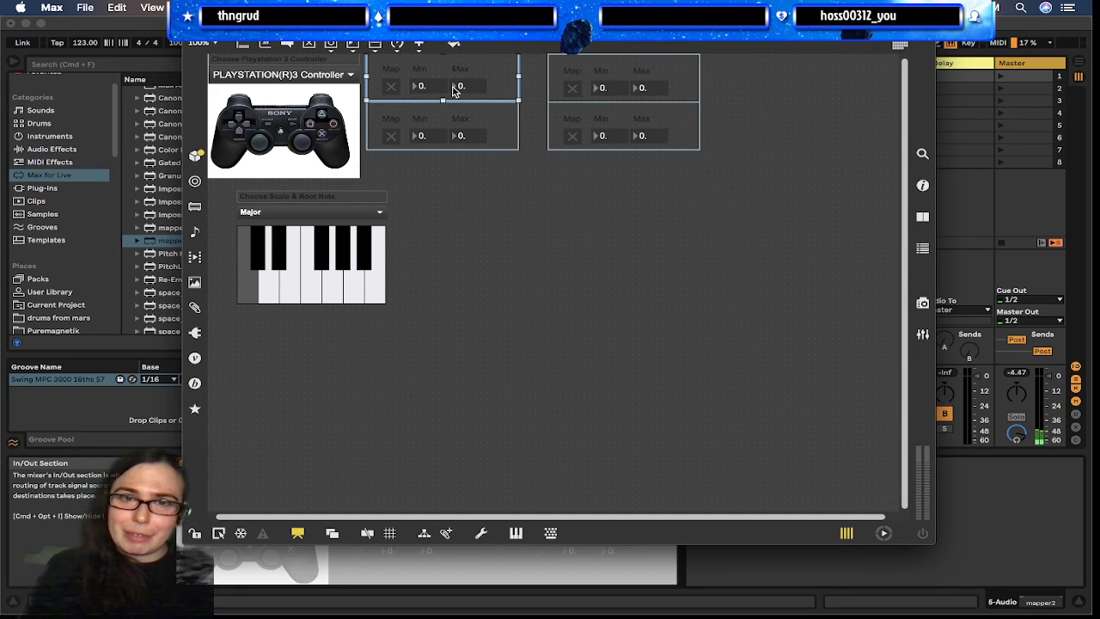
{"action": "right_click", "coordinate": [456, 89]}
{"action": "mouse_move", "coordinate": [524, 340]}
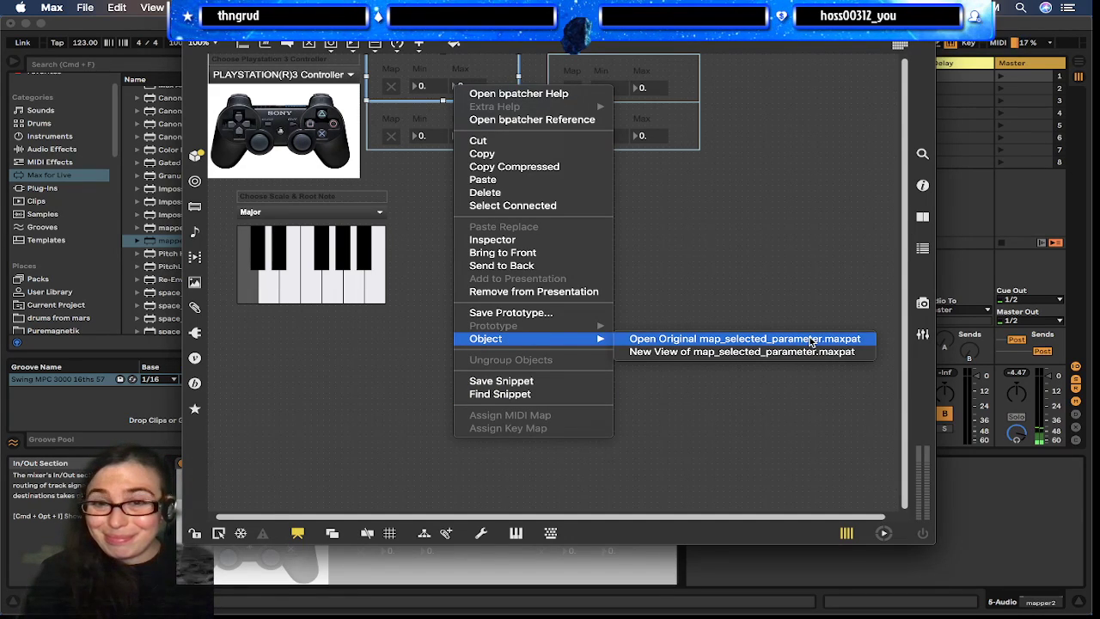
{"action": "left_click", "coordinate": [810, 340]}
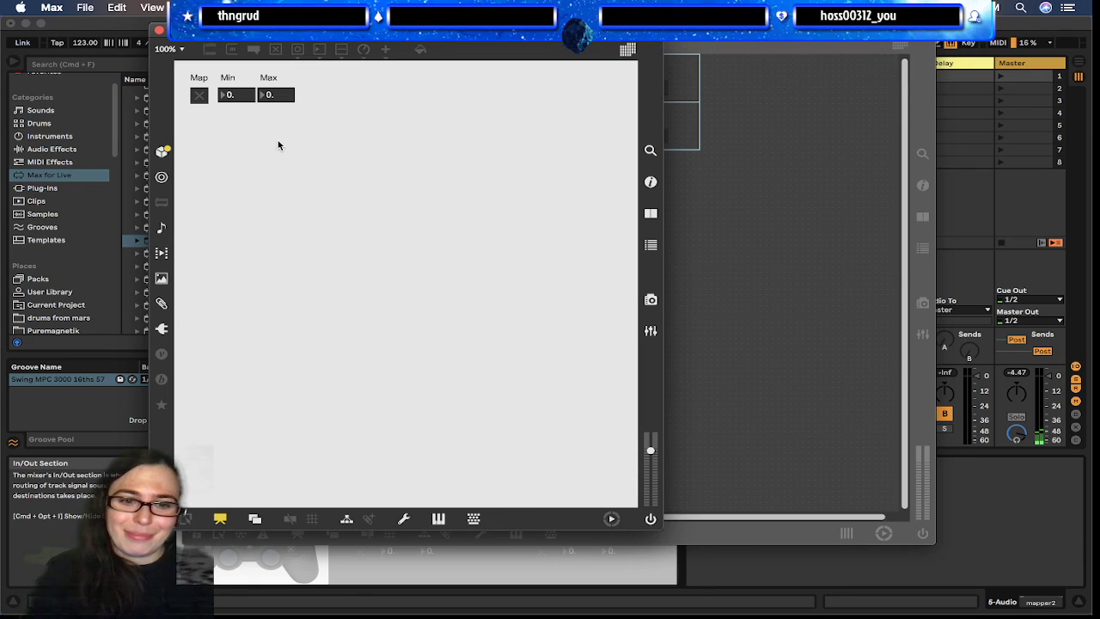
{"action": "key", "text": "super+w"}
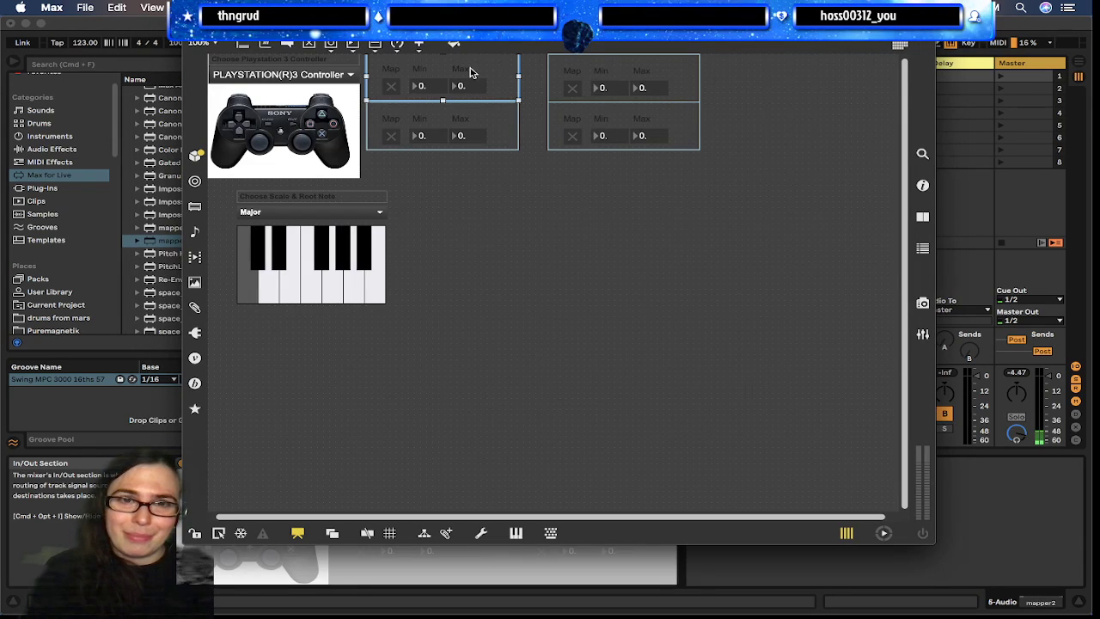
Open a new view of the first bpatcher's map_selected_parameter.maxpat and examine its patching layout from live.thisdevice down to live.remote~
{"action": "right_click", "coordinate": [472, 68]}
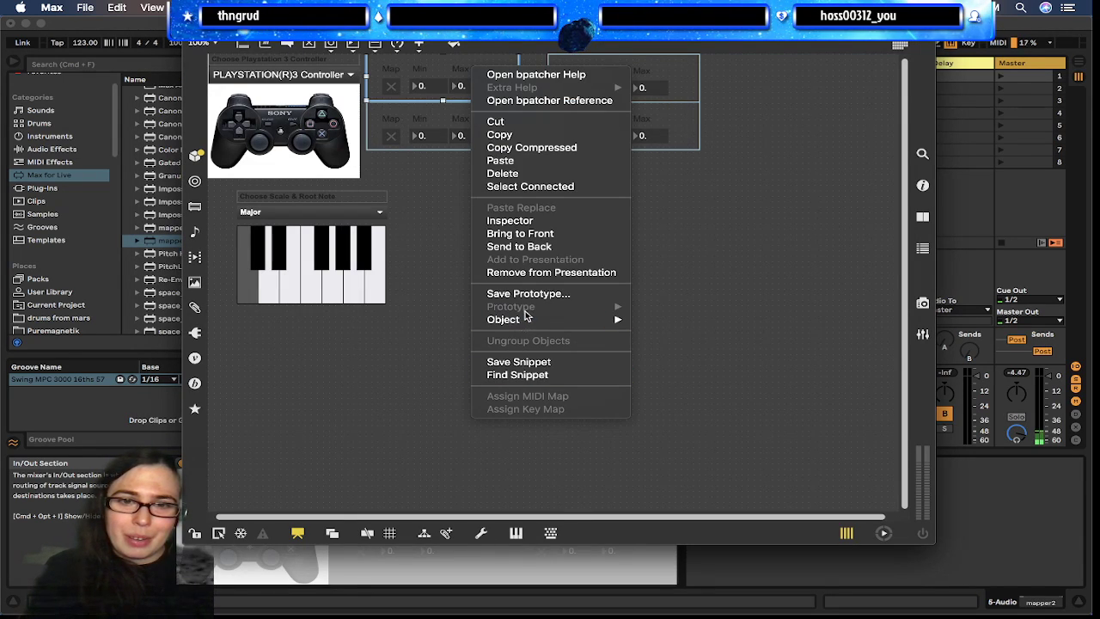
{"action": "mouse_move", "coordinate": [526, 318]}
{"action": "left_click", "coordinate": [688, 334]}
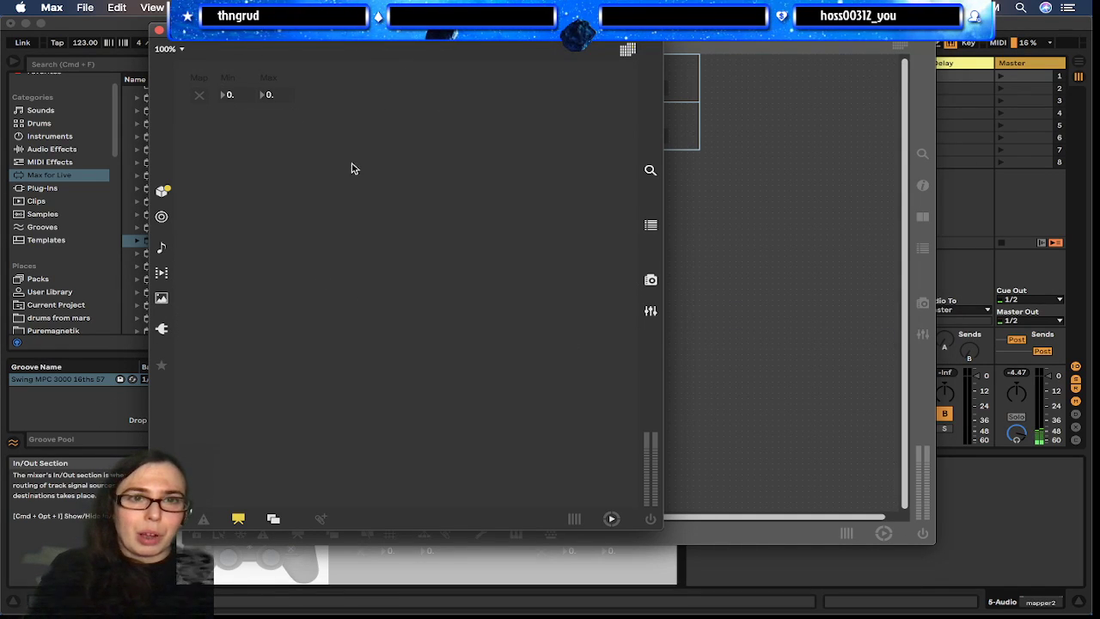
{"action": "key", "text": "super+alt+e"}
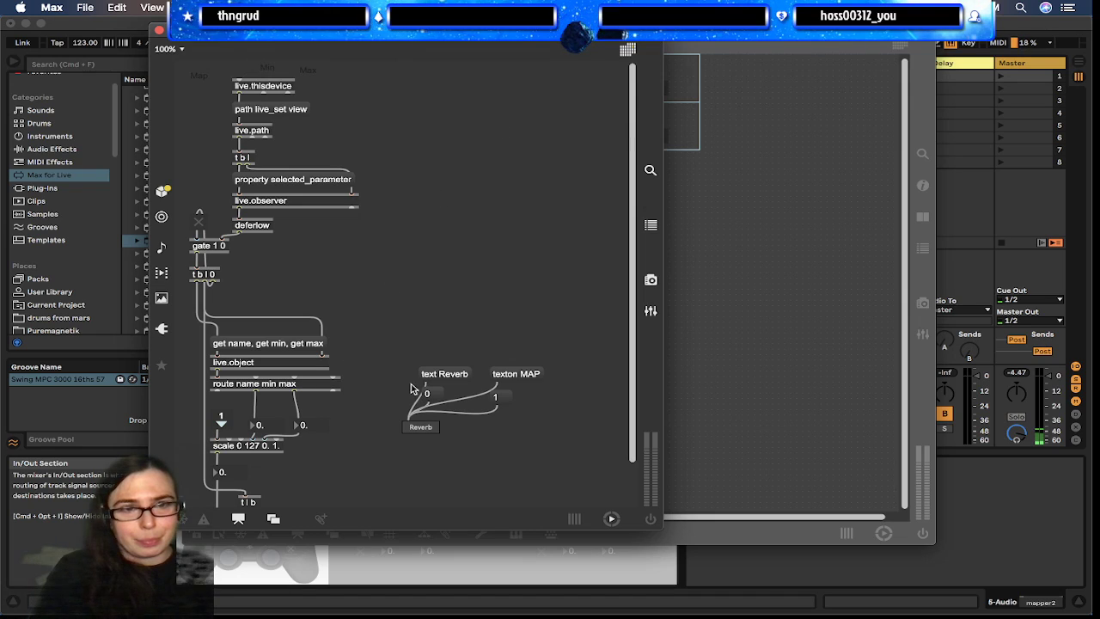
{"action": "scroll", "coordinate": [411, 388], "scroll_direction": "down", "scroll_amount": 3}
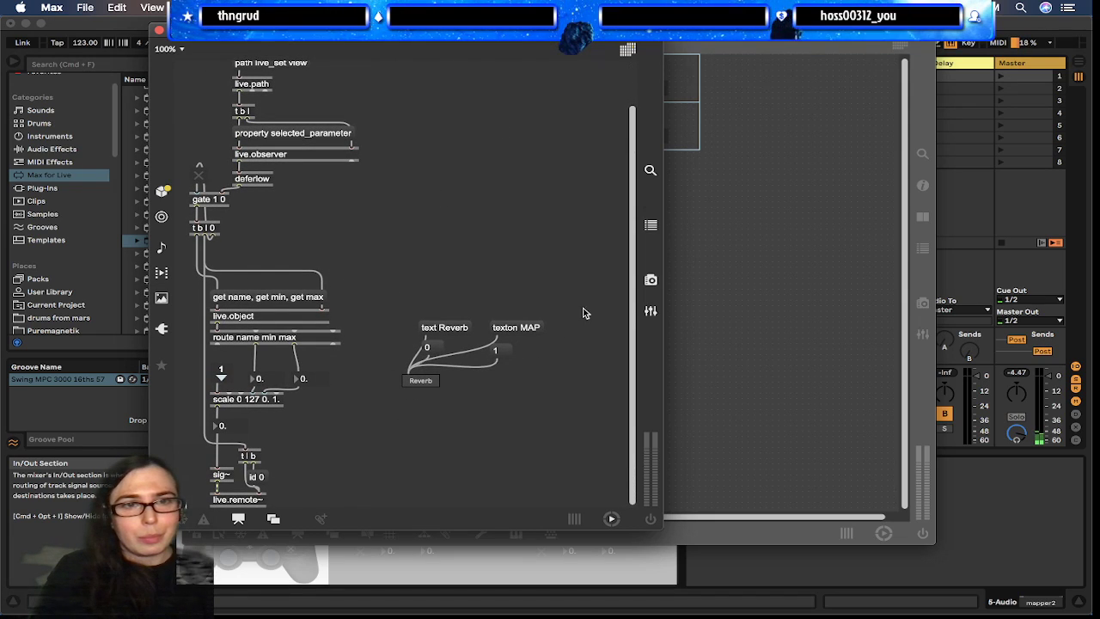
{"action": "scroll", "coordinate": [366, 187], "scroll_direction": "up", "scroll_amount": 3}
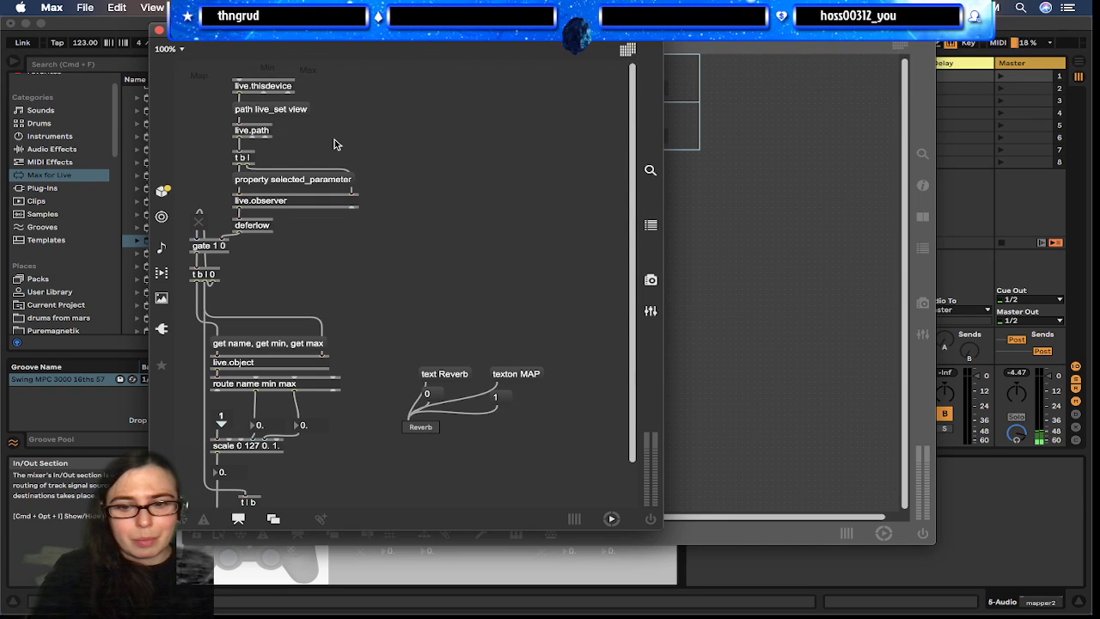
{"action": "key", "text": "super+m"}
{"action": "key", "text": "super+m"}
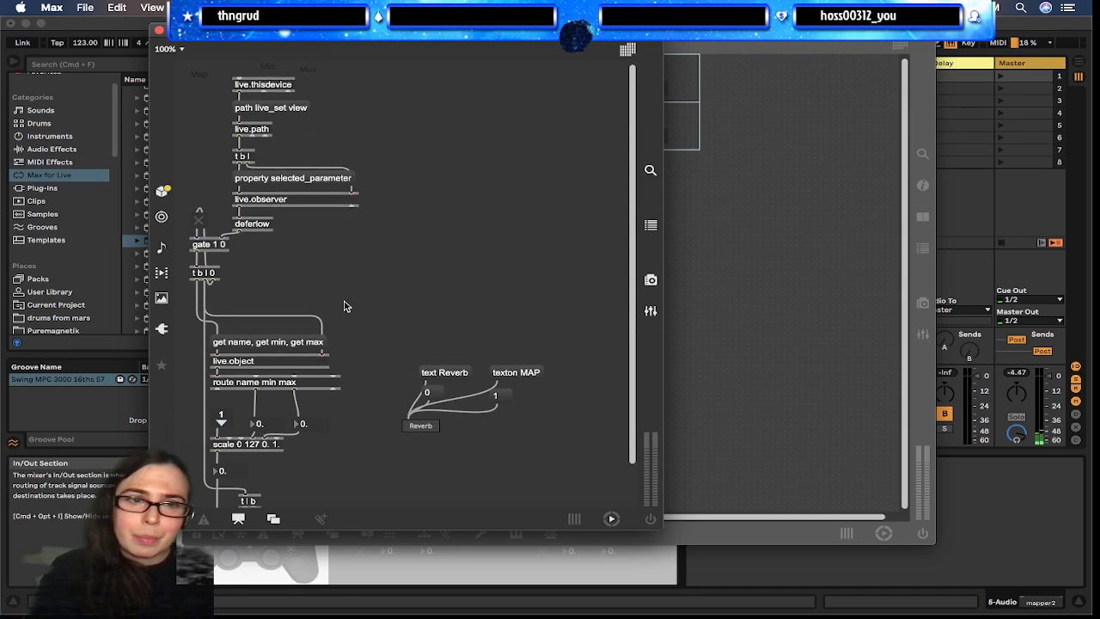
{"action": "scroll", "coordinate": [344, 306], "scroll_direction": "down", "scroll_amount": 3}
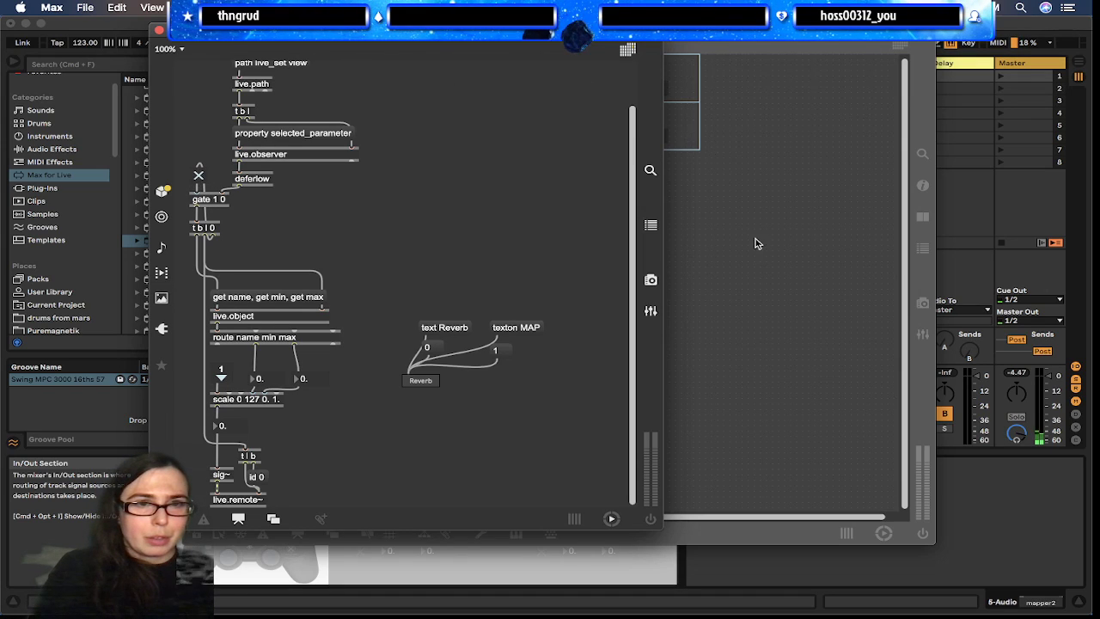
Show the Max Console beside the module's patching view and move the window aside to uncover the Live set
{"action": "right_click", "coordinate": [325, 234]}
{"action": "left_click", "coordinate": [419, 279]}
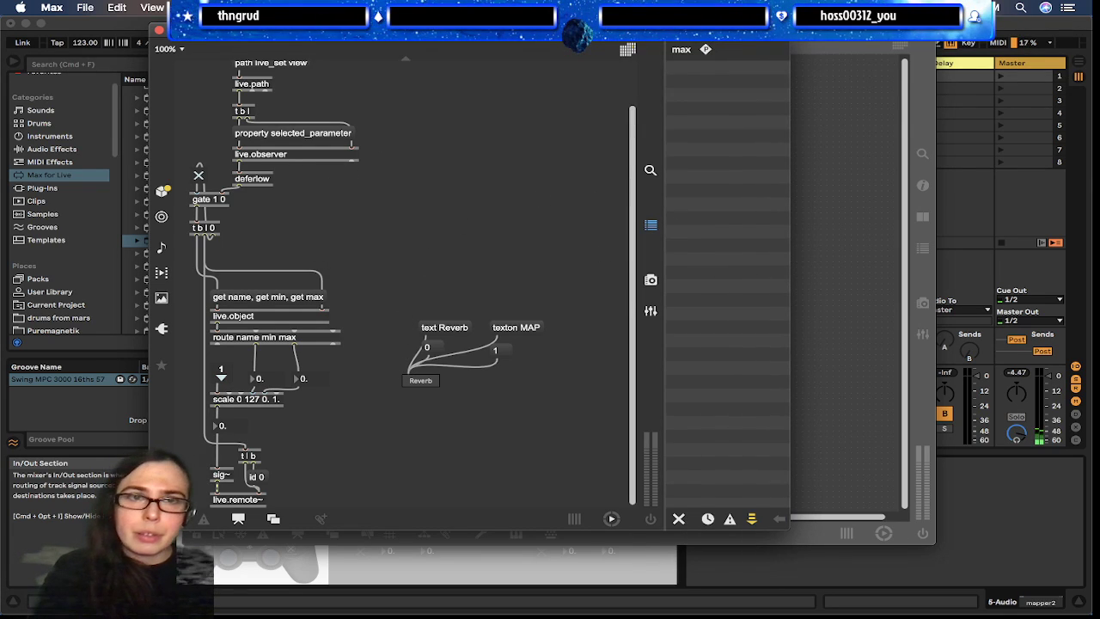
{"action": "left_click_drag", "start_coordinate": [413, 30], "coordinate": [822, 34]}
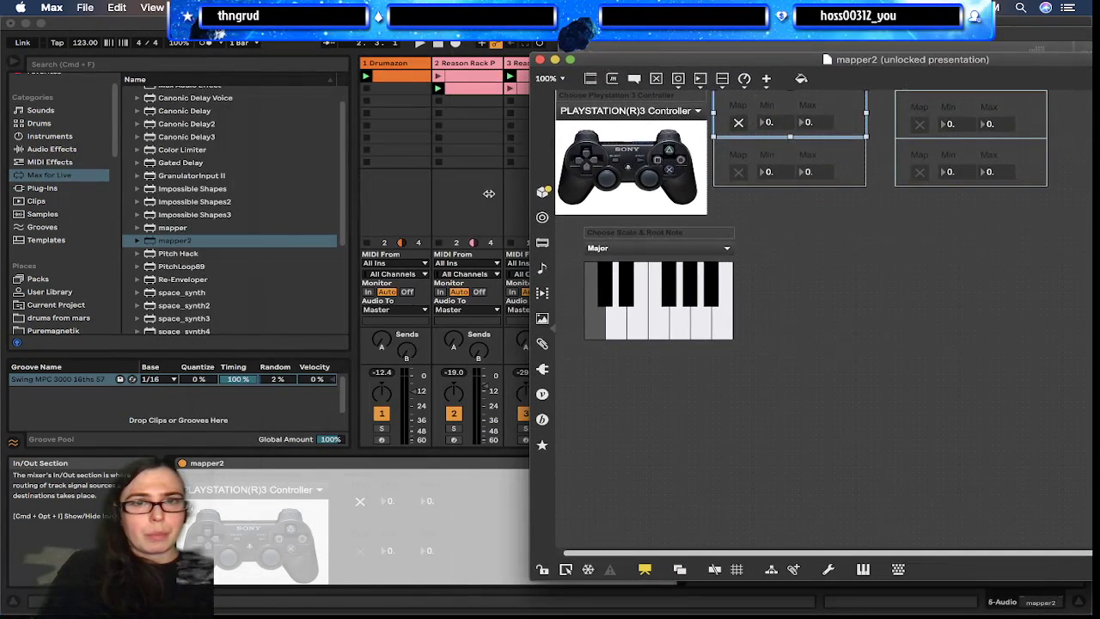
Switch to Live, try mapping track 2's Echo Dry/Wet by setting it to 57 %, and return to the 5 Audio track
{"action": "left_click", "coordinate": [491, 204]}
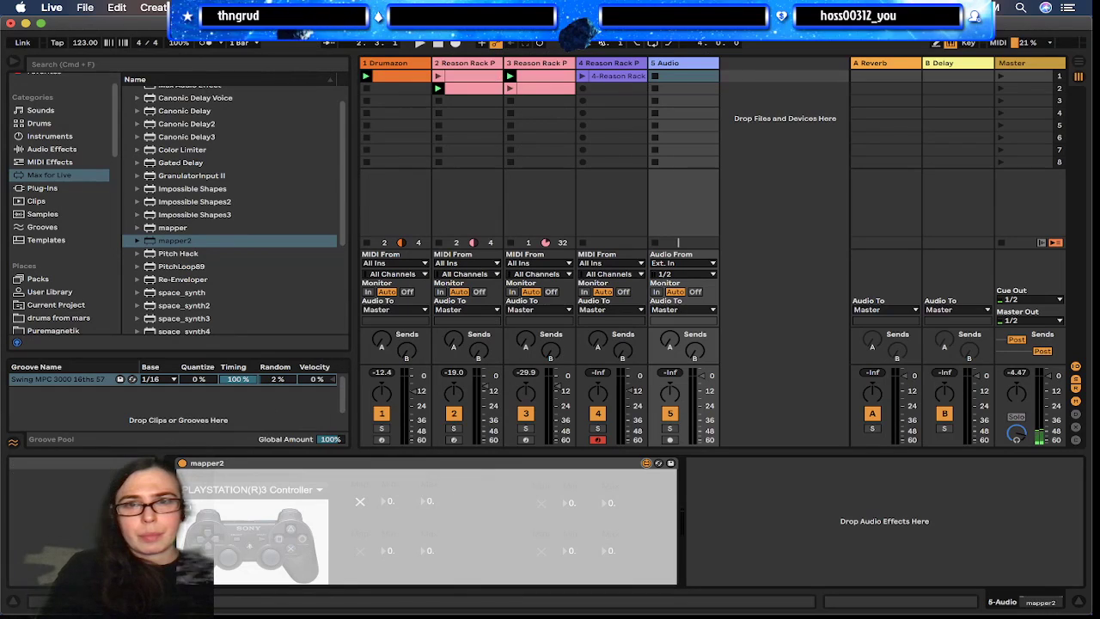
{"action": "left_click", "coordinate": [458, 64]}
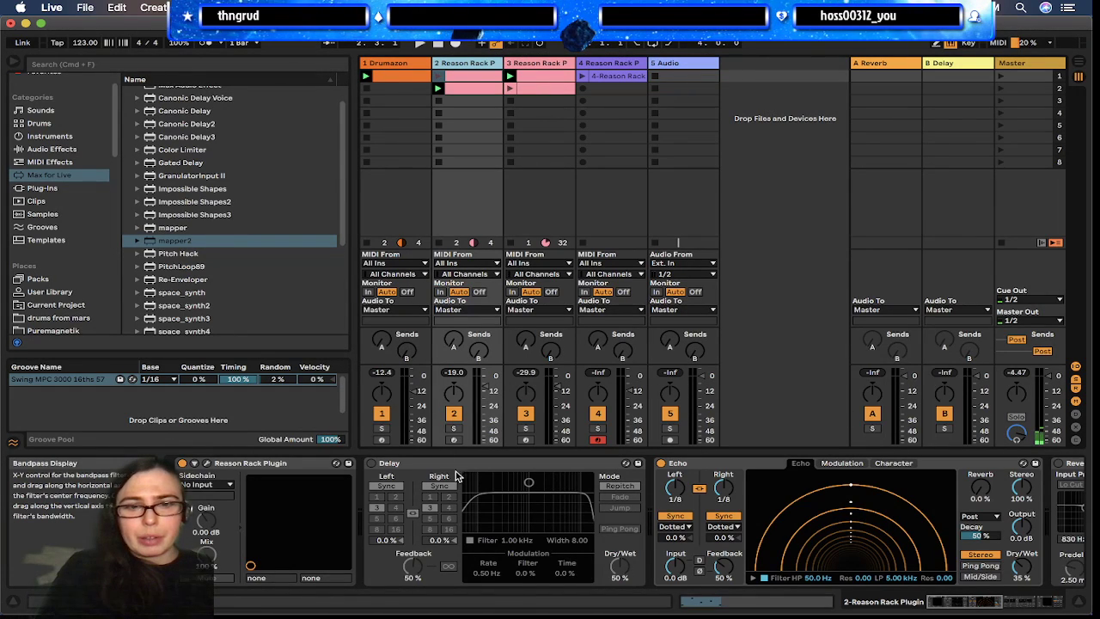
{"action": "scroll", "coordinate": [859, 515], "scroll_direction": "right", "scroll_amount": 5}
{"action": "left_click_drag", "start_coordinate": [770, 566], "coordinate": [771, 558]}
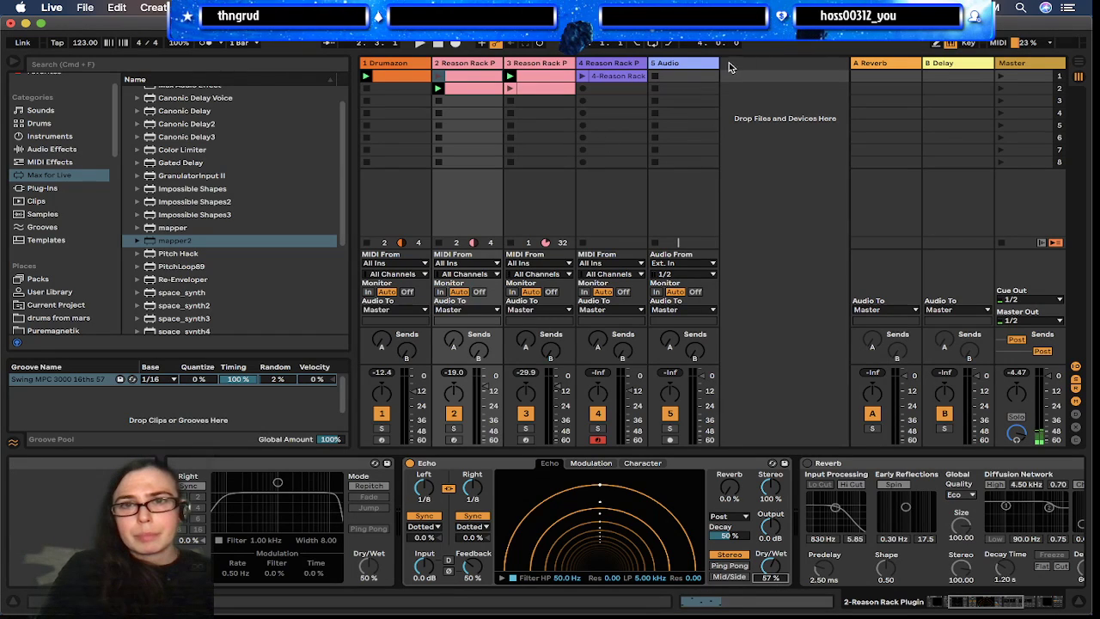
{"action": "left_click", "coordinate": [698, 66]}
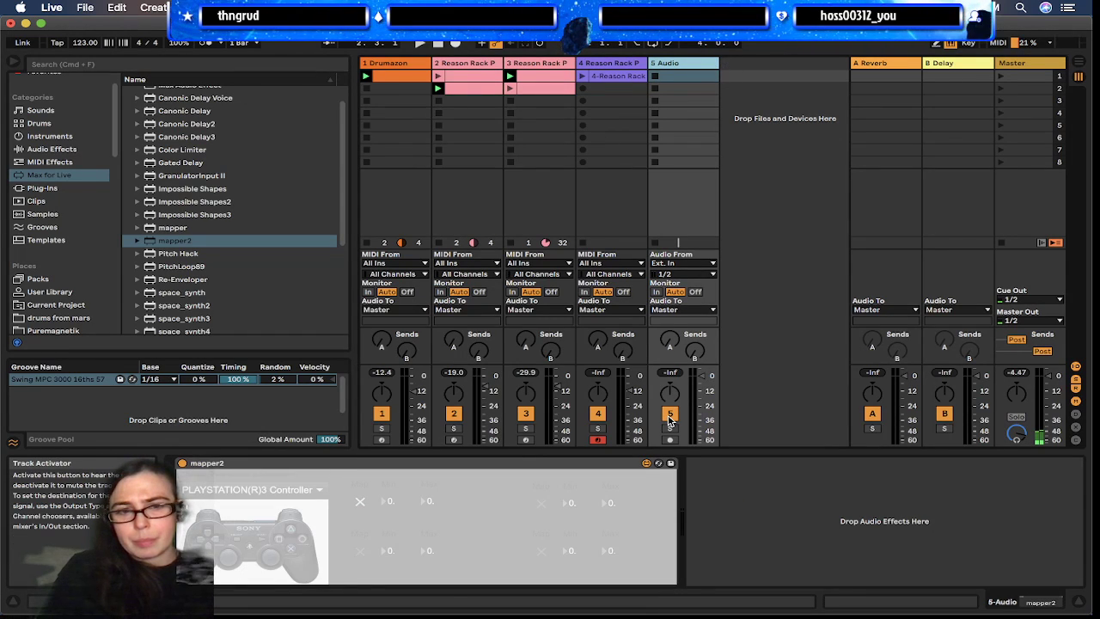
Switch back to Max, check the module's patching view and console after the mapping attempt, and close the module window
{"action": "key", "text": "super+Tab"}
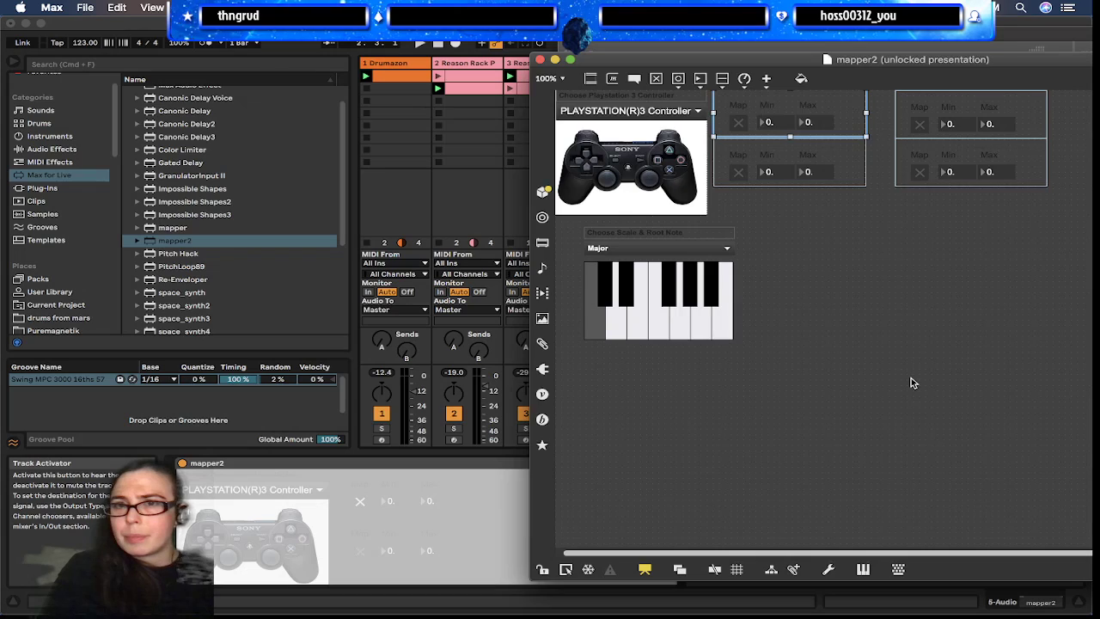
{"action": "key", "text": "super+alt+e"}
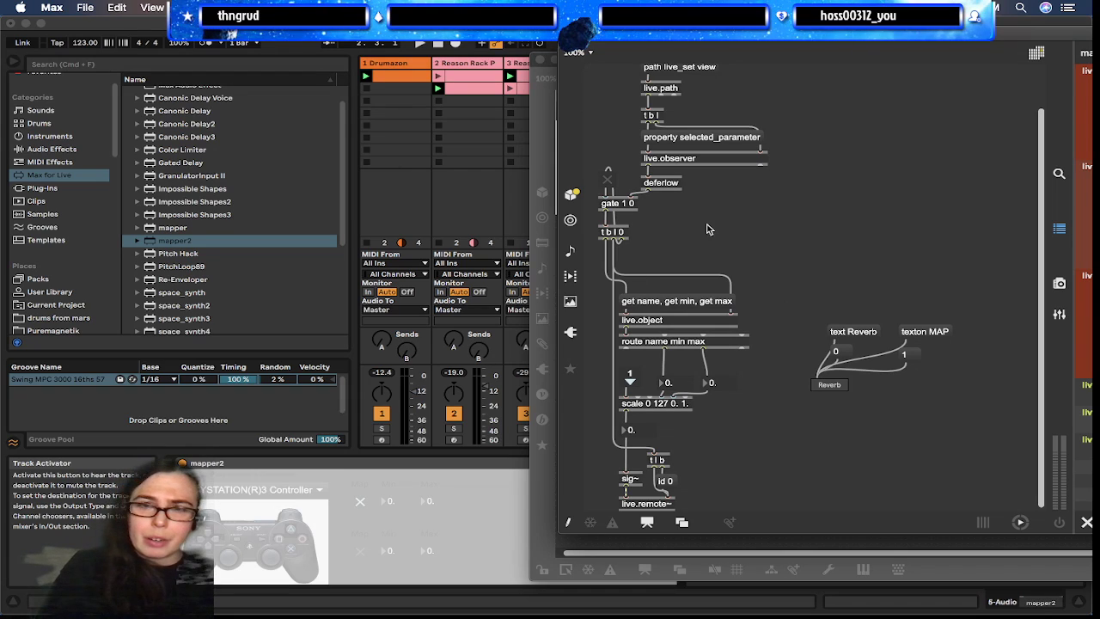
{"action": "key", "text": "super+w"}
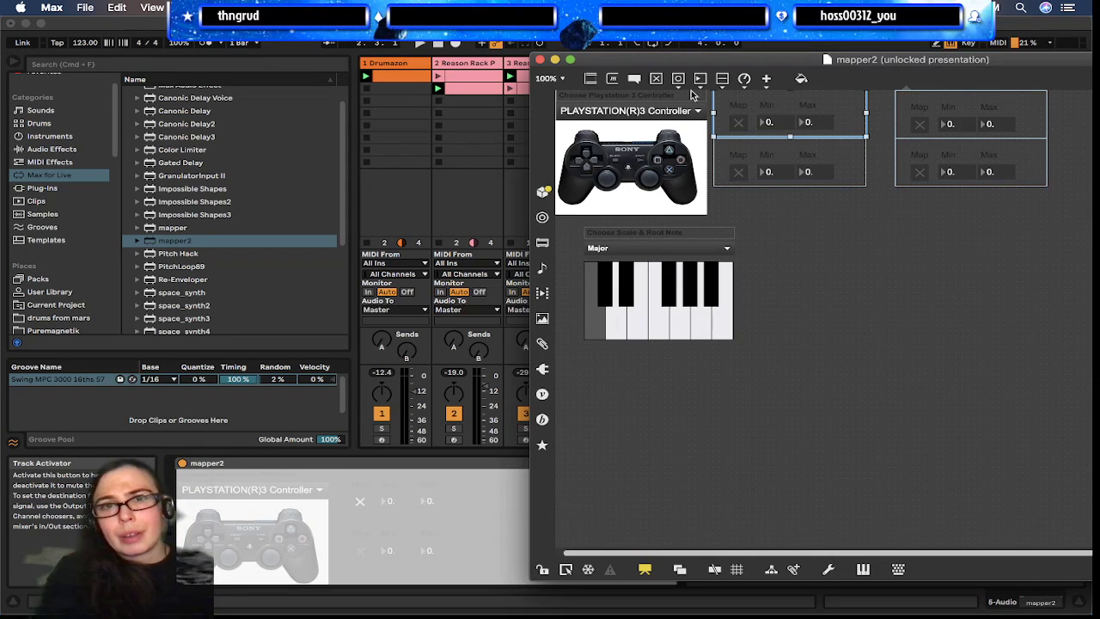
Bring the mapper2 editor fully into view, show its patching layout, and close the editor
{"action": "left_click_drag", "start_coordinate": [1030, 63], "coordinate": [654, 44]}
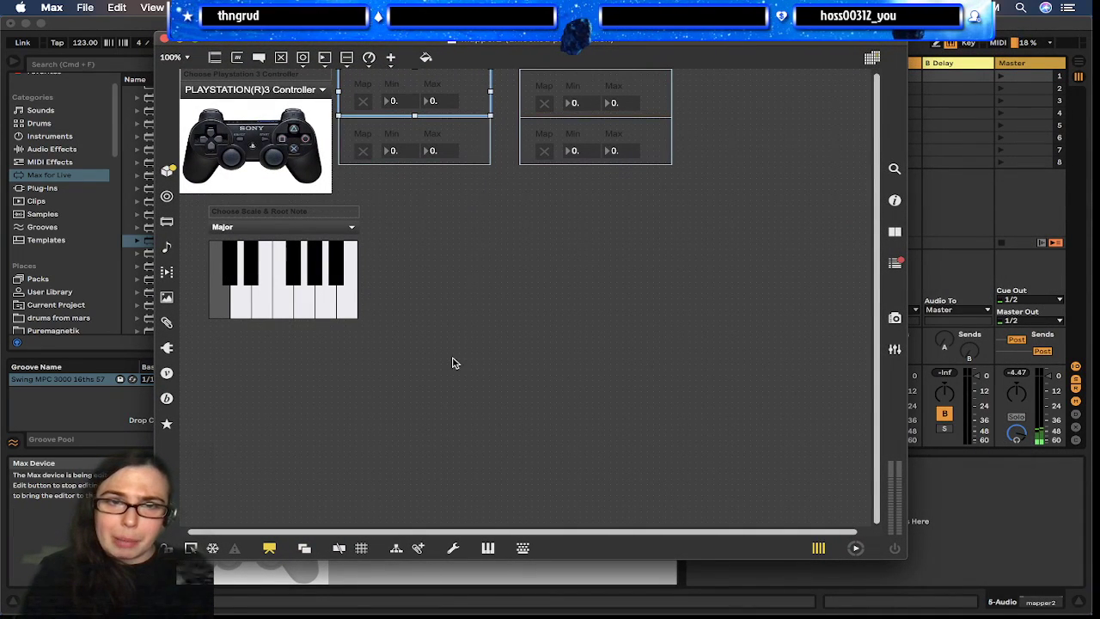
{"action": "key", "text": "super+alt+e"}
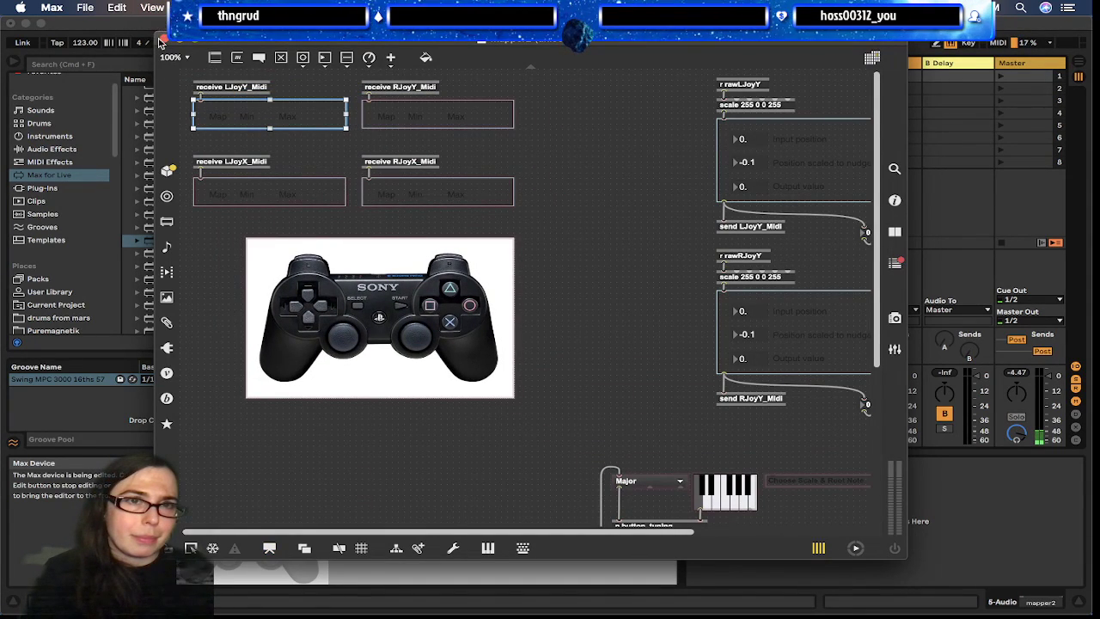
{"action": "left_click", "coordinate": [159, 36]}
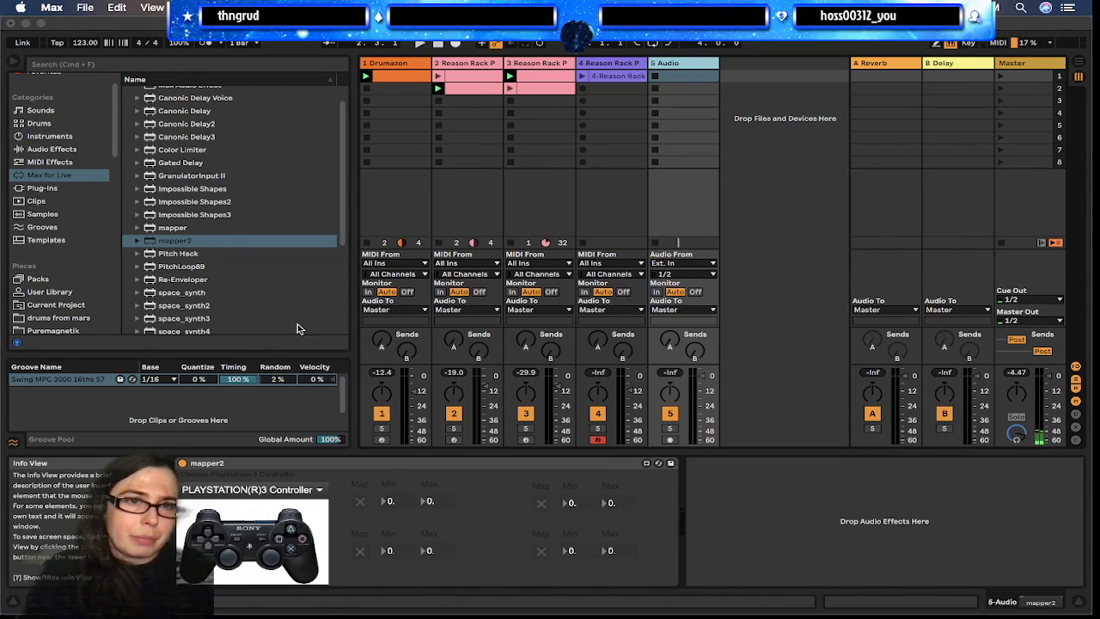
Reopen the recent Live set orbiting22.als, discarding the current set's unsaved changes
{"action": "left_click", "coordinate": [70, 30]}
{"action": "left_click", "coordinate": [97, 6]}
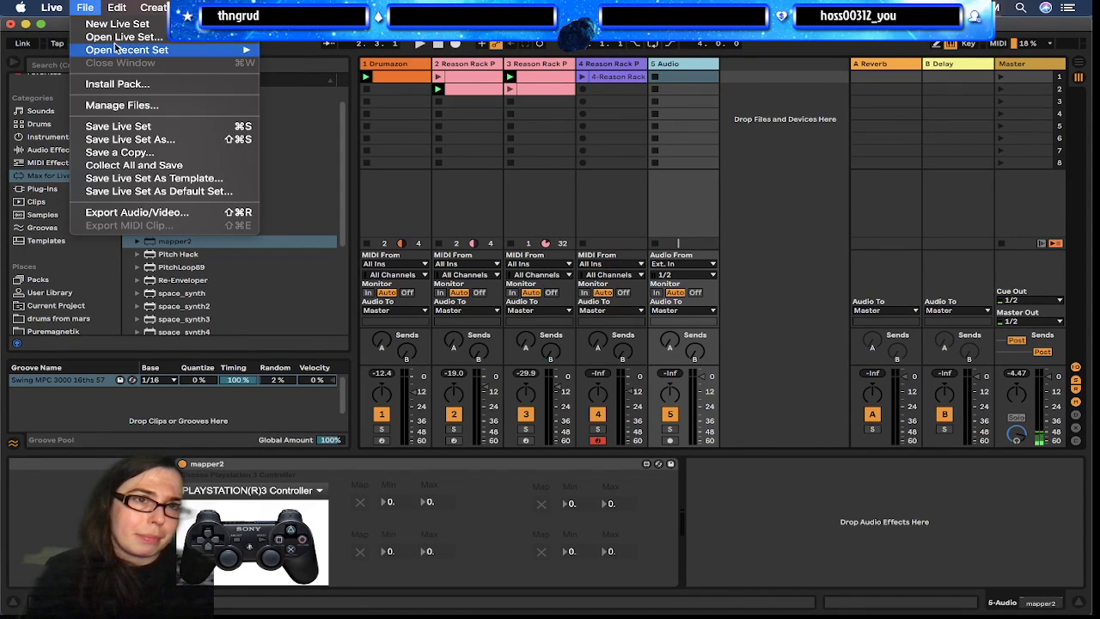
{"action": "mouse_move", "coordinate": [127, 51]}
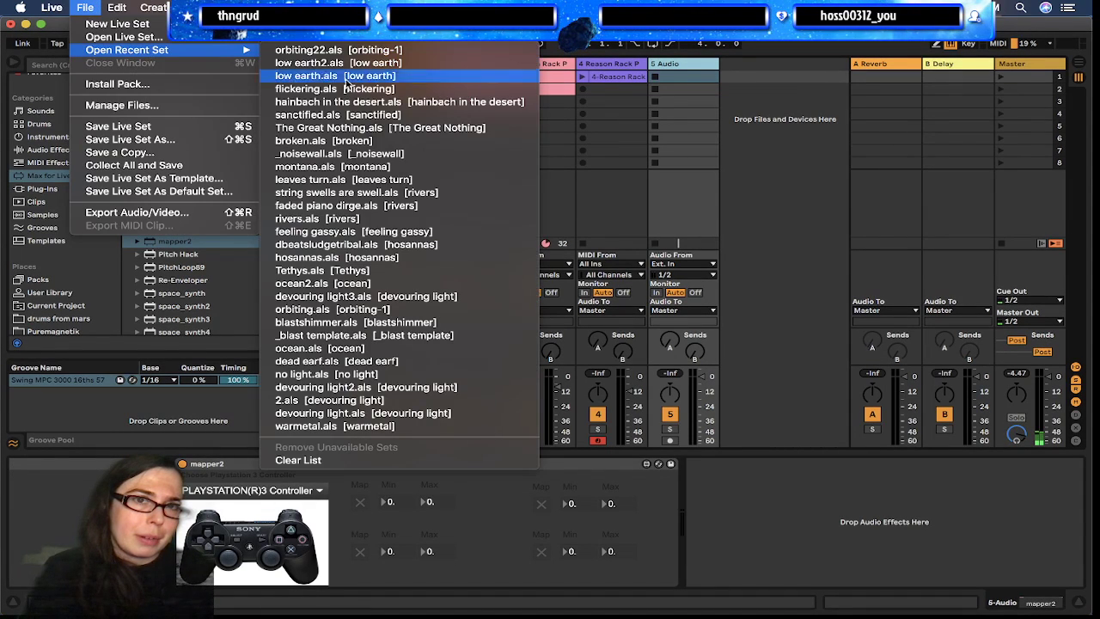
{"action": "left_click", "coordinate": [384, 51]}
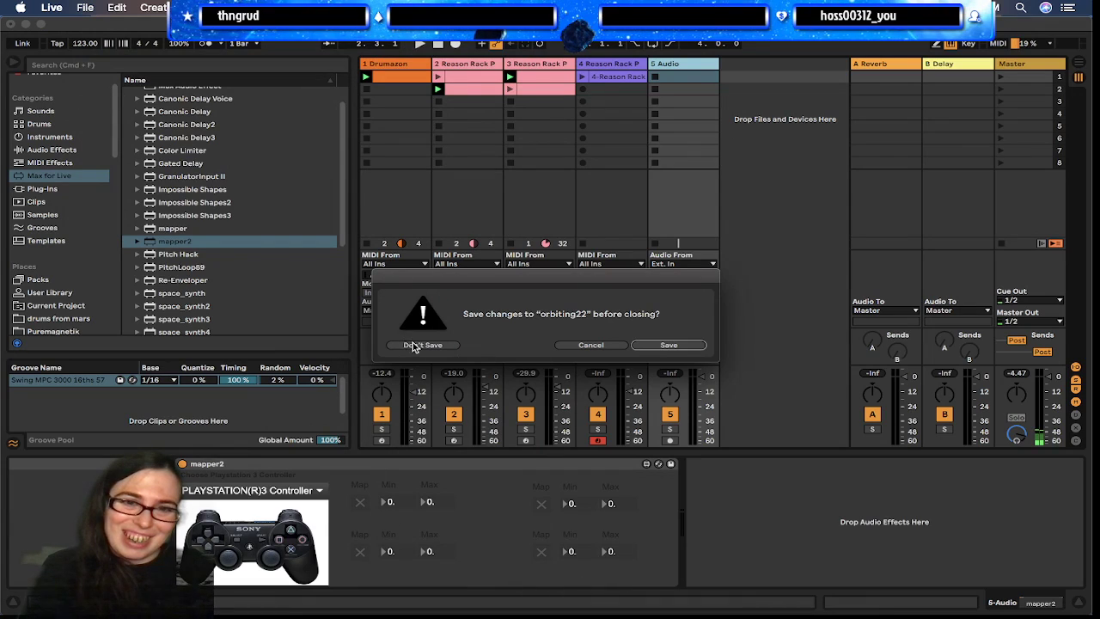
{"action": "left_click", "coordinate": [423, 344]}
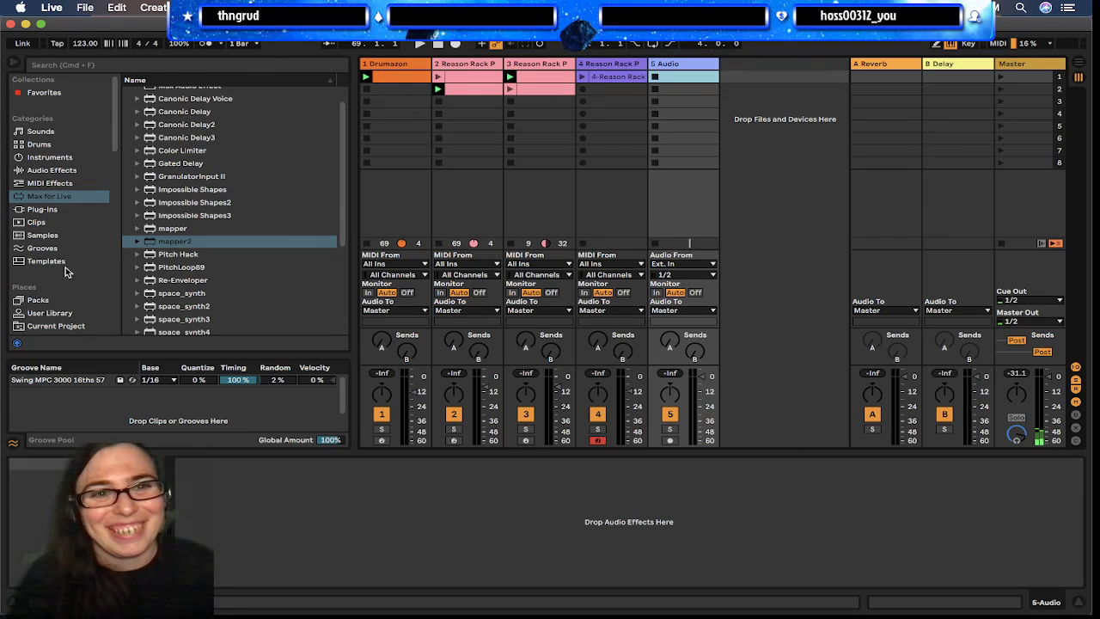
Load the mapper2 Max for Live device onto the 5 Audio track
{"action": "left_click", "coordinate": [608, 63]}
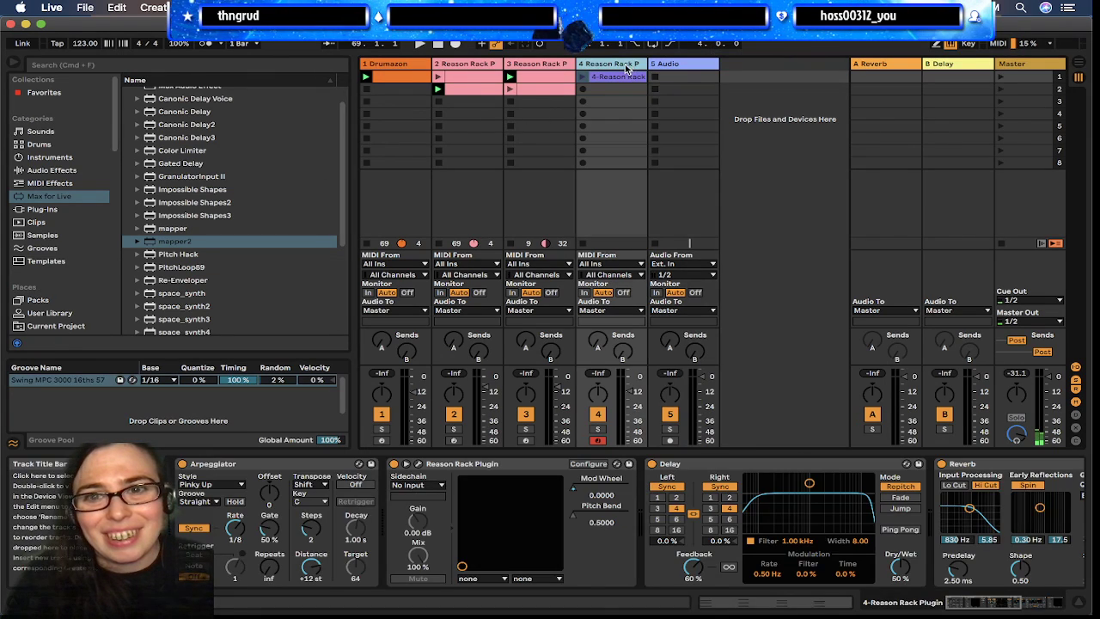
{"action": "left_click", "coordinate": [707, 75]}
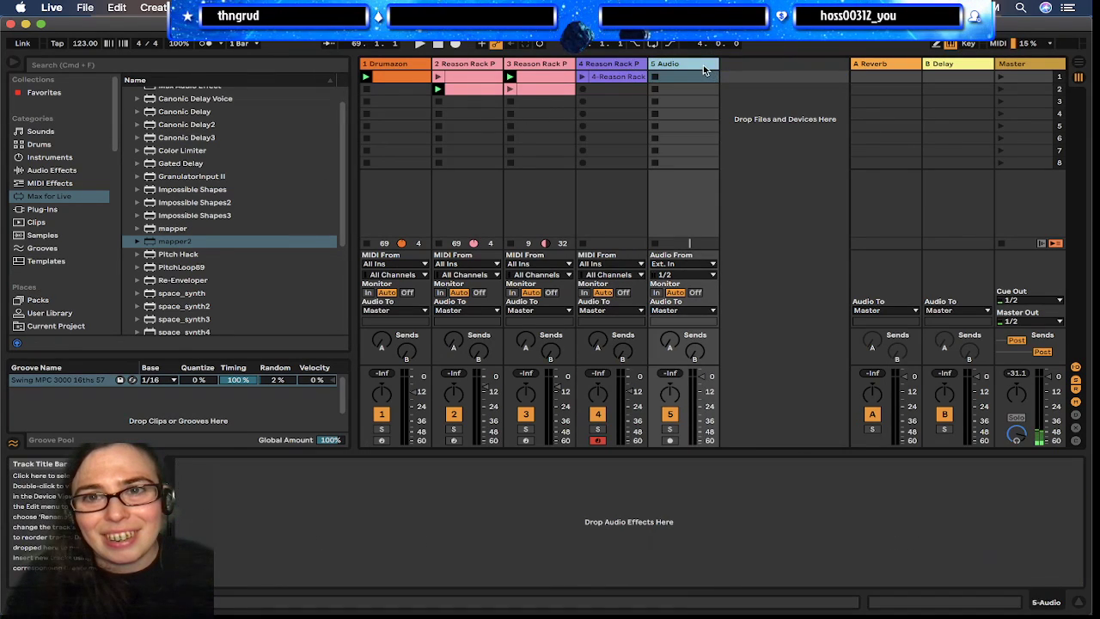
{"action": "left_click", "coordinate": [166, 231]}
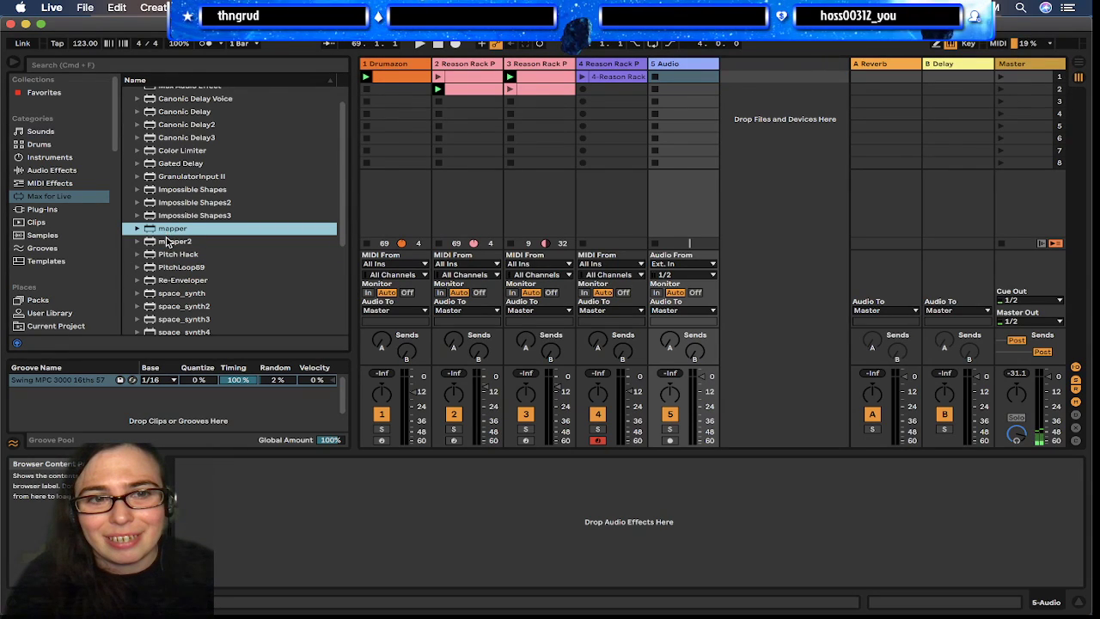
{"action": "left_click", "coordinate": [167, 241]}
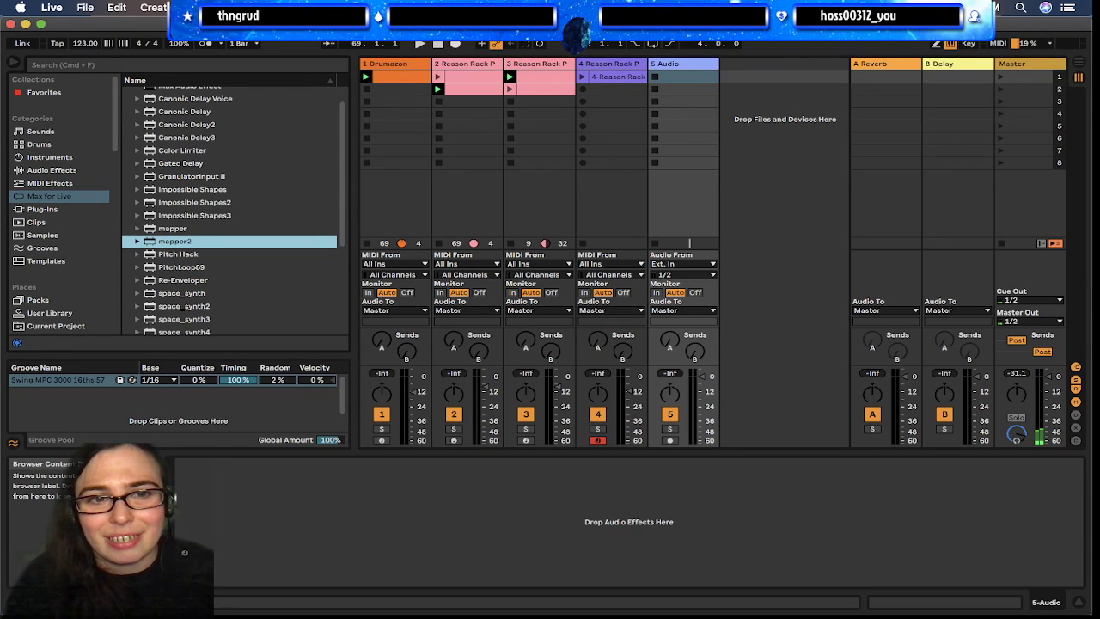
{"action": "key", "text": "Return"}
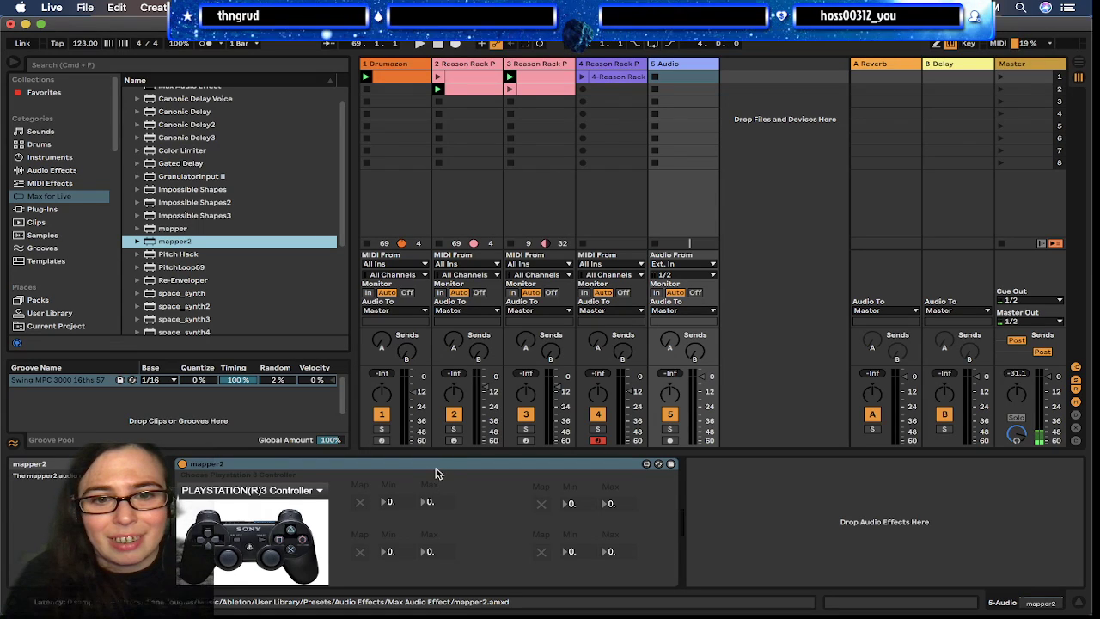
Replace mapper2 with the original mapper device on the 5 Audio track, look at it, and remove it again
{"action": "left_click", "coordinate": [437, 474]}
{"action": "key", "text": "Delete"}
{"action": "left_click", "coordinate": [164, 227]}
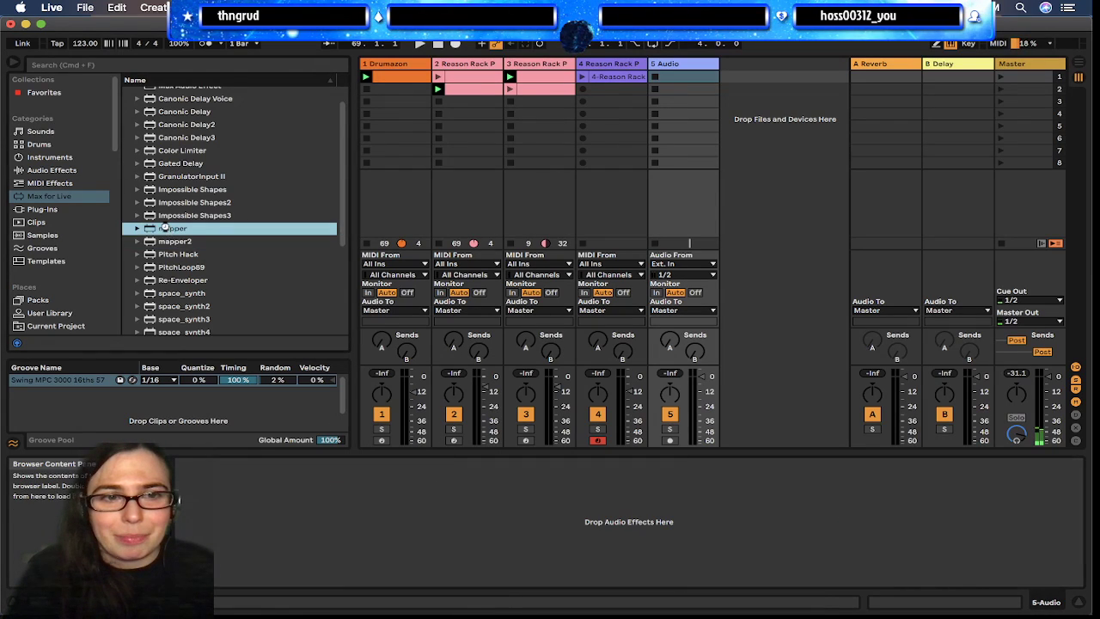
{"action": "left_click_drag", "start_coordinate": [429, 547], "coordinate": [432, 553]}
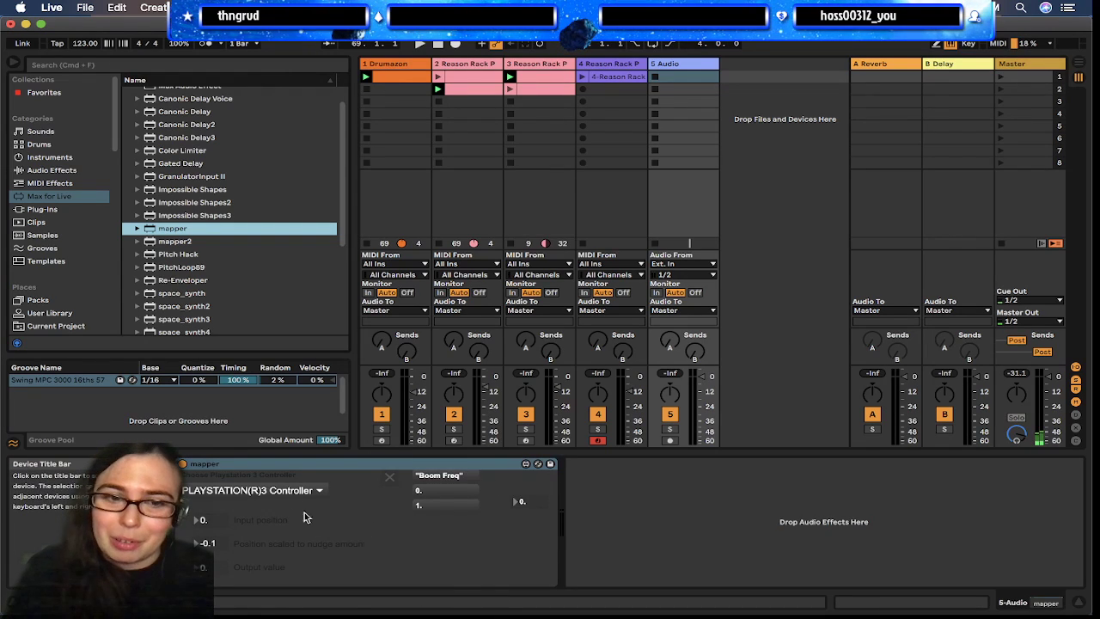
{"action": "left_click", "coordinate": [313, 464]}
{"action": "key", "text": "Delete"}
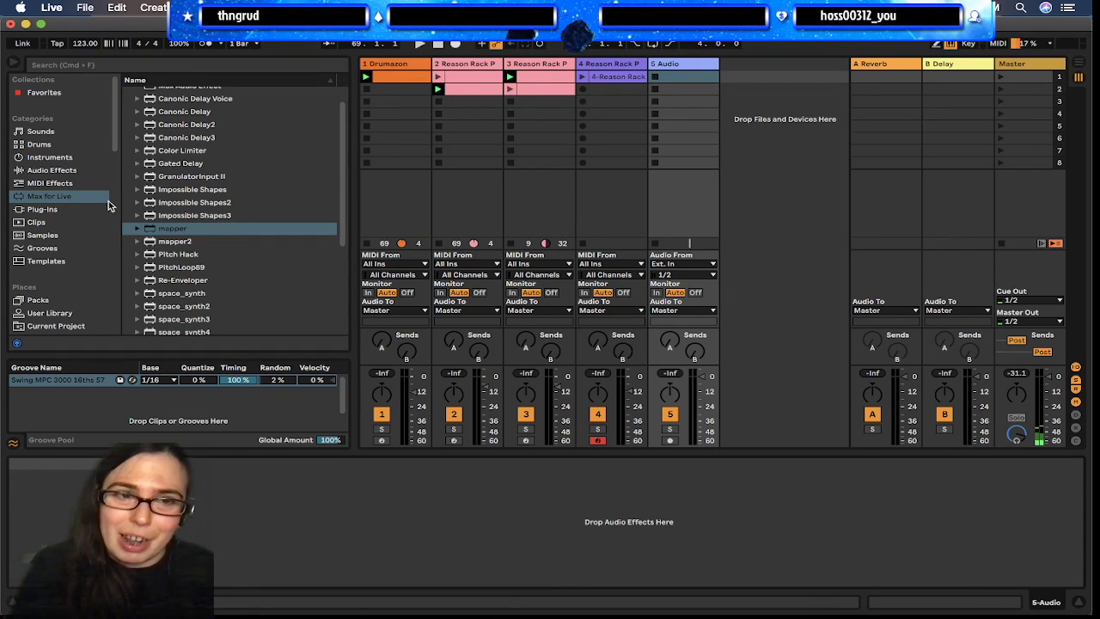
Load the mapper2 device onto the 5 Audio track and open it in the Max editor
{"action": "left_click", "coordinate": [154, 241]}
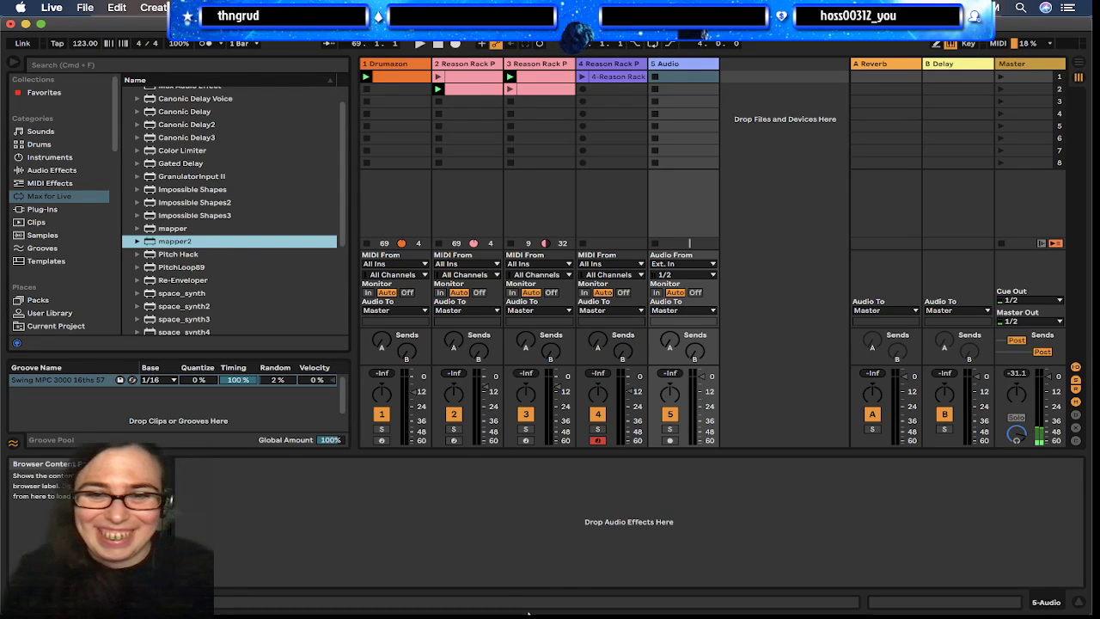
{"action": "key", "text": "Return"}
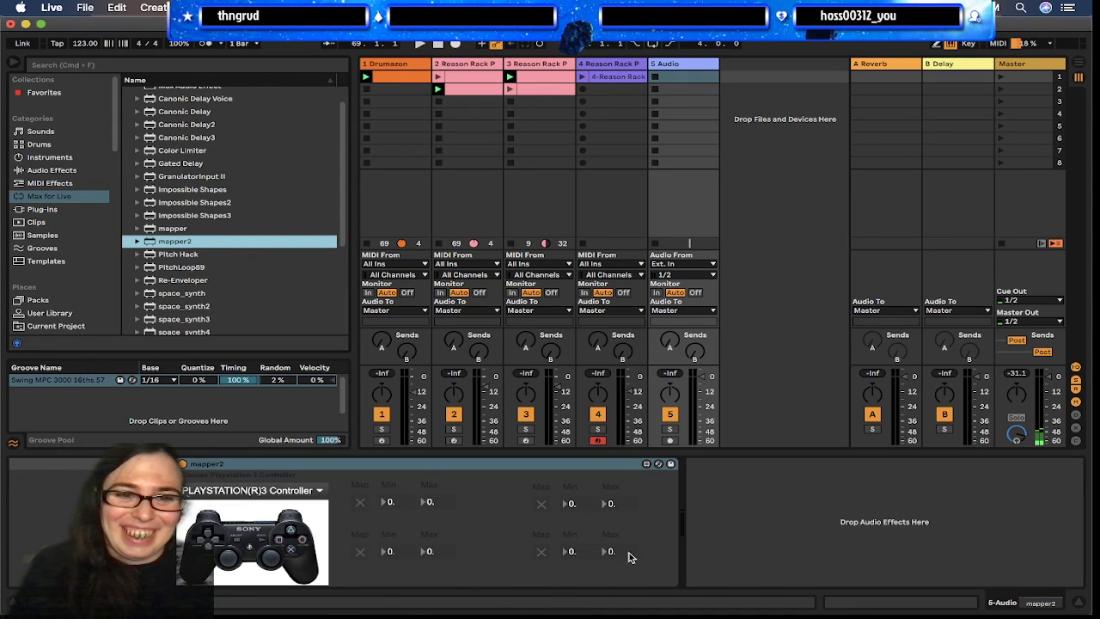
{"action": "left_click", "coordinate": [647, 469]}
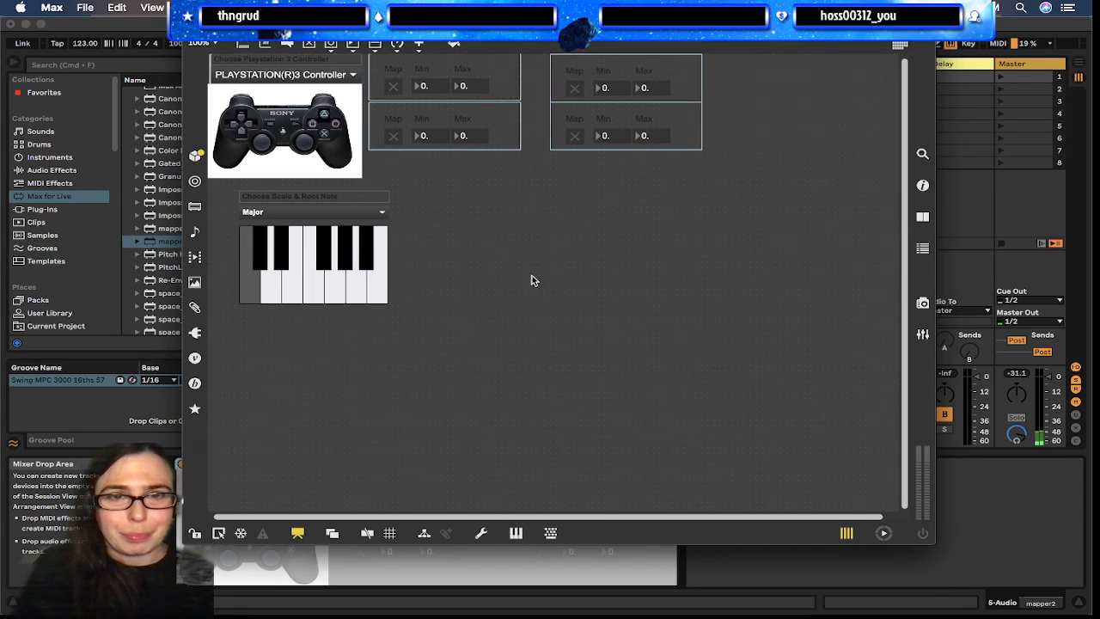
Lock the mapper2 patch and choose PLAYSTATION(R)3 Controller as the input device
{"action": "scroll", "coordinate": [510, 329], "scroll_direction": "right", "scroll_amount": 2}
{"action": "scroll", "coordinate": [511, 329], "scroll_direction": "left", "scroll_amount": 3}
{"action": "scroll", "coordinate": [509, 331], "scroll_direction": "right", "scroll_amount": 2}
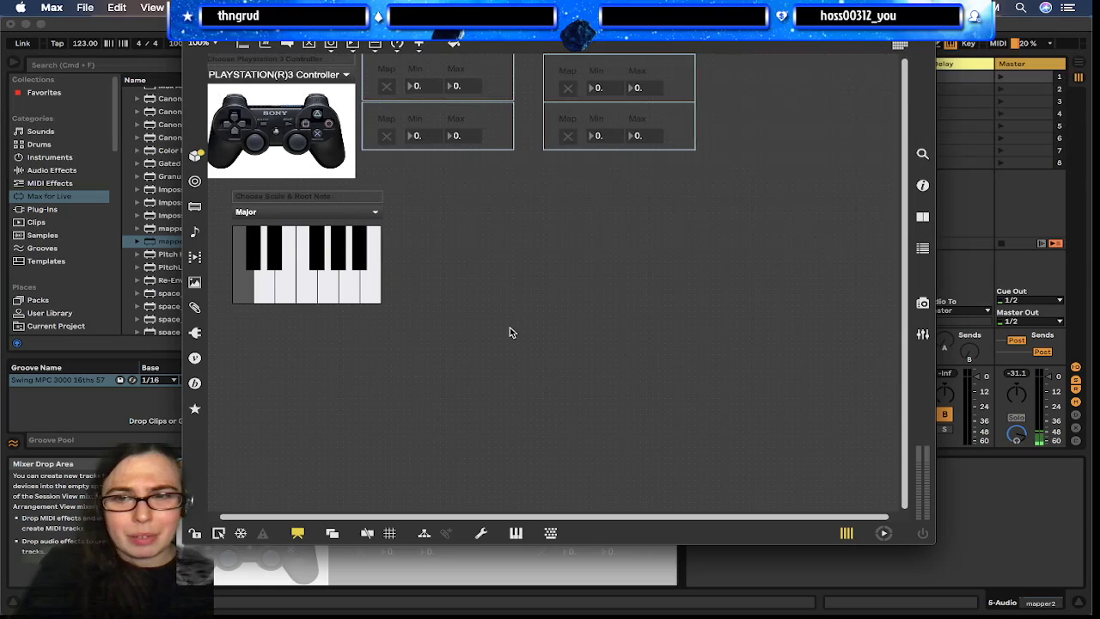
{"action": "scroll", "coordinate": [510, 332], "scroll_direction": "right", "scroll_amount": 2}
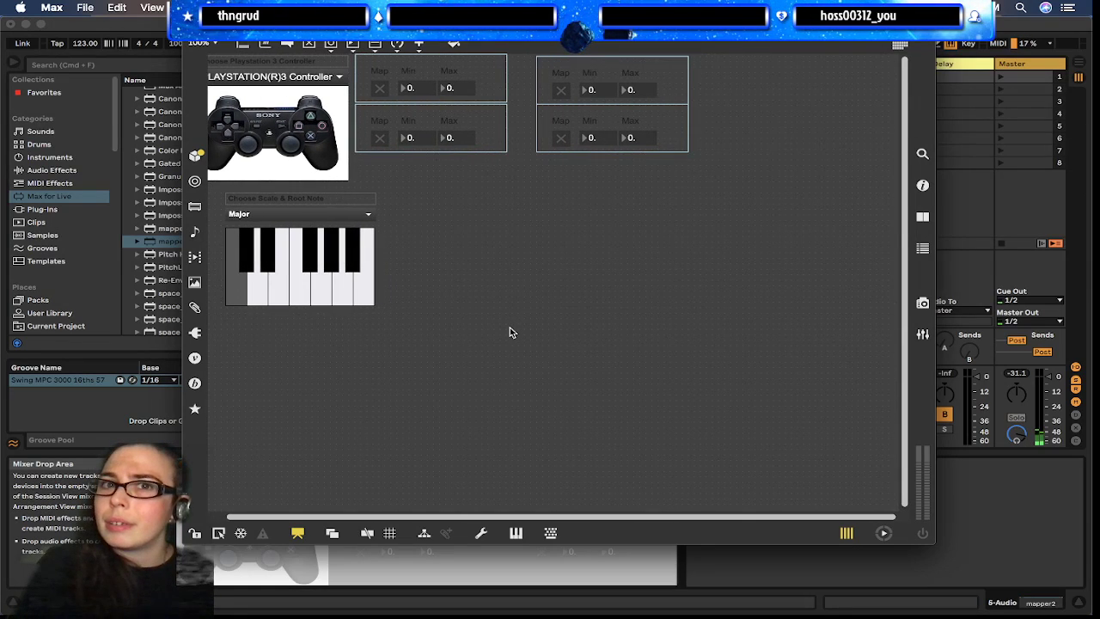
{"action": "scroll", "coordinate": [509, 332], "scroll_direction": "left", "scroll_amount": 3}
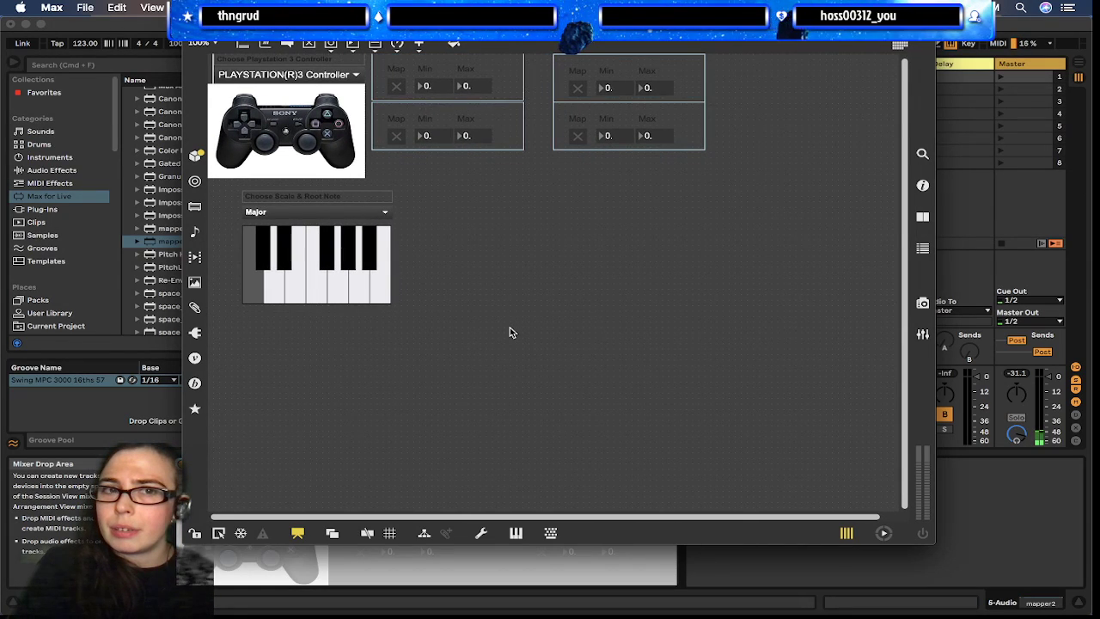
{"action": "scroll", "coordinate": [509, 333], "scroll_direction": "right", "scroll_amount": 2}
{"action": "key", "text": "super+e"}
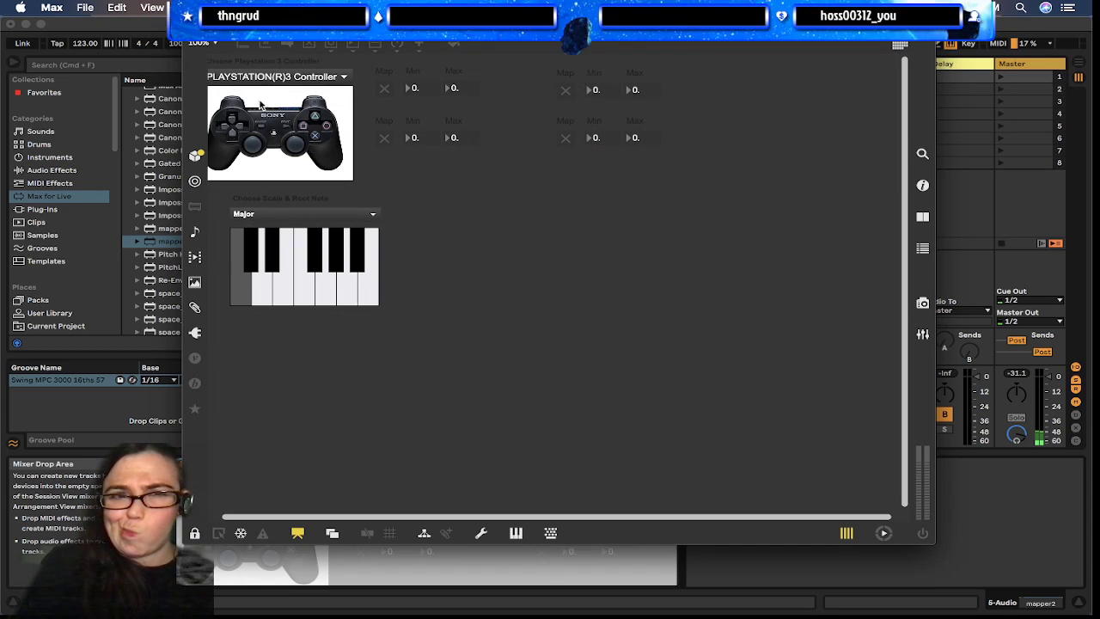
{"action": "left_click", "coordinate": [275, 79]}
{"action": "left_click", "coordinate": [276, 96]}
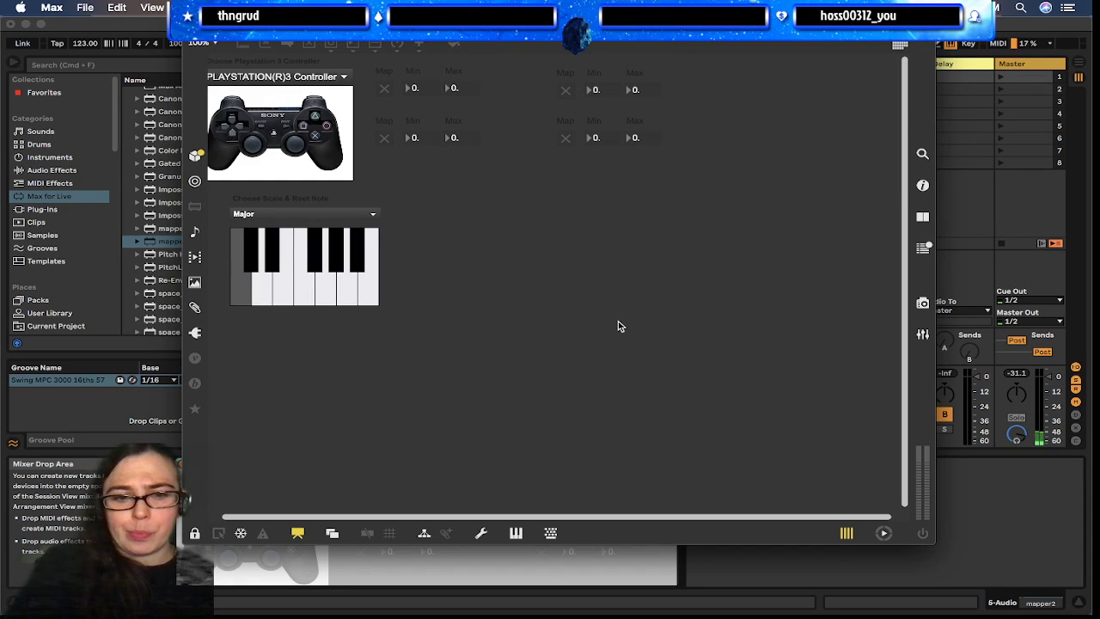
Check mapper2's patching layout, unlock the patch, and open the first Map bpatcher in its own window
{"action": "key", "text": "super+alt+e"}
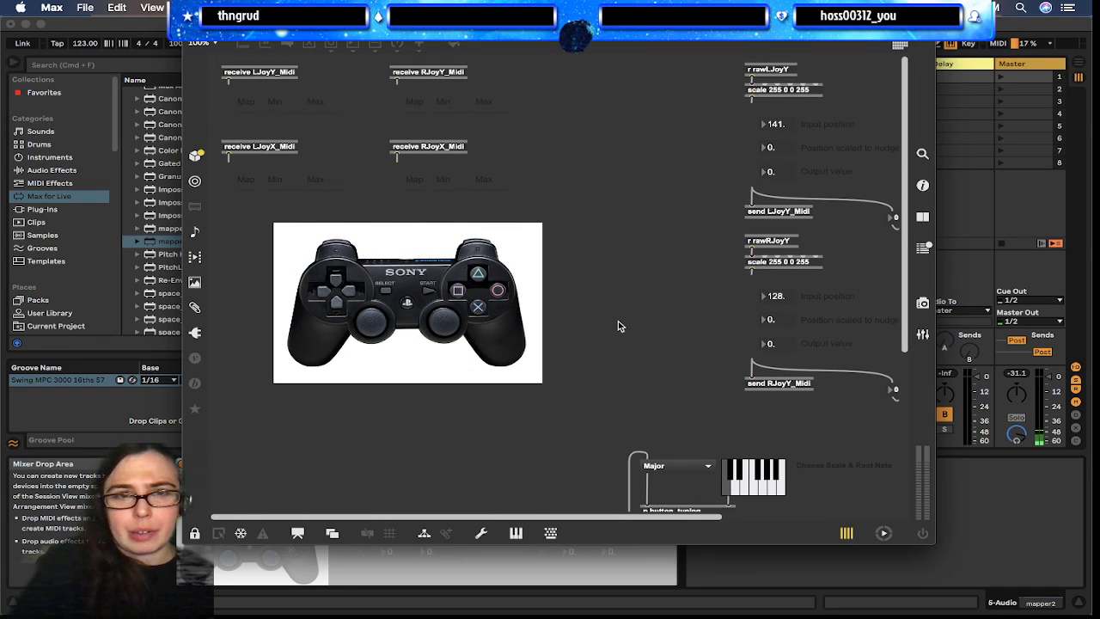
{"action": "key", "text": "super+alt+e"}
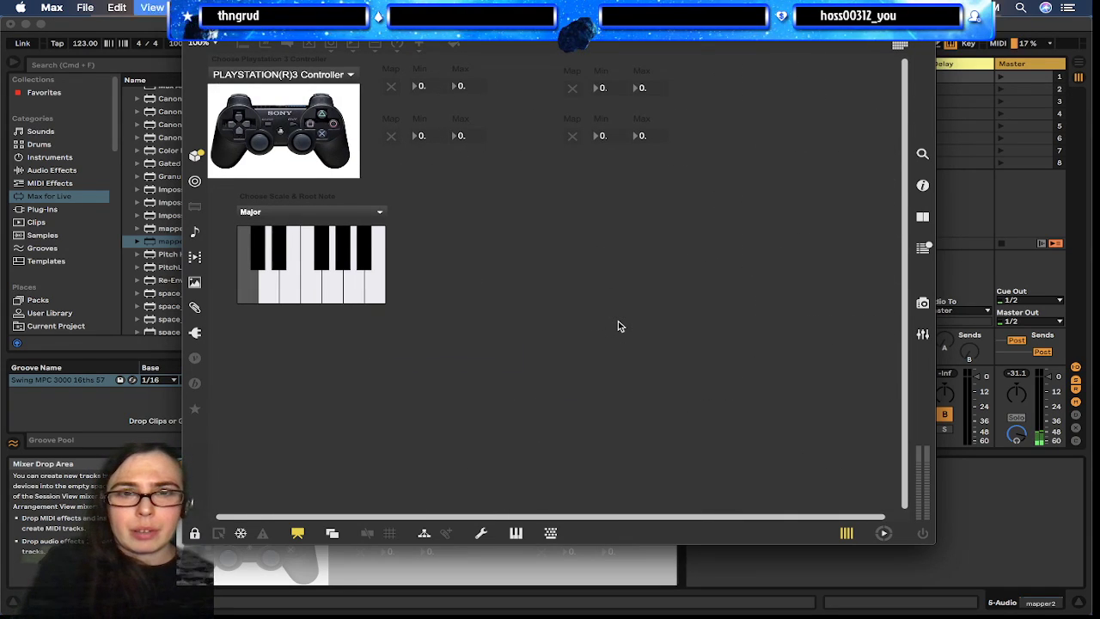
{"action": "key", "text": "super+e"}
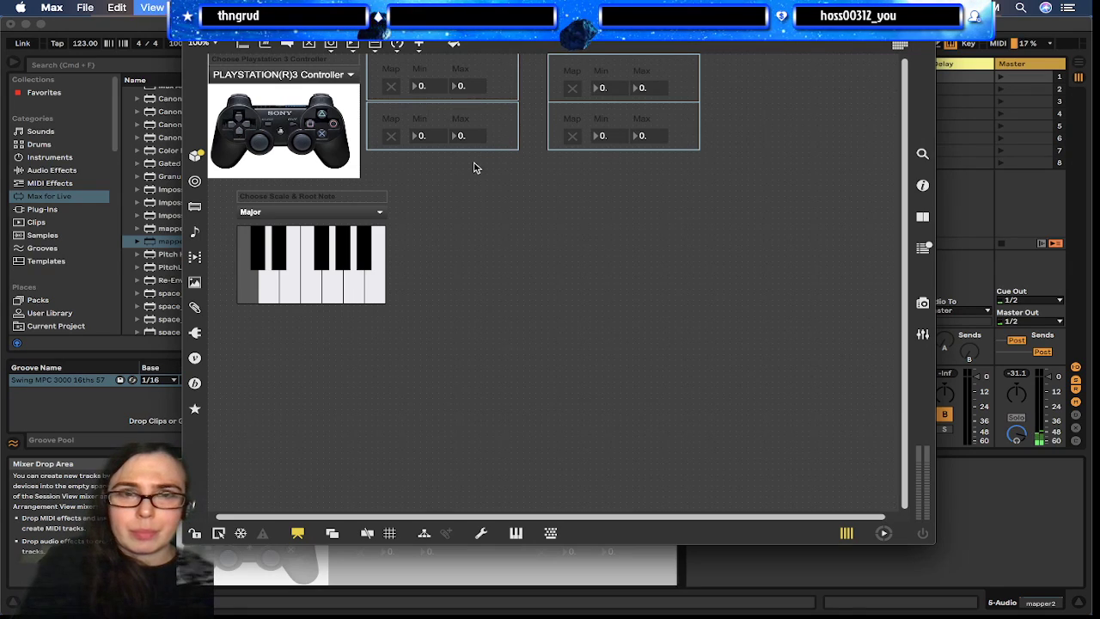
{"action": "key", "text": "super+e"}
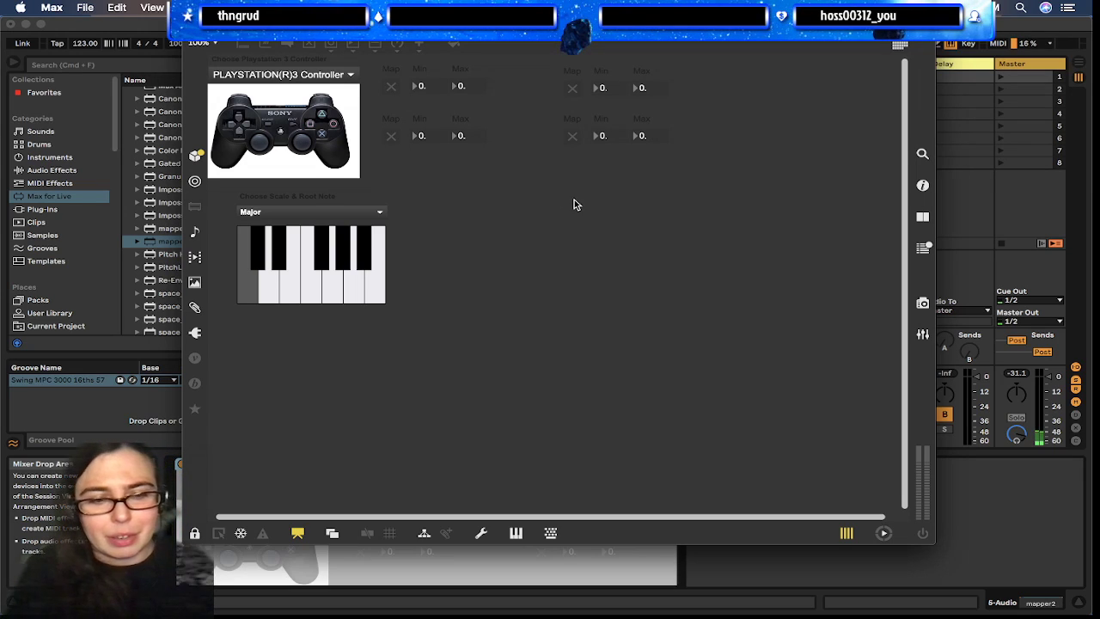
{"action": "key", "text": "super+e"}
{"action": "right_click", "coordinate": [513, 80]}
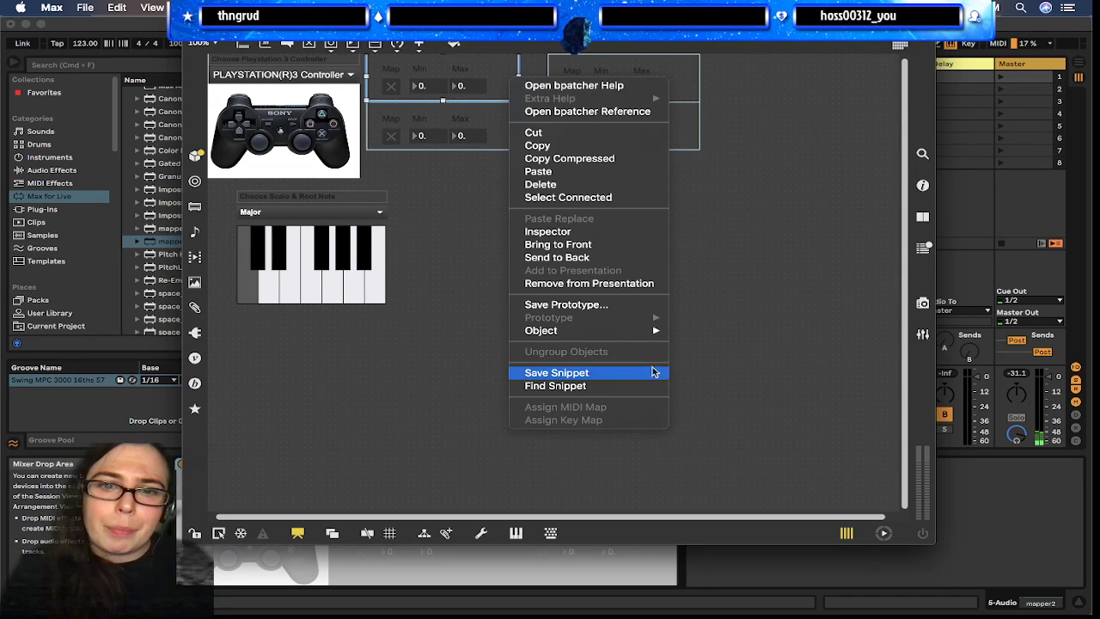
{"action": "left_click", "coordinate": [713, 326]}
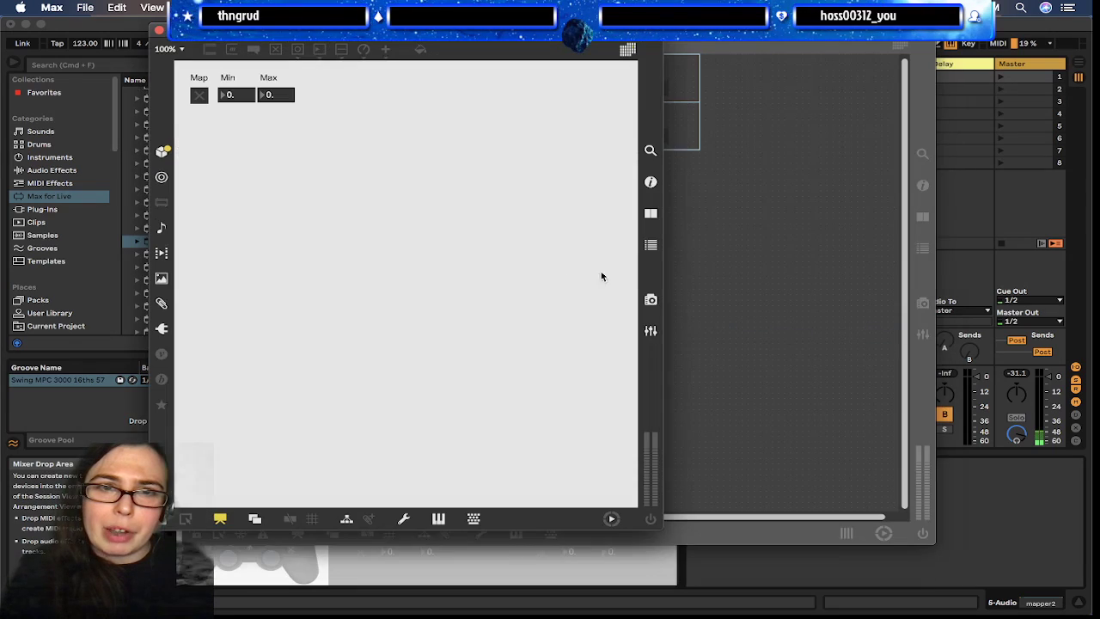
In the Map module's patching view, add two message boxes and connect live.observer's output to the right inlet of one
{"action": "key", "text": "super+e"}
{"action": "key", "text": "super+alt+e"}
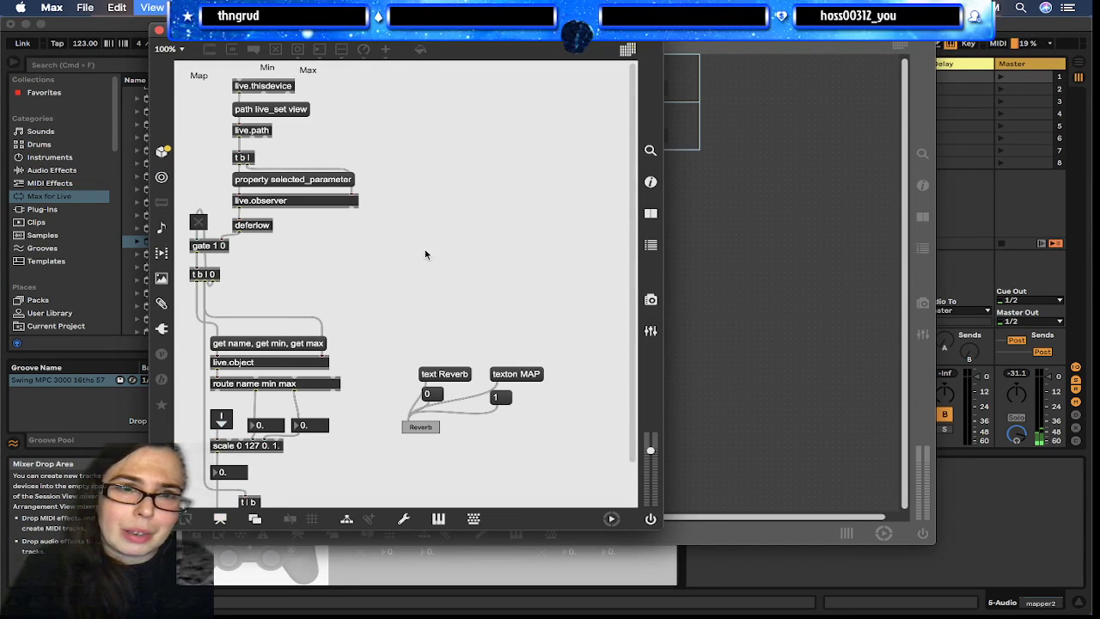
{"action": "key", "text": "n"}
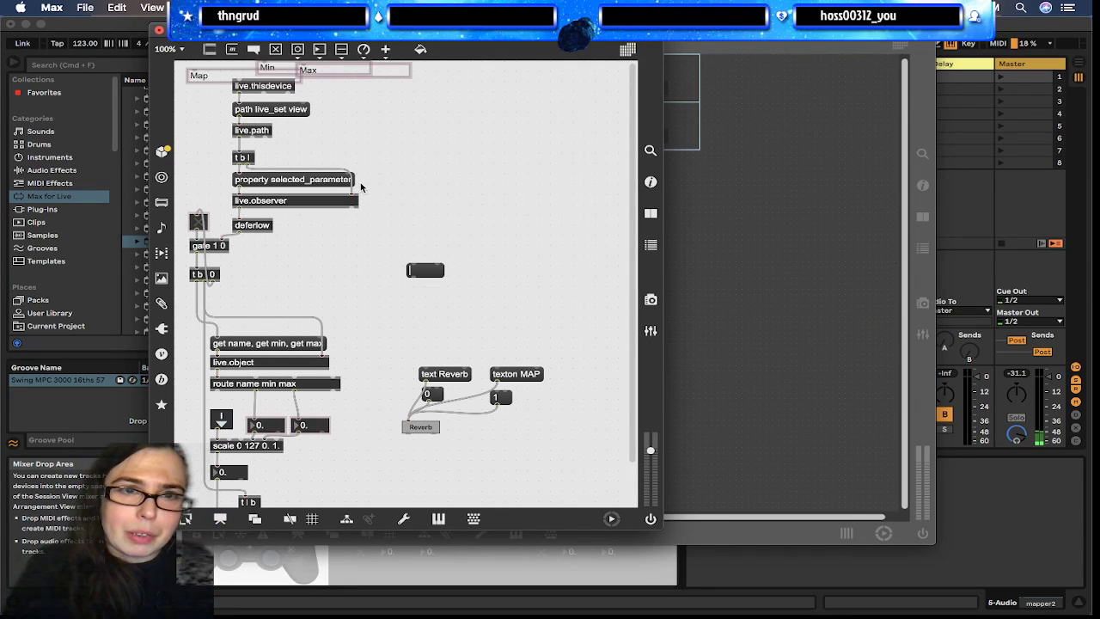
{"action": "key", "text": "n"}
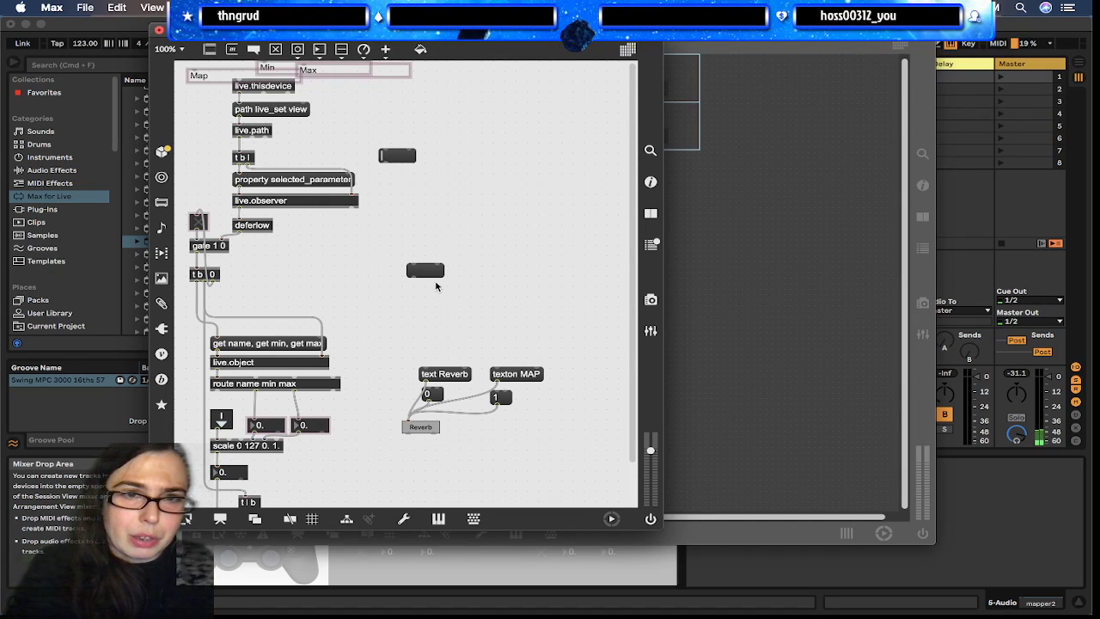
{"action": "left_click_drag", "start_coordinate": [429, 277], "coordinate": [349, 258]}
{"action": "left_click_drag", "start_coordinate": [350, 210], "coordinate": [367, 261]}
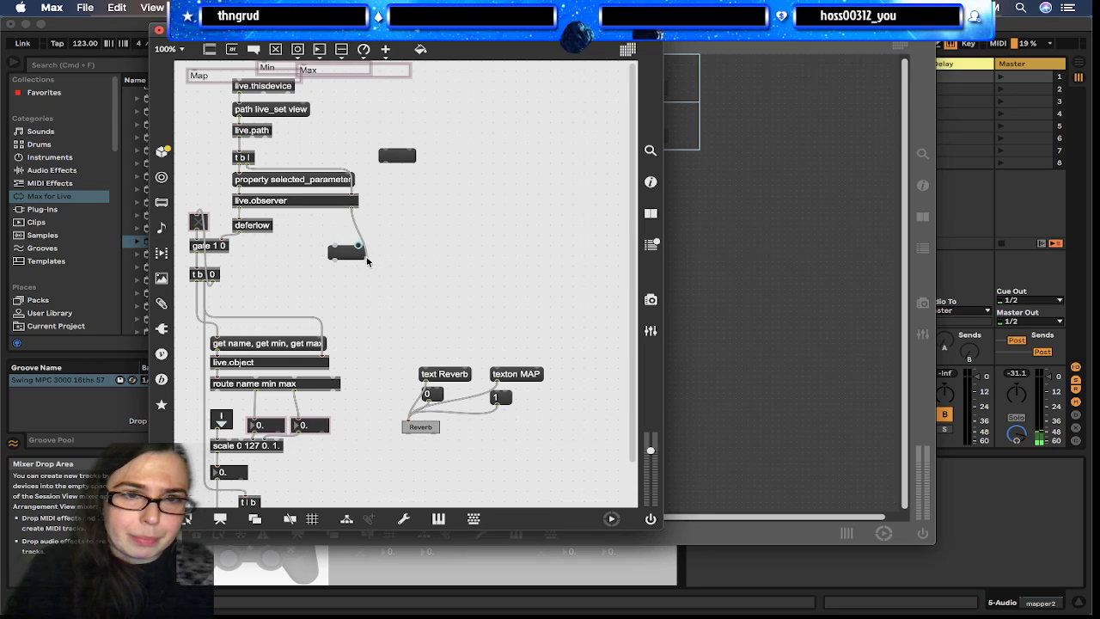
{"action": "left_click_drag", "start_coordinate": [352, 215], "coordinate": [237, 230]}
{"action": "left_click", "coordinate": [378, 191]}
Place the other message box beside live.path and connect live.path's output to its right inlet
{"action": "left_click_drag", "start_coordinate": [407, 160], "coordinate": [336, 149]}
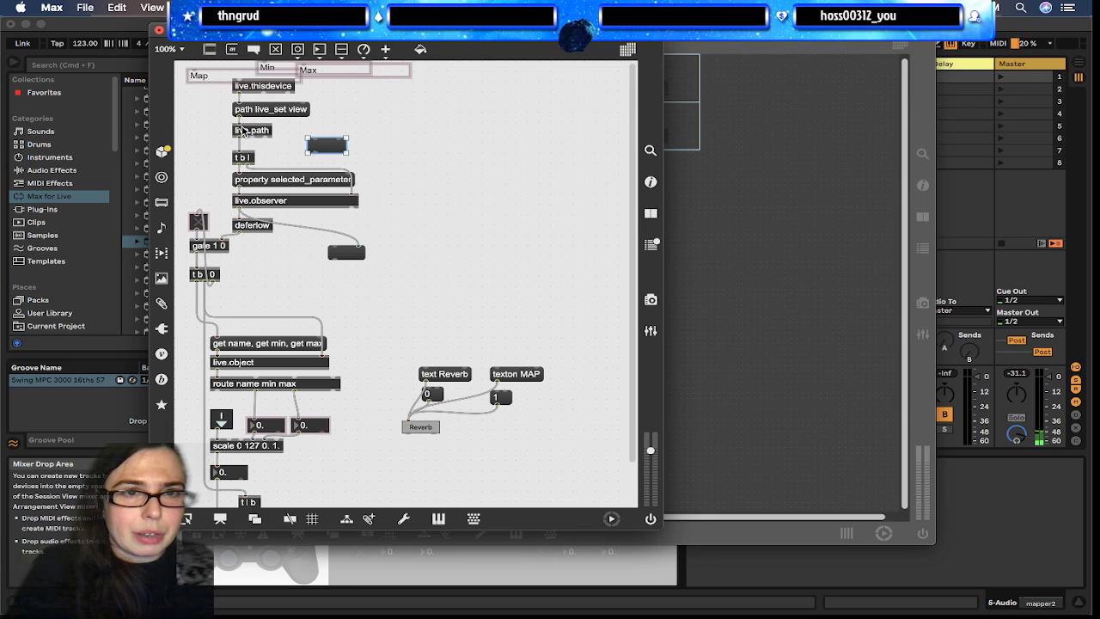
{"action": "left_click_drag", "start_coordinate": [237, 138], "coordinate": [351, 156]}
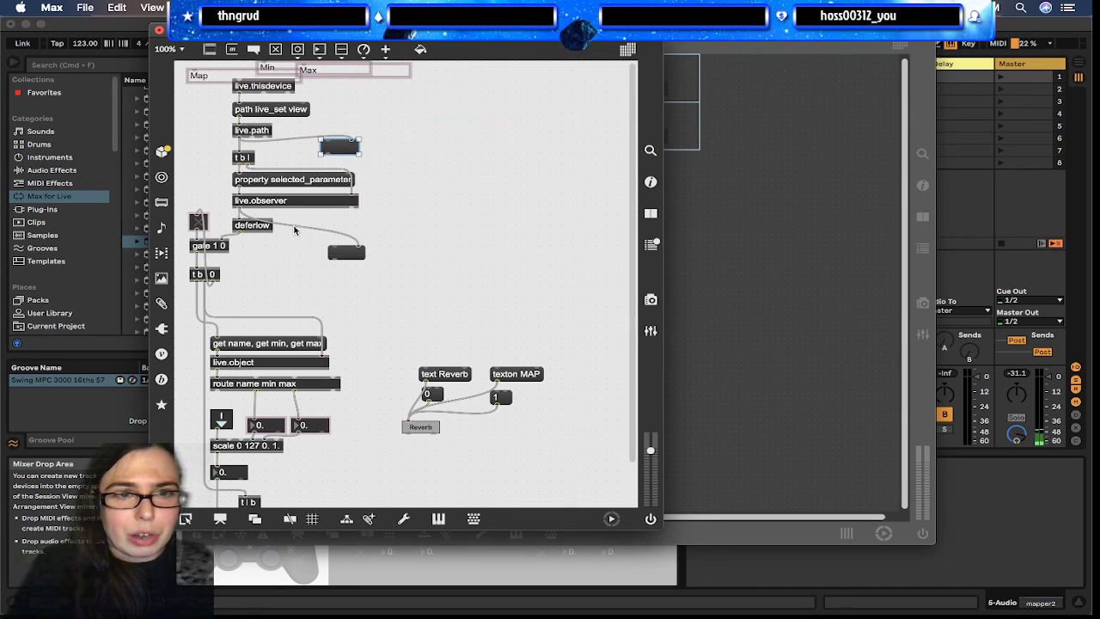
{"action": "mouse_move", "coordinate": [343, 257]}
{"action": "left_mouse_down"}
{"action": "mouse_move", "coordinate": [347, 292]}
{"action": "mouse_move", "coordinate": [311, 222]}
{"action": "mouse_move", "coordinate": [315, 246]}
{"action": "mouse_move", "coordinate": [359, 249]}
{"action": "mouse_move", "coordinate": [346, 247]}
{"action": "left_mouse_up"}
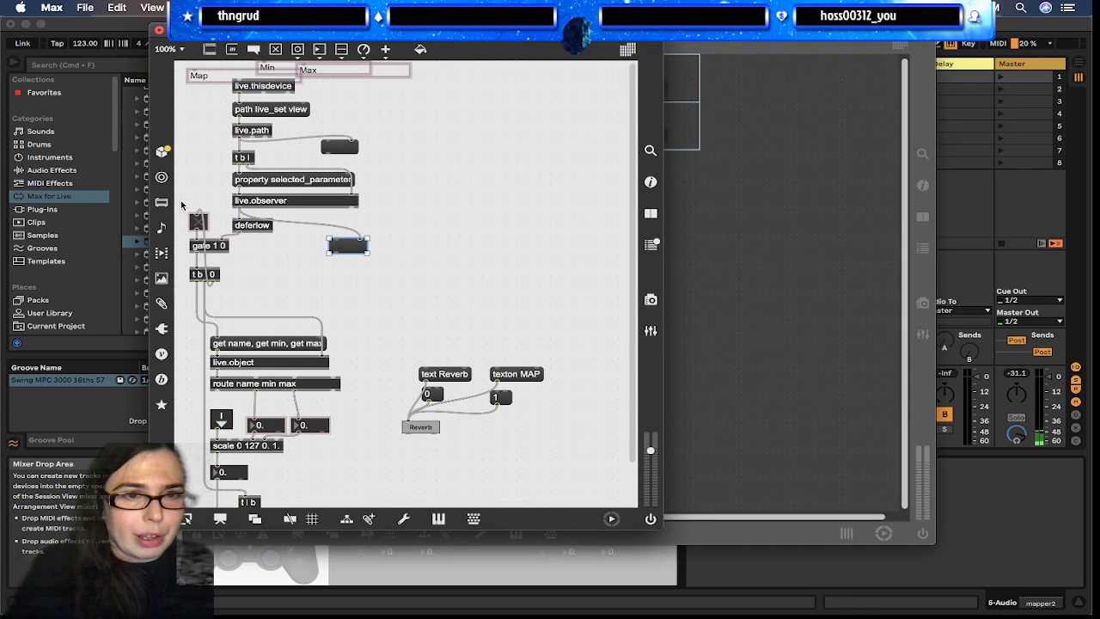
Check the cords leaving the t b l 0 object and connect a new message box to the last outlet of route name min max
{"action": "left_click", "coordinate": [198, 220]}
{"action": "left_click", "coordinate": [198, 222]}
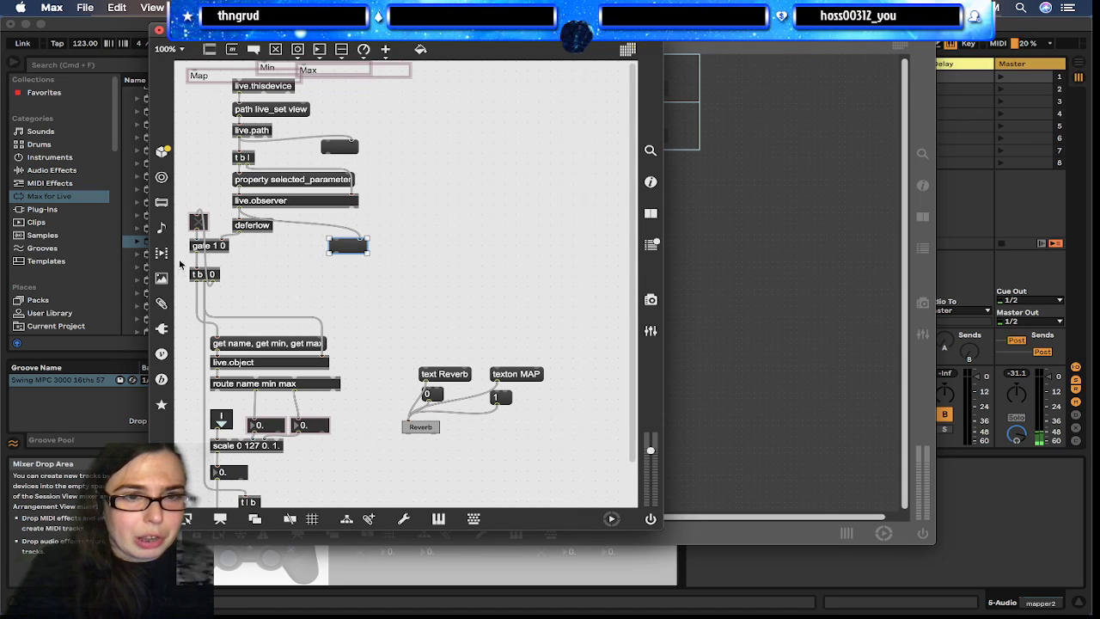
{"action": "left_click", "coordinate": [204, 267]}
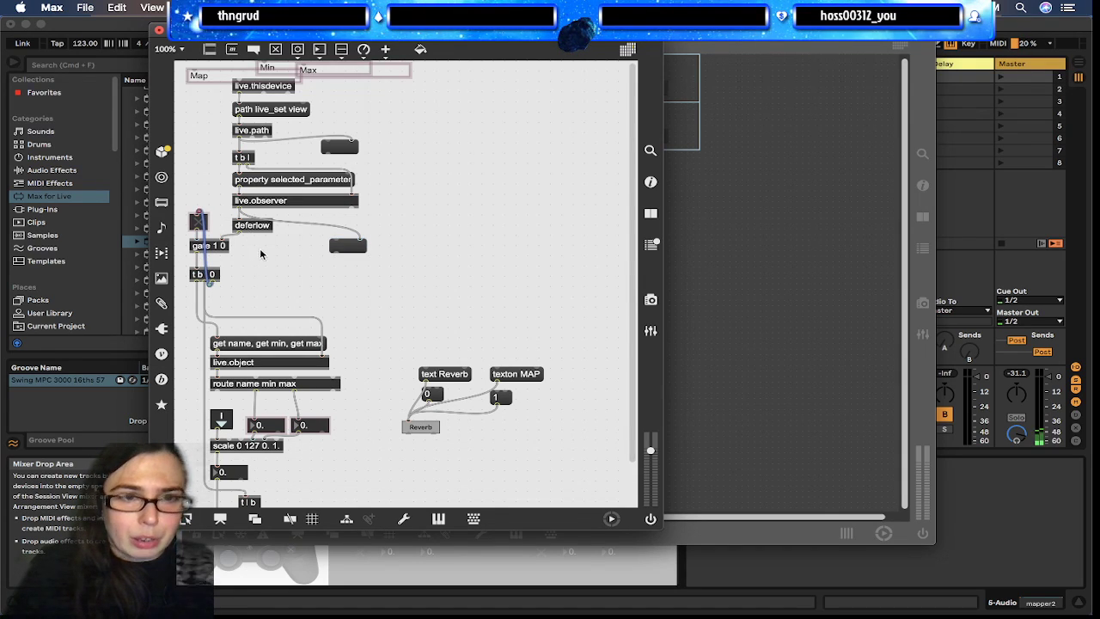
{"action": "left_click", "coordinate": [224, 314]}
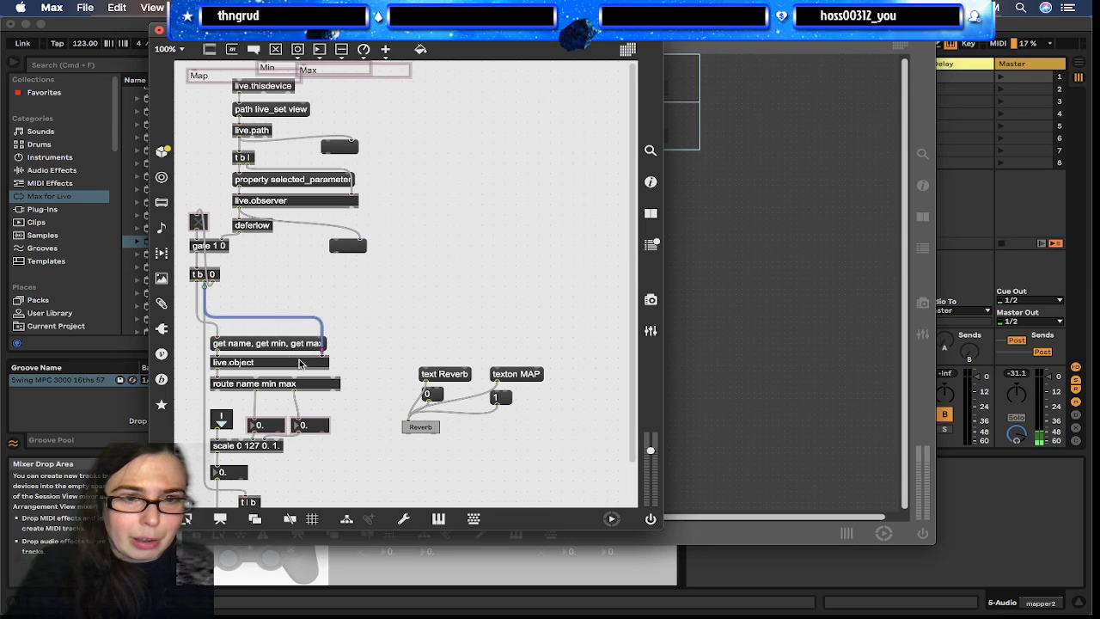
{"action": "left_click", "coordinate": [372, 427]}
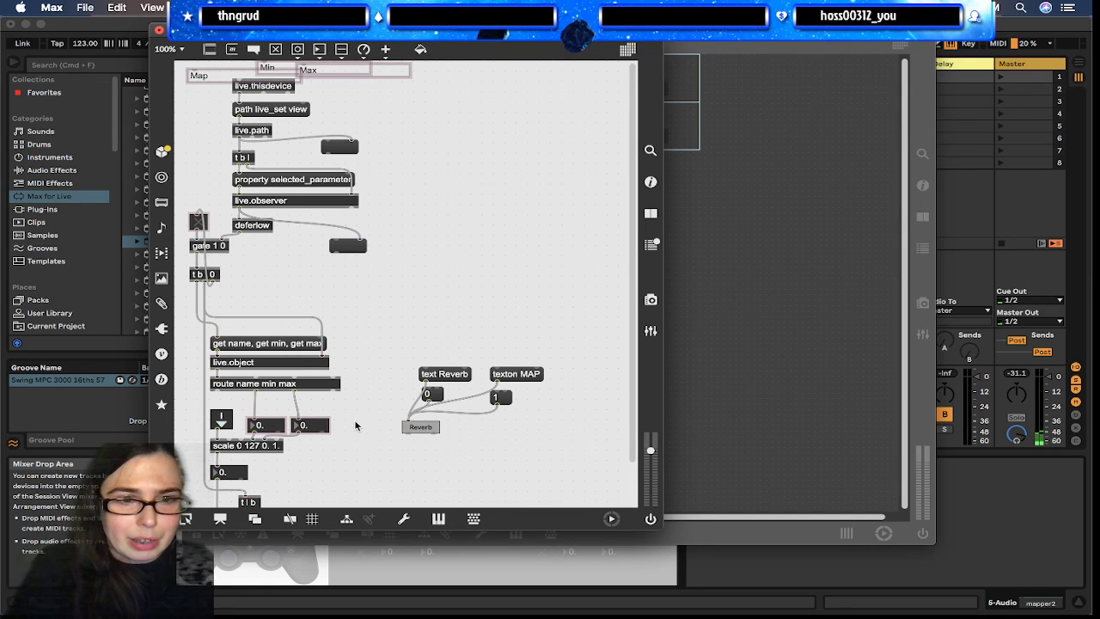
{"action": "scroll", "coordinate": [356, 423], "scroll_direction": "down", "scroll_amount": 3}
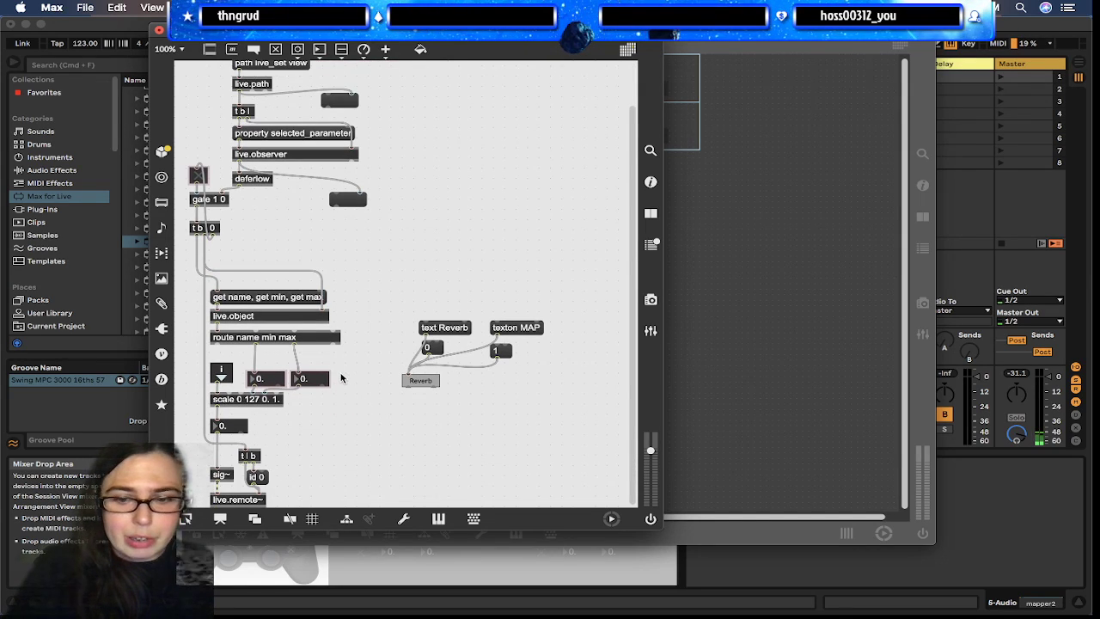
{"action": "key", "text": "n"}
{"action": "left_click_drag", "start_coordinate": [332, 346], "coordinate": [328, 406]}
{"action": "left_click", "coordinate": [359, 388]}
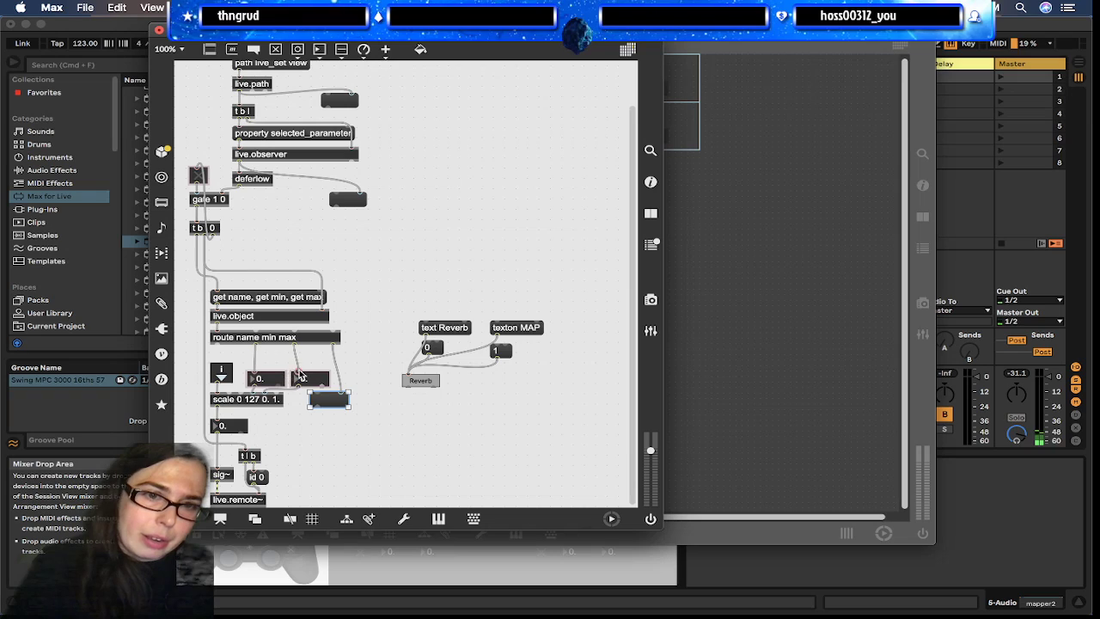
Examine the module's min, max and scaled output number boxes and the main mapper2 patch's patching and presentation layouts
{"action": "left_click", "coordinate": [304, 379]}
{"action": "left_click", "coordinate": [274, 379]}
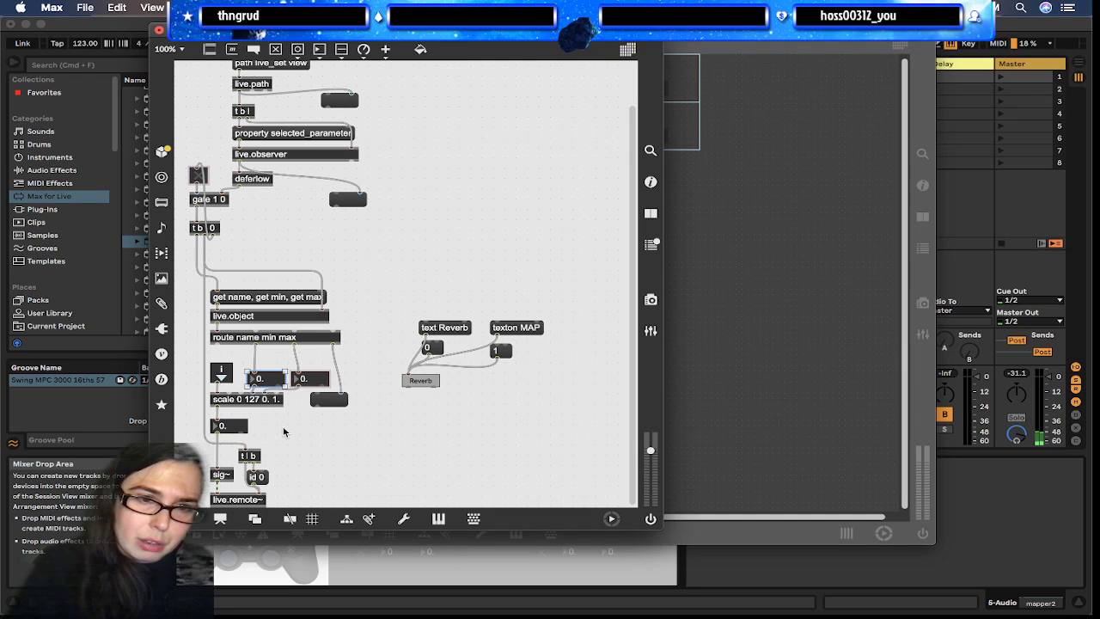
{"action": "left_click", "coordinate": [241, 430]}
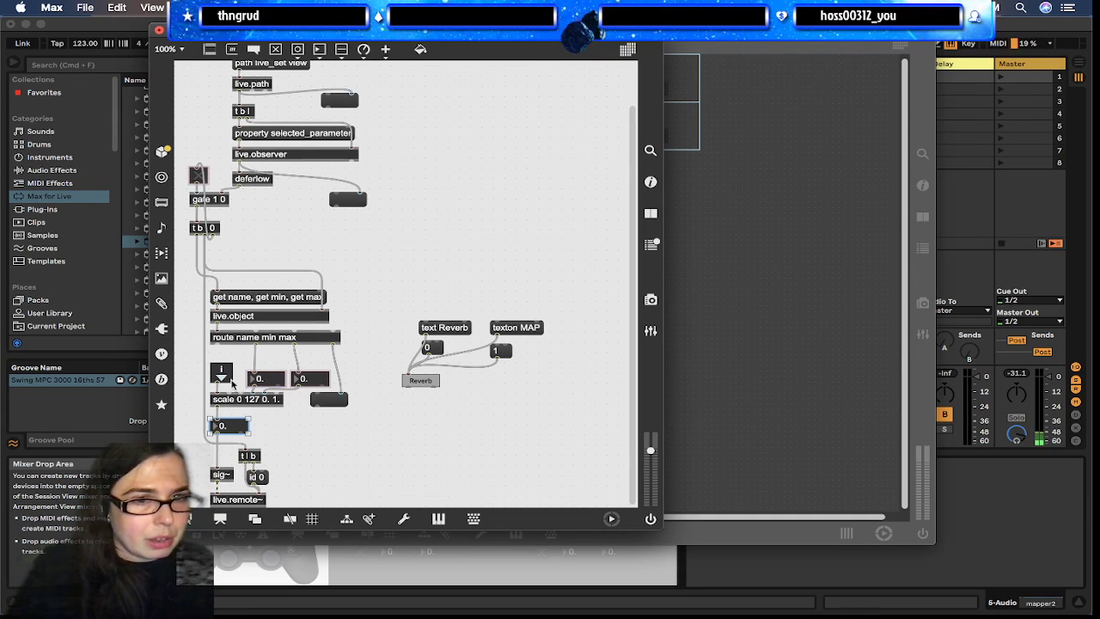
{"action": "key", "text": "super+alt+e"}
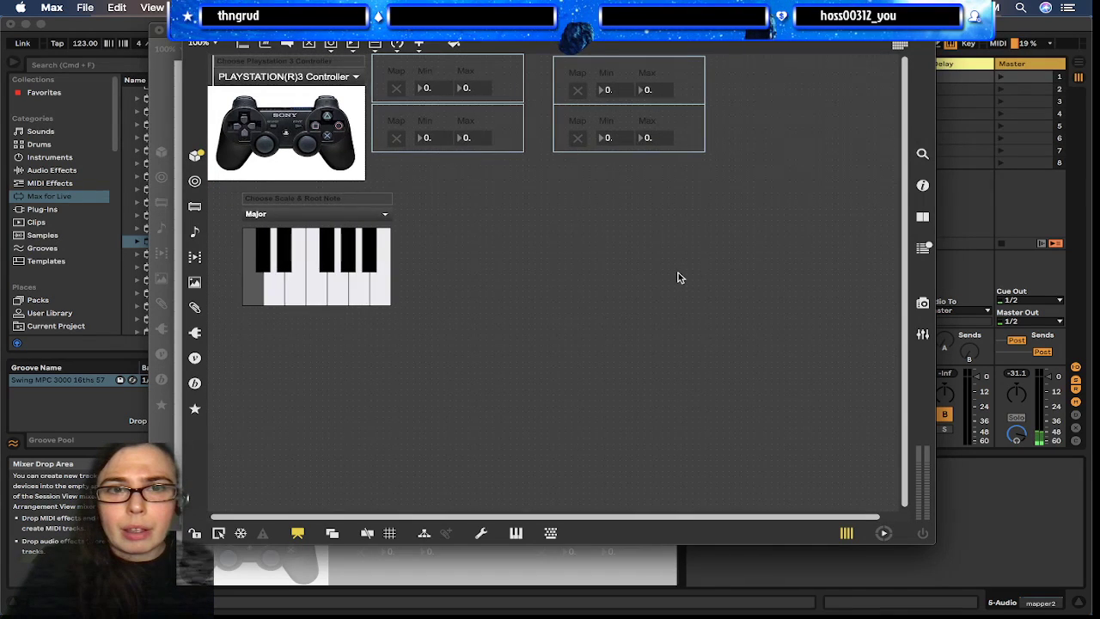
{"action": "key", "text": "super+alt+e"}
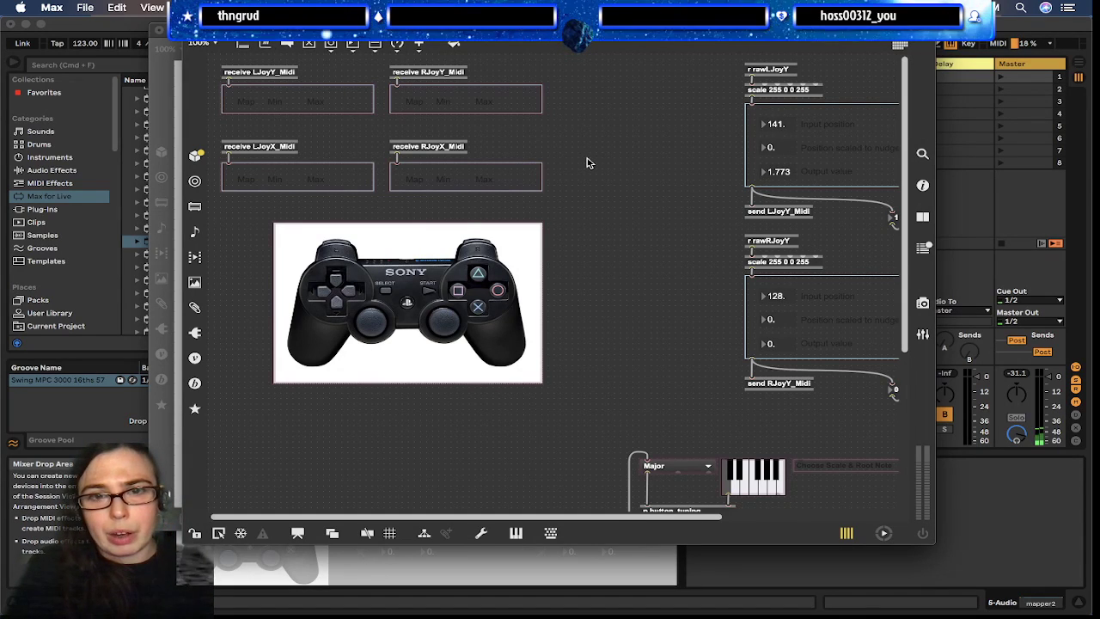
{"action": "key", "text": "super+alt+e"}
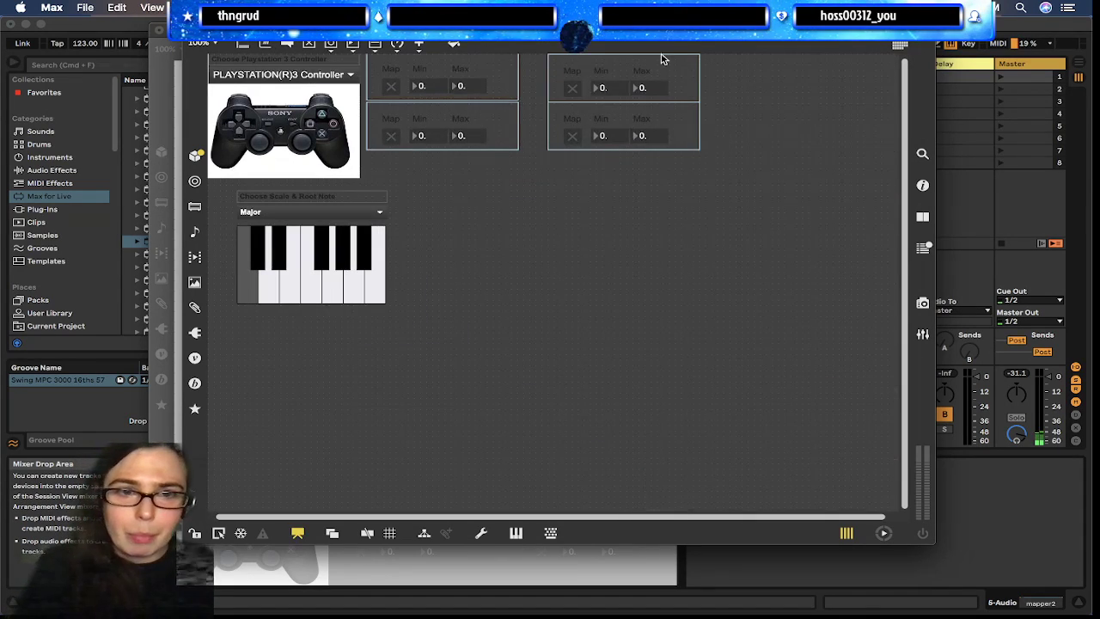
In the Map module, reroute the cord from t b l 0 to the toggle around gate 1 0 and raise the min and max number boxes slightly
{"action": "key", "text": "super+grave"}
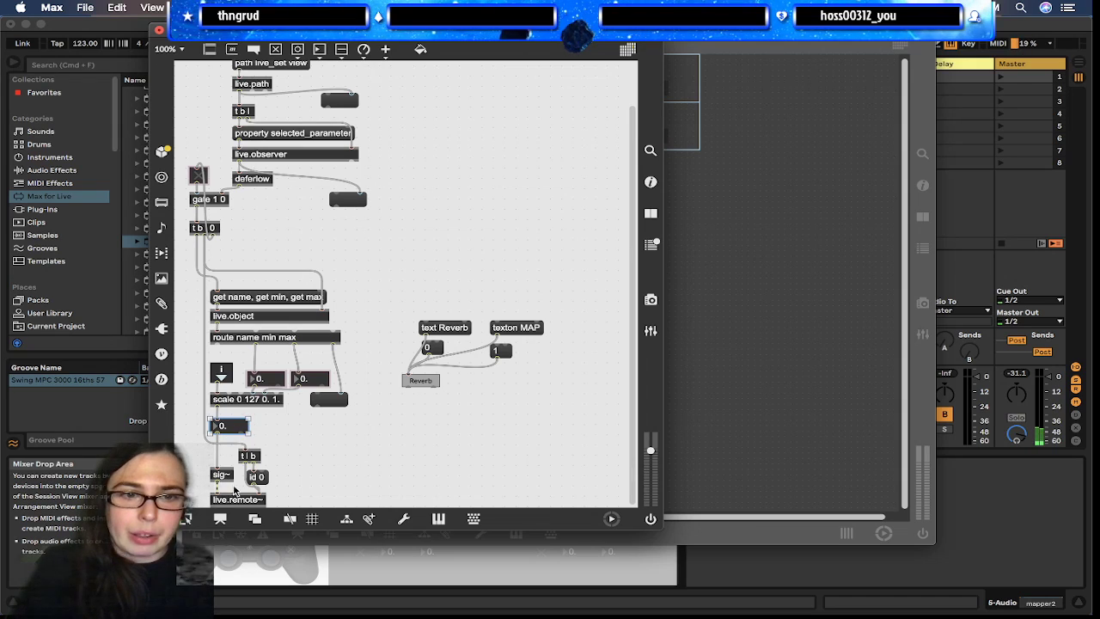
{"action": "left_click", "coordinate": [219, 453]}
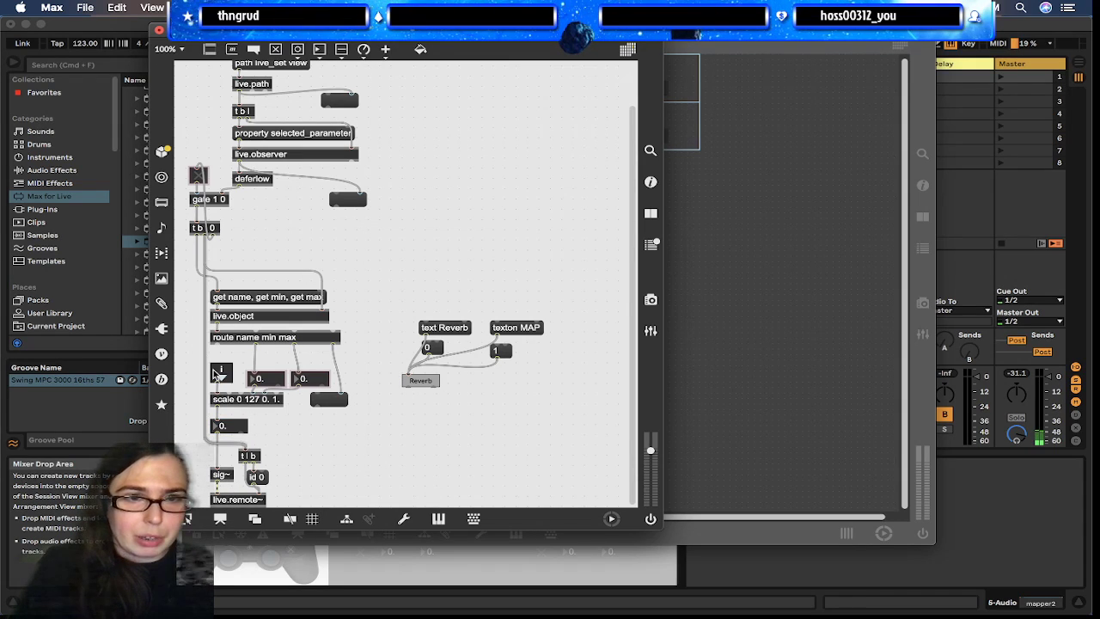
{"action": "left_click", "coordinate": [232, 444]}
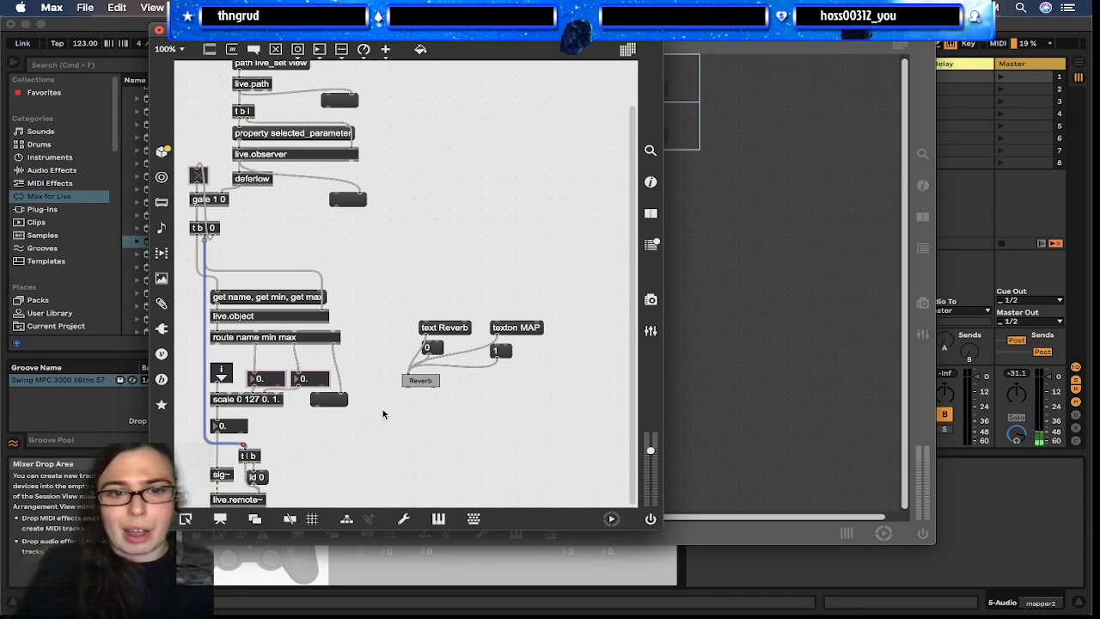
{"action": "key", "text": "BackSpace"}
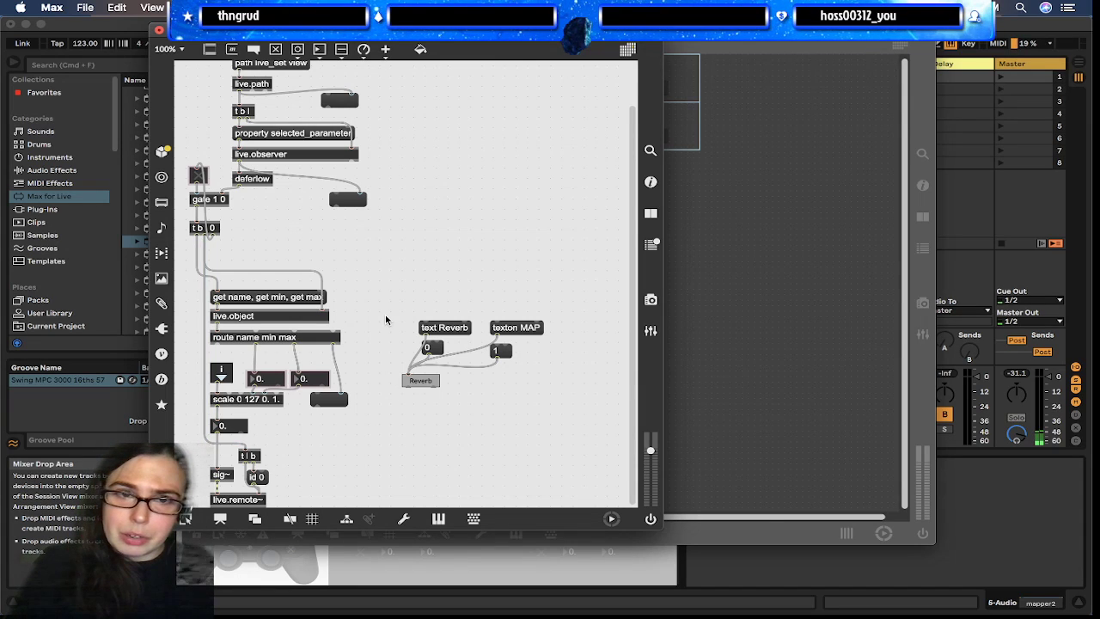
{"action": "scroll", "coordinate": [386, 319], "scroll_direction": "up", "scroll_amount": 3}
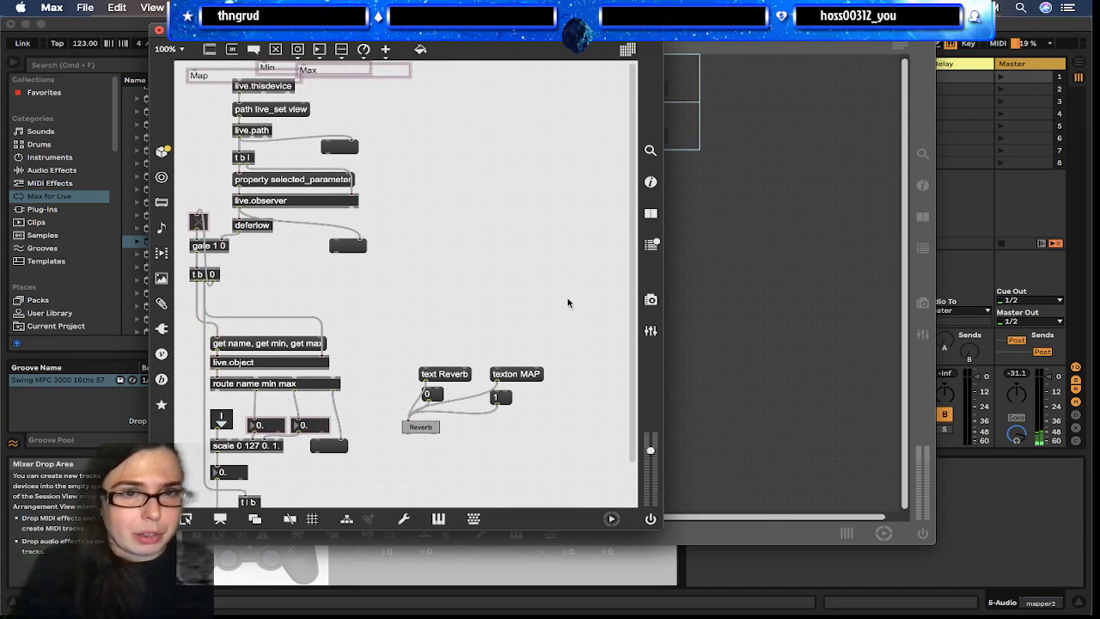
{"action": "left_click_drag", "start_coordinate": [214, 279], "coordinate": [195, 214]}
{"action": "left_click_drag", "start_coordinate": [205, 264], "coordinate": [183, 263]}
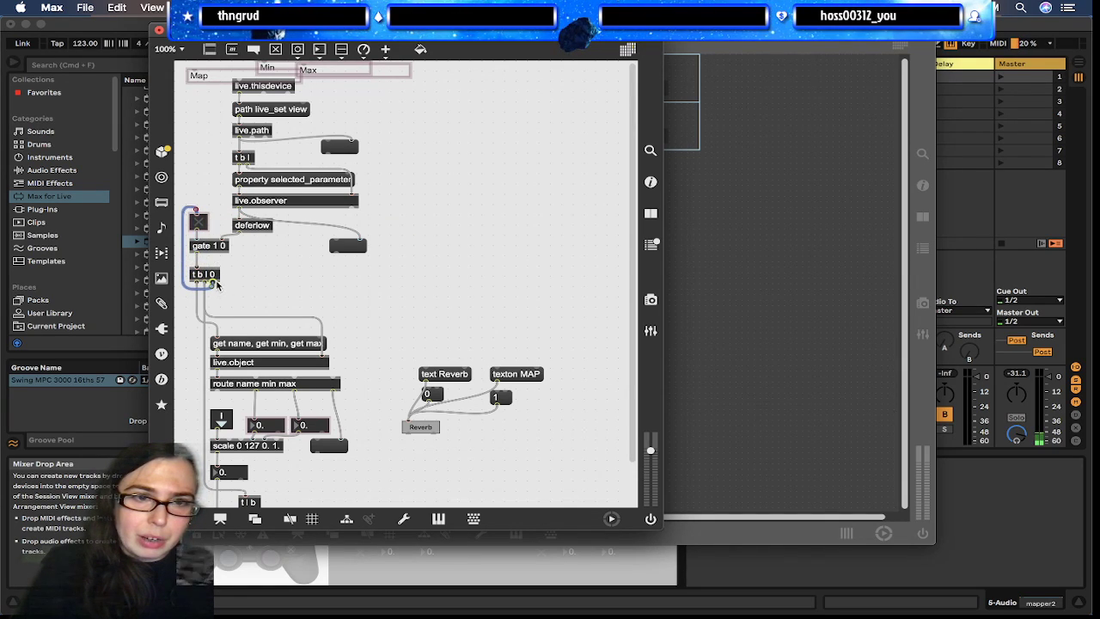
{"action": "left_click", "coordinate": [299, 272]}
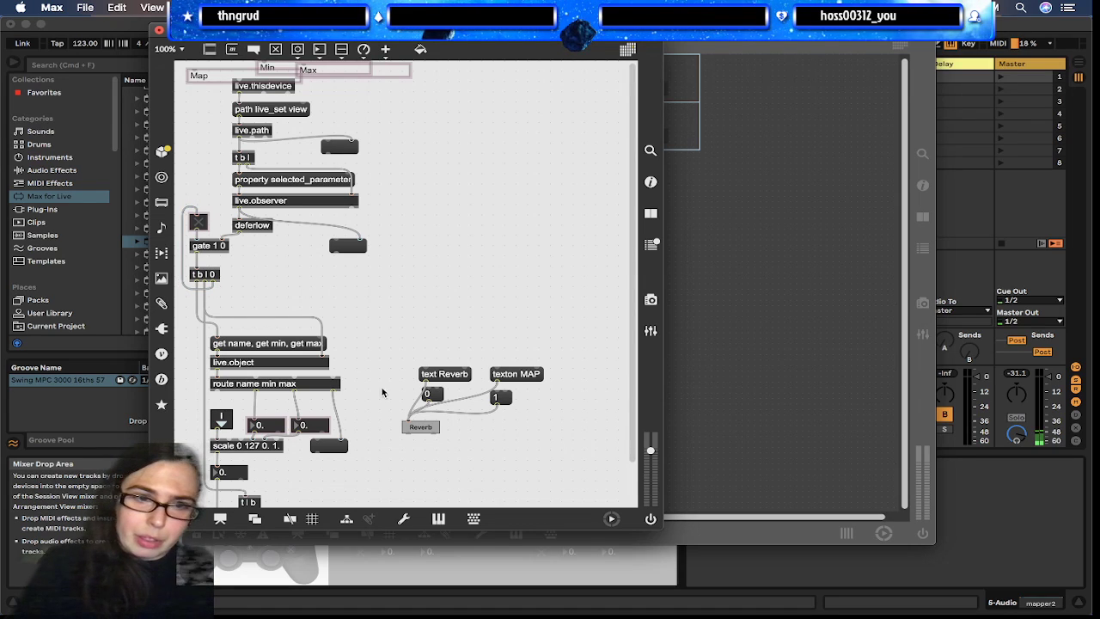
{"action": "left_click_drag", "start_coordinate": [270, 408], "coordinate": [308, 421]}
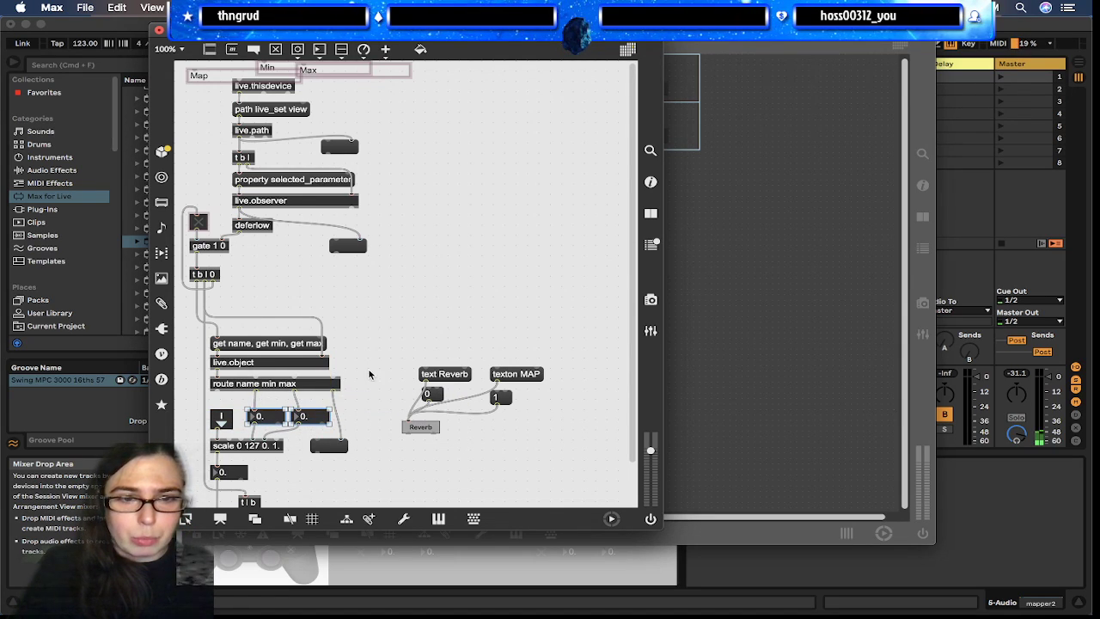
{"action": "left_click", "coordinate": [395, 337]}
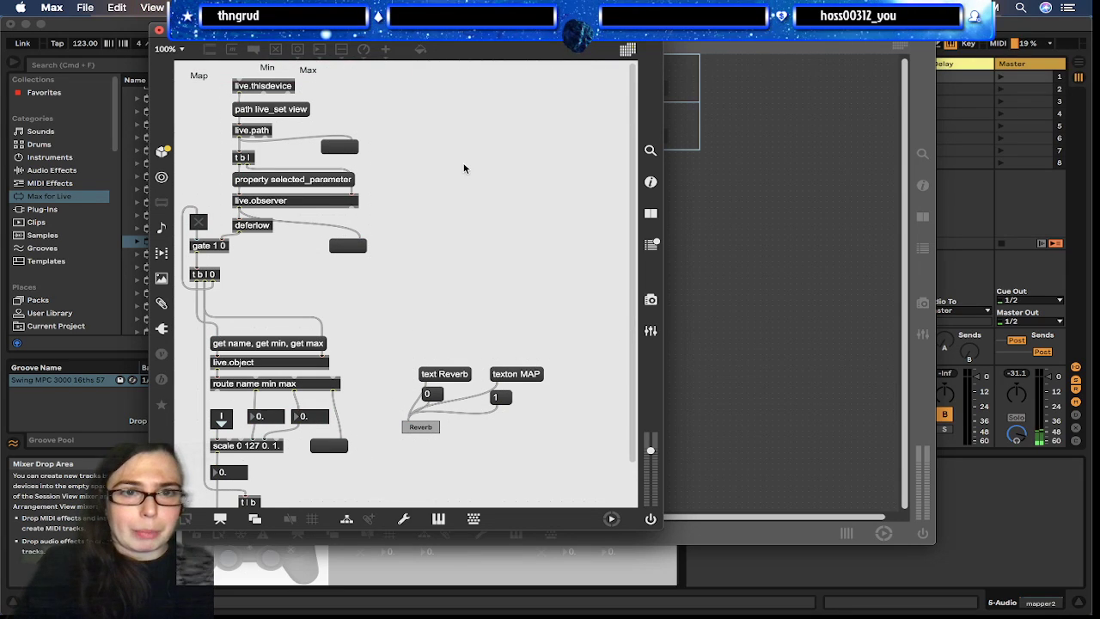
Add the three empty message boxes beside live.path, live.observer and route name min max to the Map module's presentation
{"action": "left_click", "coordinate": [323, 146]}
{"action": "left_click", "coordinate": [342, 249], "text": "shift"}
{"action": "left_click", "coordinate": [323, 445], "text": "shift"}
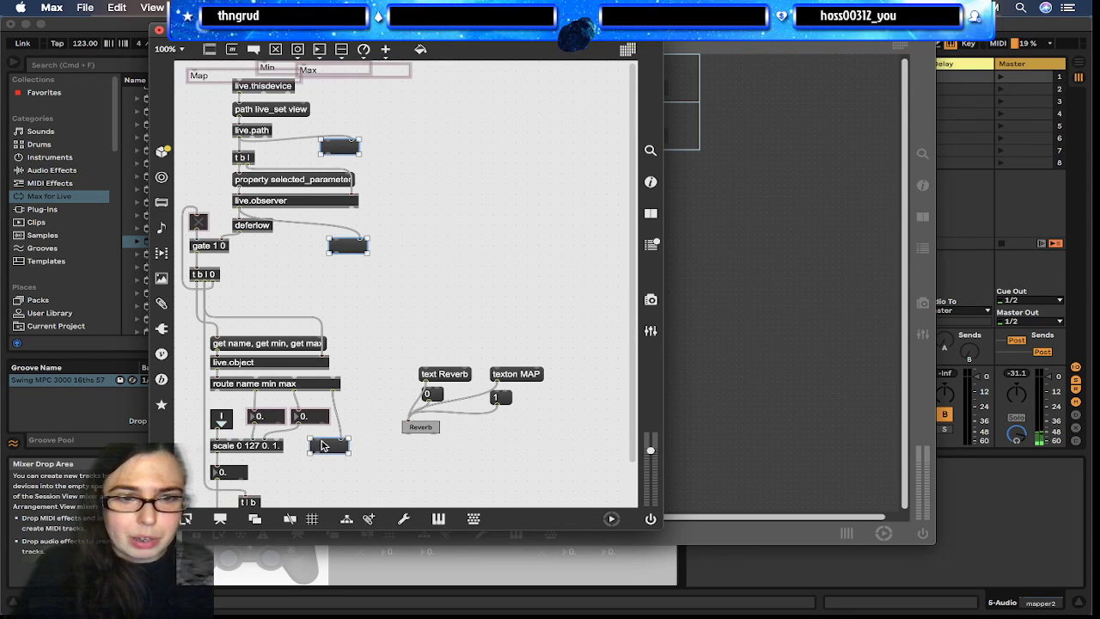
{"action": "left_click", "coordinate": [462, 219]}
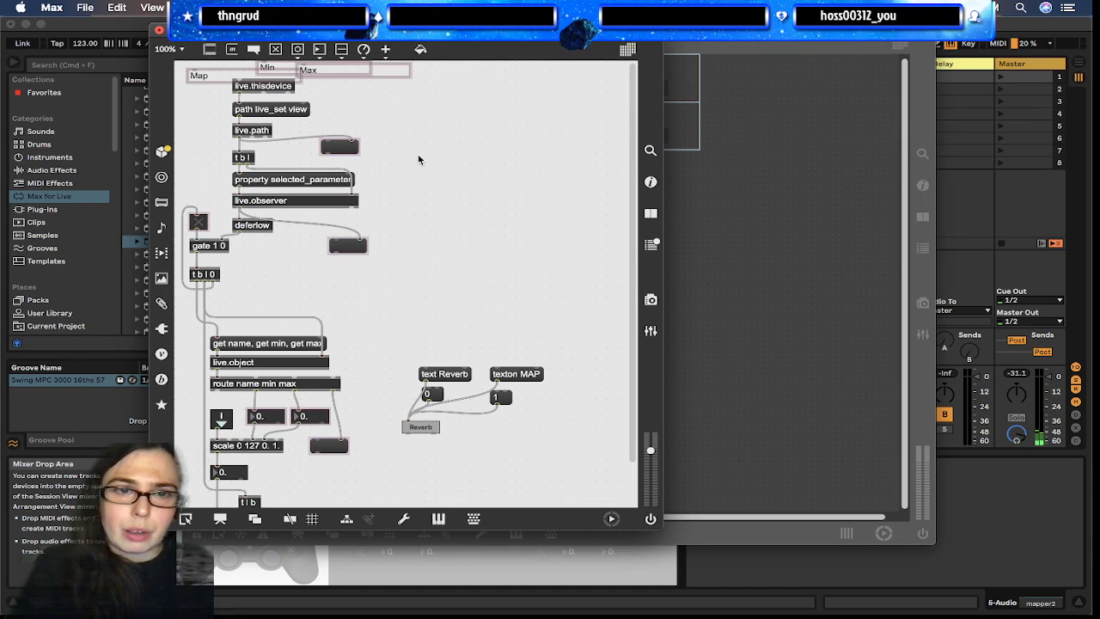
In the Map module's presentation layout, stack the three message boxes beside the Max field and widen them equally
{"action": "key", "text": "super+alt+e"}
{"action": "left_click_drag", "start_coordinate": [339, 146], "coordinate": [328, 80]}
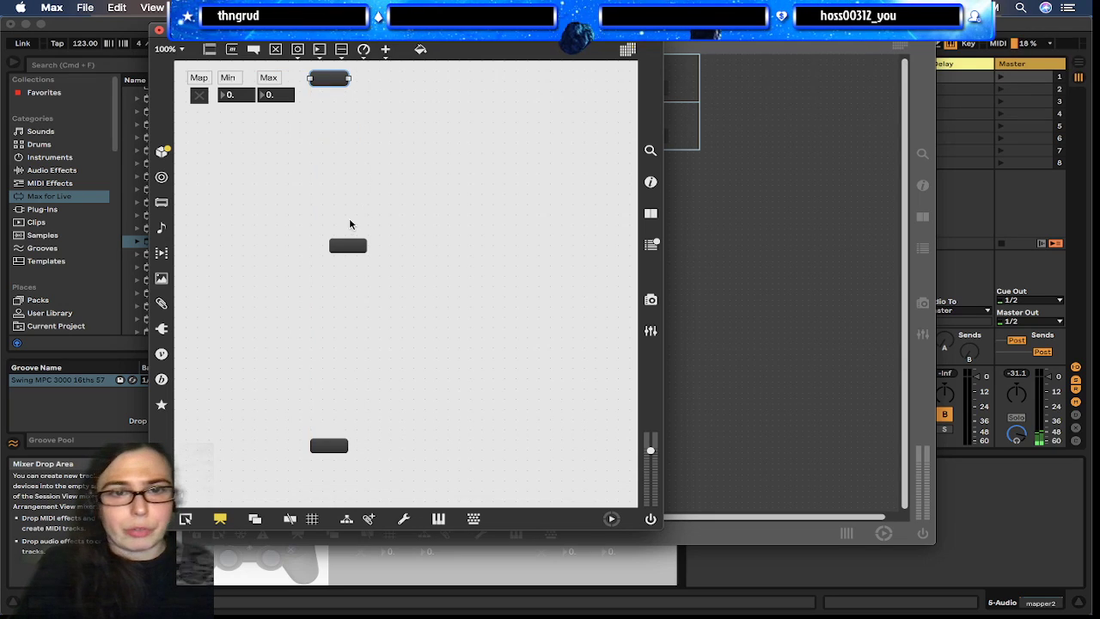
{"action": "left_click_drag", "start_coordinate": [348, 248], "coordinate": [329, 100]}
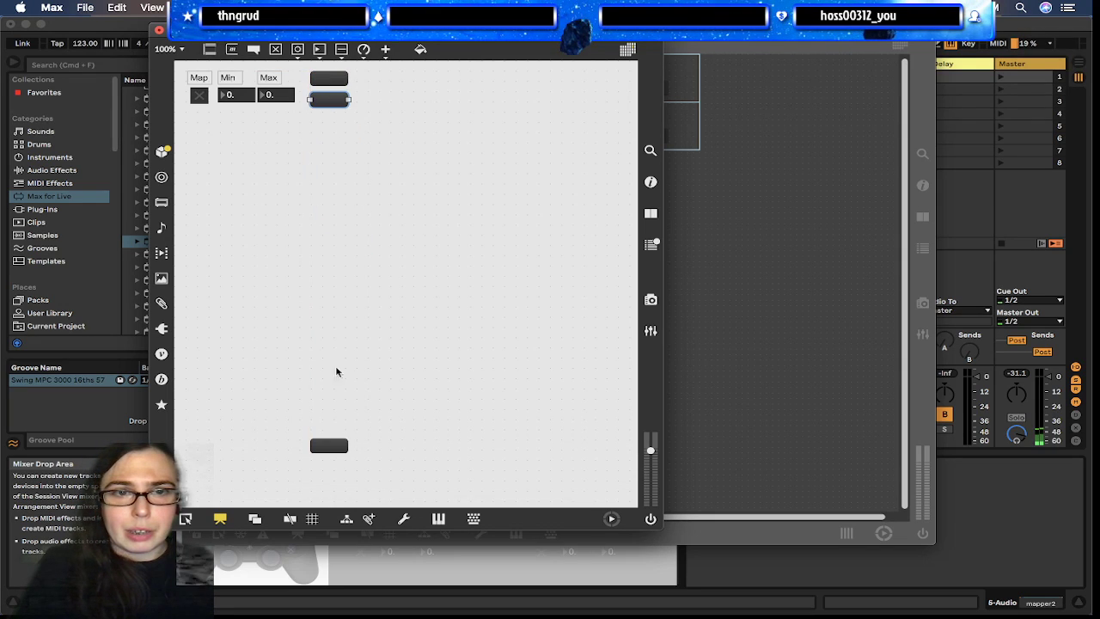
{"action": "left_click_drag", "start_coordinate": [316, 455], "coordinate": [401, 79]}
{"action": "left_click", "coordinate": [367, 197]}
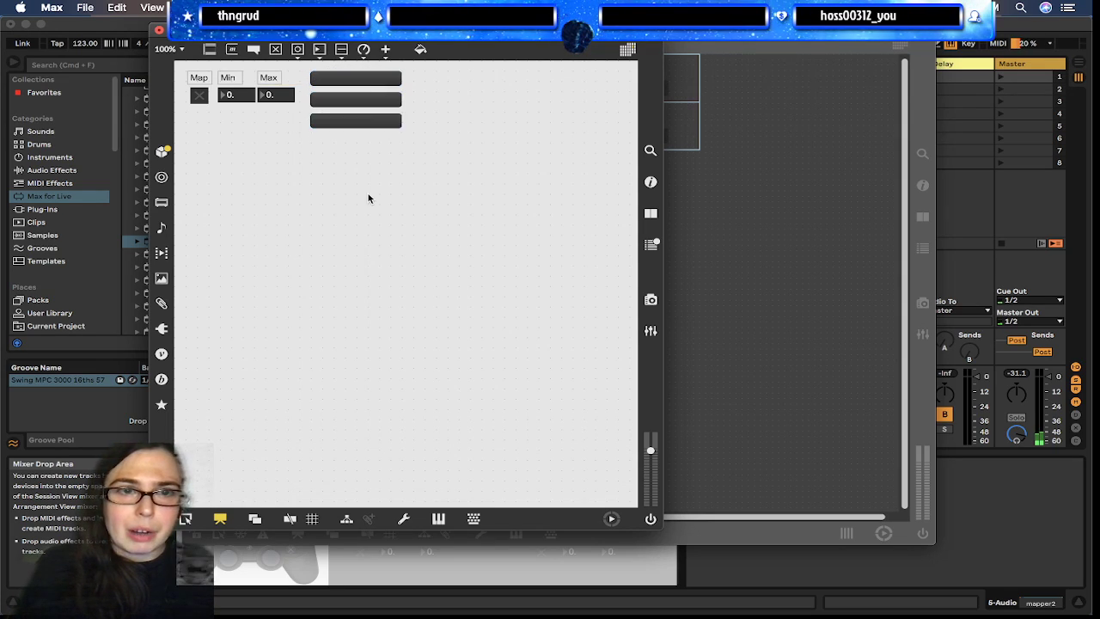
Close the Map module, widen the four Map bpatchers in mapper2 to fit the message boxes, and close the device patch
{"action": "key", "text": "super+w"}
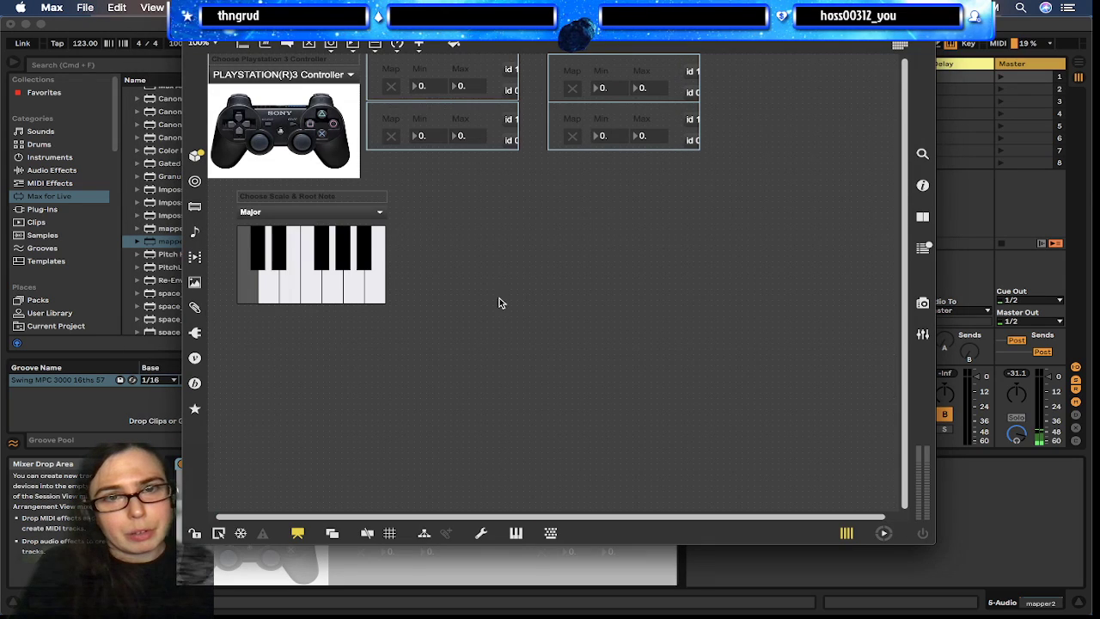
{"action": "left_click_drag", "start_coordinate": [765, 135], "coordinate": [539, 86]}
{"action": "left_click", "coordinate": [705, 194]}
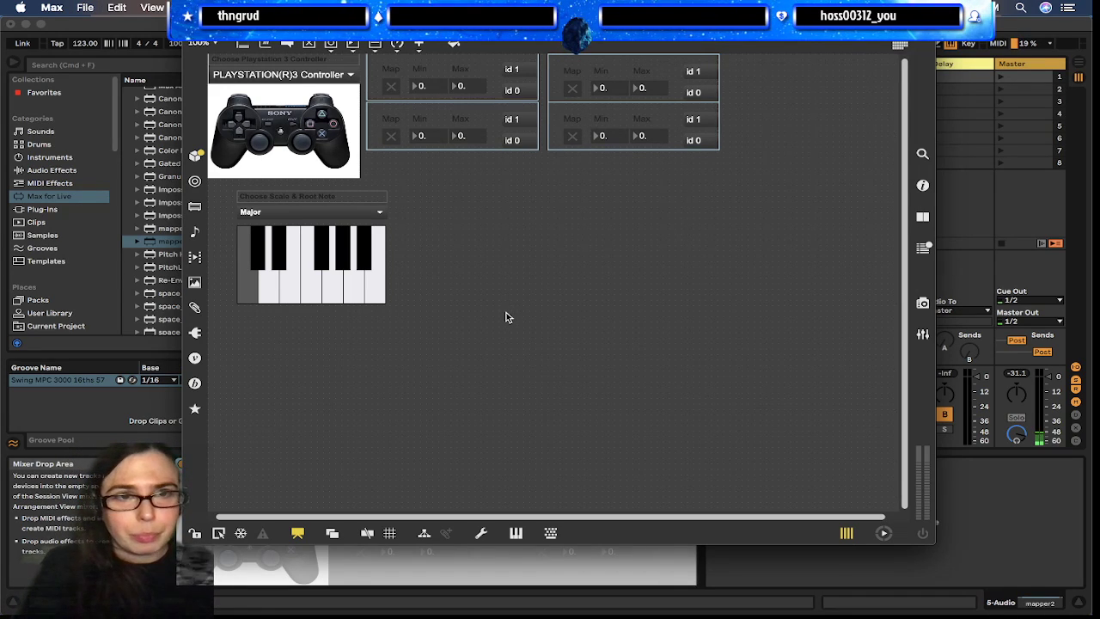
{"action": "key", "text": "super+w"}
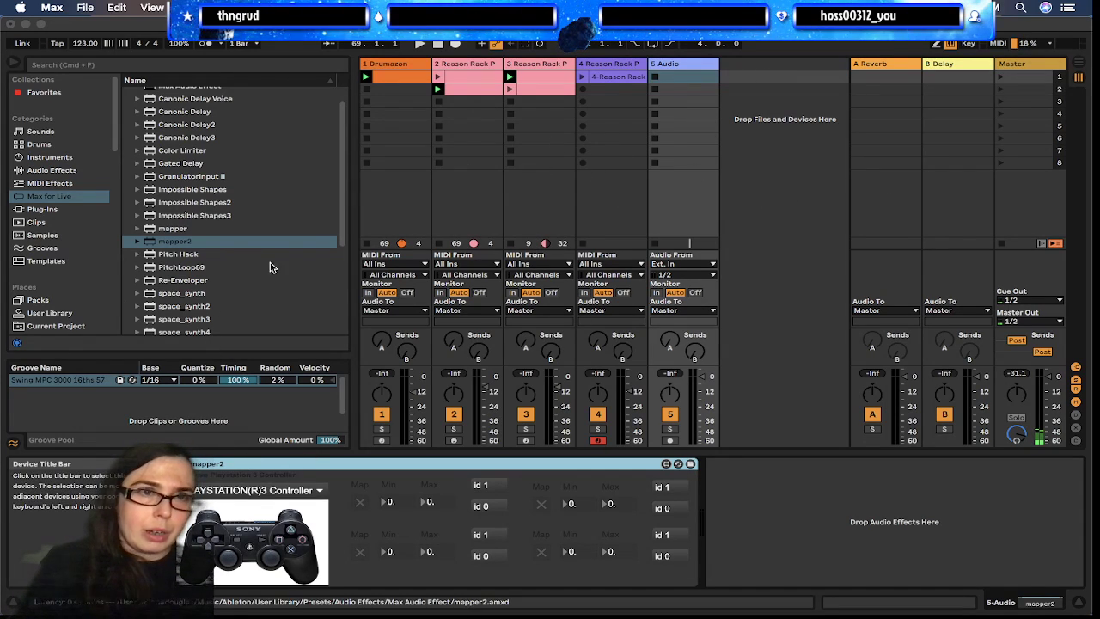
Restart Live with an empty default set
{"action": "left_click", "coordinate": [142, 26]}
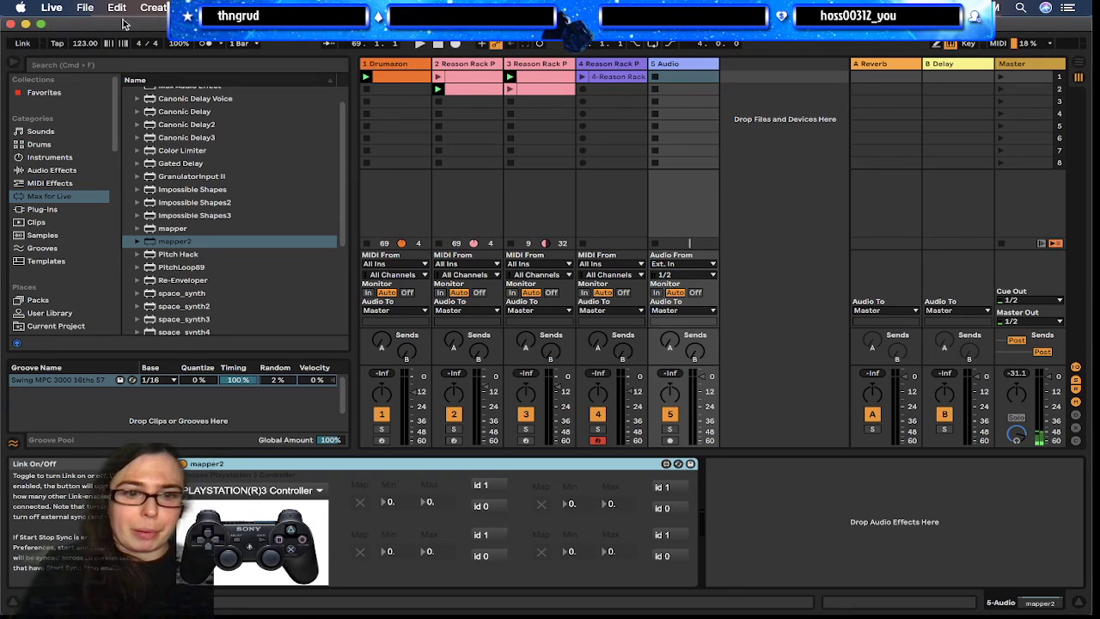
{"action": "left_click", "coordinate": [771, 250]}
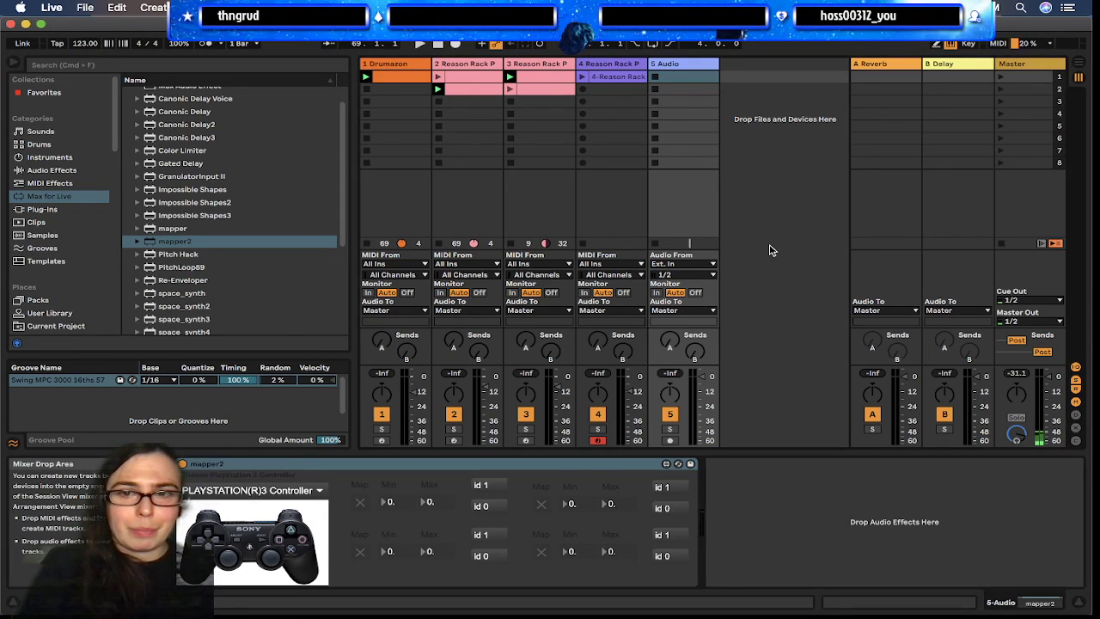
{"action": "key", "text": "super+m"}
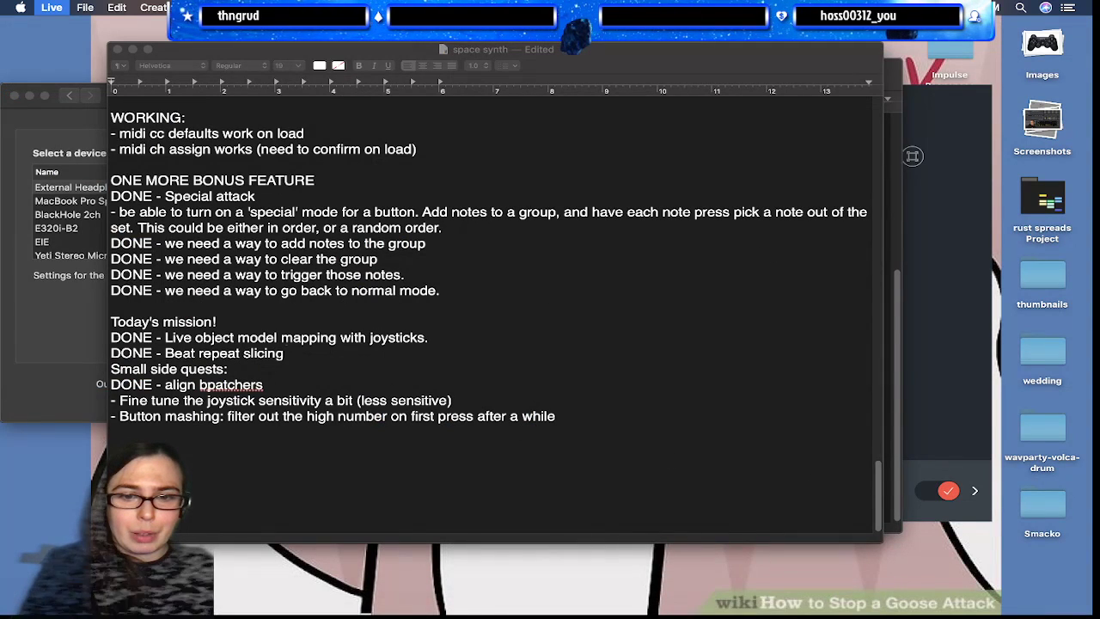
{"action": "mouse_move", "coordinate": [627, 606]}
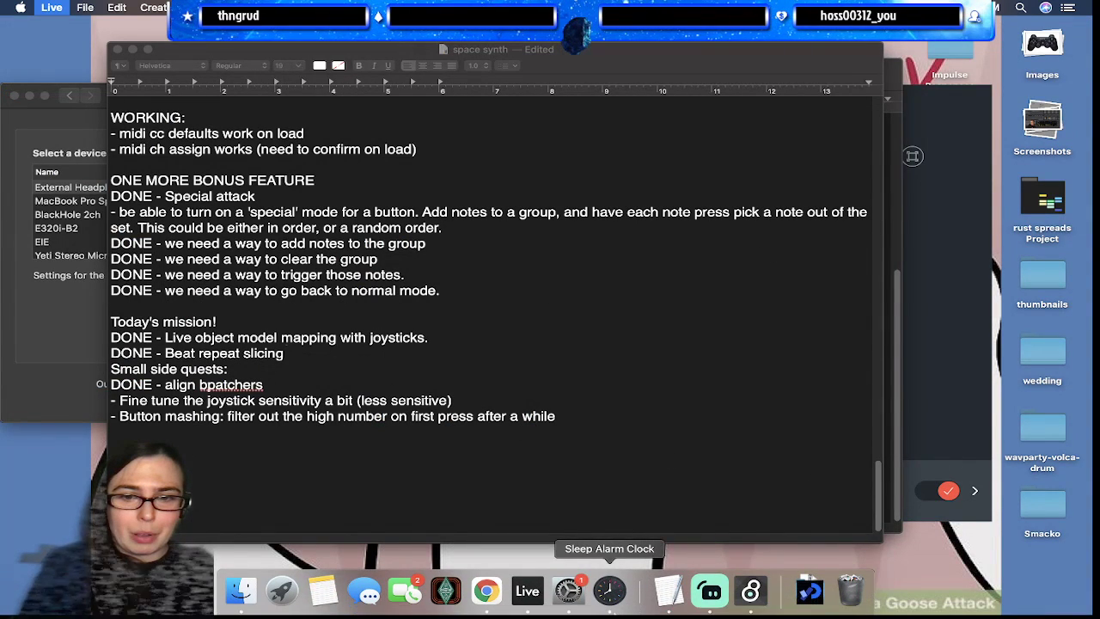
{"action": "left_click", "coordinate": [525, 601]}
{"action": "mouse_move", "coordinate": [499, 602]}
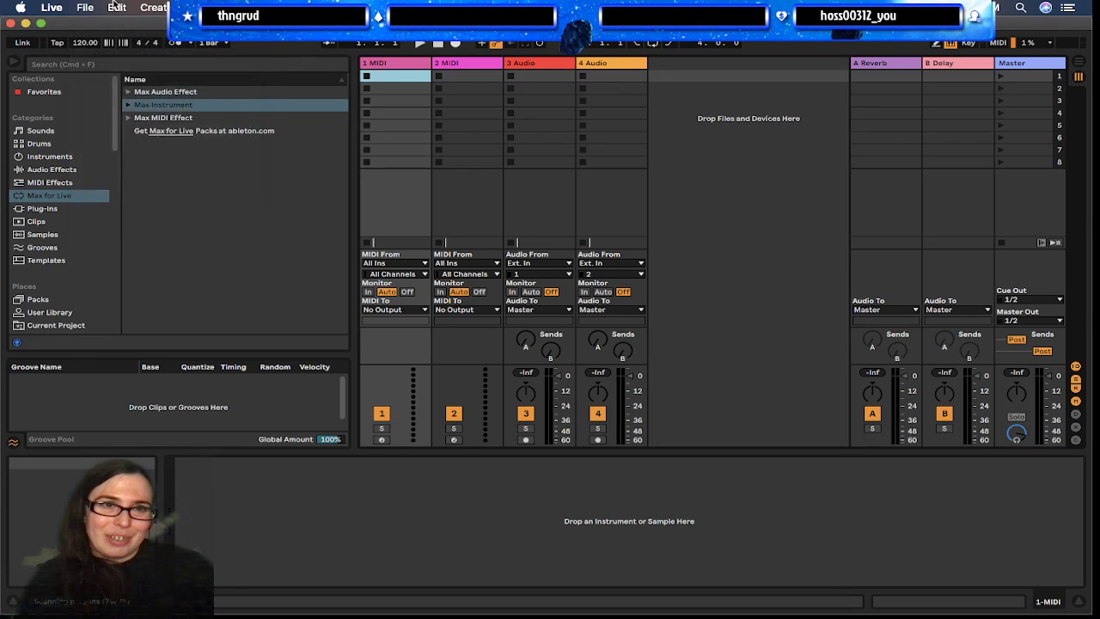
Load the mapper2 device from the Max Audio Effect folder onto the 4 Audio track
{"action": "left_click", "coordinate": [127, 92]}
{"action": "scroll", "coordinate": [198, 249], "scroll_direction": "down", "scroll_amount": 8}
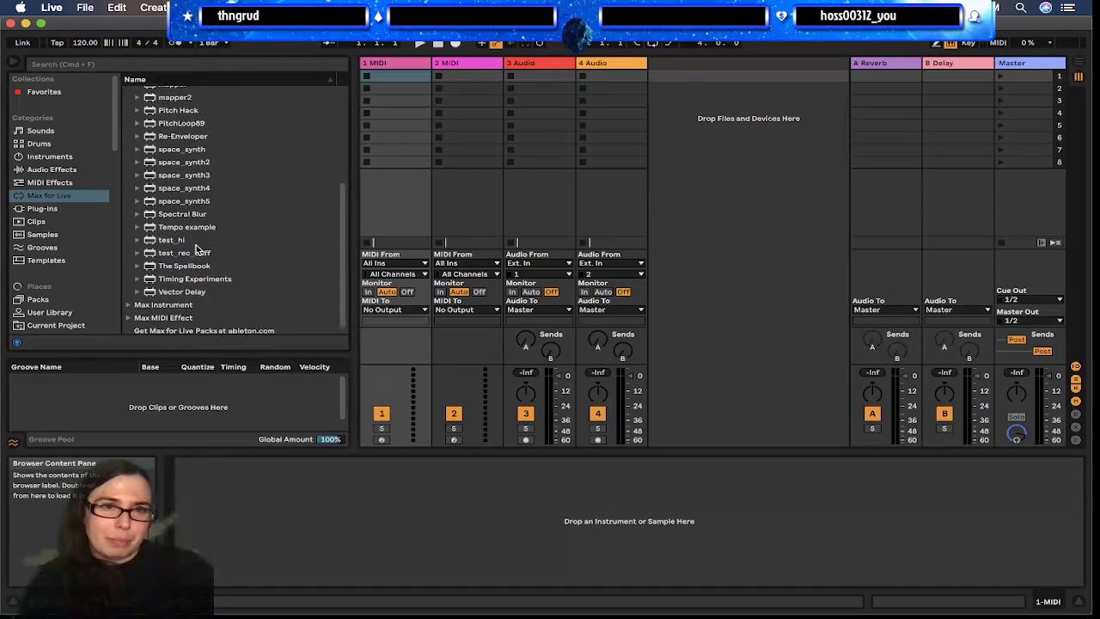
{"action": "scroll", "coordinate": [195, 249], "scroll_direction": "up", "scroll_amount": 5}
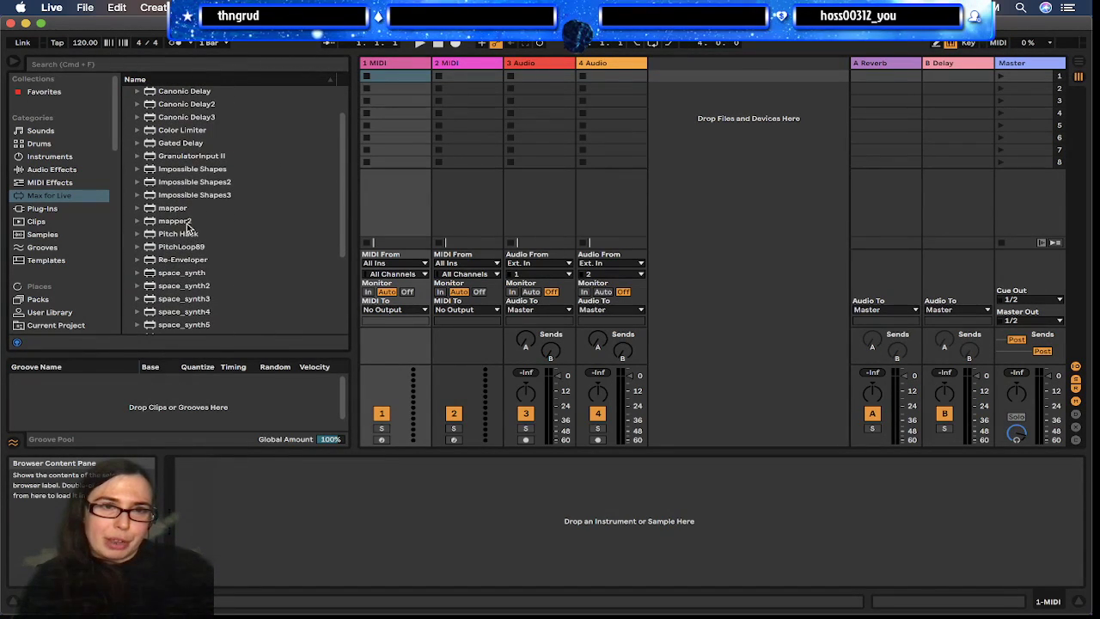
{"action": "left_click", "coordinate": [185, 223]}
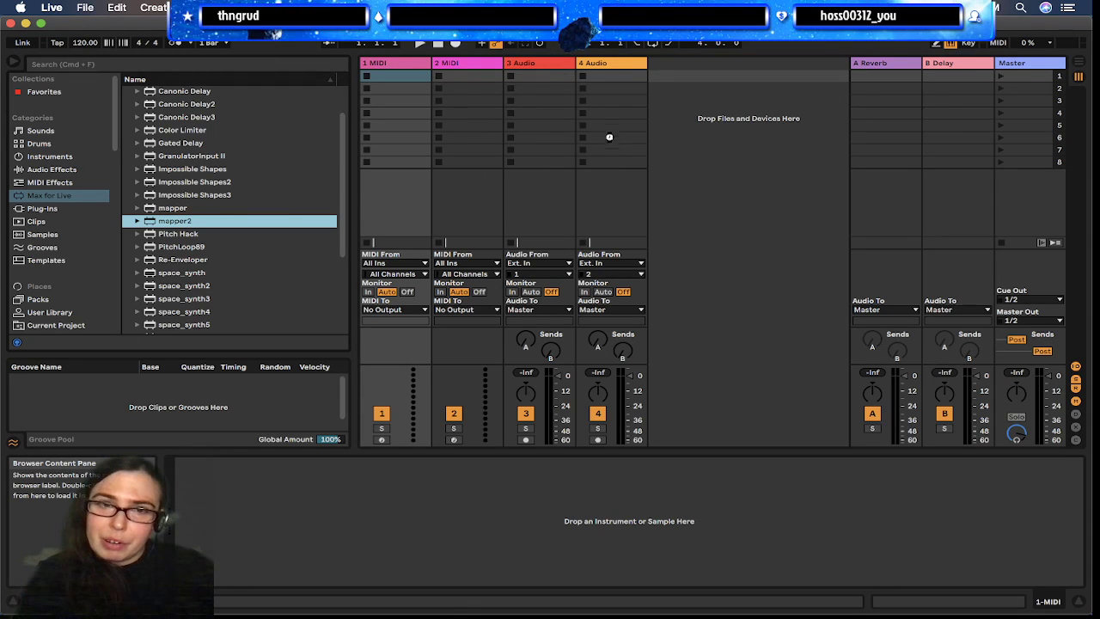
{"action": "left_click_drag", "start_coordinate": [583, 189], "coordinate": [582, 189]}
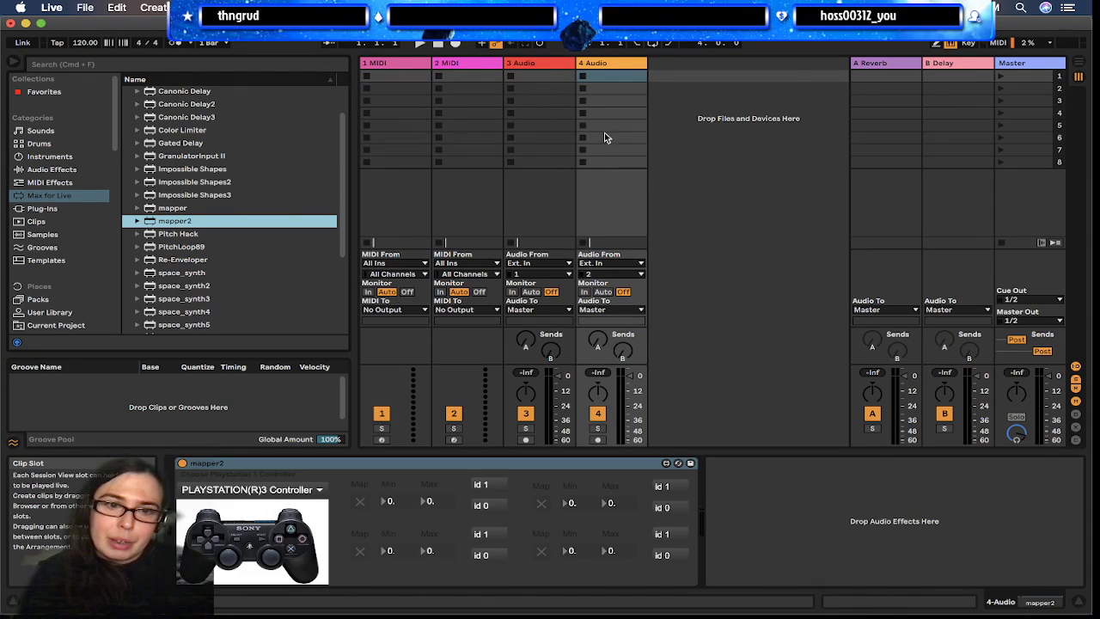
Audition Collision presets in the Instruments library, including Air Of Dread, Noisy Pad, Slow Pad and Sandman Pad
{"action": "left_click", "coordinate": [527, 69]}
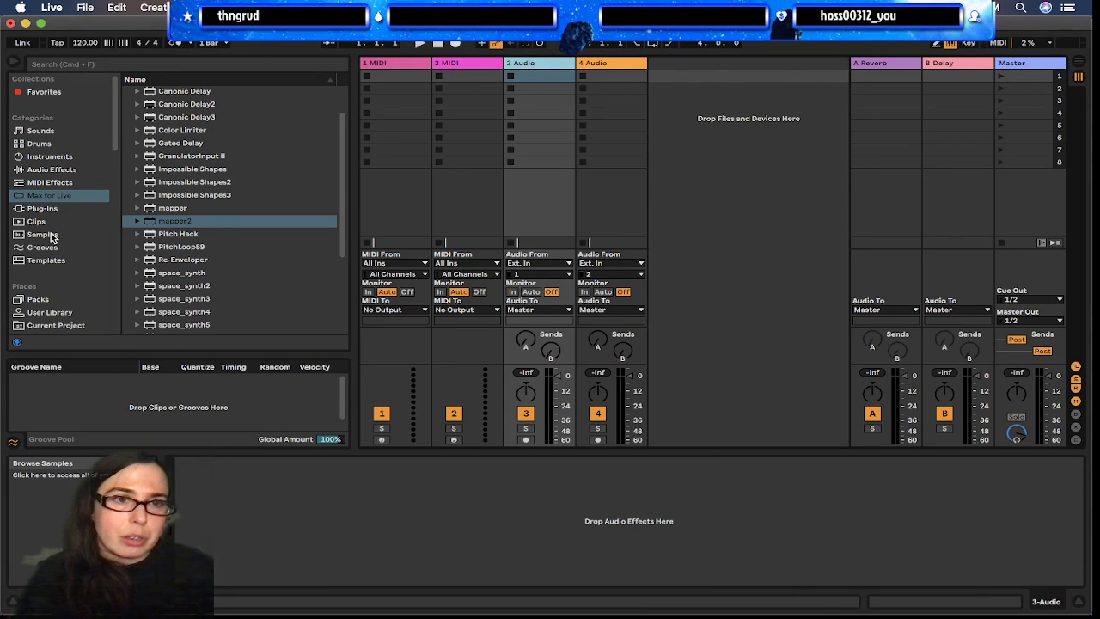
{"action": "left_click", "coordinate": [47, 160]}
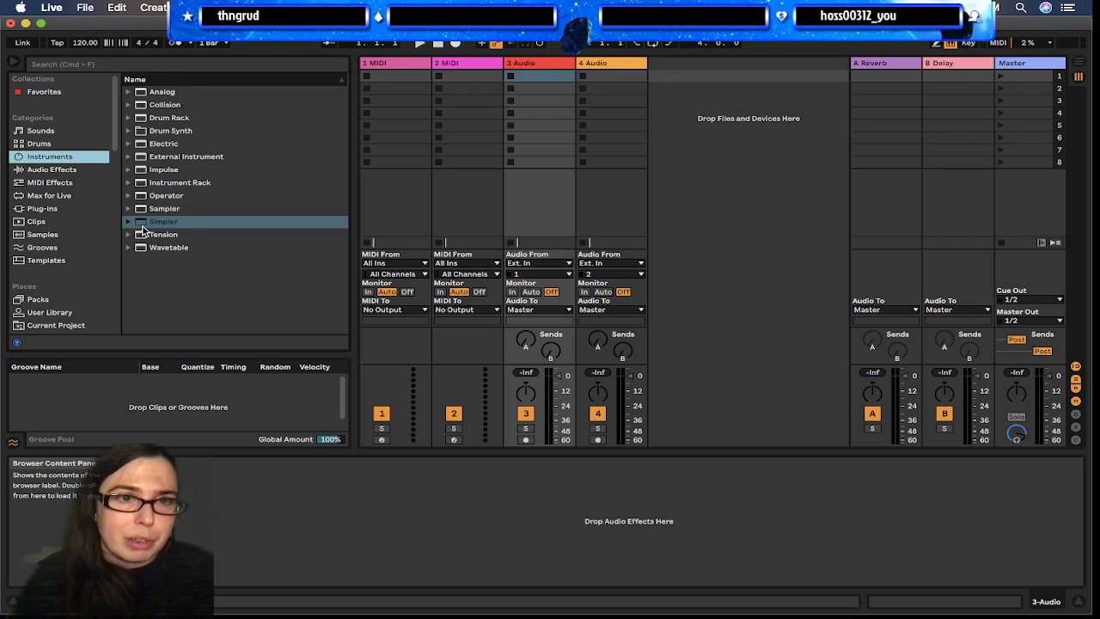
{"action": "left_click", "coordinate": [127, 105]}
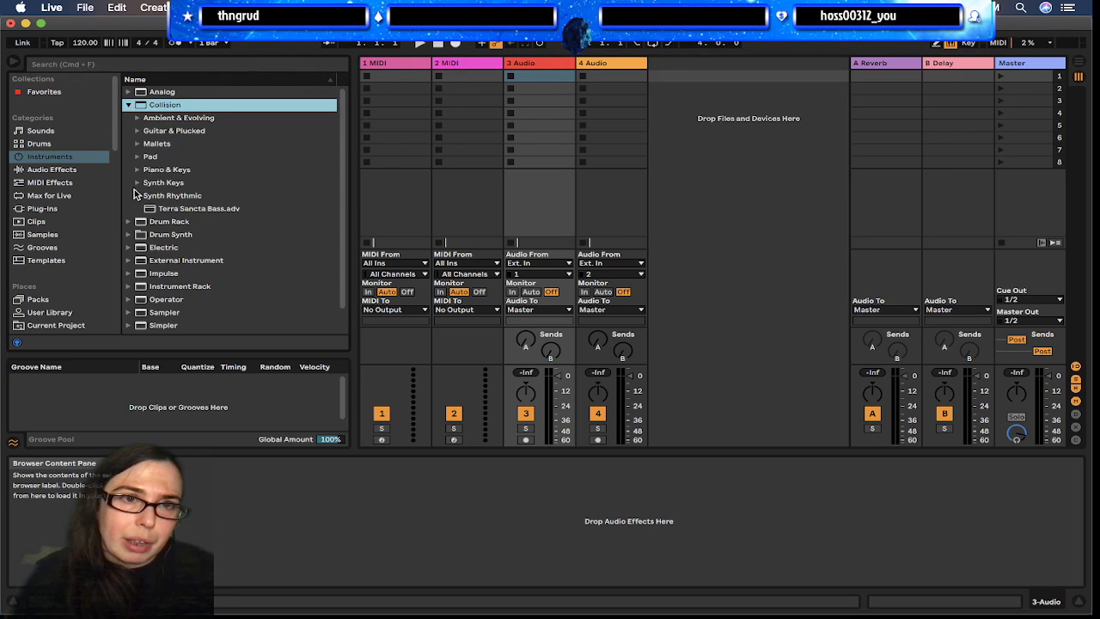
{"action": "left_click", "coordinate": [137, 118]}
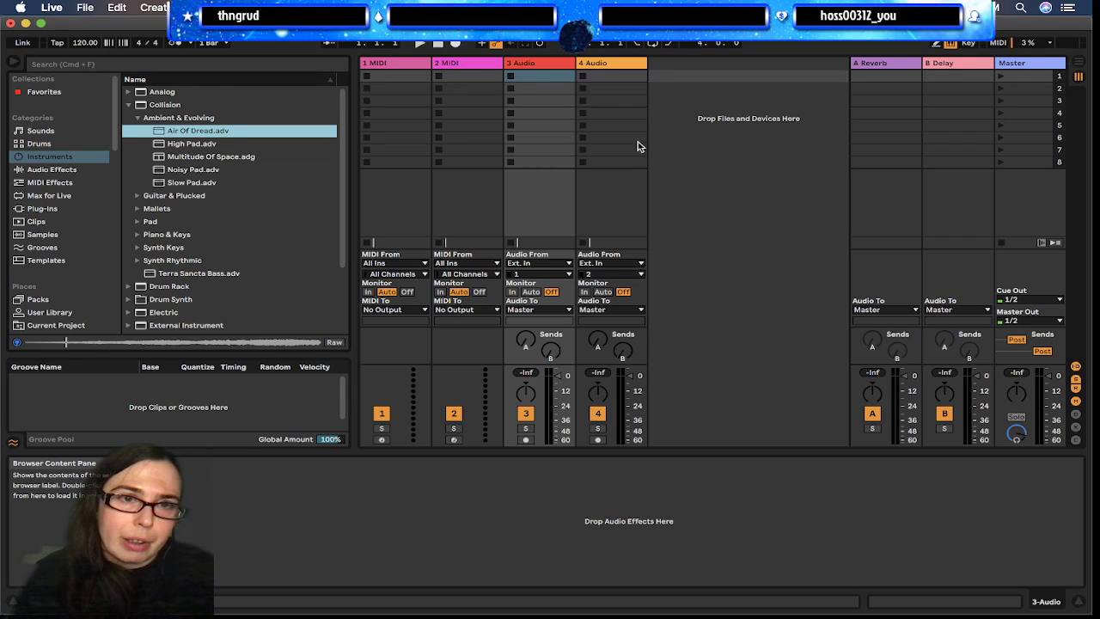
{"action": "left_click", "coordinate": [203, 157]}
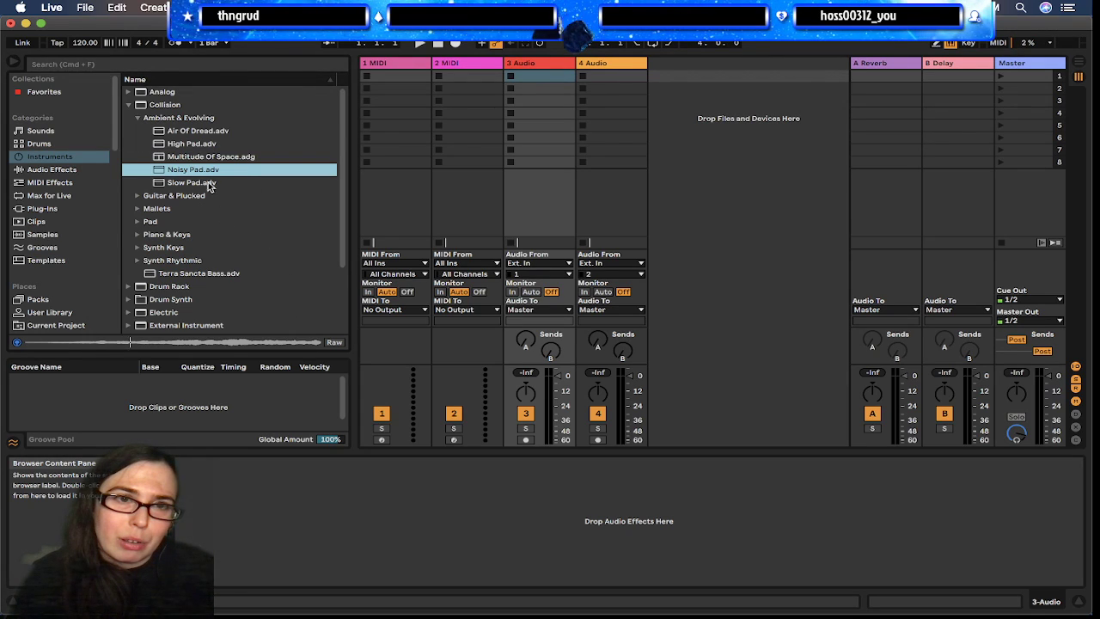
{"action": "left_click", "coordinate": [203, 182]}
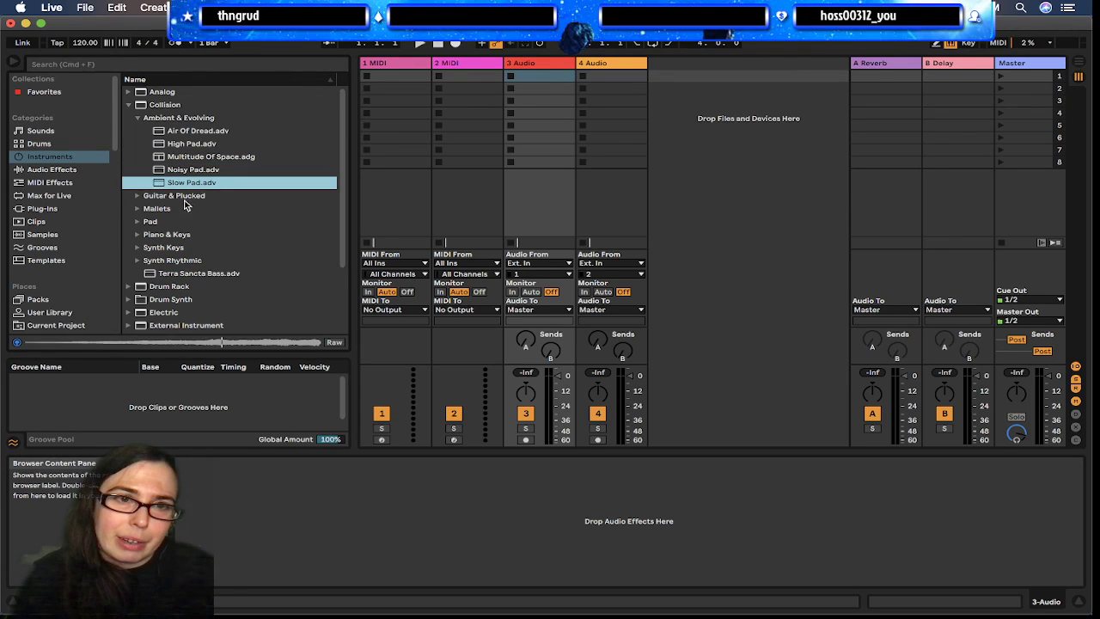
{"action": "left_click", "coordinate": [176, 196]}
{"action": "scroll", "coordinate": [161, 209], "scroll_direction": "down", "scroll_amount": 1}
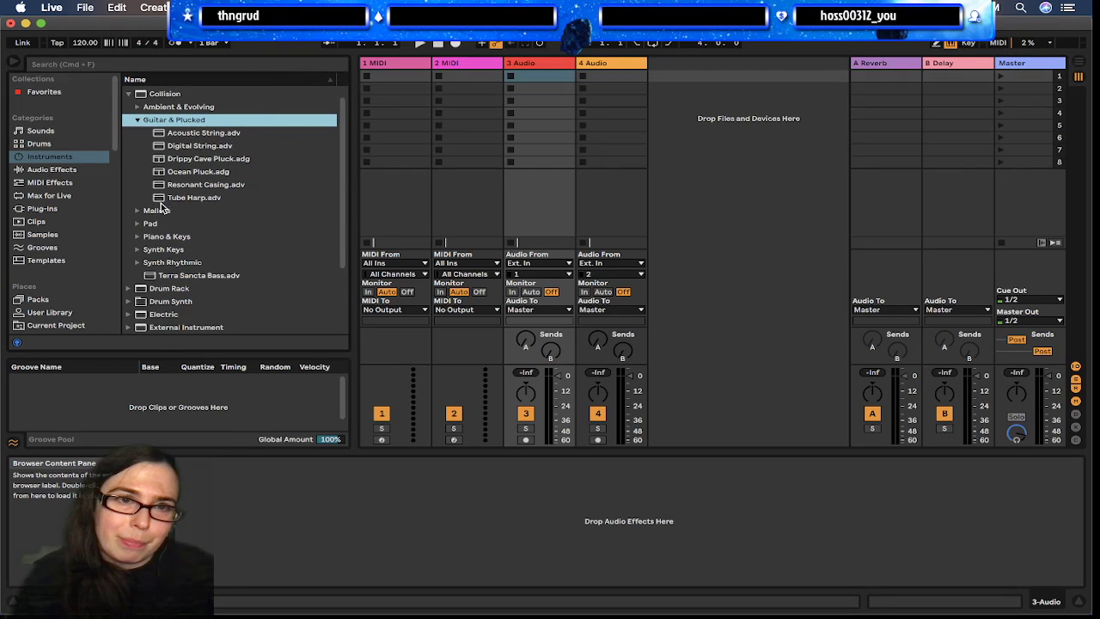
{"action": "scroll", "coordinate": [197, 219], "scroll_direction": "down", "scroll_amount": 4}
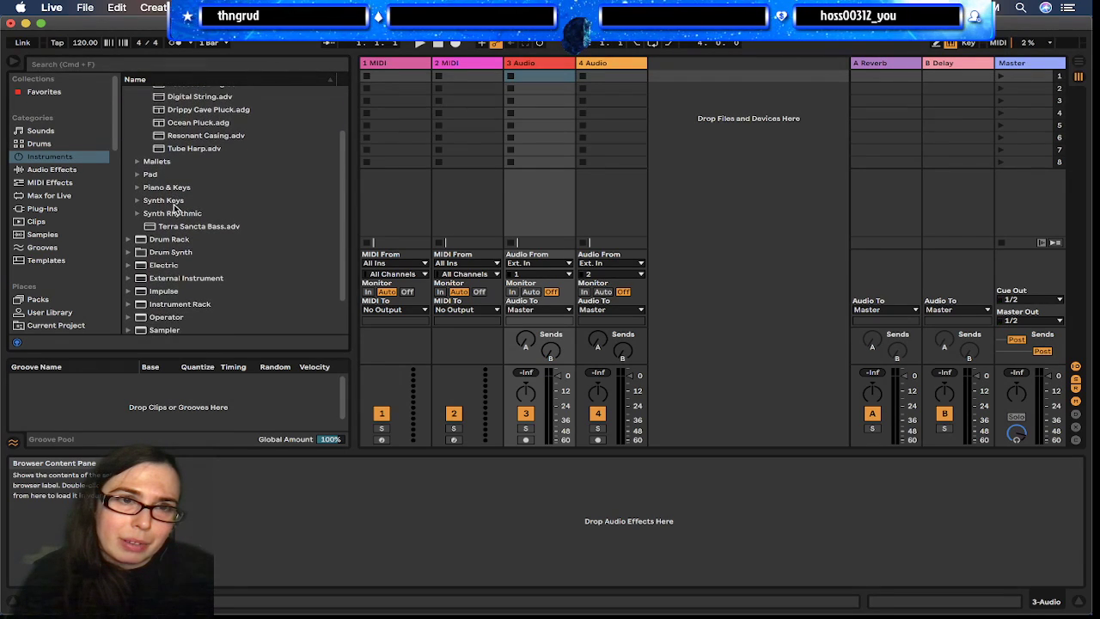
{"action": "left_click", "coordinate": [142, 175]}
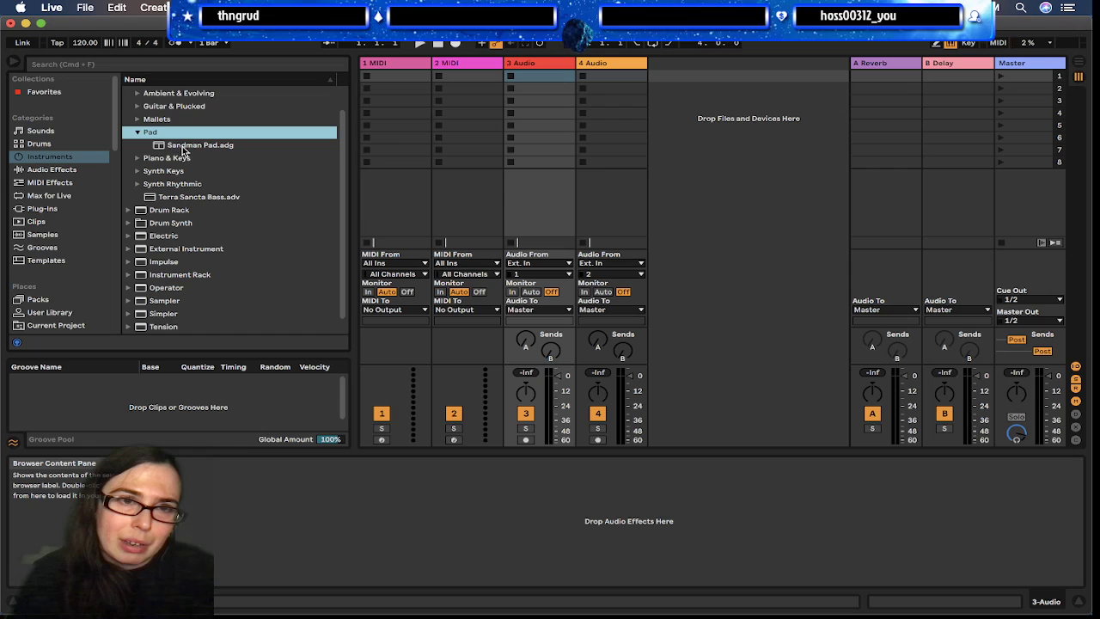
{"action": "left_click", "coordinate": [184, 146]}
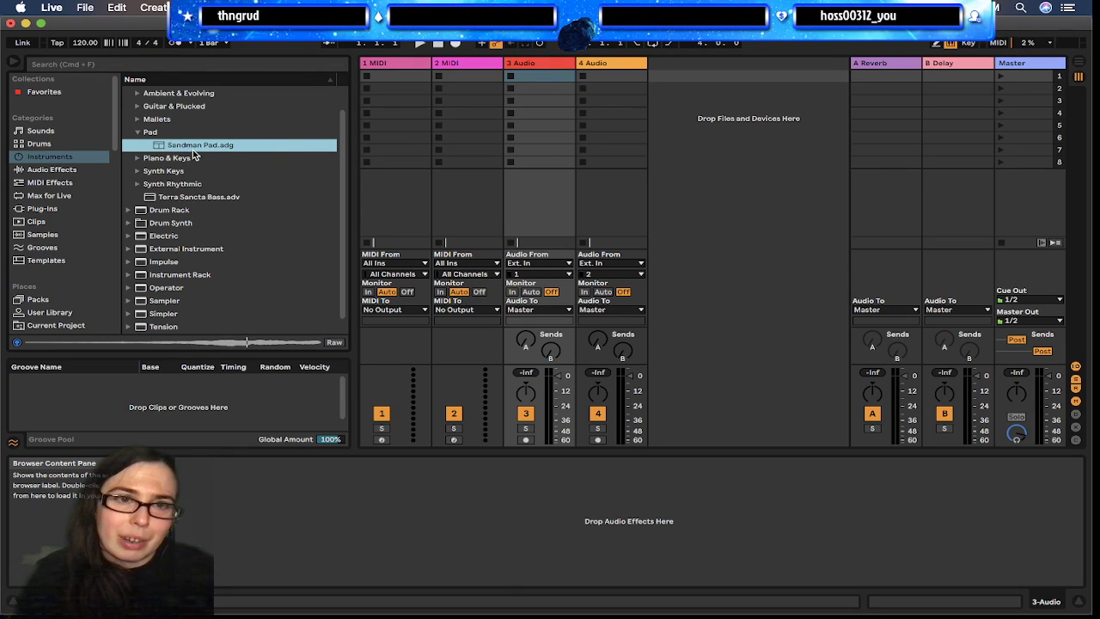
Load the Collision preset Terra Sancta Bass onto the 2 MIDI track and arm the track for recording
{"action": "left_click", "coordinate": [160, 201]}
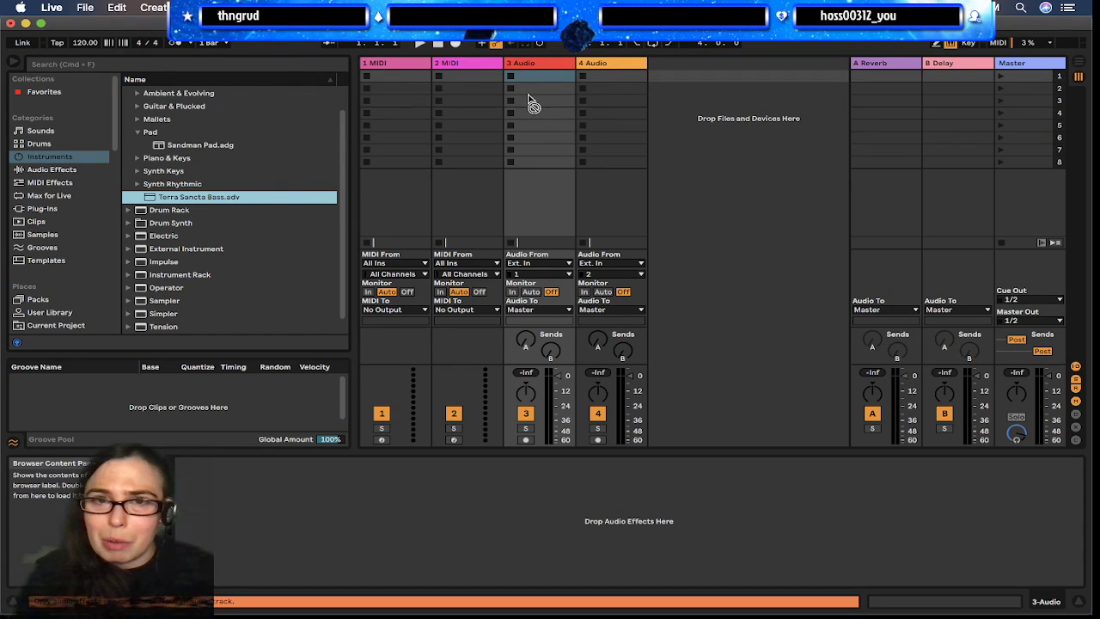
{"action": "left_click_drag", "start_coordinate": [455, 80], "coordinate": [454, 77]}
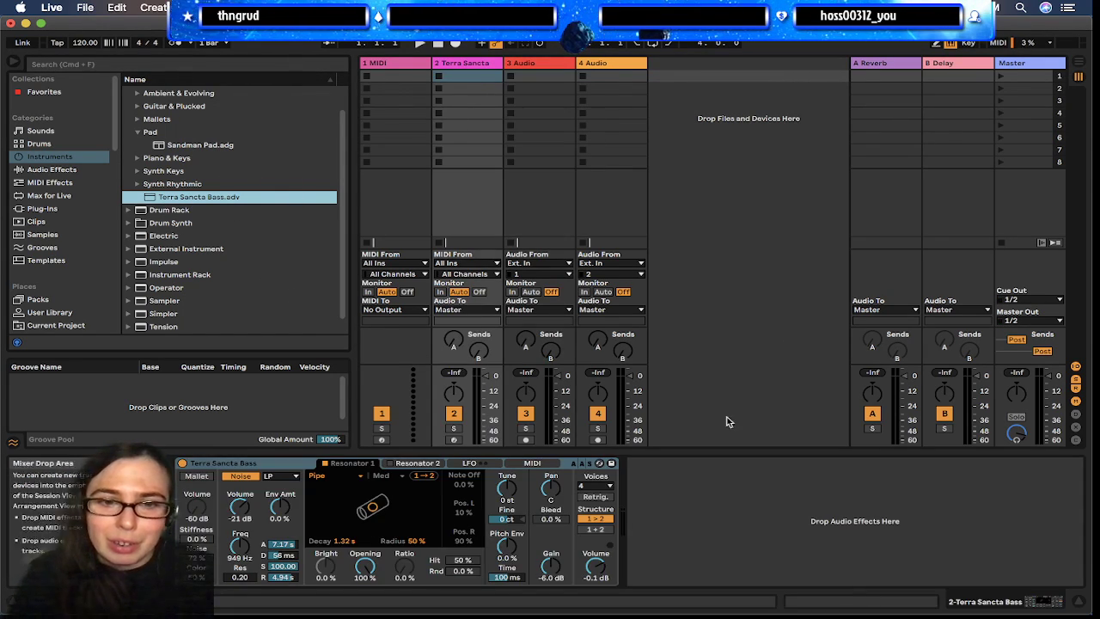
{"action": "left_click", "coordinate": [455, 440]}
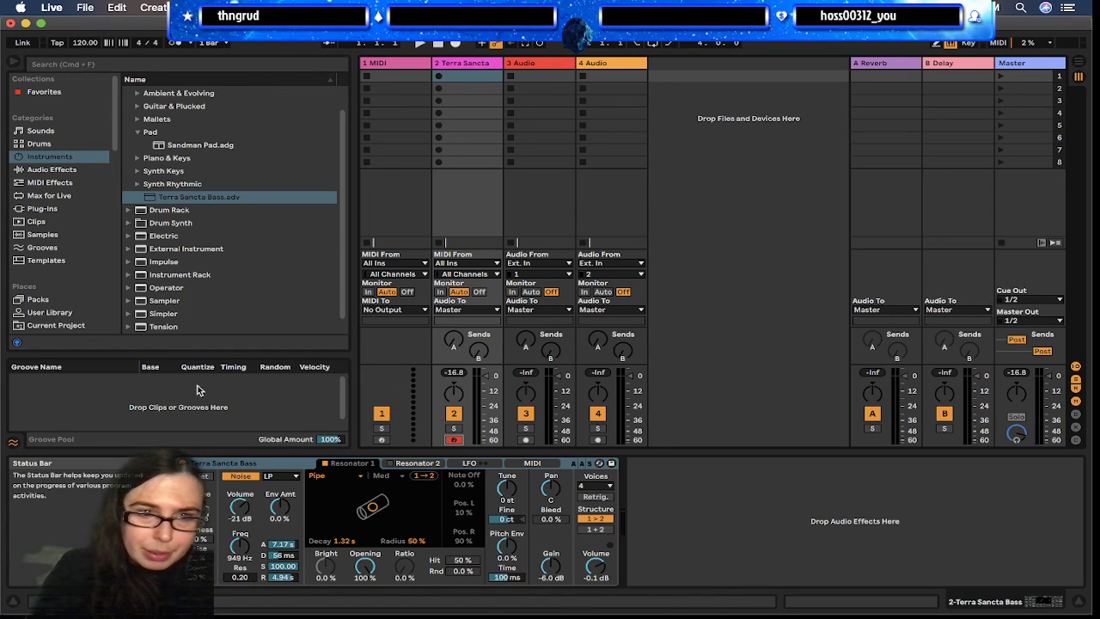
Add the Pedal effect from Drive & Color after the Terra Sancta Bass instrument
{"action": "scroll", "coordinate": [133, 216], "scroll_direction": "up", "scroll_amount": 2}
{"action": "left_click", "coordinate": [130, 216]}
{"action": "left_click", "coordinate": [52, 169]}
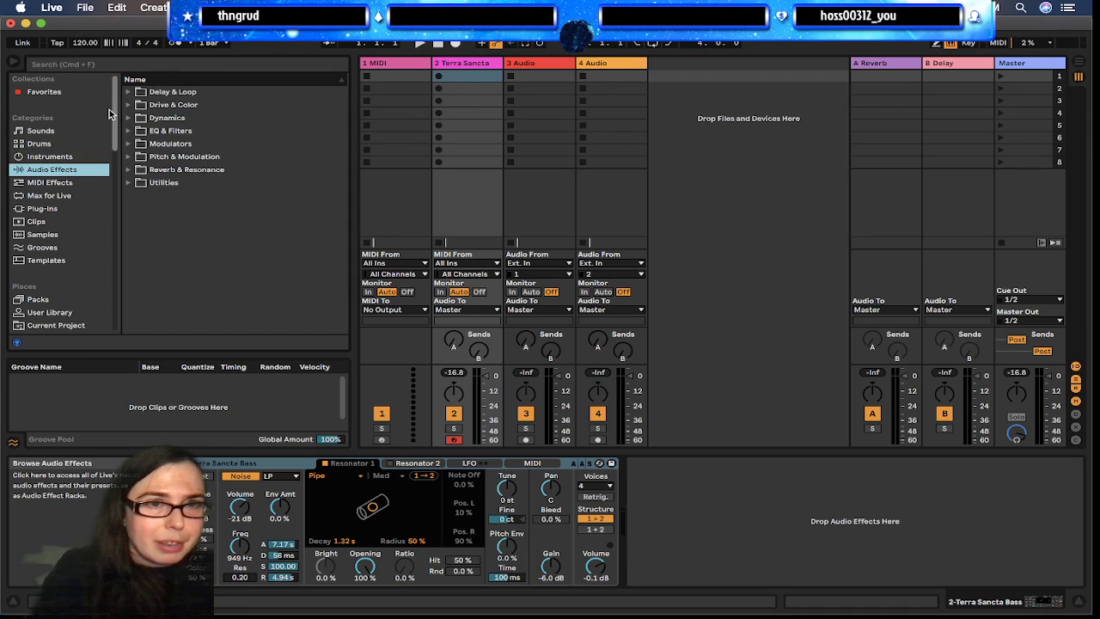
{"action": "left_click", "coordinate": [128, 105]}
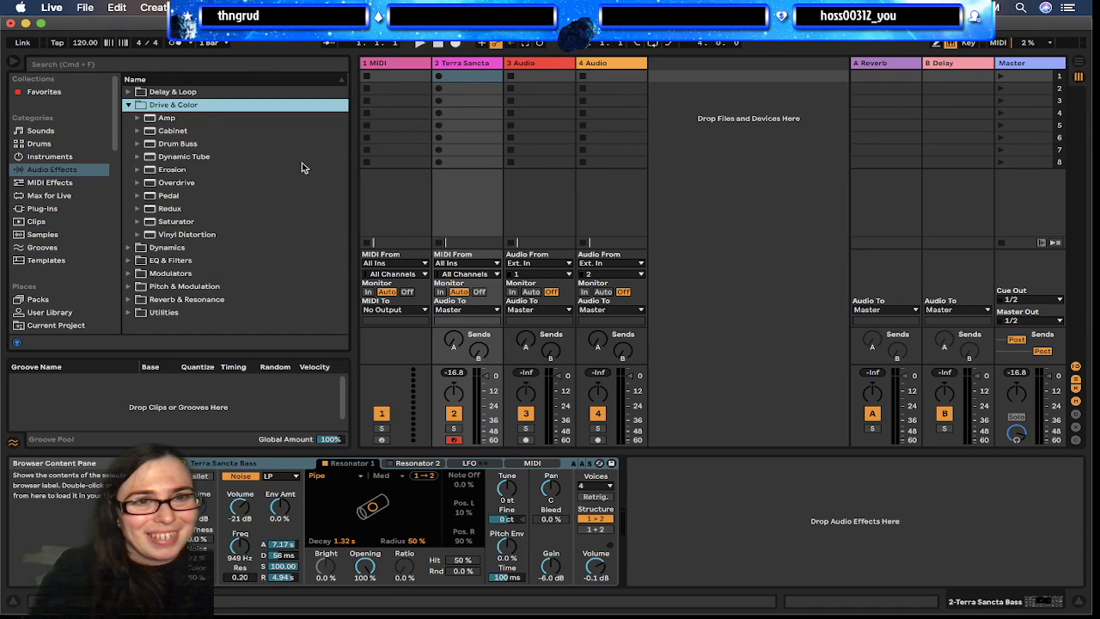
{"action": "double_click", "coordinate": [169, 197]}
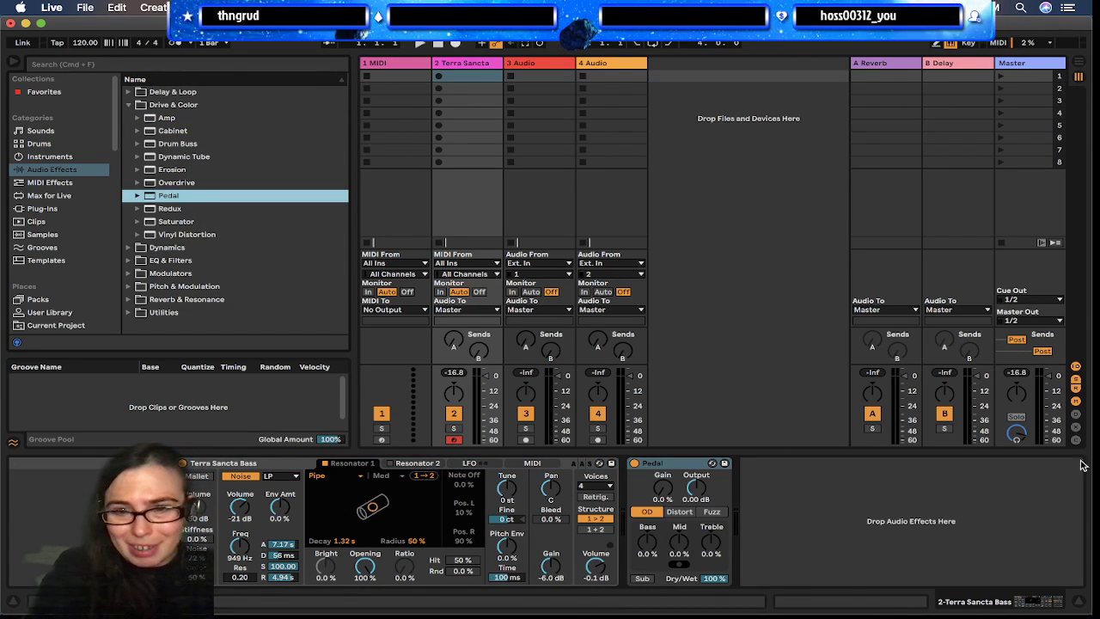
Set Pedal to OD with Gain 22 %, Output -4.44 dB and Dry/Wet 0 %
{"action": "left_click", "coordinate": [681, 512]}
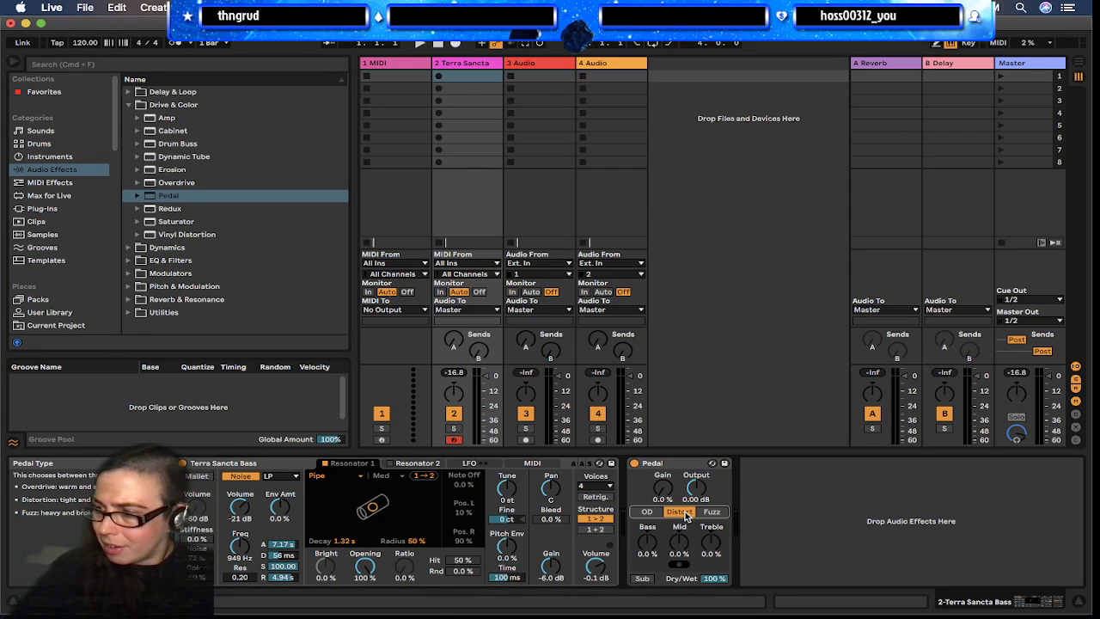
{"action": "left_click_drag", "start_coordinate": [662, 488], "coordinate": [662, 468]}
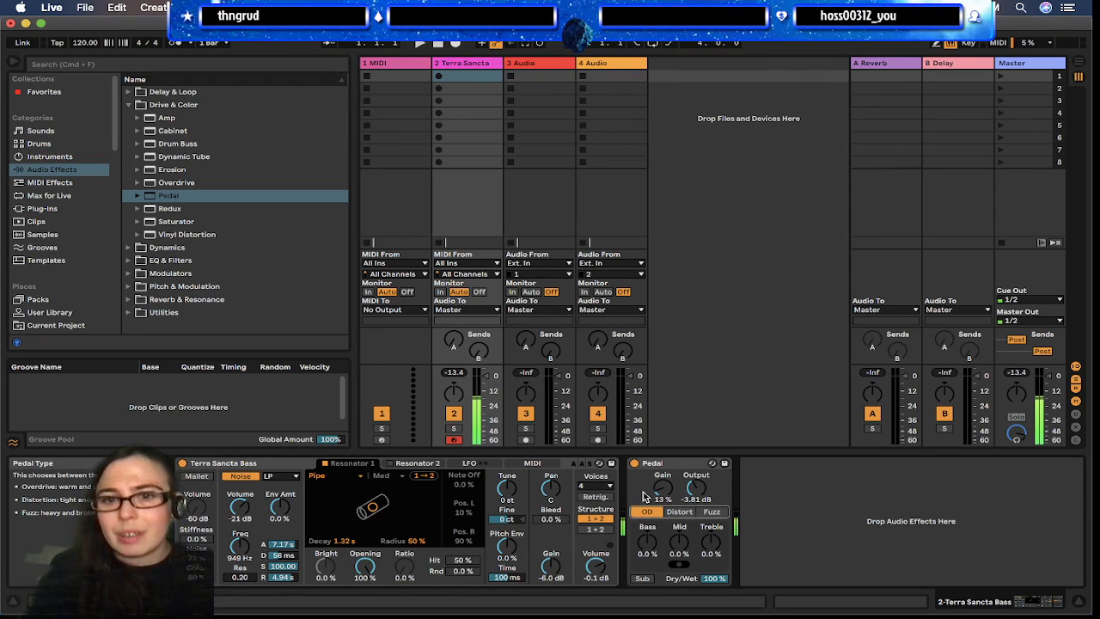
{"action": "left_click_drag", "start_coordinate": [696, 488], "coordinate": [698, 492]}
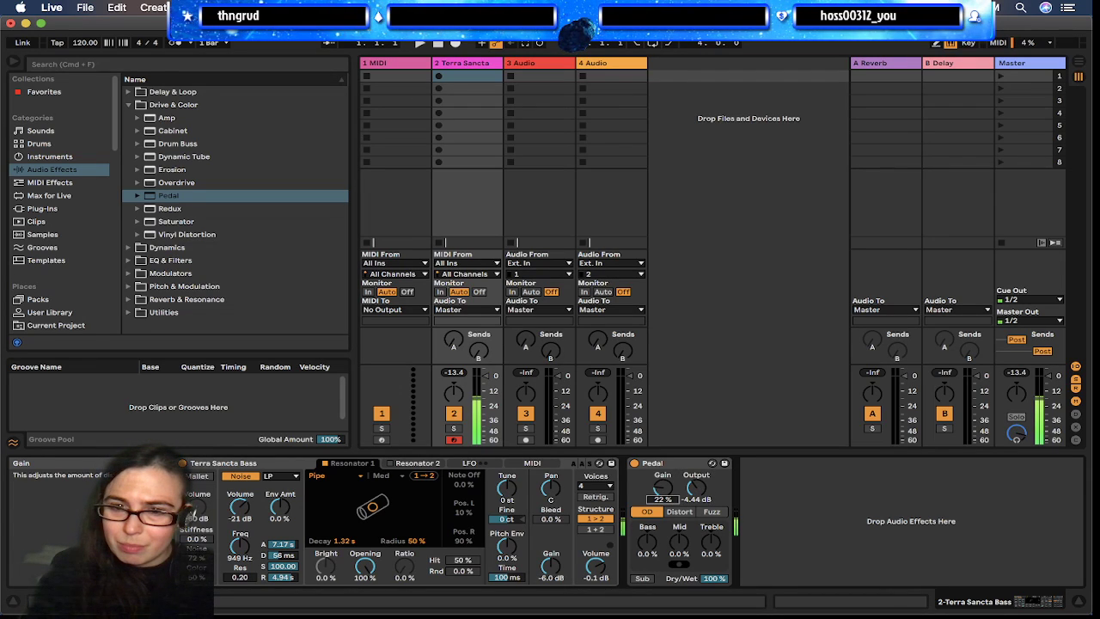
{"action": "left_click_drag", "start_coordinate": [719, 581], "coordinate": [719, 605]}
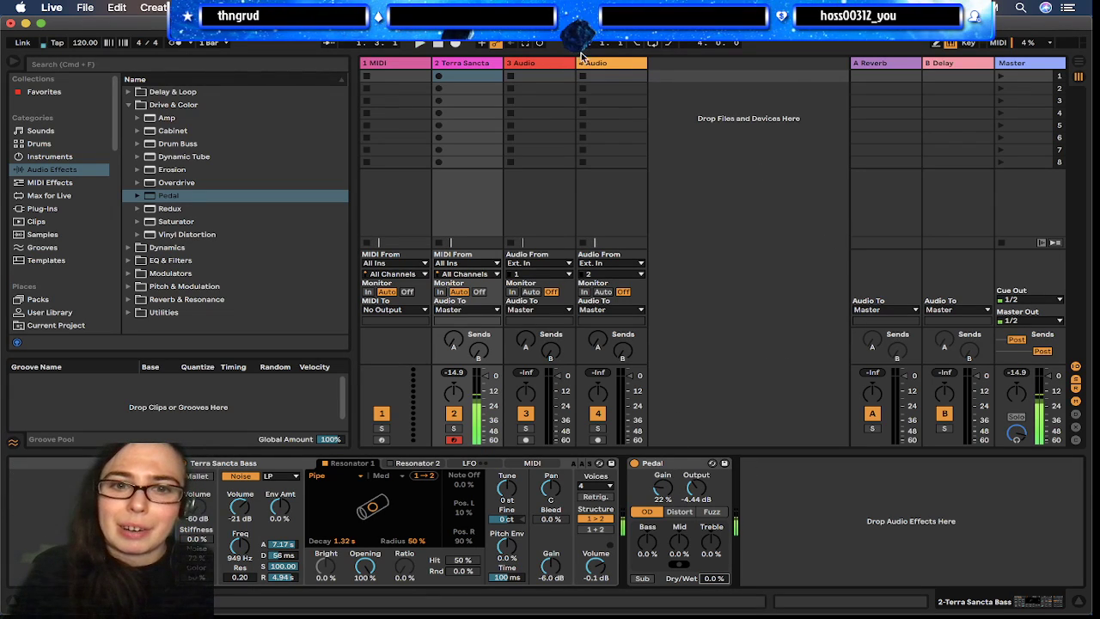
Show the 4 Audio track's mapper2 device and choose PLAYSTATION(R)3 Controller as its input device
{"action": "left_click", "coordinate": [605, 63]}
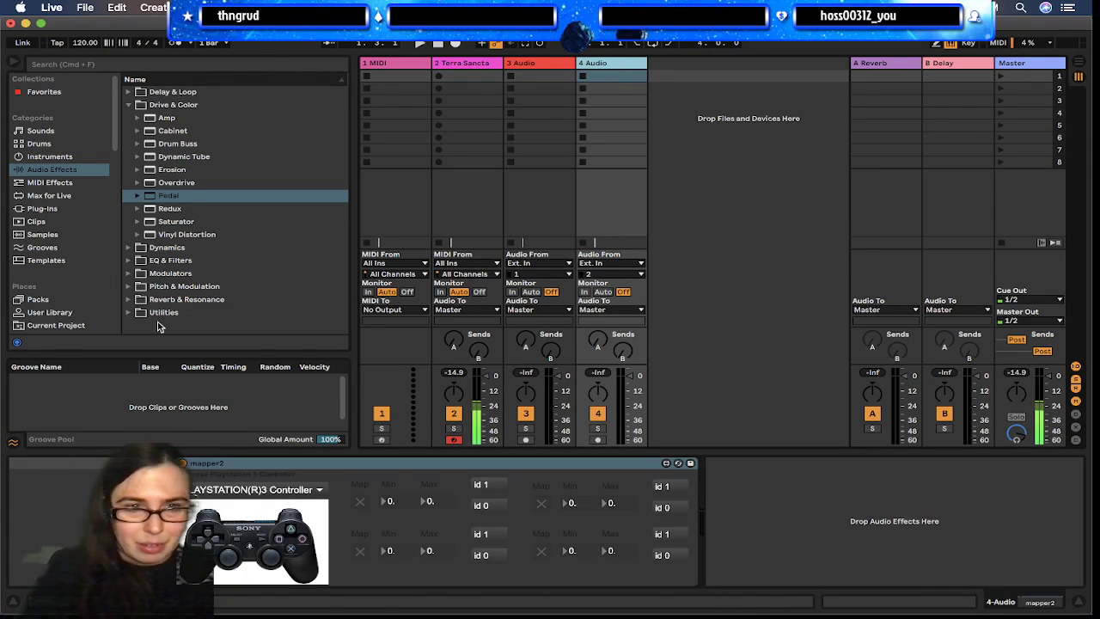
{"action": "left_click", "coordinate": [256, 490]}
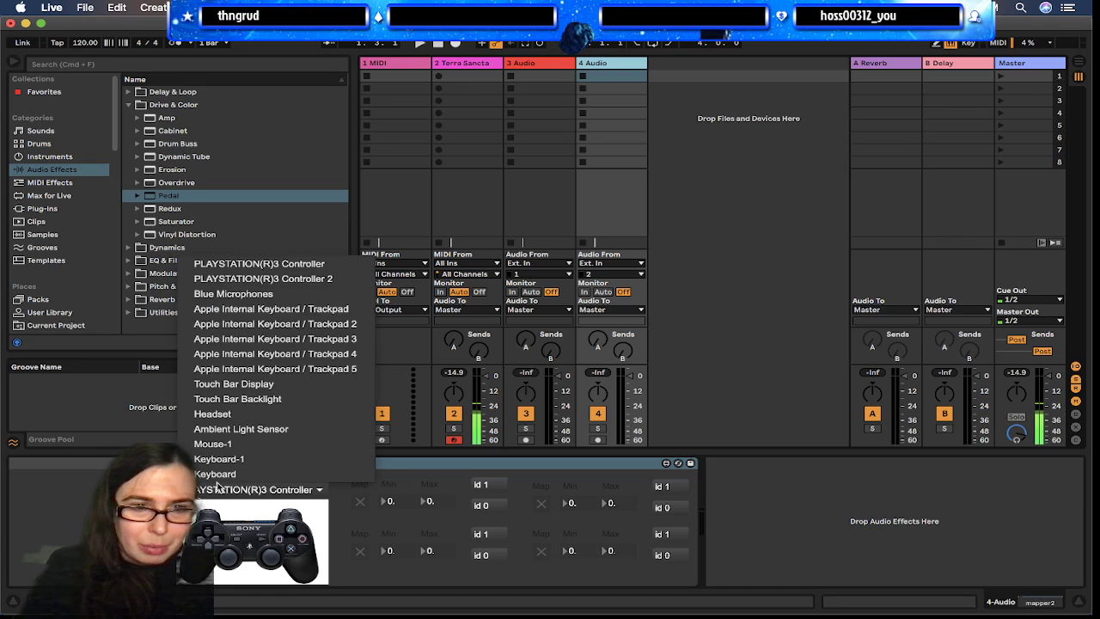
{"action": "left_click", "coordinate": [274, 270]}
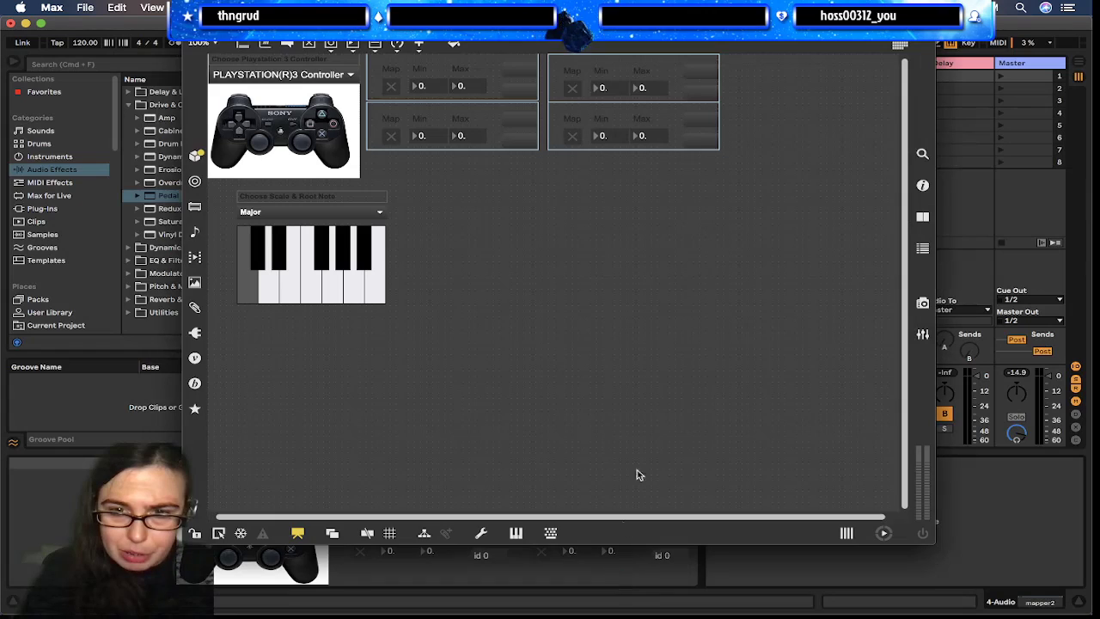
Enlarge and rearrange the four Map bpatchers in mapper2 so all three message boxes fit, save the device and close its patch
{"action": "left_click_drag", "start_coordinate": [738, 167], "coordinate": [466, 160]}
{"action": "left_click_drag", "start_coordinate": [859, 179], "coordinate": [365, 56]}
{"action": "left_click_drag", "start_coordinate": [450, 100], "coordinate": [450, 123]}
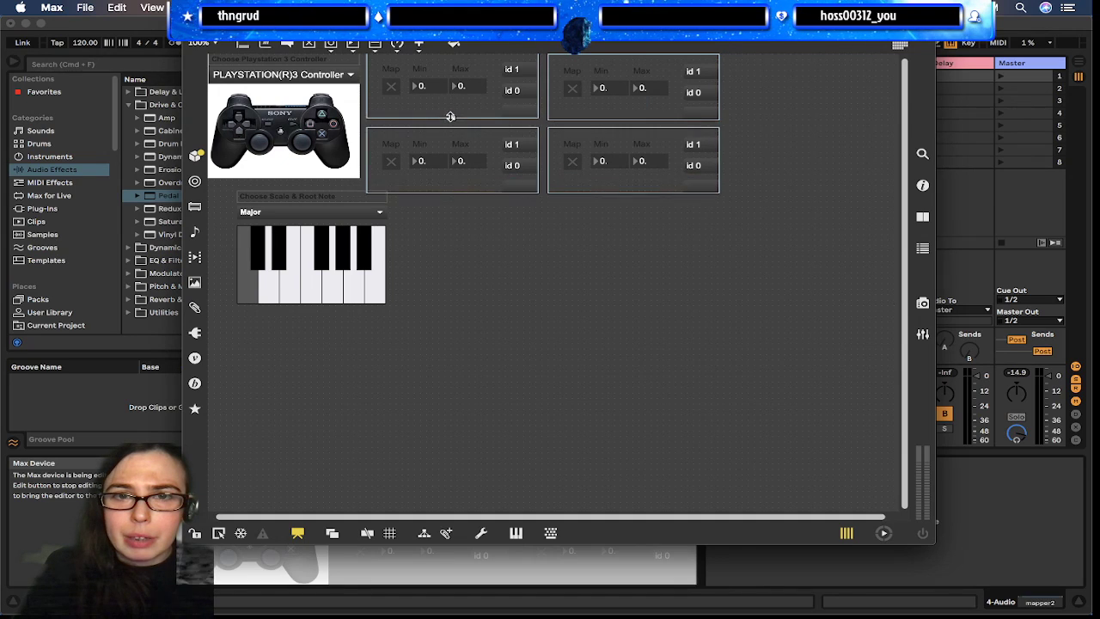
{"action": "left_click_drag", "start_coordinate": [719, 89], "coordinate": [754, 170]}
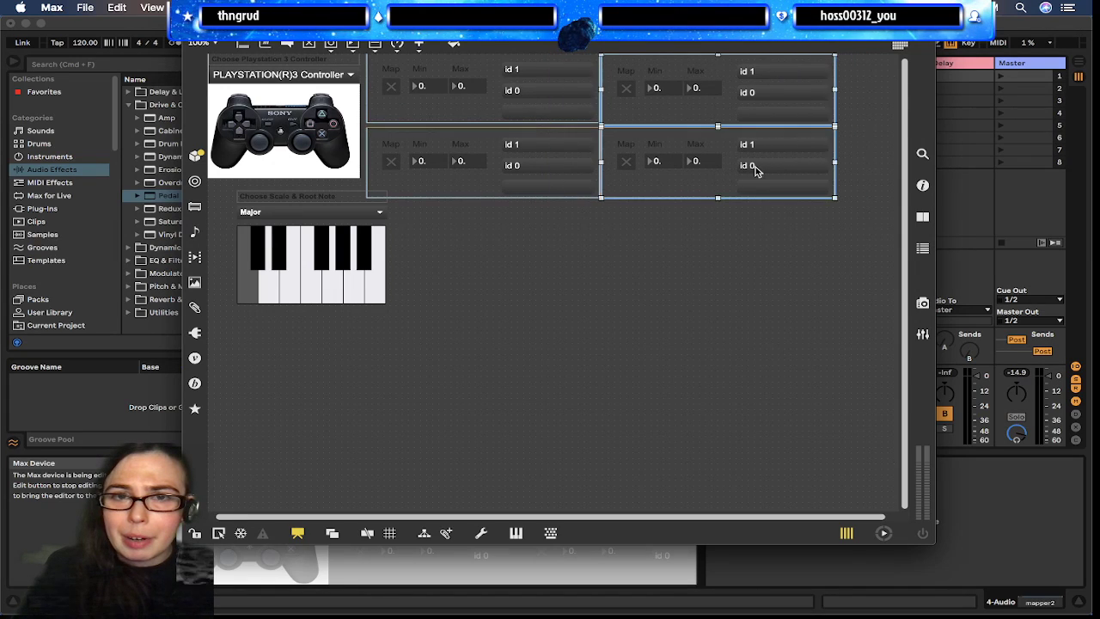
{"action": "key", "text": "super+e"}
{"action": "key", "text": "super+s"}
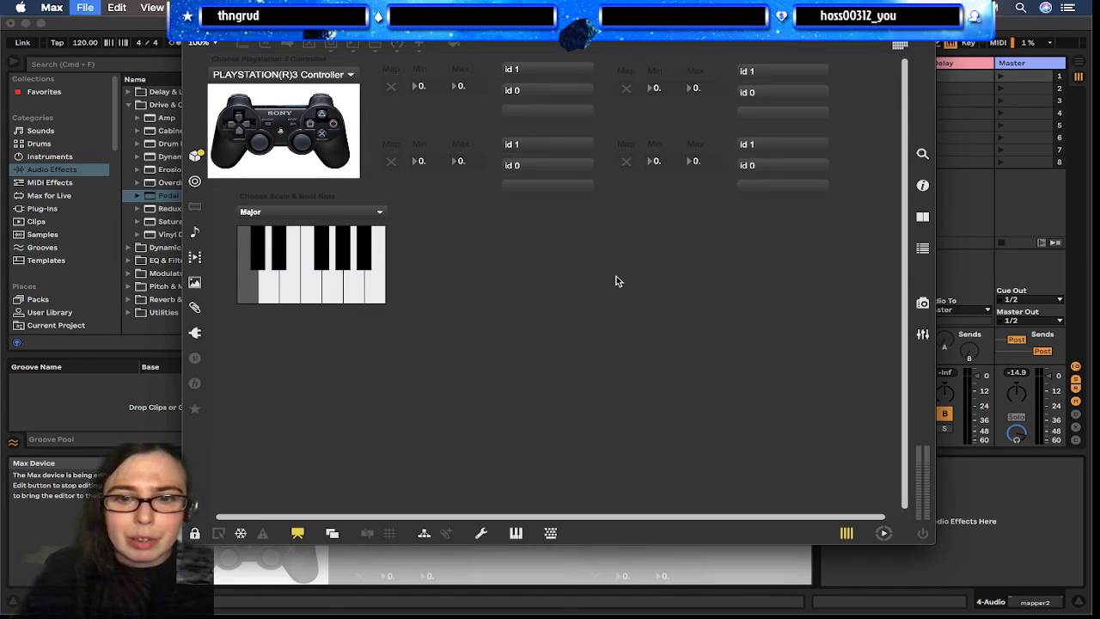
{"action": "key", "text": "super+w"}
Reselect PLAYSTATION(R)3 Controller, map mapper2's first slot to Pedal's Dry/Wet, and check the mapping in both devices
{"action": "left_click", "coordinate": [257, 489]}
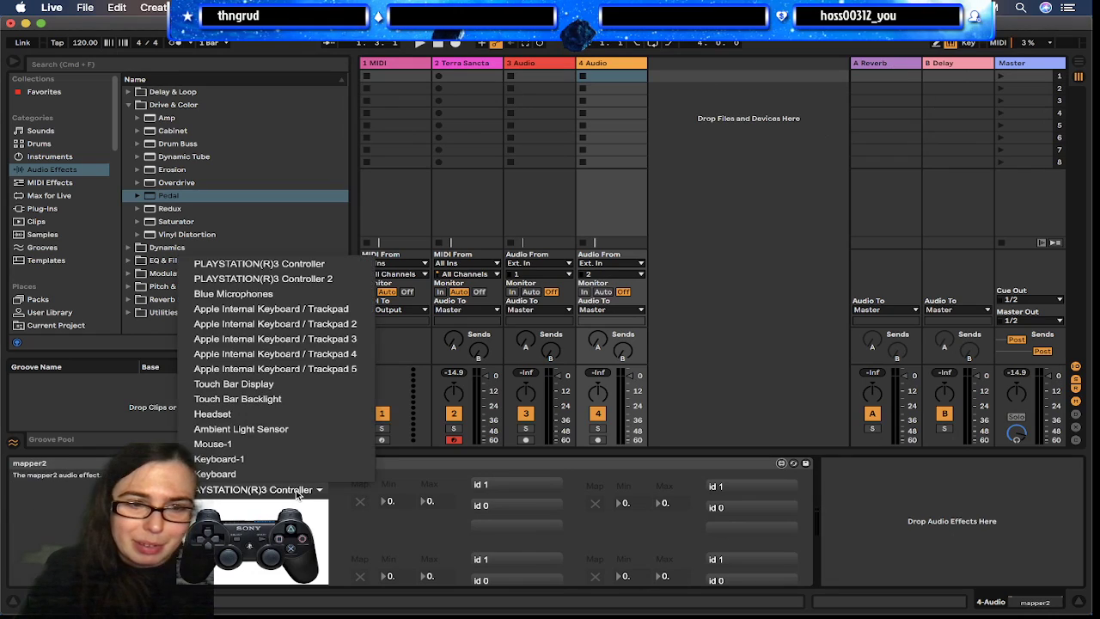
{"action": "left_click", "coordinate": [305, 271]}
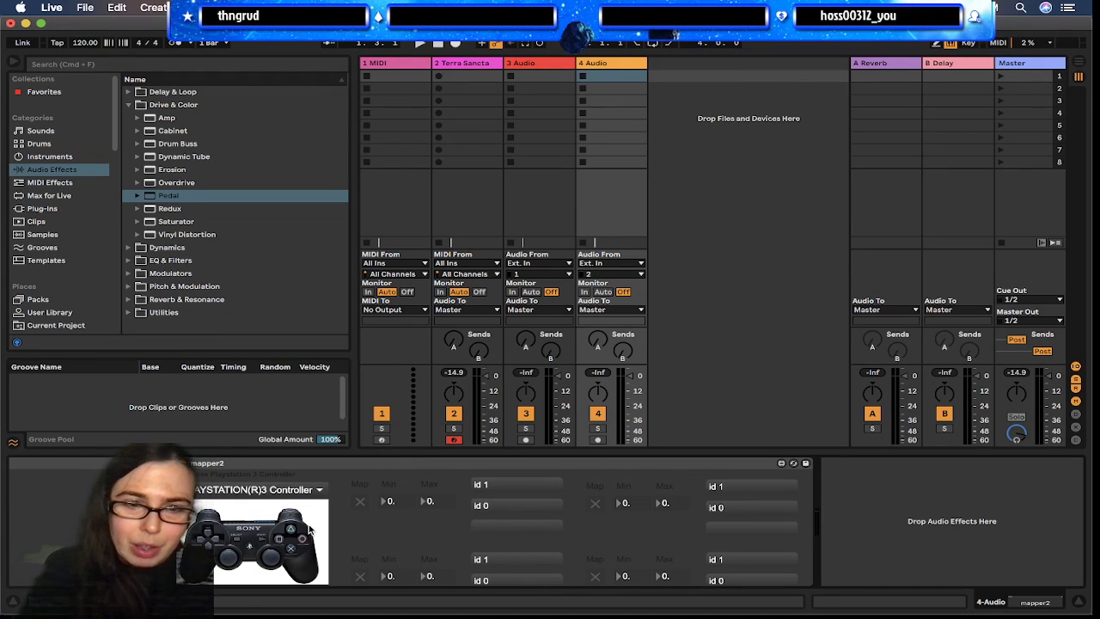
{"action": "left_click", "coordinate": [360, 500]}
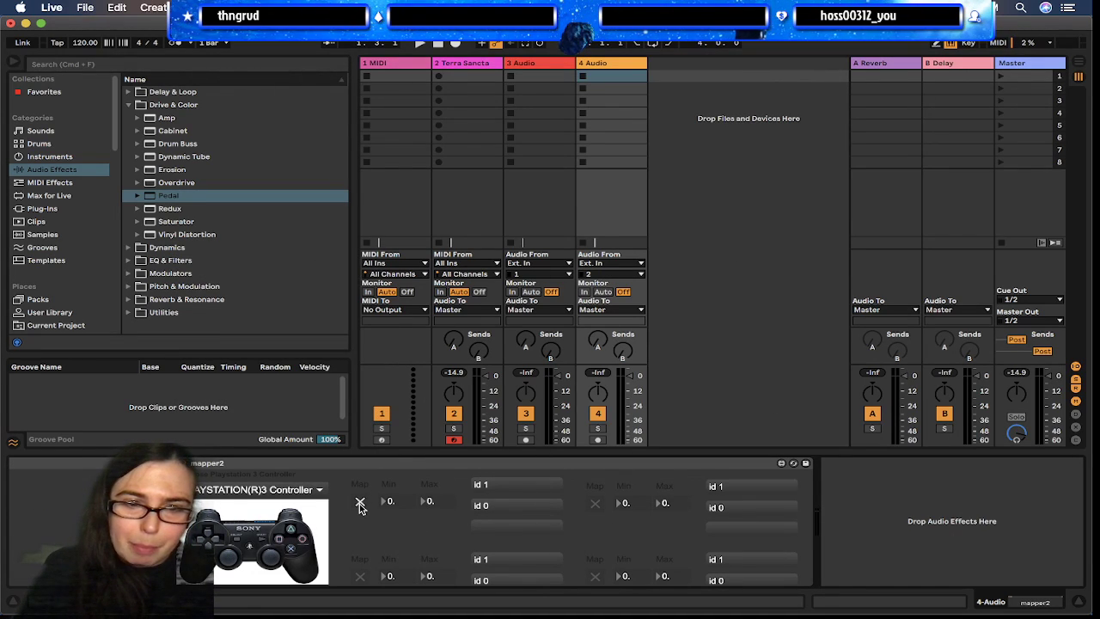
{"action": "left_click", "coordinate": [475, 63]}
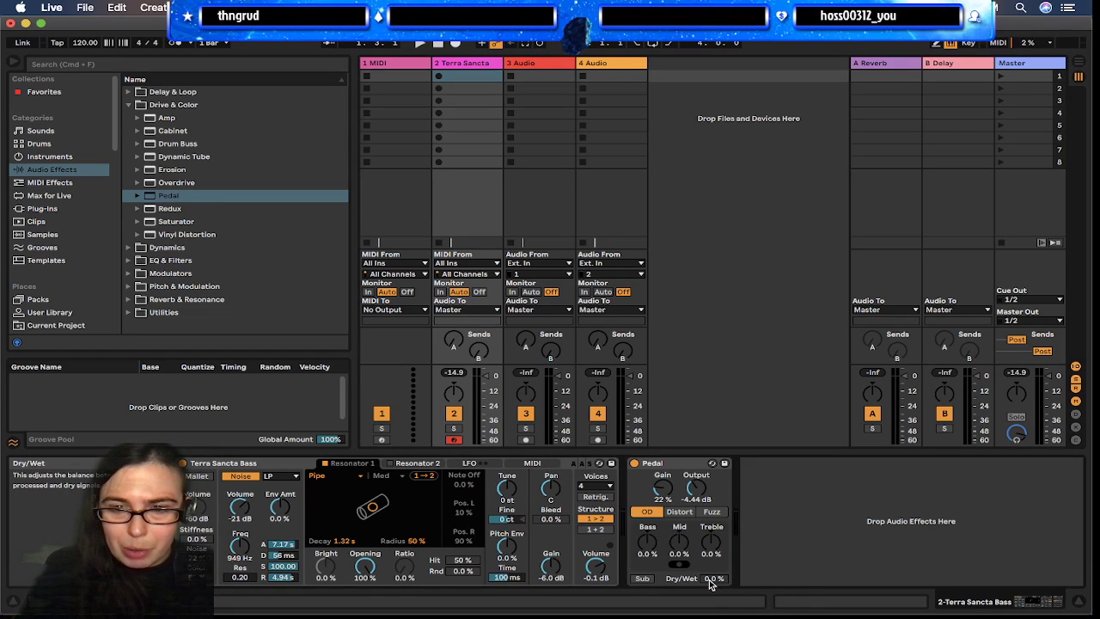
{"action": "left_click", "coordinate": [625, 68]}
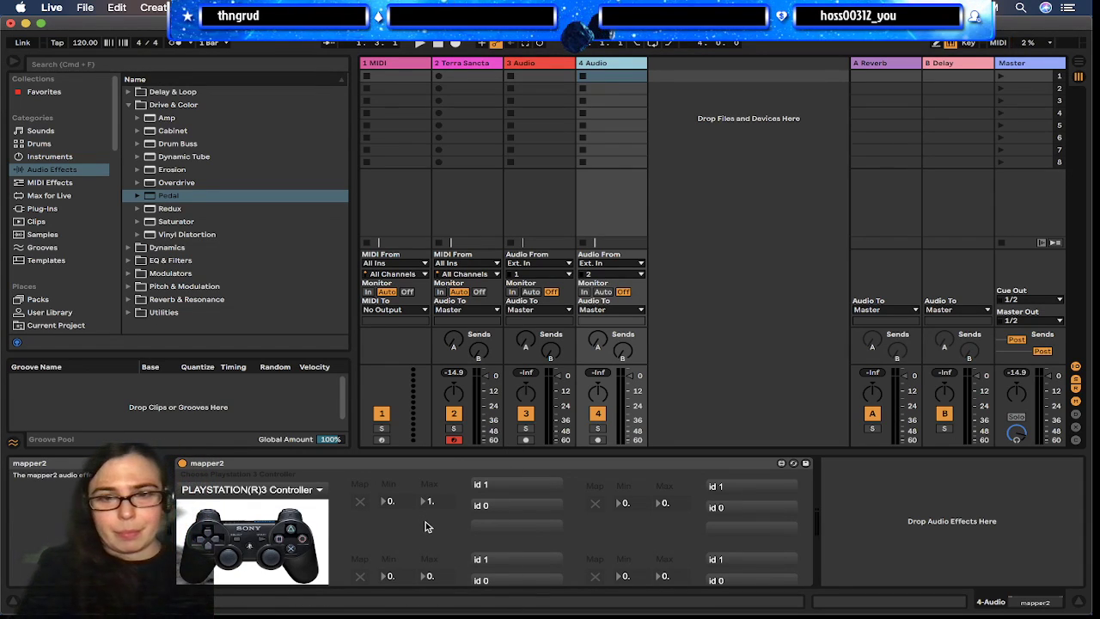
{"action": "left_click", "coordinate": [460, 77]}
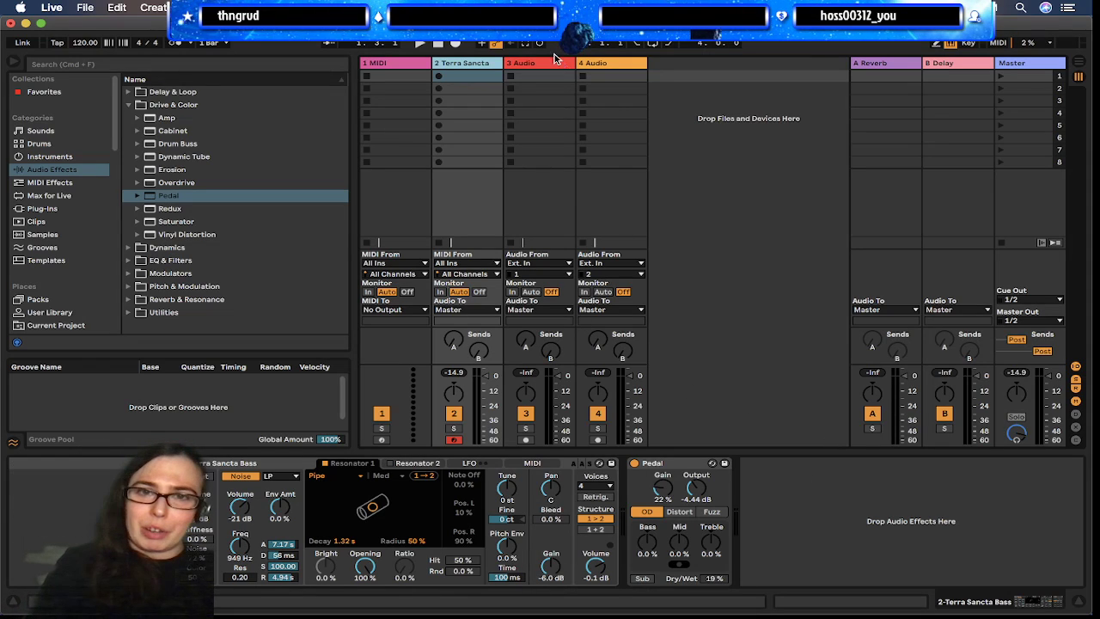
Open mapper2 for editing and open a new view of map_selected_parameter.maxpat from the first Map bpatcher
{"action": "left_click", "coordinate": [606, 65]}
{"action": "left_click", "coordinate": [783, 464]}
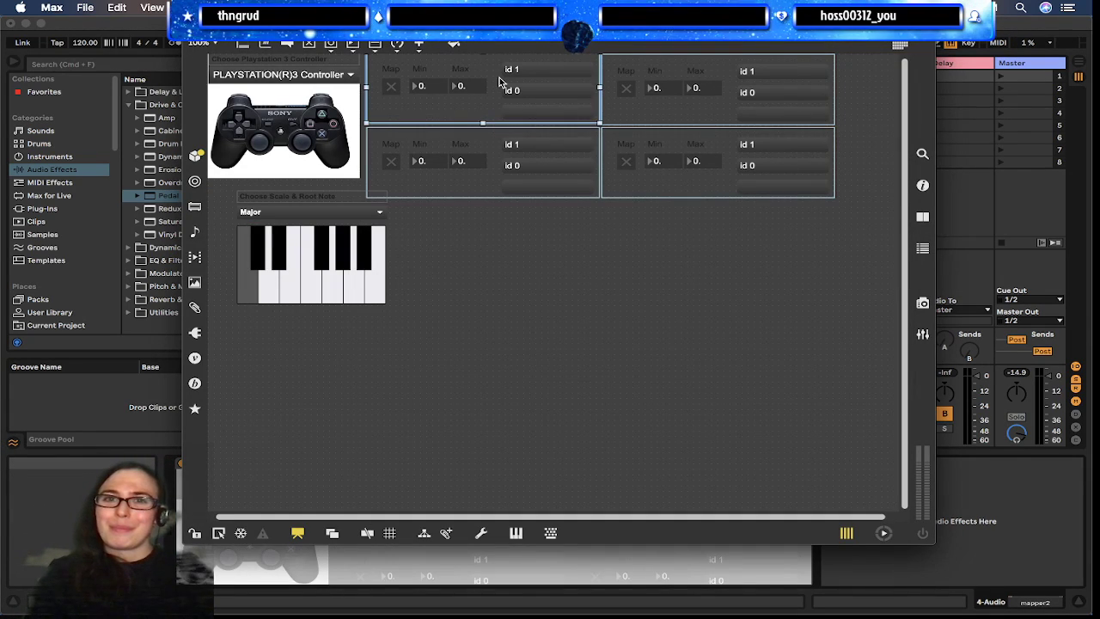
{"action": "right_click", "coordinate": [501, 76]}
{"action": "mouse_move", "coordinate": [632, 329]}
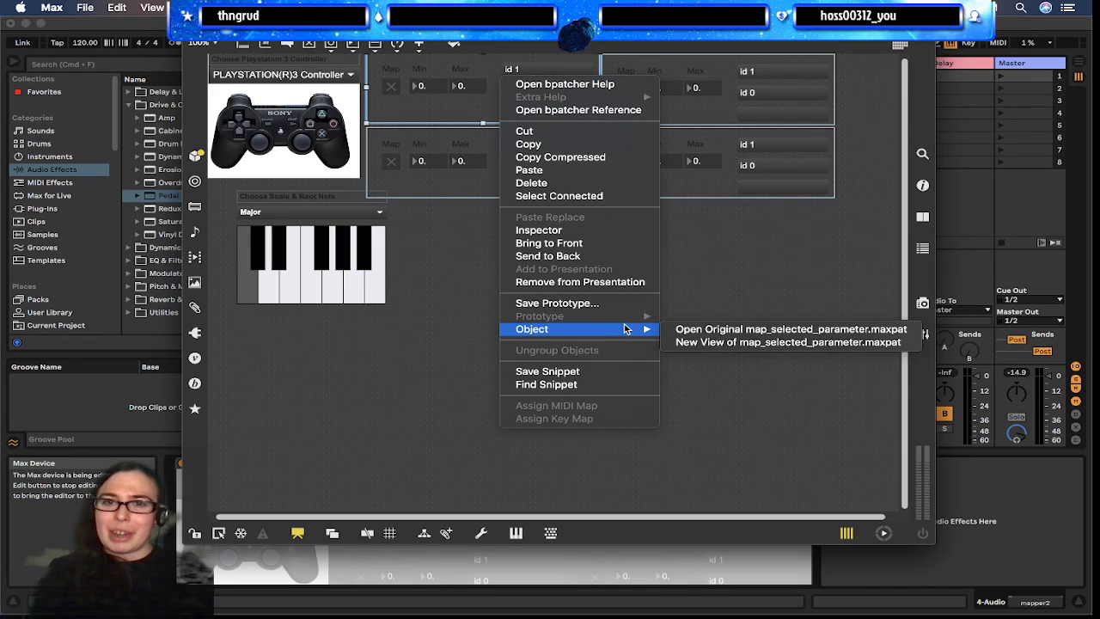
{"action": "left_click", "coordinate": [765, 343]}
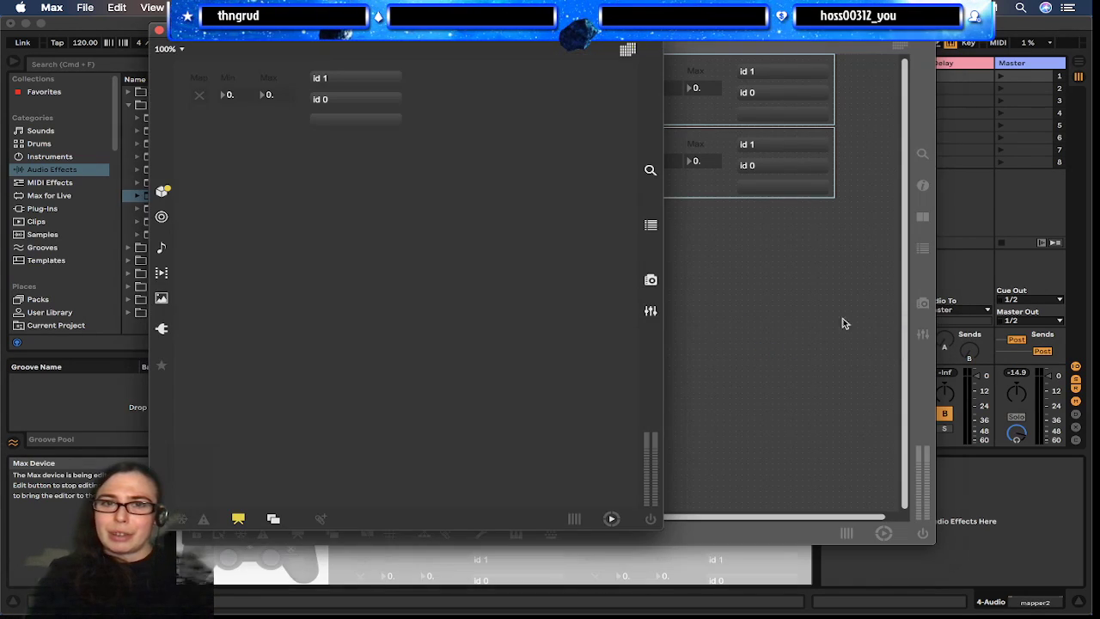
Open the Map bpatcher's original patch, delete its three message boxes, save it, and close both patches
{"action": "left_click", "coordinate": [160, 32]}
{"action": "right_click", "coordinate": [544, 103]}
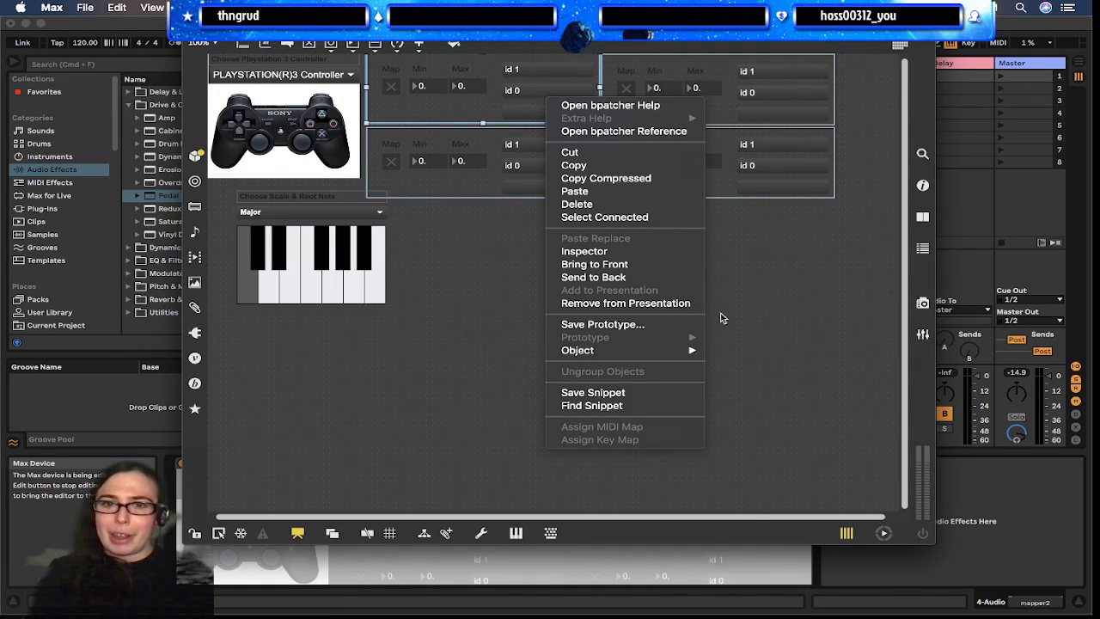
{"action": "mouse_move", "coordinate": [601, 350]}
{"action": "left_click", "coordinate": [762, 349]}
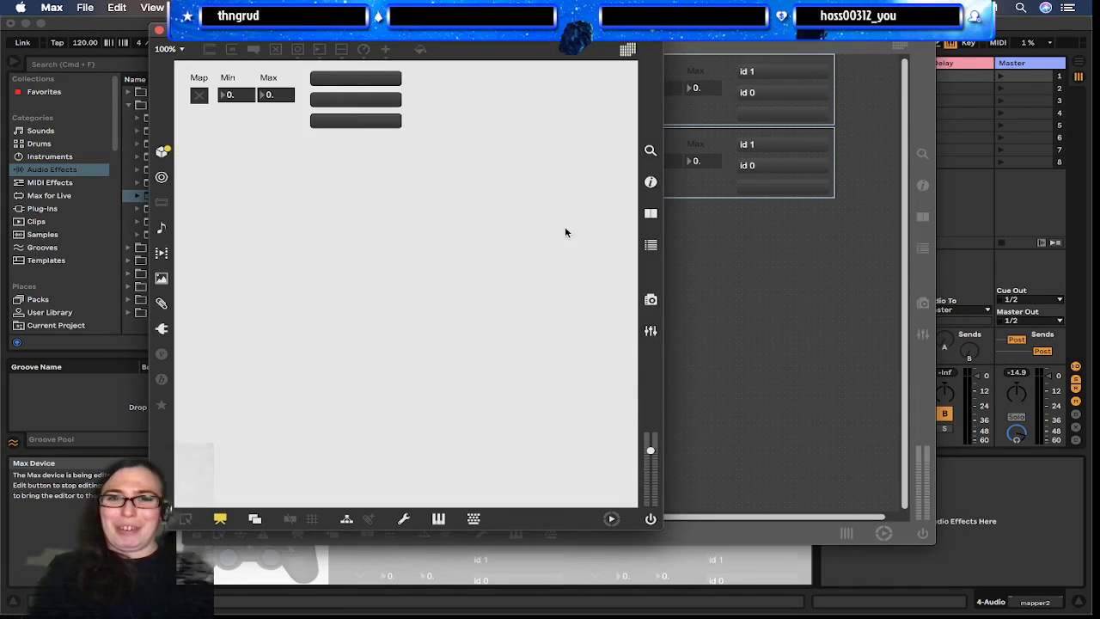
{"action": "left_click_drag", "start_coordinate": [476, 138], "coordinate": [367, 79]}
{"action": "key", "text": "BackSpace"}
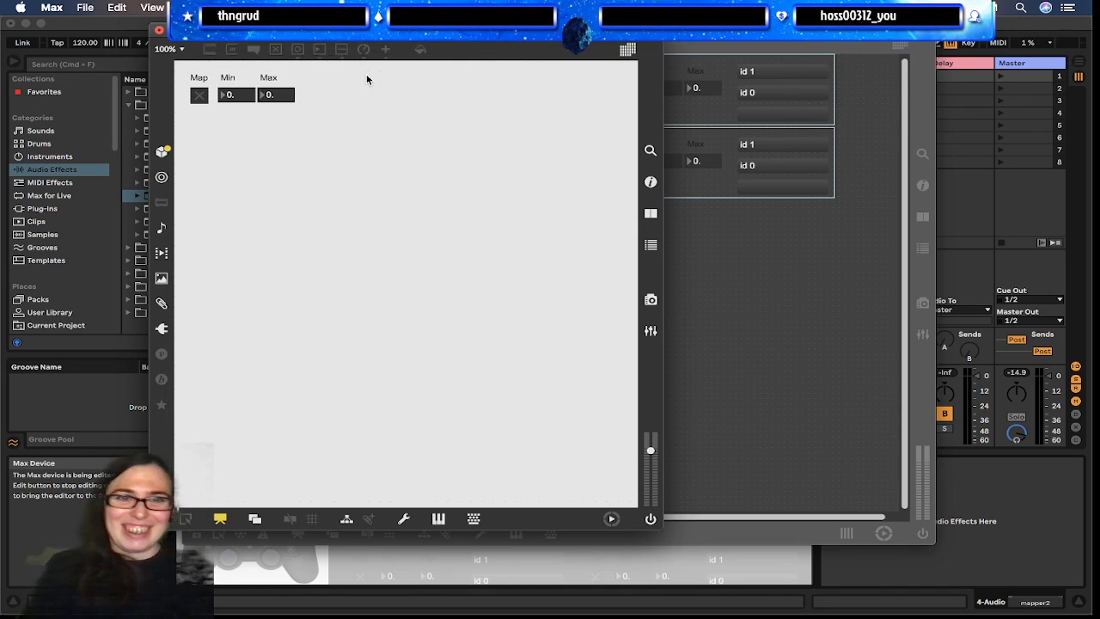
{"action": "key", "text": "super+s"}
{"action": "key", "text": "super+w"}
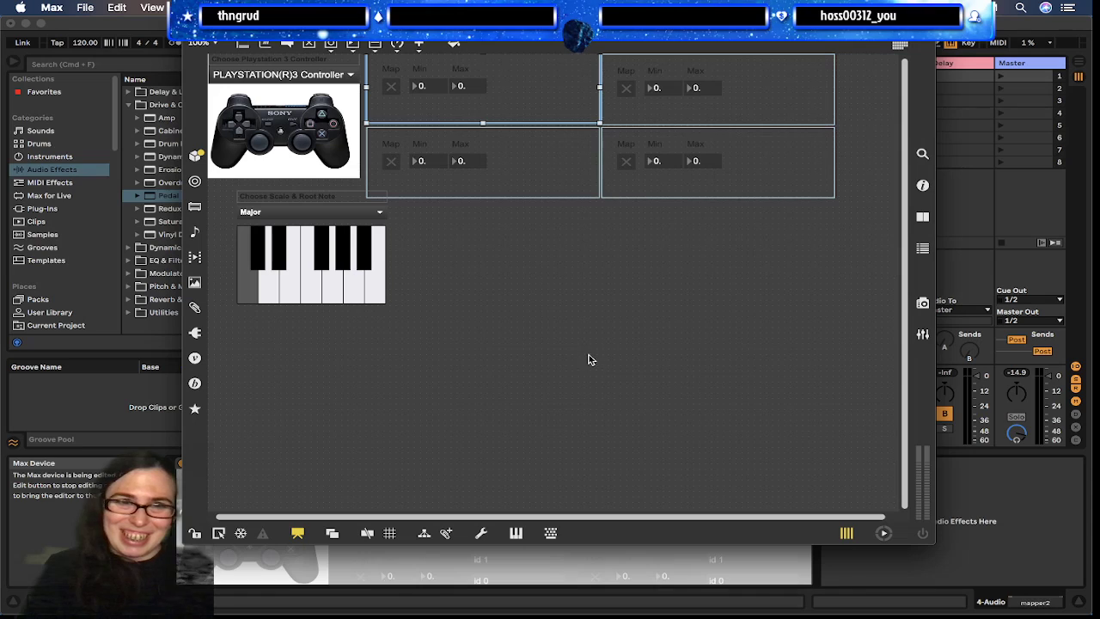
{"action": "key", "text": "super+w"}
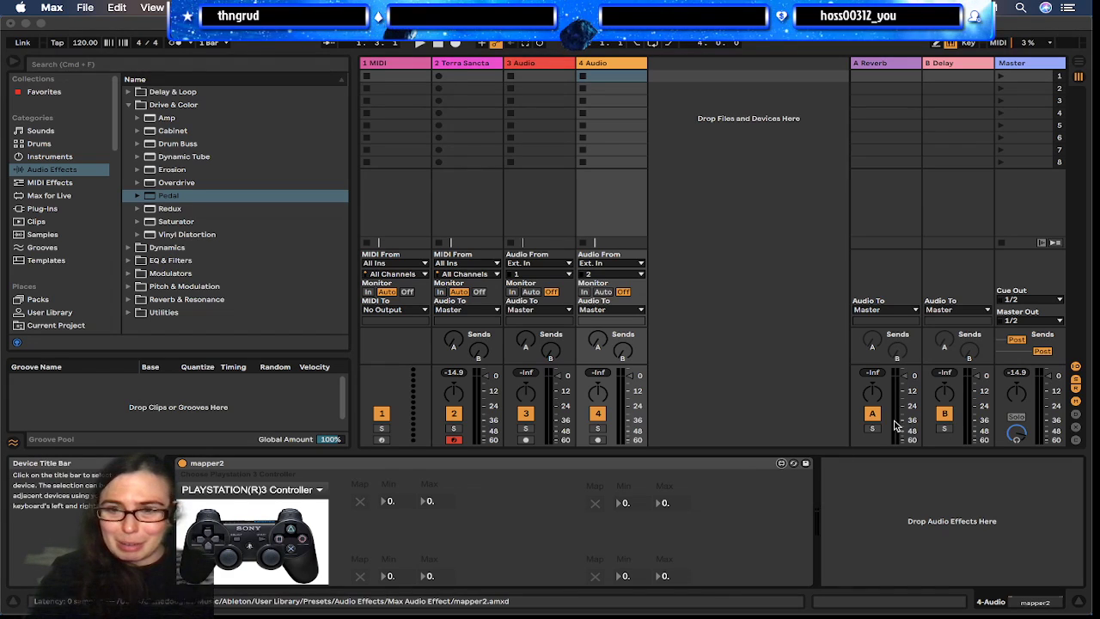
Reopen mapper2 for editing and shrink the four Map bpatchers to fit just their Map, Min and Max controls
{"action": "left_click", "coordinate": [780, 462]}
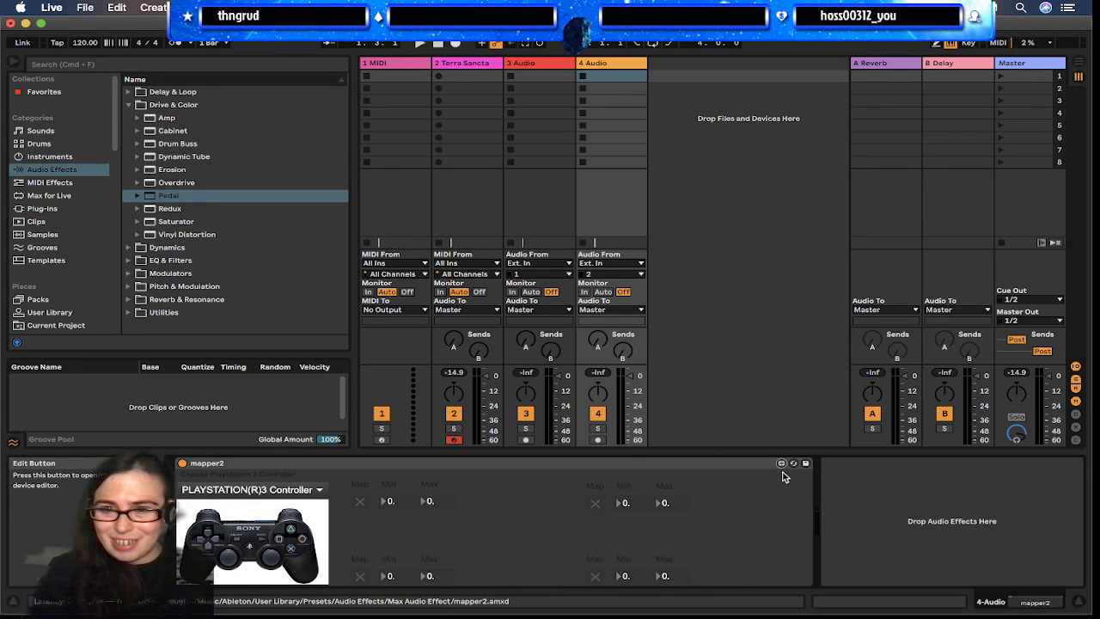
{"action": "left_click", "coordinate": [781, 465]}
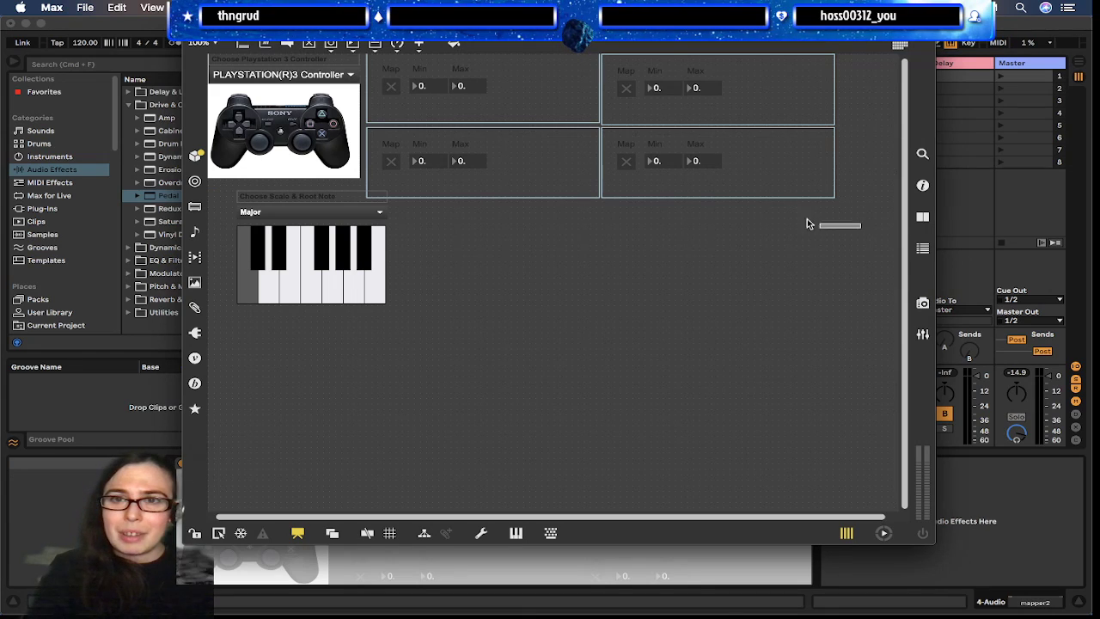
{"action": "left_click_drag", "start_coordinate": [598, 197], "coordinate": [504, 183]}
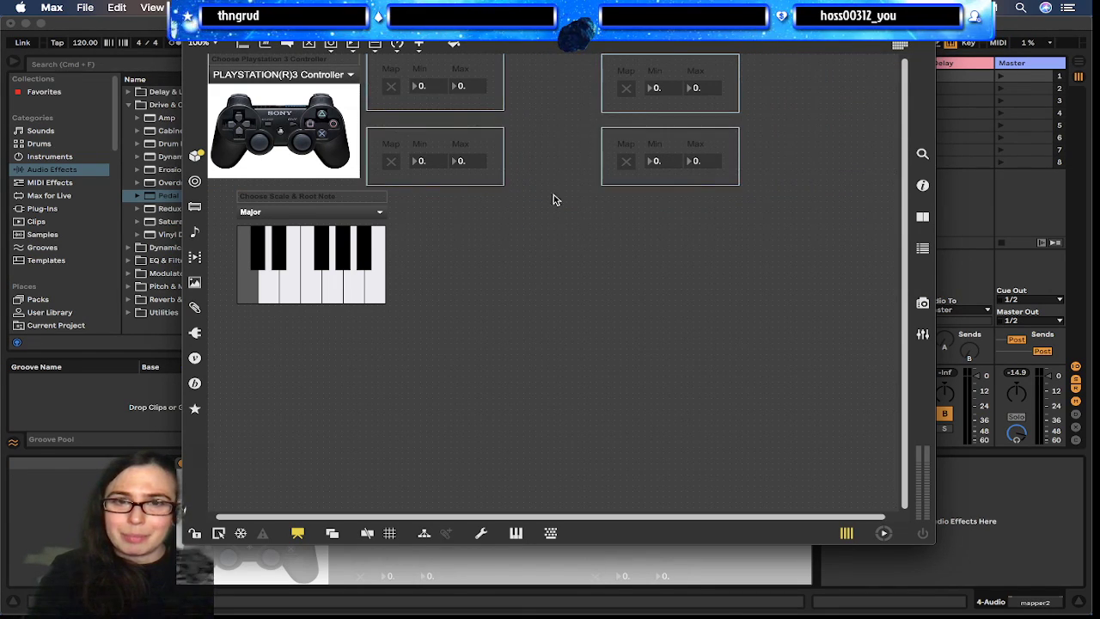
Pack the four Map bpatchers into a tight two-by-two grid beside the controller image, then lock, save and close mapper2
{"action": "left_click_drag", "start_coordinate": [775, 188], "coordinate": [396, 144]}
{"action": "left_click", "coordinate": [797, 183]}
{"action": "left_click_drag", "start_coordinate": [765, 170], "coordinate": [600, 56]}
{"action": "left_click_drag", "start_coordinate": [677, 93], "coordinate": [579, 94]}
{"action": "left_click", "coordinate": [709, 189]}
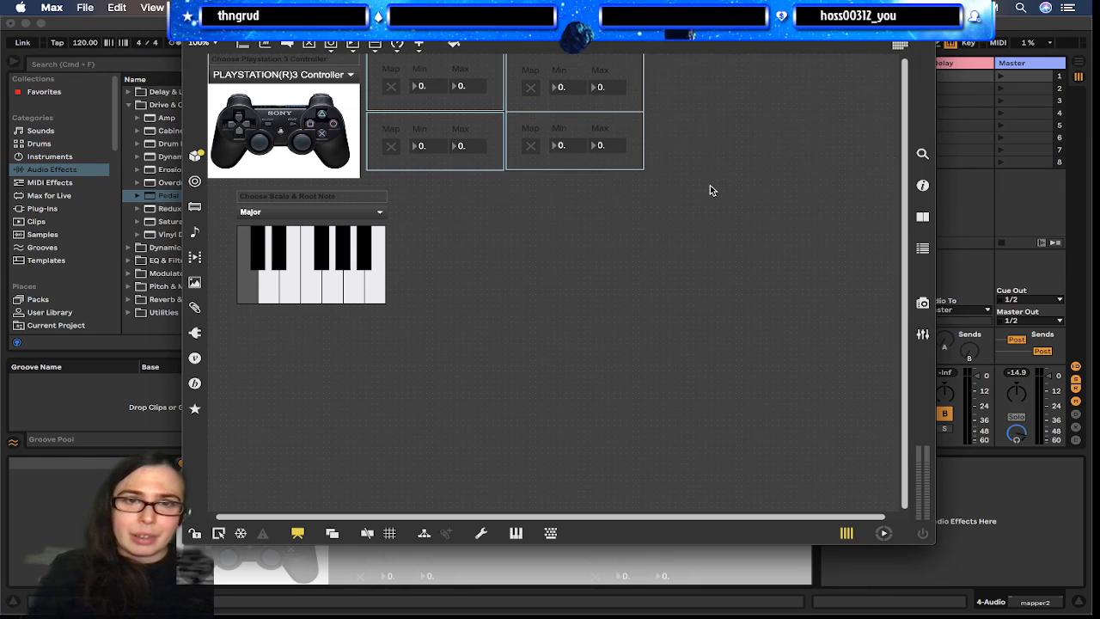
{"action": "key", "text": "super+e"}
{"action": "key", "text": "super+s"}
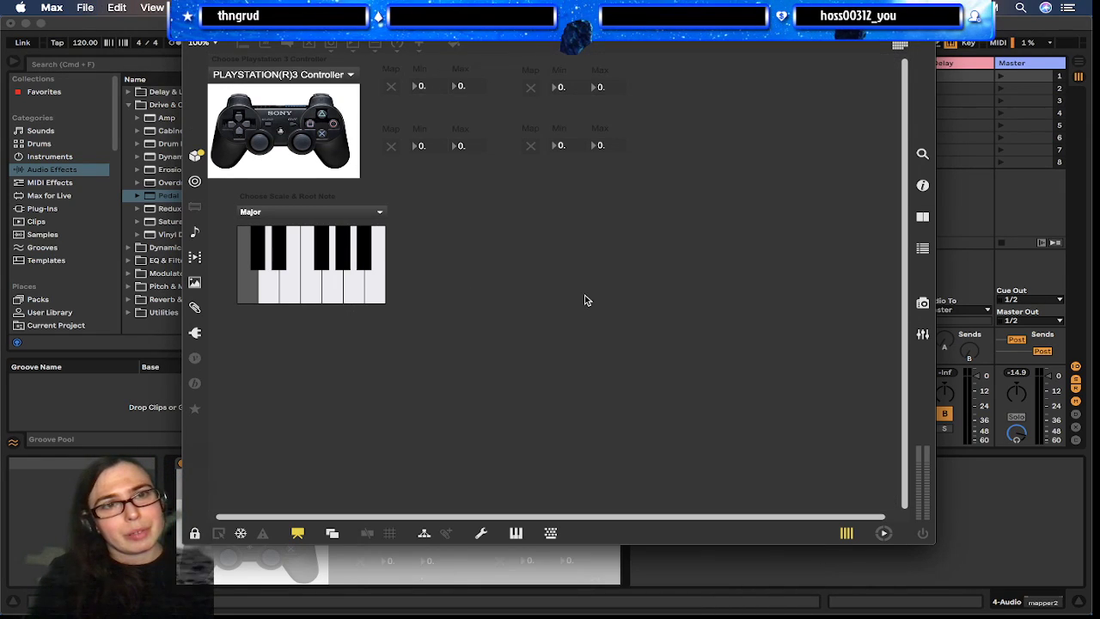
{"action": "key", "text": "super+w"}
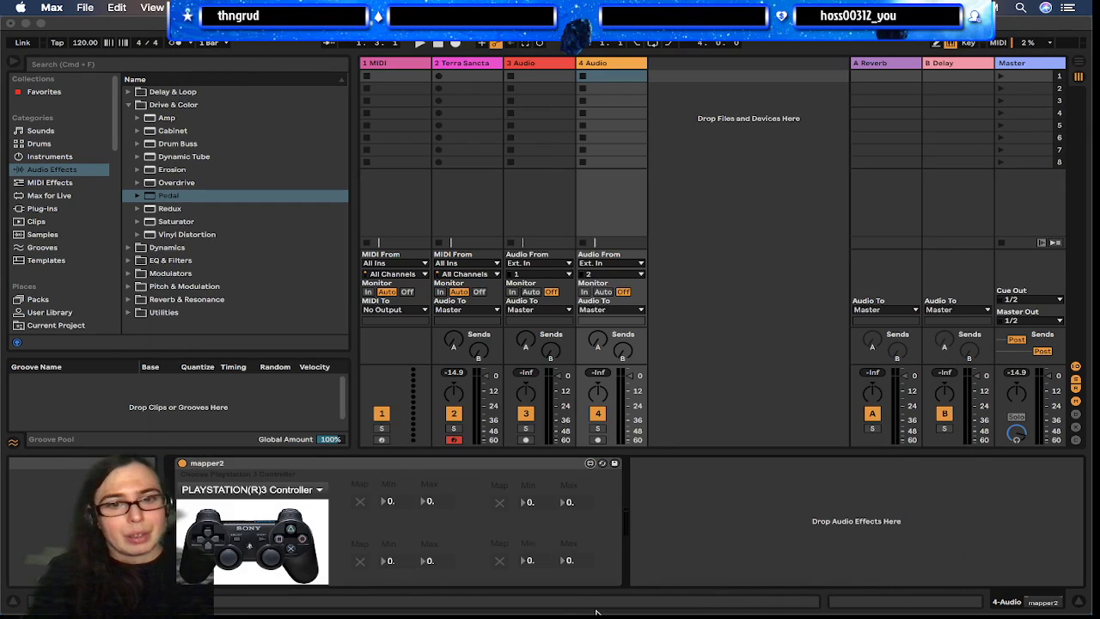
Map mapper2's first slot to Pedal's Gain on the Terra Sancta track, lowering the gain to 4.0 %, and return to mapper2
{"action": "left_click", "coordinate": [360, 503]}
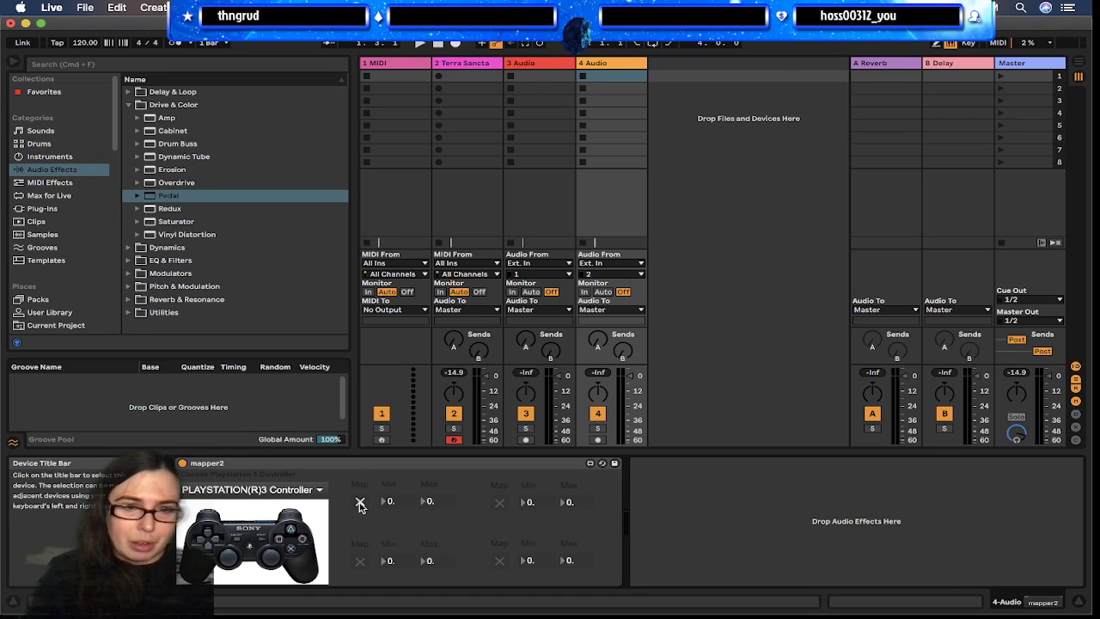
{"action": "left_click", "coordinate": [472, 75]}
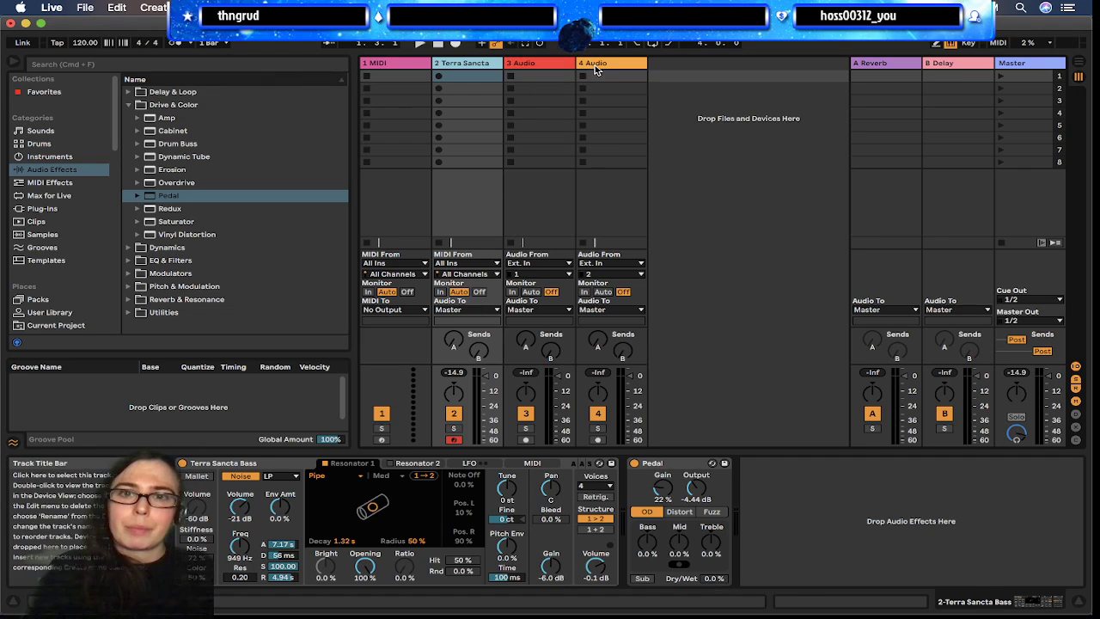
{"action": "left_click", "coordinate": [577, 217]}
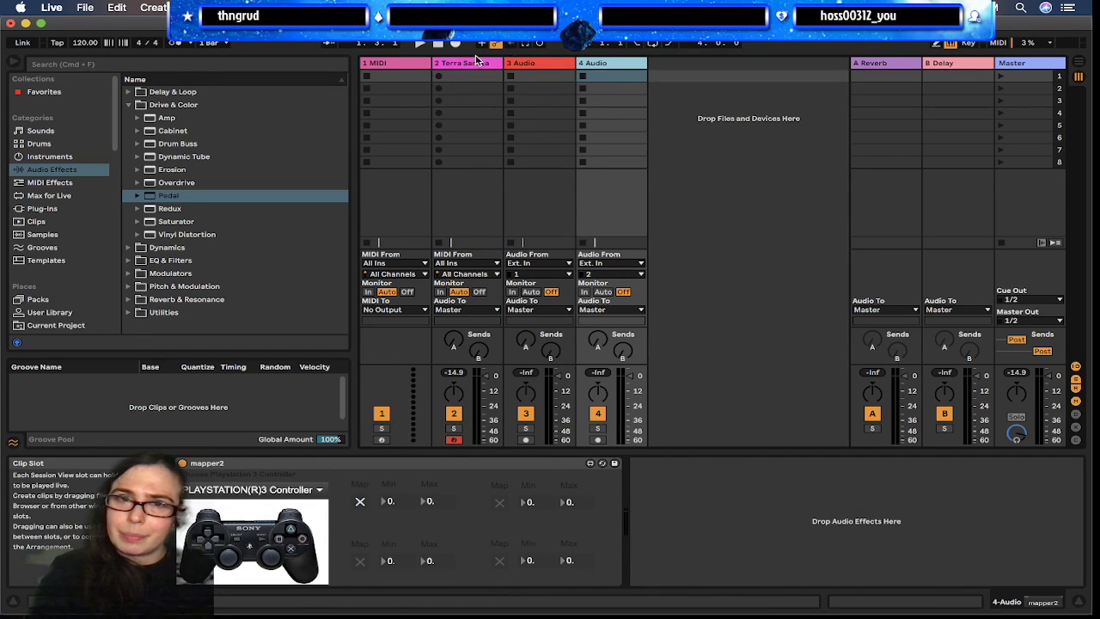
{"action": "left_click", "coordinate": [464, 113]}
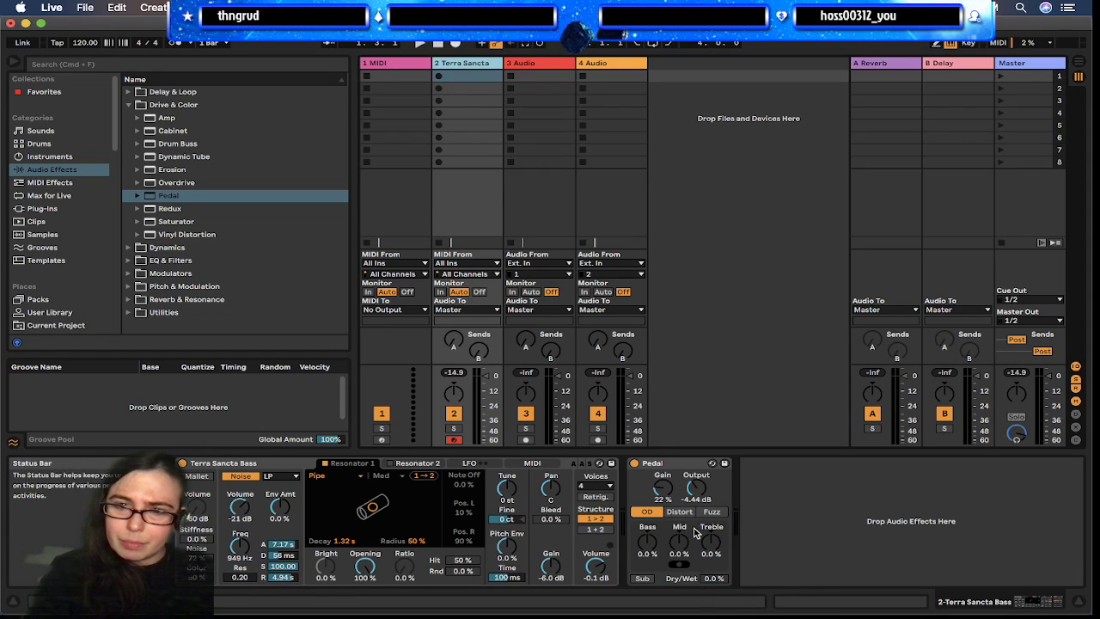
{"action": "left_click_drag", "start_coordinate": [663, 488], "coordinate": [662, 517]}
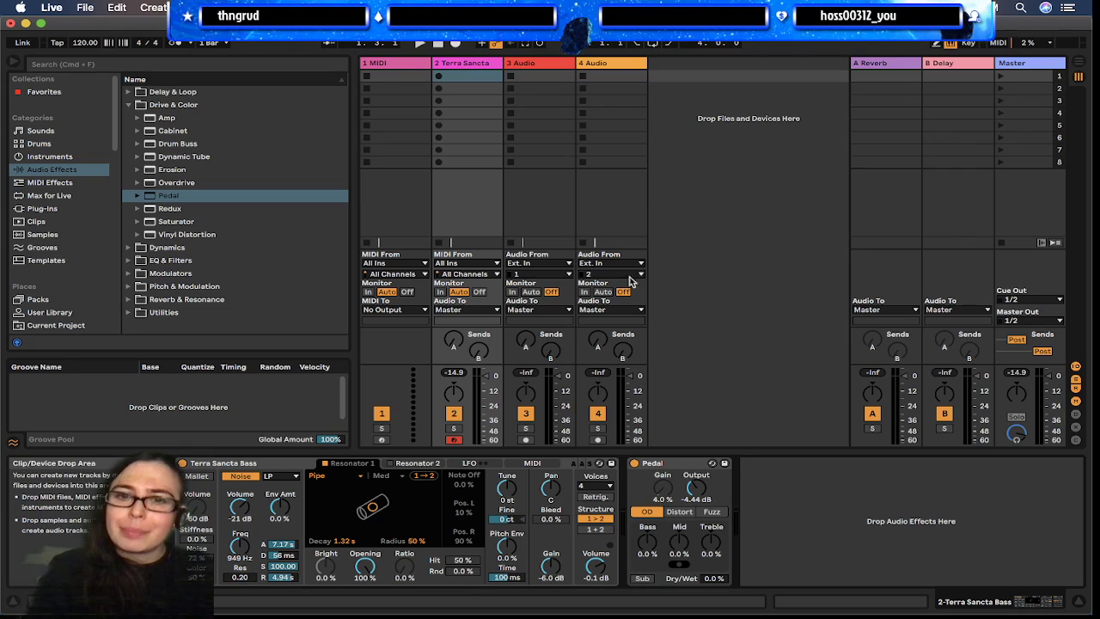
{"action": "left_click", "coordinate": [602, 65]}
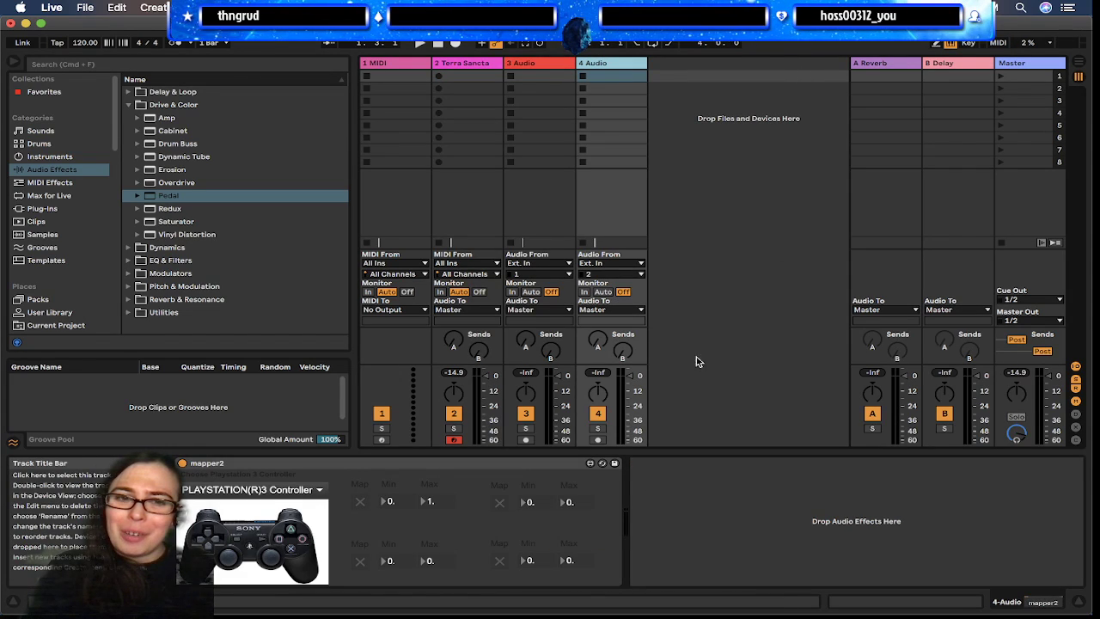
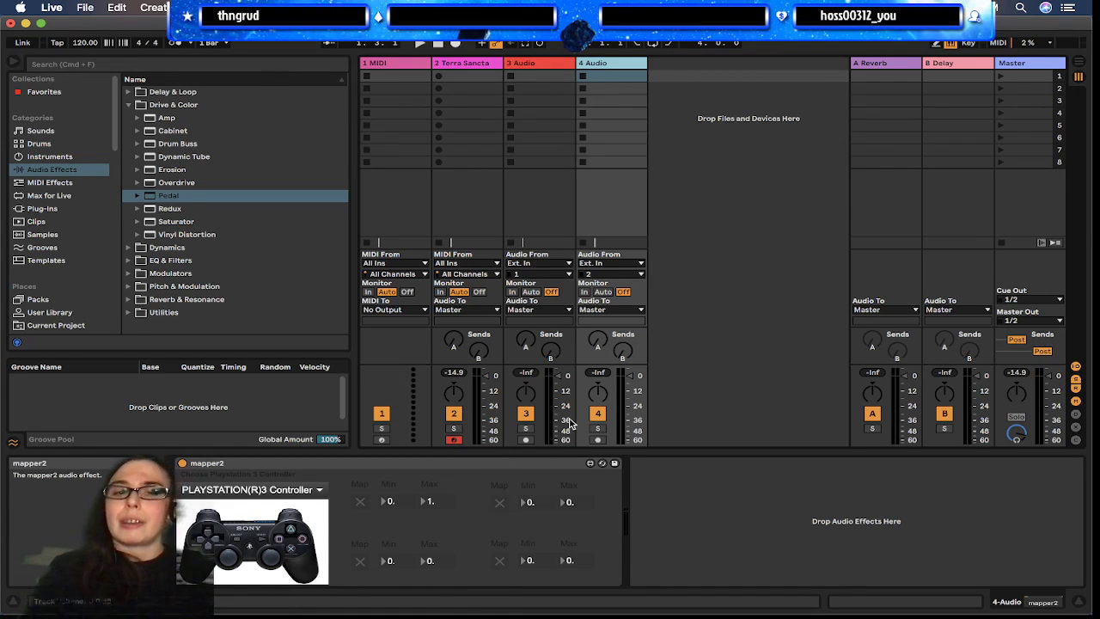
Switch to TextEdit, add "Bug: We have to be able to un map a control." below the space synth to-do list, and return to Live
{"action": "key", "text": "super+Tab"}
{"action": "key", "text": "super+Tab"}
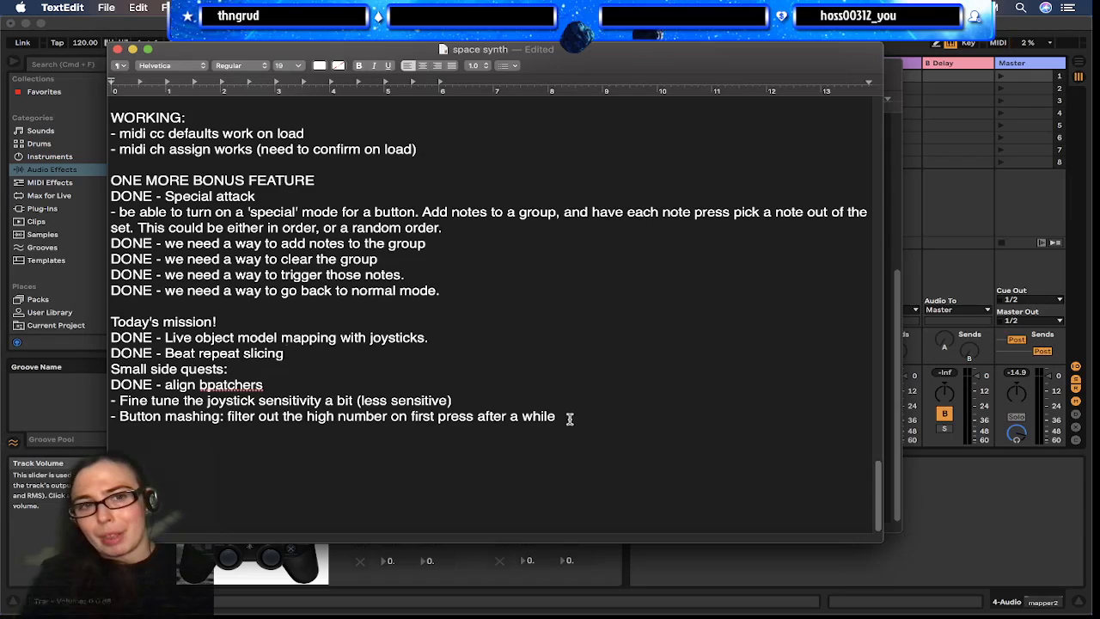
{"action": "key", "text": "super+Tab"}
{"action": "key", "text": "super+Tab"}
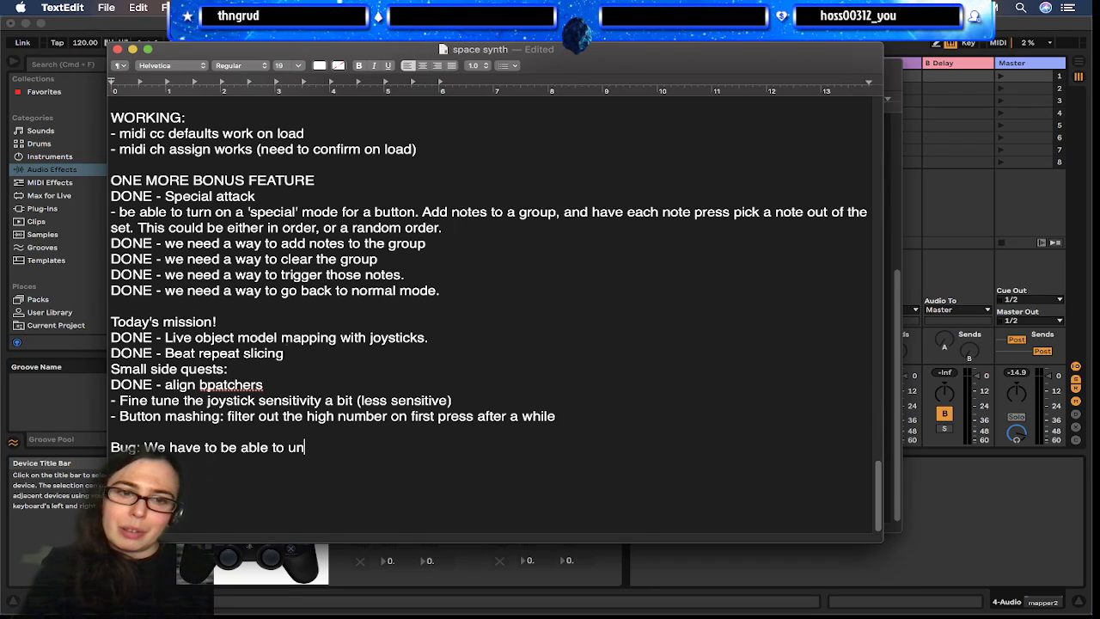
{"action": "type", "text": "map a control."}
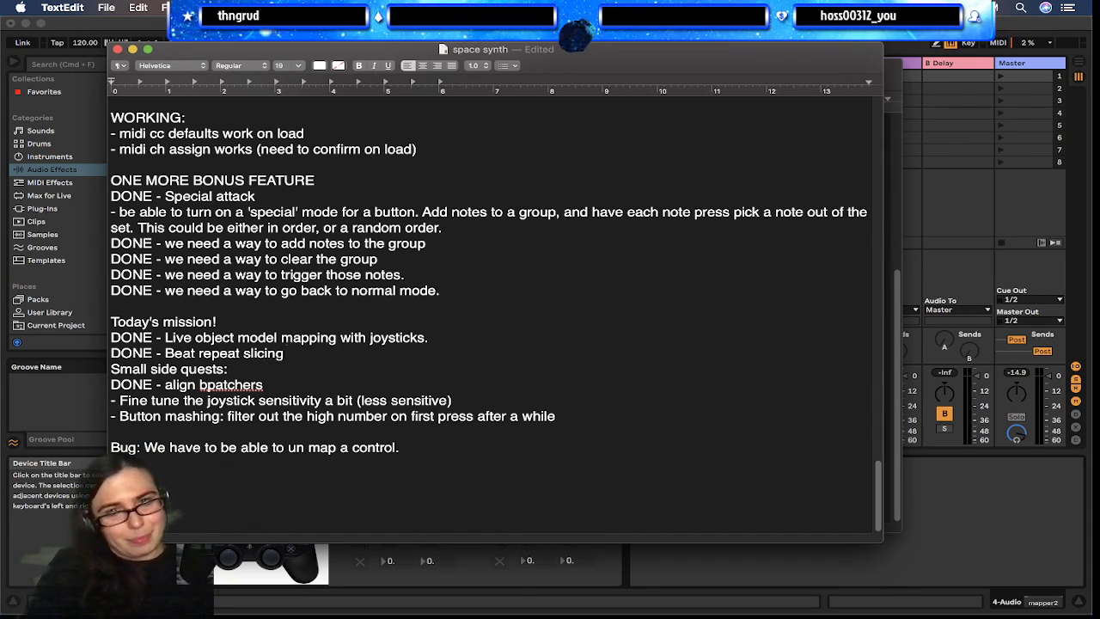
{"action": "left_click", "coordinate": [899, 550]}
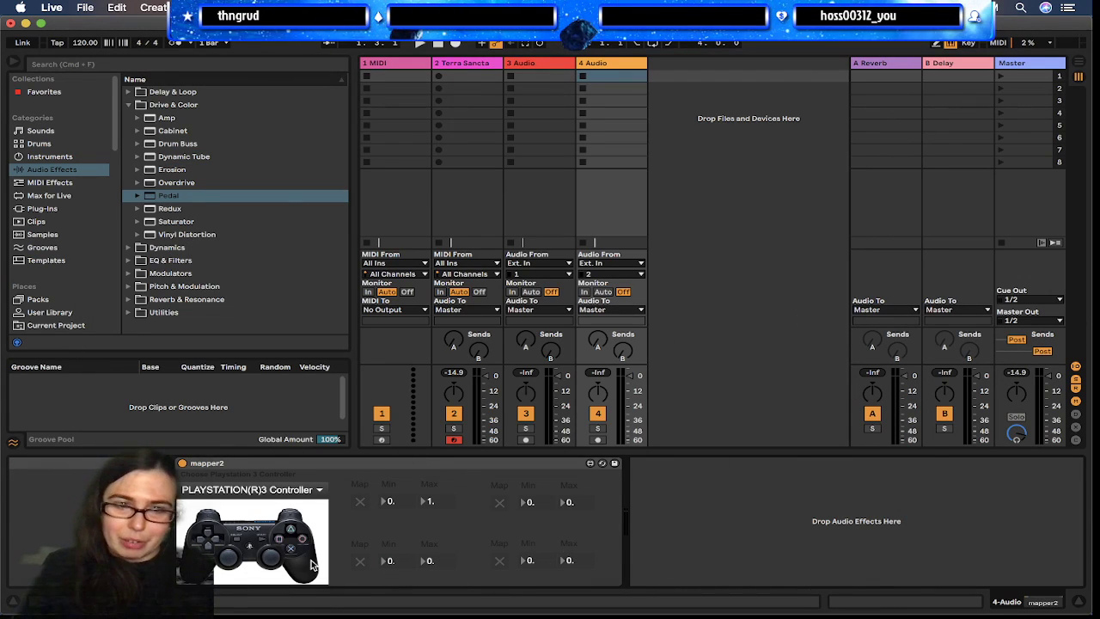
Add the Reverb audio effect from Reverb & Resonance after Pedal on the Terra Sancta track
{"action": "left_click", "coordinate": [196, 298]}
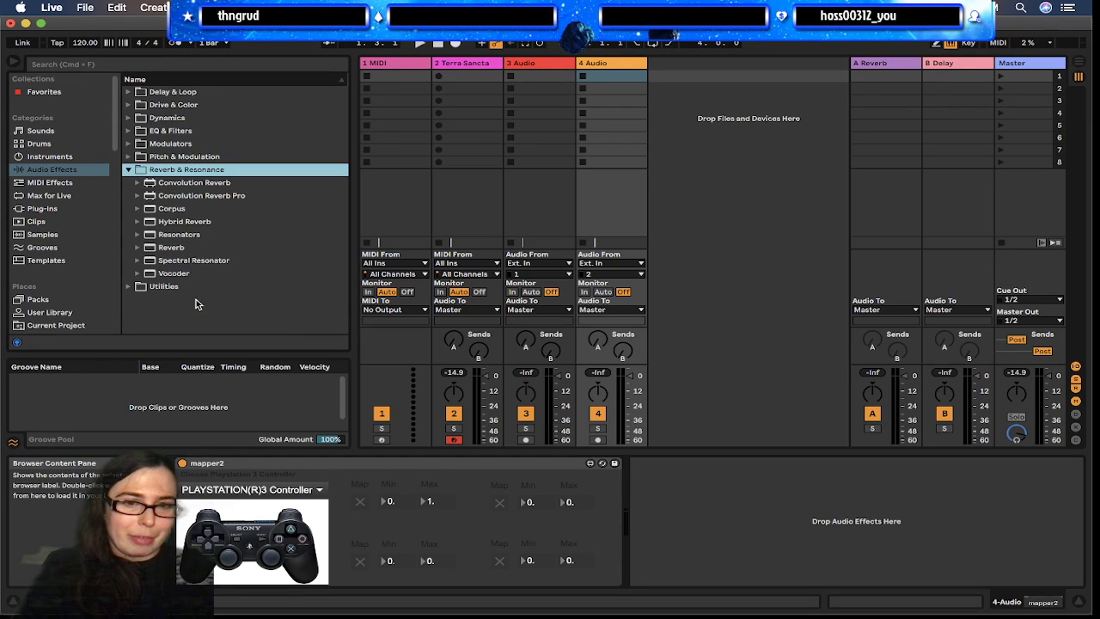
{"action": "left_click", "coordinate": [178, 250]}
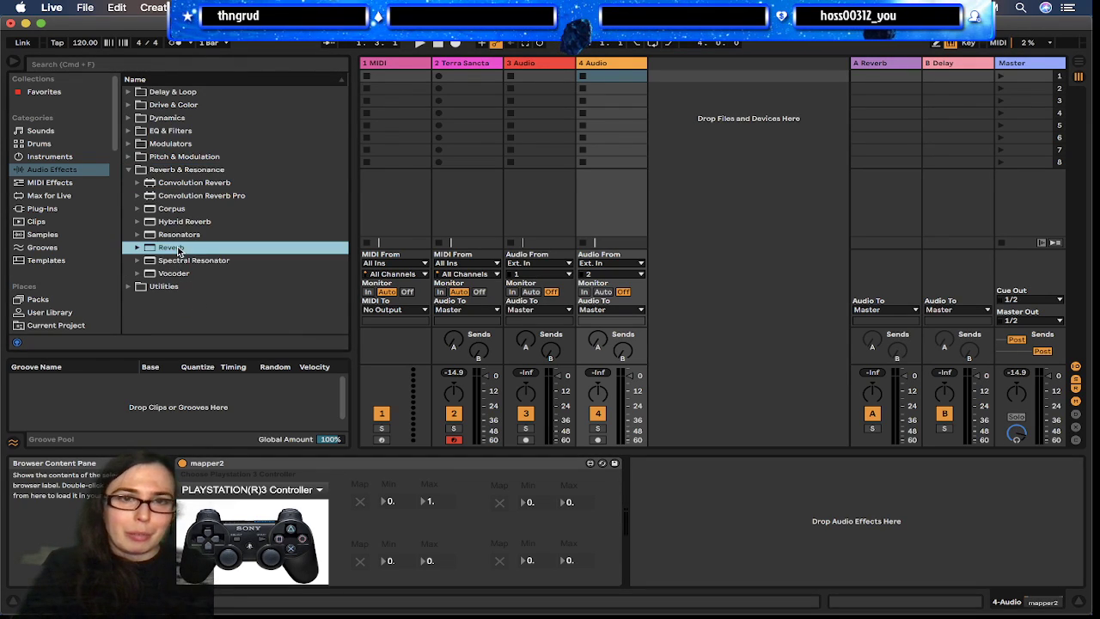
{"action": "left_click", "coordinate": [465, 105]}
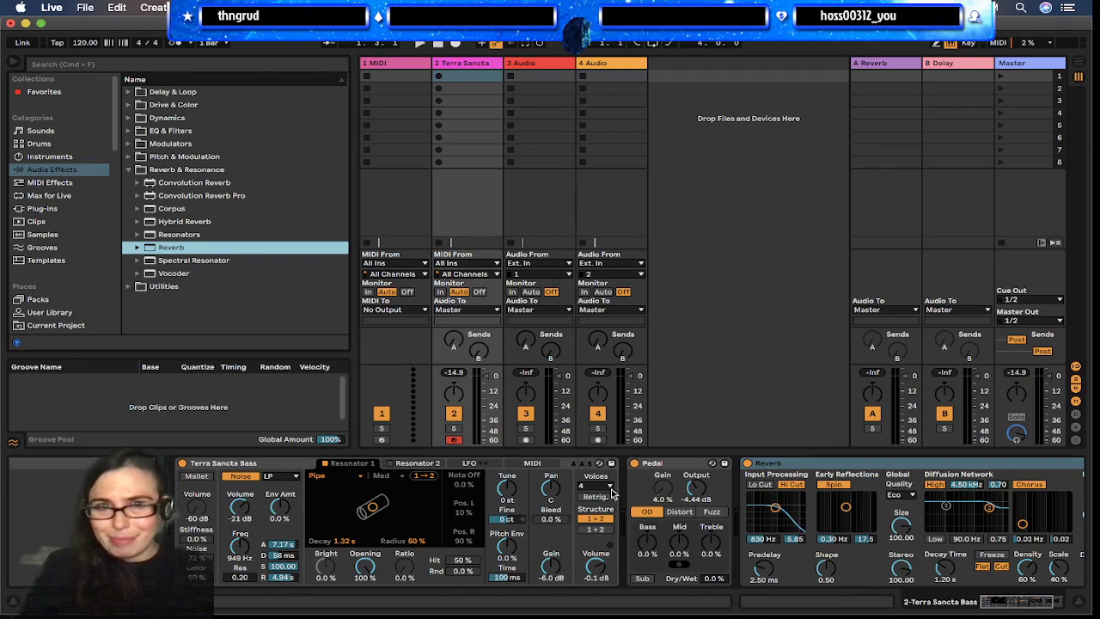
Map the mapper2 slot below the first one to Reverb's Dry/Wet on the Terra Sancta track and return to mapper2
{"action": "left_click", "coordinate": [610, 75]}
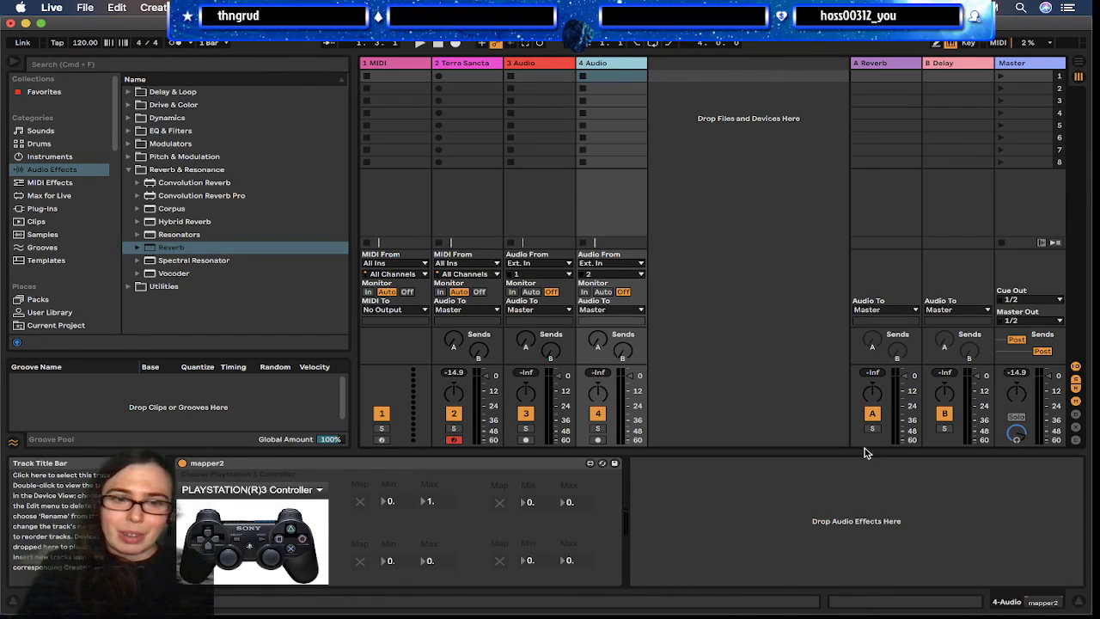
{"action": "left_click", "coordinate": [360, 560]}
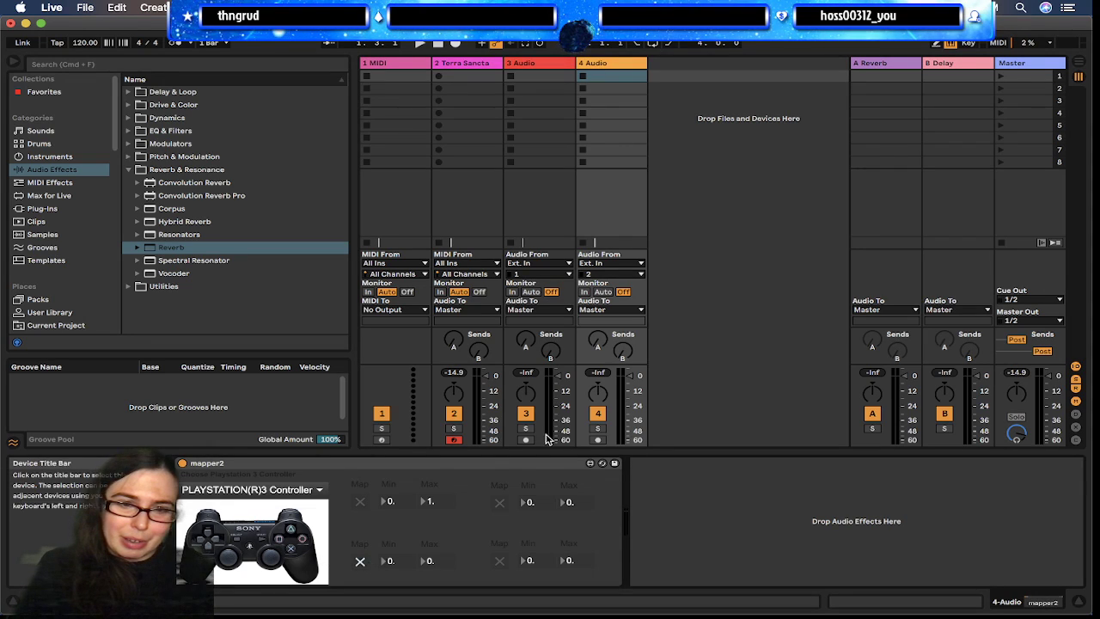
{"action": "left_click", "coordinate": [463, 73]}
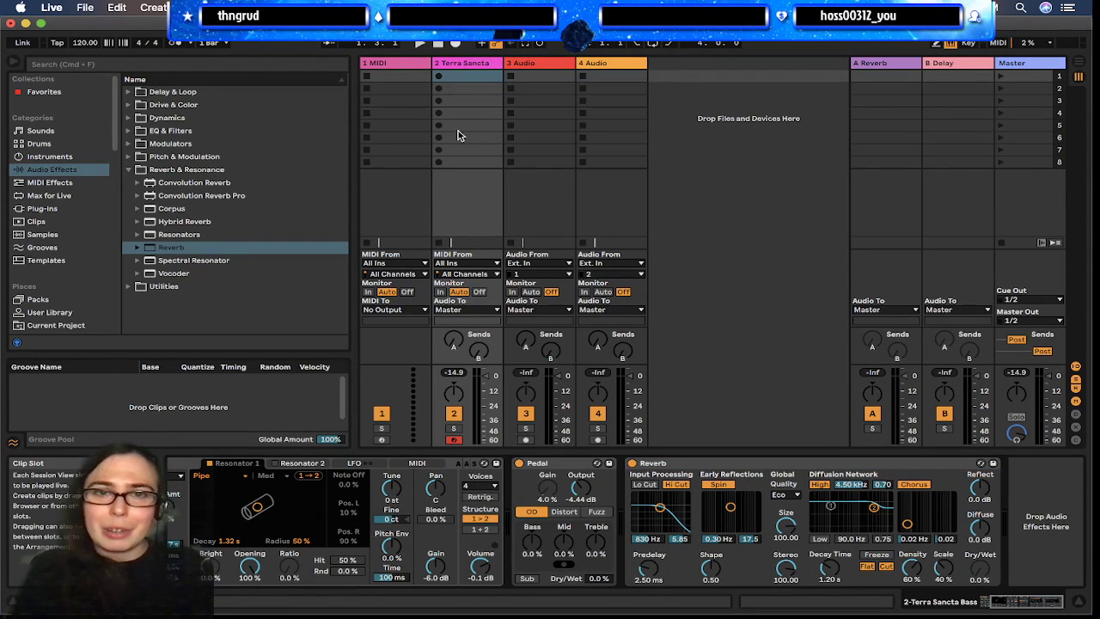
{"action": "left_click", "coordinate": [473, 63]}
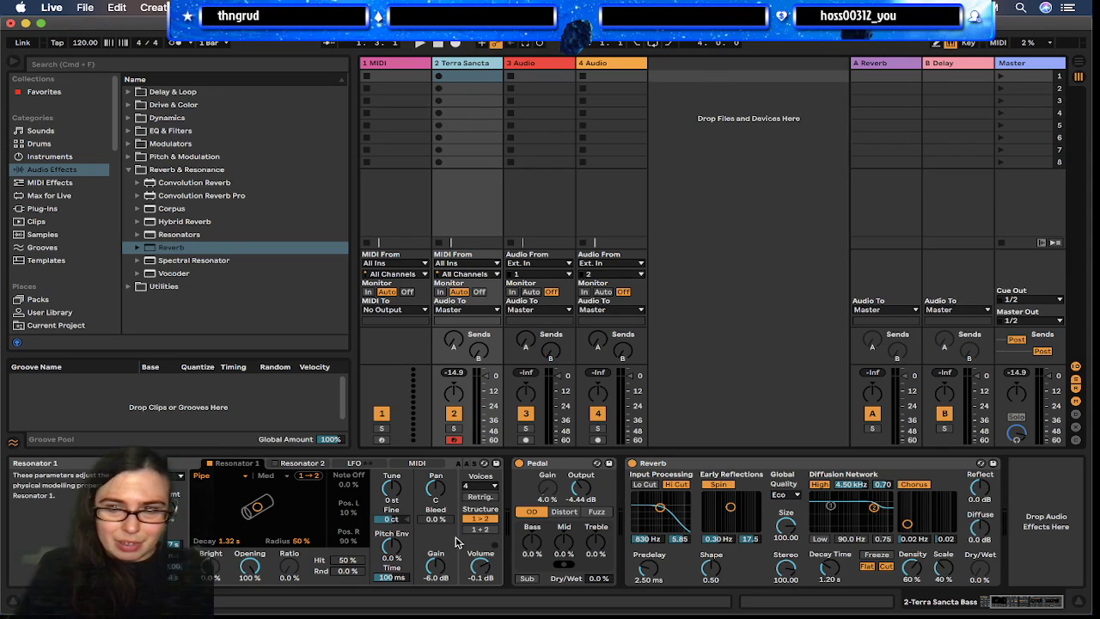
{"action": "left_click", "coordinate": [580, 65]}
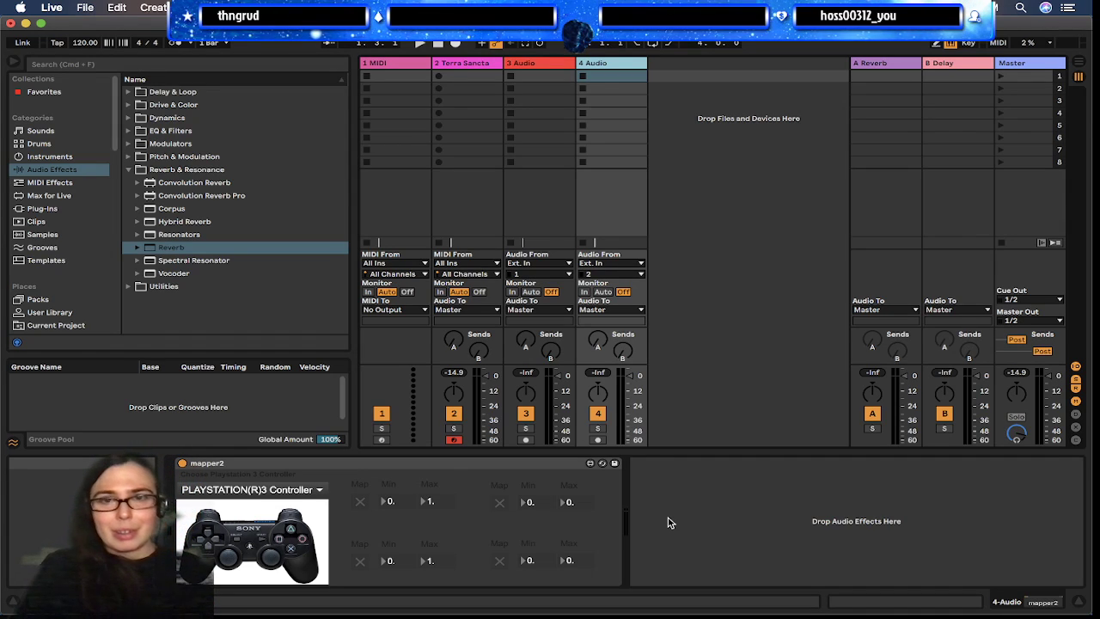
Reselect PLAYSTATION(R)3 Controller in mapper2 and check Pedal's Gain and Reverb's Dry/Wet on the Terra Sancta track
{"action": "left_click", "coordinate": [478, 64]}
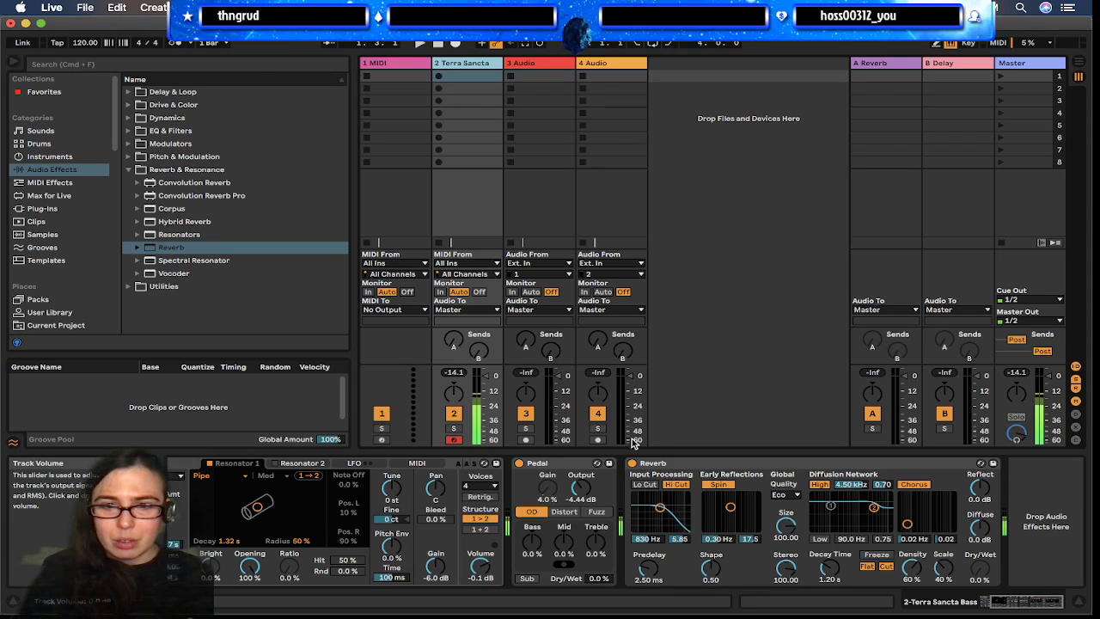
{"action": "left_click", "coordinate": [611, 63]}
{"action": "left_click", "coordinate": [249, 489]}
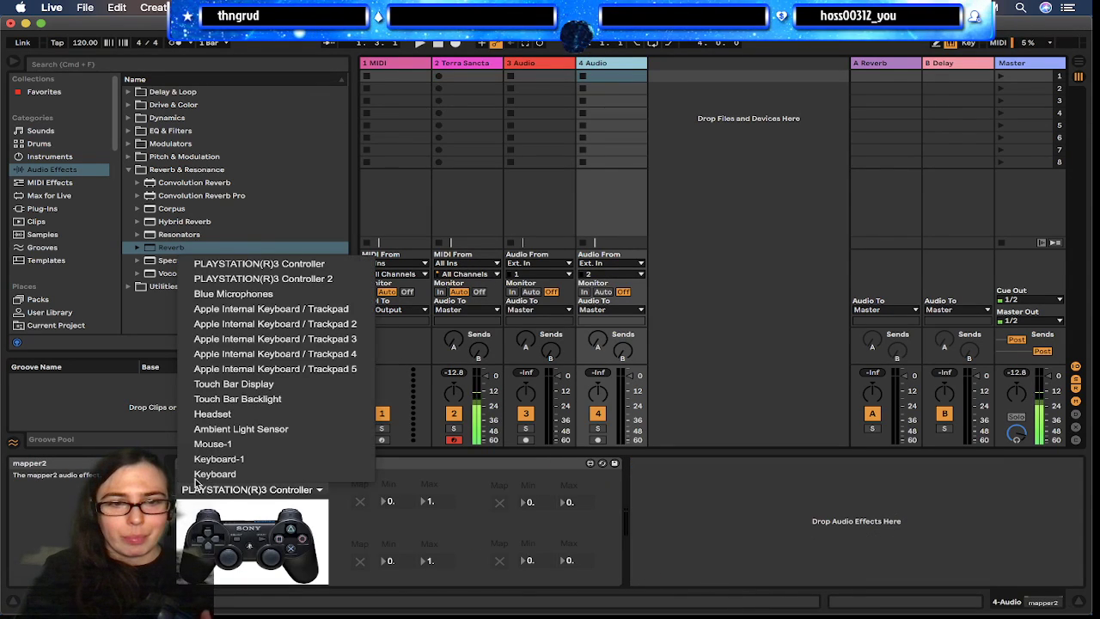
{"action": "left_click", "coordinate": [257, 270]}
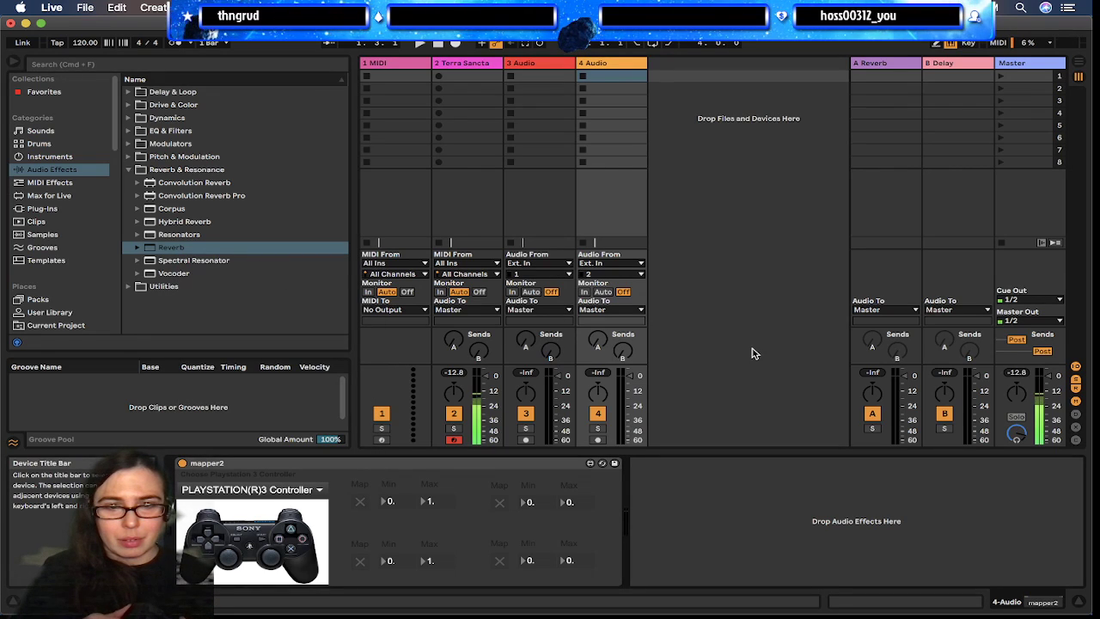
{"action": "left_click", "coordinate": [491, 63]}
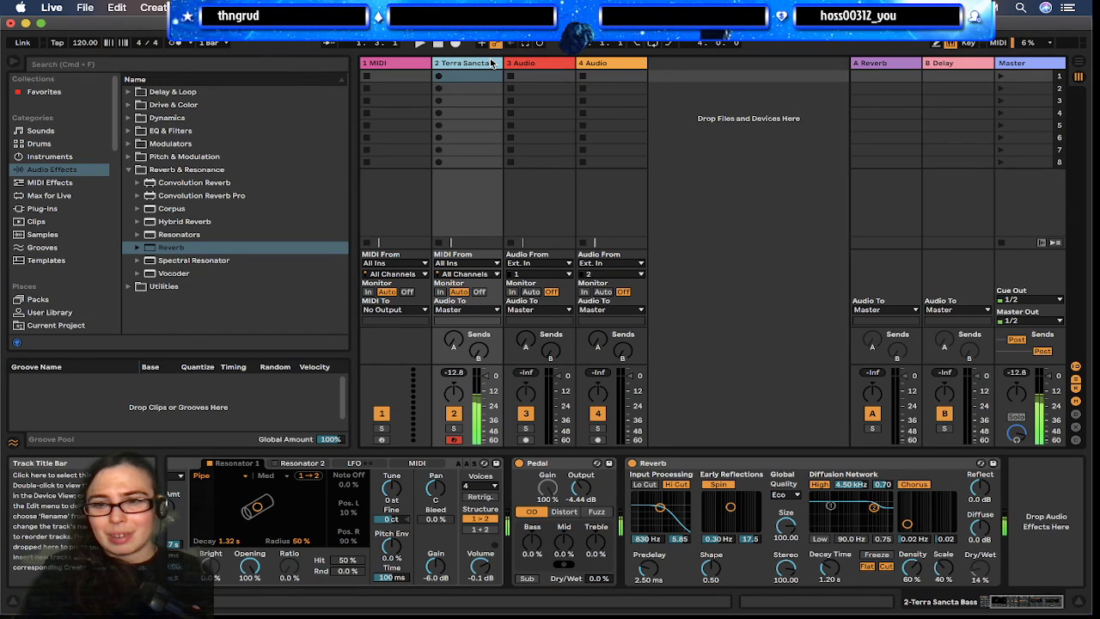
{"action": "left_click", "coordinate": [607, 65]}
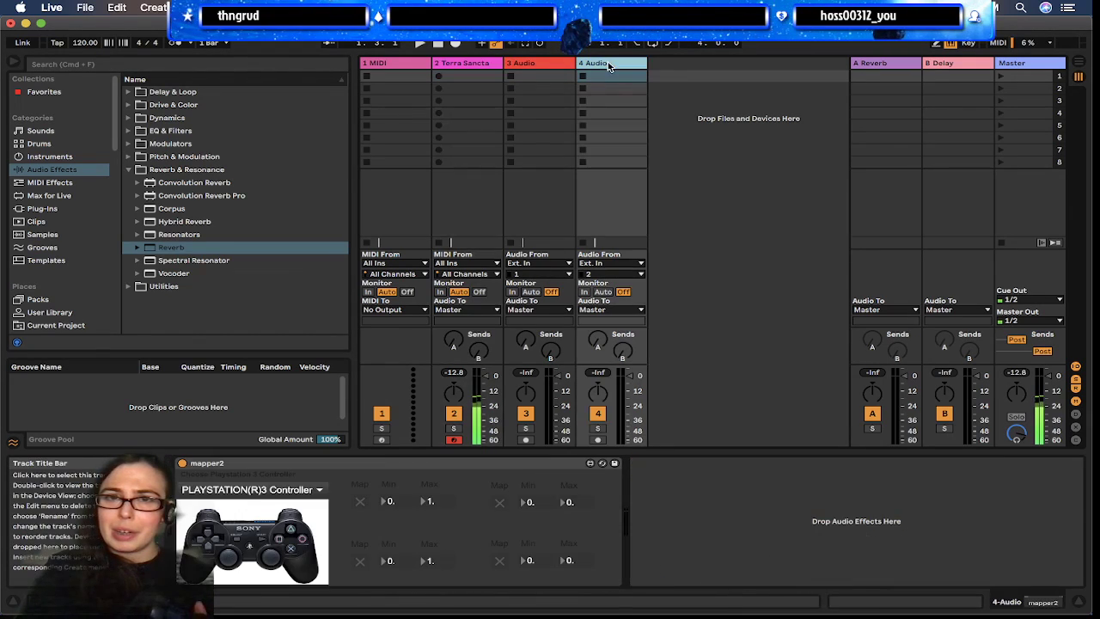
Remap mapper2's first slot to Pedal's Dry/Wet on the Terra Sancta track and set Pedal's Gain to 31 %
{"action": "left_click", "coordinate": [359, 503]}
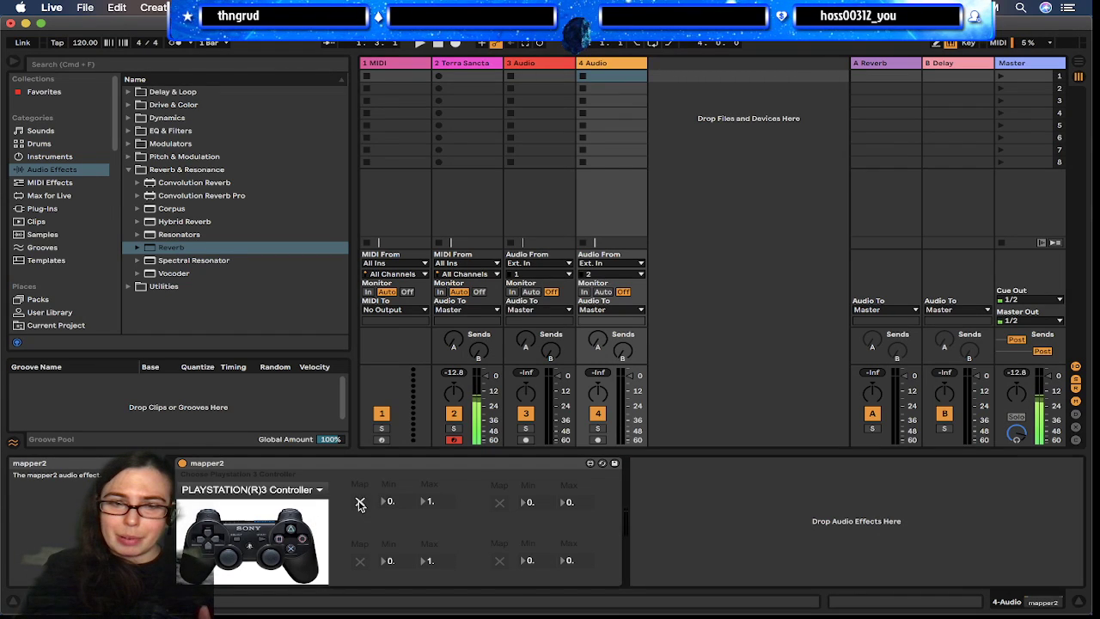
{"action": "left_click", "coordinate": [453, 64]}
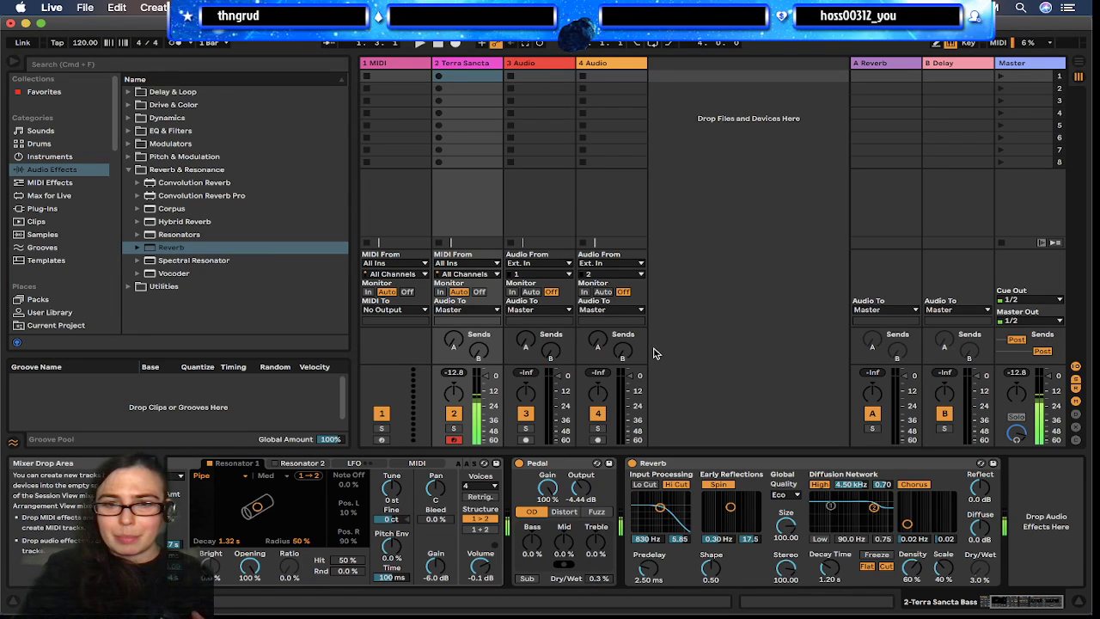
{"action": "mouse_move", "coordinate": [547, 487]}
{"action": "left_mouse_down"}
{"action": "mouse_move", "coordinate": [547, 499]}
{"action": "mouse_move", "coordinate": [554, 488]}
{"action": "left_mouse_up"}
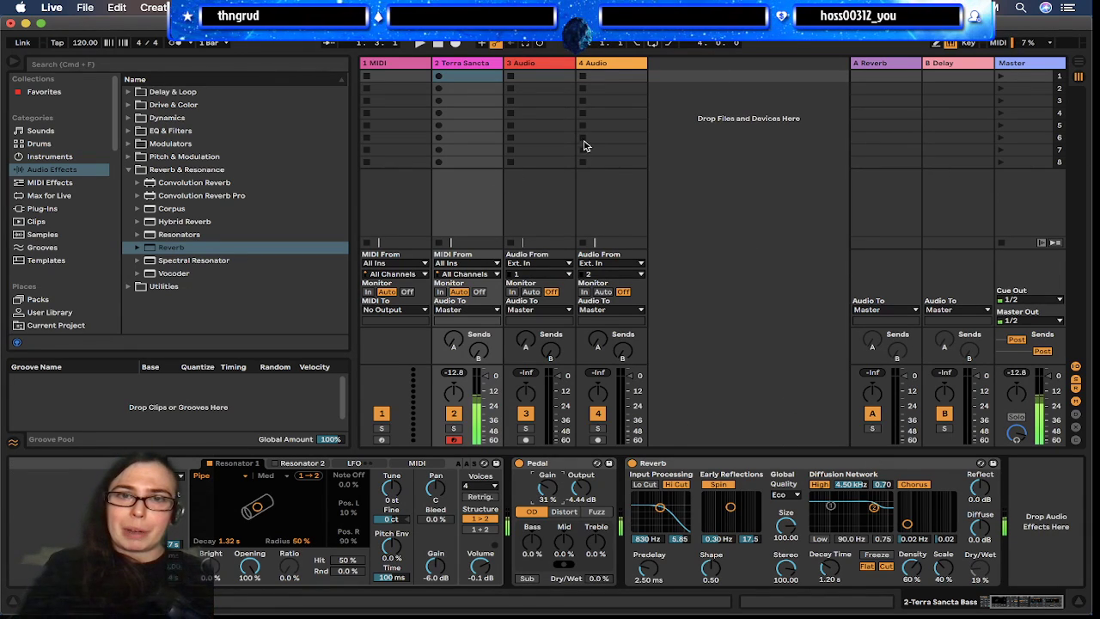
Set mapper2's first slot to Min 0.12, Max 0.49 and the slot below to Min 0.19, Max 0.83, then check the Terra Sancta track
{"action": "left_click", "coordinate": [618, 67]}
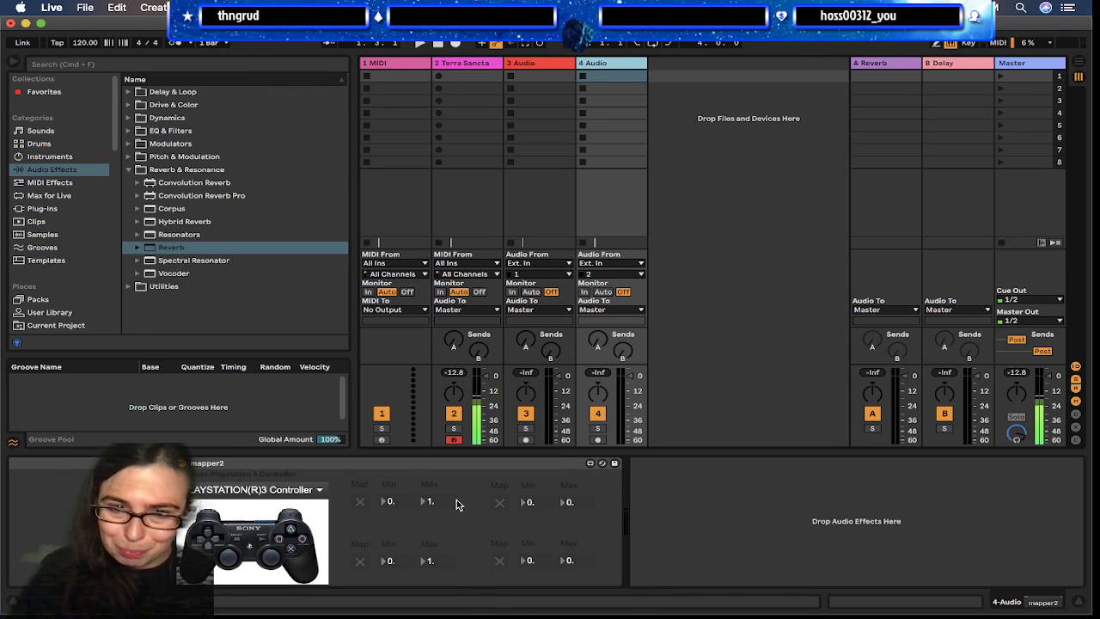
{"action": "left_click", "coordinate": [403, 563]}
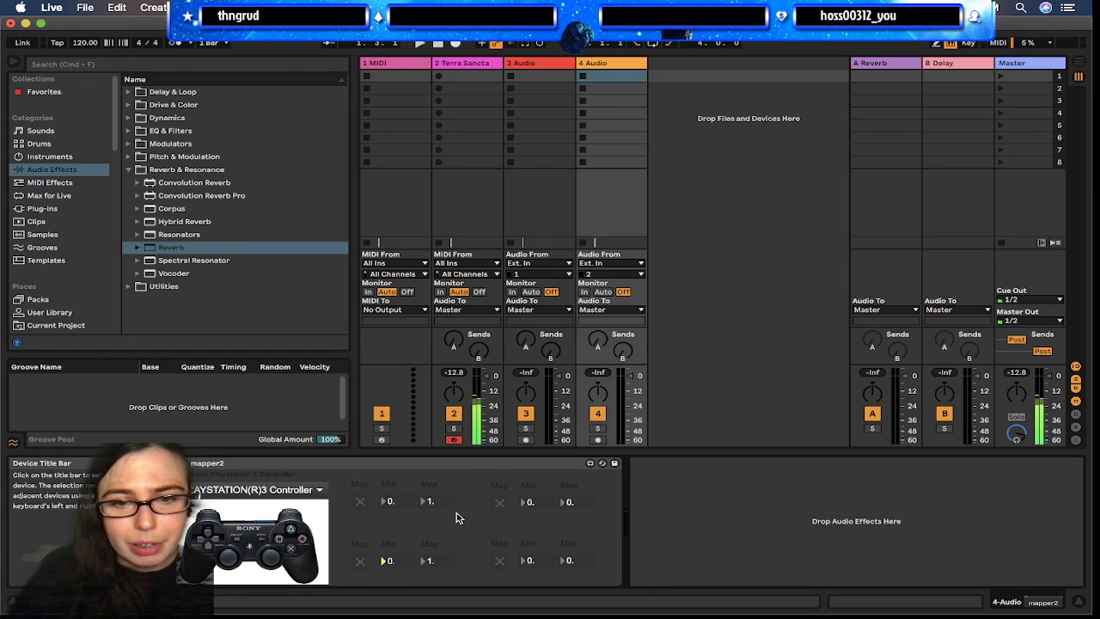
{"action": "left_click", "coordinate": [401, 503]}
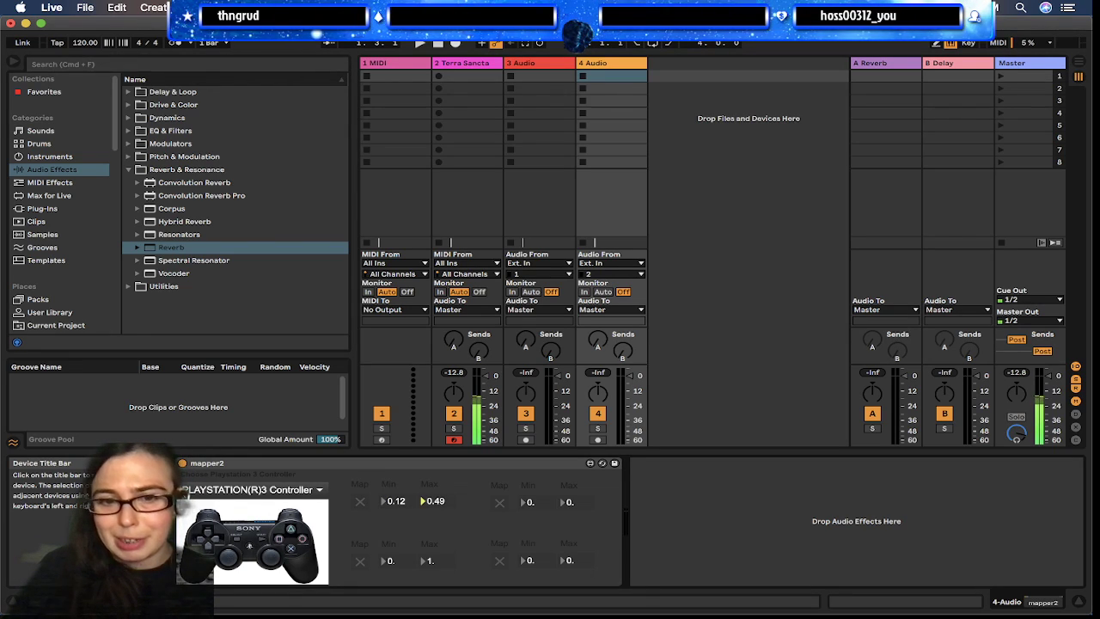
{"action": "key", "text": "Down"}
{"action": "key", "text": "Down"}
{"action": "key", "text": "Down"}
{"action": "key", "text": "Down"}
{"action": "key", "text": "Down"}
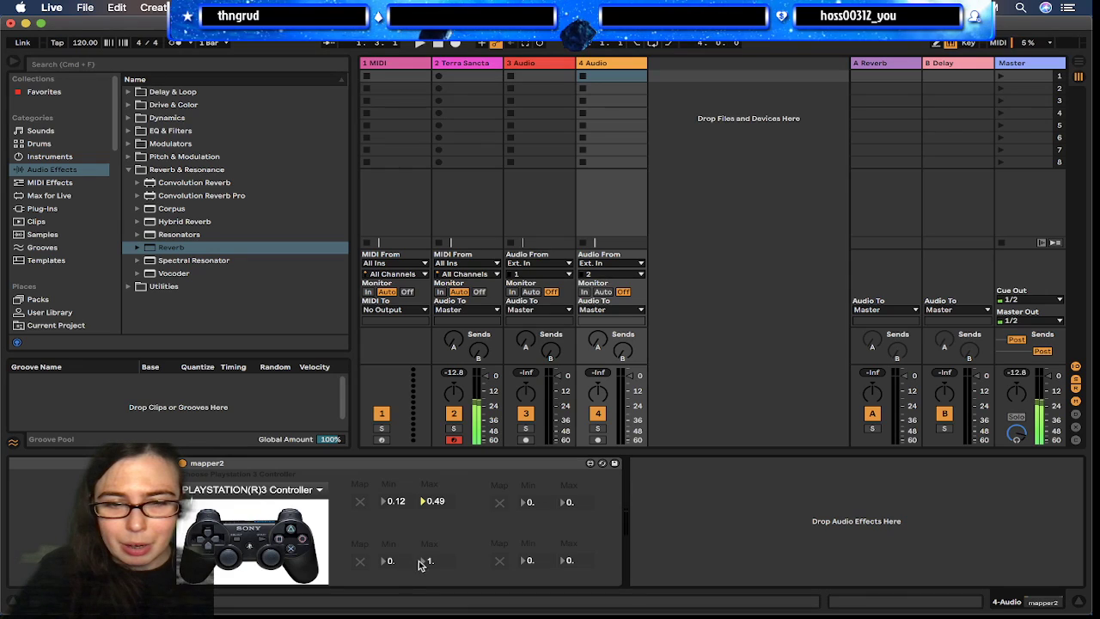
{"action": "mouse_move", "coordinate": [404, 567]}
{"action": "left_mouse_down"}
{"action": "mouse_move", "coordinate": [403, 554]}
{"action": "mouse_move", "coordinate": [405, 567]}
{"action": "left_mouse_up"}
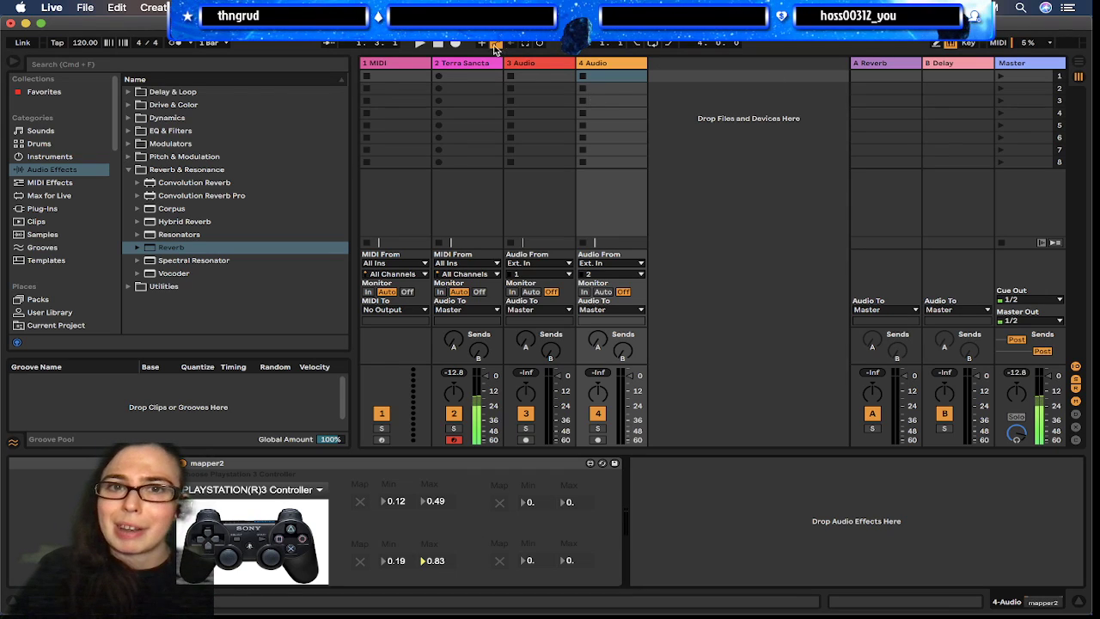
{"action": "left_click", "coordinate": [472, 63]}
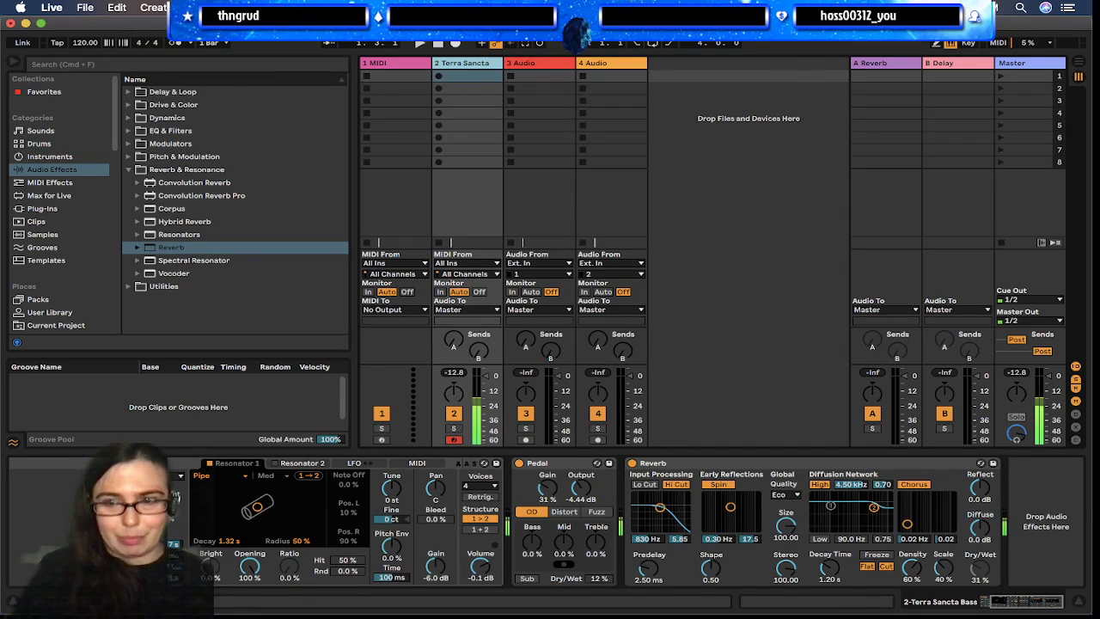
{"action": "mouse_move", "coordinate": [877, 613]}
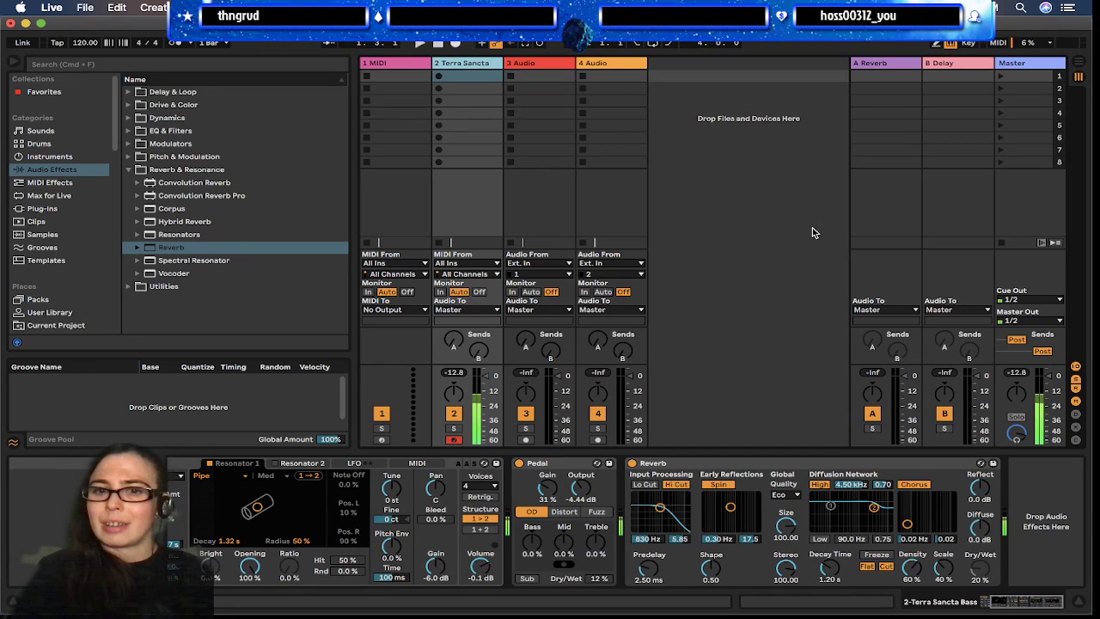
Set mapper2's slot below the first to Min 0.28 and Max 0.85 and check the Dry/Wet controls on the Terra Sancta track
{"action": "left_click", "coordinate": [610, 63]}
{"action": "left_click", "coordinate": [437, 563]}
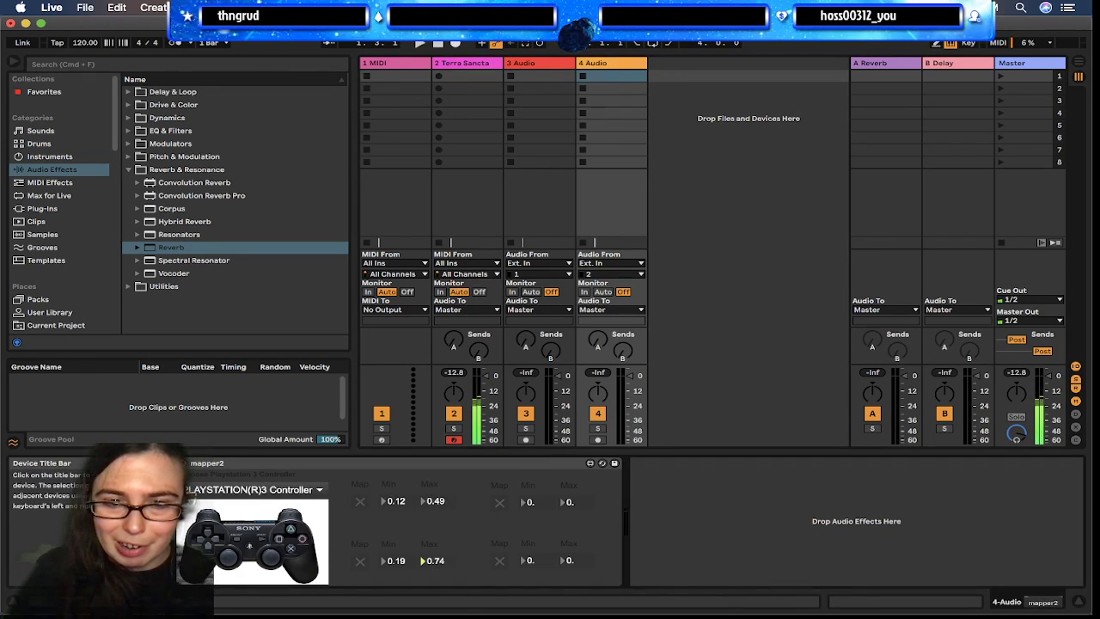
{"action": "left_click_drag", "start_coordinate": [442, 561], "coordinate": [407, 557]}
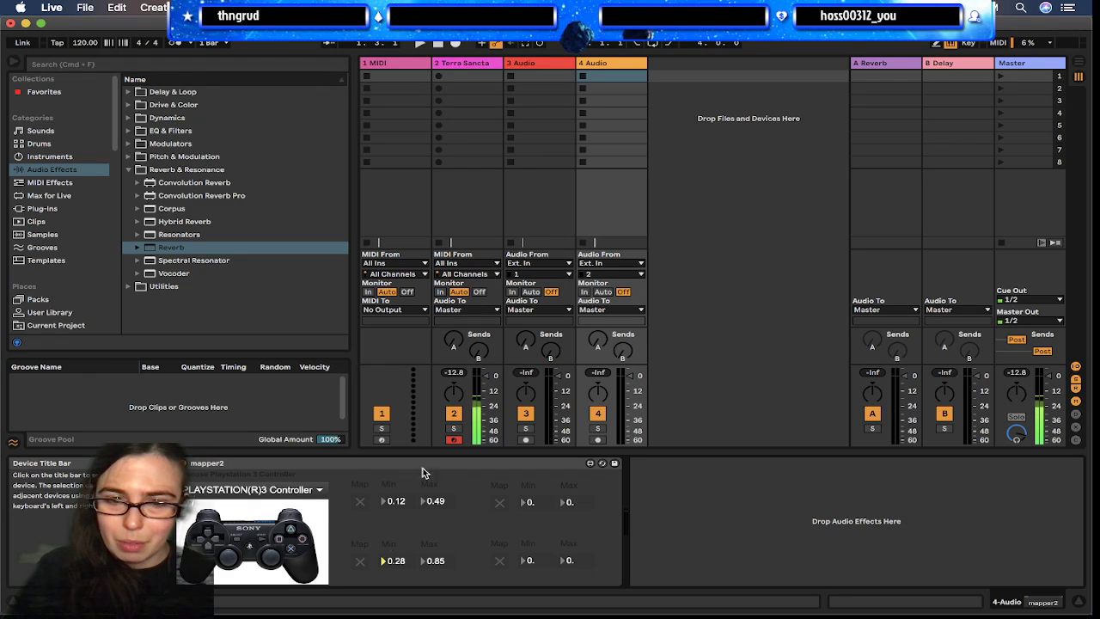
{"action": "left_click", "coordinate": [473, 76]}
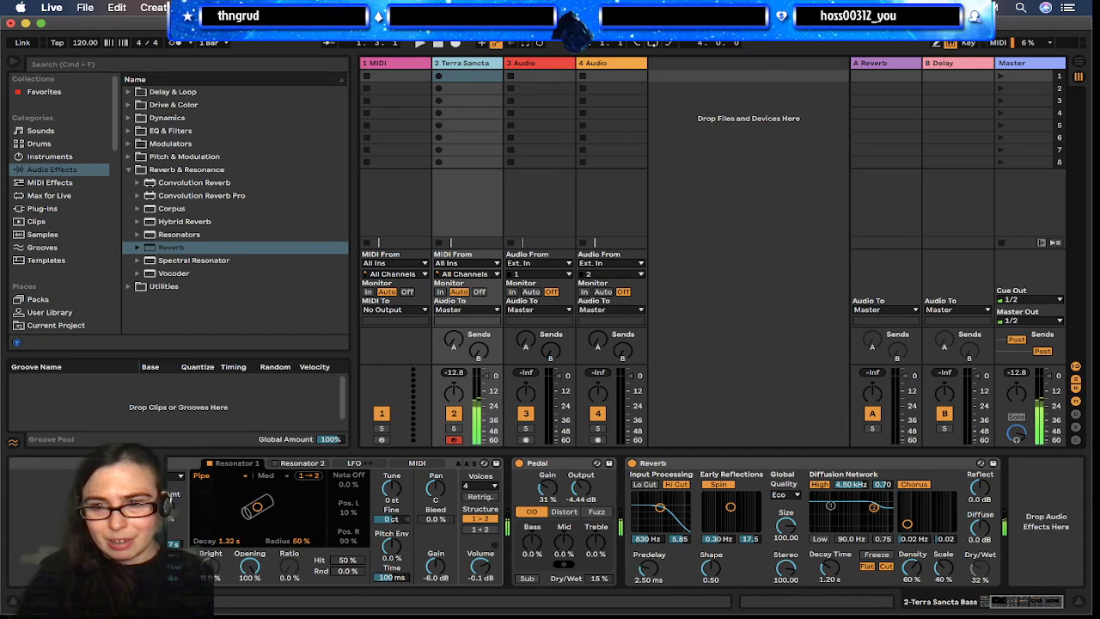
{"action": "mouse_move", "coordinate": [941, 613]}
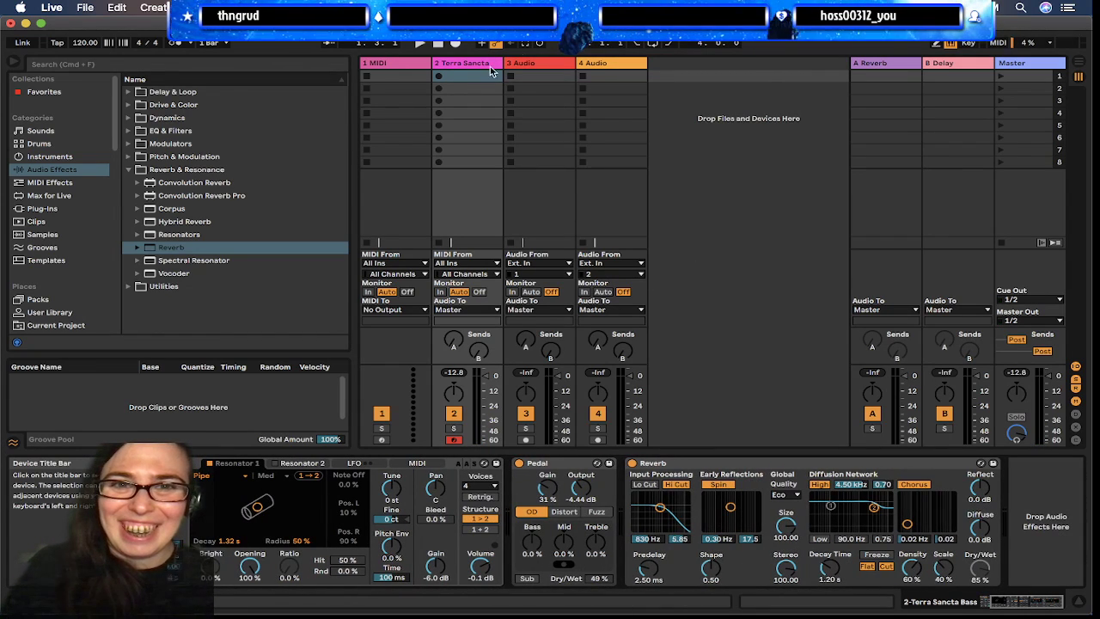
Return to mapper2 on the 4 Audio track and open the device in the Max editor
{"action": "left_click", "coordinate": [602, 65]}
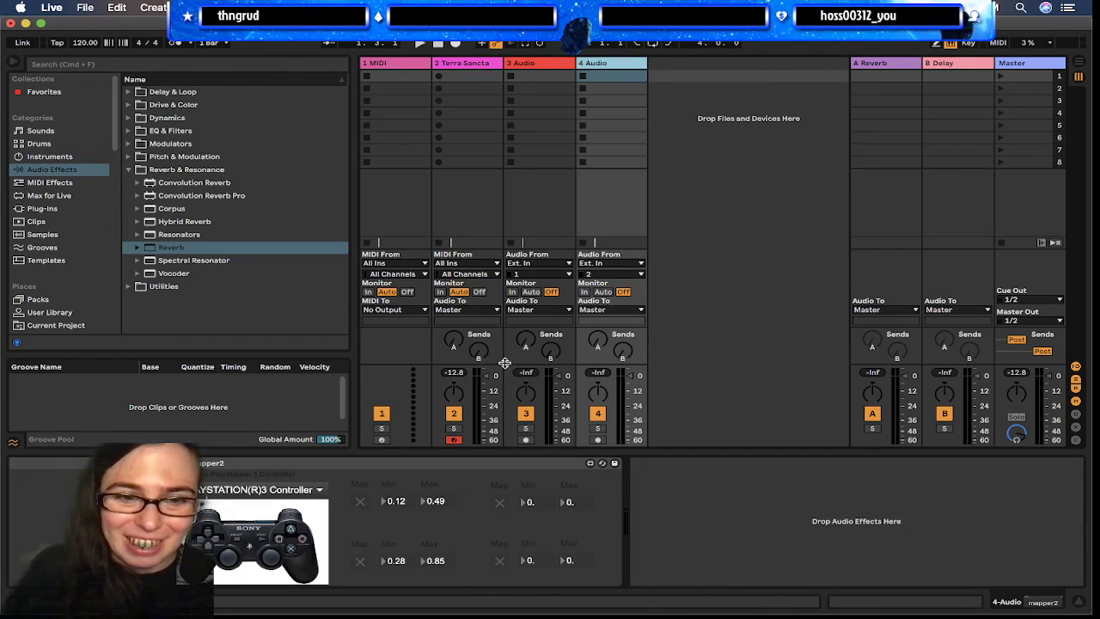
{"action": "left_click", "coordinate": [589, 464]}
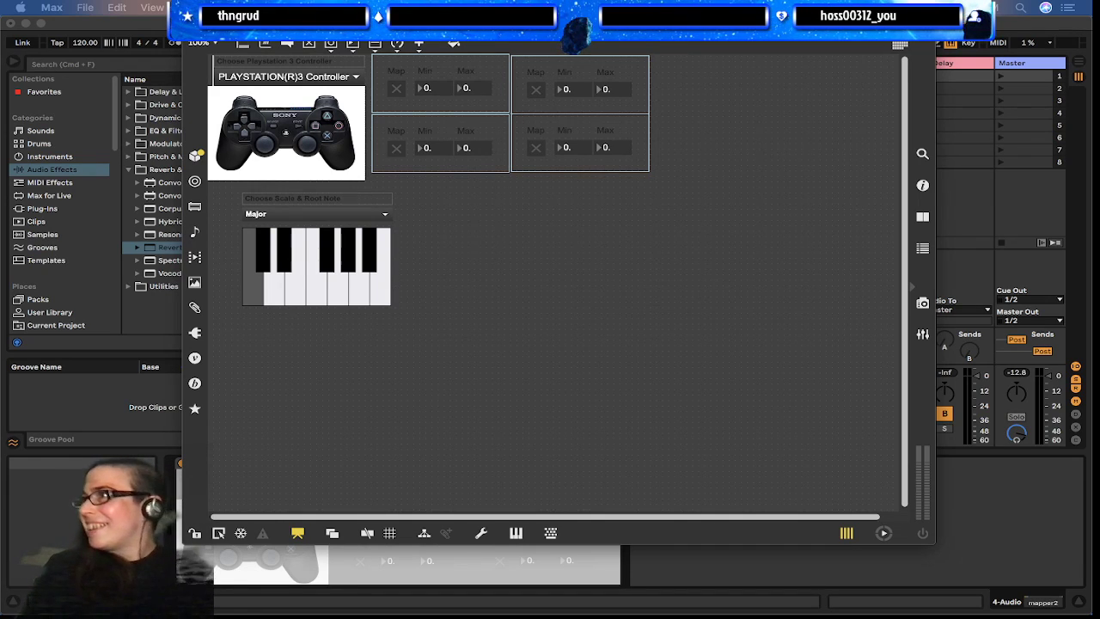
{"action": "key", "text": "super+Tab"}
{"action": "key", "text": "super+Tab"}
{"action": "key", "text": "super+Tab"}
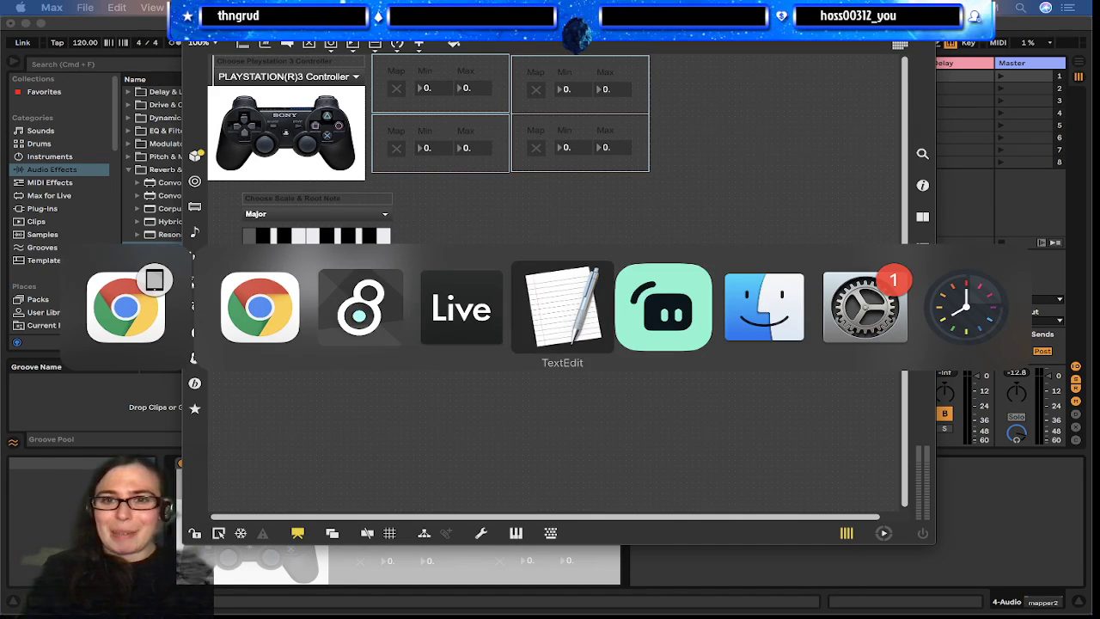
{"action": "key", "text": "super+Tab"}
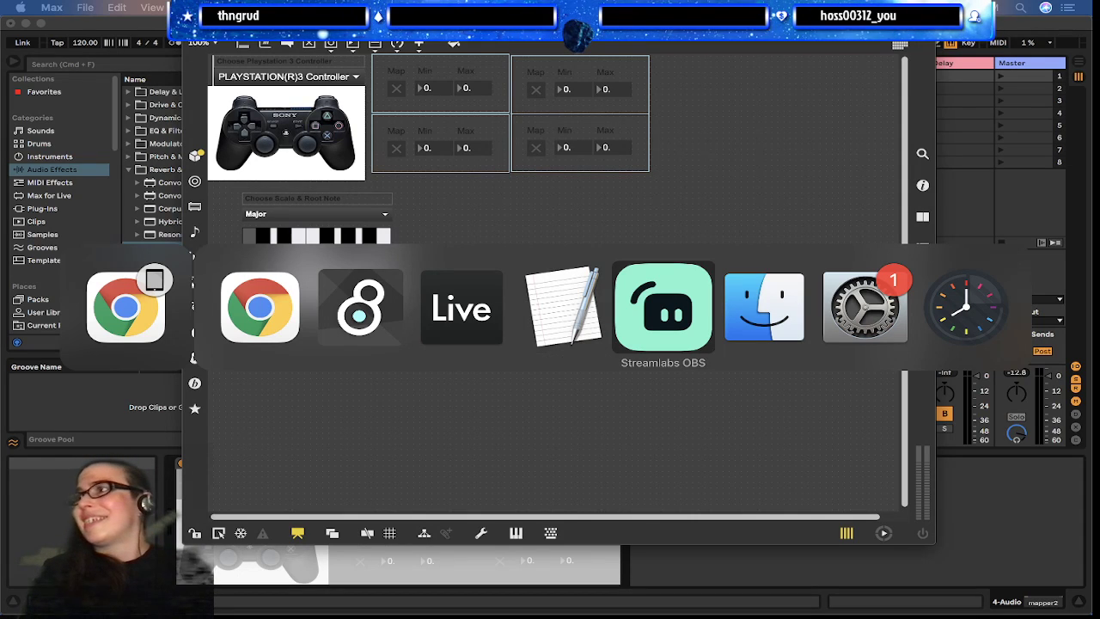
{"action": "key", "text": "Escape"}
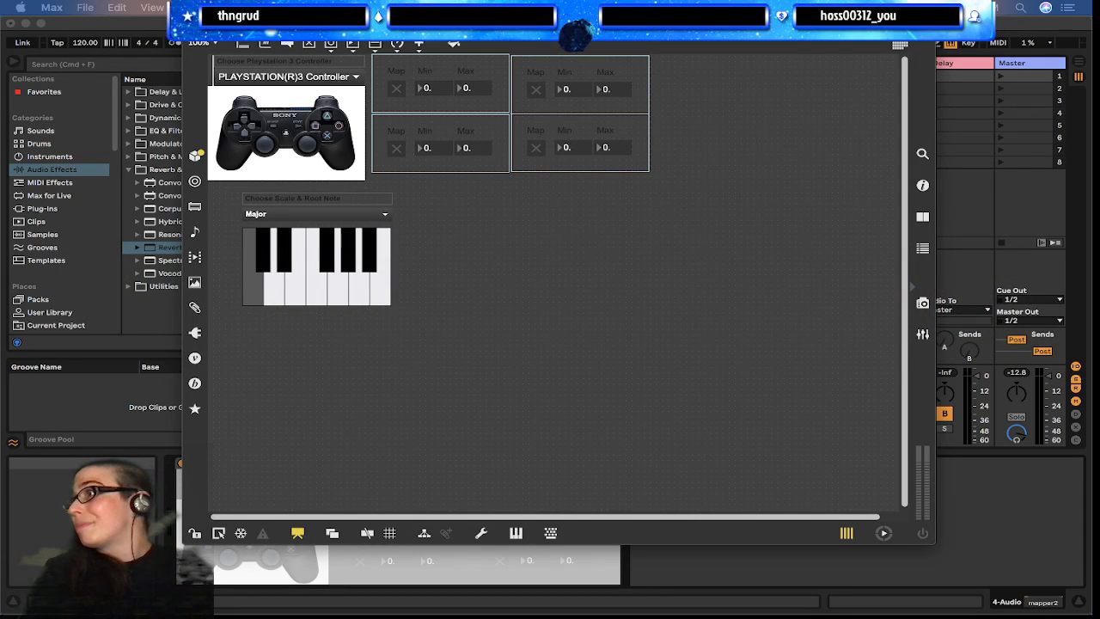